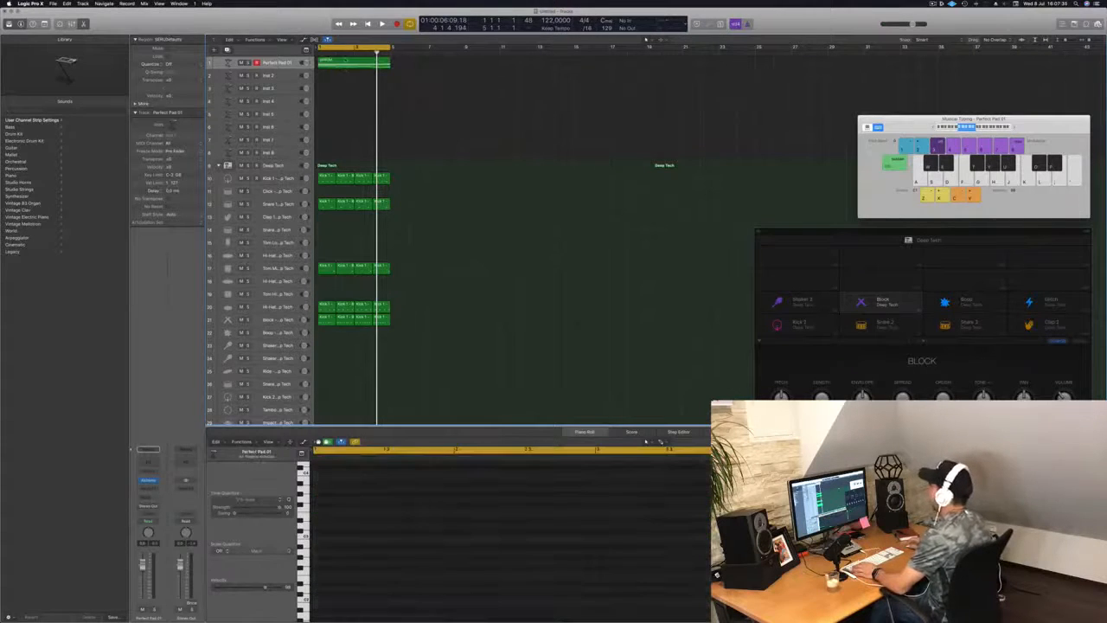
Step: Copy the pad region from Perfect Pad 01 to the Inst 2 track and delete its upper chord notes, keeping the lowest notes
{"action": "left_click_drag", "start_coordinate": [346, 62], "coordinate": [346, 76]}
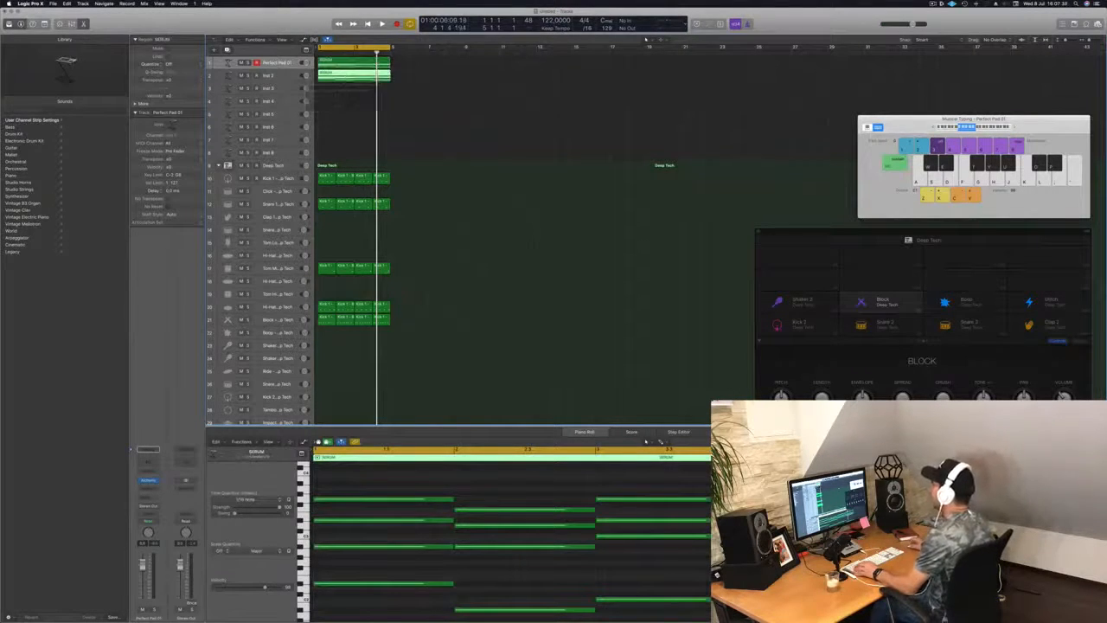
{"action": "left_click_drag", "start_coordinate": [363, 482], "coordinate": [594, 543]}
{"action": "key", "text": "Delete"}
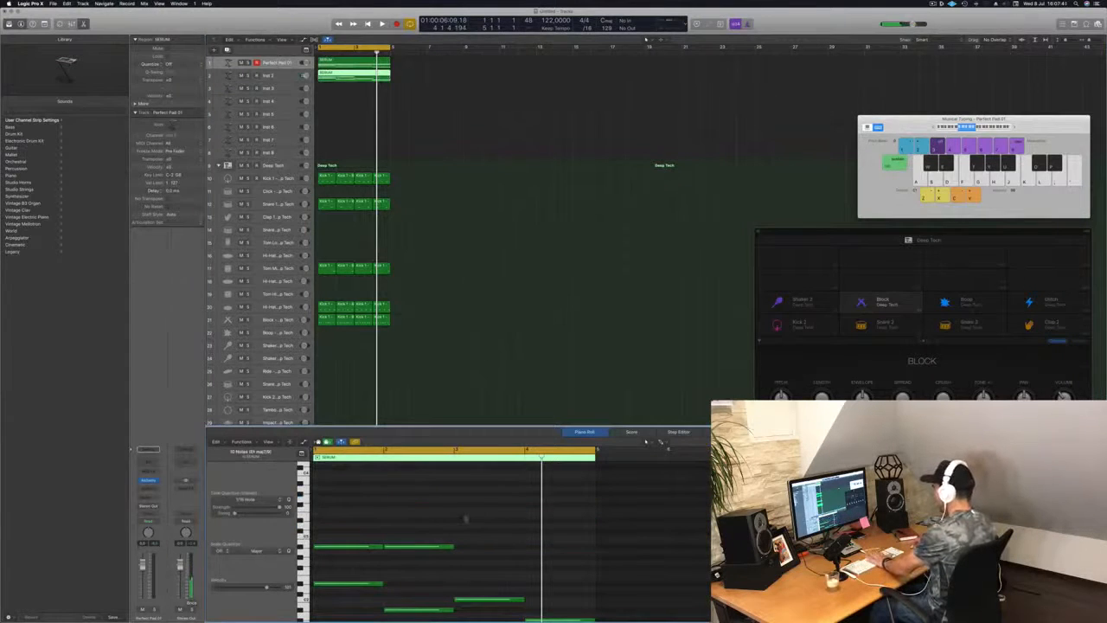
{"action": "left_click_drag", "start_coordinate": [467, 517], "coordinate": [338, 559]}
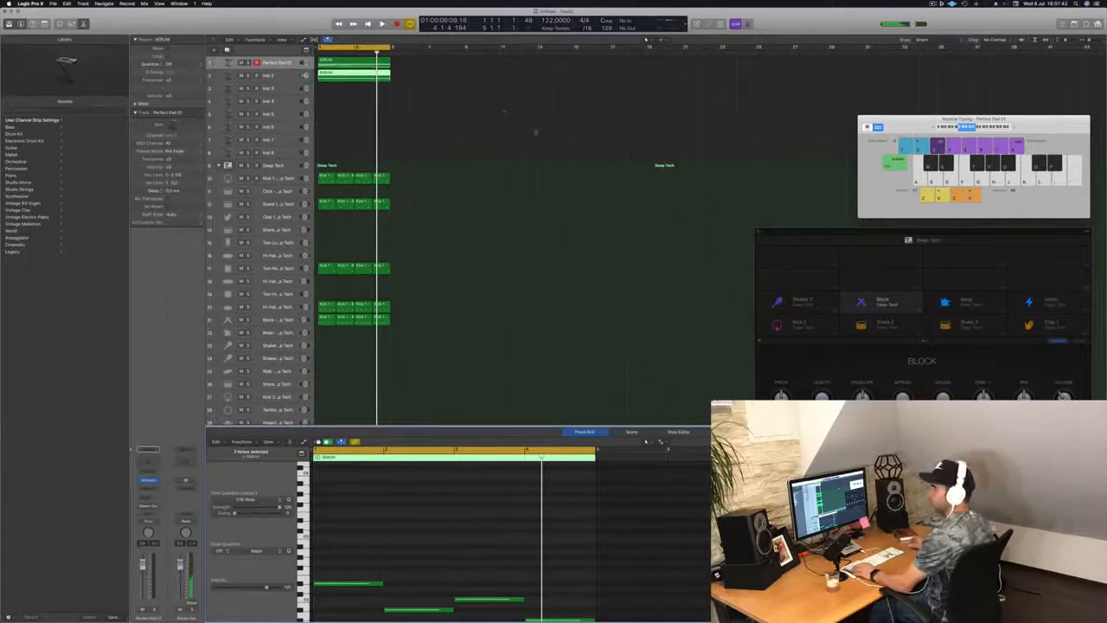
Step: Activate the Inst 2 track and shorten its four bass notes to brief hits at the start of each bar
{"action": "scroll", "coordinate": [386, 127], "scroll_direction": "right", "scroll_amount": 1}
{"action": "left_click", "coordinate": [269, 76]}
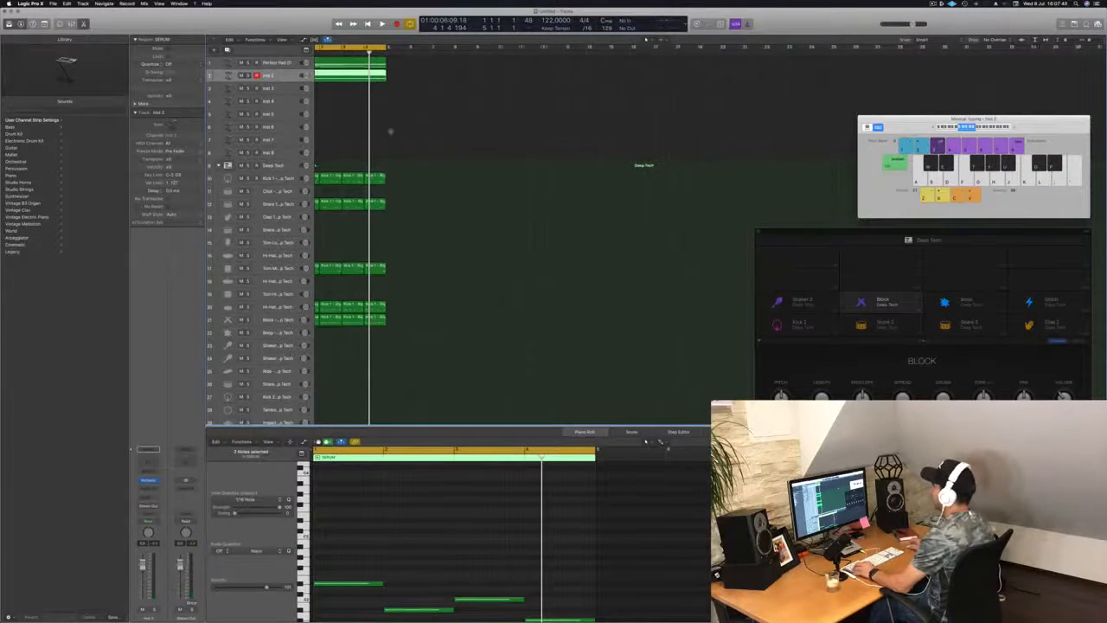
{"action": "left_click", "coordinate": [435, 134], "text": "ctrl+alt"}
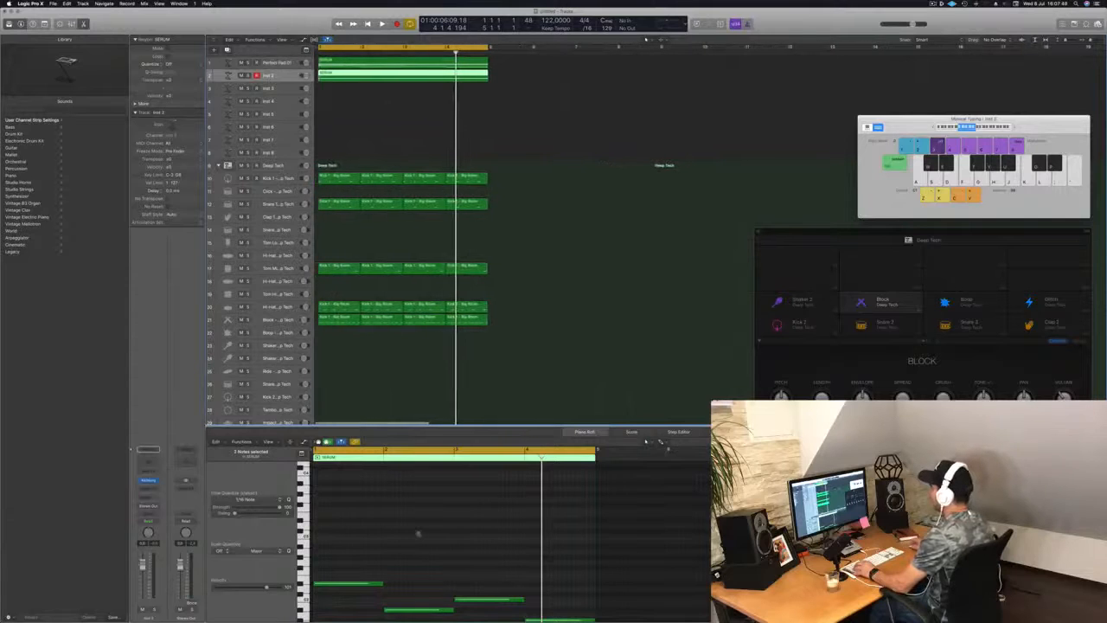
{"action": "scroll", "coordinate": [419, 534], "scroll_direction": "down", "scroll_amount": 2}
{"action": "scroll", "coordinate": [372, 552], "scroll_direction": "down", "scroll_amount": 3}
{"action": "left_click_drag", "start_coordinate": [346, 520], "coordinate": [529, 620]}
{"action": "scroll", "coordinate": [424, 537], "scroll_direction": "up", "scroll_amount": 2}
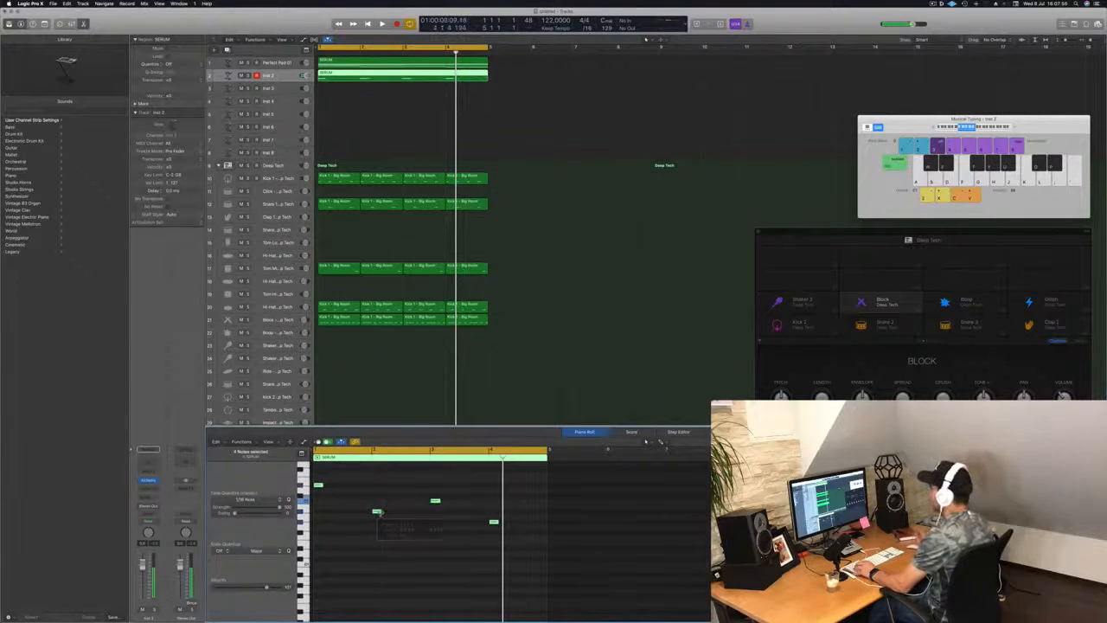
{"action": "key", "text": "space"}
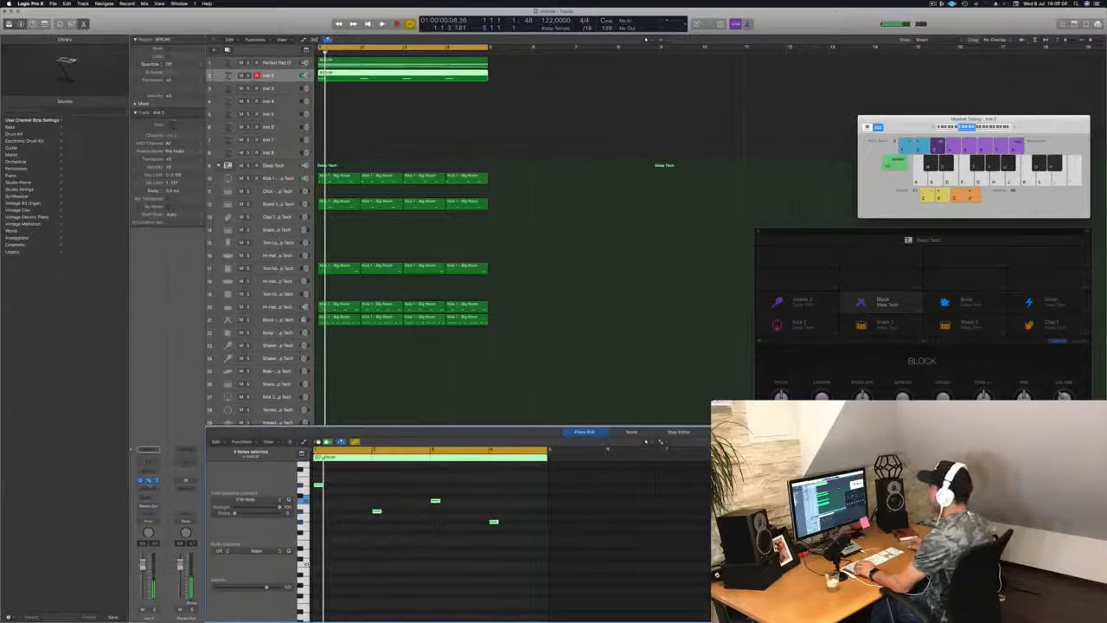
Step: Open the Alchemy synth on the Inst 2 track, filter the presets to Bass, and load Deep Dark Funk Bass
{"action": "left_click", "coordinate": [149, 480]}
{"action": "left_click_drag", "start_coordinate": [258, 20], "coordinate": [819, 94]}
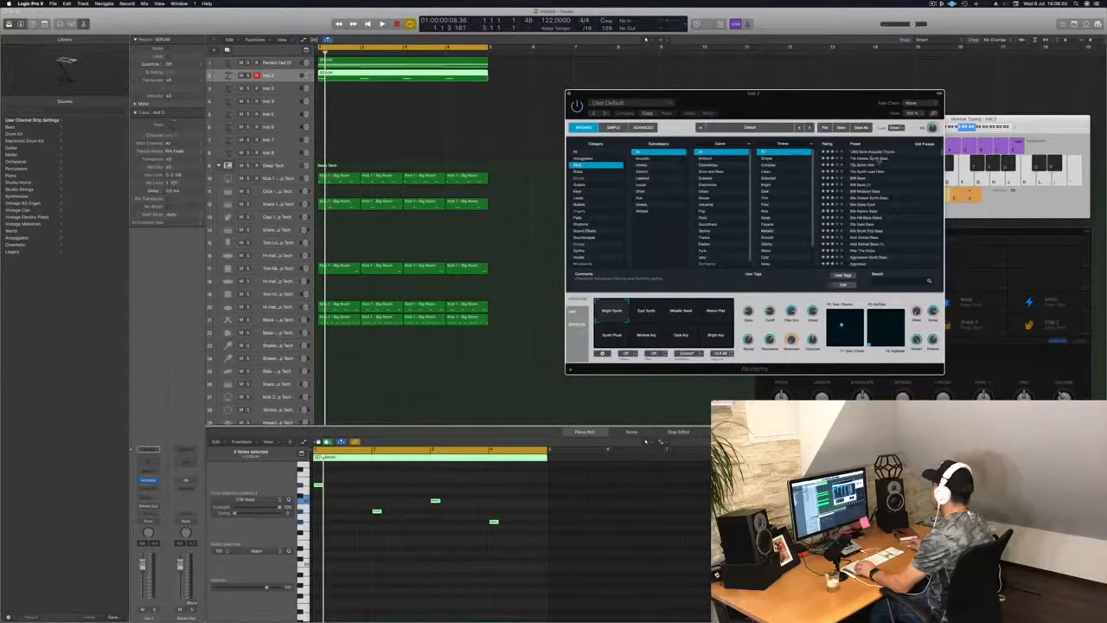
{"action": "scroll", "coordinate": [873, 199], "scroll_direction": "down", "scroll_amount": 5}
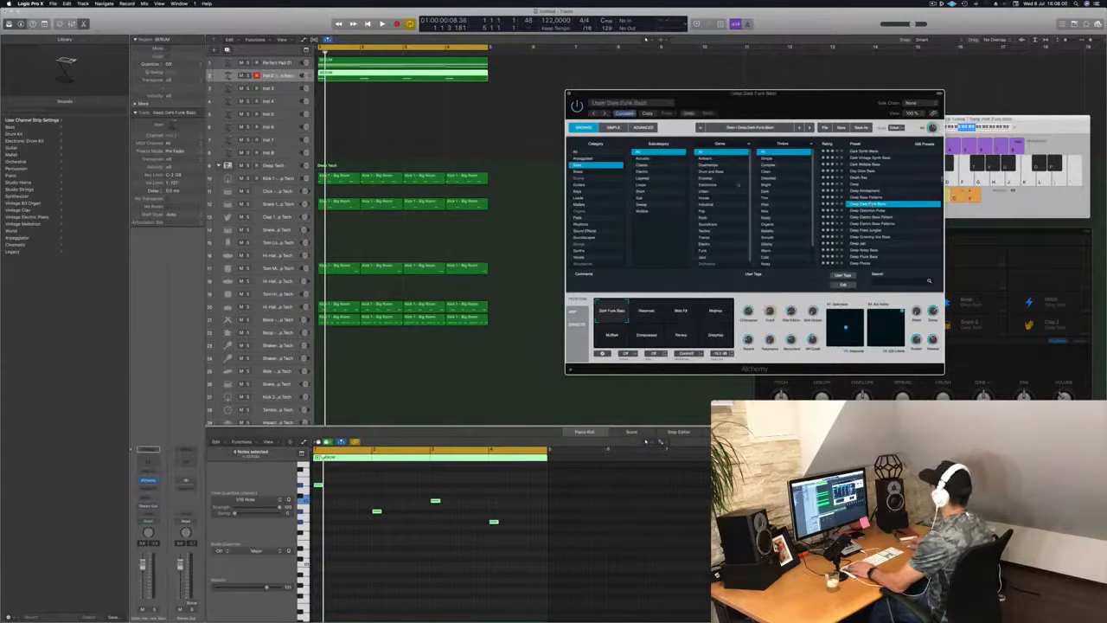
{"action": "left_click_drag", "start_coordinate": [753, 102], "coordinate": [730, 102]}
{"action": "key", "text": "space"}
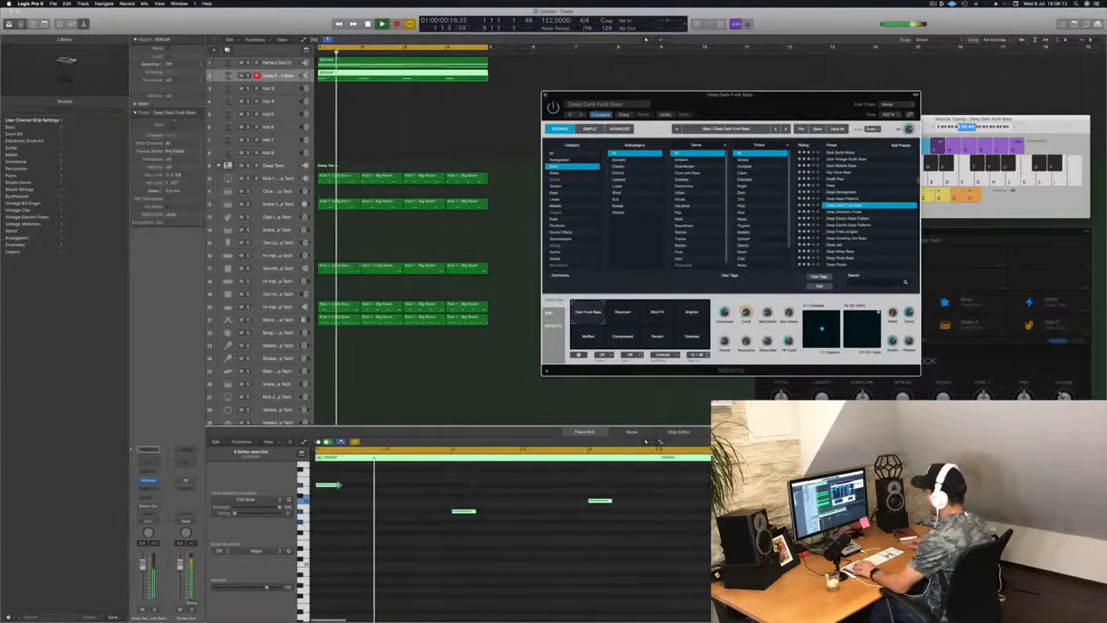
Step: Shift the four bass notes an eighth note off the bar starts and duplicate them half a bar later
{"action": "left_click", "coordinate": [645, 441]}
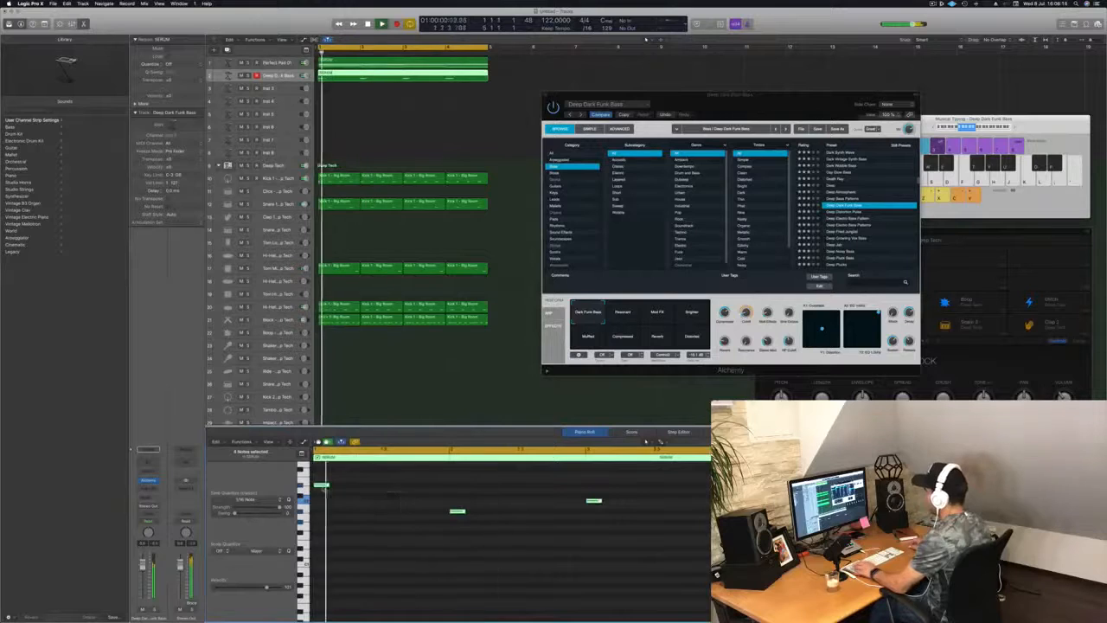
{"action": "mouse_move", "coordinate": [409, 494]}
{"action": "left_mouse_down"}
{"action": "mouse_move", "coordinate": [357, 511]}
{"action": "mouse_move", "coordinate": [380, 510]}
{"action": "mouse_move", "coordinate": [372, 487]}
{"action": "mouse_move", "coordinate": [409, 490]}
{"action": "left_mouse_up"}
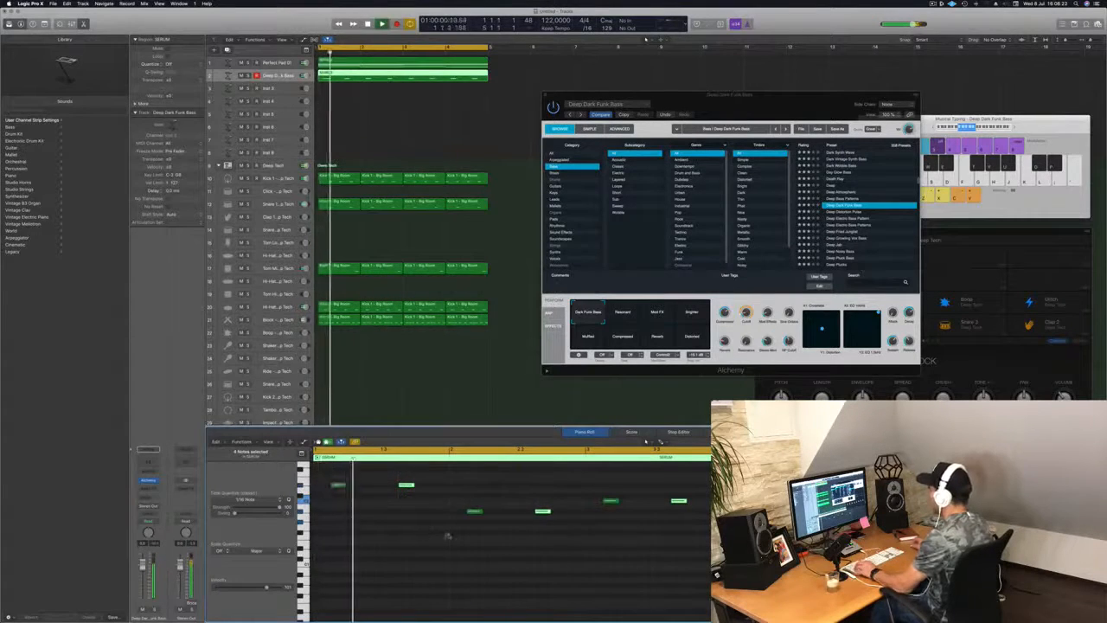
{"action": "key", "text": "super+Left"}
{"action": "key", "text": "super+Left"}
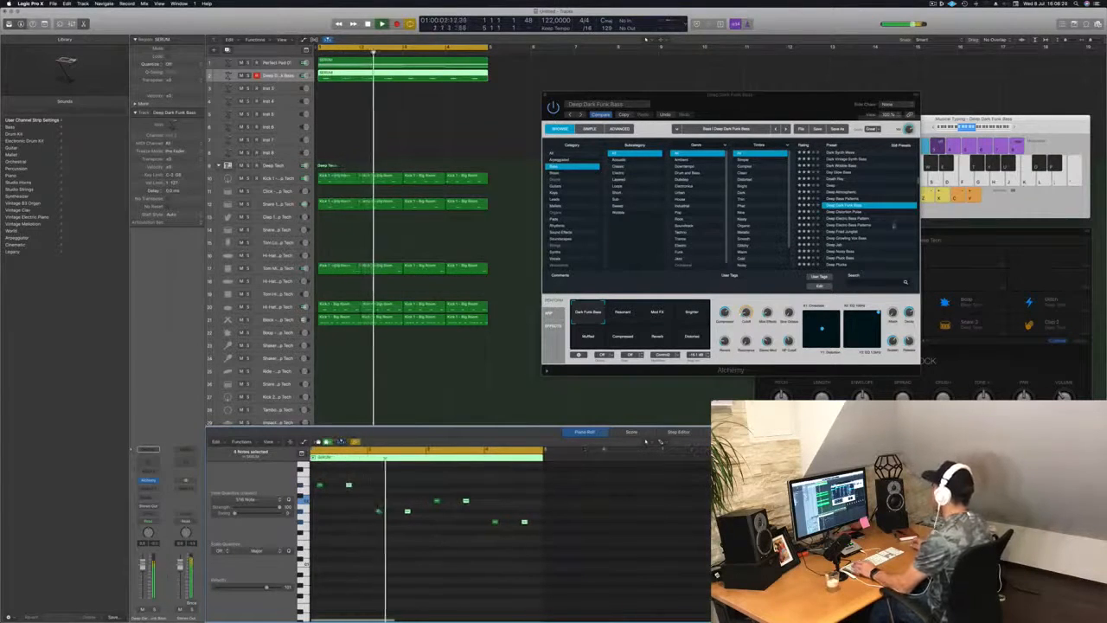
Step: Try the Deep Distortion Pulse preset on the bass track and lower the track's volume during playback
{"action": "key", "text": "Down"}
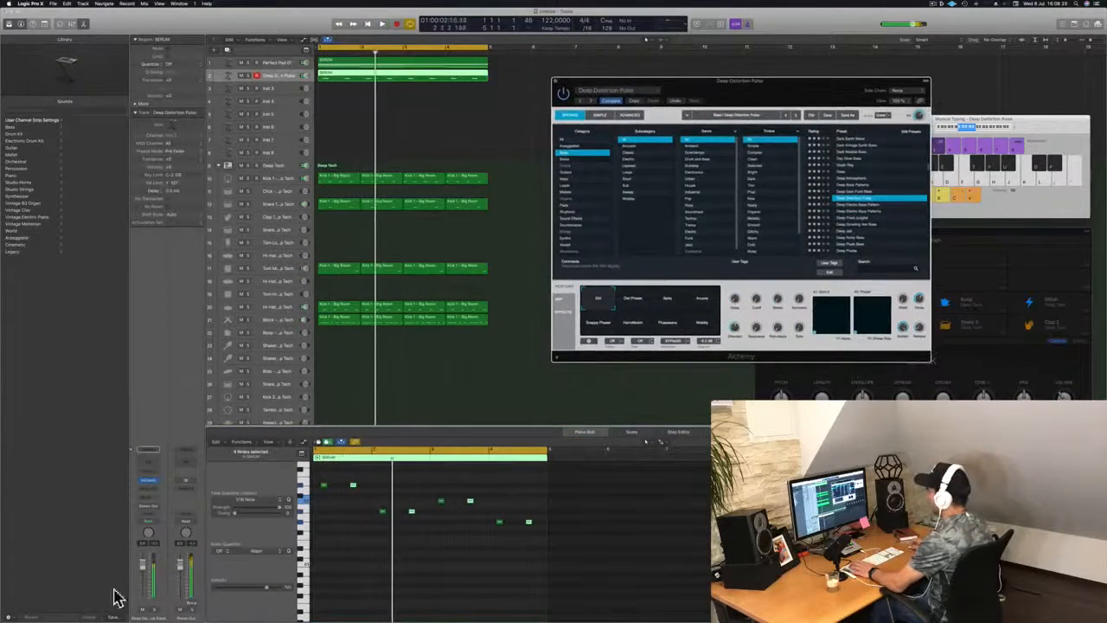
{"action": "key", "text": "space"}
{"action": "left_click_drag", "start_coordinate": [143, 566], "coordinate": [144, 574]}
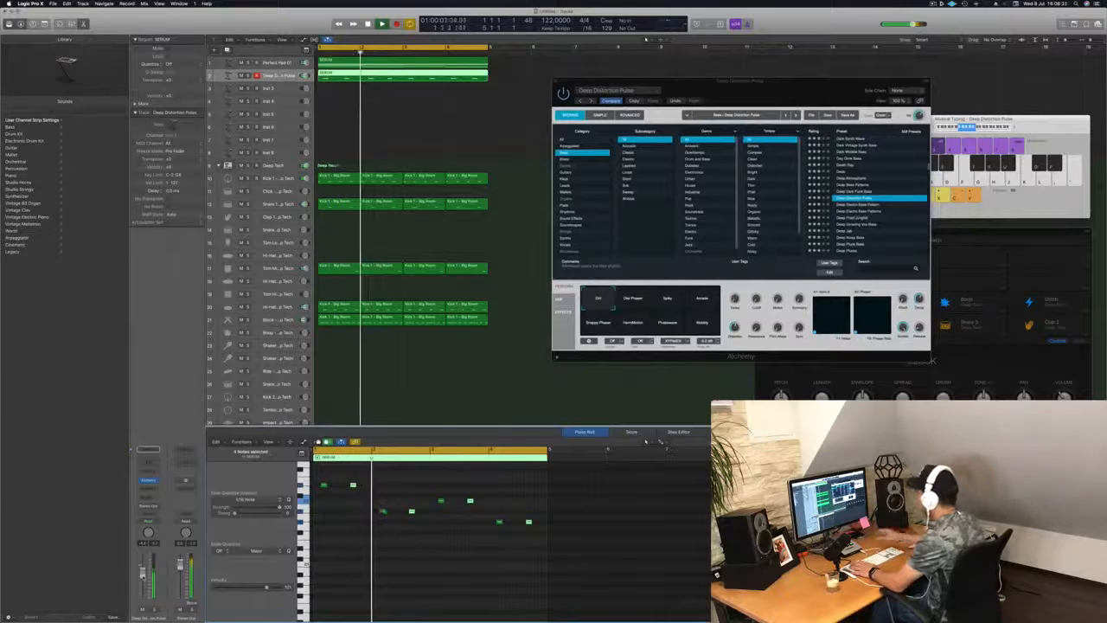
{"action": "key", "text": "space"}
{"action": "key", "text": "space"}
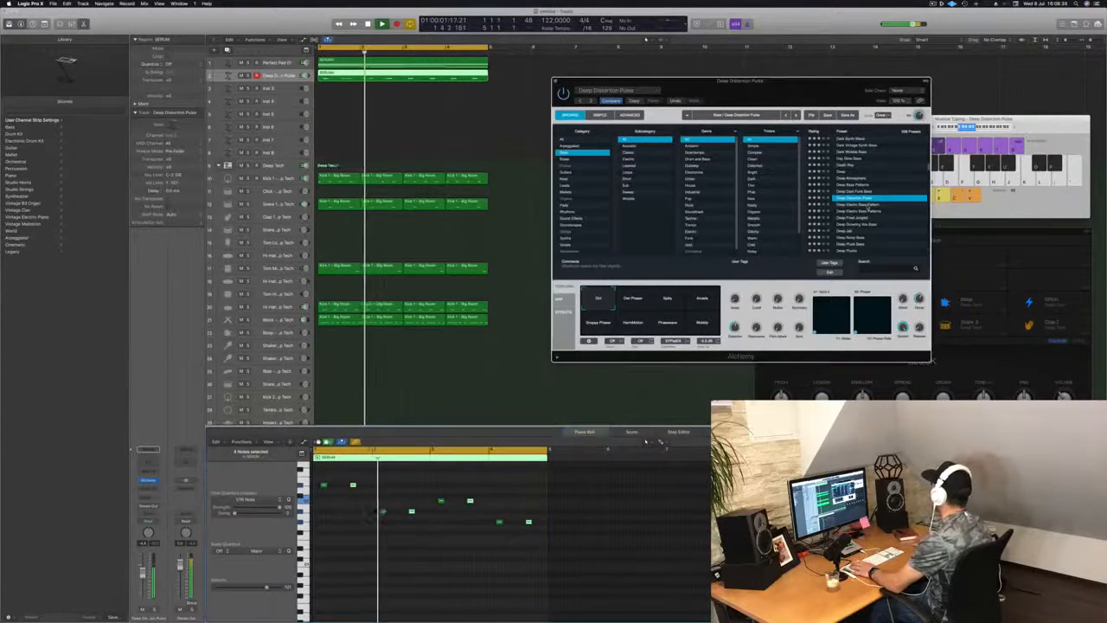
Step: Audition the Deep Electro Bass Pattern and Deep Jab presets, raising the bass track's volume again
{"action": "left_click", "coordinate": [869, 205]}
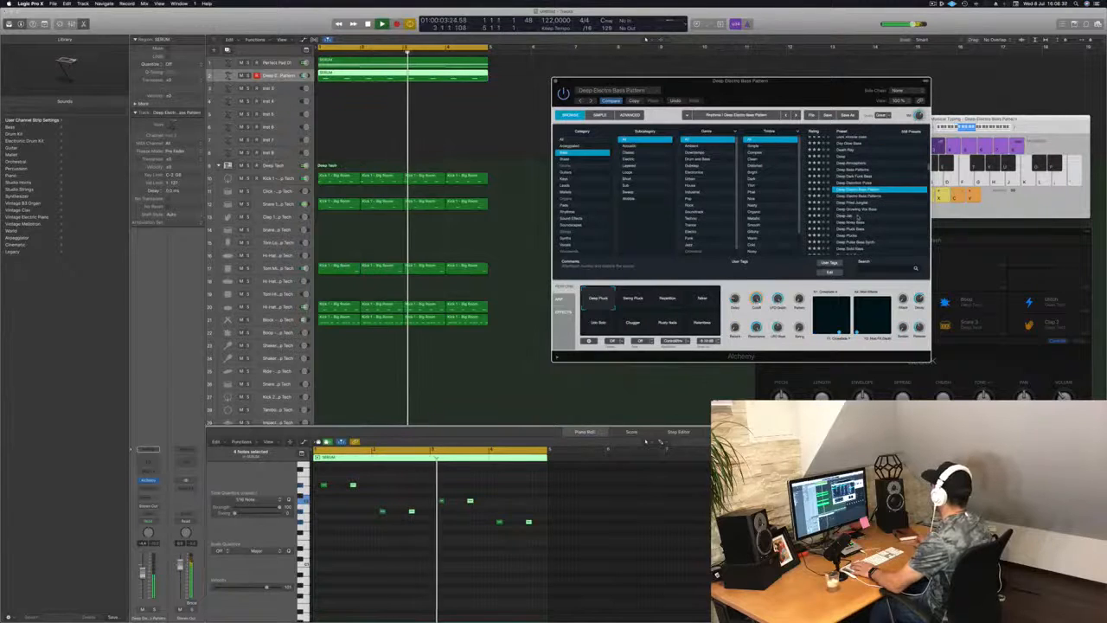
{"action": "left_click", "coordinate": [859, 216]}
{"action": "key", "text": "Return"}
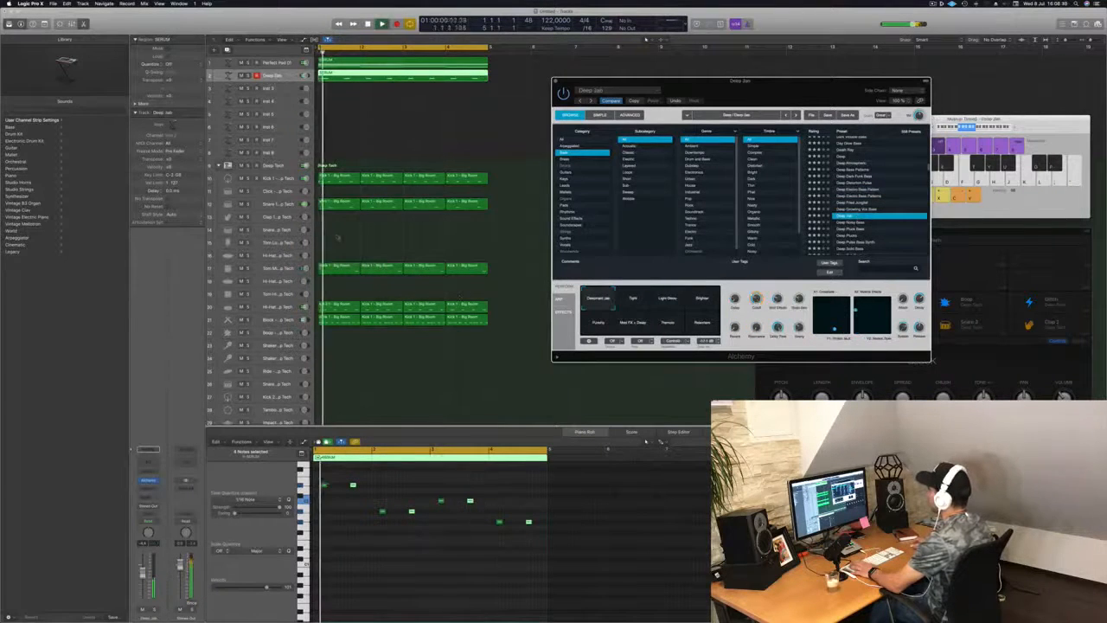
{"action": "left_click", "coordinate": [645, 441]}
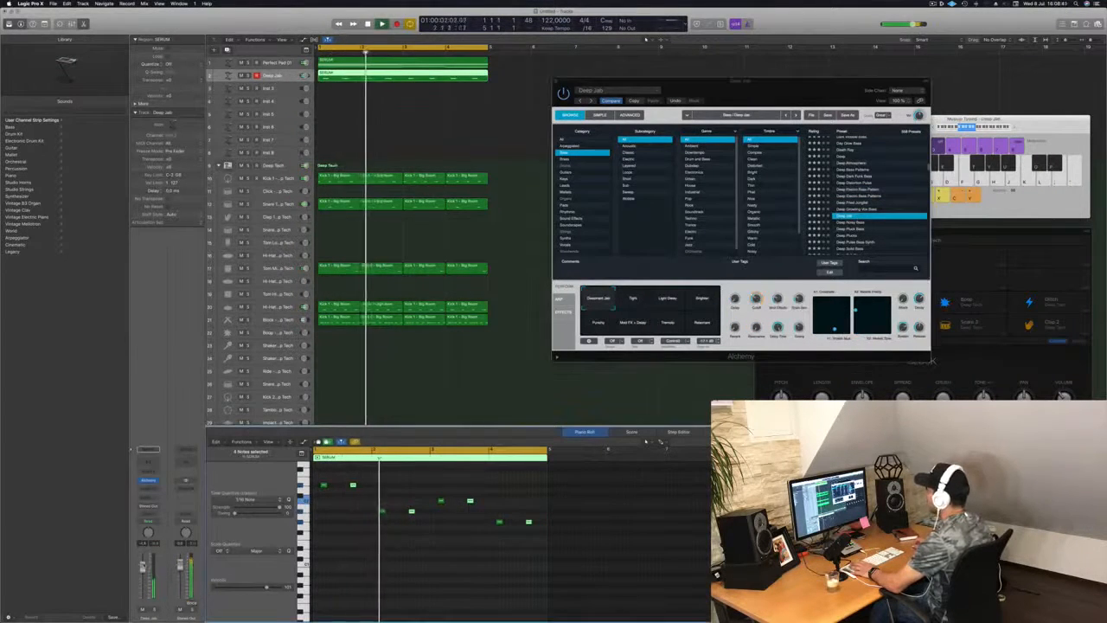
{"action": "key", "text": "Return"}
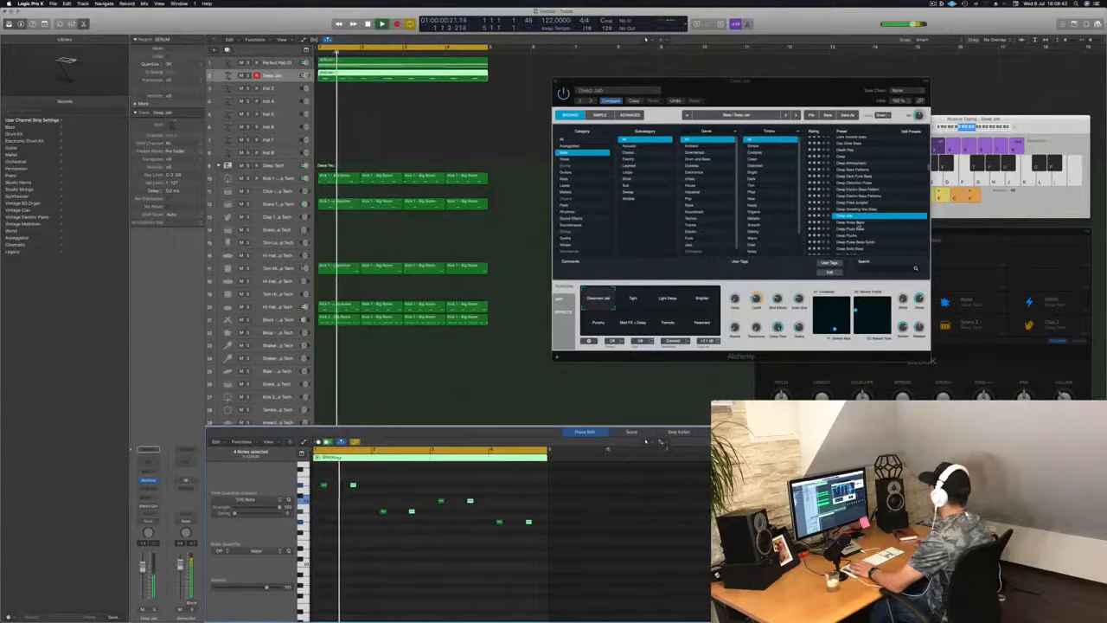
Step: Audition the preset below Deep Jab and settle on Deep Pluck Bass for the bass track
{"action": "left_click", "coordinate": [856, 223]}
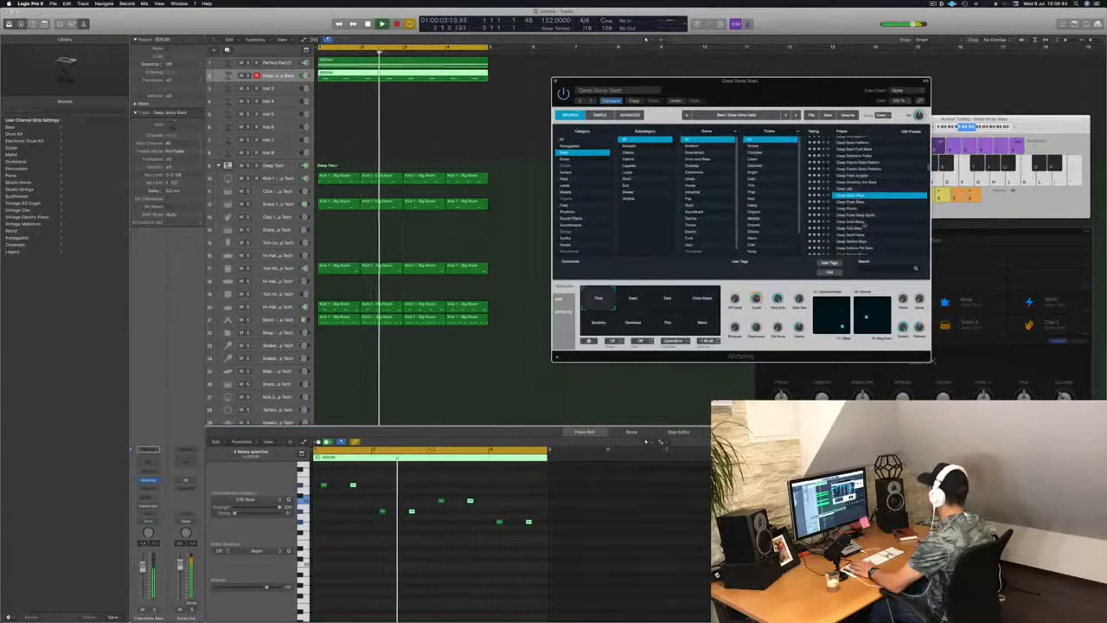
{"action": "left_click", "coordinate": [856, 202]}
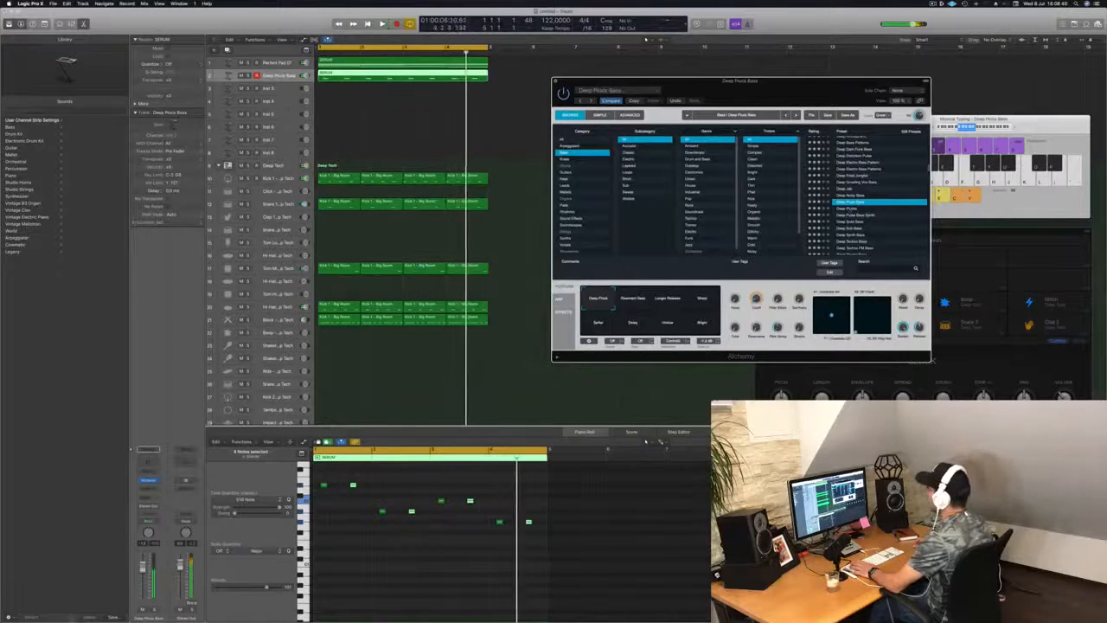
{"action": "left_click", "coordinate": [645, 442]}
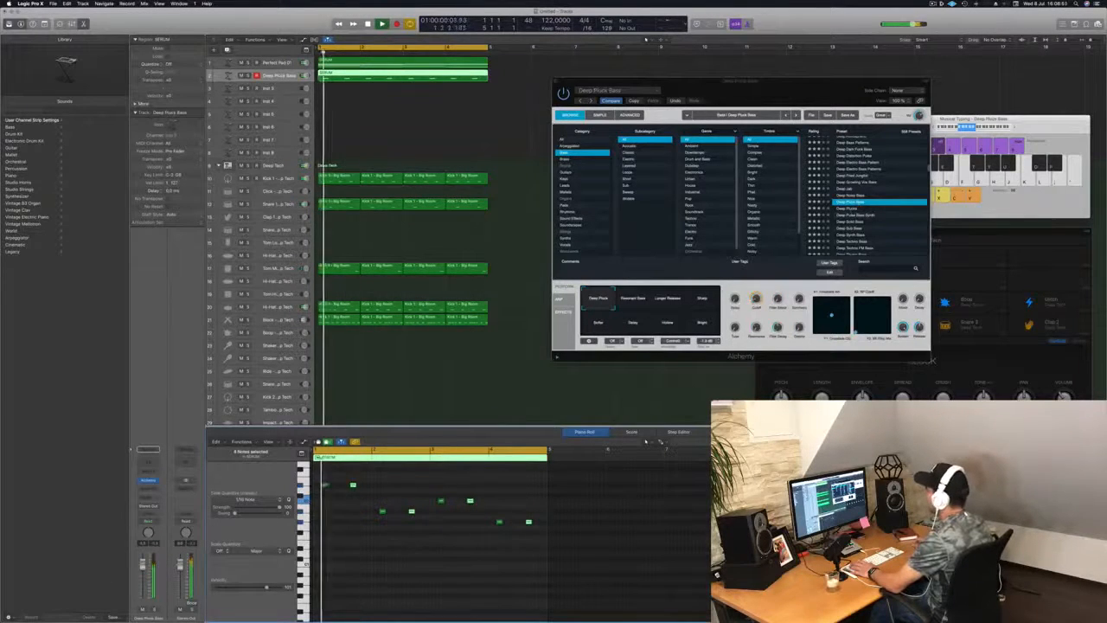
Step: Rebalance the Deep Tech drums and Perfect Pad 01 volumes against the bass, and reopen the Deep Pluck Bass region's notes
{"action": "left_click", "coordinate": [274, 166]}
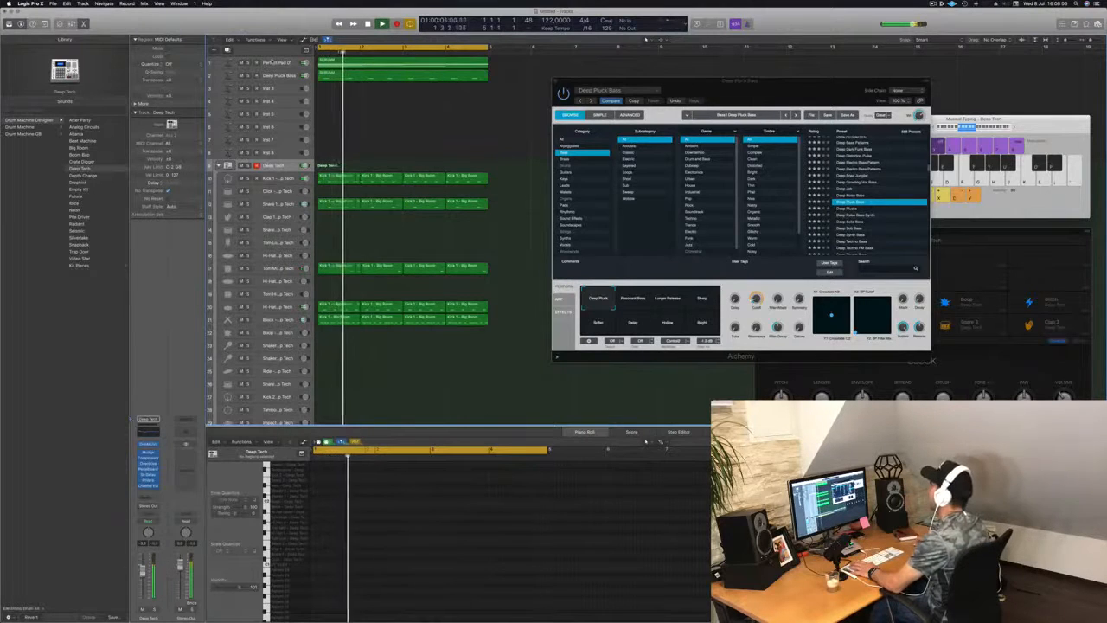
{"action": "left_click", "coordinate": [271, 63]}
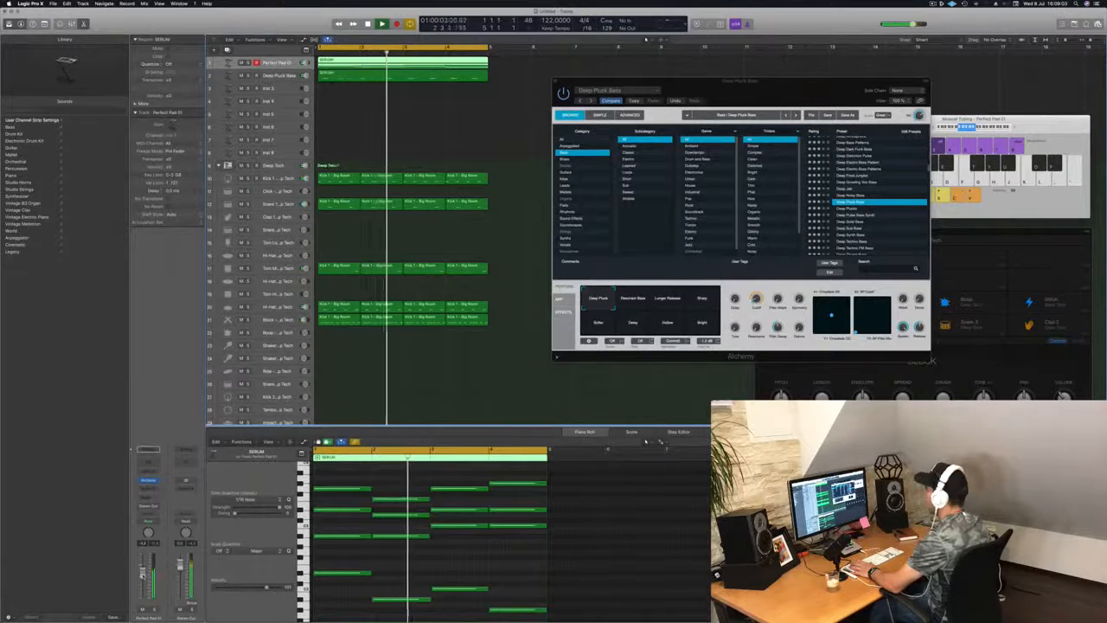
{"action": "key", "text": "Down"}
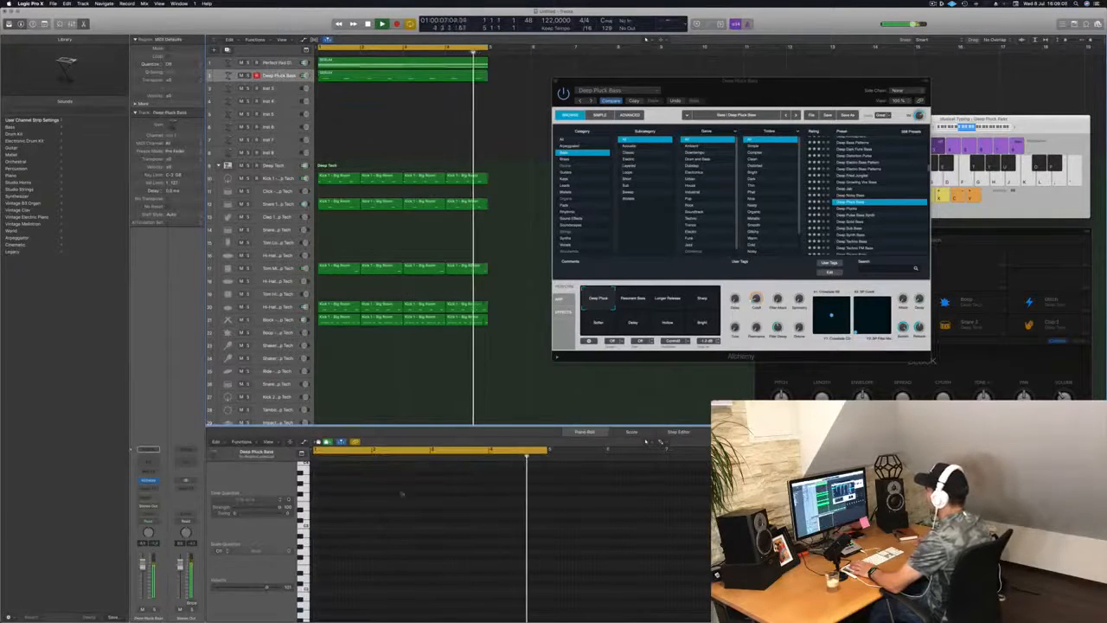
{"action": "left_click", "coordinate": [375, 78]}
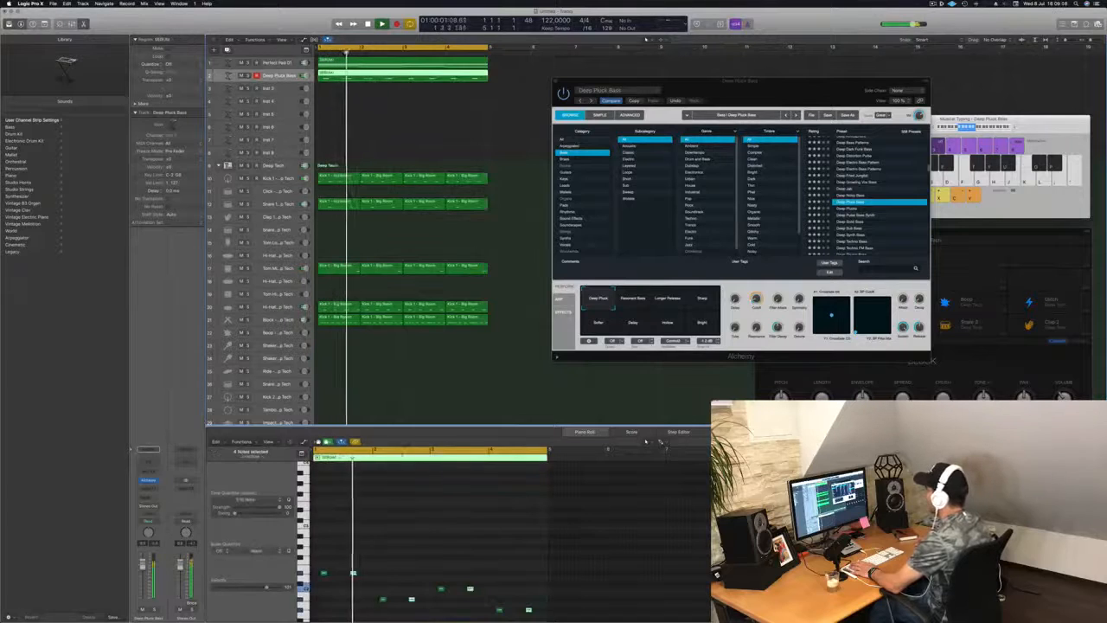
Step: Undo the duplication of the bass notes, leaving one note per bar in the Deep Pluck Bass region
{"action": "key", "text": "super+Right"}
{"action": "key", "text": "super+Right"}
{"action": "key", "text": "space"}
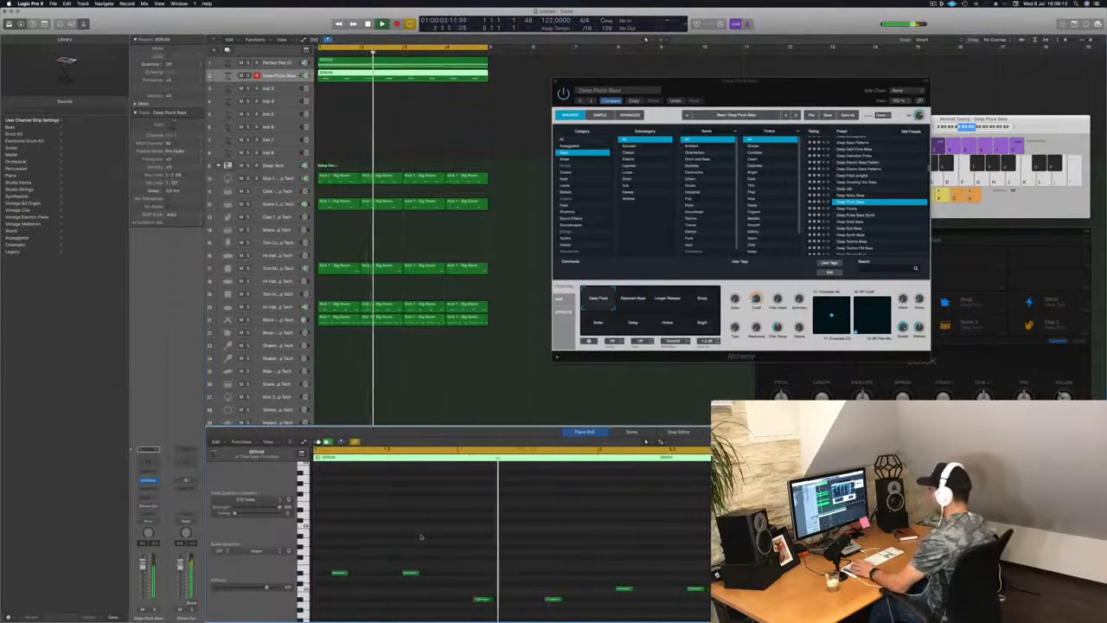
{"action": "key", "text": "super+z"}
{"action": "key", "text": "space"}
{"action": "key", "text": "space"}
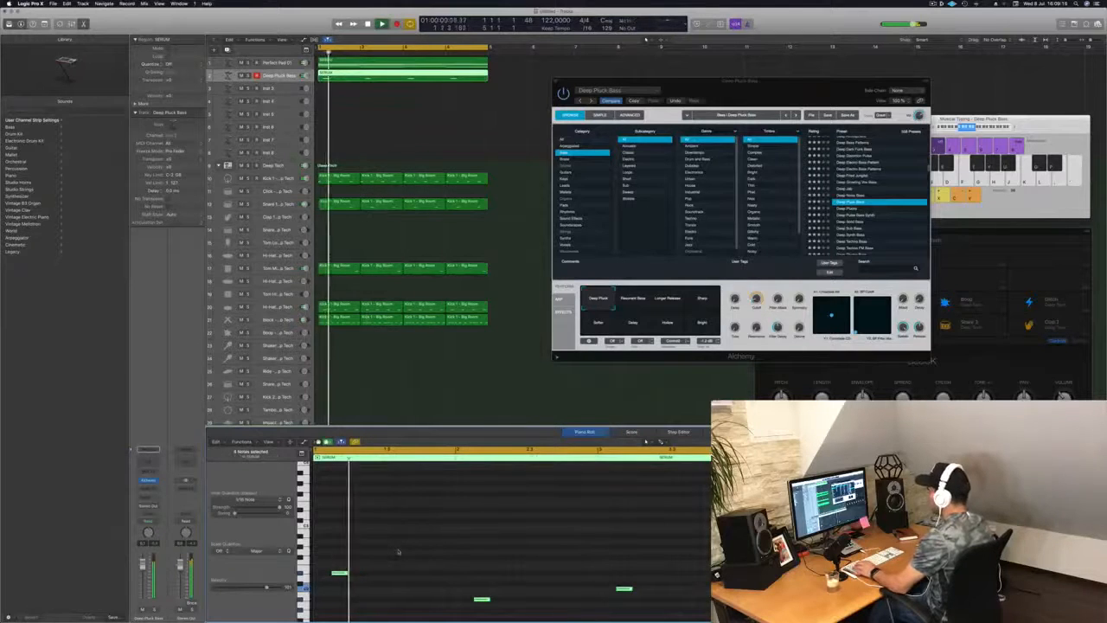
Step: Move the bass notes to beat 2 of each bar and duplicate them twice at equal spacing for three notes per bar
{"action": "left_click_drag", "start_coordinate": [339, 573], "coordinate": [386, 576]}
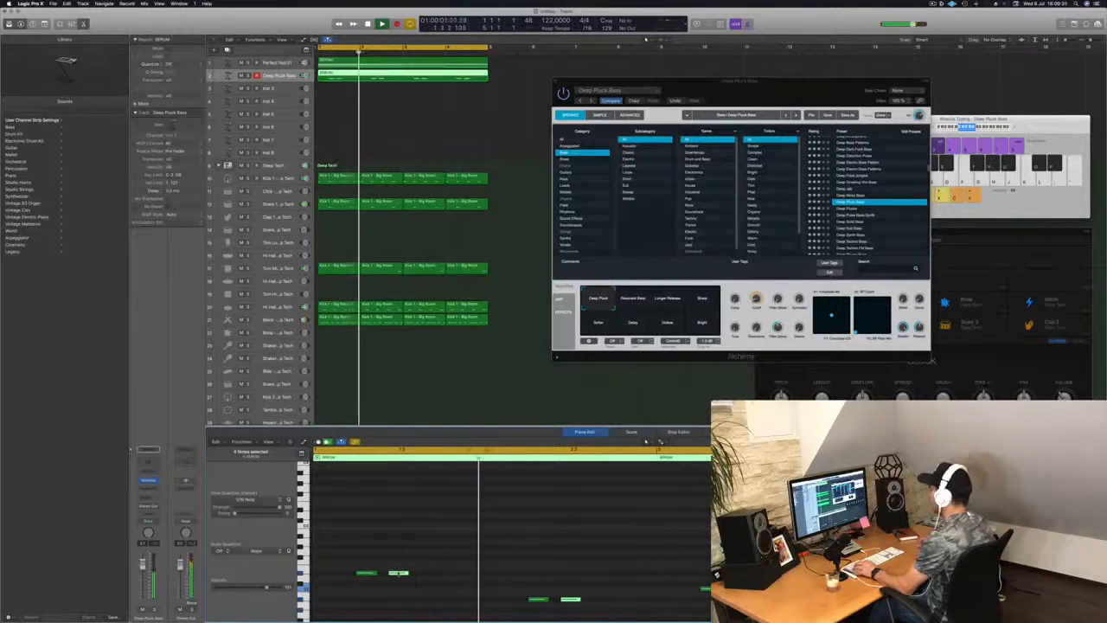
{"action": "left_click_drag", "start_coordinate": [398, 573], "coordinate": [431, 575]}
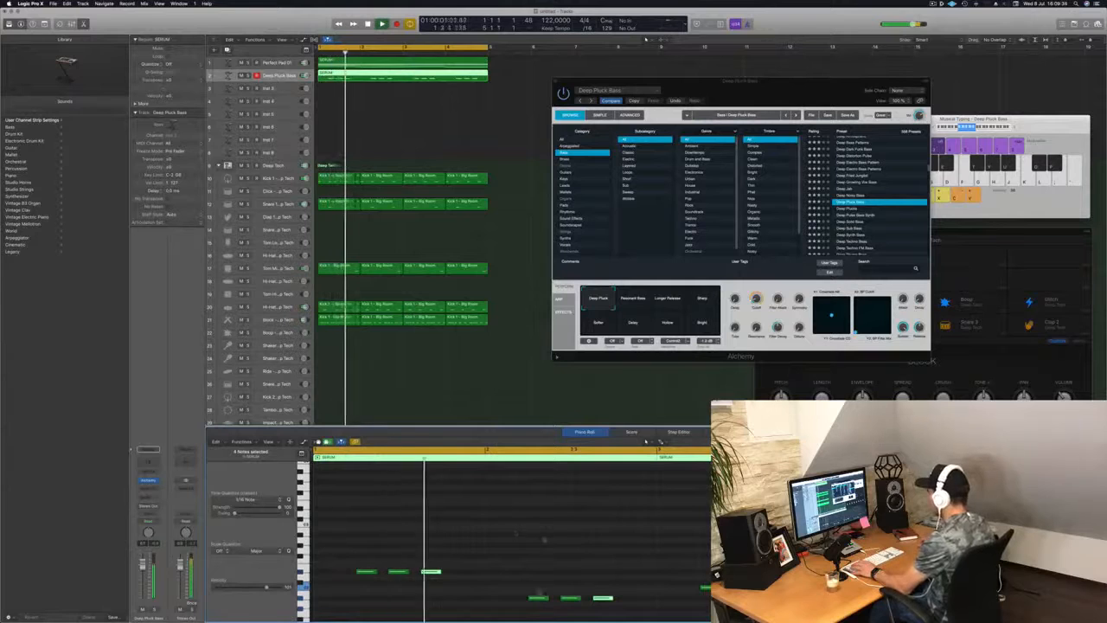
{"action": "scroll", "coordinate": [472, 531], "scroll_direction": "down", "scroll_amount": 5}
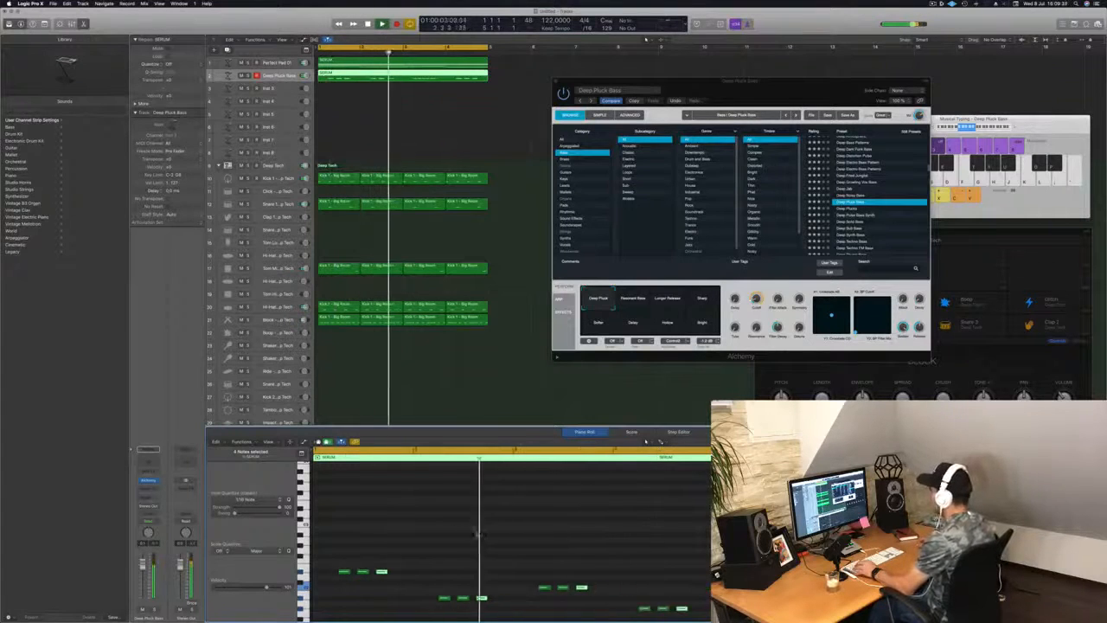
{"action": "scroll", "coordinate": [472, 532], "scroll_direction": "down", "scroll_amount": 2}
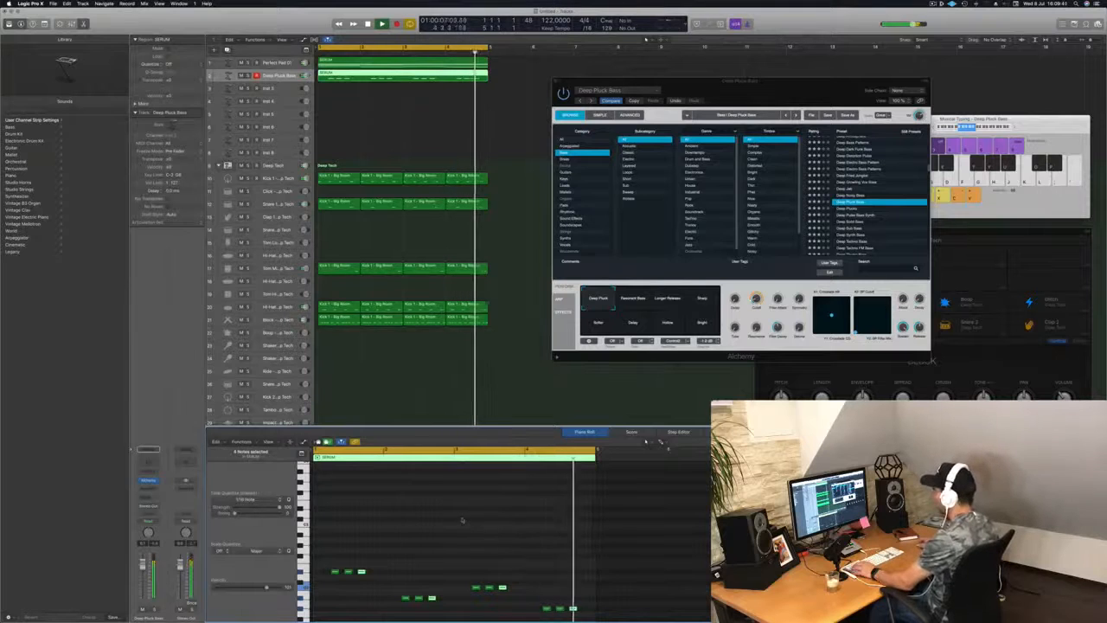
{"action": "scroll", "coordinate": [468, 573], "scroll_direction": "up", "scroll_amount": 4}
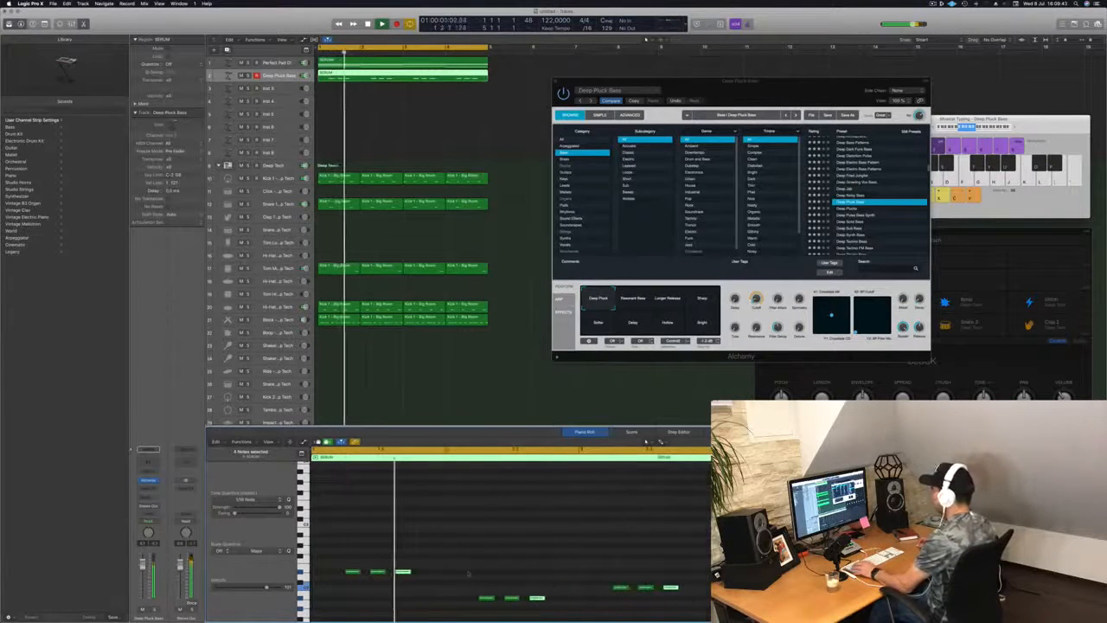
{"action": "scroll", "coordinate": [468, 572], "scroll_direction": "up", "scroll_amount": 2}
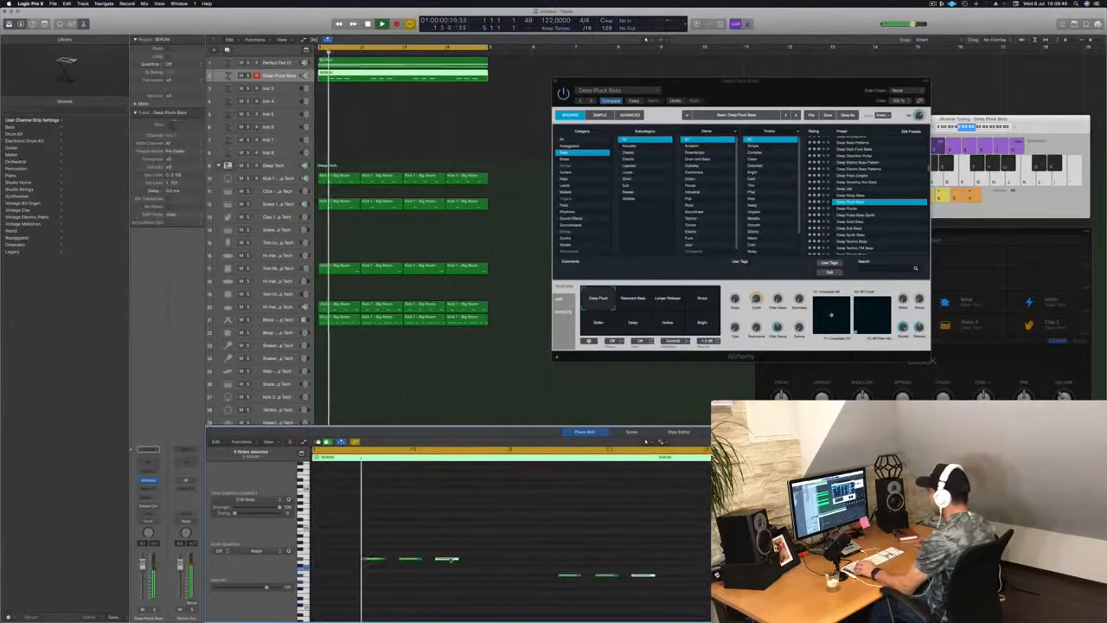
Step: Duplicate the third bass note of every bar as a fourth note and nudge the copies slightly later
{"action": "left_click_drag", "start_coordinate": [453, 558], "coordinate": [486, 554]}
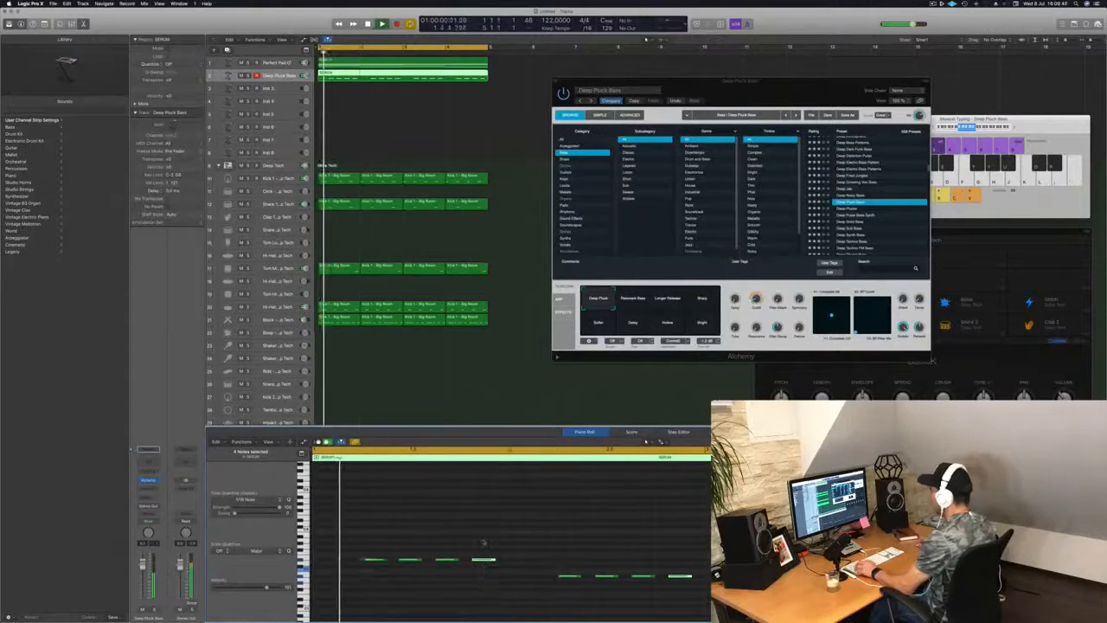
{"action": "scroll", "coordinate": [483, 543], "scroll_direction": "down", "scroll_amount": 1}
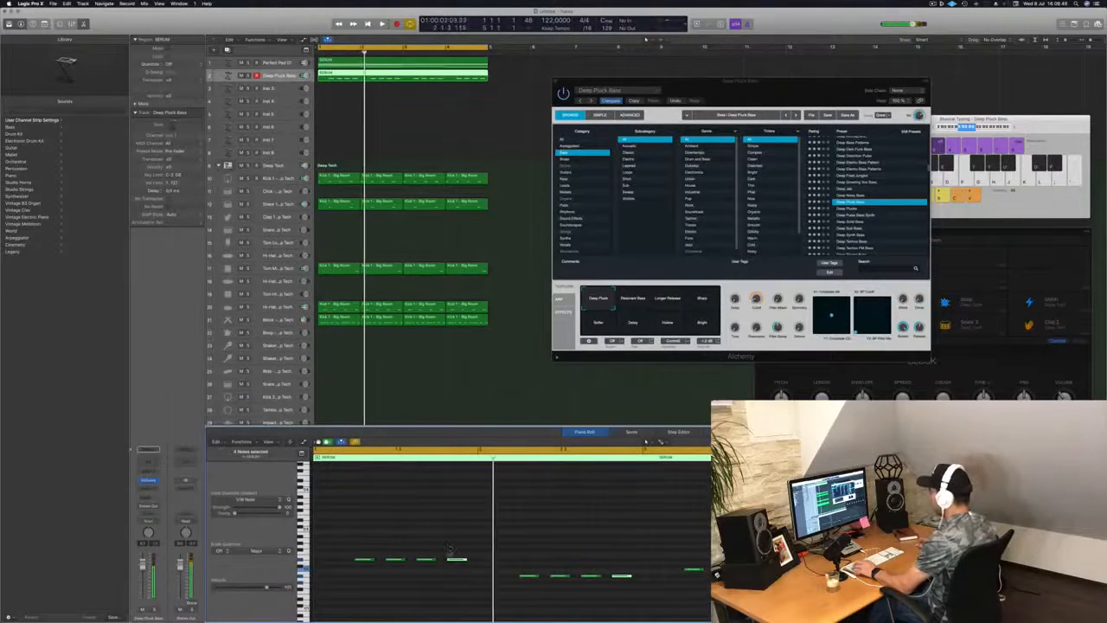
{"action": "left_click_drag", "start_coordinate": [457, 561], "coordinate": [467, 560]}
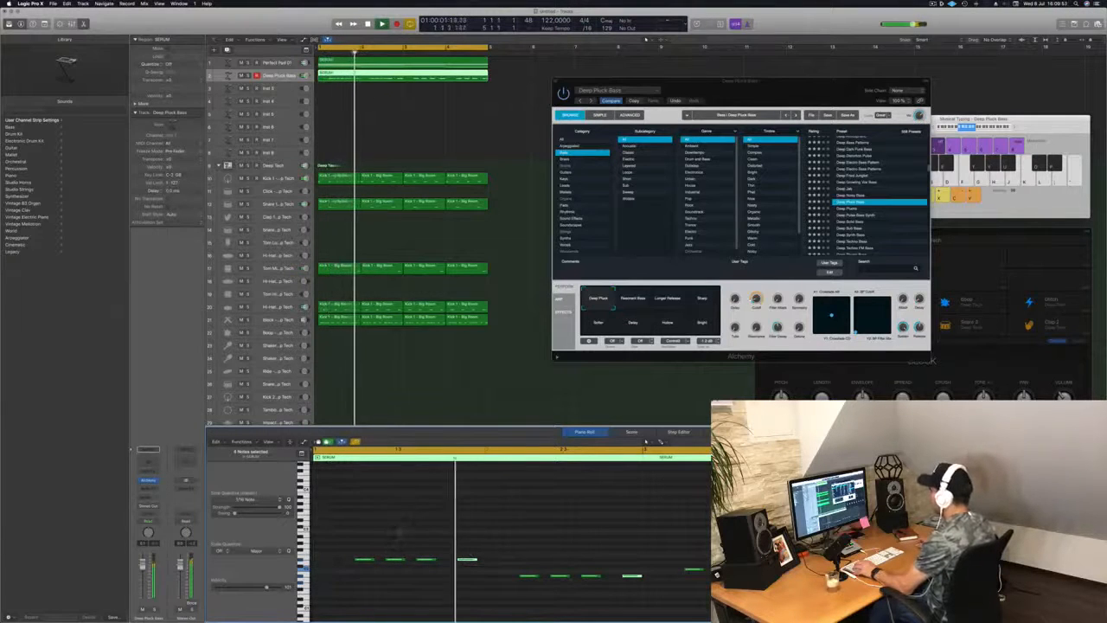
{"action": "scroll", "coordinate": [441, 531], "scroll_direction": "left", "scroll_amount": 4}
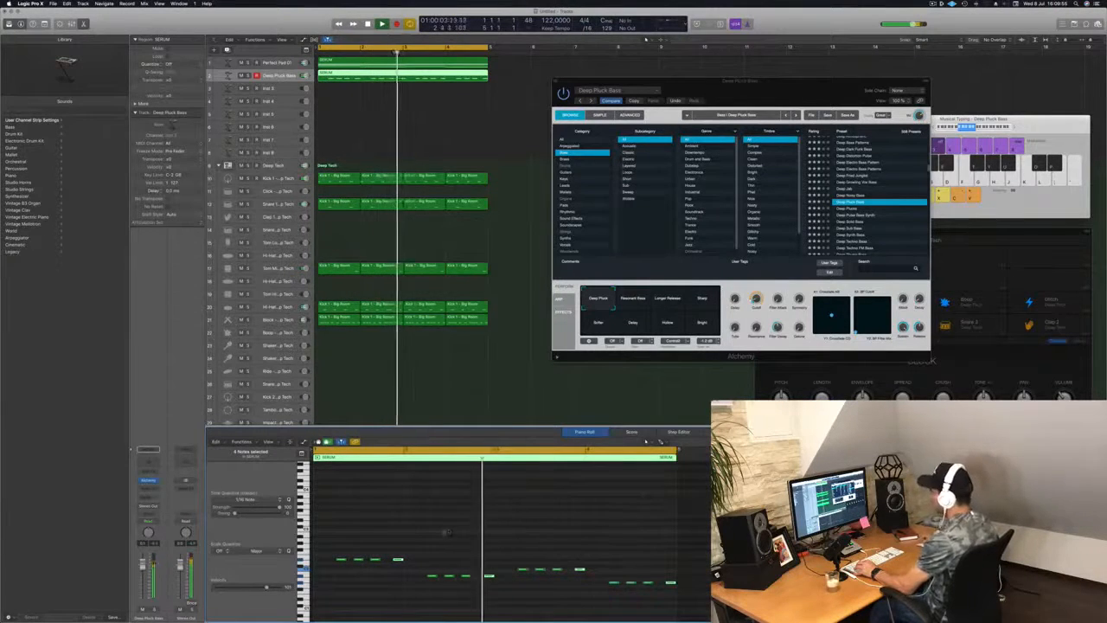
{"action": "scroll", "coordinate": [451, 529], "scroll_direction": "left", "scroll_amount": 3}
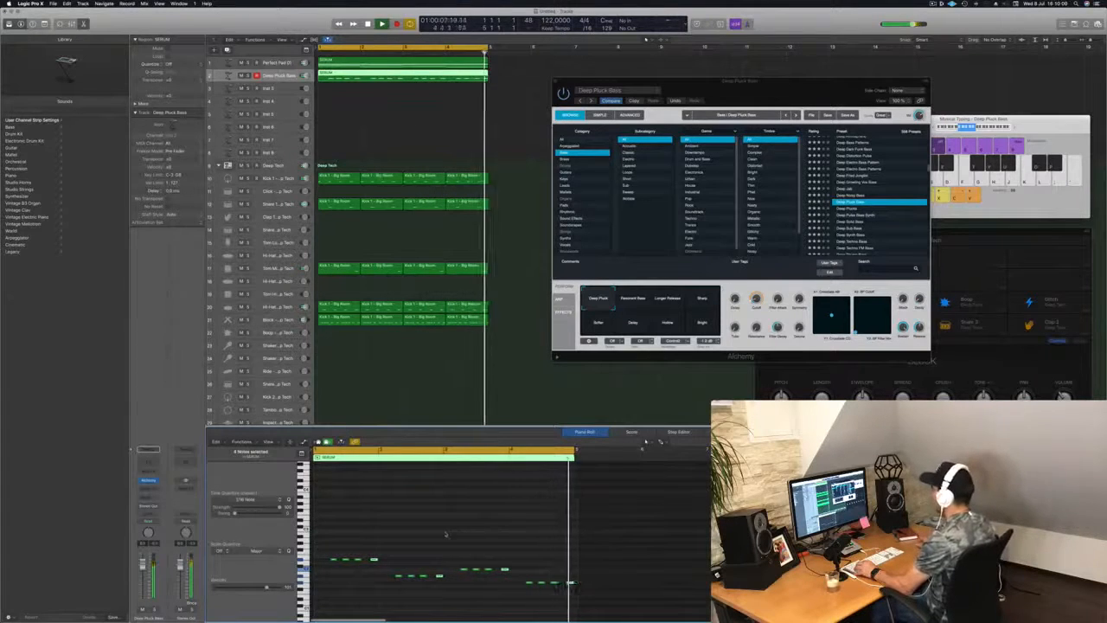
Step: Increase the Deep Pluck Bass track's height and reselect its region
{"action": "left_click", "coordinate": [351, 107]}
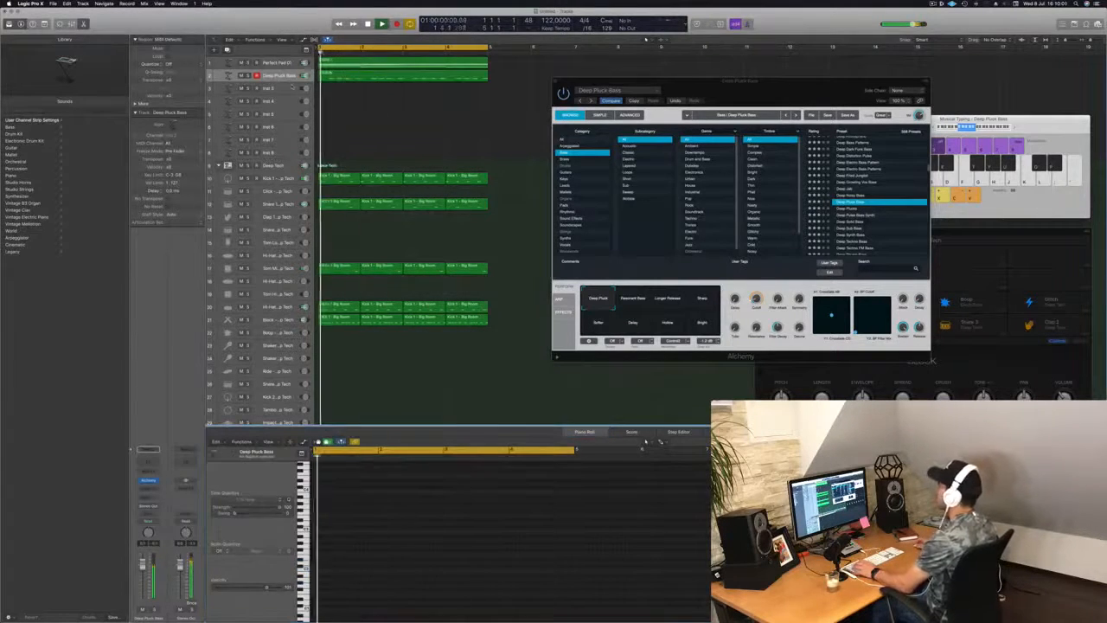
{"action": "left_click_drag", "start_coordinate": [283, 82], "coordinate": [283, 130]}
{"action": "left_click", "coordinate": [378, 99]}
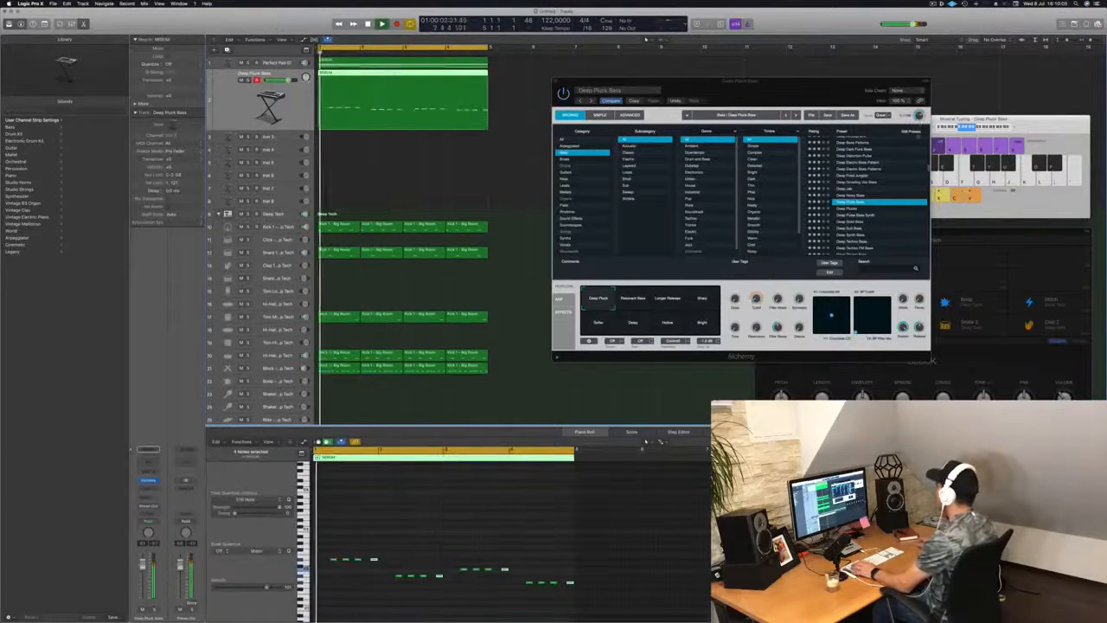
Step: Audition the other performance variations of Deep Pluck Bass and return to the Deep Pluck variation
{"action": "left_click", "coordinate": [633, 297]}
{"action": "left_click", "coordinate": [667, 299]}
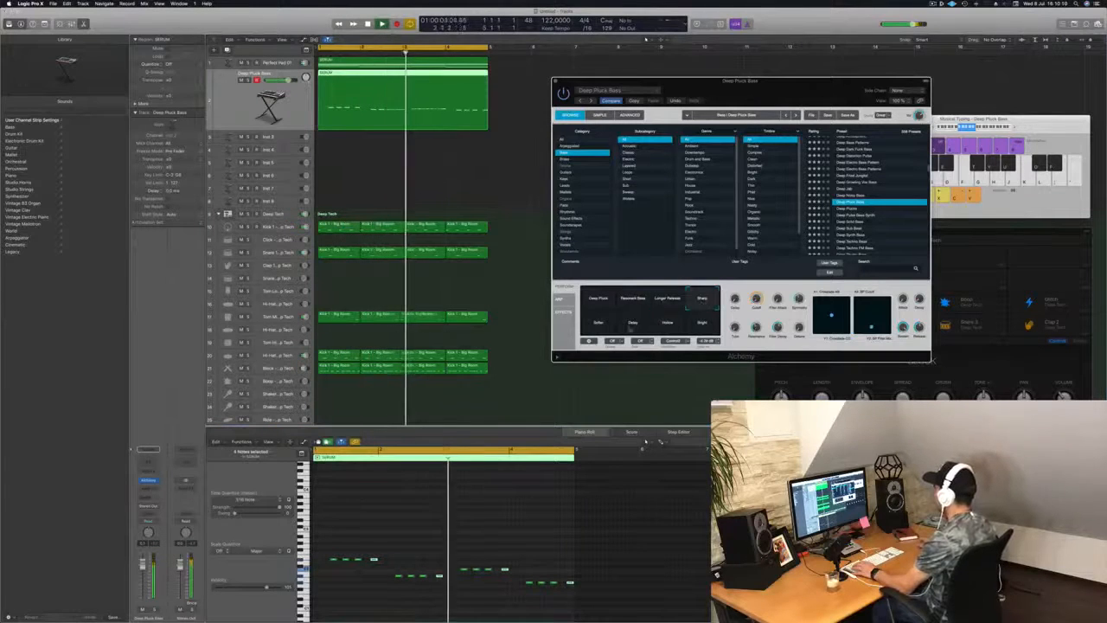
{"action": "left_click", "coordinate": [601, 326]}
{"action": "left_click", "coordinate": [632, 325]}
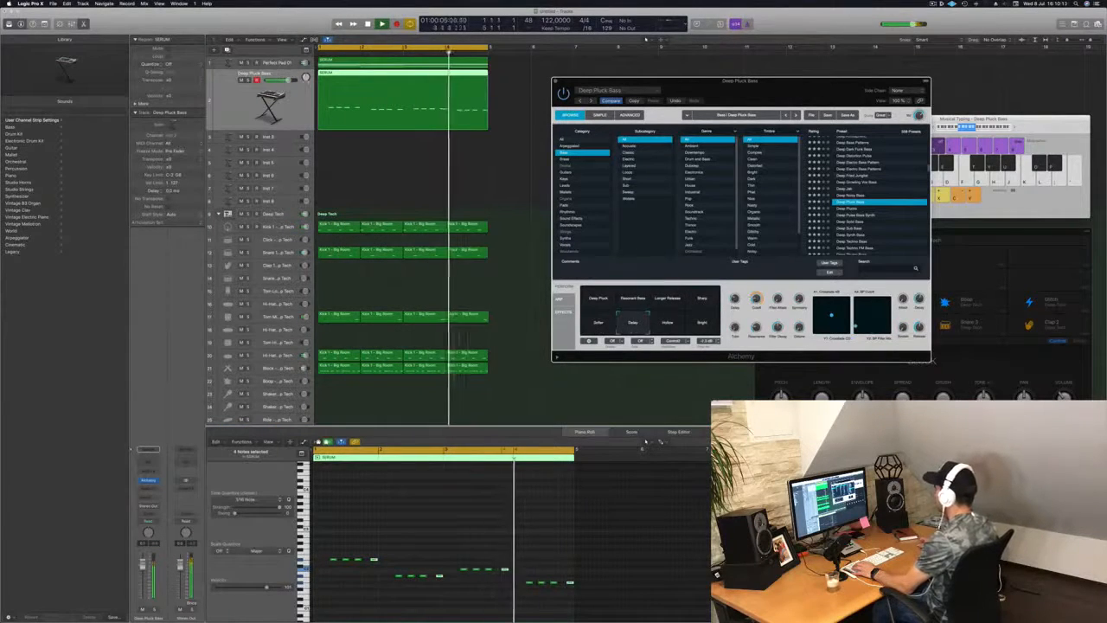
{"action": "left_click", "coordinate": [667, 324]}
{"action": "left_click", "coordinate": [702, 324]}
{"action": "left_click", "coordinate": [599, 300]}
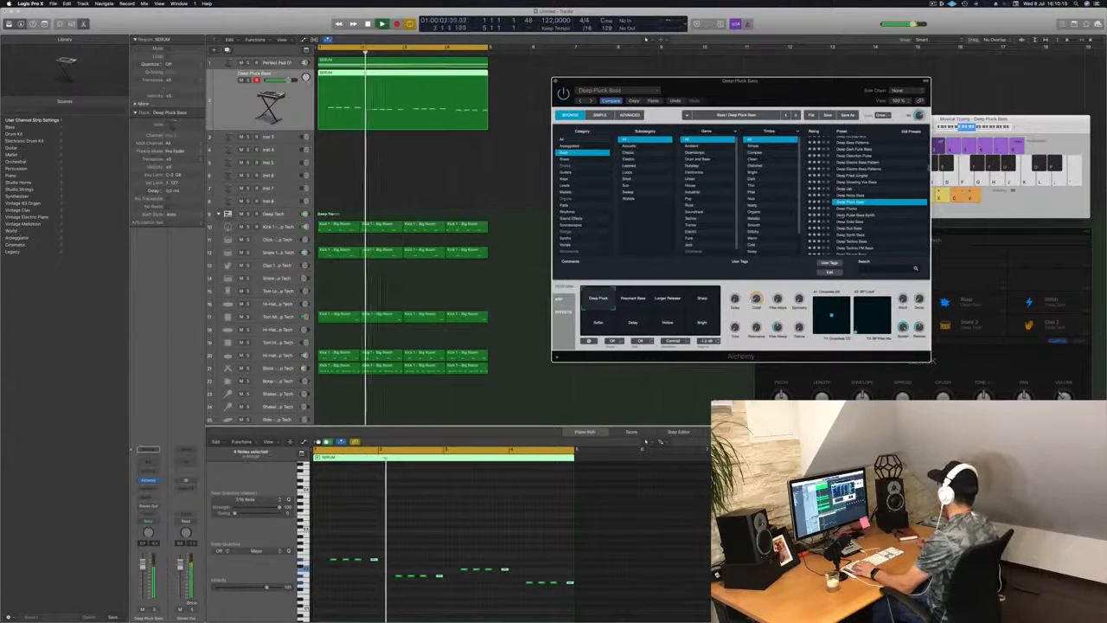
Step: Audition the bass presets following Deep Pluck Bass one by one and load Deep Techno FM Bass
{"action": "left_click", "coordinate": [850, 209]}
{"action": "left_click", "coordinate": [852, 214]}
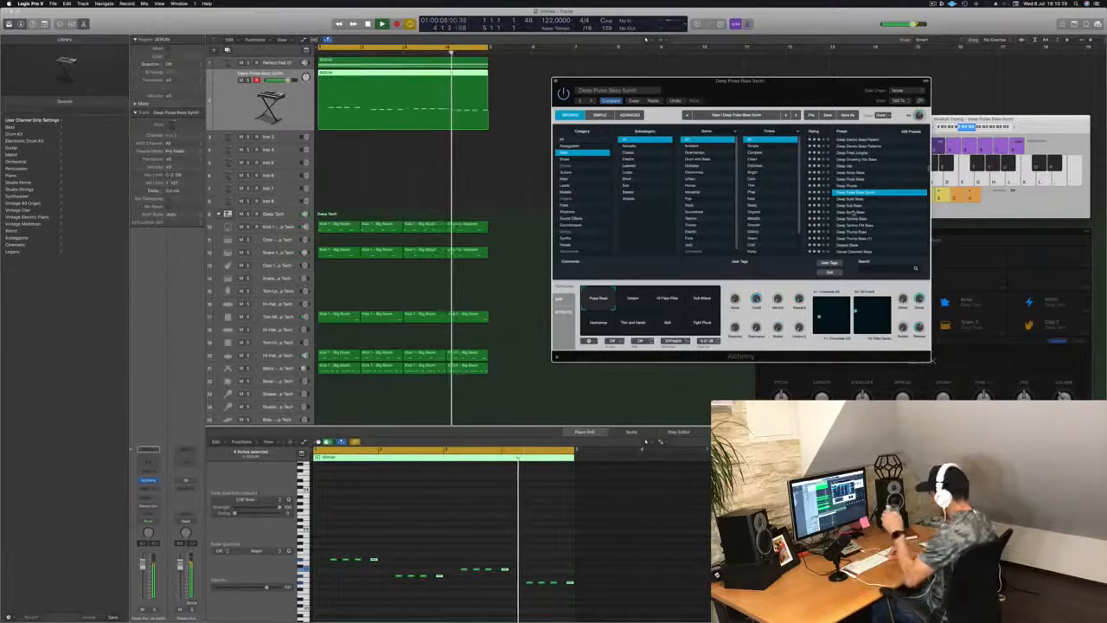
{"action": "key", "text": "Down"}
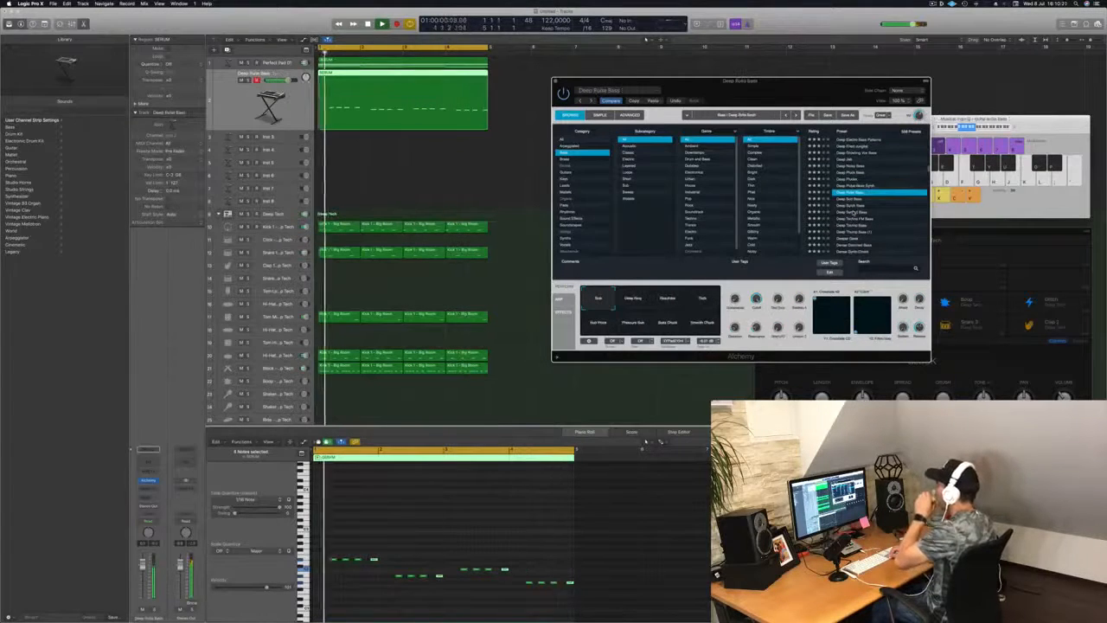
{"action": "key", "text": "Down"}
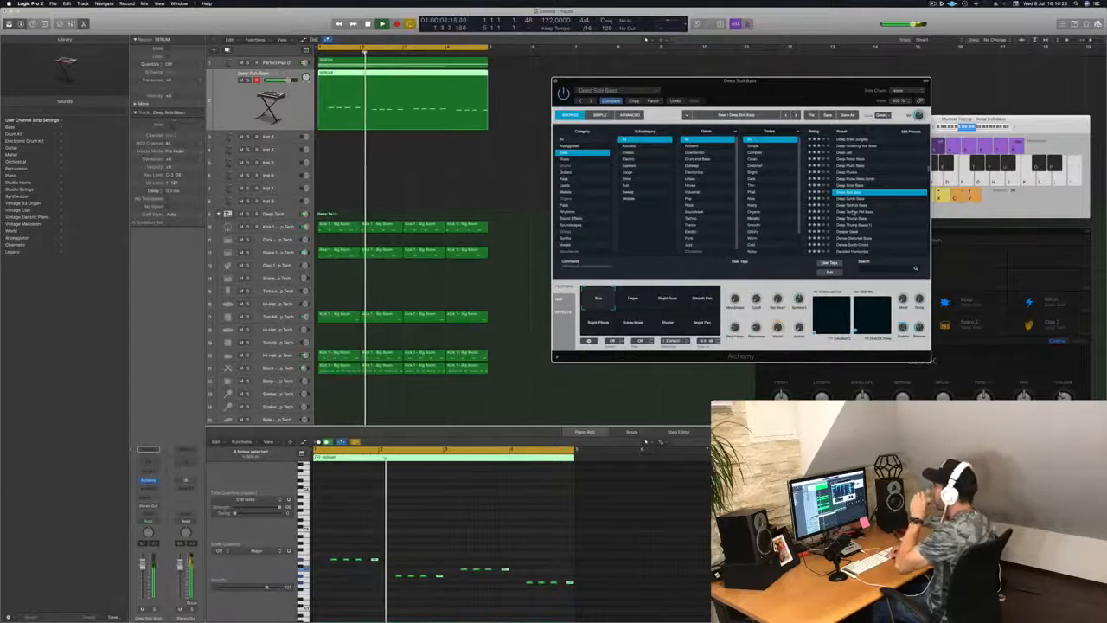
{"action": "key", "text": "Down"}
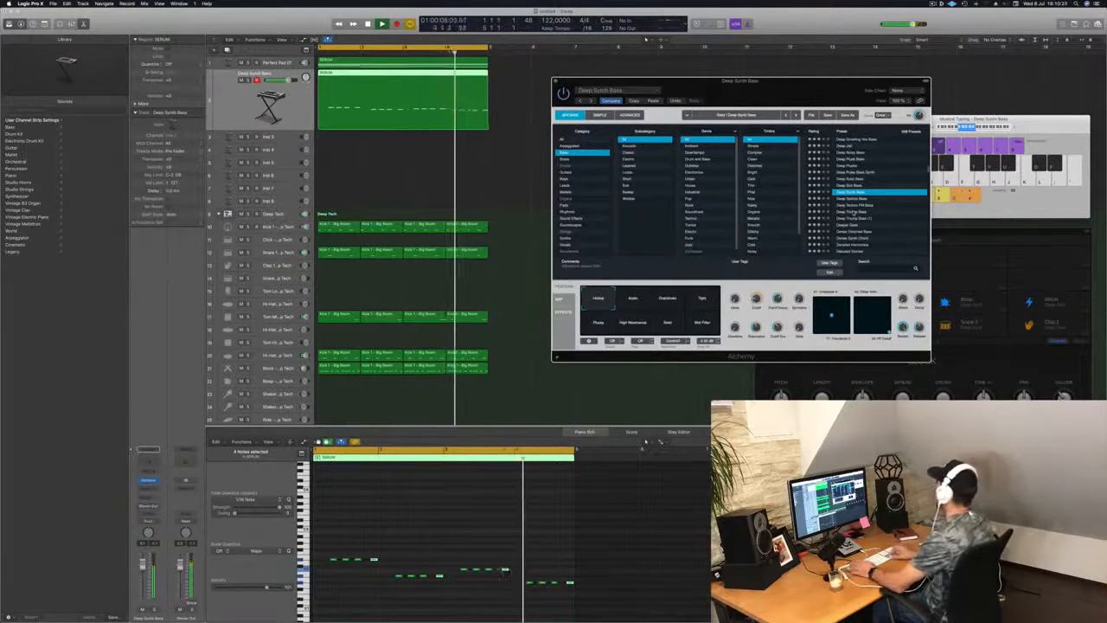
{"action": "key", "text": "Down"}
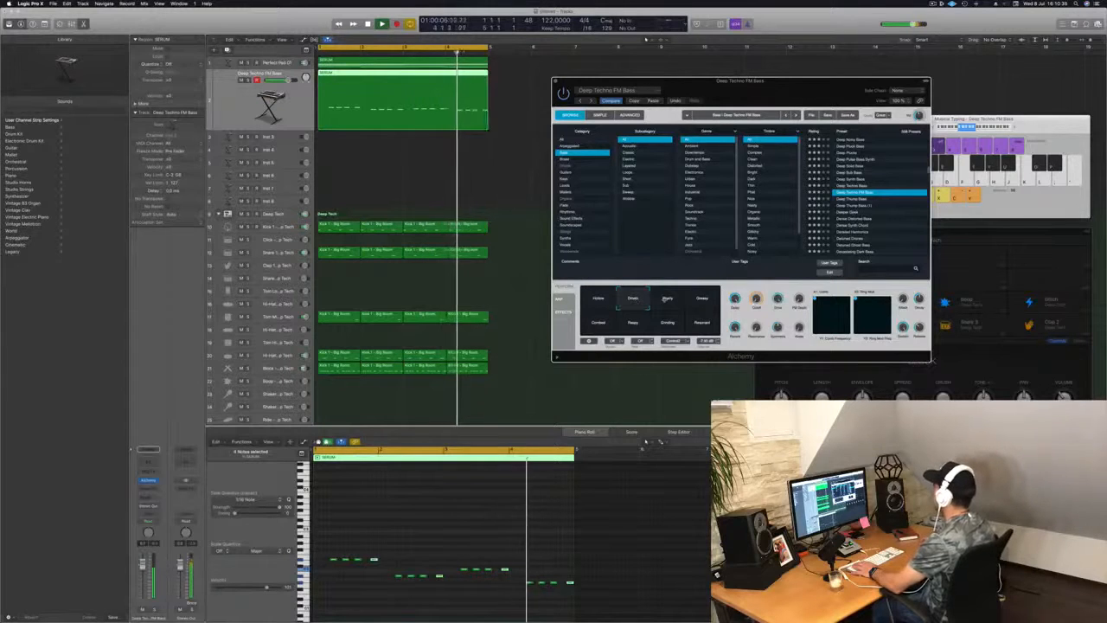
Step: Audition the performance variations of Deep Techno FM Bass and settle on Greasy
{"action": "left_click", "coordinate": [670, 299]}
{"action": "left_click", "coordinate": [703, 298]}
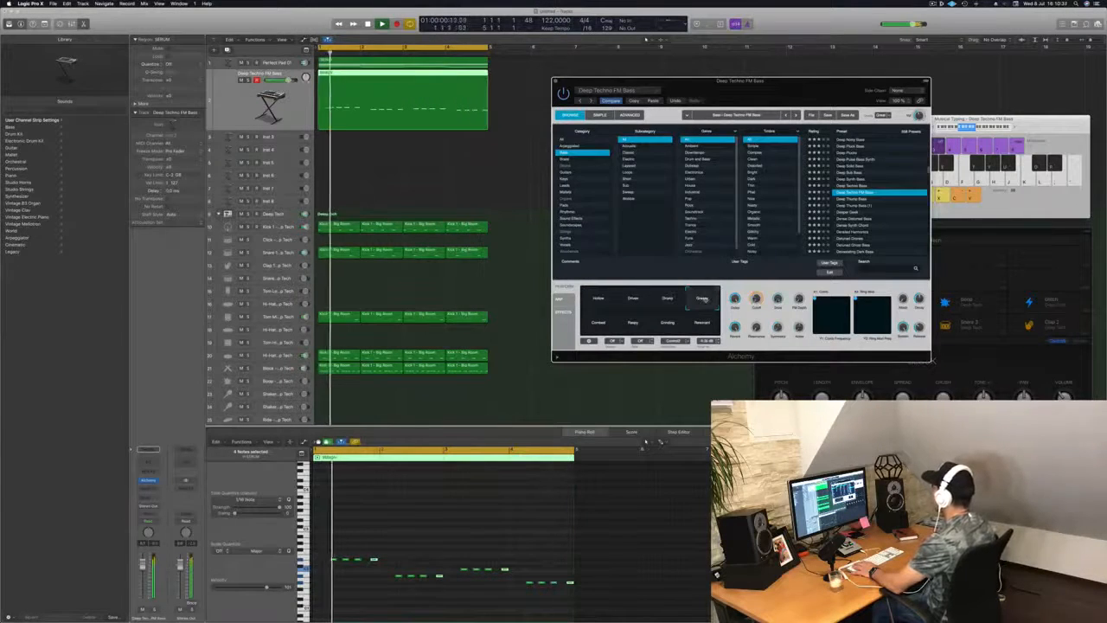
{"action": "left_click", "coordinate": [599, 325]}
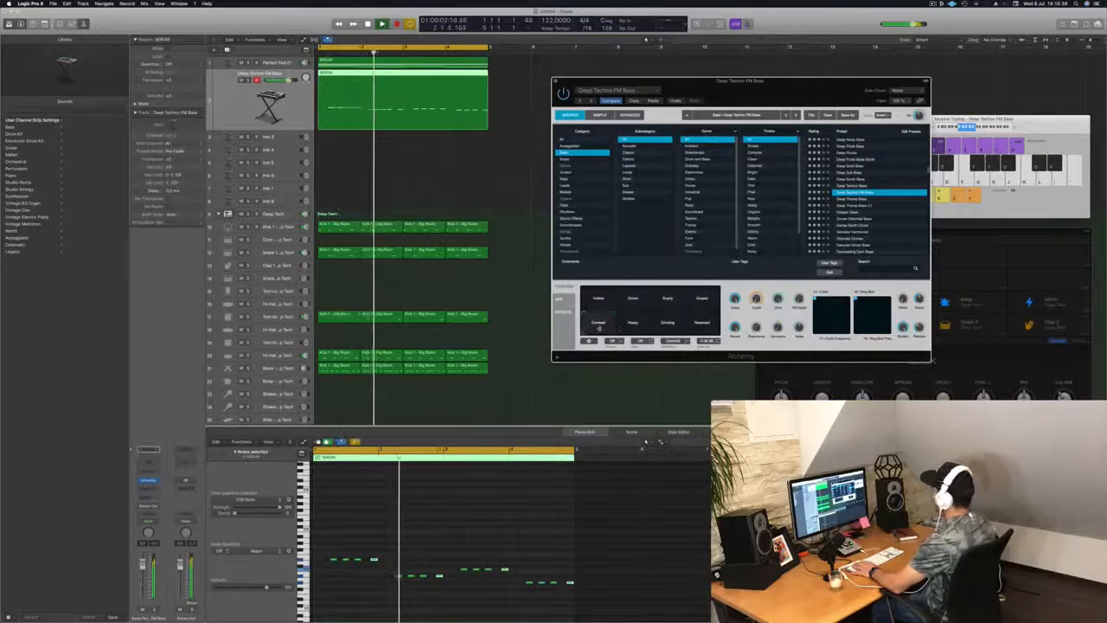
{"action": "left_click", "coordinate": [633, 328]}
{"action": "left_click", "coordinate": [666, 328]}
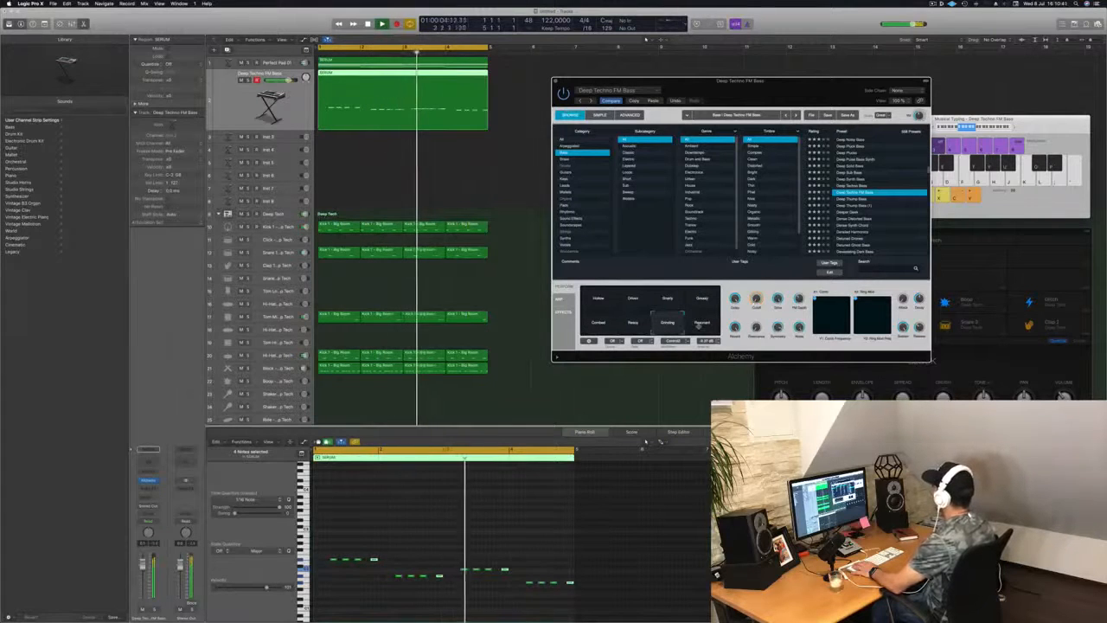
{"action": "left_click", "coordinate": [702, 299]}
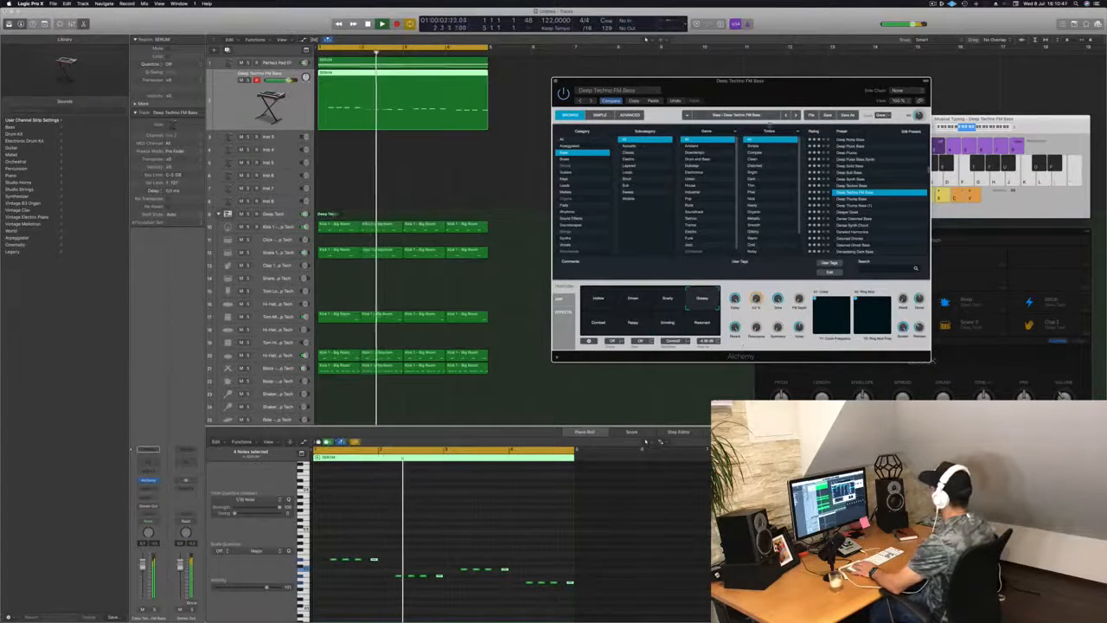
Step: Move the Alchemy window aside and copy the Perfect Pad 01 region onto the Inst 3 track
{"action": "left_click_drag", "start_coordinate": [658, 80], "coordinate": [611, 125]}
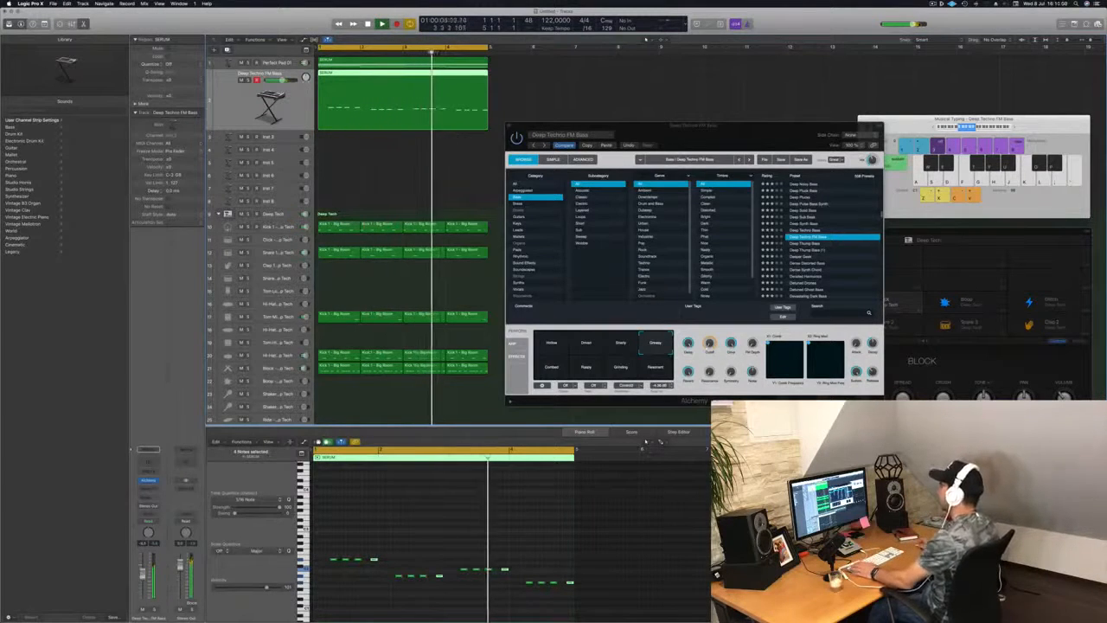
{"action": "left_click", "coordinate": [367, 63]}
{"action": "left_click_drag", "start_coordinate": [367, 64], "coordinate": [367, 136]}
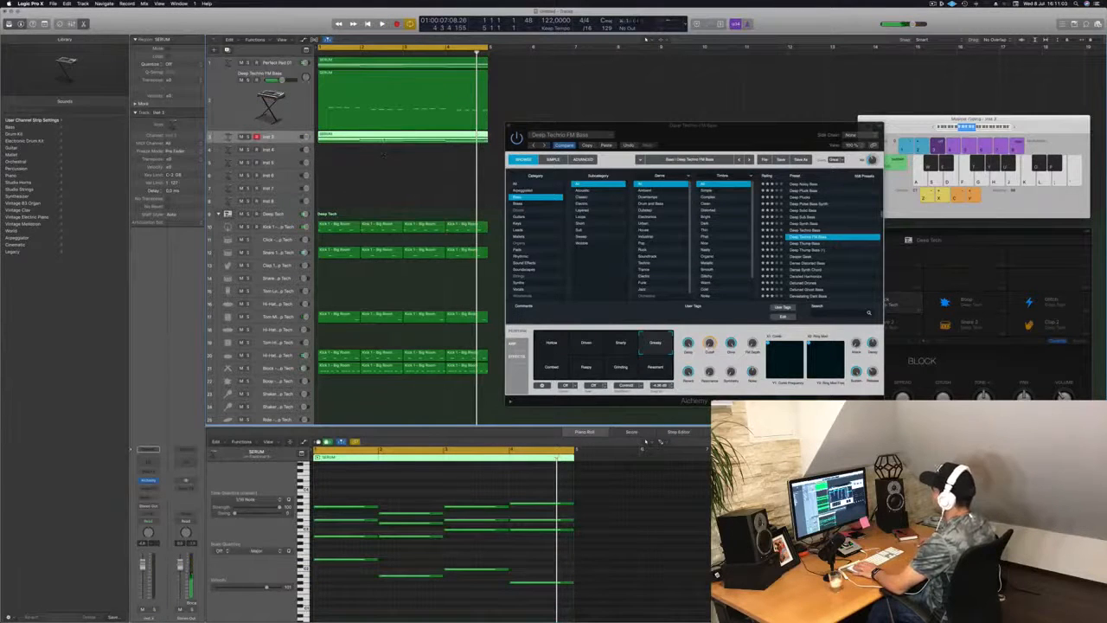
Step: Return playback to the start and mute the Perfect Pad 01 track
{"action": "key", "text": "Up"}
{"action": "key", "text": "Return"}
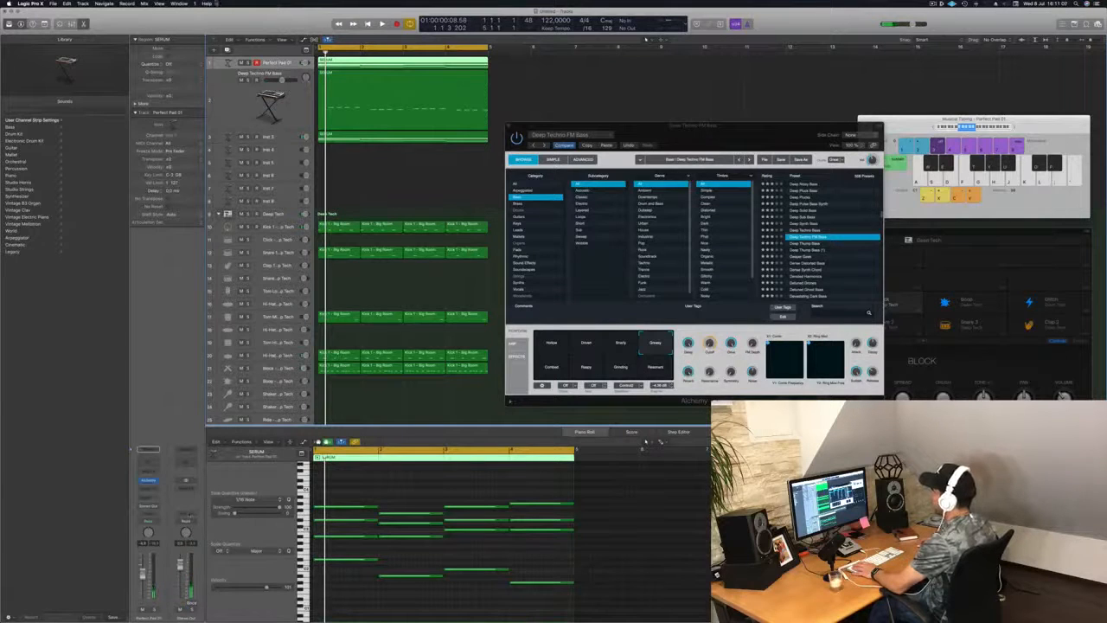
{"action": "left_click", "coordinate": [242, 63]}
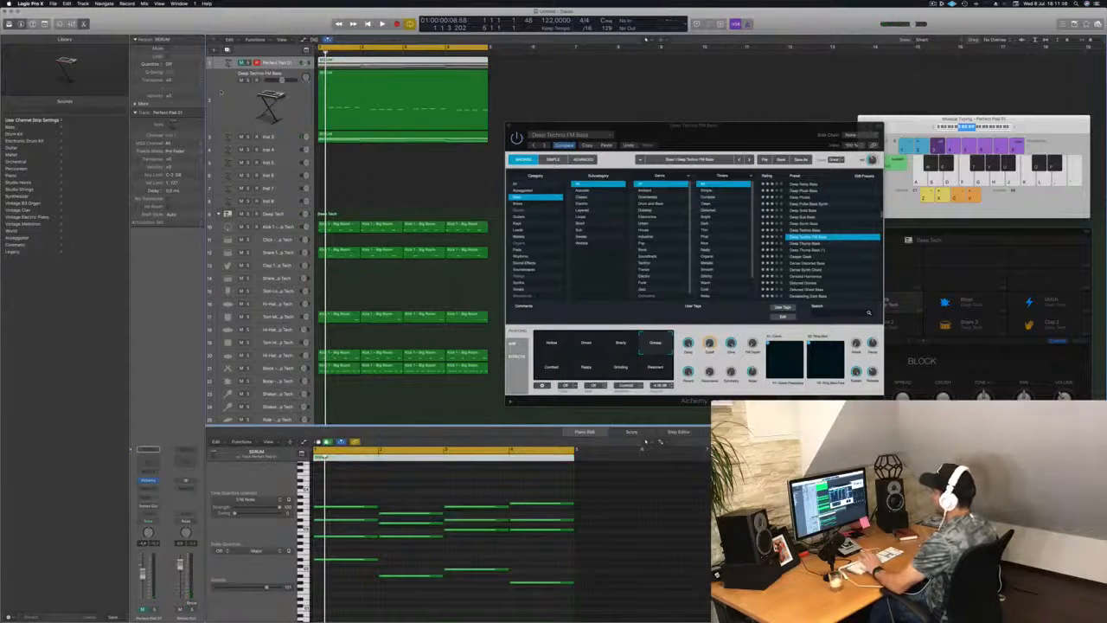
Step: Shorten all chord notes in the Inst 3 region to stabs less than one beat long
{"action": "key", "text": "Down"}
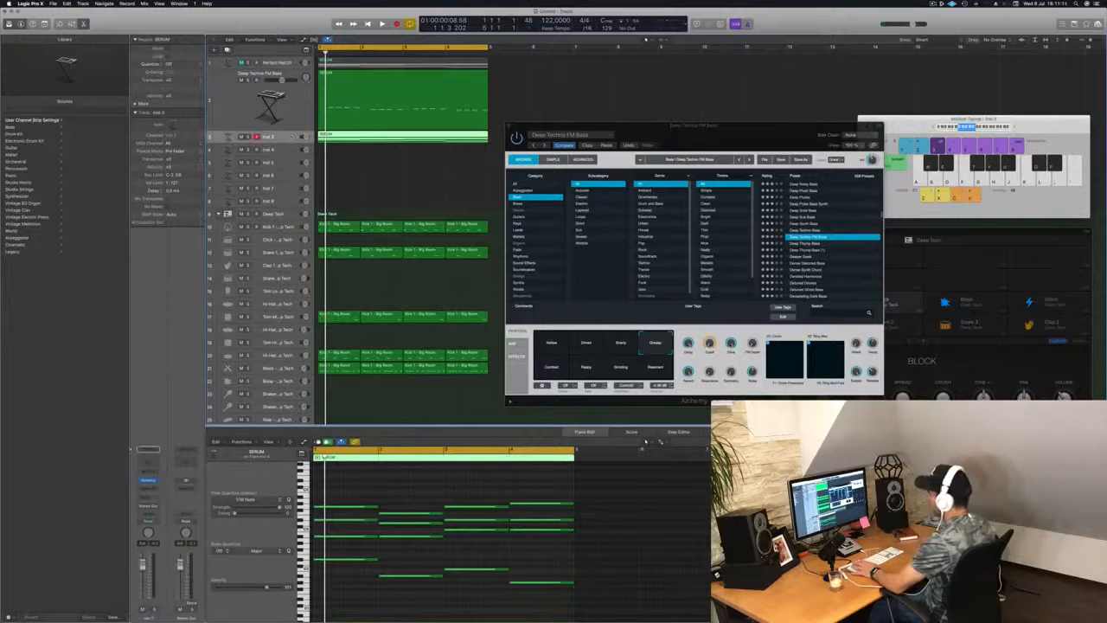
{"action": "left_click", "coordinate": [427, 495]}
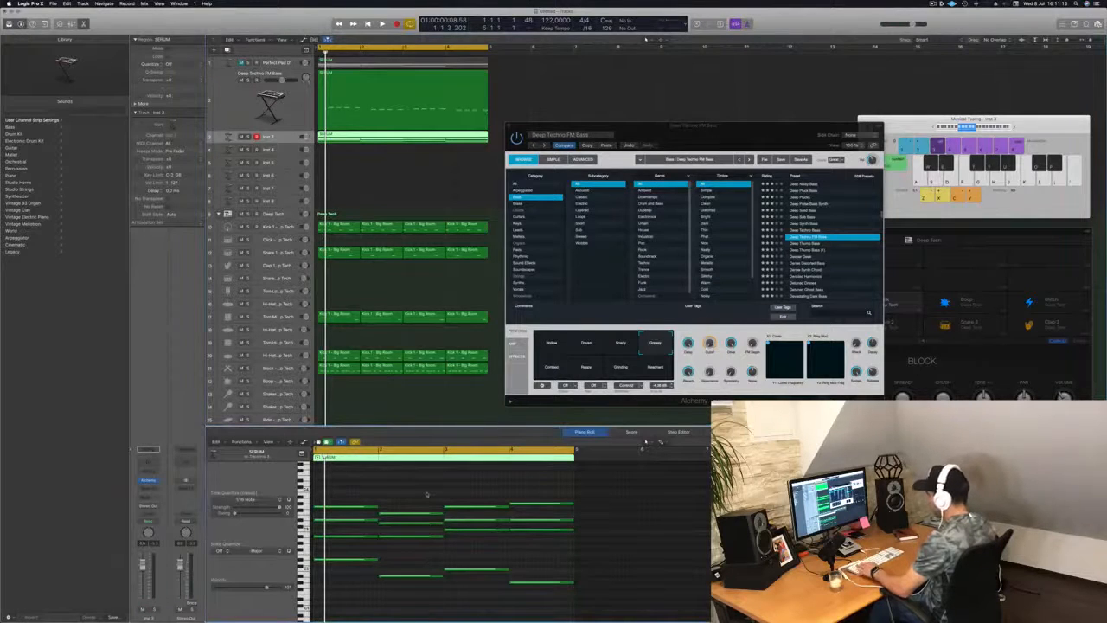
{"action": "key", "text": "super+a"}
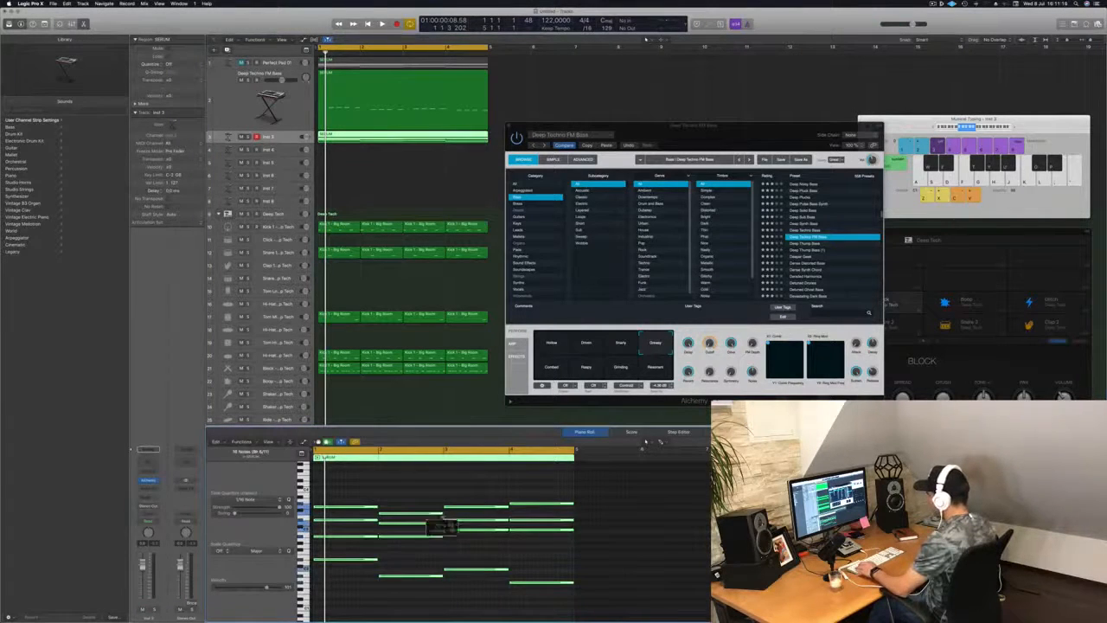
{"action": "left_click_drag", "start_coordinate": [441, 525], "coordinate": [395, 514]}
{"action": "key", "text": "super+Right"}
{"action": "key", "text": "super+Right"}
{"action": "key", "text": "super+Right"}
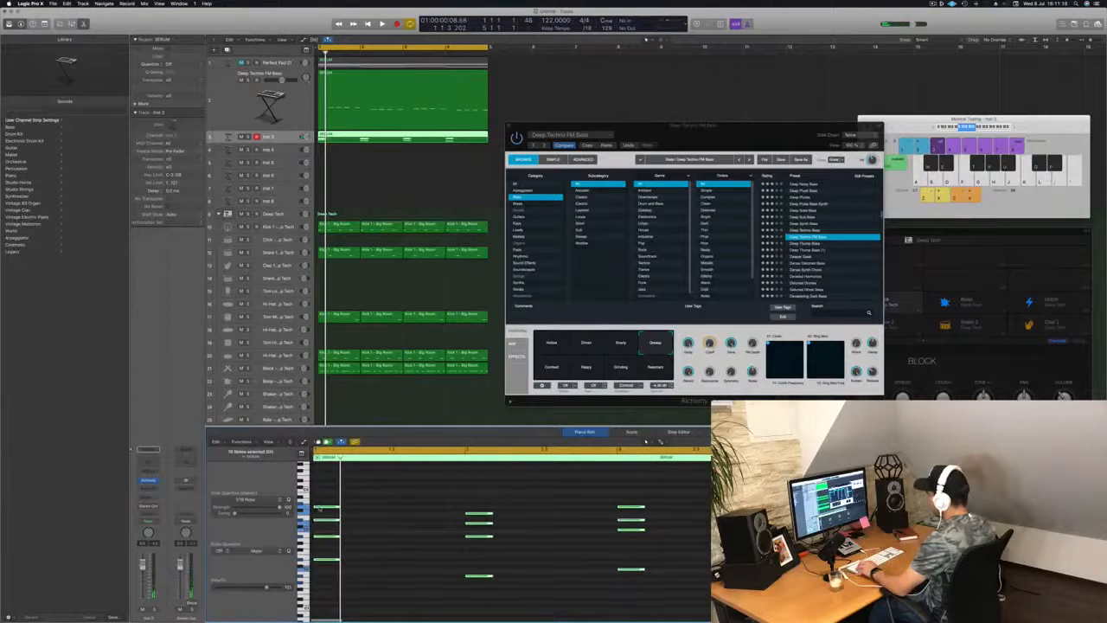
Step: Place the chord stabs on the off-beats following beats 2 and 4 of each bar and shorten them to about a sixteenth note
{"action": "left_click_drag", "start_coordinate": [319, 509], "coordinate": [451, 510]}
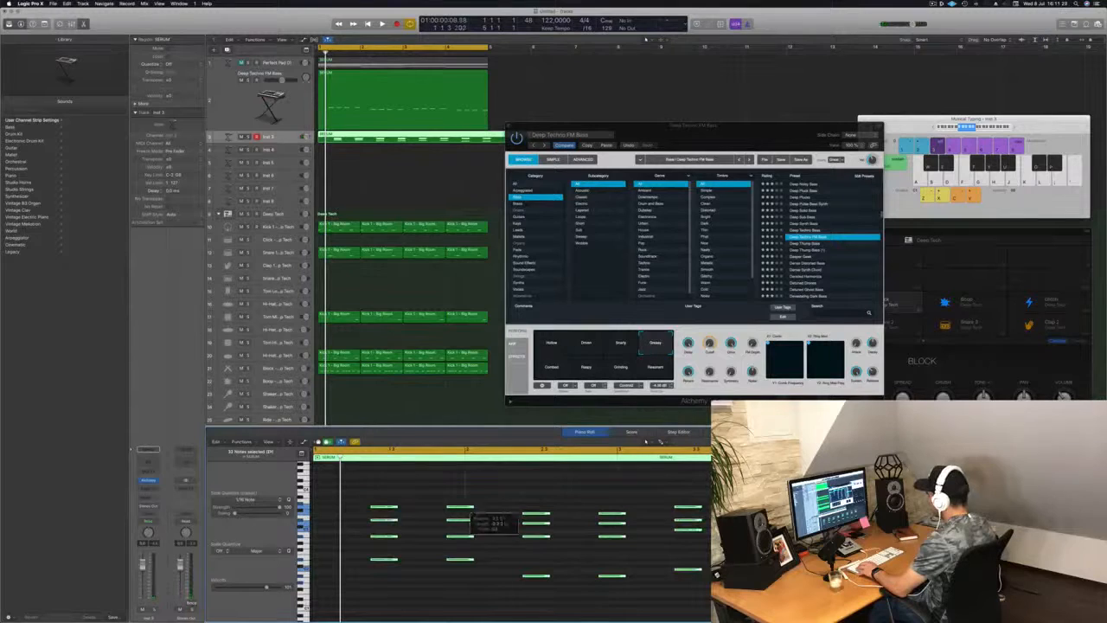
{"action": "left_click_drag", "start_coordinate": [468, 512], "coordinate": [459, 509]}
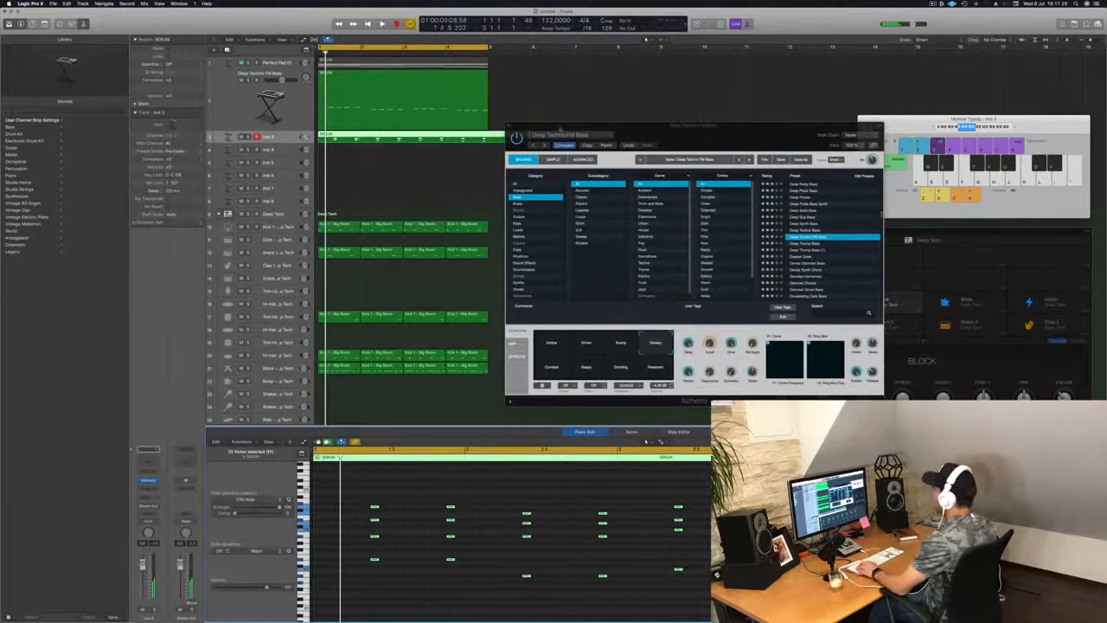
Step: Move the Alchemy window clear of the arrangement and trim the Inst 3 region to end at bar 5
{"action": "left_click_drag", "start_coordinate": [560, 131], "coordinate": [667, 124]}
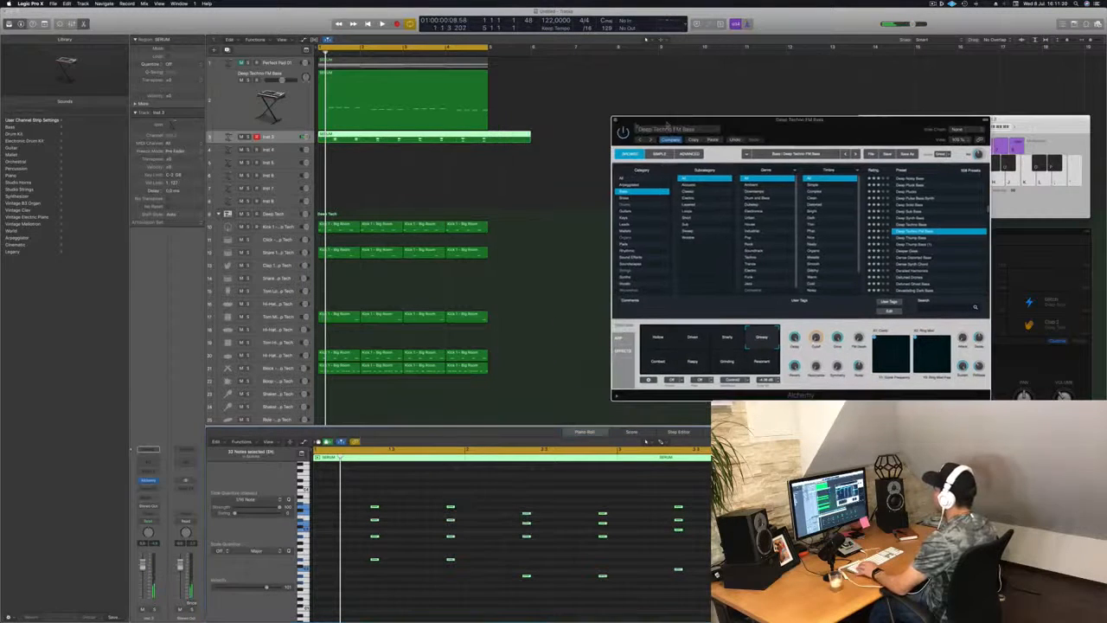
{"action": "left_click", "coordinate": [488, 138]}
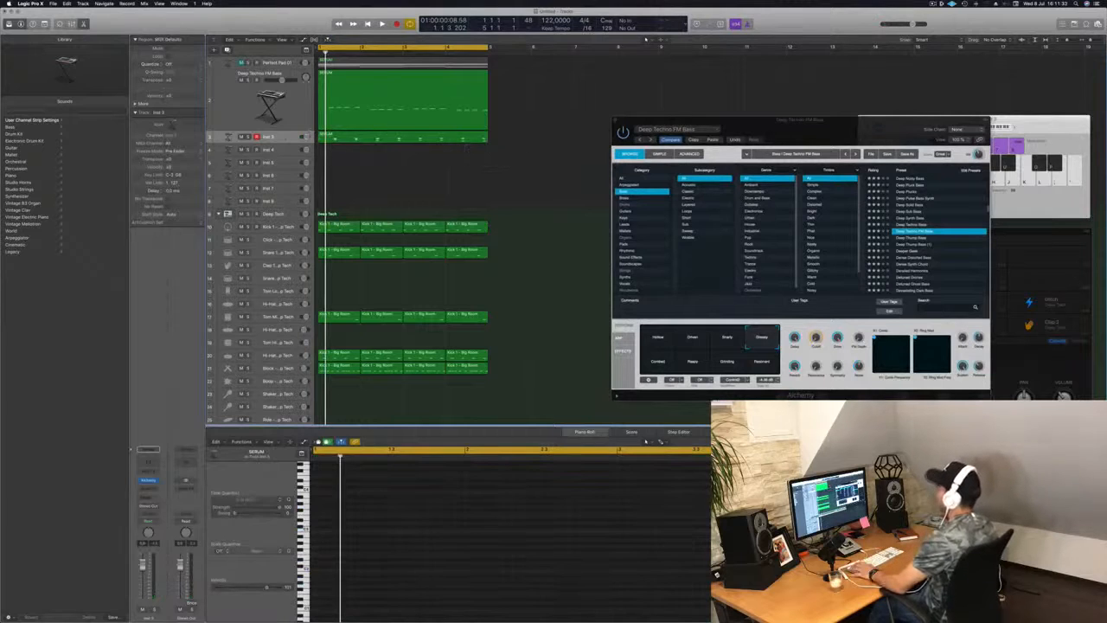
{"action": "key", "text": "super+z"}
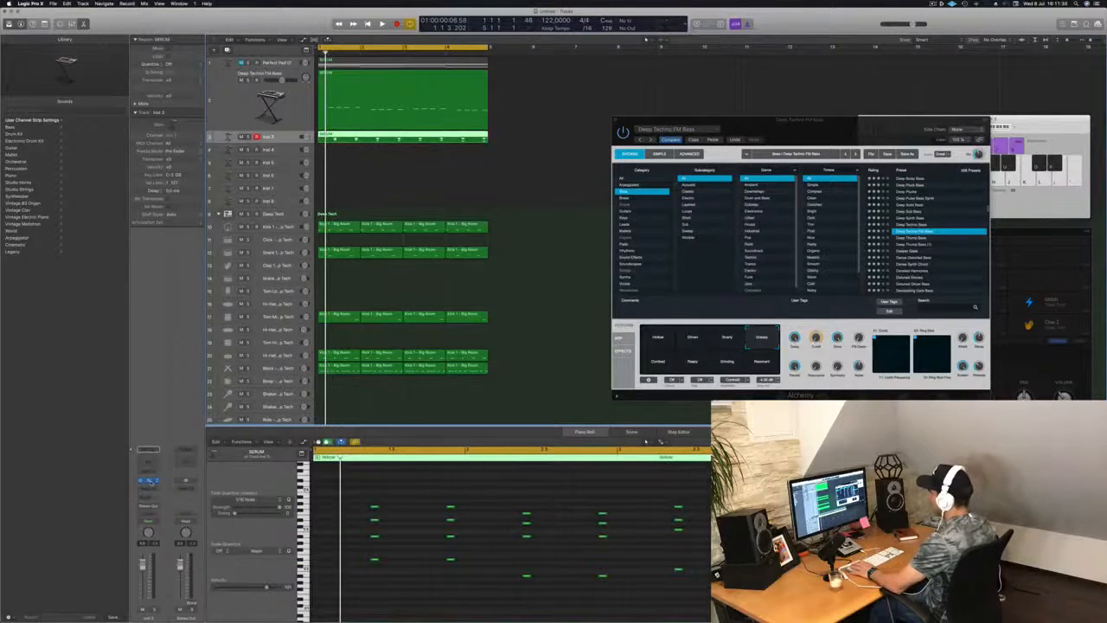
Step: Load Alchemy with the 60s Vintage Organ preset on the Inst 3 track and play the loop
{"action": "left_click", "coordinate": [150, 482]}
{"action": "left_click_drag", "start_coordinate": [214, 19], "coordinate": [739, 122]}
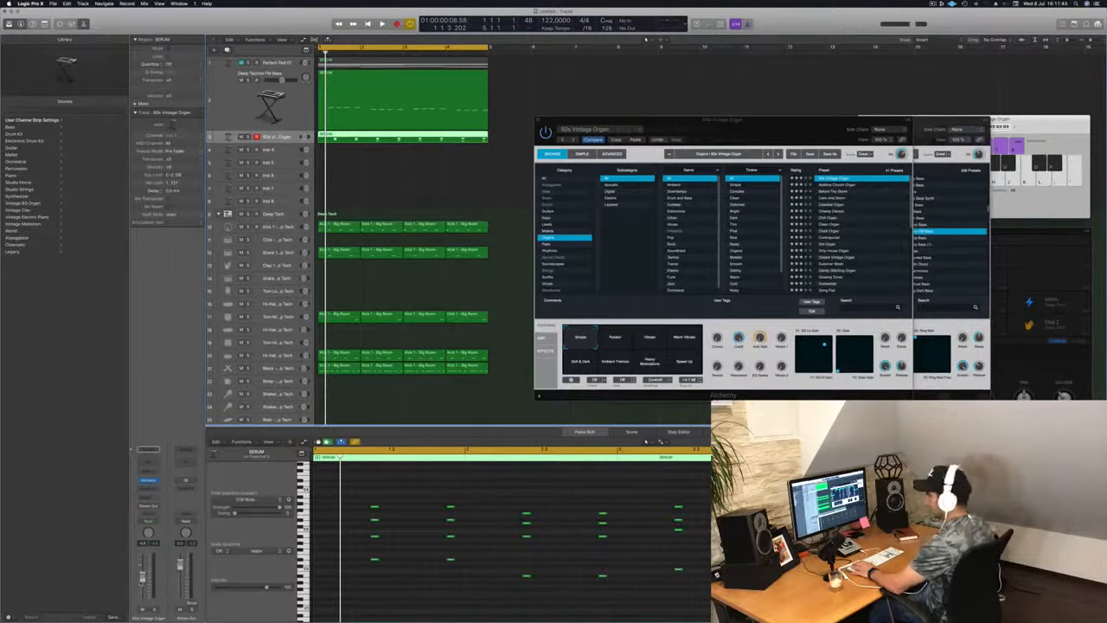
{"action": "key", "text": "space"}
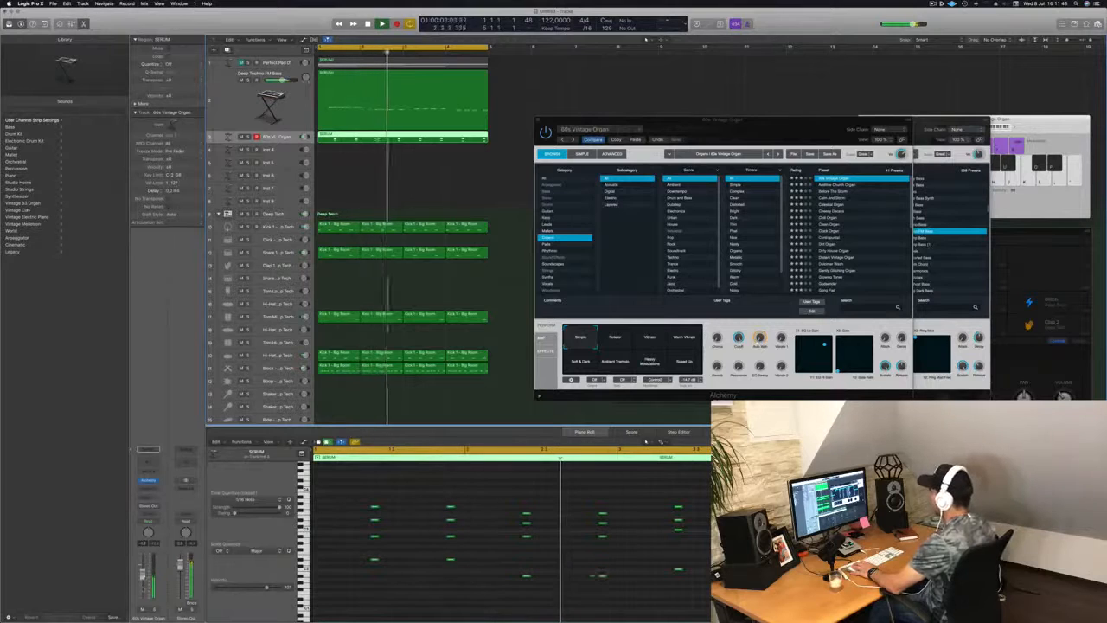
Step: Add a bus send to the 60s Vintage Organ track
{"action": "left_click", "coordinate": [148, 479]}
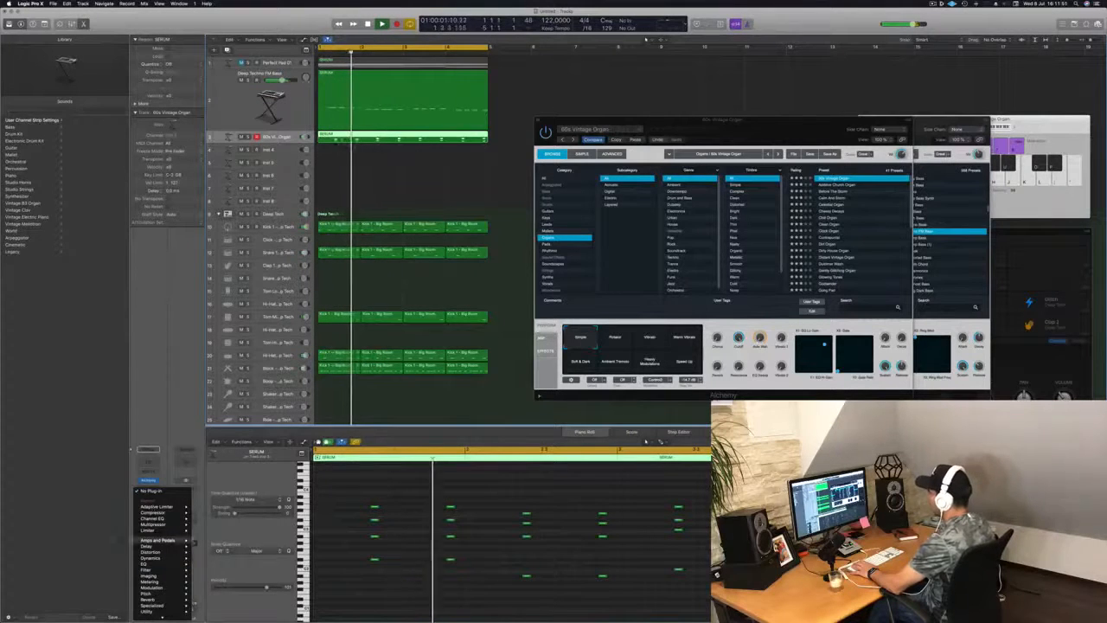
{"action": "left_click", "coordinate": [149, 499]}
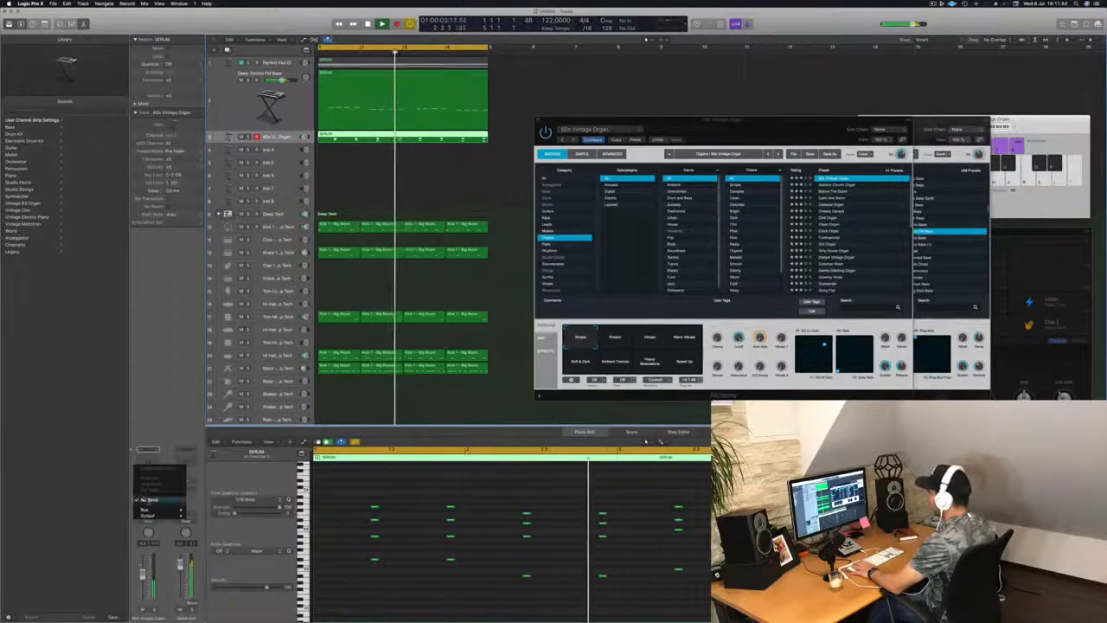
{"action": "mouse_move", "coordinate": [158, 511]}
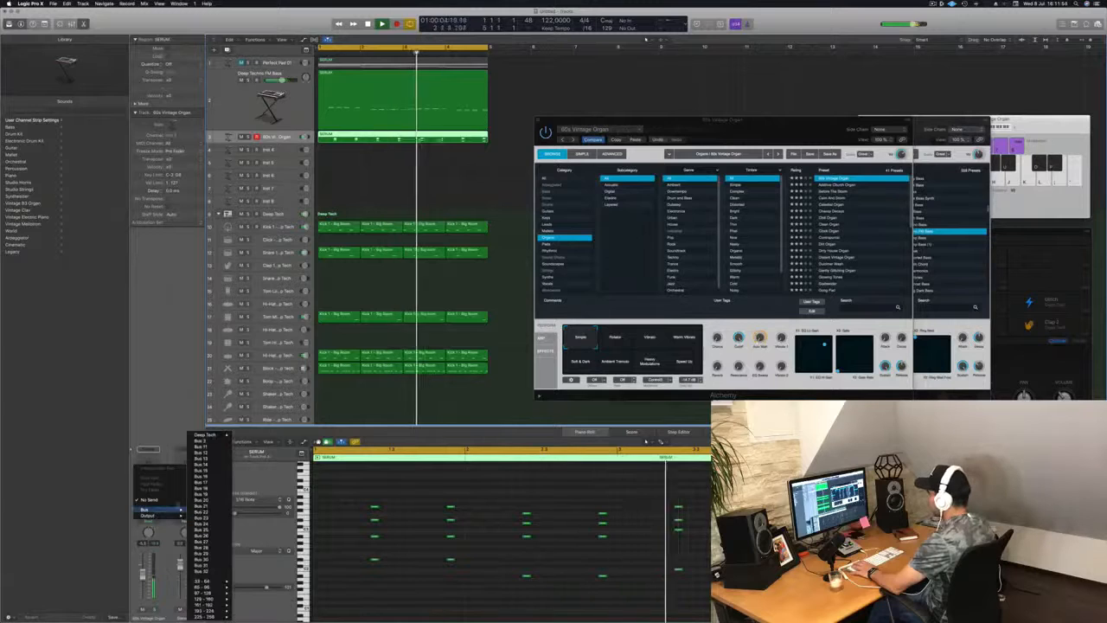
{"action": "left_click", "coordinate": [204, 441]}
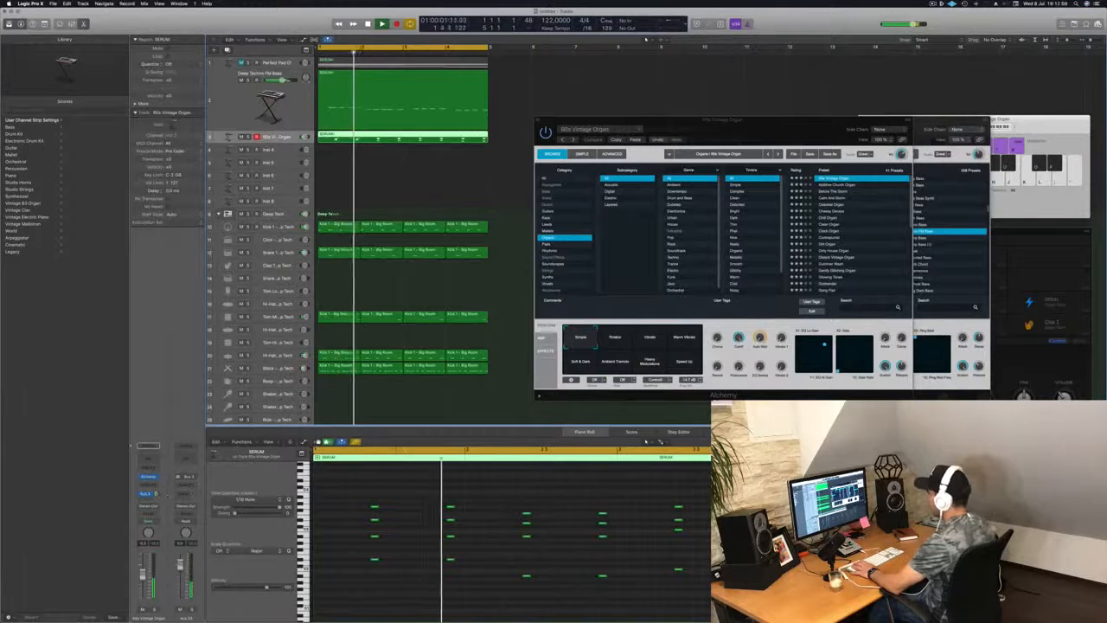
Step: Insert a stereo SilverVerb on the aux channel fed by the organ send
{"action": "left_click", "coordinate": [184, 487]}
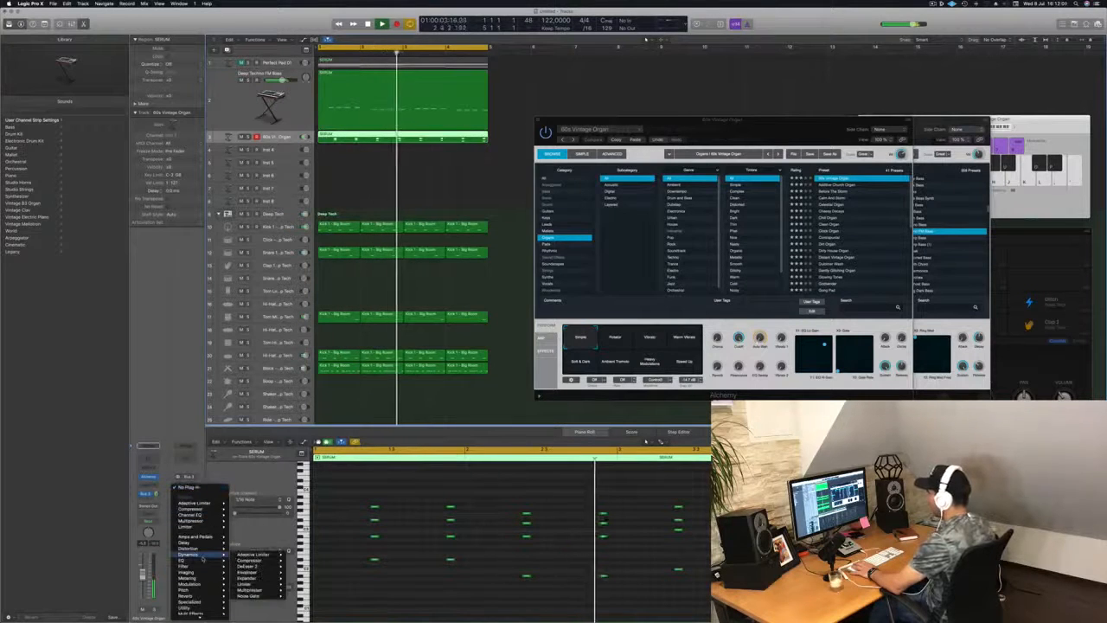
{"action": "mouse_move", "coordinate": [208, 597]}
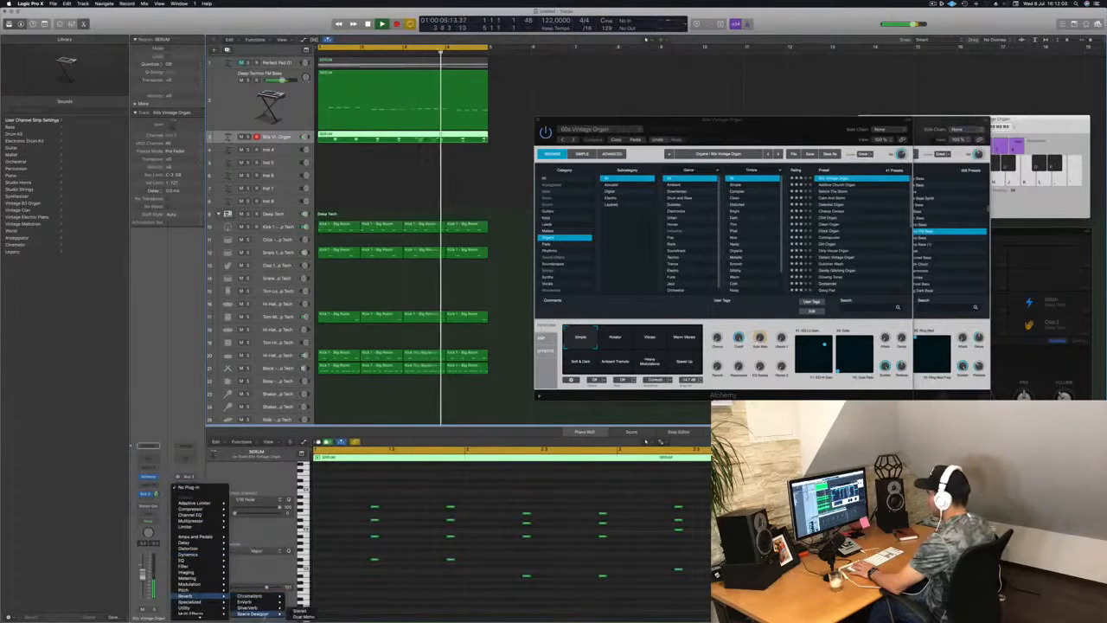
{"action": "mouse_move", "coordinate": [258, 608]}
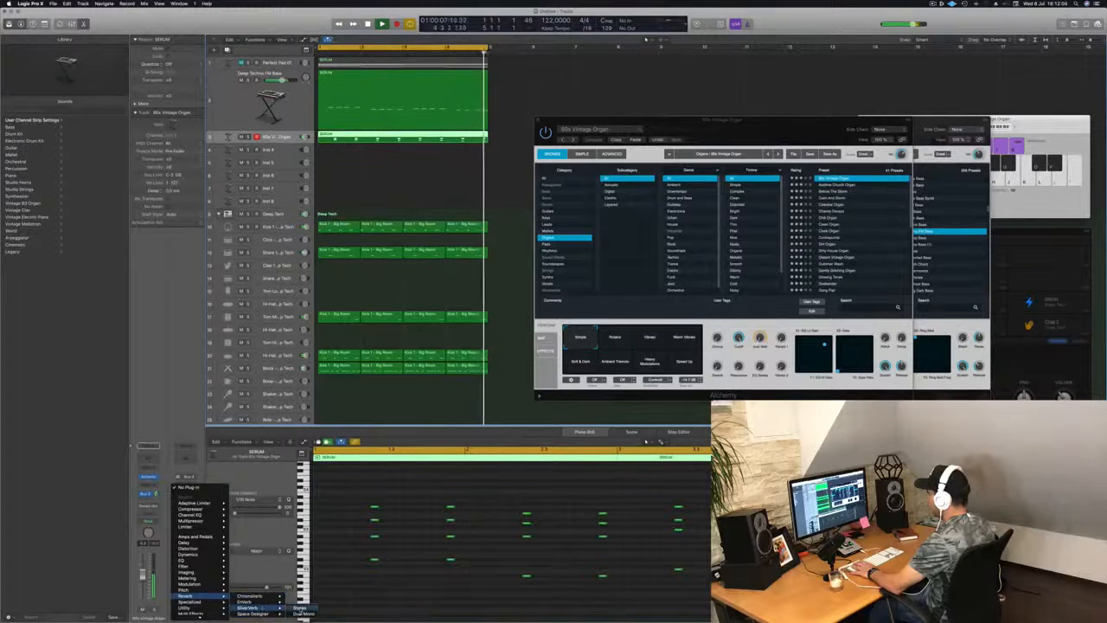
{"action": "left_click", "coordinate": [299, 609]}
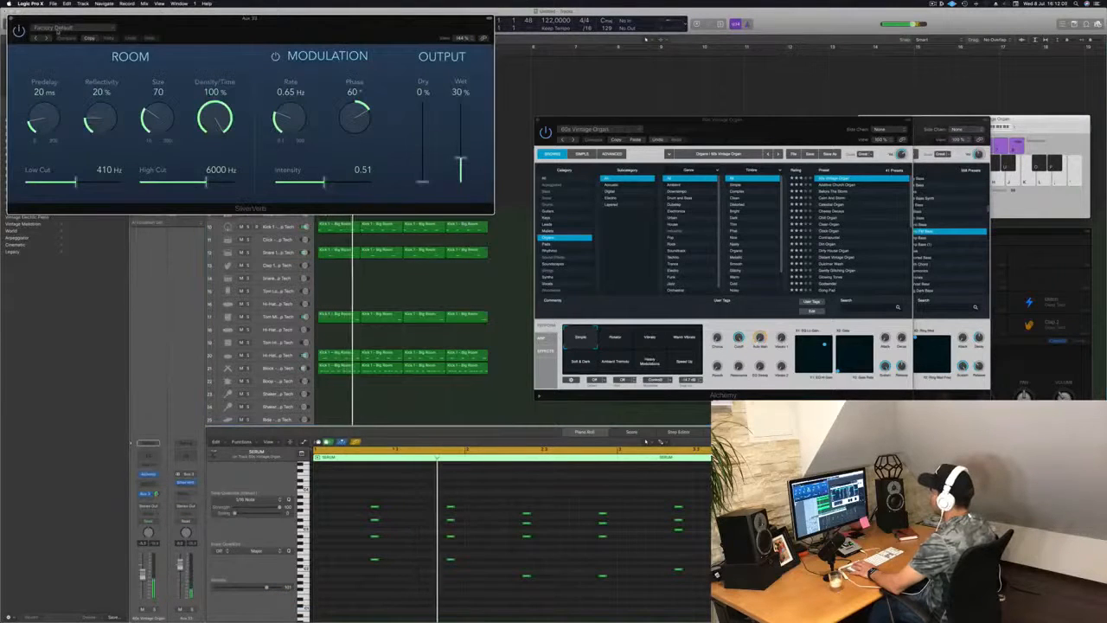
Step: Load the SilverVerb preset with 92% reflectivity, size 162 and 100% wet, and close the plug-in window
{"action": "left_click", "coordinate": [54, 27]}
{"action": "left_click", "coordinate": [65, 153]}
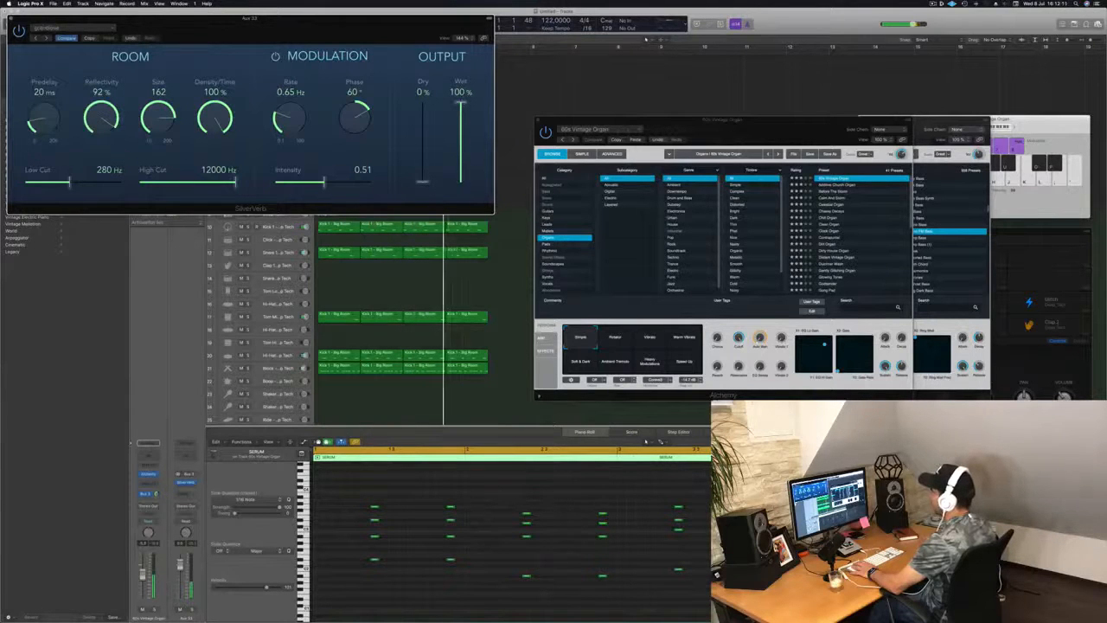
{"action": "key", "text": "super+w"}
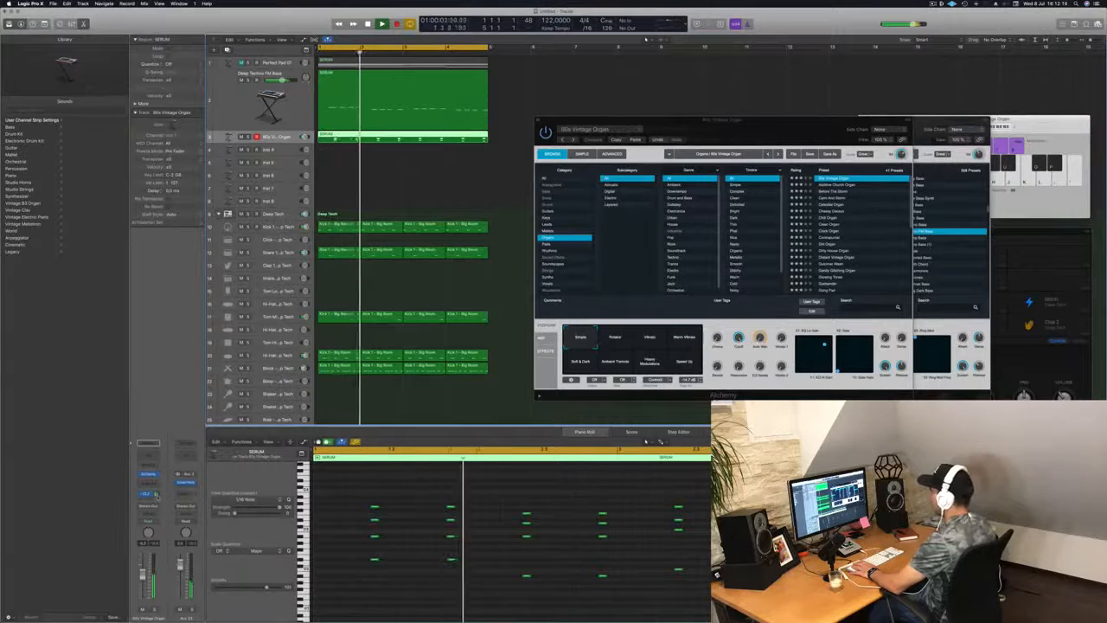
Step: Reopen Alchemy on the organ track, try the Additive Church Organ preset and load Before The Storm
{"action": "left_click", "coordinate": [148, 474]}
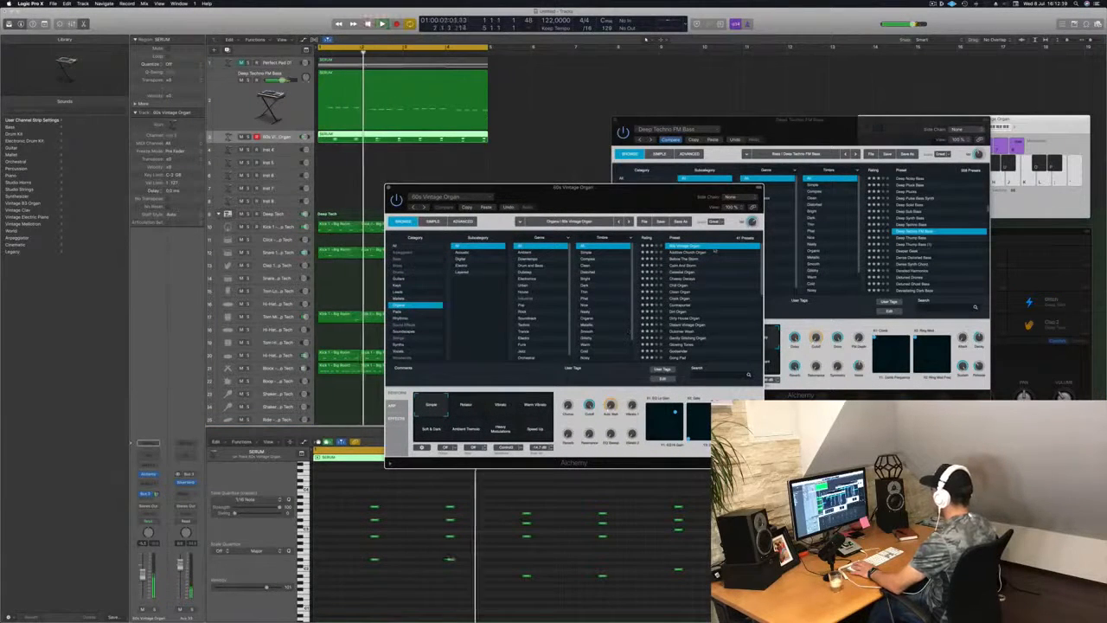
{"action": "left_click", "coordinate": [685, 253]}
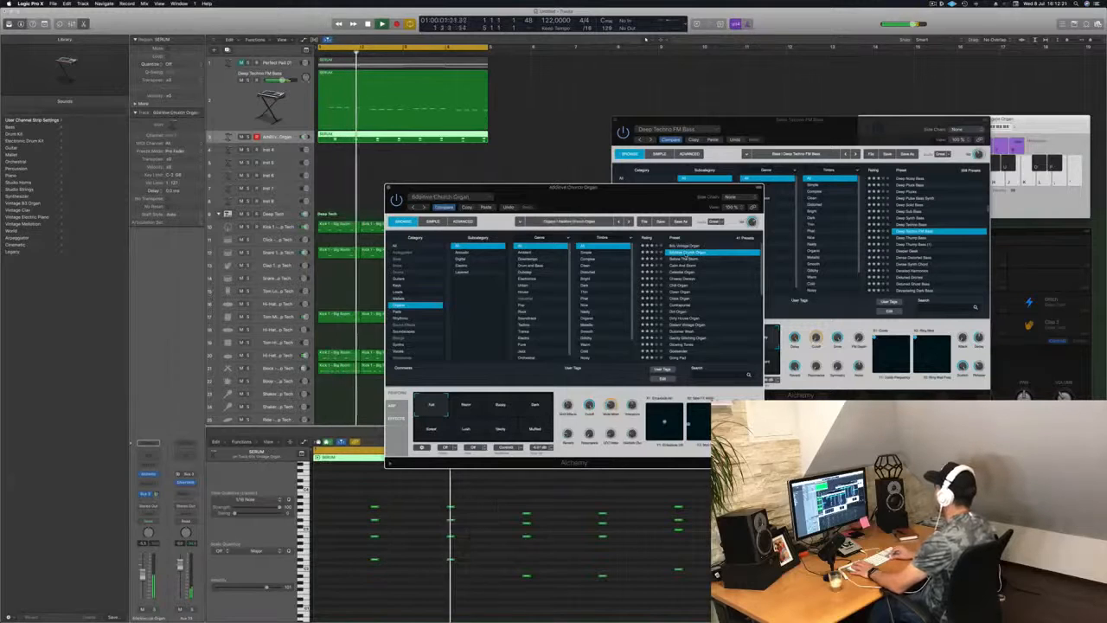
{"action": "left_click", "coordinate": [692, 259]}
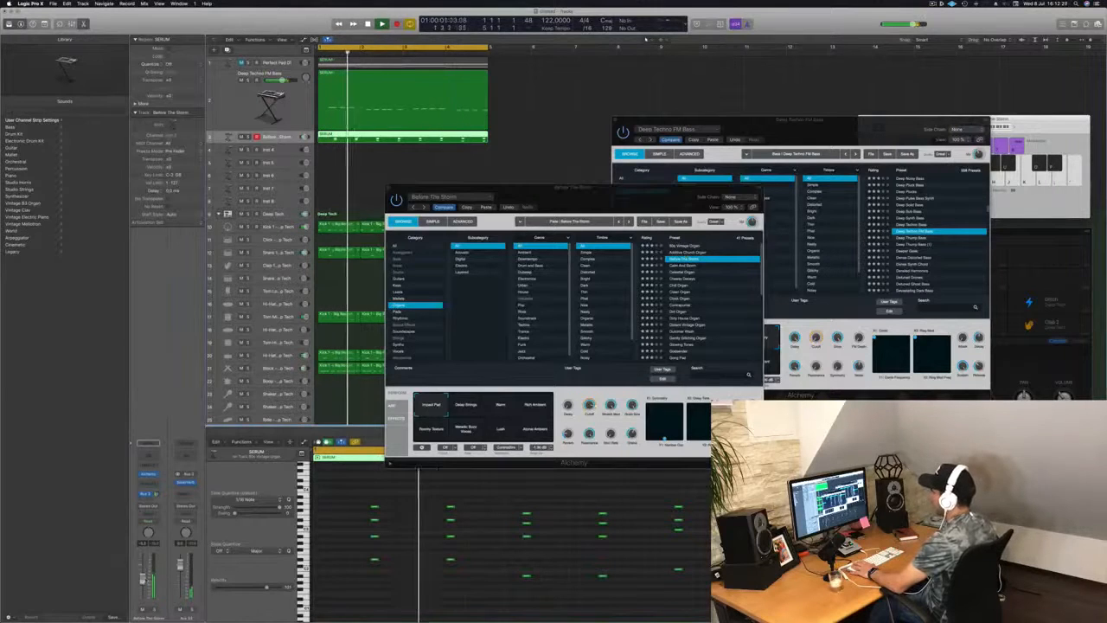
Step: Audition the Before The Storm performance snapshots during playback, including Delay Strings, Warm, Roomy Texture, Lush and Noise Ambient, ending on Impact Pad
{"action": "left_click", "coordinate": [464, 405]}
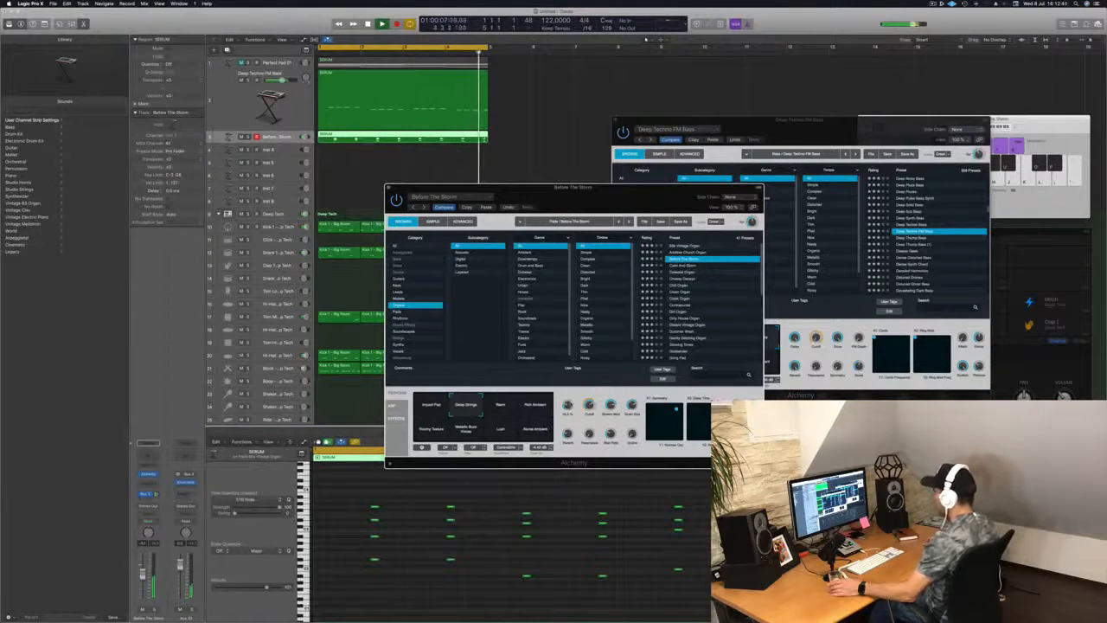
{"action": "left_click", "coordinate": [500, 405]}
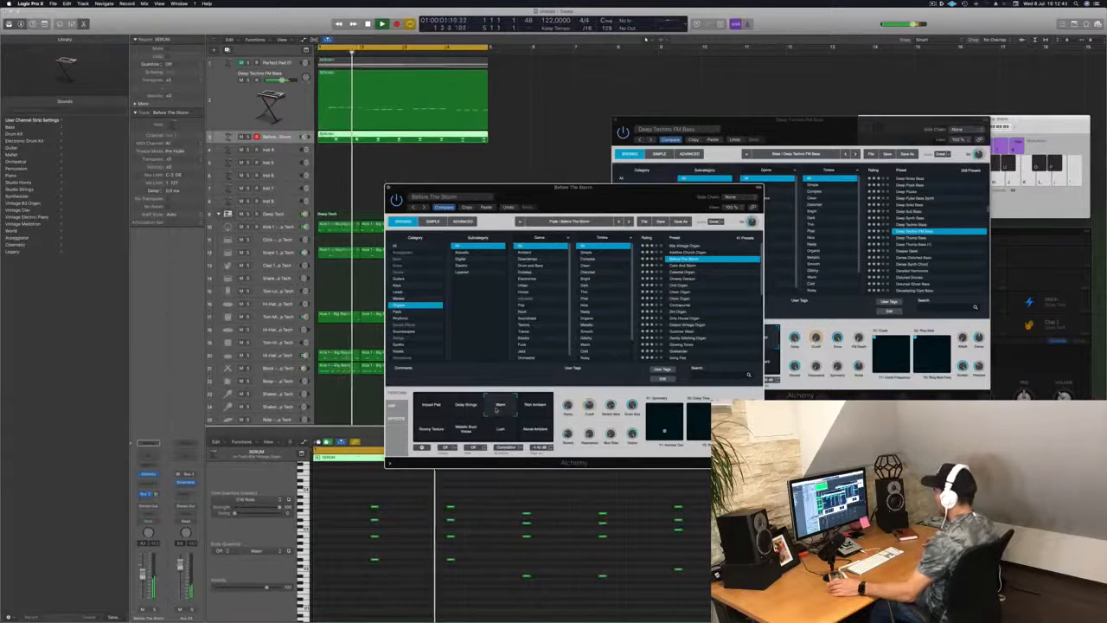
{"action": "left_click", "coordinate": [534, 408]}
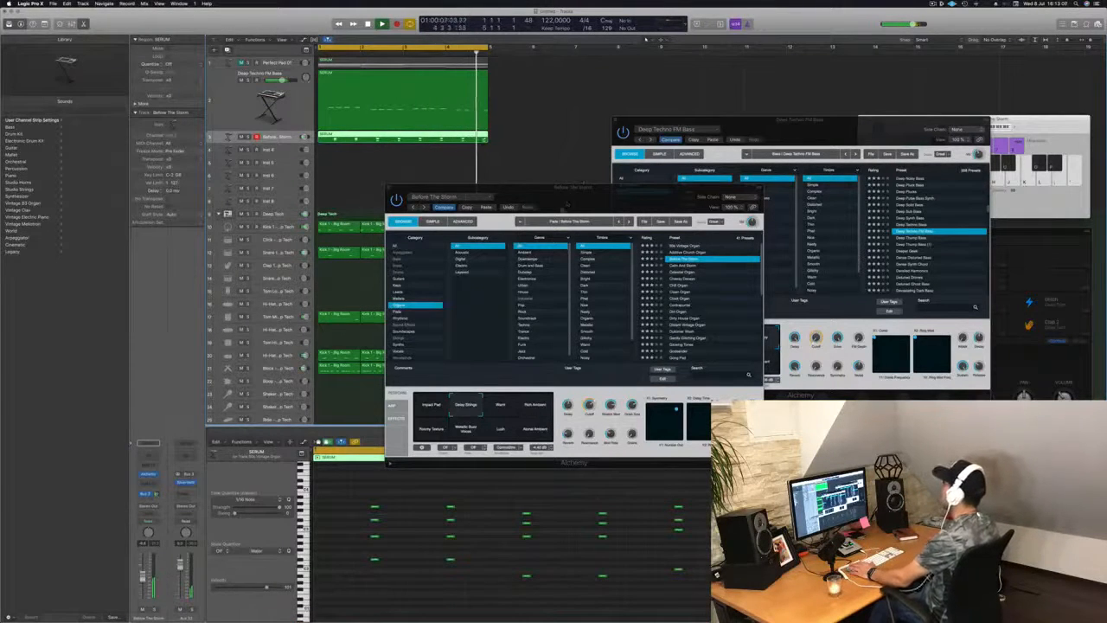
{"action": "left_click_drag", "start_coordinate": [567, 205], "coordinate": [512, 208]}
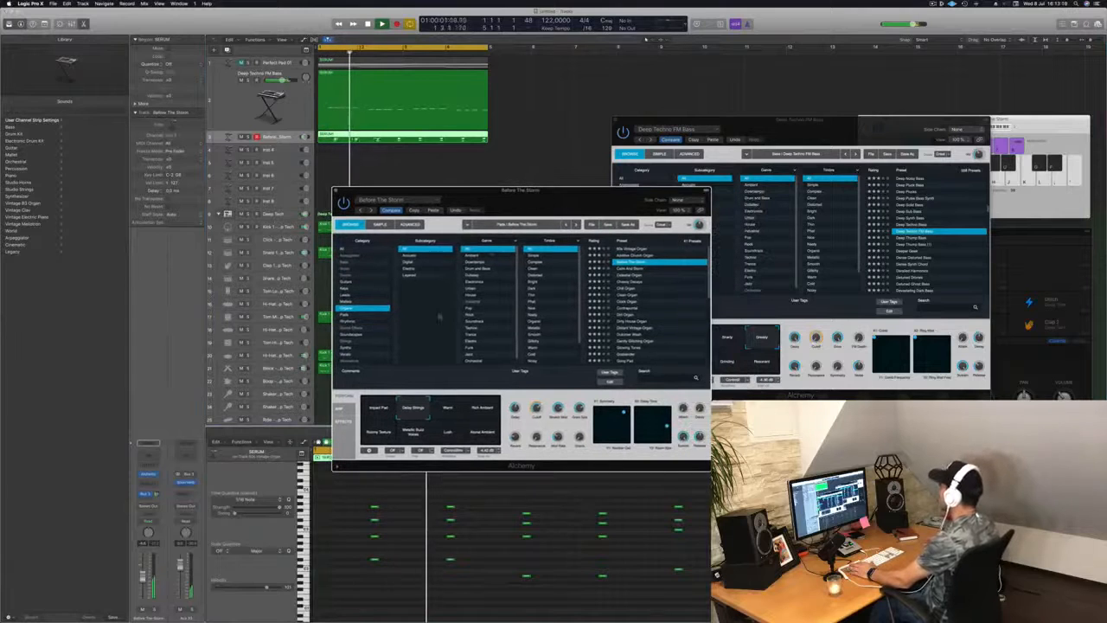
{"action": "left_click", "coordinate": [389, 435]}
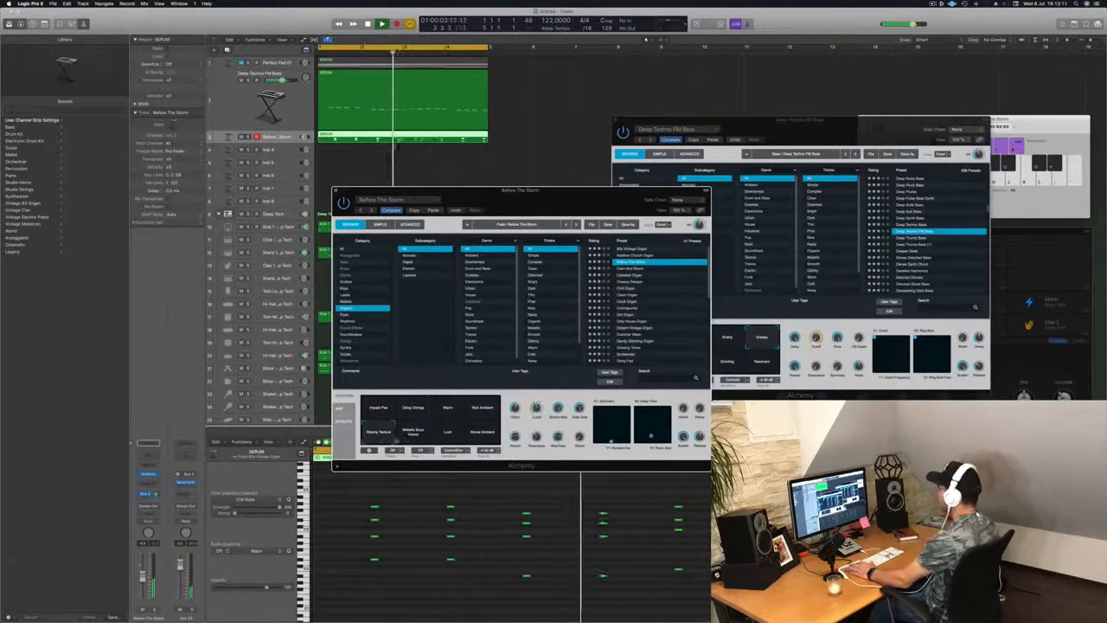
{"action": "left_click", "coordinate": [444, 437]}
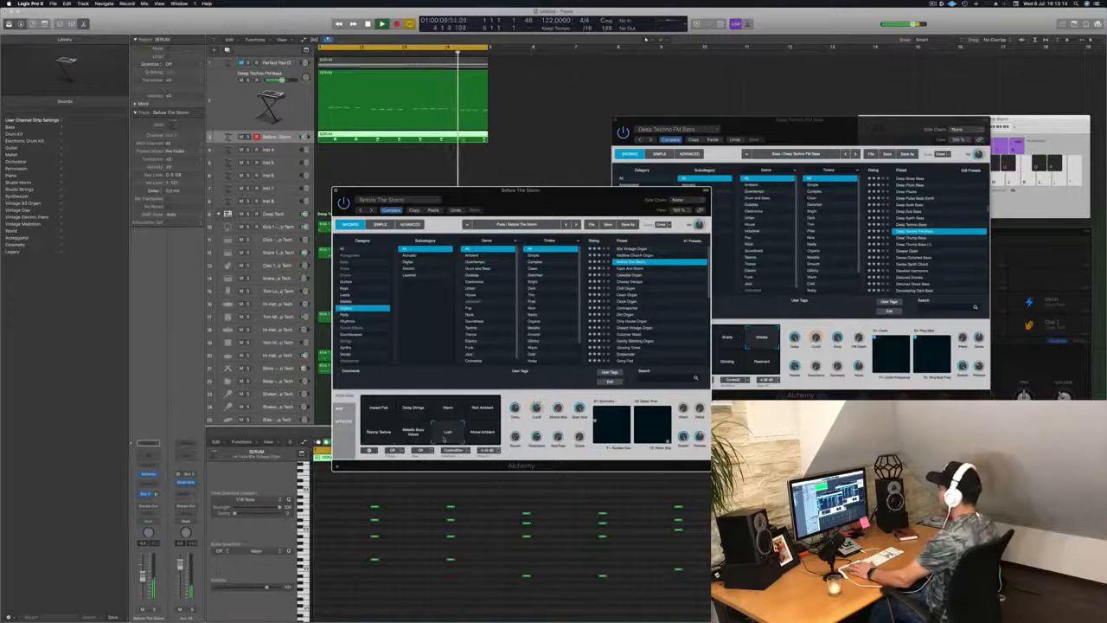
{"action": "left_click", "coordinate": [490, 438]}
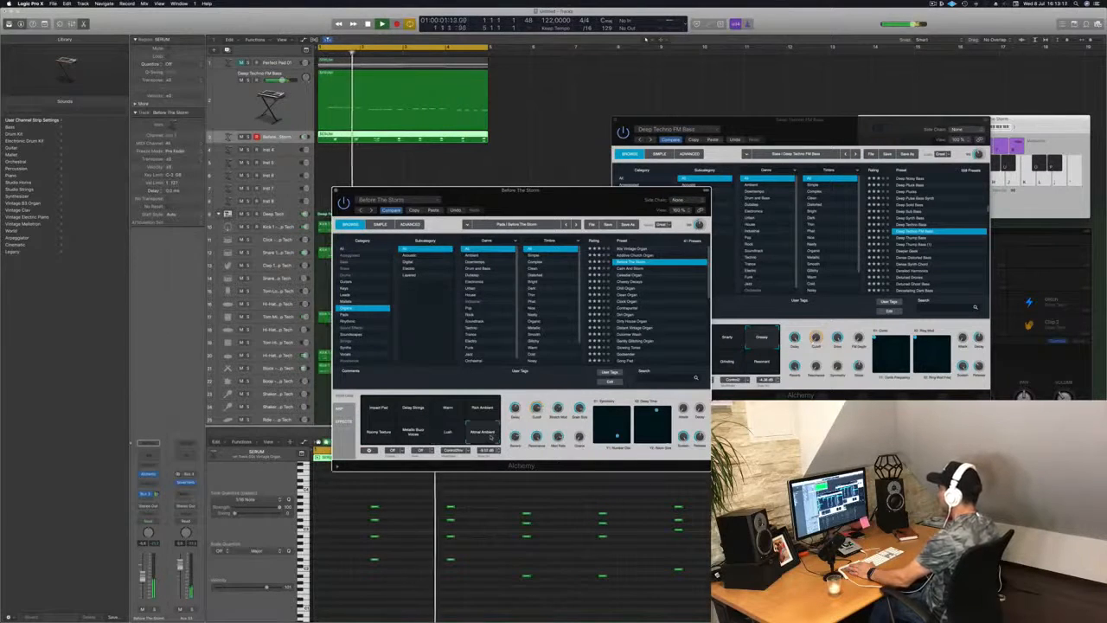
{"action": "left_click", "coordinate": [415, 434]}
{"action": "left_click", "coordinate": [447, 436]}
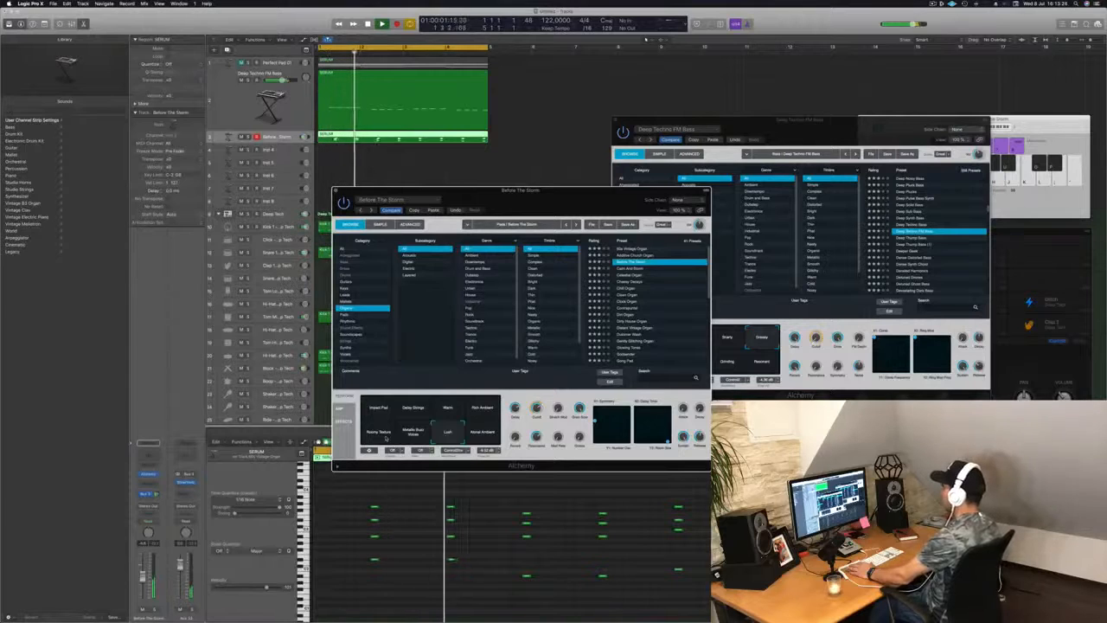
{"action": "left_click", "coordinate": [387, 438]}
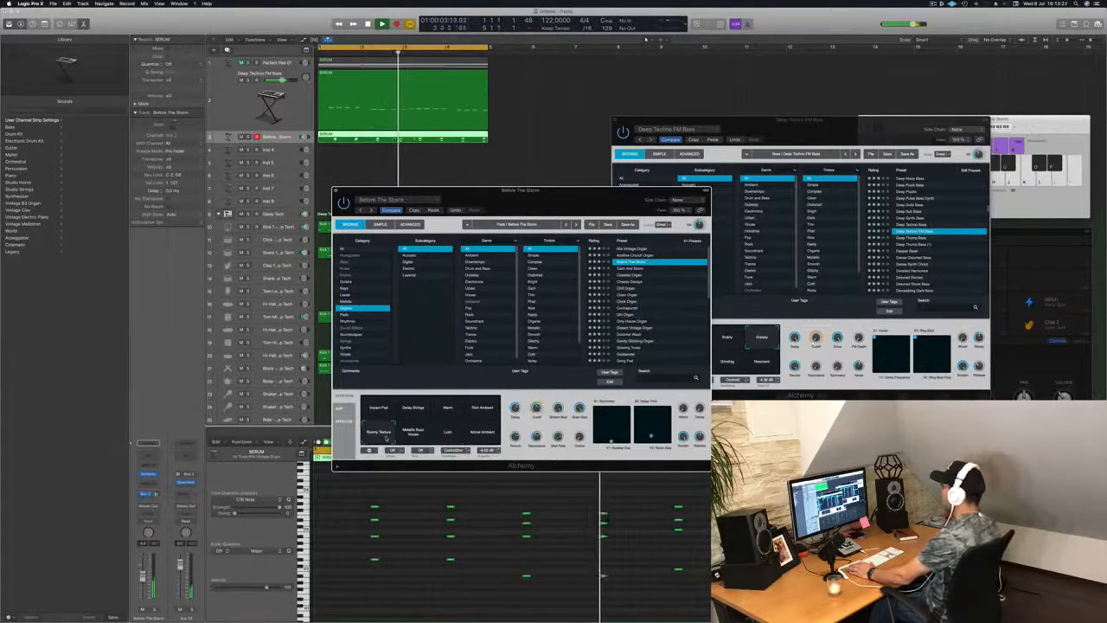
{"action": "left_click", "coordinate": [380, 409]}
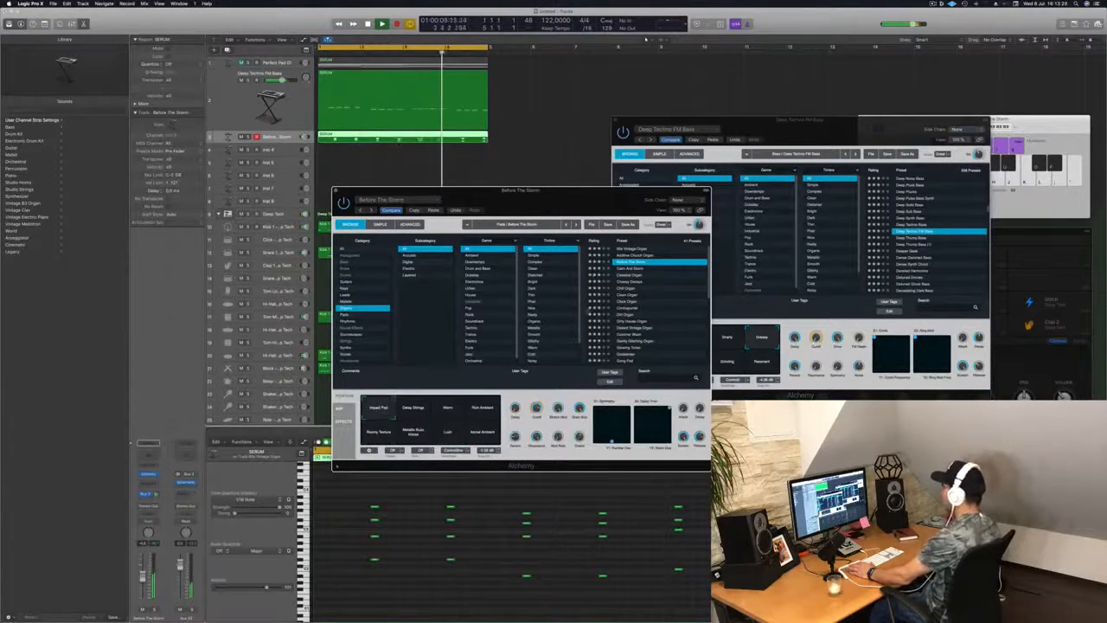
Step: Audition the organ presets from Calm And Storm through Gently Glitching Organ during playback and return to Before The Storm
{"action": "left_click_drag", "start_coordinate": [574, 202], "coordinate": [621, 217]}
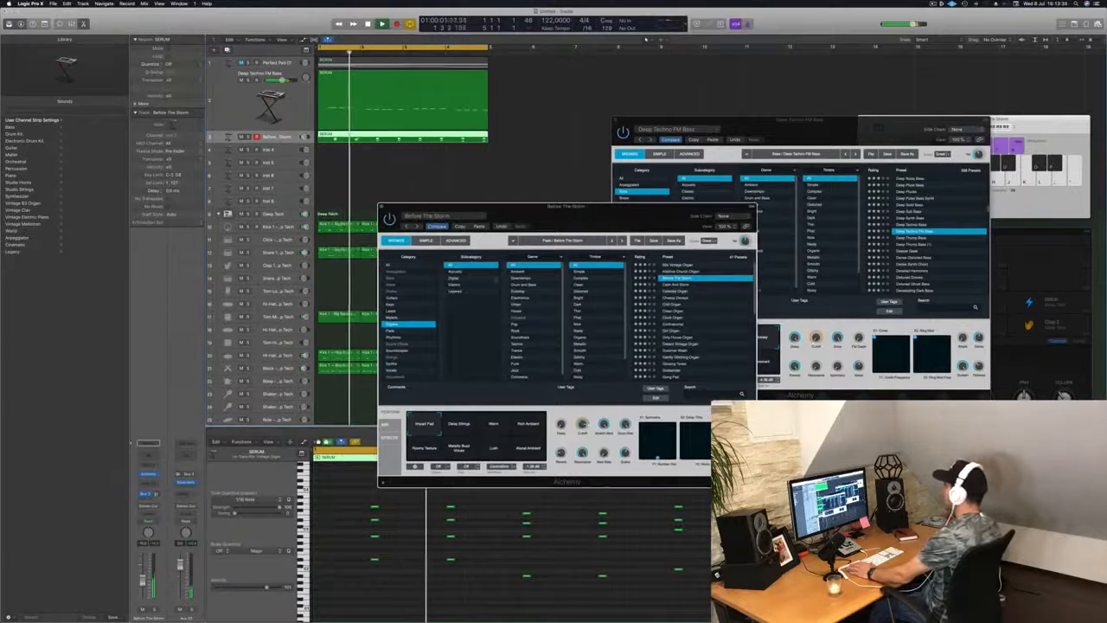
{"action": "left_click", "coordinate": [669, 285]}
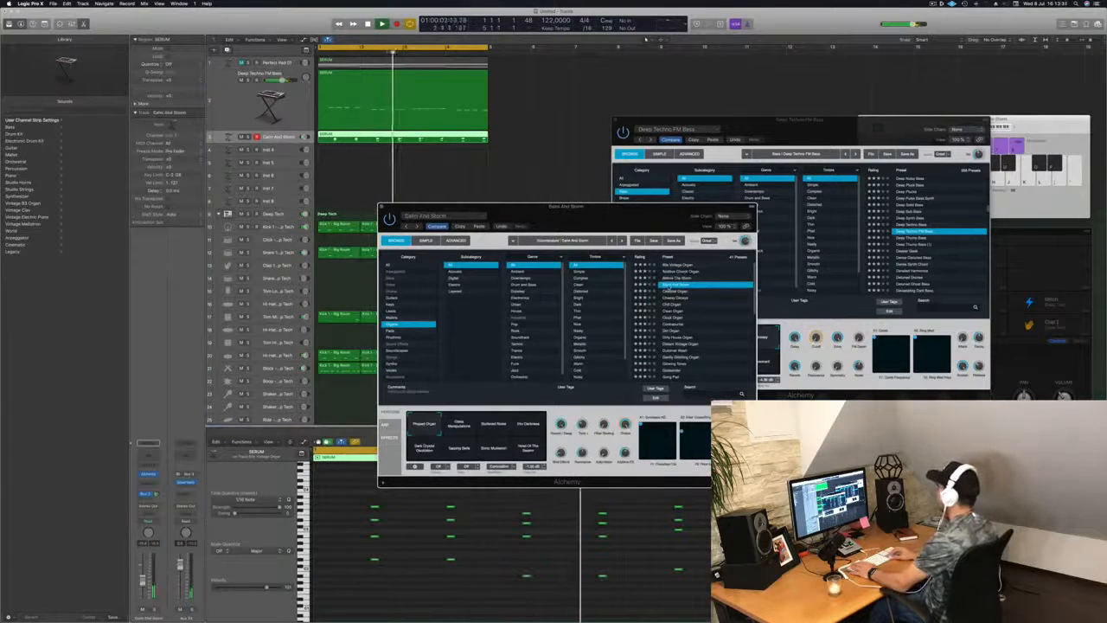
{"action": "left_click", "coordinate": [670, 292]}
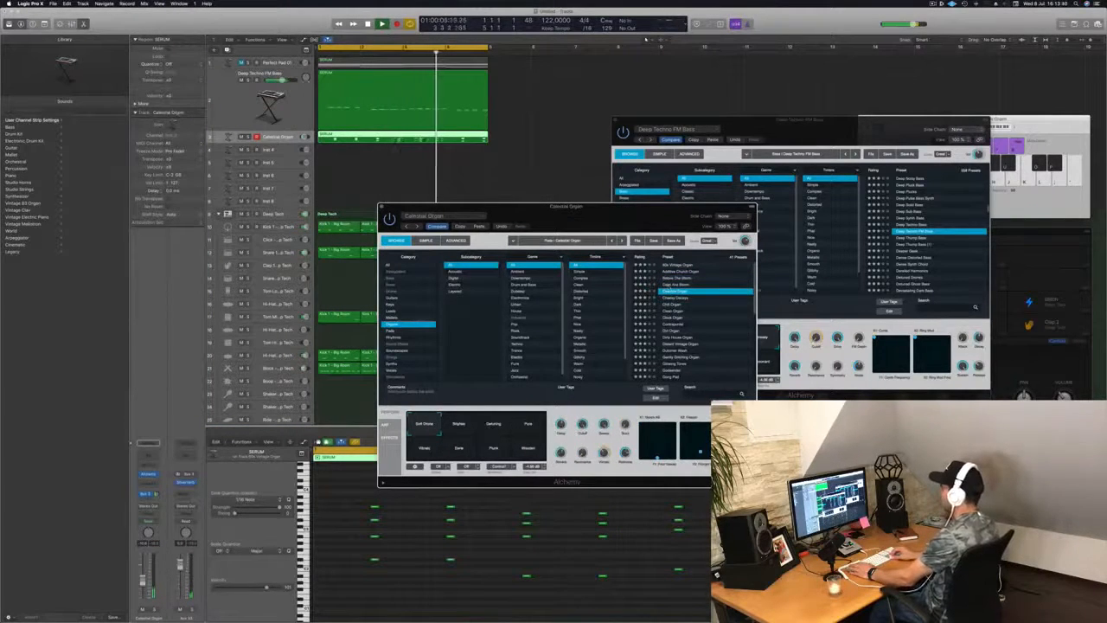
{"action": "left_click", "coordinate": [671, 297]}
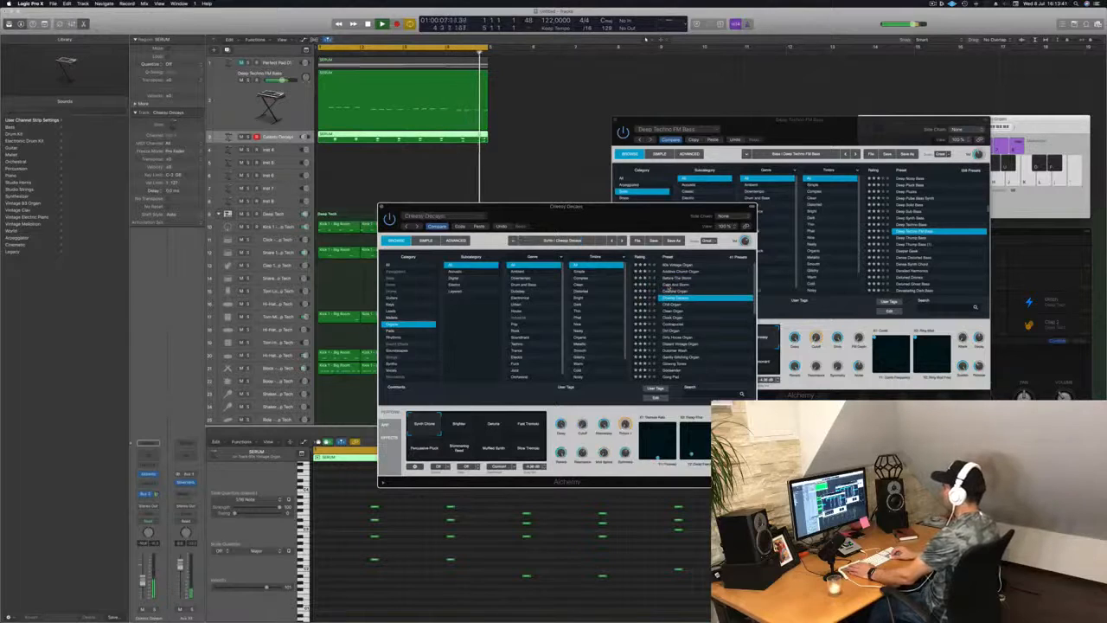
{"action": "key", "text": "Down"}
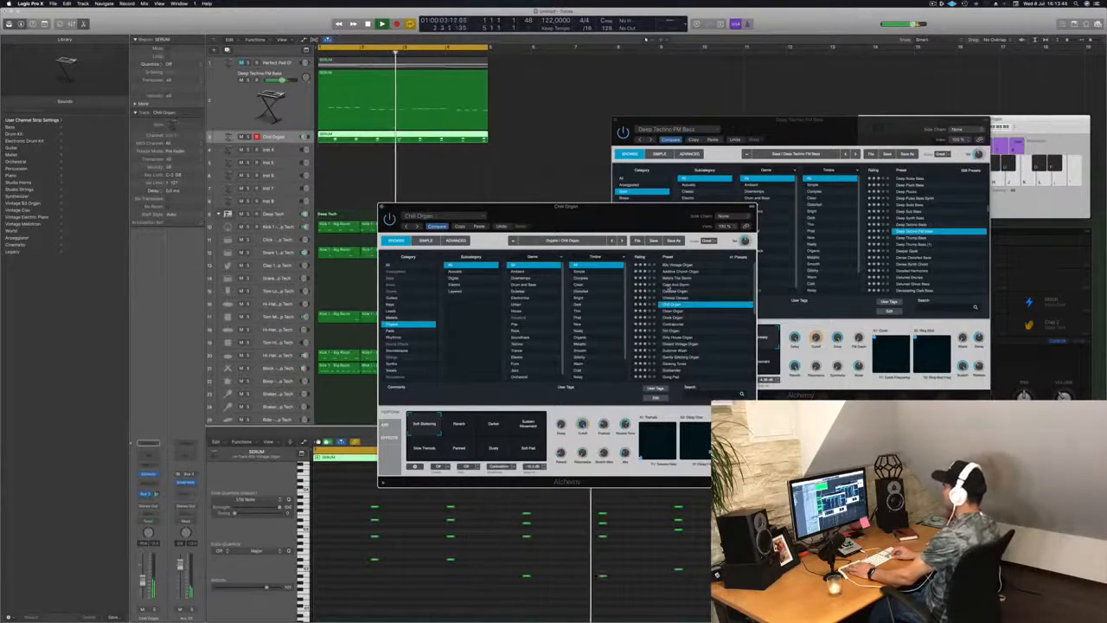
{"action": "key", "text": "Down"}
{"action": "key", "text": "Down"}
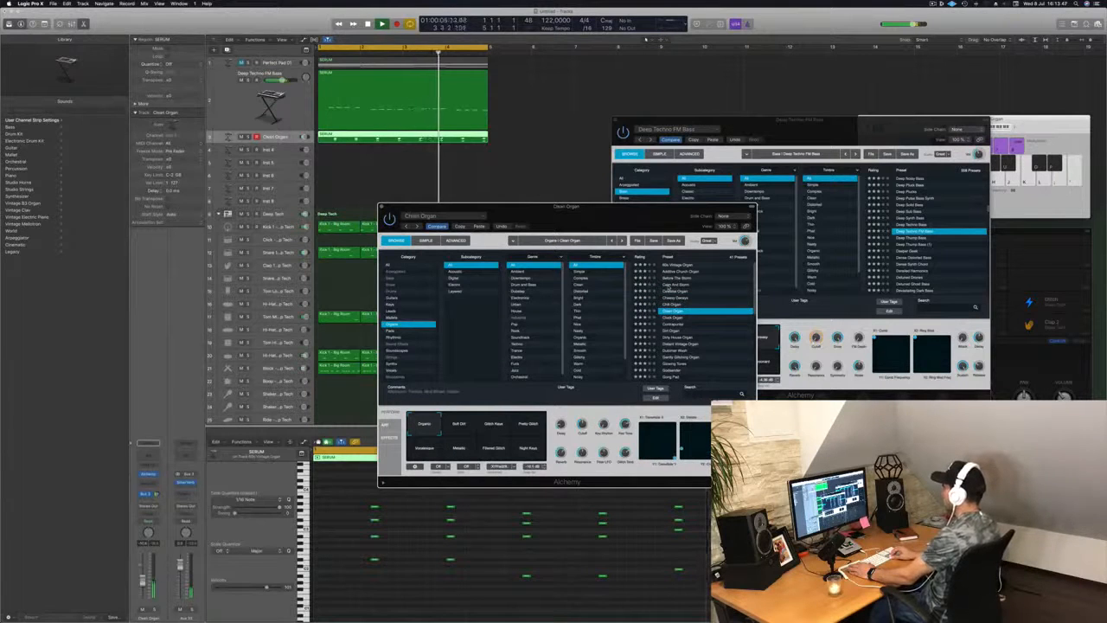
{"action": "key", "text": "Down"}
{"action": "key", "text": "Down"}
{"action": "key", "text": "Down"}
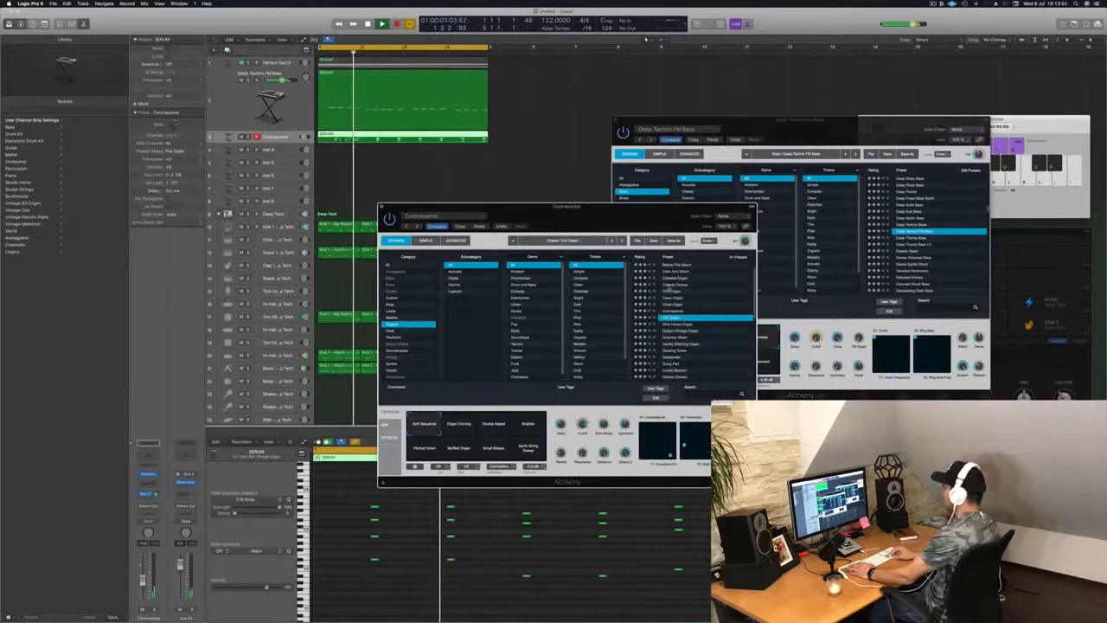
{"action": "key", "text": "Down"}
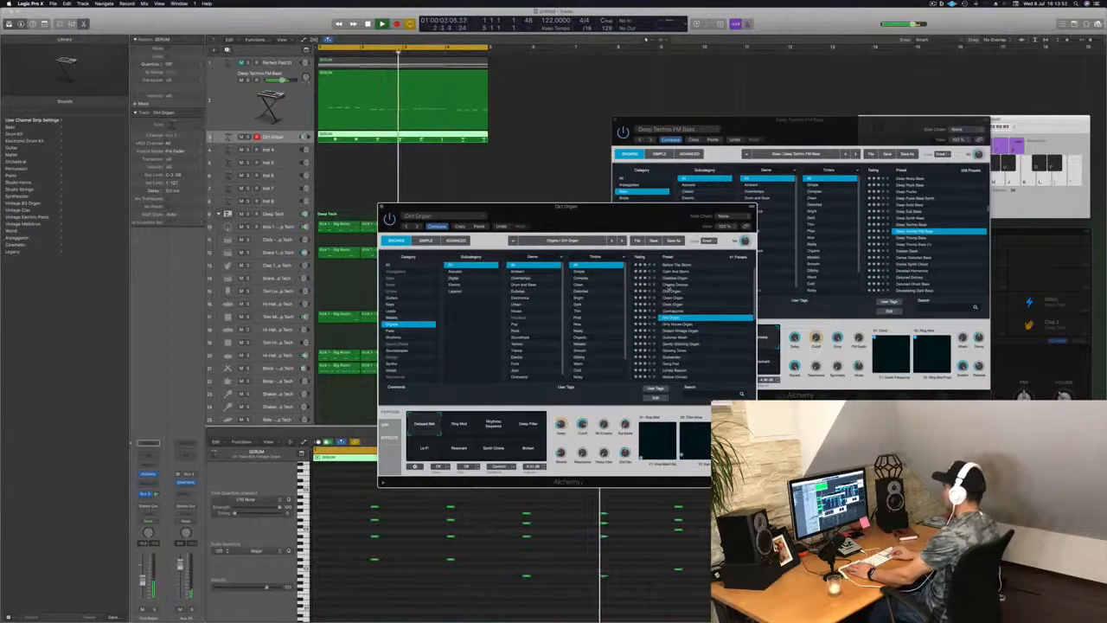
{"action": "key", "text": "Down"}
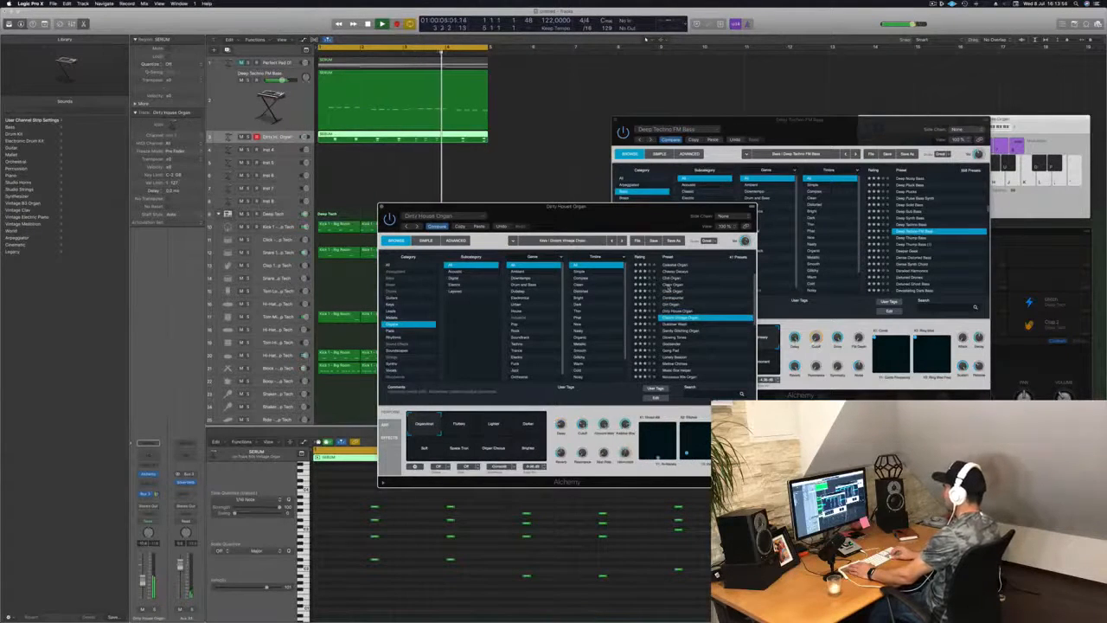
{"action": "key", "text": "Down"}
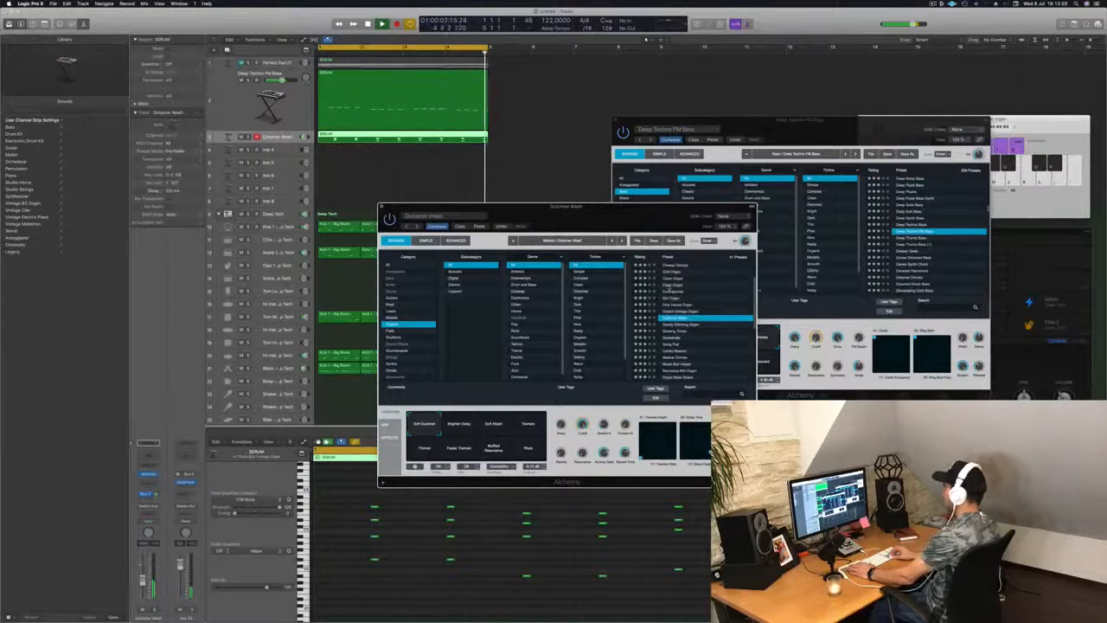
{"action": "key", "text": "Down"}
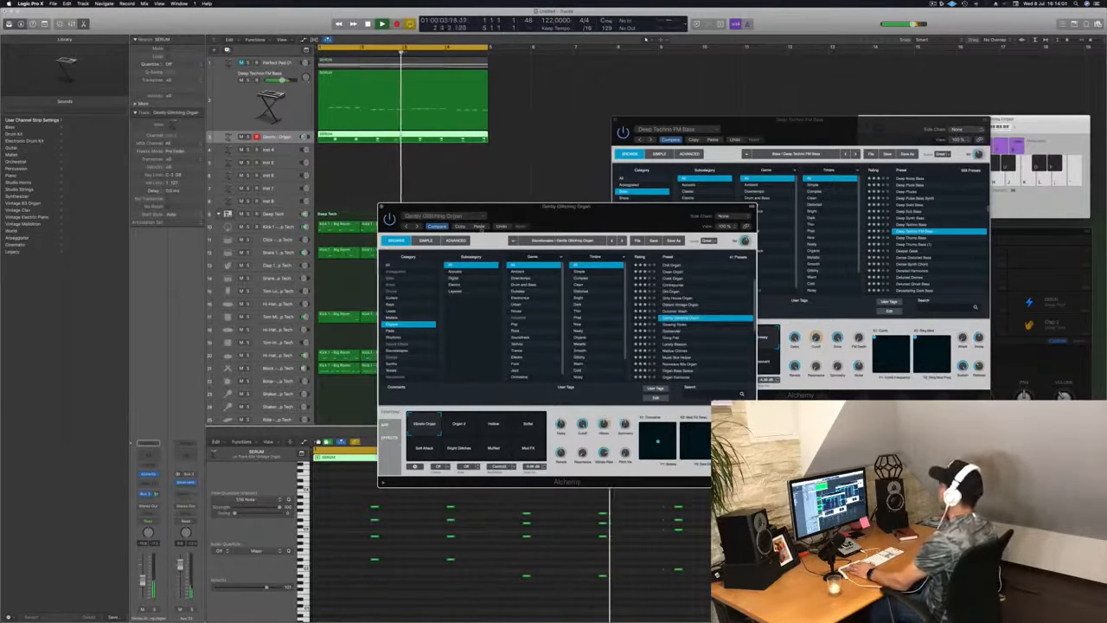
{"action": "left_click_drag", "start_coordinate": [556, 218], "coordinate": [582, 218]}
{"action": "key", "text": "Down"}
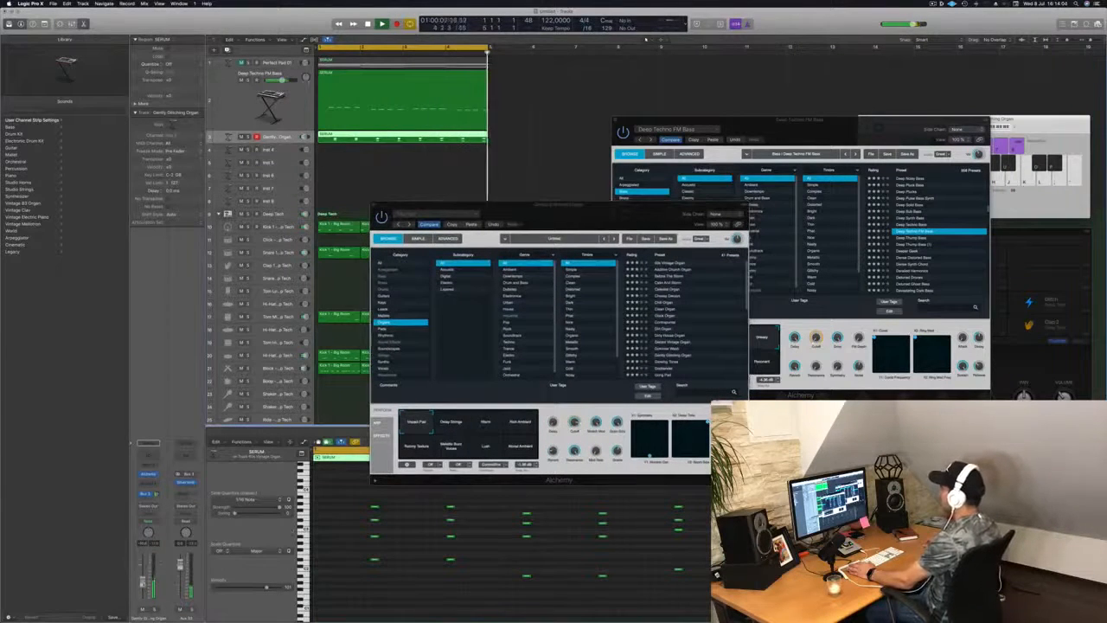
Step: Close the organ track's Alchemy window and mute the Block – Deep Tech percussion track
{"action": "left_click", "coordinate": [374, 206]}
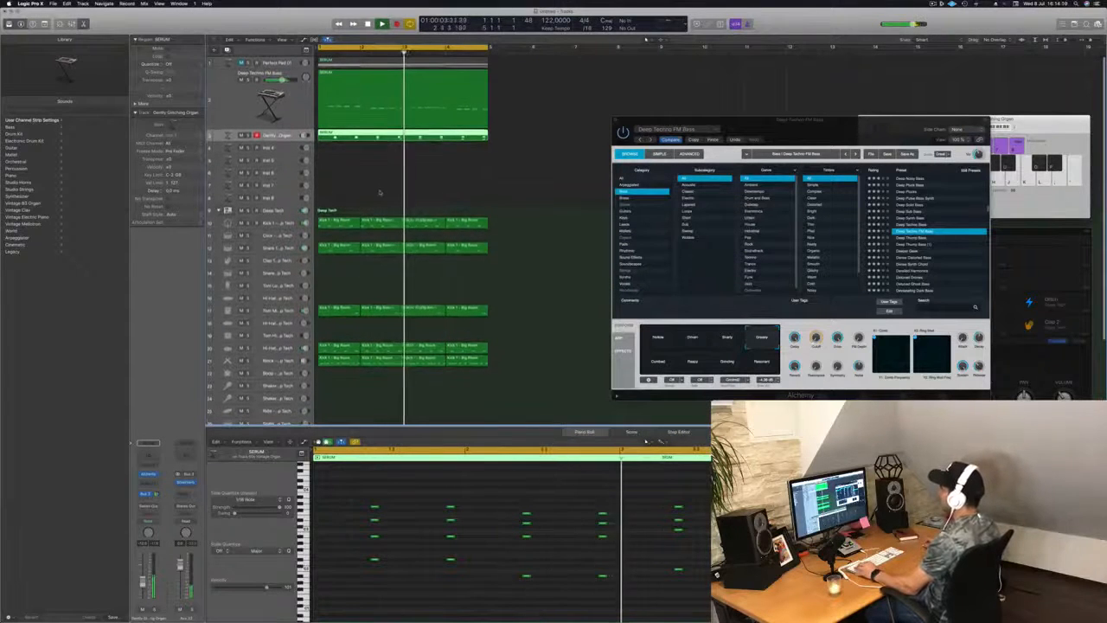
{"action": "key", "text": "Down"}
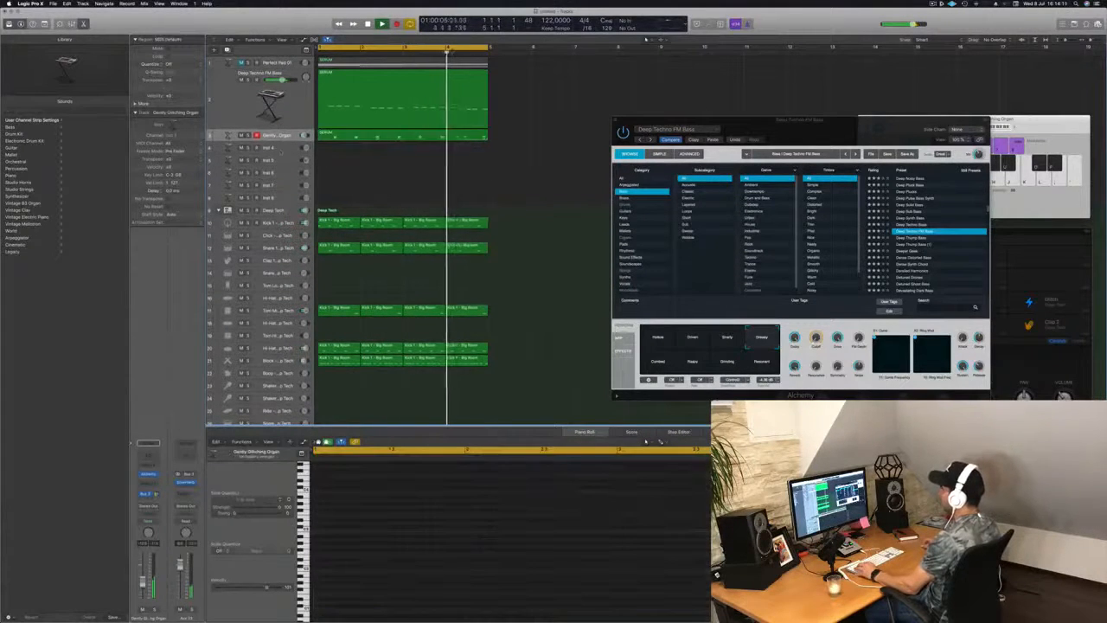
{"action": "left_click", "coordinate": [432, 122]}
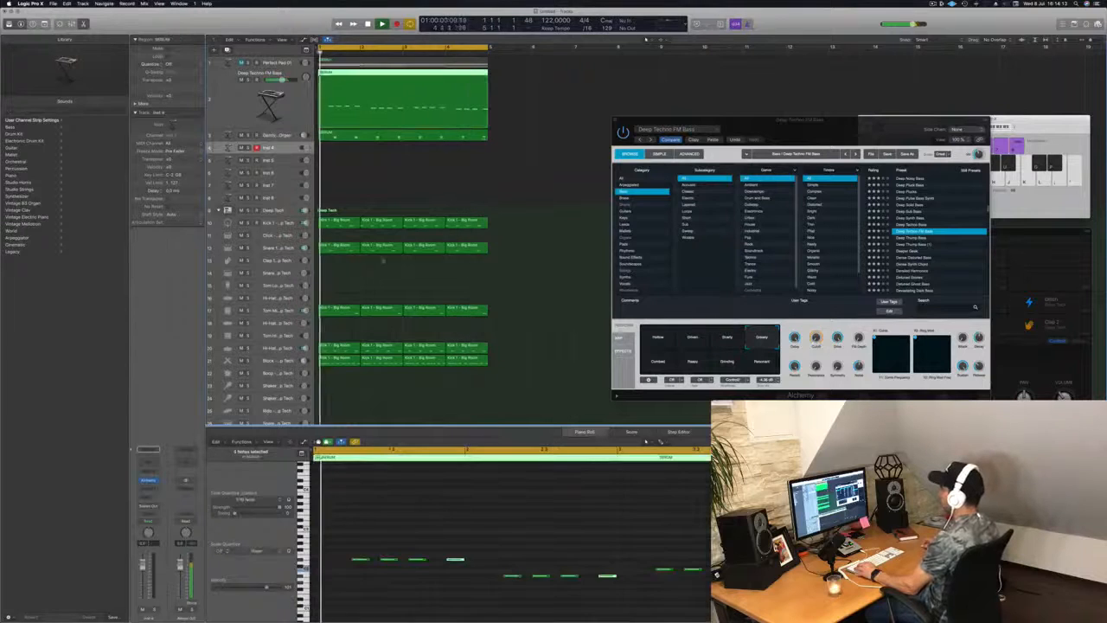
{"action": "left_click", "coordinate": [244, 98]}
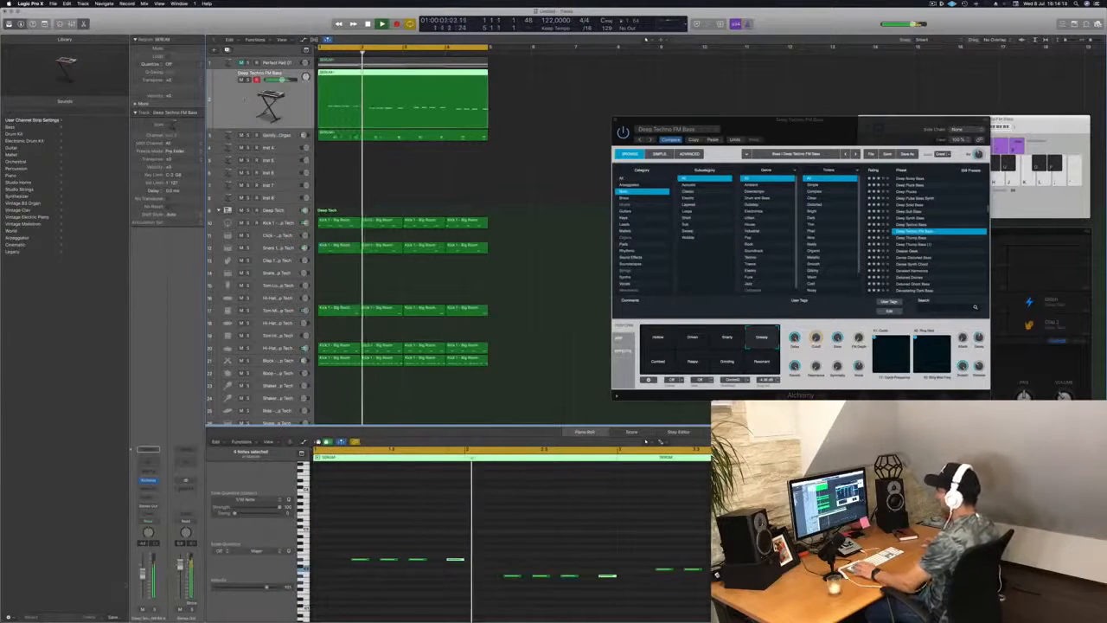
{"action": "scroll", "coordinate": [398, 316], "scroll_direction": "down", "scroll_amount": 1}
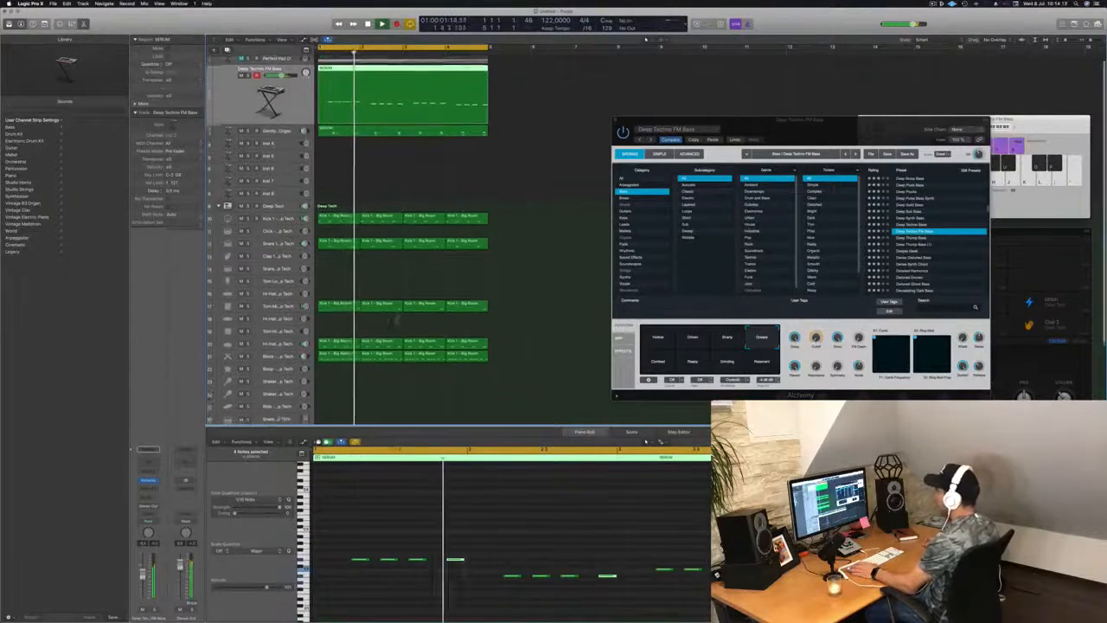
{"action": "left_click", "coordinate": [234, 353]}
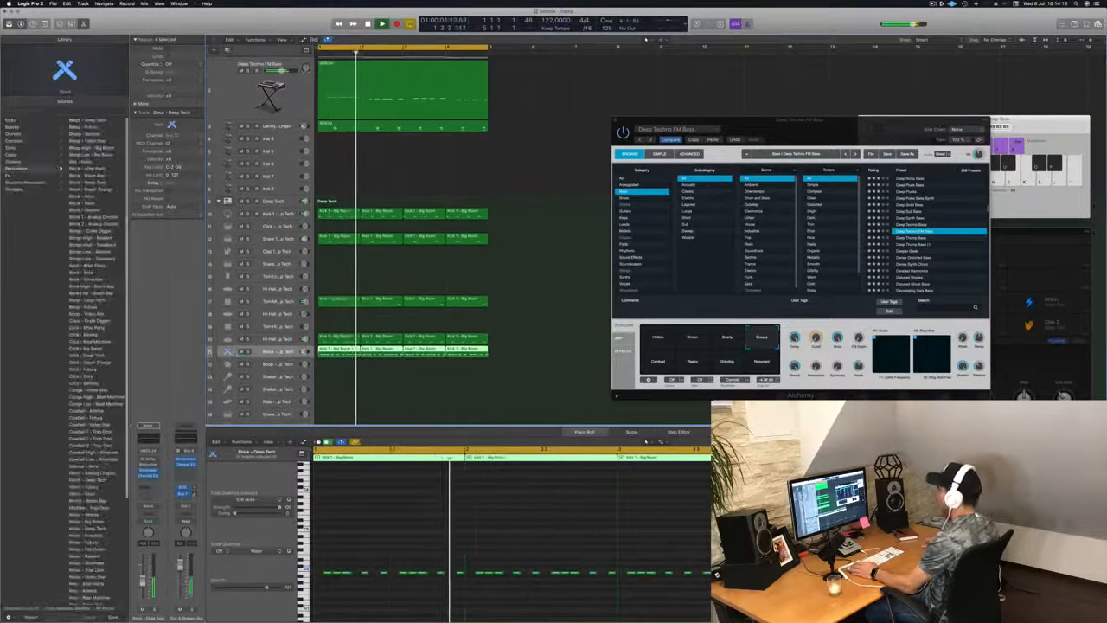
{"action": "left_click", "coordinate": [241, 352]}
{"action": "scroll", "coordinate": [242, 346], "scroll_direction": "up", "scroll_amount": 1}
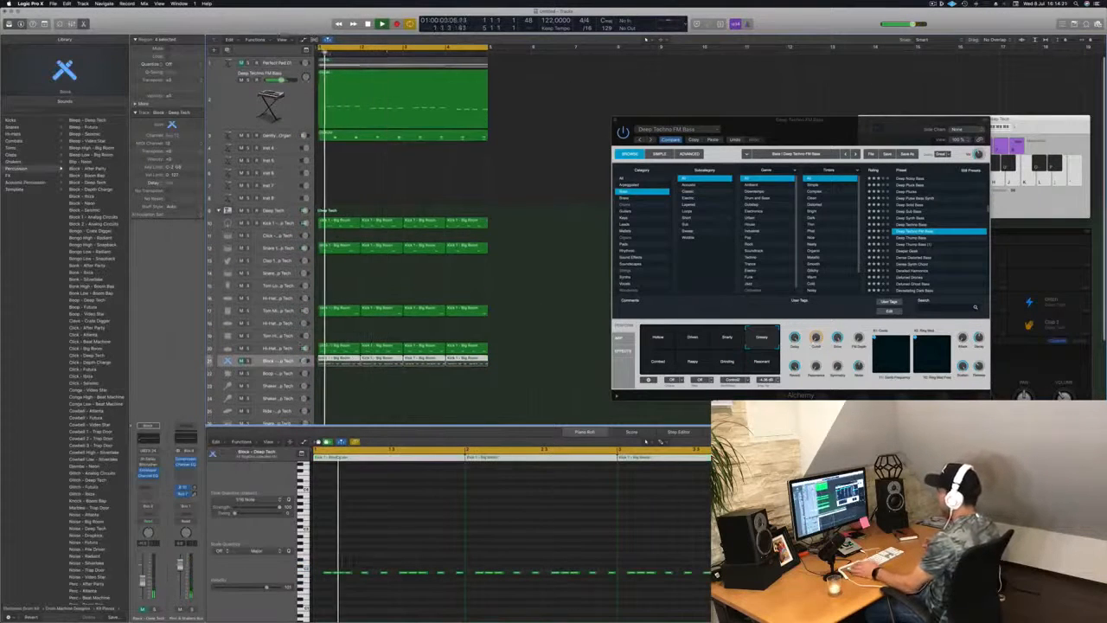
{"action": "key", "text": "Up"}
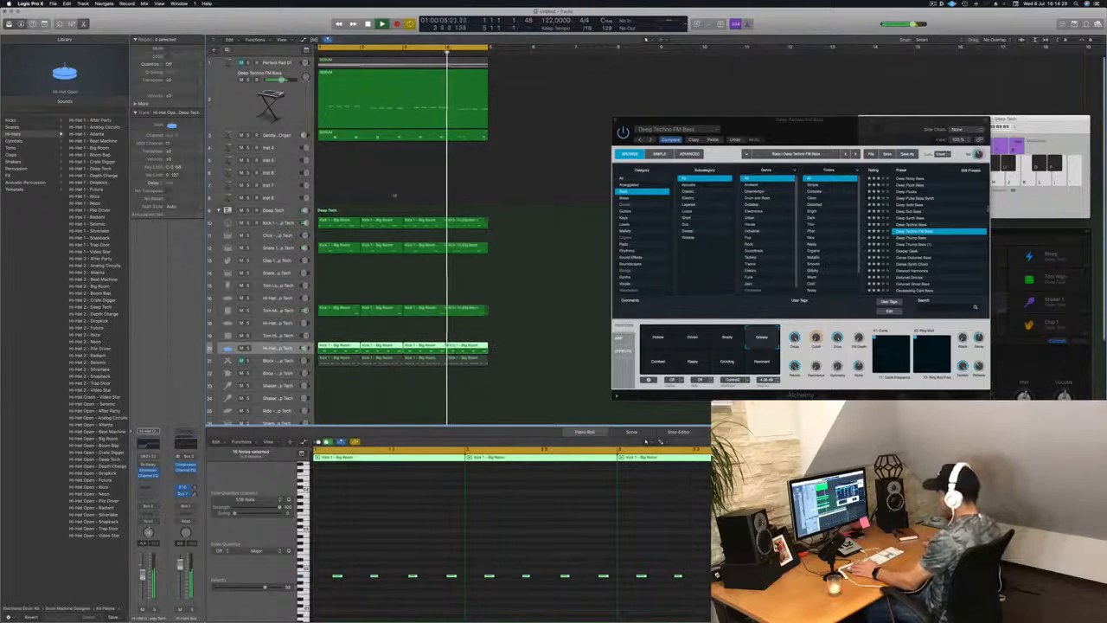
Step: Reopen Alchemy on the organ chord track and load the Gently Glitching Organ preset
{"action": "left_click", "coordinate": [381, 104]}
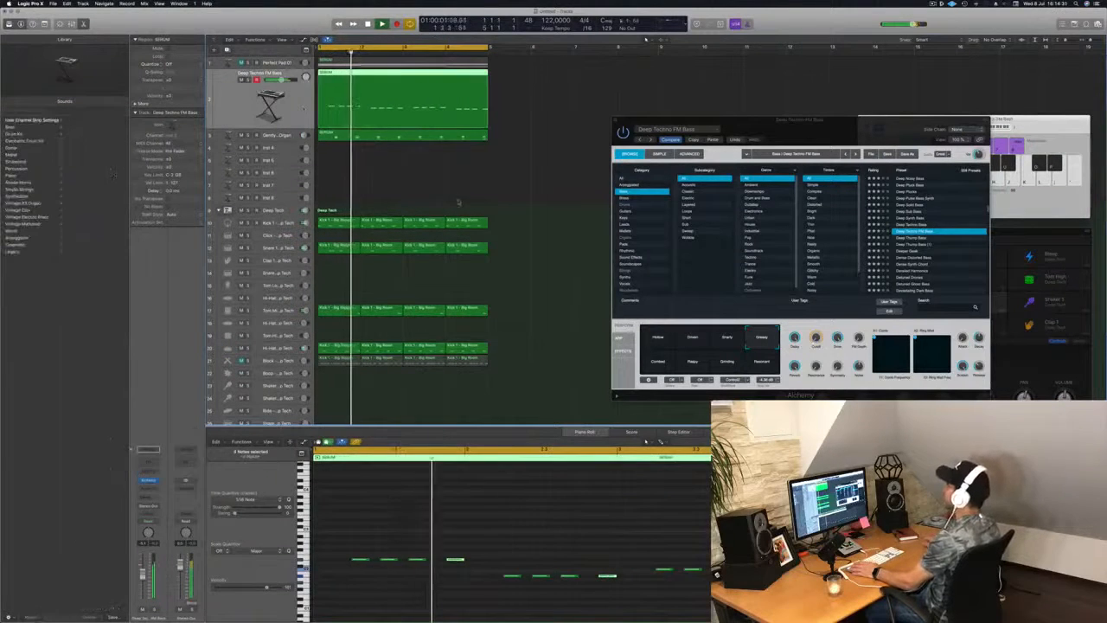
{"action": "left_click", "coordinate": [427, 110]}
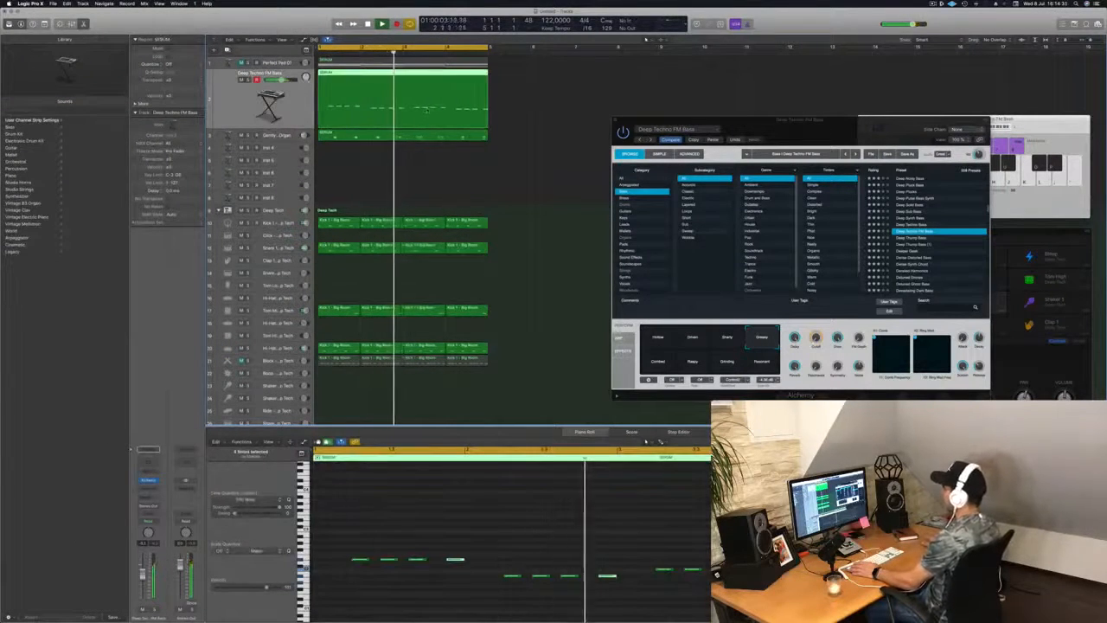
{"action": "left_click", "coordinate": [427, 135]}
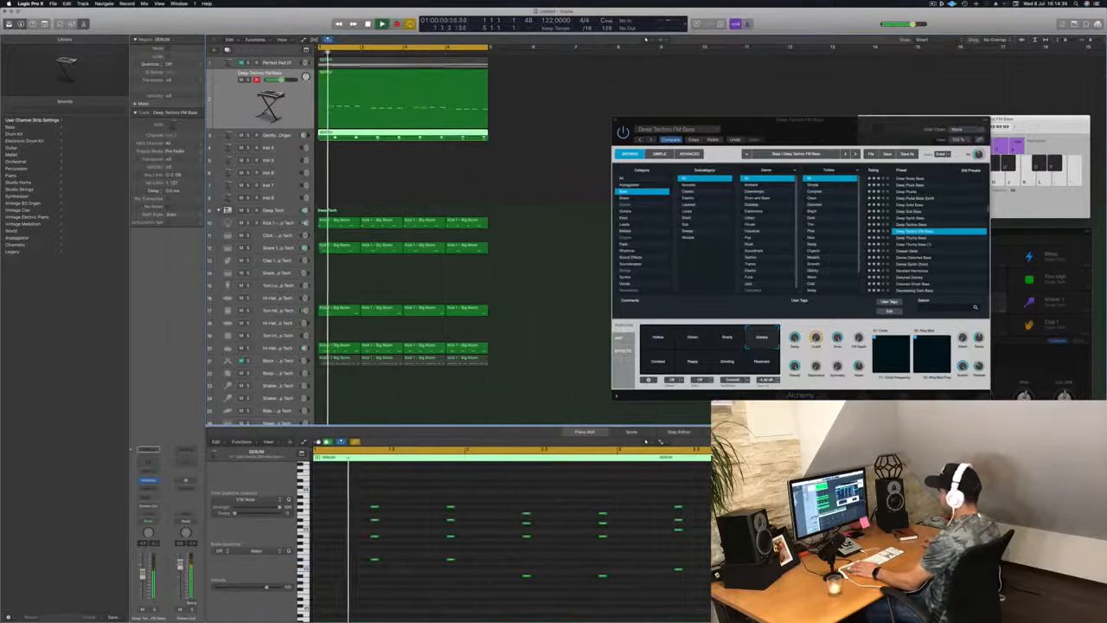
{"action": "left_click", "coordinate": [282, 138]}
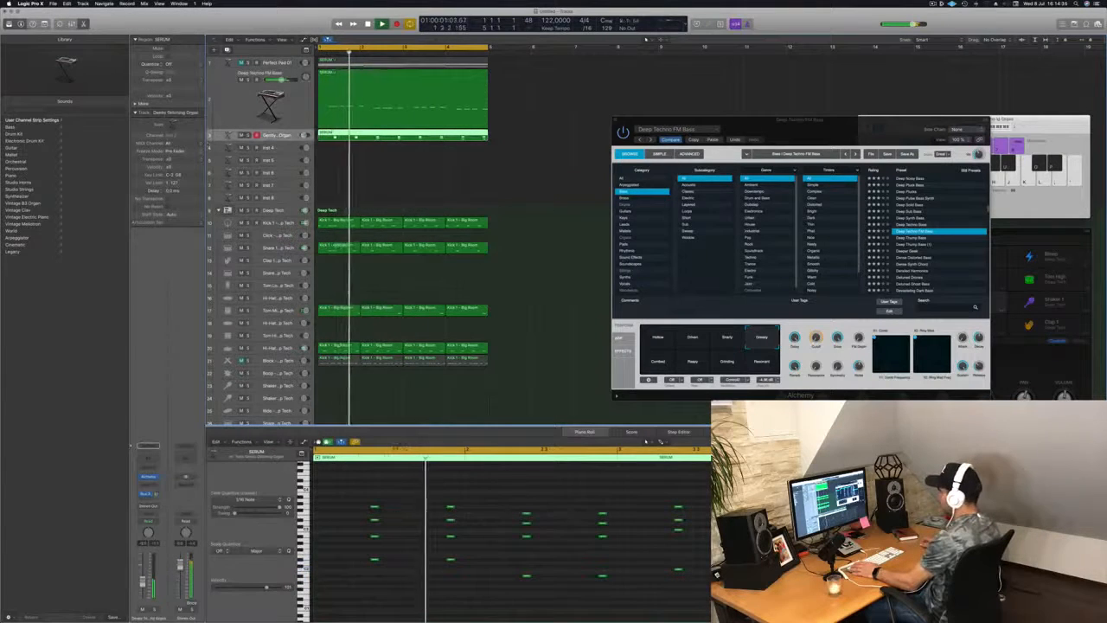
{"action": "left_click", "coordinate": [149, 478]}
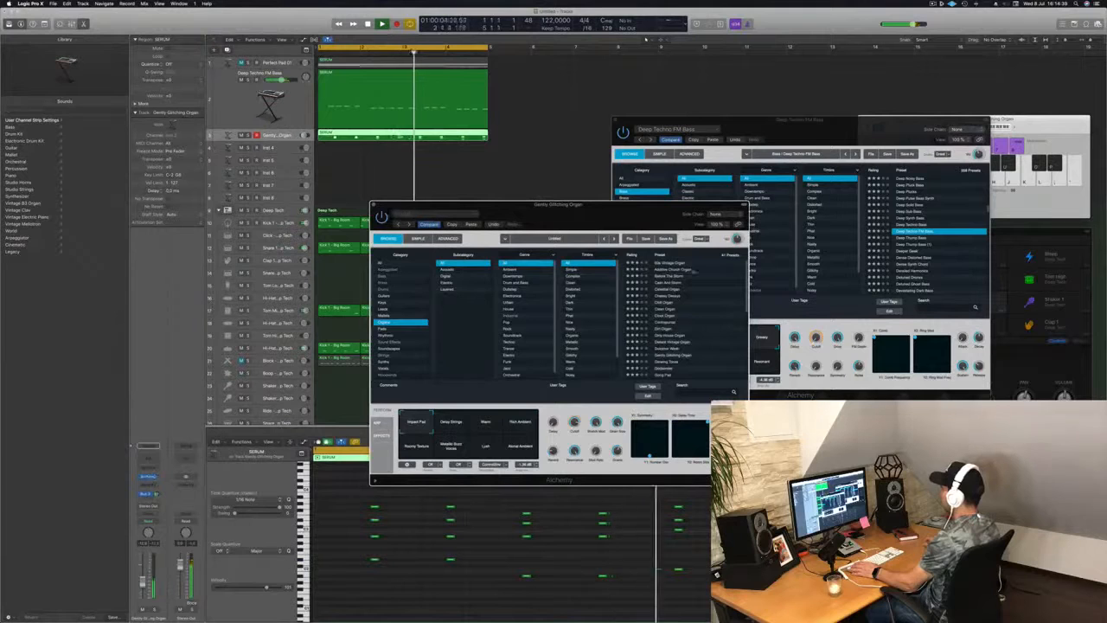
{"action": "left_click_drag", "start_coordinate": [577, 212], "coordinate": [739, 218]}
{"action": "left_click_drag", "start_coordinate": [739, 219], "coordinate": [614, 190]}
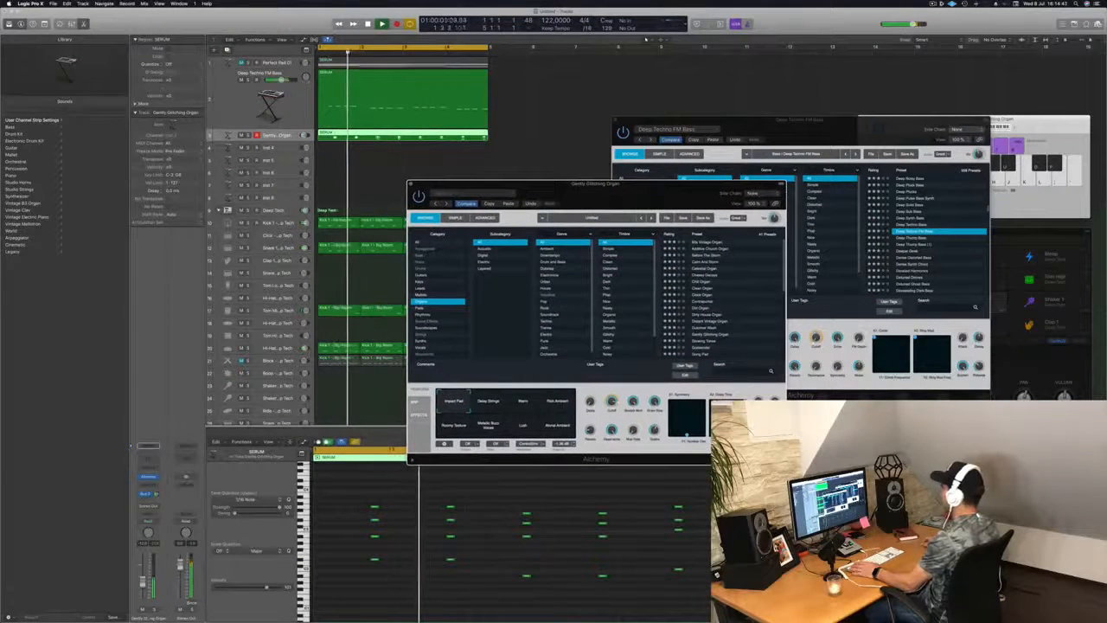
{"action": "left_click", "coordinate": [735, 335]}
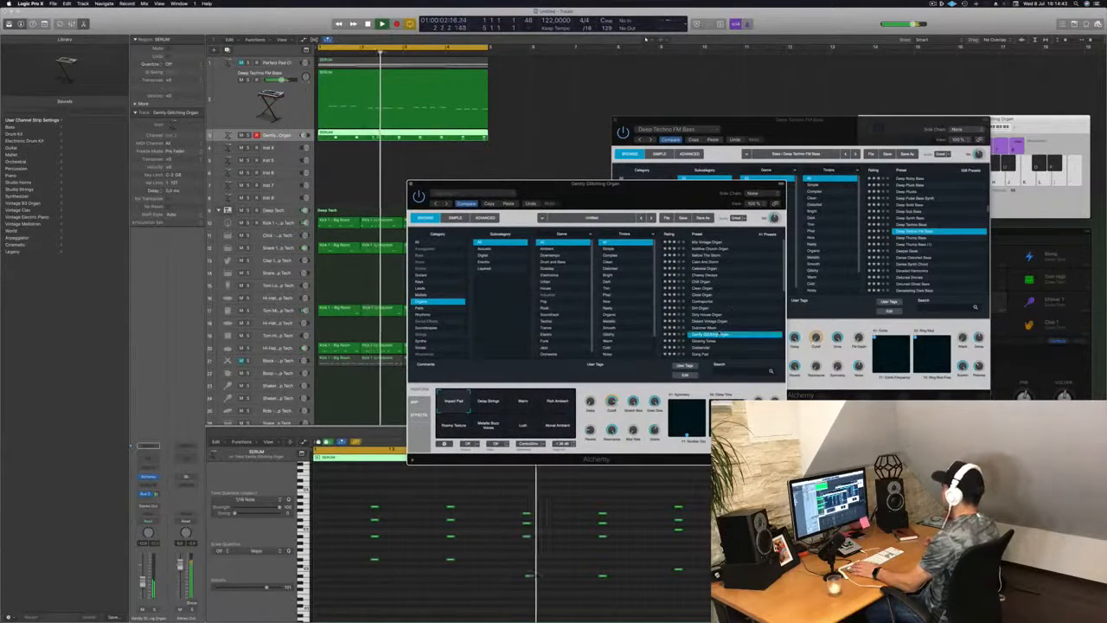
Step: Load the Sign of Life organ preset for the chord stabs and close both open Alchemy windows
{"action": "scroll", "coordinate": [770, 299], "scroll_direction": "down", "scroll_amount": 10}
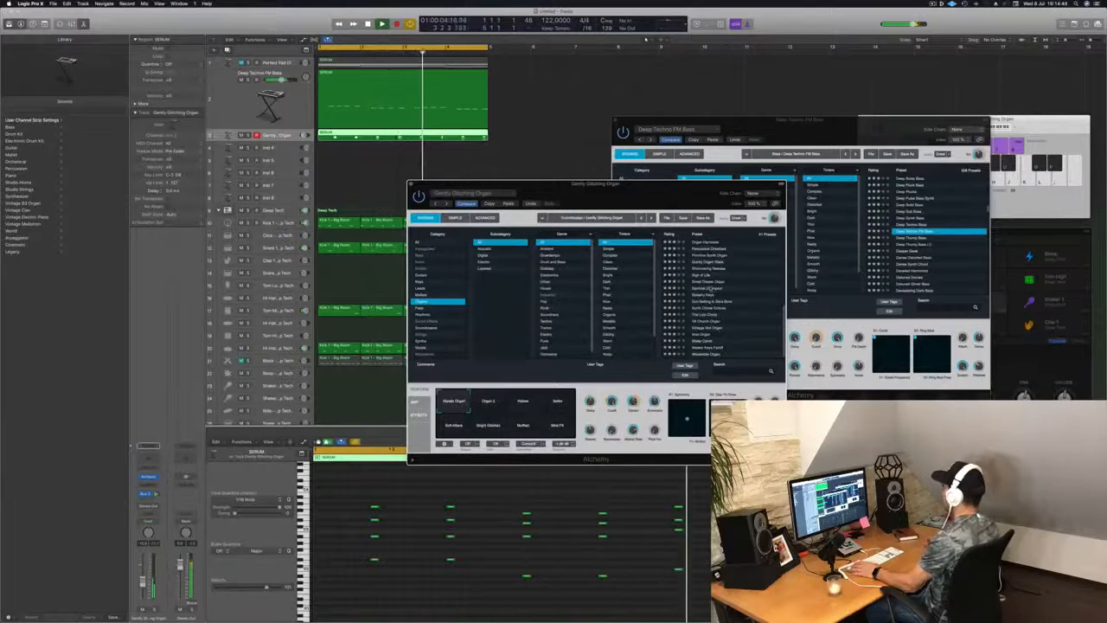
{"action": "left_click_drag", "start_coordinate": [643, 199], "coordinate": [742, 221]}
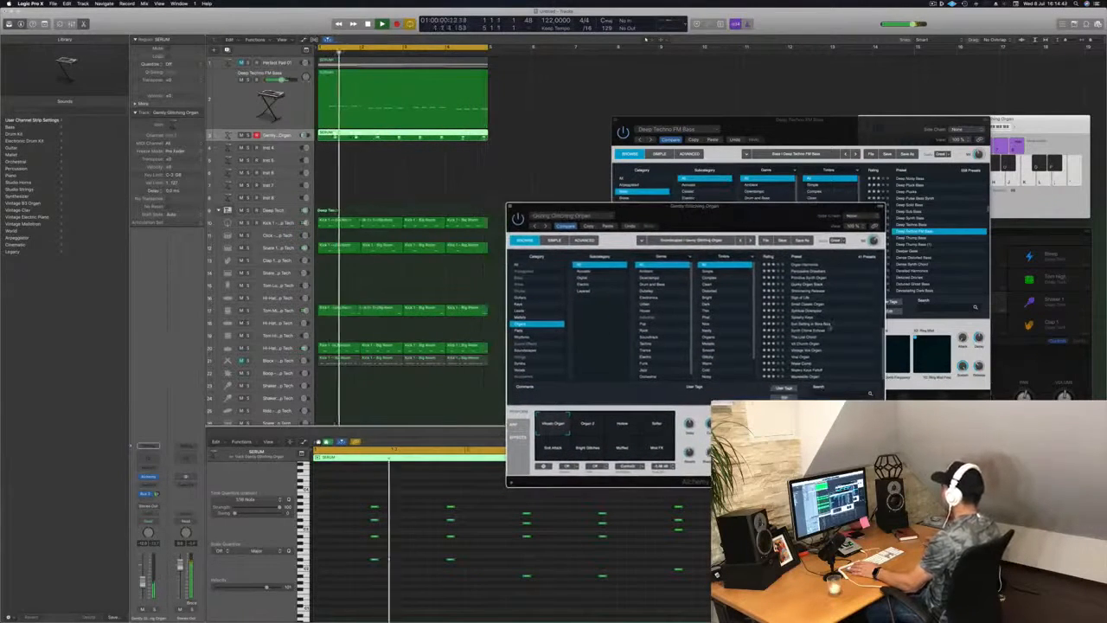
{"action": "left_click", "coordinate": [807, 296]}
{"action": "left_click_drag", "start_coordinate": [718, 201], "coordinate": [765, 183]}
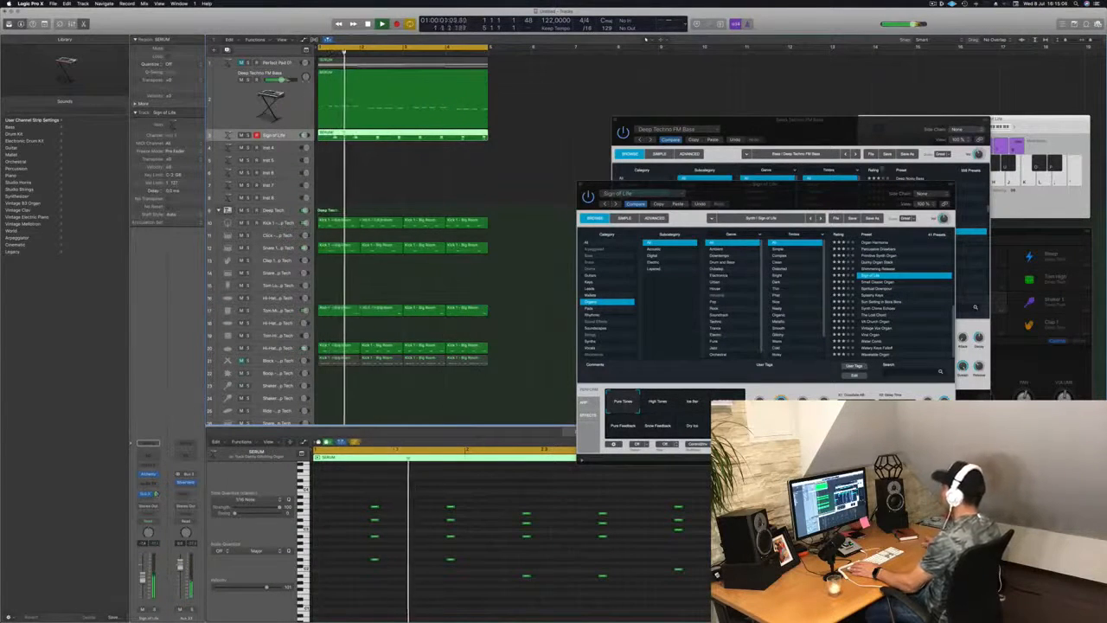
{"action": "left_click_drag", "start_coordinate": [793, 200], "coordinate": [851, 166]}
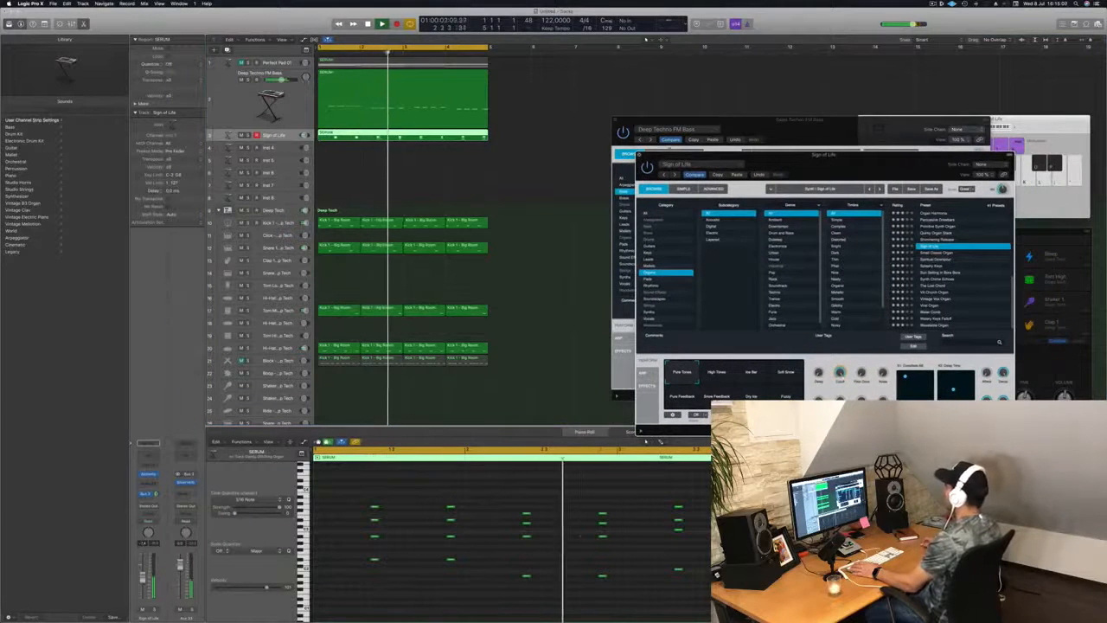
{"action": "left_click", "coordinate": [638, 153]}
{"action": "left_click_drag", "start_coordinate": [726, 127], "coordinate": [712, 127]}
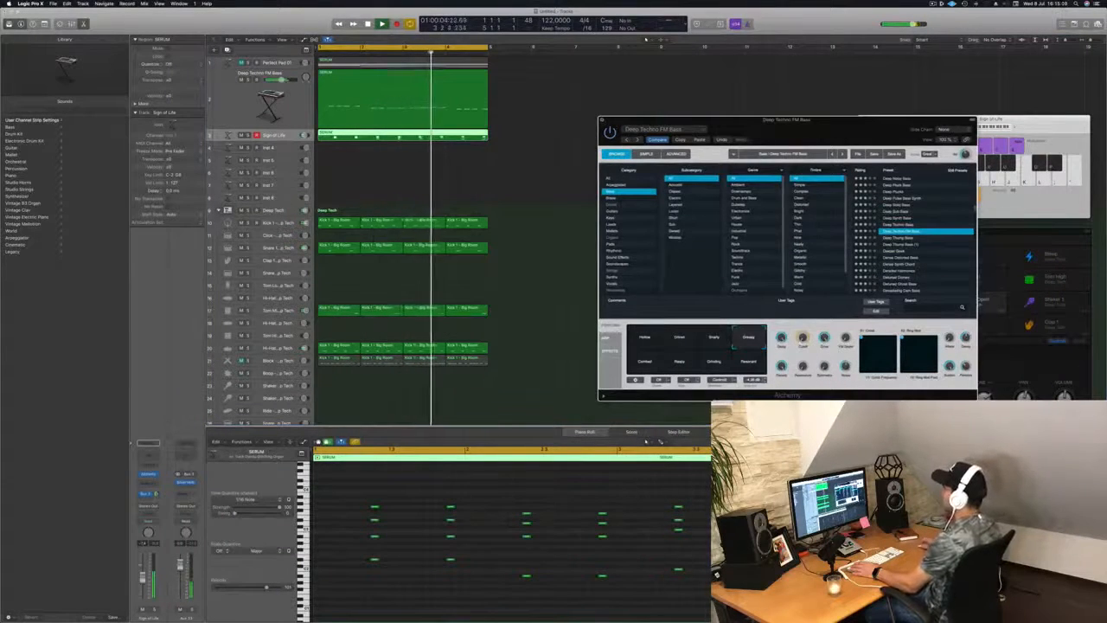
{"action": "left_click", "coordinate": [603, 120]}
Step: Duplicate the Perfect Pad 01 track with its sustained chord region and open Alchemy on the copy
{"action": "left_click", "coordinate": [279, 147]}
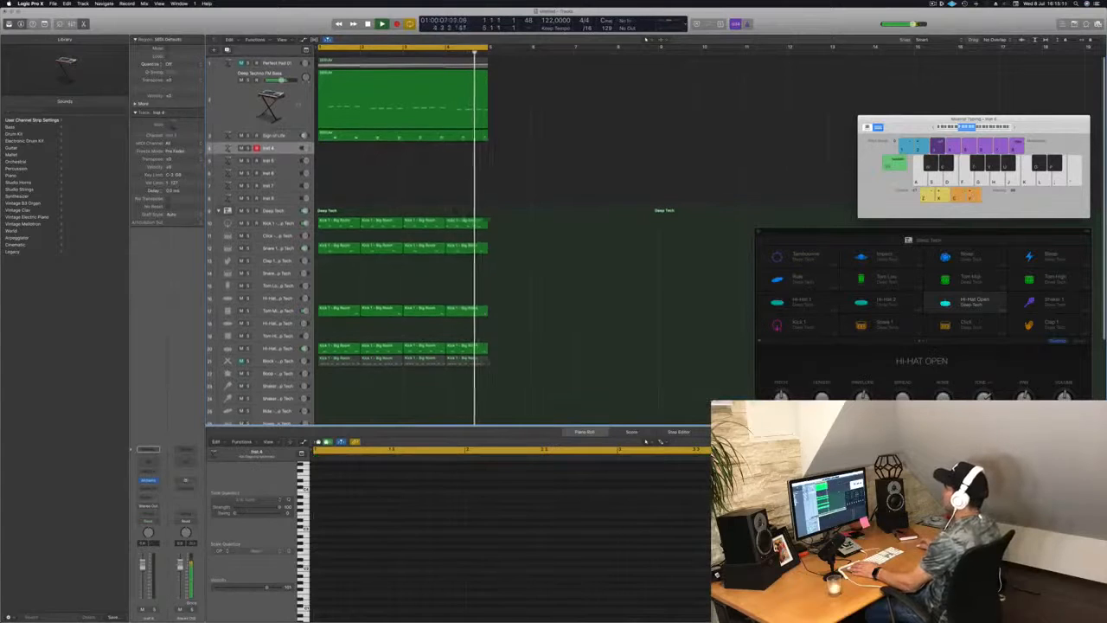
{"action": "left_click", "coordinate": [278, 63]}
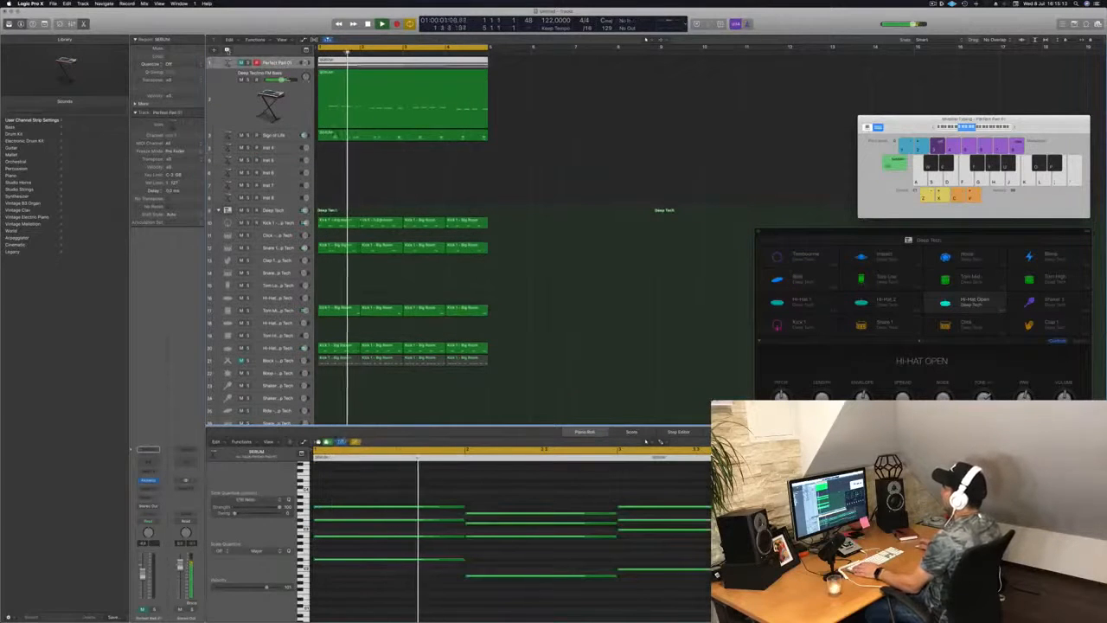
{"action": "key", "text": "super+d"}
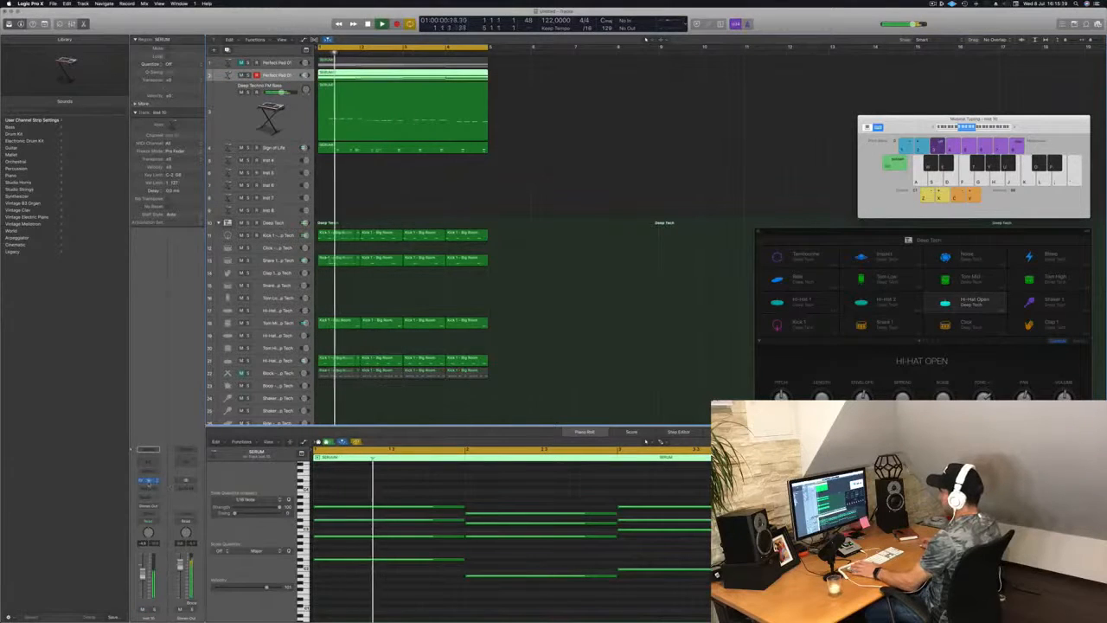
{"action": "left_click", "coordinate": [149, 482]}
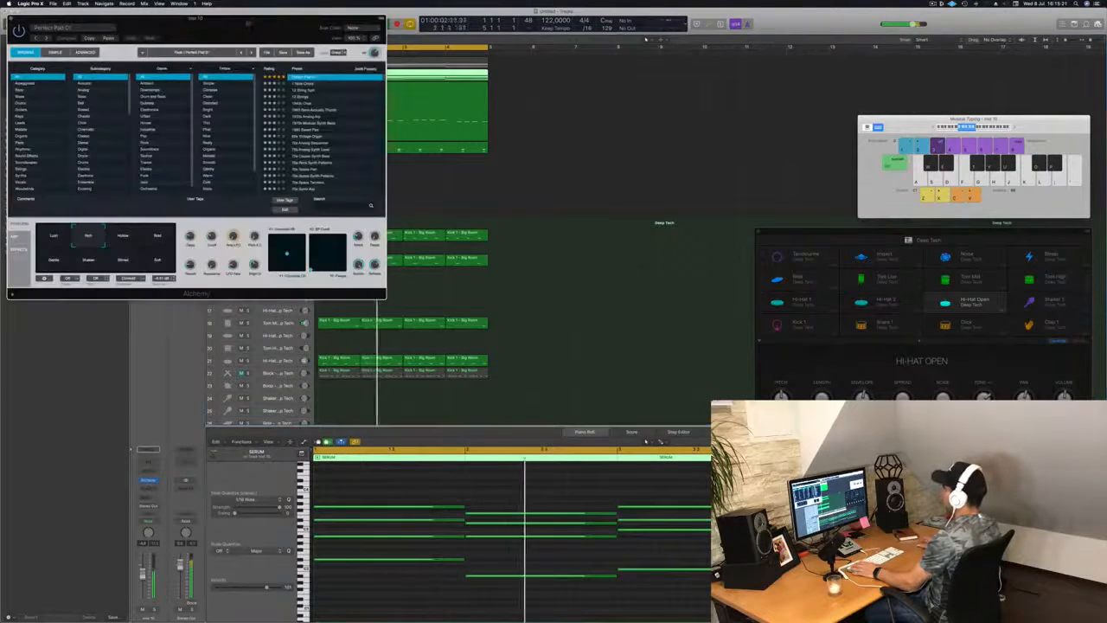
{"action": "left_click_drag", "start_coordinate": [248, 23], "coordinate": [864, 90]}
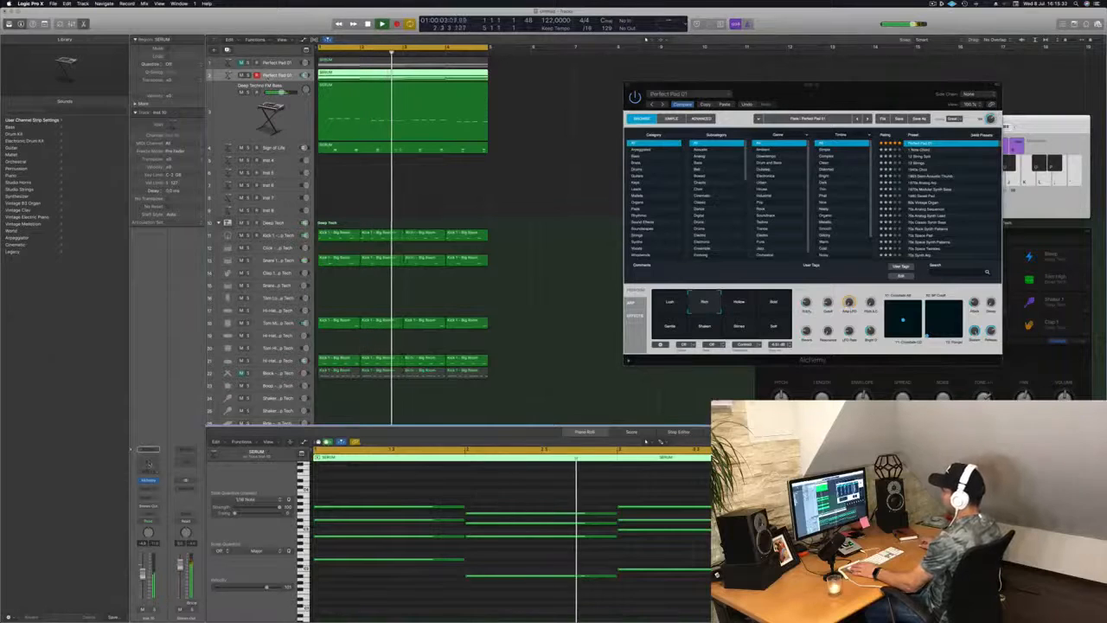
Step: Add a Channel EQ to the duplicated pad with the low cut at 174 Hz and 24 dB/Oct, and close the plug-in windows
{"action": "left_click", "coordinate": [148, 450]}
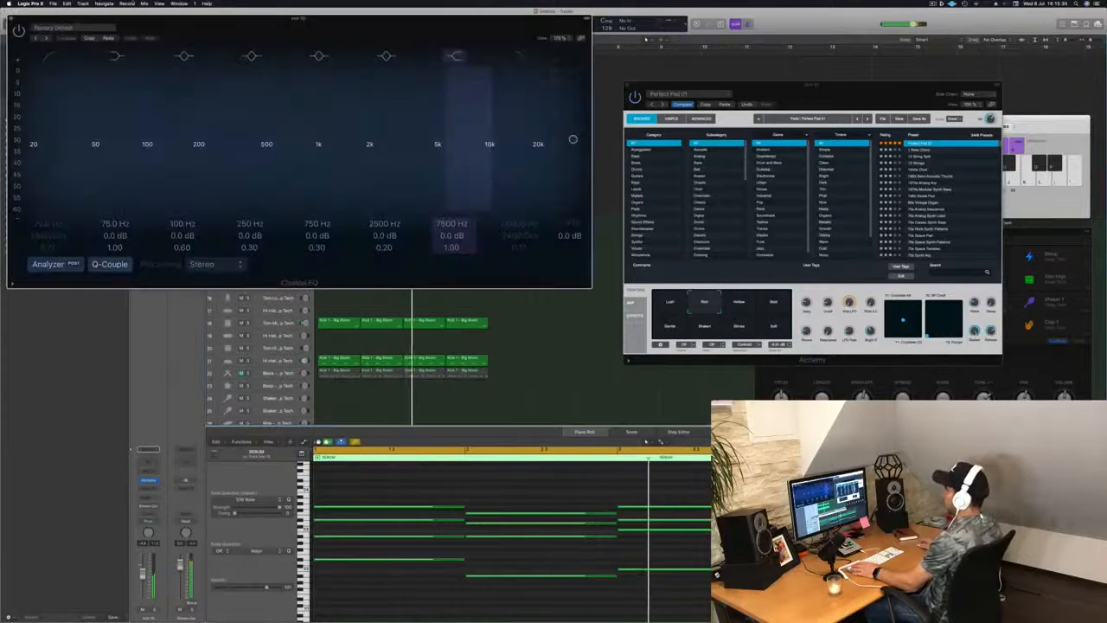
{"action": "left_click", "coordinate": [51, 59]}
{"action": "left_click_drag", "start_coordinate": [47, 156], "coordinate": [189, 157]}
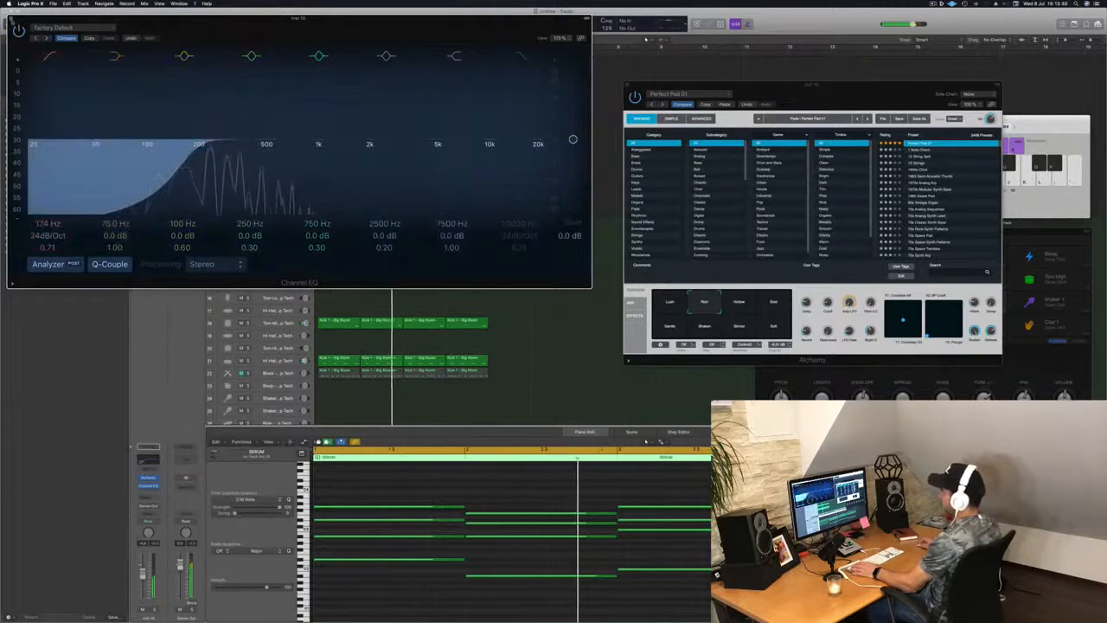
{"action": "key", "text": "super+w"}
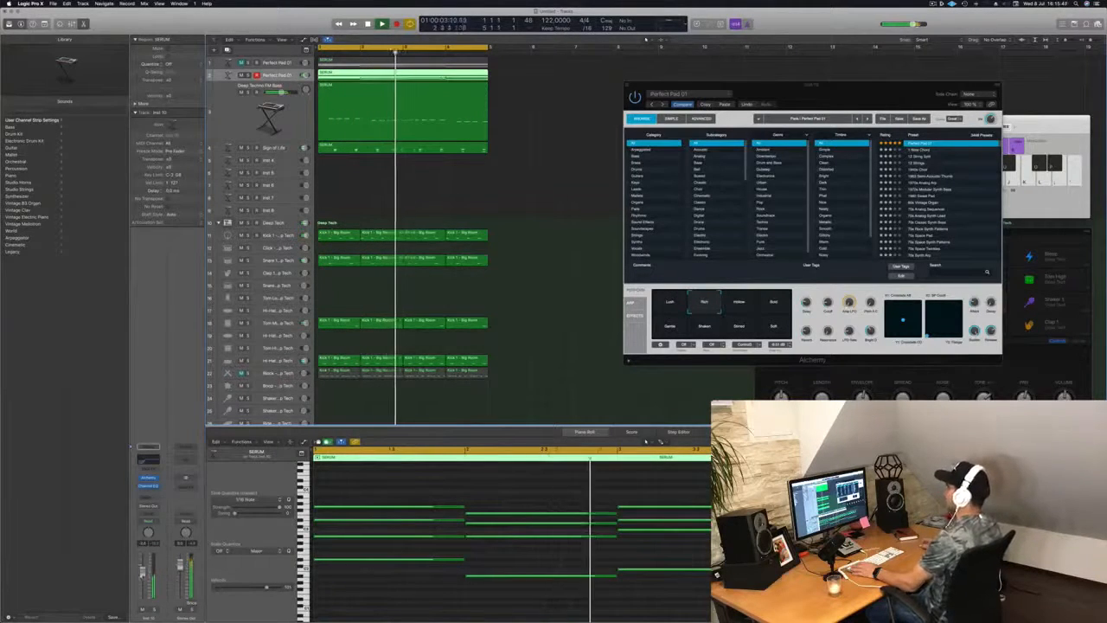
{"action": "left_click_drag", "start_coordinate": [852, 85], "coordinate": [792, 90]}
{"action": "left_click", "coordinate": [567, 90]}
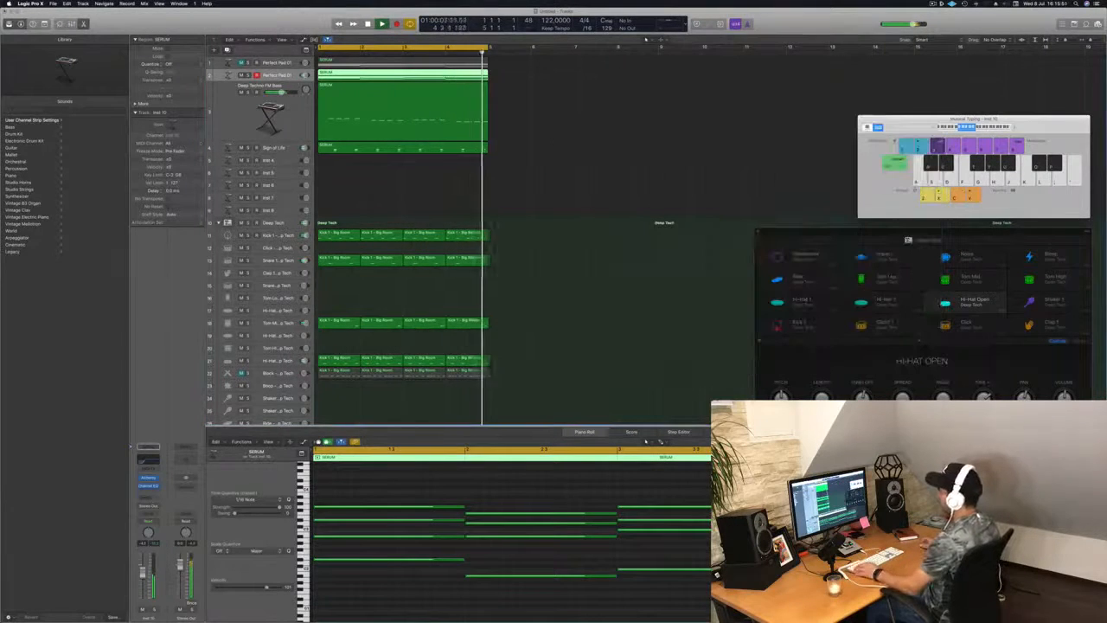
Step: Copy the first one-bar region of the Snare 1 track down to the Tom Low track at bar 1
{"action": "scroll", "coordinate": [281, 269], "scroll_direction": "down", "scroll_amount": 2}
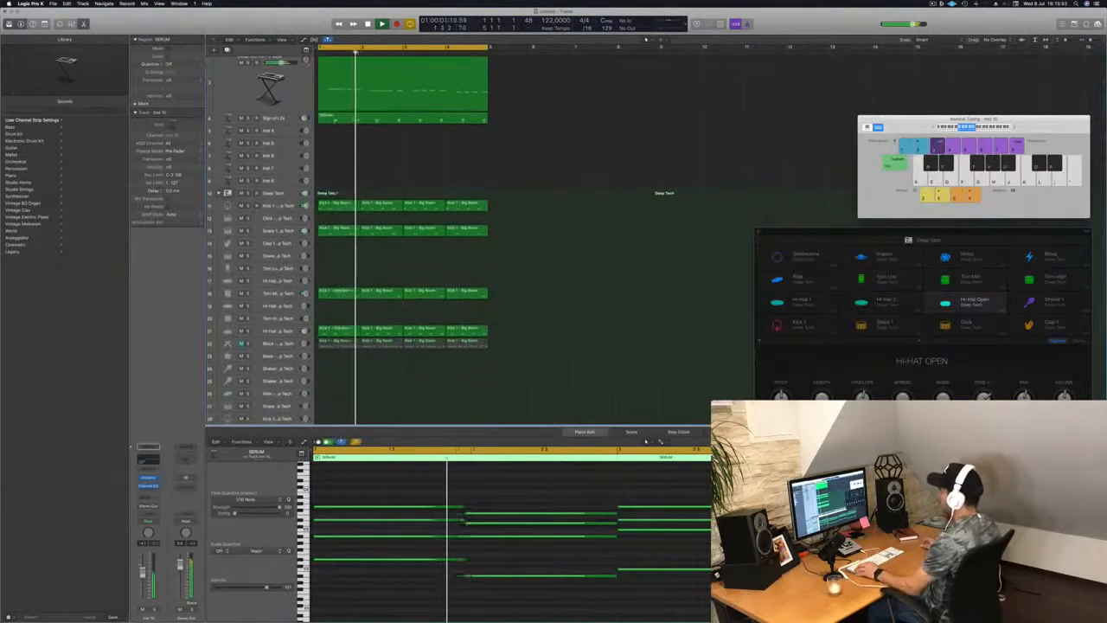
{"action": "left_click", "coordinate": [338, 294]}
{"action": "left_click", "coordinate": [336, 232]}
{"action": "left_click_drag", "start_coordinate": [337, 232], "coordinate": [338, 268]}
Step: Select both notes in the Tom Low region, raise their pitch and shift them earlier in the bar
{"action": "left_click_drag", "start_coordinate": [347, 580], "coordinate": [446, 604]}
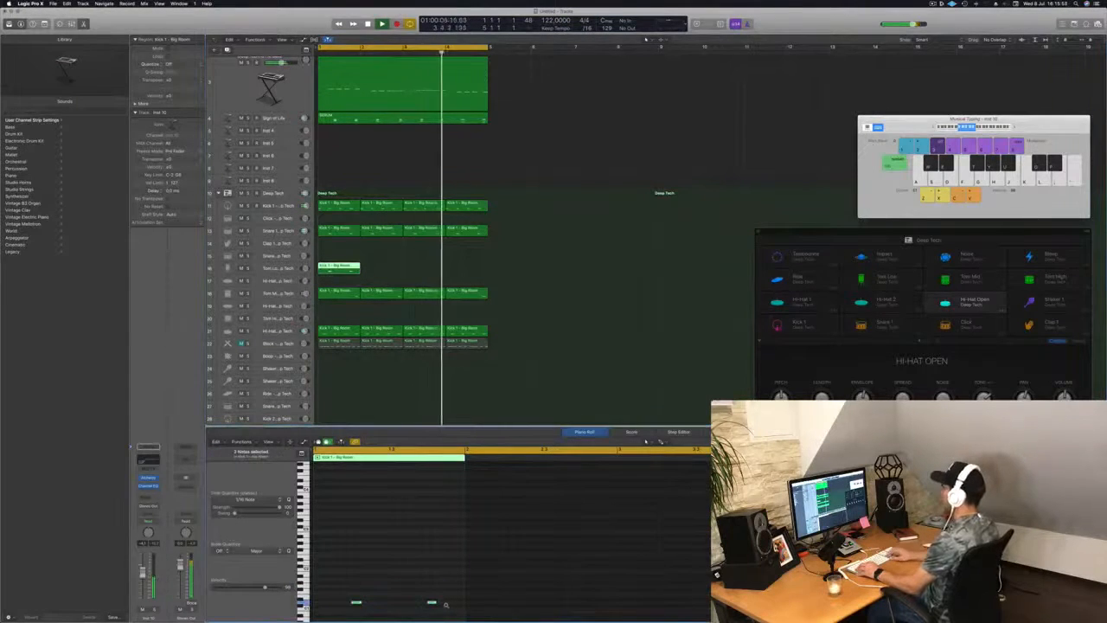
{"action": "key", "text": "alt+Down"}
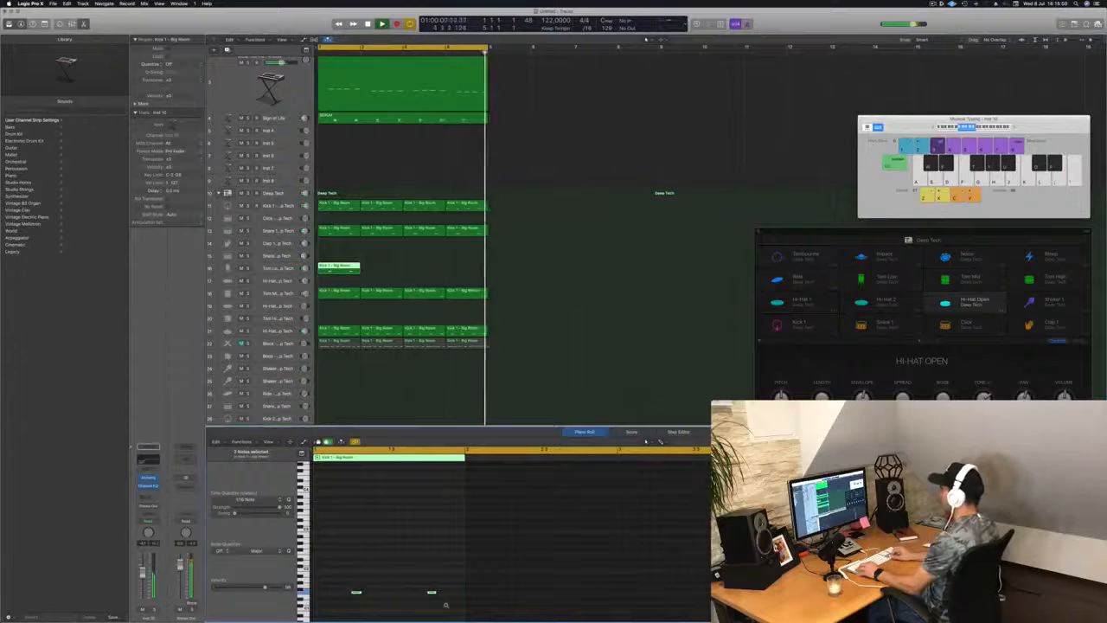
{"action": "key", "text": "alt+Left"}
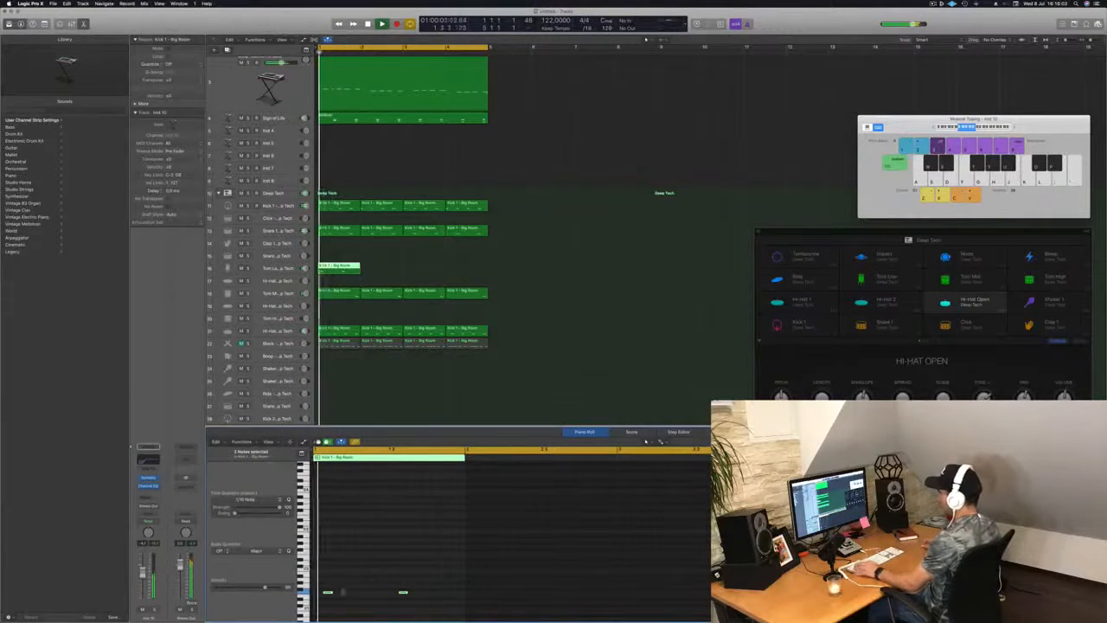
Step: Copy the two tom notes slightly later in the bar and delete the stray lower note in bar 2
{"action": "left_click_drag", "start_coordinate": [328, 594], "coordinate": [348, 594]}
{"action": "key", "text": "space"}
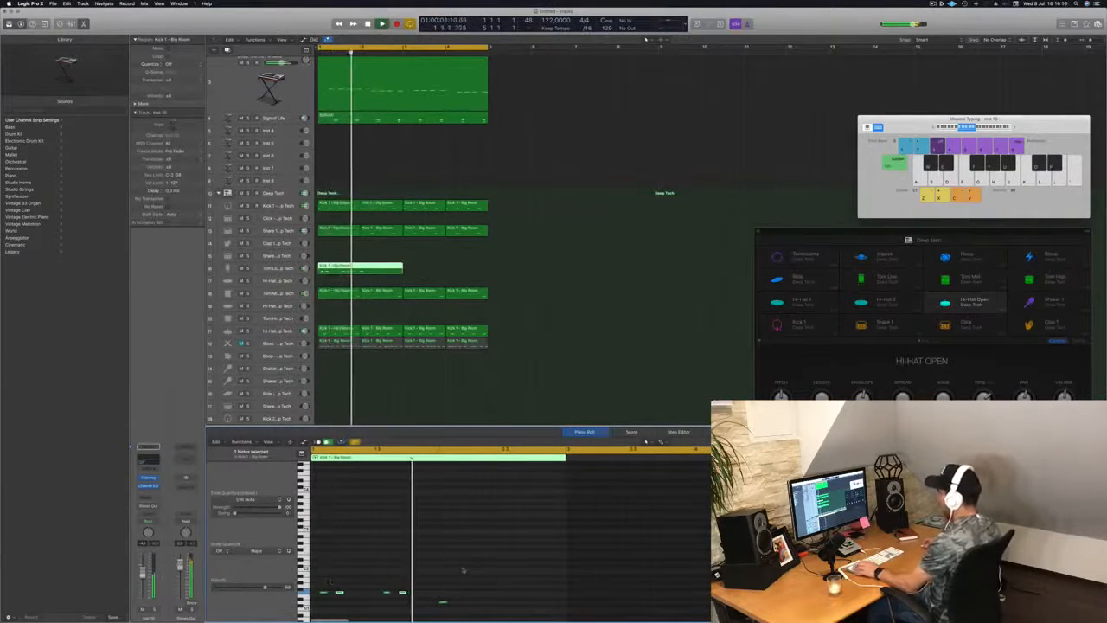
{"action": "left_click", "coordinate": [443, 603]}
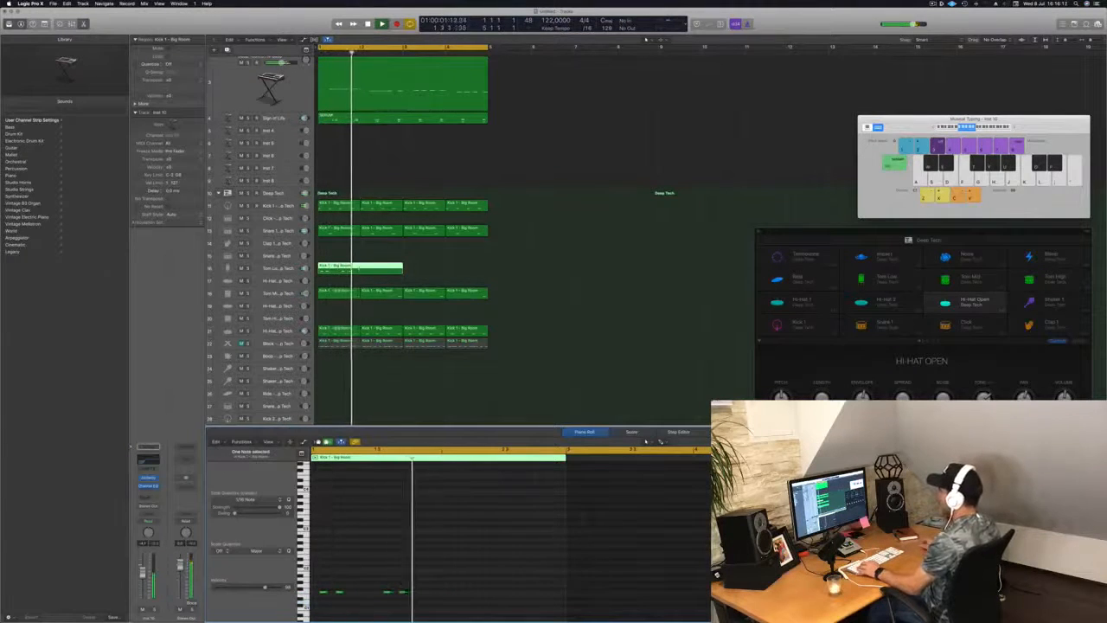
Step: Trim the Tom Low region to its first bar and copy it to fill bars 2, 3 and 4
{"action": "left_click", "coordinate": [361, 268]}
{"action": "key", "text": "BackSpace"}
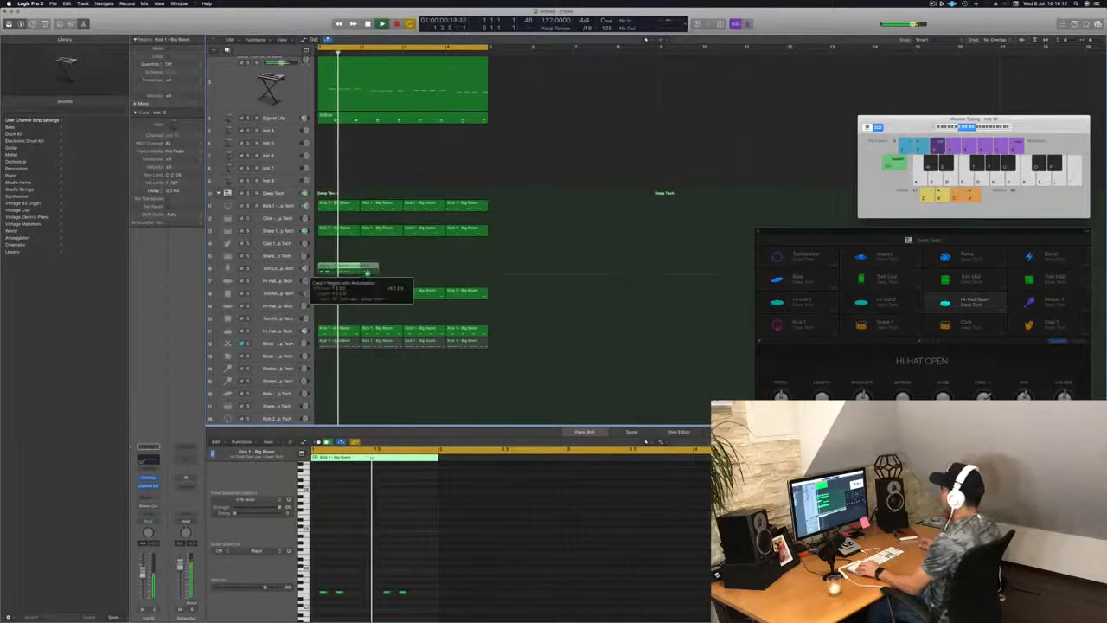
{"action": "left_click_drag", "start_coordinate": [389, 273], "coordinate": [389, 271]}
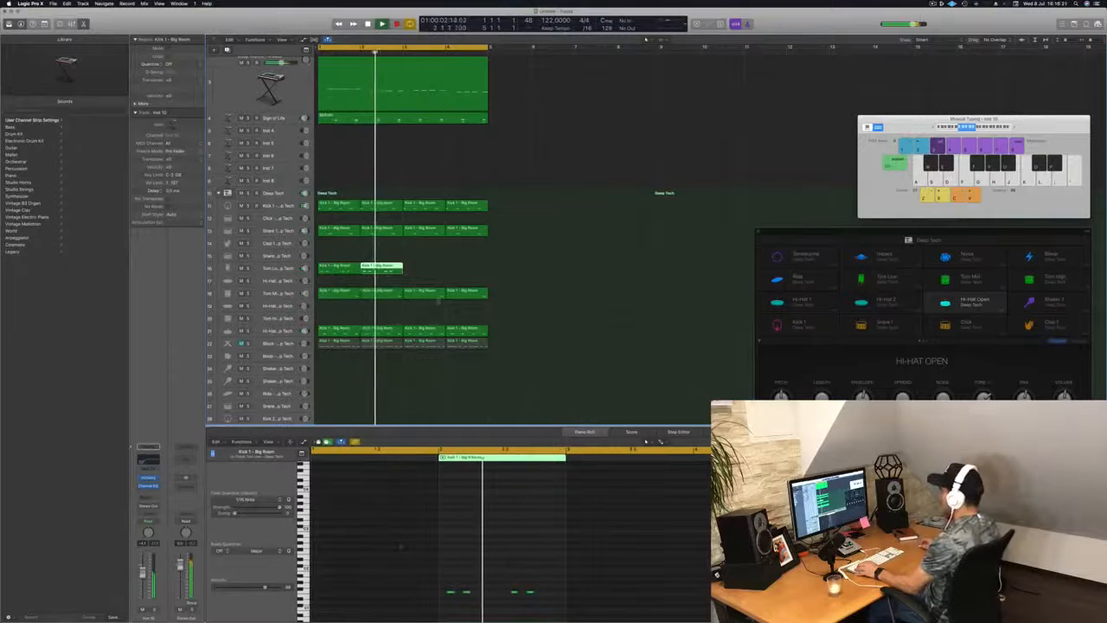
{"action": "left_click", "coordinate": [342, 268], "text": "shift"}
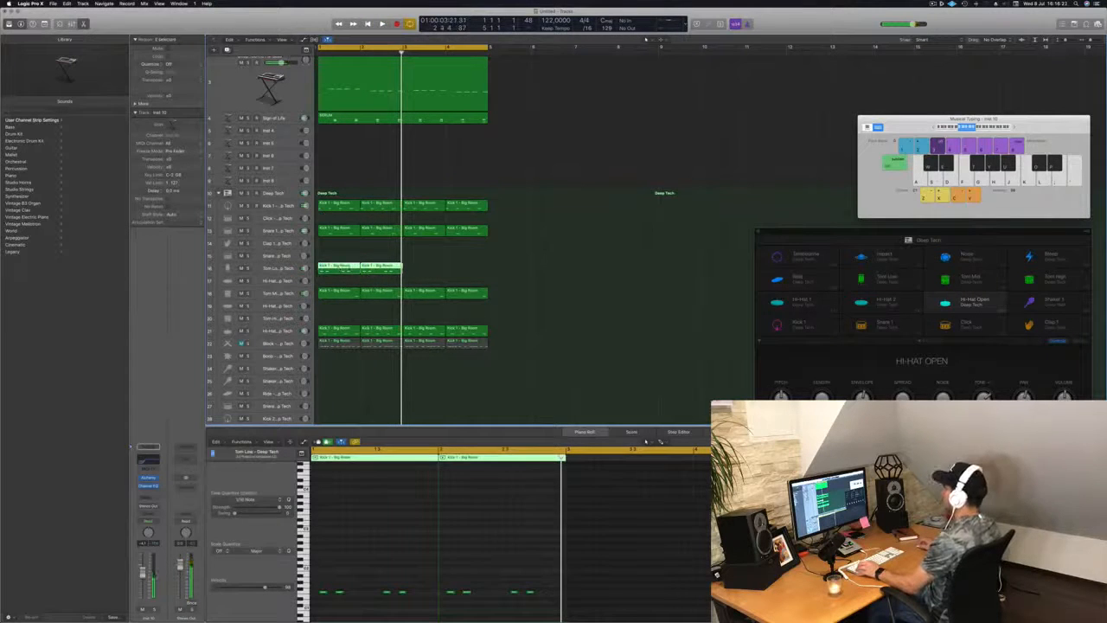
{"action": "left_click_drag", "start_coordinate": [429, 273], "coordinate": [429, 274]}
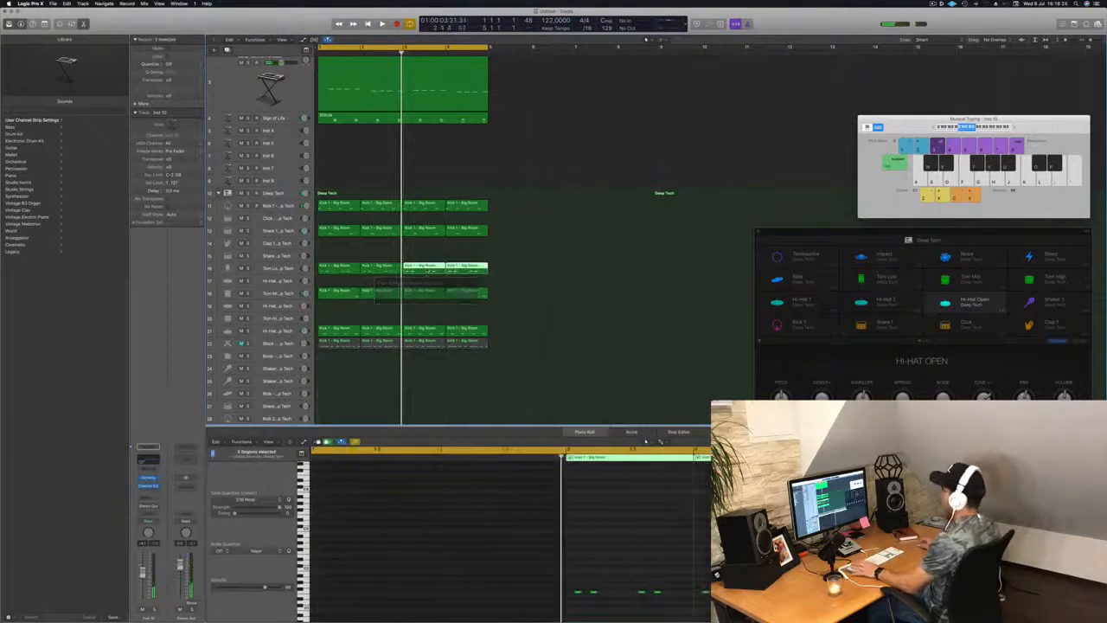
Step: Play the loop from the start and audition the Tom Low sounds from Snapback up through After Party on the tom track
{"action": "key", "text": "Return"}
{"action": "key", "text": "space"}
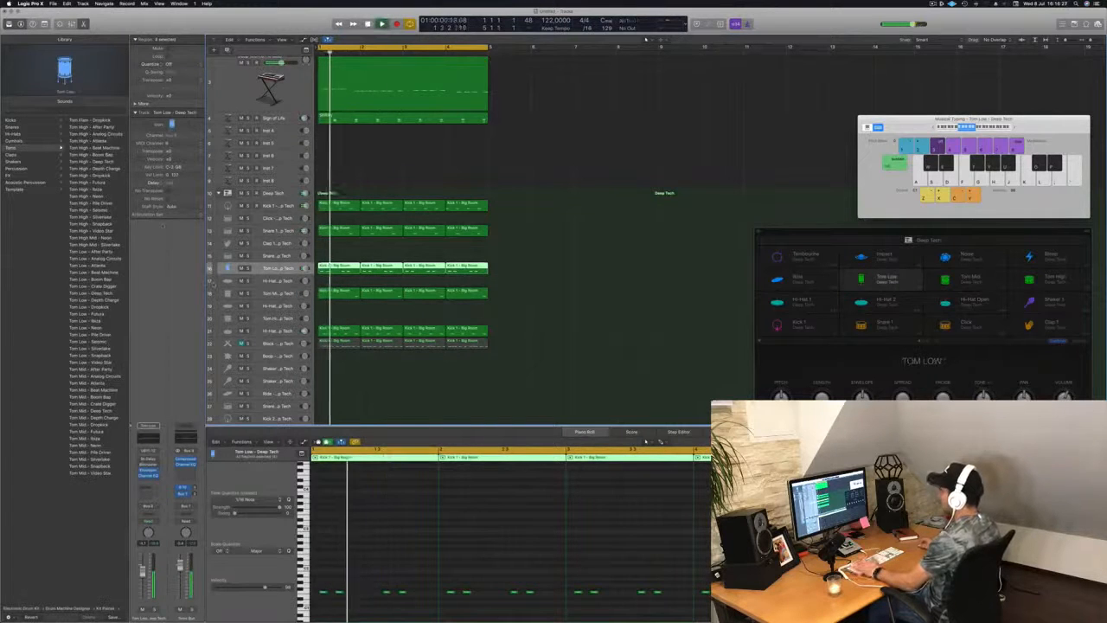
{"action": "key", "text": "Return"}
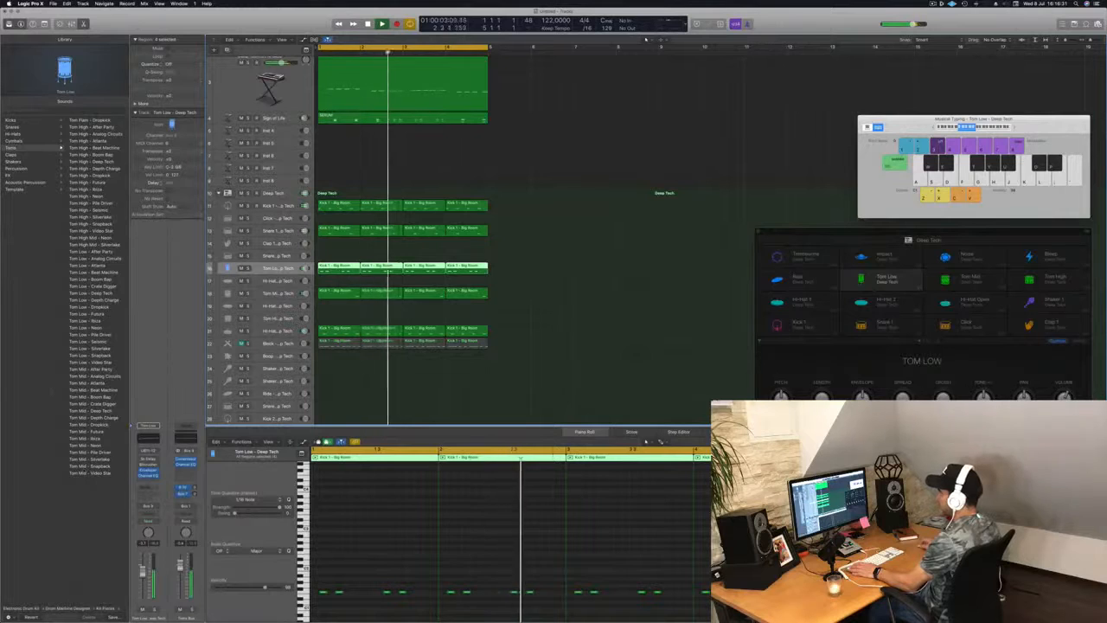
{"action": "left_click", "coordinate": [89, 356]}
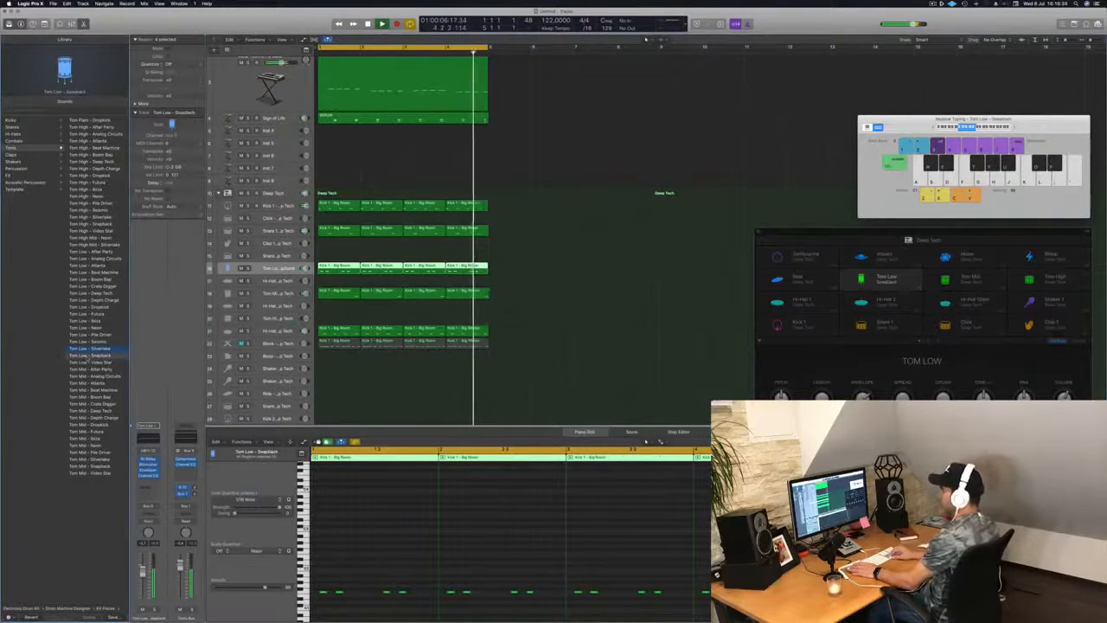
{"action": "key", "text": "Up"}
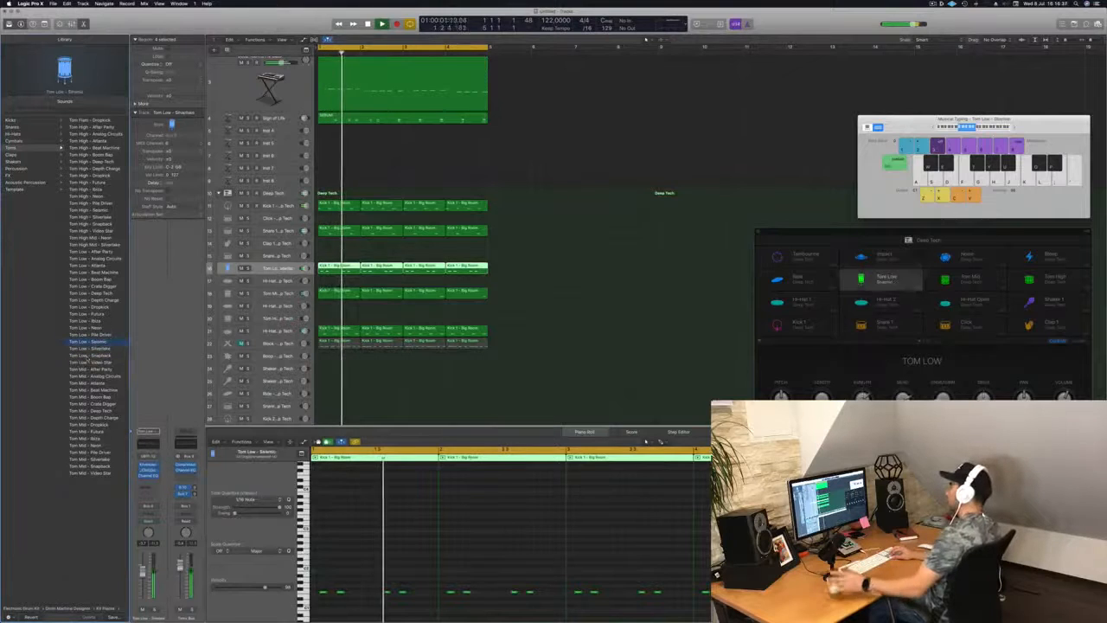
{"action": "key", "text": "Up"}
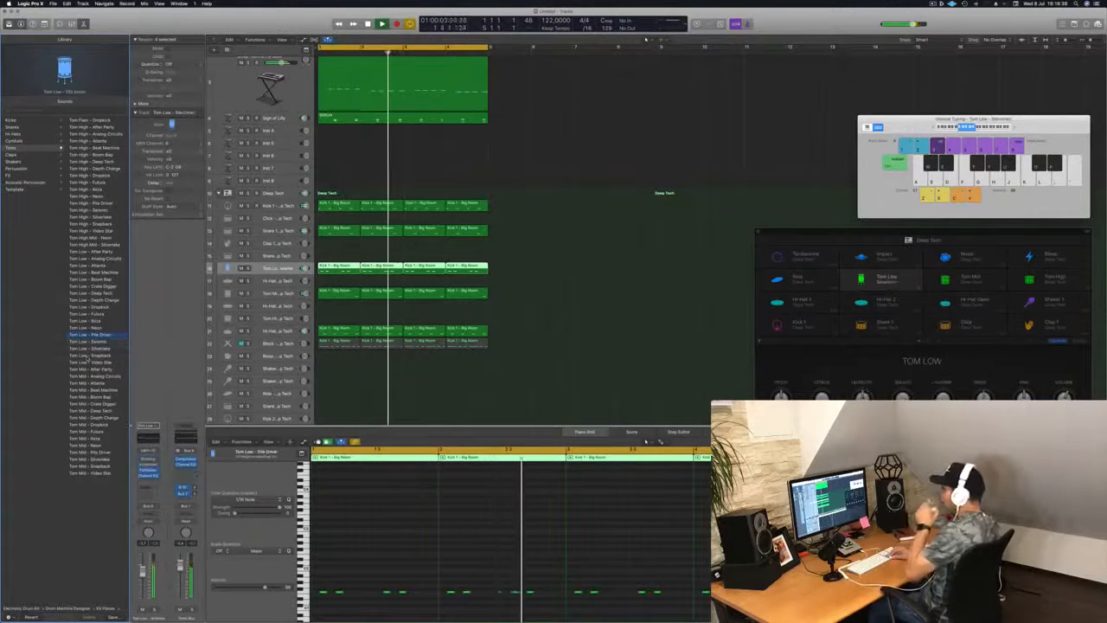
{"action": "key", "text": "Up"}
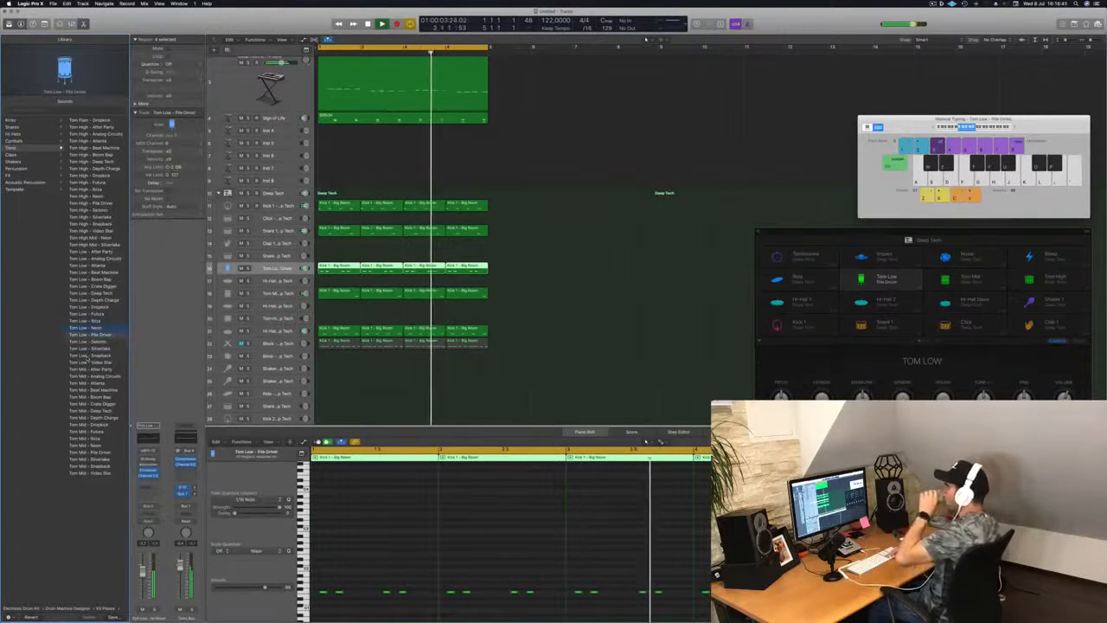
{"action": "key", "text": "Up"}
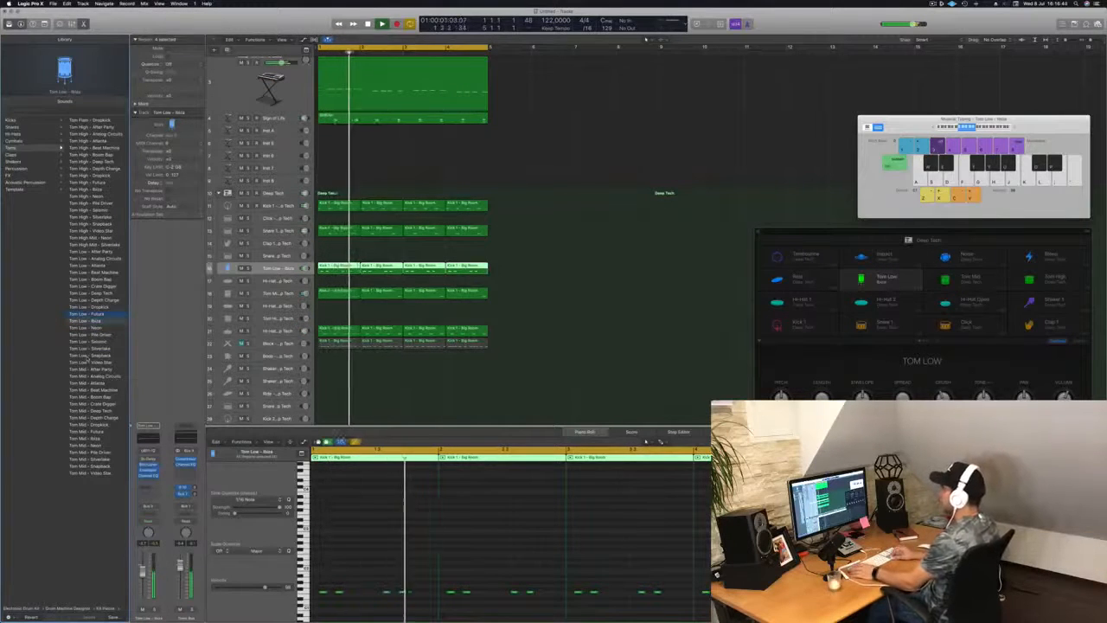
{"action": "key", "text": "Up"}
{"action": "key", "text": "Up"}
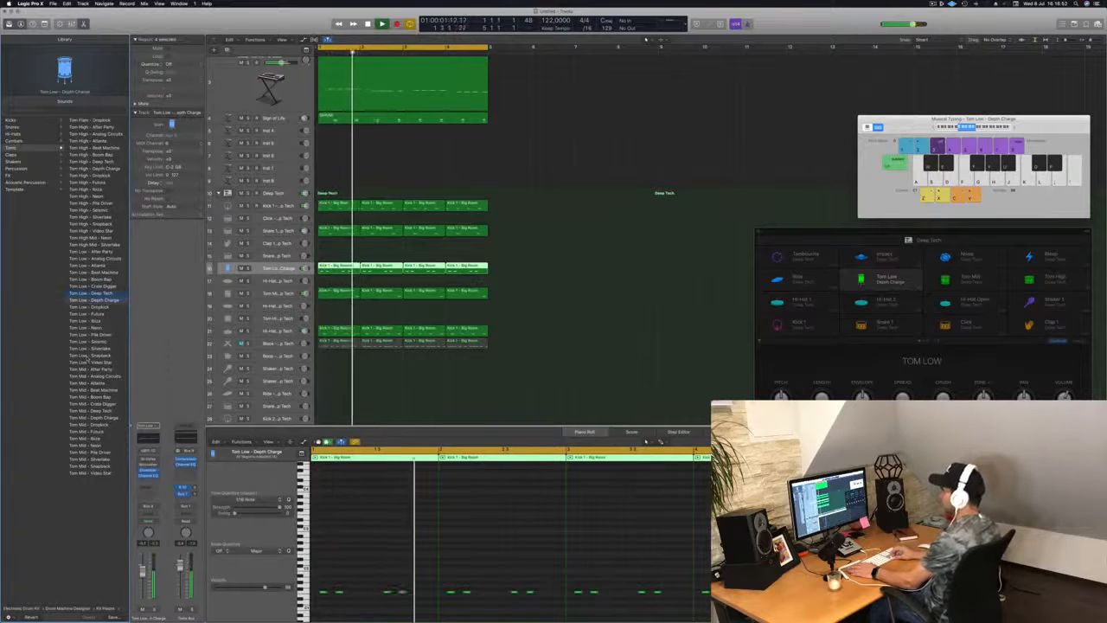
{"action": "key", "text": "Up"}
{"action": "key", "text": "Up"}
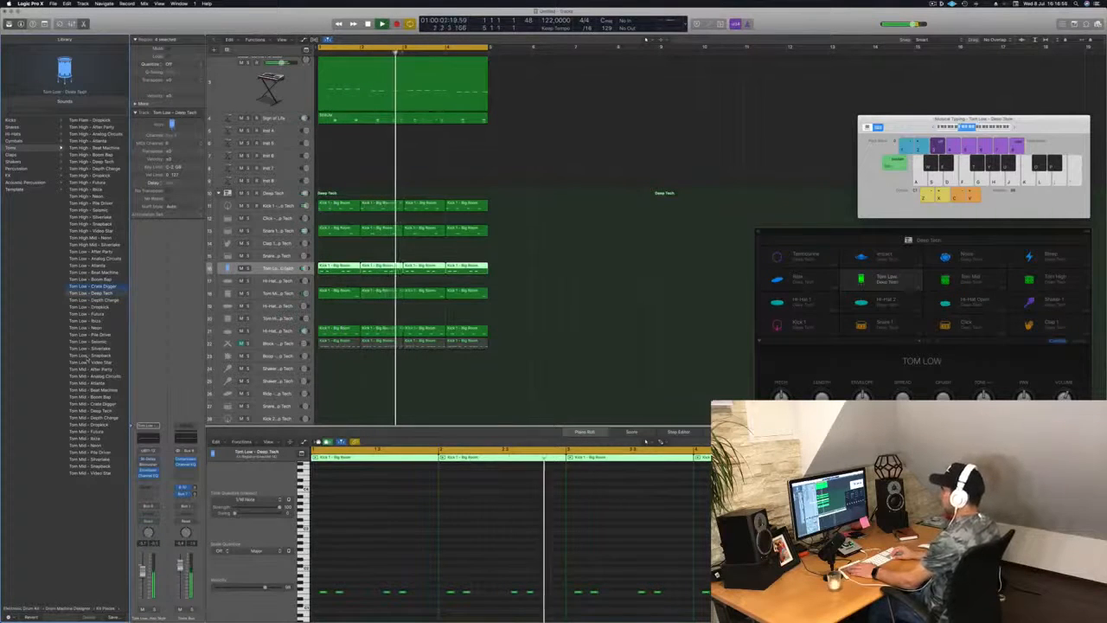
{"action": "key", "text": "Up"}
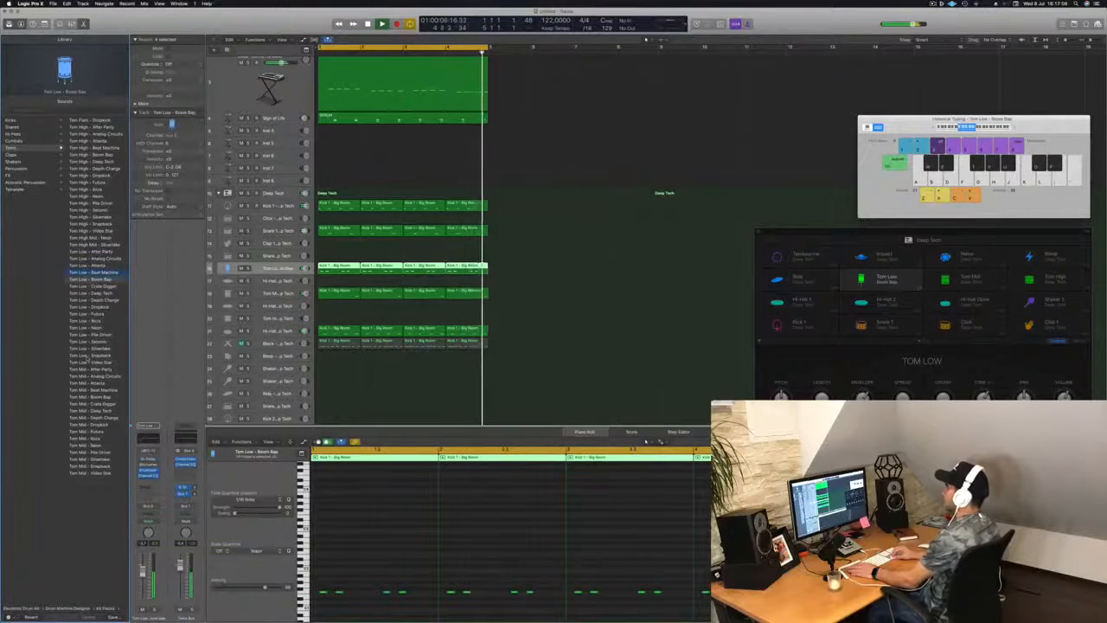
{"action": "key", "text": "Up"}
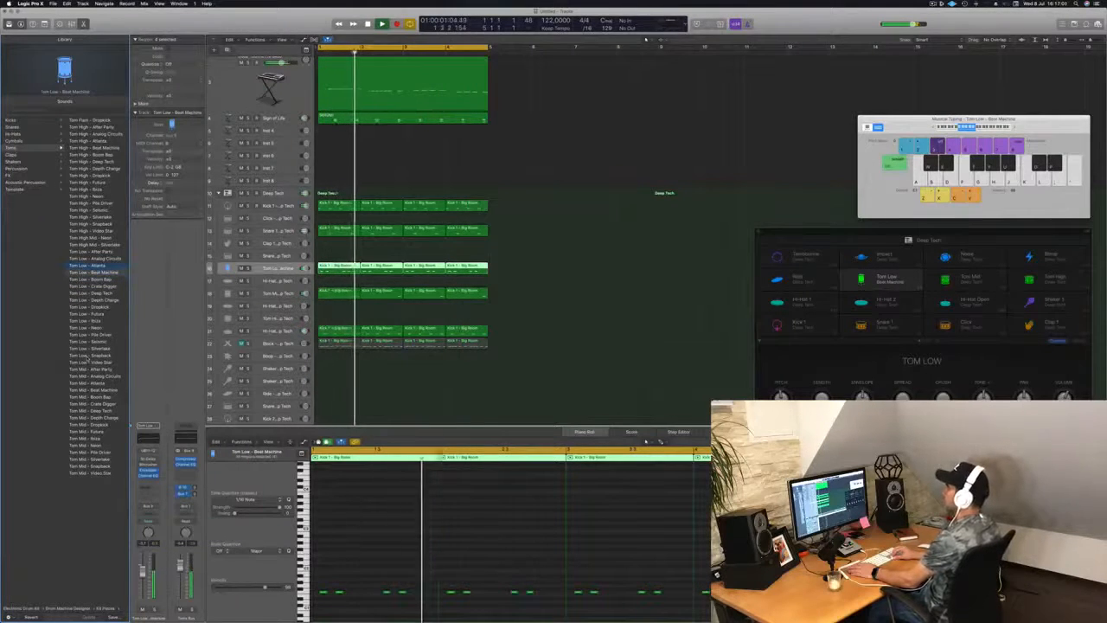
{"action": "key", "text": "Up"}
{"action": "key", "text": "Up"}
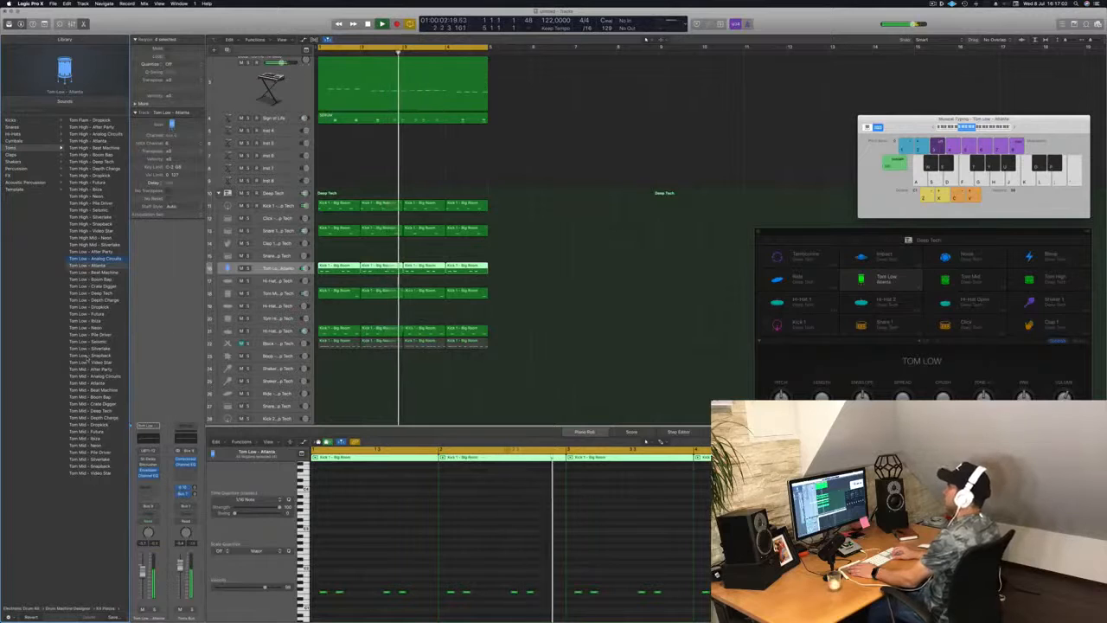
{"action": "key", "text": "Up"}
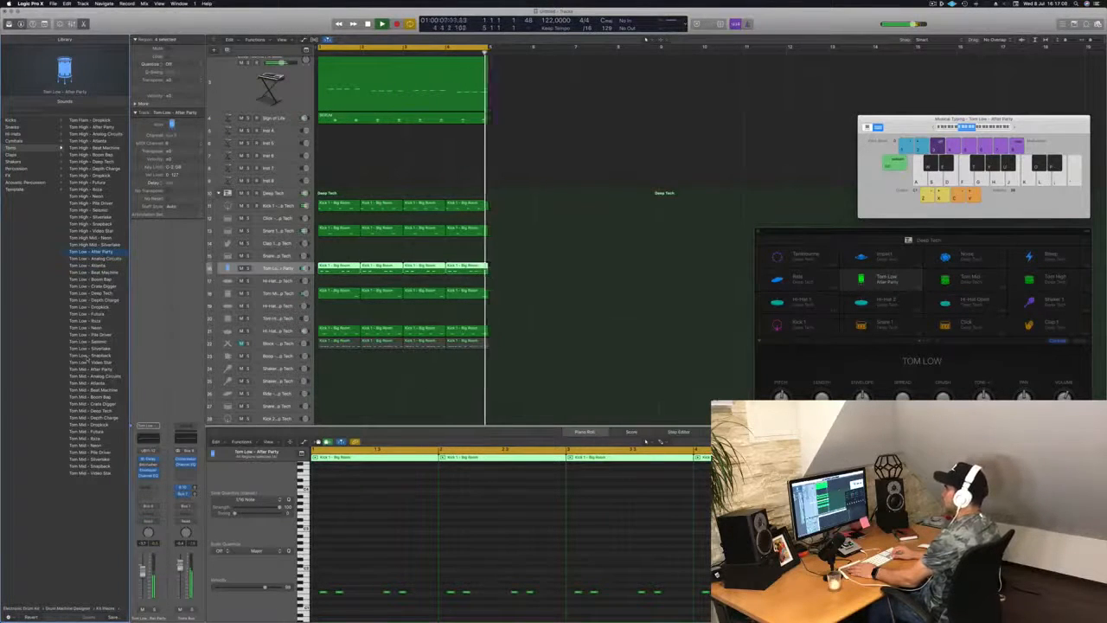
Step: Audition the Tom High Mid sounds, Tom High - Video Star and Tom Flam - Dropkick on the tom track
{"action": "key", "text": "Up"}
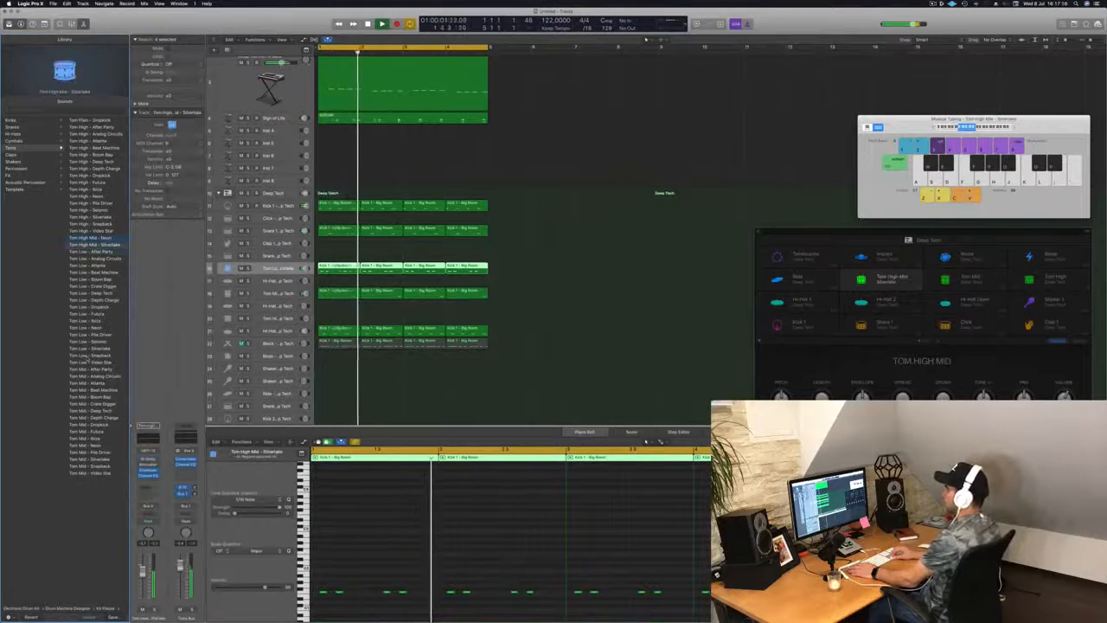
{"action": "key", "text": "Up"}
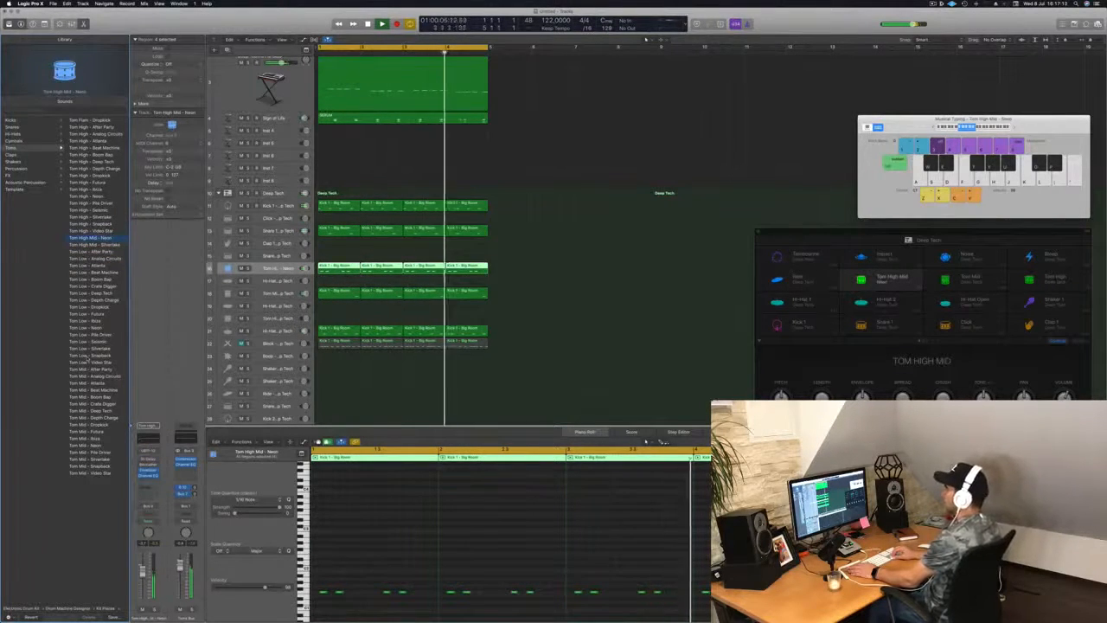
{"action": "key", "text": "Up"}
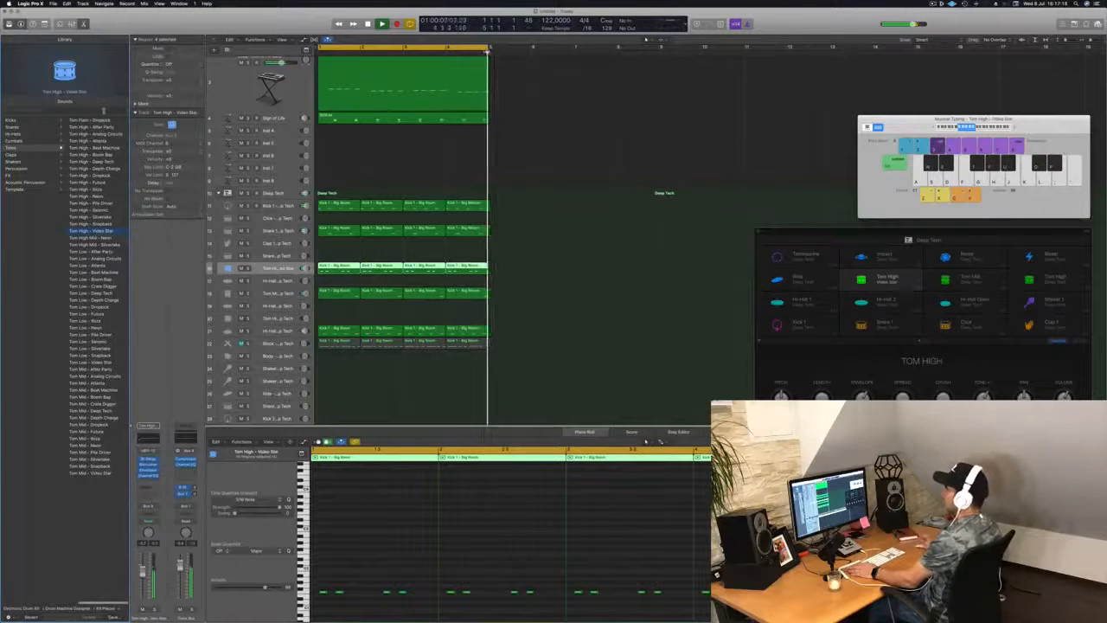
{"action": "left_click", "coordinate": [99, 121]}
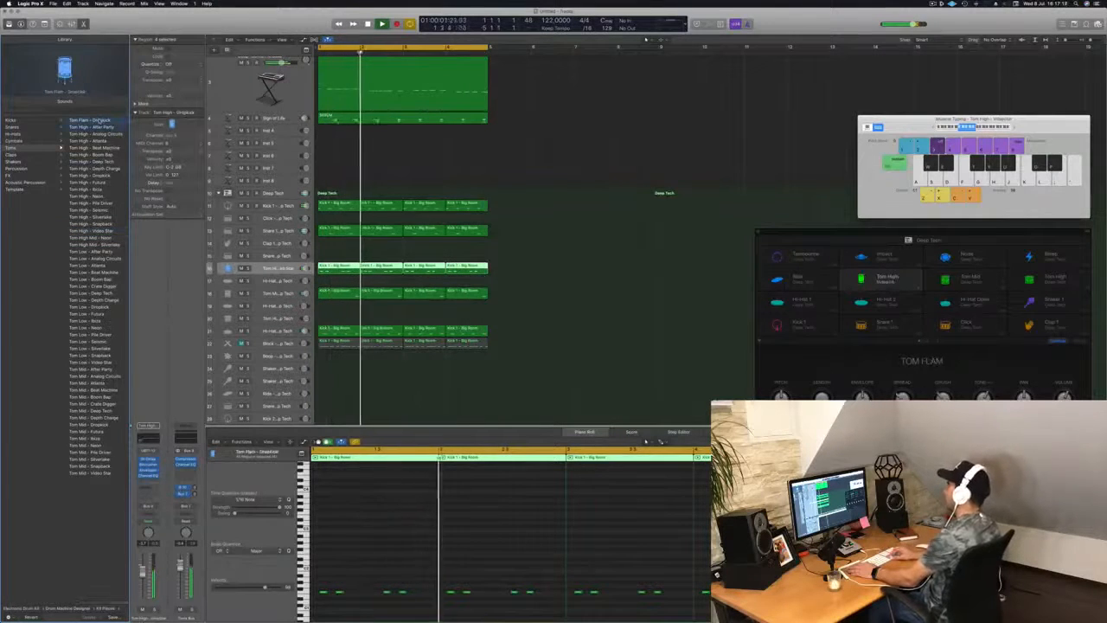
{"action": "key", "text": "Down"}
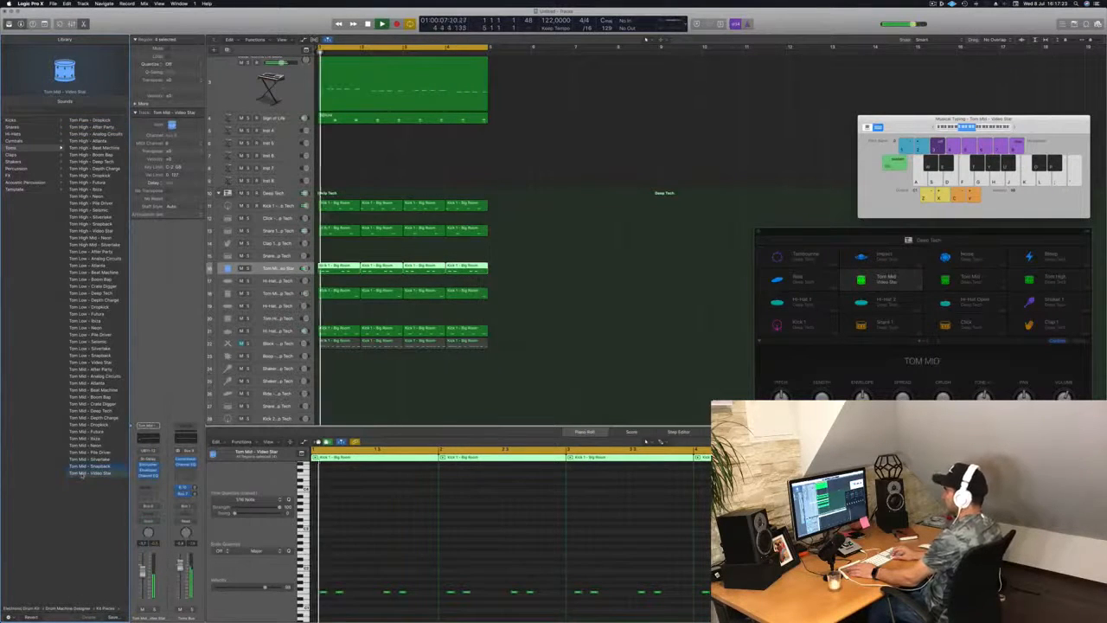
Step: Try the Tom Mid sounds upward from Video Star and load Tom Mid - After Party on the tom track
{"action": "key", "text": "Up"}
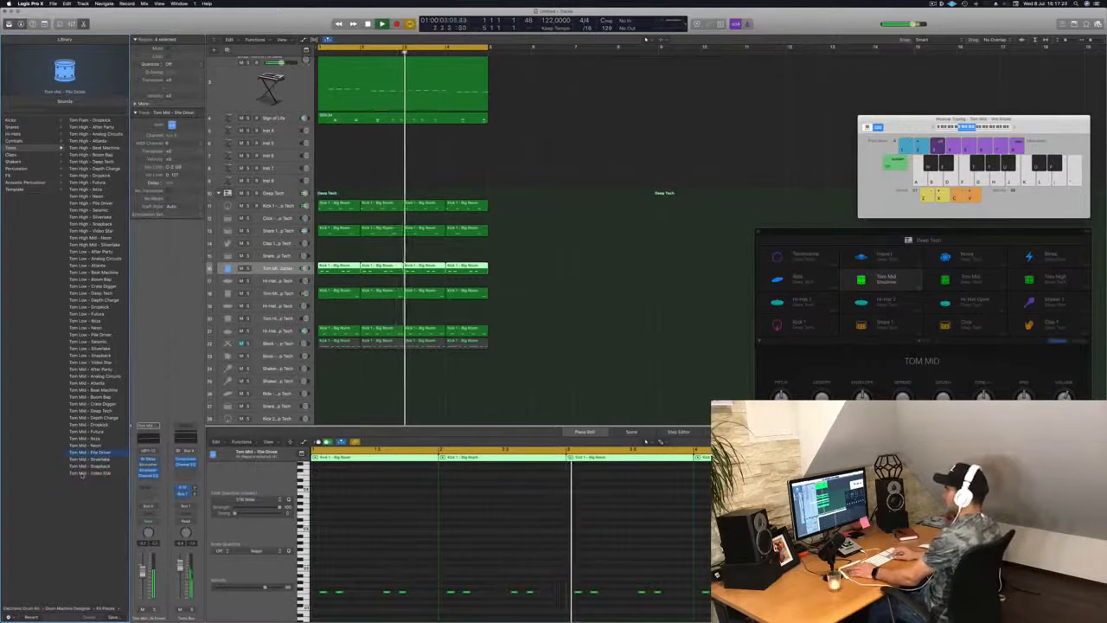
{"action": "key", "text": "Up"}
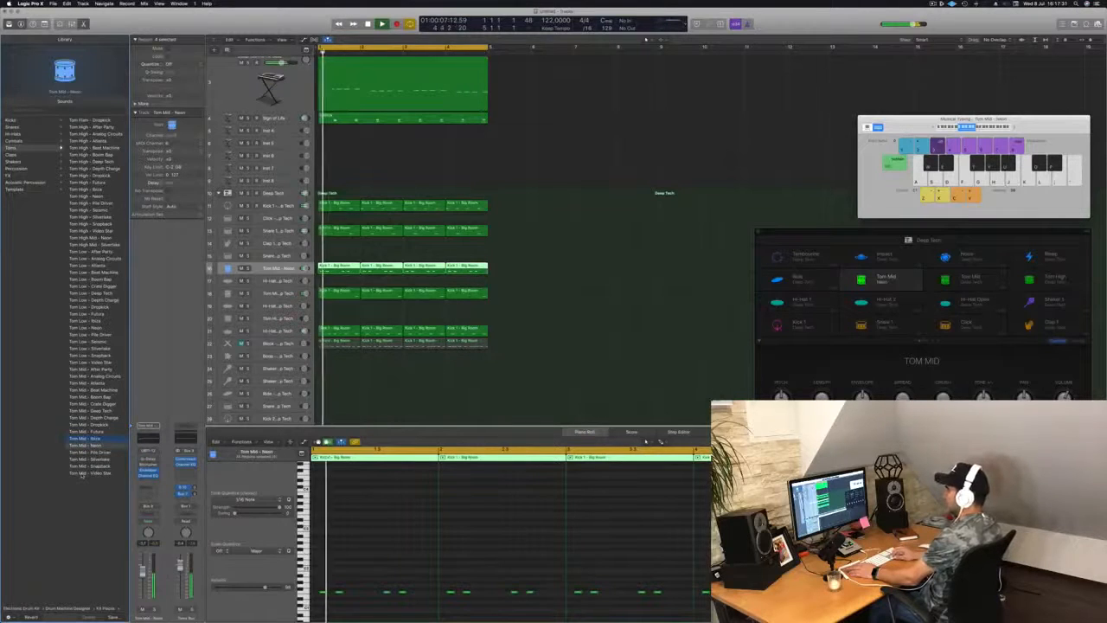
{"action": "key", "text": "Up"}
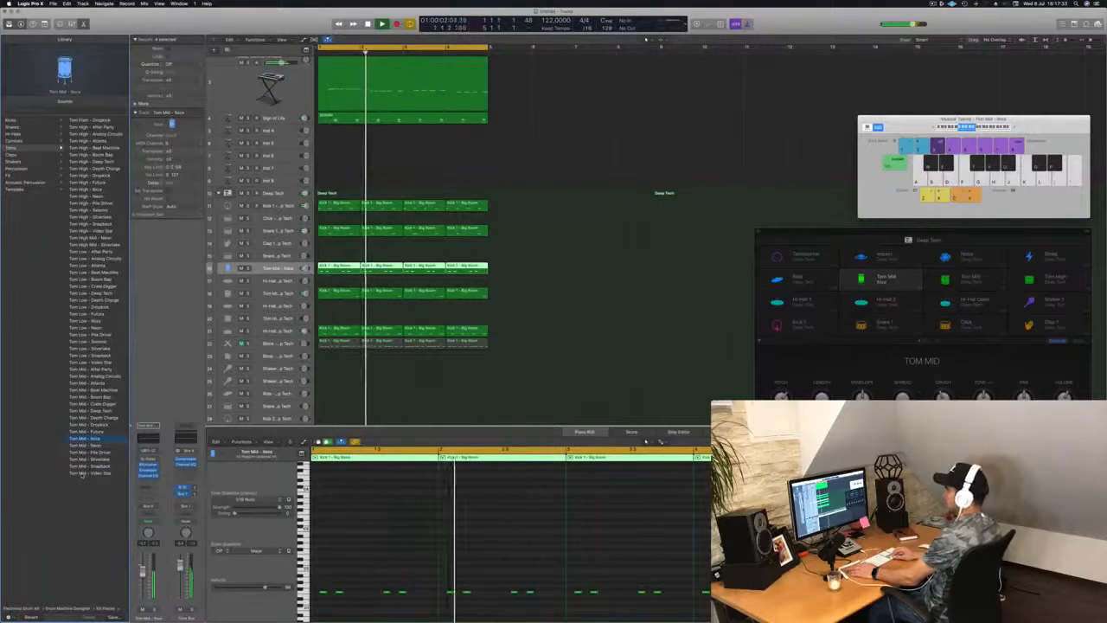
{"action": "key", "text": "Up"}
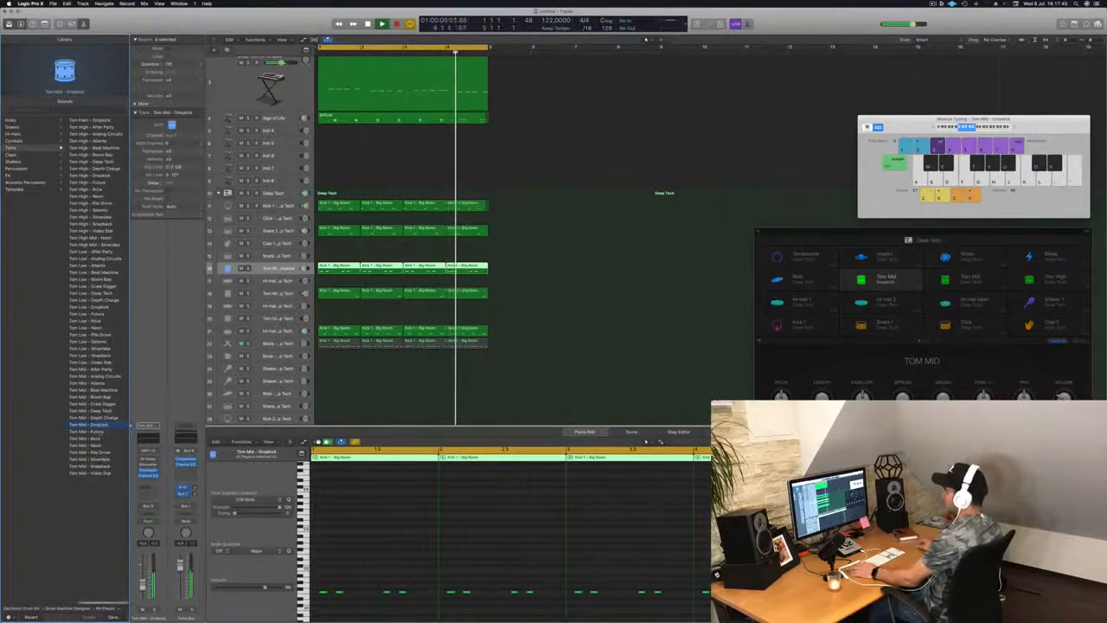
{"action": "left_click", "coordinate": [97, 418]}
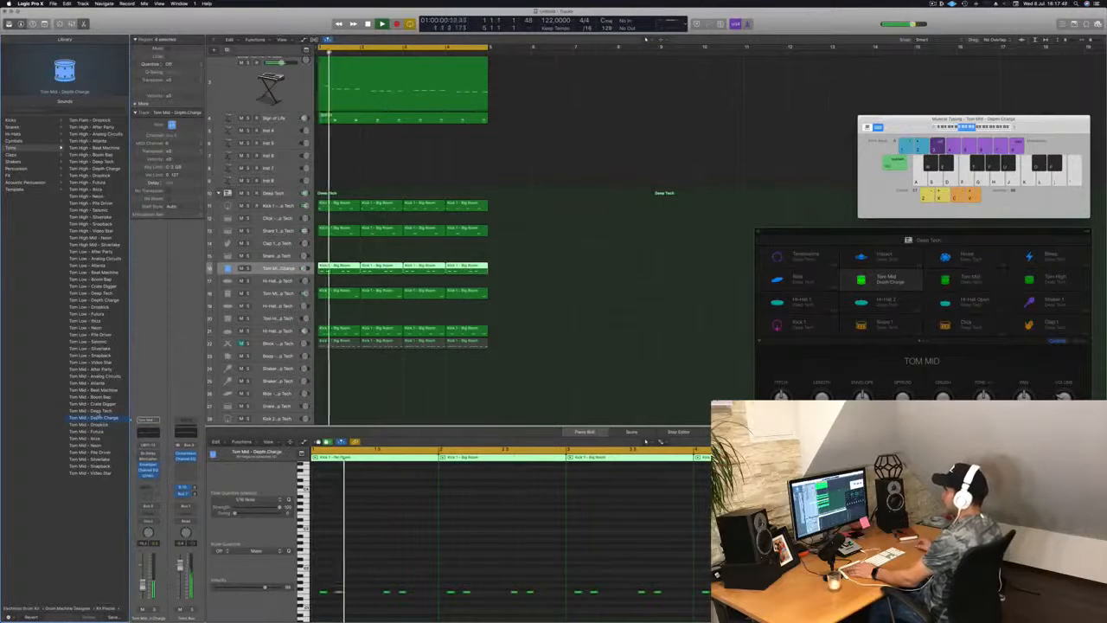
{"action": "left_click", "coordinate": [95, 411]}
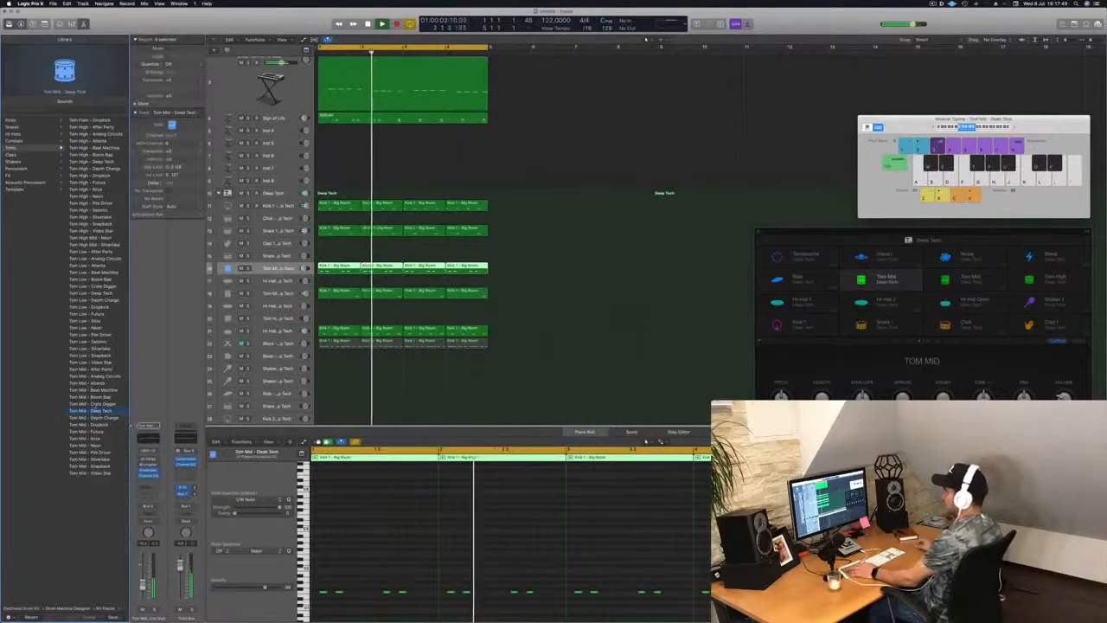
{"action": "left_click", "coordinate": [91, 384]}
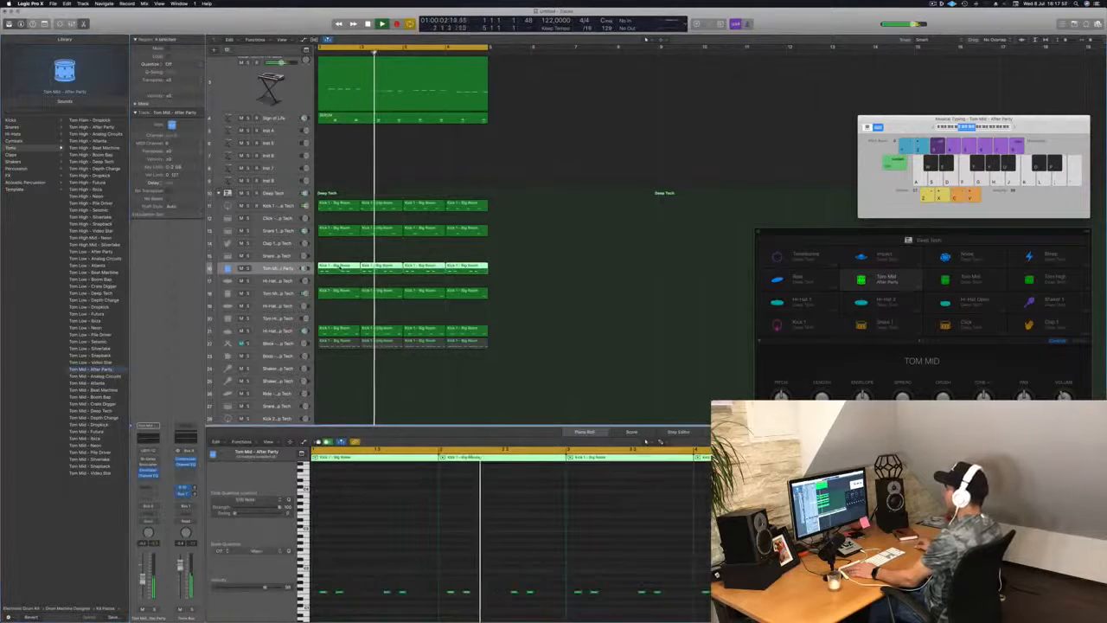
Step: Move the four tom regions down to the Boop track and raise the pitch of all their notes
{"action": "left_click_drag", "start_coordinate": [340, 270], "coordinate": [335, 360]}
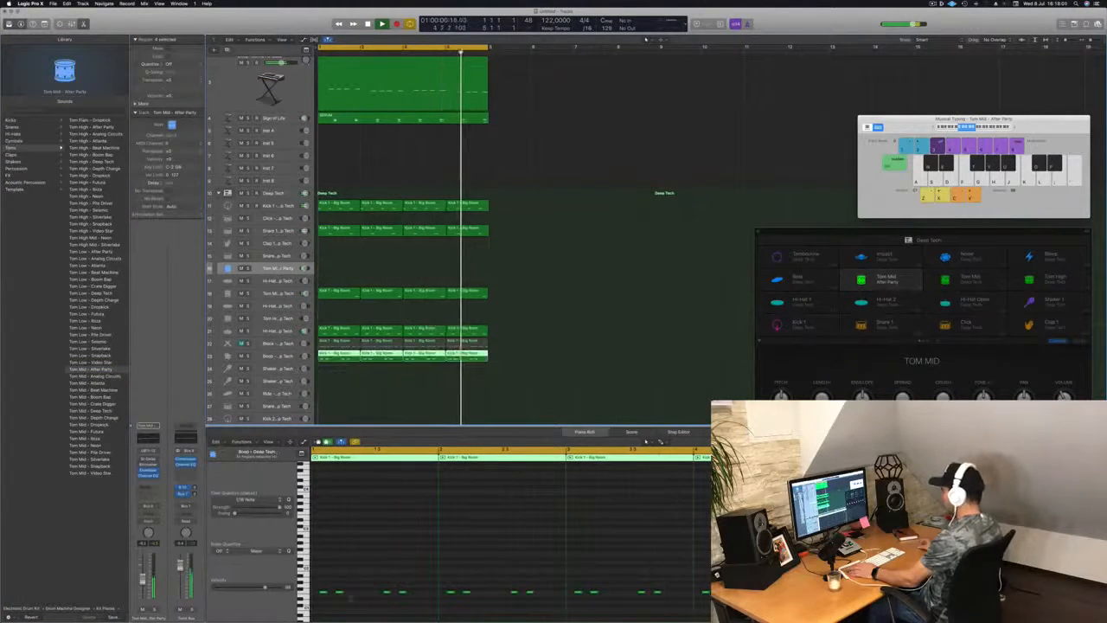
{"action": "left_click_drag", "start_coordinate": [323, 571], "coordinate": [705, 616]}
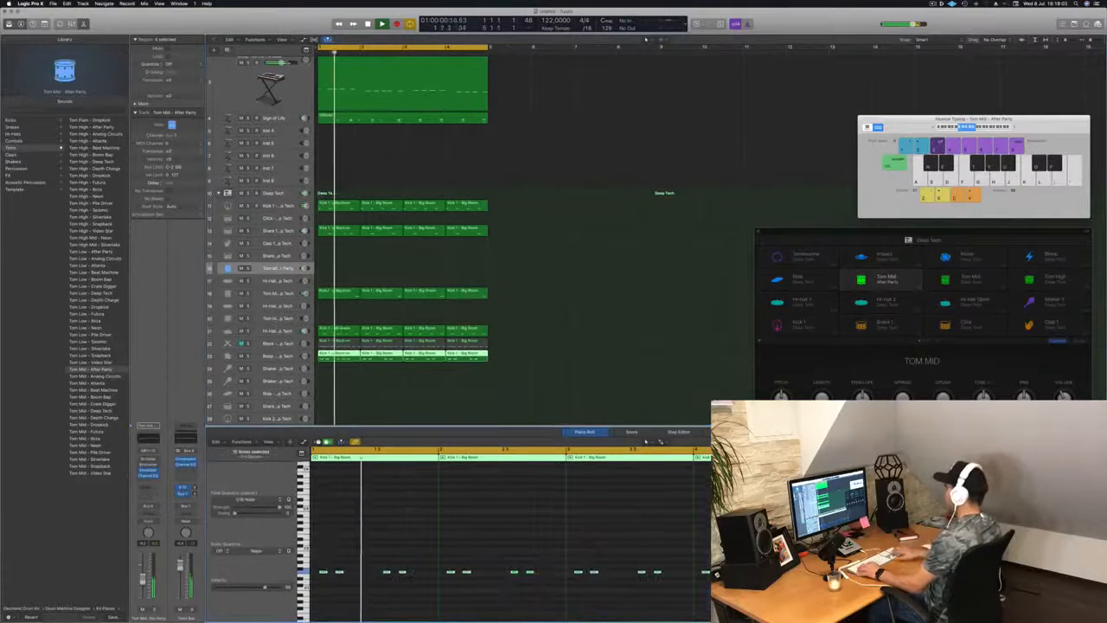
{"action": "key", "text": "alt+Up"}
{"action": "key", "text": "alt+Up"}
{"action": "key", "text": "alt+Up"}
{"action": "key", "text": "alt+Up"}
{"action": "key", "text": "alt+Up"}
{"action": "key", "text": "alt+Up"}
{"action": "key", "text": "alt+Up"}
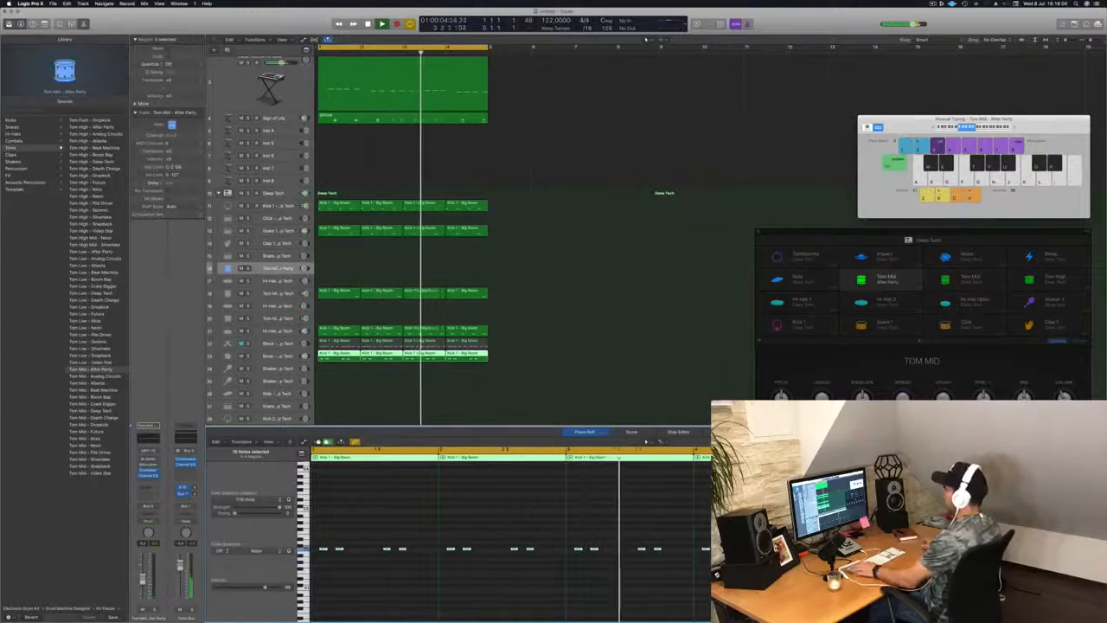
Step: Audition the percussion sounds from Clave - Crate Digger down through the Click sounds and load Click - Future on the Boop track
{"action": "left_click", "coordinate": [258, 357]}
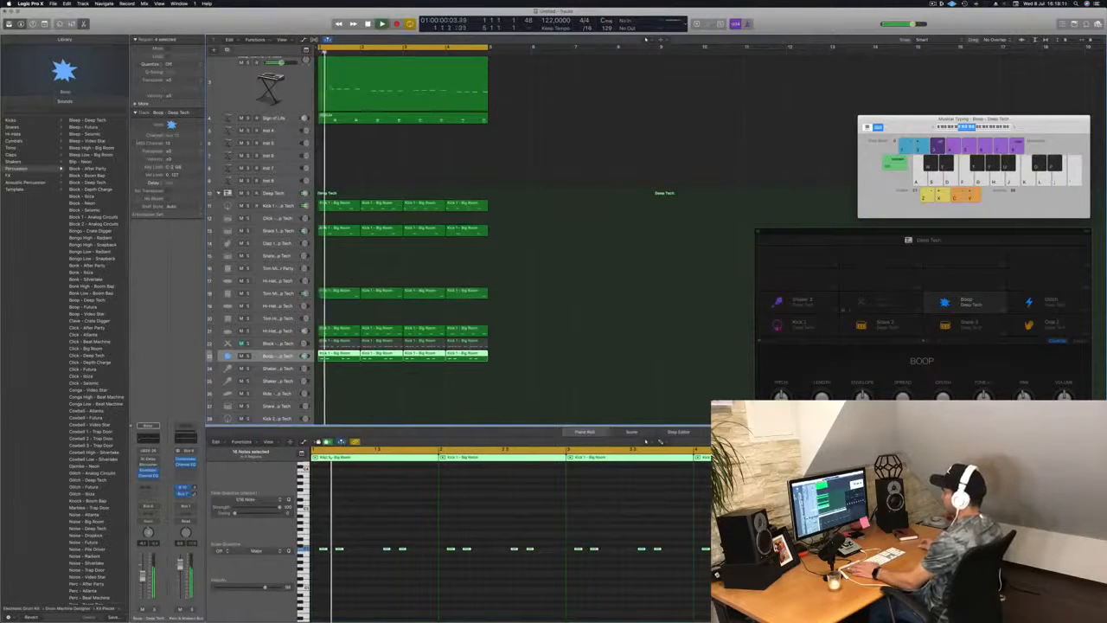
{"action": "scroll", "coordinate": [95, 363], "scroll_direction": "down", "scroll_amount": 5}
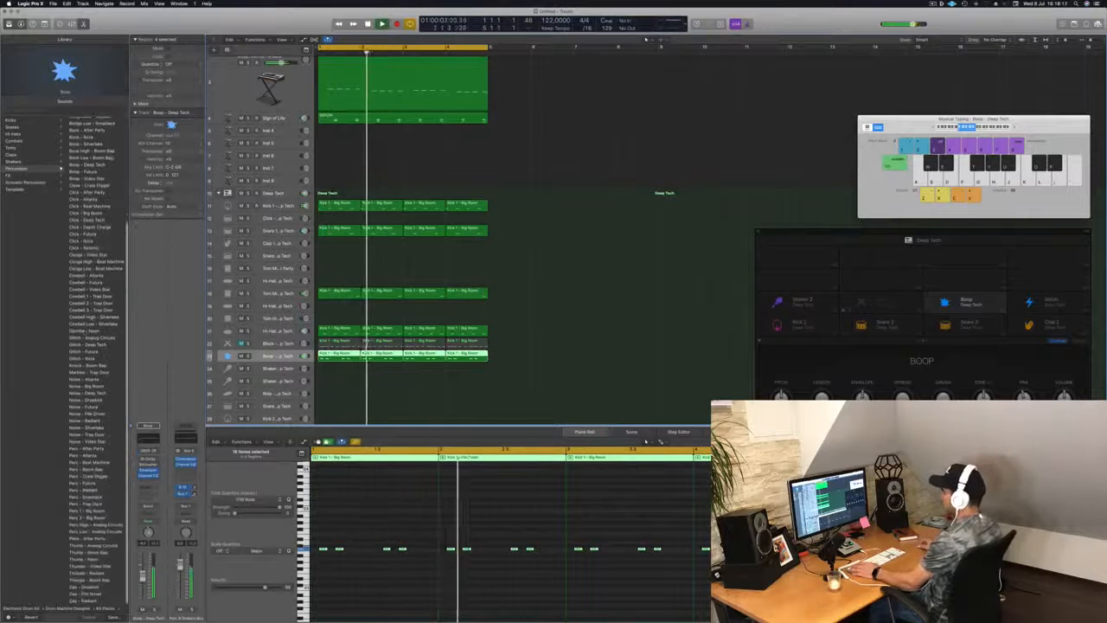
{"action": "scroll", "coordinate": [95, 364], "scroll_direction": "up", "scroll_amount": 5}
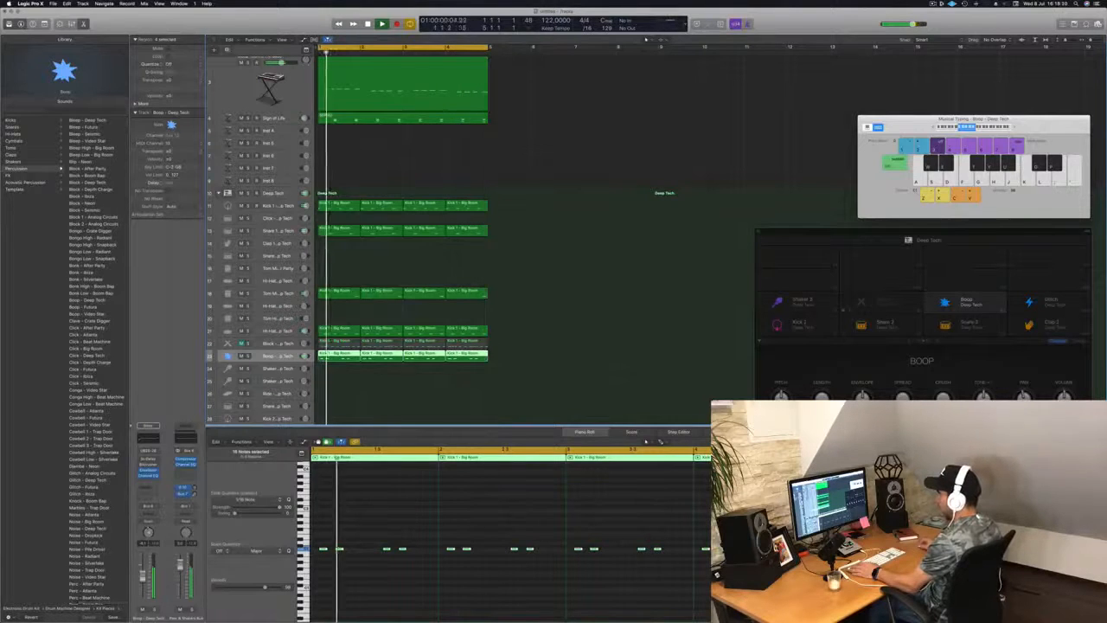
{"action": "left_click", "coordinate": [80, 300]}
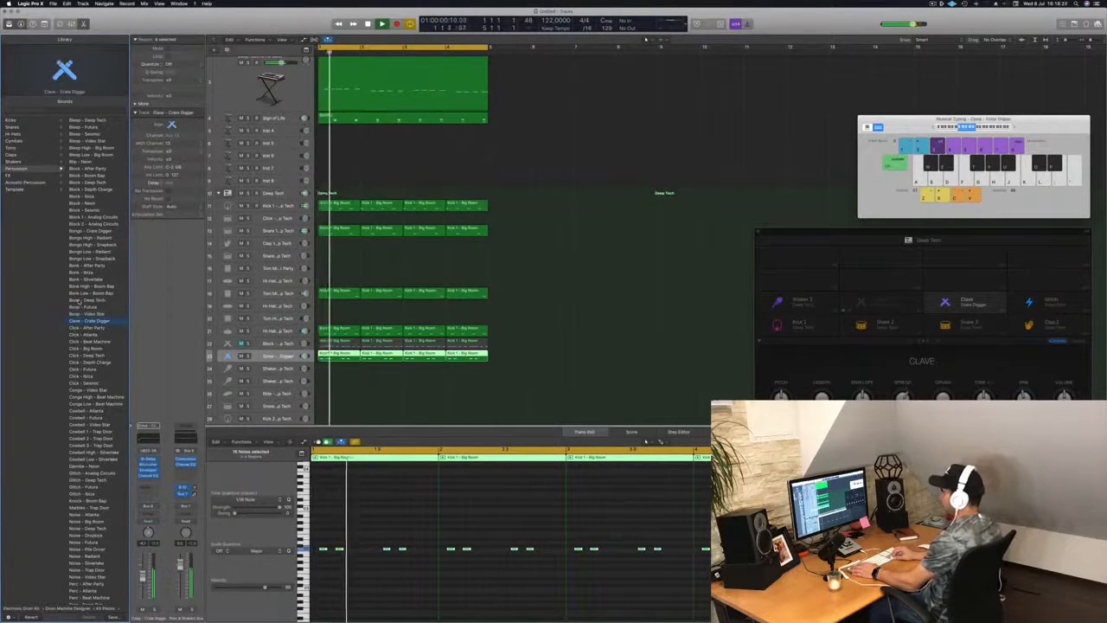
{"action": "key", "text": "Down"}
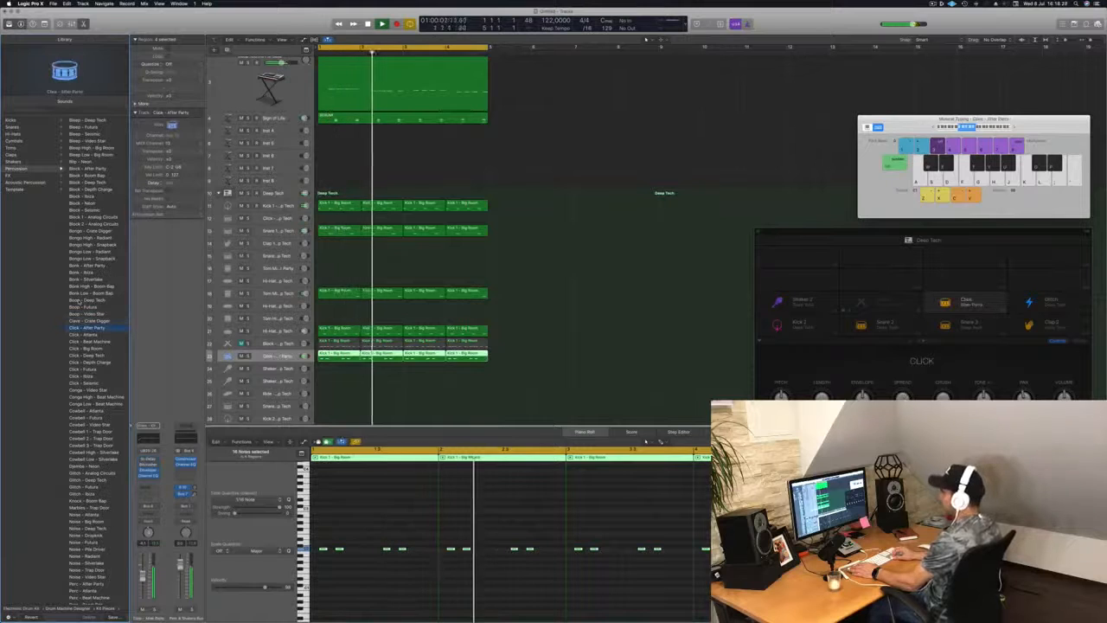
{"action": "key", "text": "Down"}
{"action": "key", "text": "Down"}
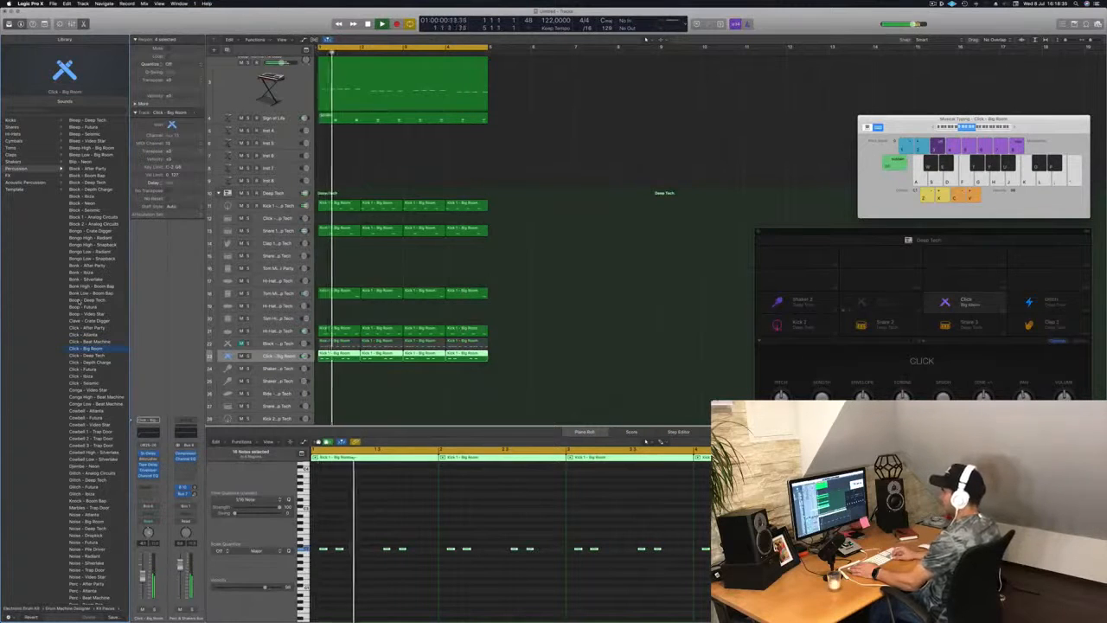
{"action": "key", "text": "Down"}
{"action": "key", "text": "Down"}
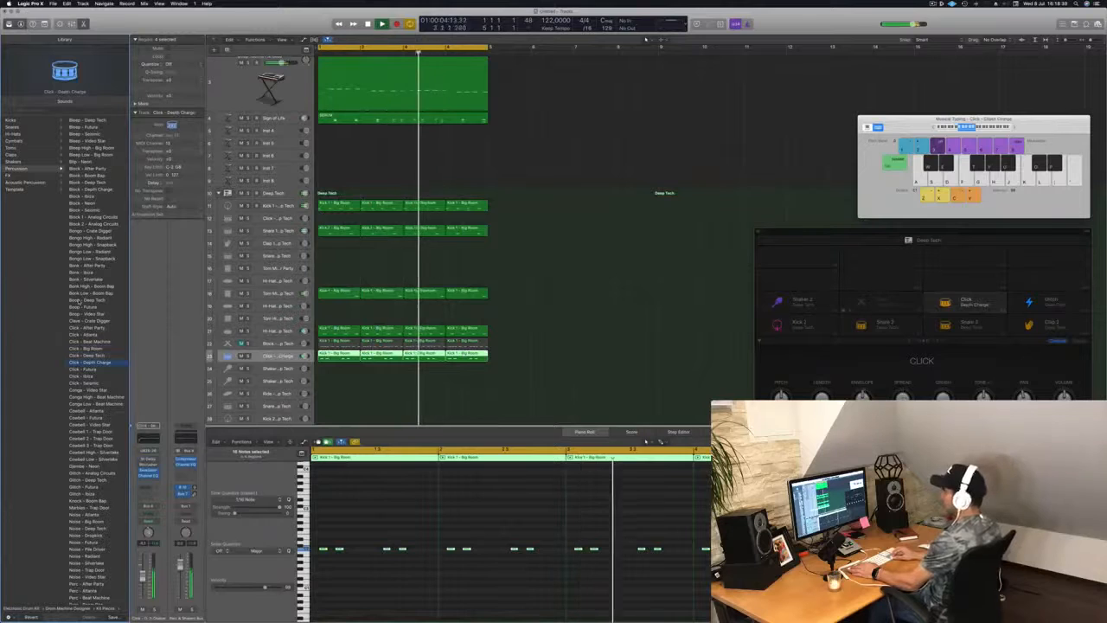
{"action": "key", "text": "Down"}
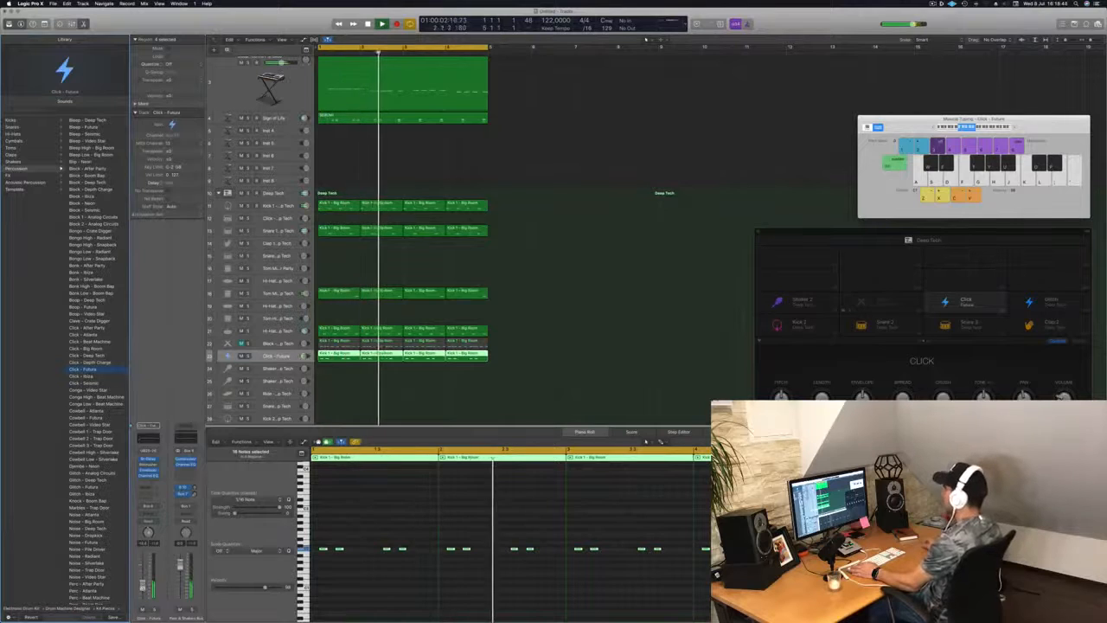
Step: Copy the first one-bar region of the kick track to the Shaker 2 track at bar 1
{"action": "left_click", "coordinate": [404, 393]}
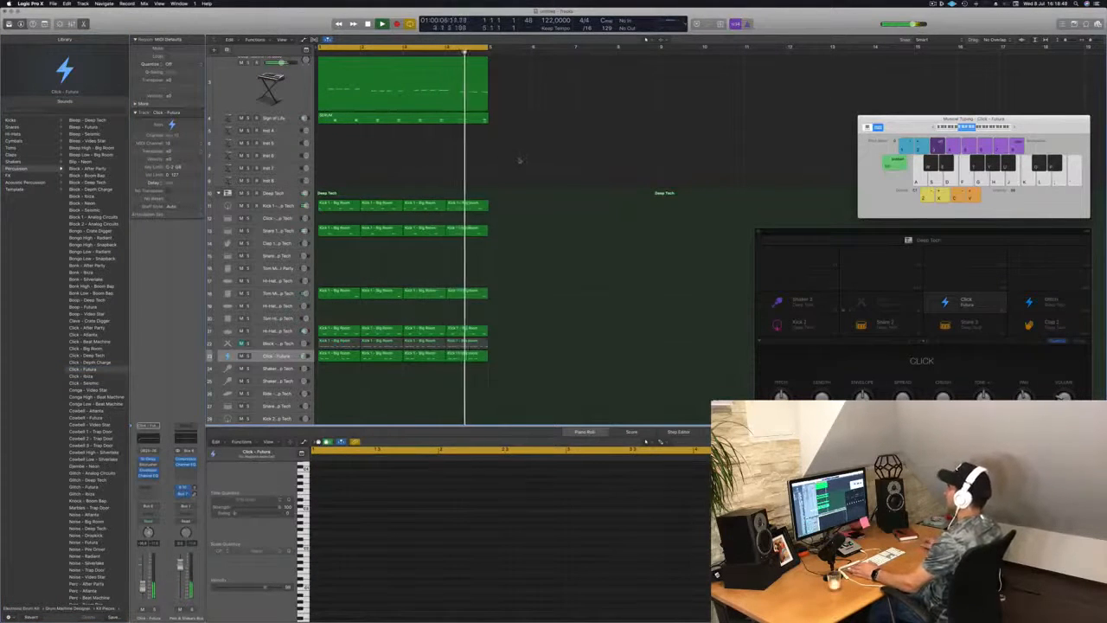
{"action": "scroll", "coordinate": [519, 160], "scroll_direction": "up", "scroll_amount": 2}
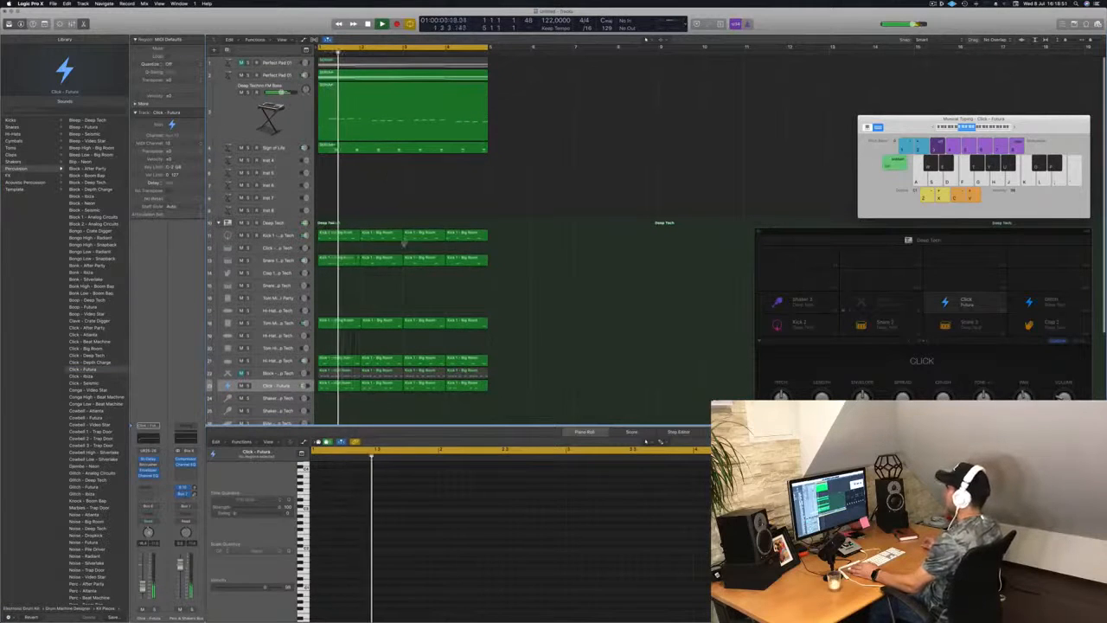
{"action": "scroll", "coordinate": [523, 324], "scroll_direction": "down", "scroll_amount": 5}
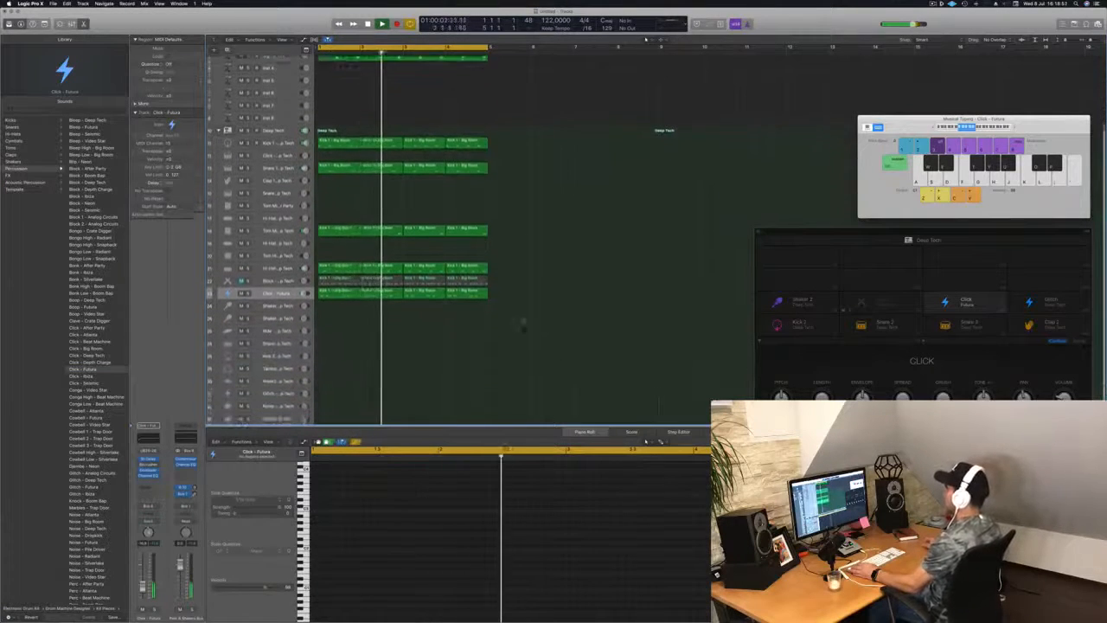
{"action": "scroll", "coordinate": [523, 324], "scroll_direction": "down", "scroll_amount": 1}
{"action": "left_click", "coordinate": [340, 121]}
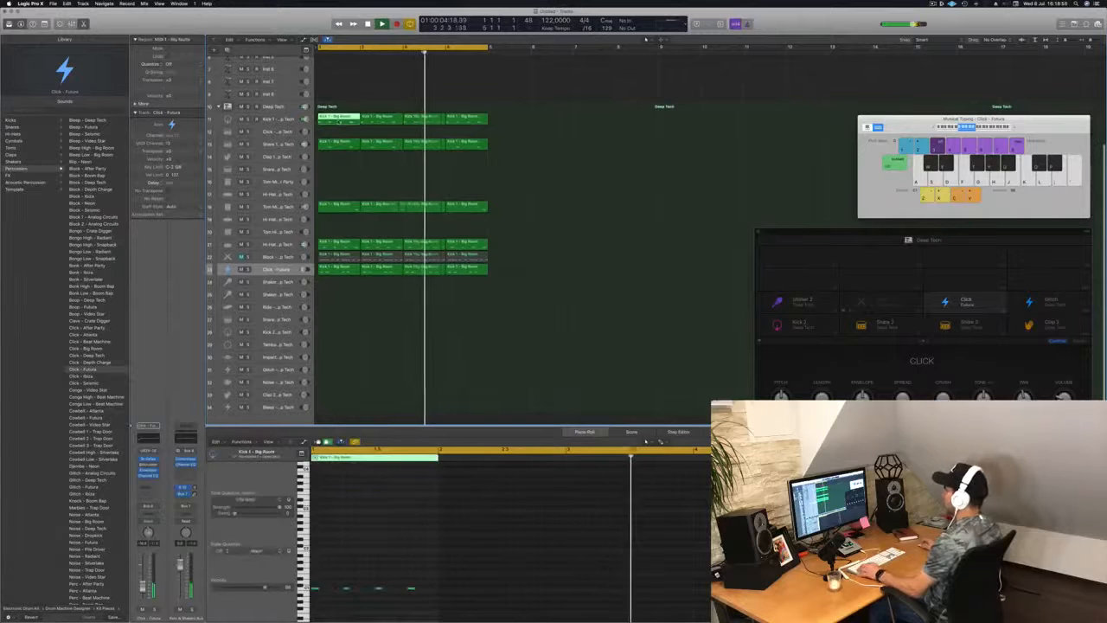
{"action": "left_click_drag", "start_coordinate": [339, 121], "coordinate": [338, 295]}
Step: Raise the pitch of all four notes in the region copied to the Shaker 2 track
{"action": "left_click_drag", "start_coordinate": [426, 576], "coordinate": [299, 600]}
{"action": "key", "text": "alt+Up"}
{"action": "key", "text": "alt+Up"}
{"action": "key", "text": "alt+Up"}
{"action": "key", "text": "alt+Up"}
{"action": "key", "text": "alt+Up"}
{"action": "key", "text": "alt+Up"}
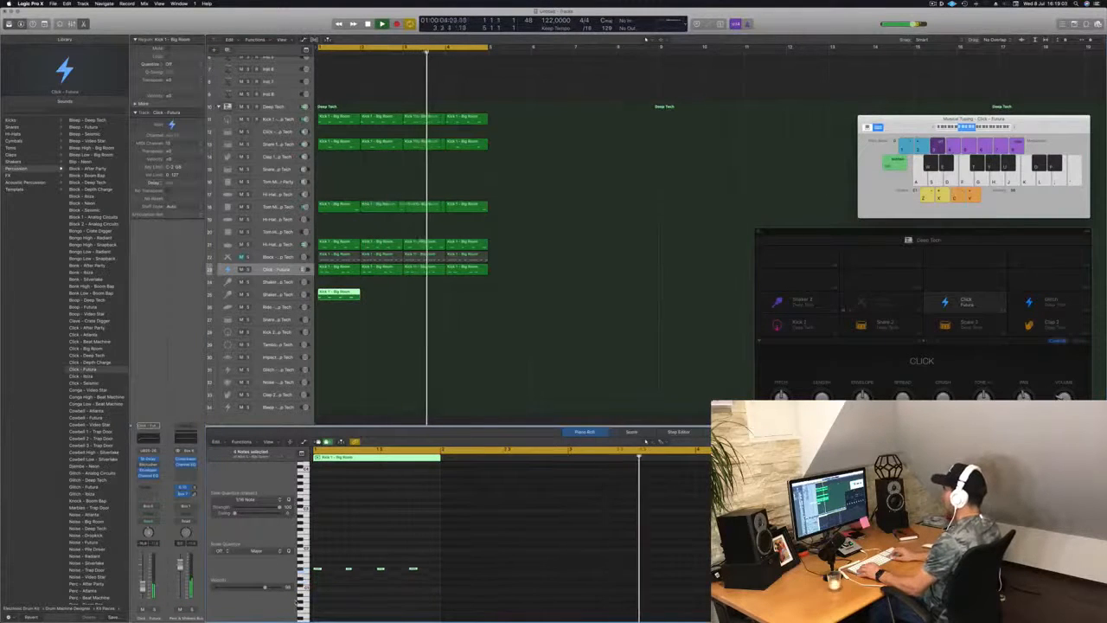
{"action": "key", "text": "alt+Up"}
{"action": "key", "text": "alt+Up"}
{"action": "key", "text": "alt+Up"}
{"action": "key", "text": "alt+Up"}
{"action": "key", "text": "alt+Up"}
{"action": "key", "text": "alt+Up"}
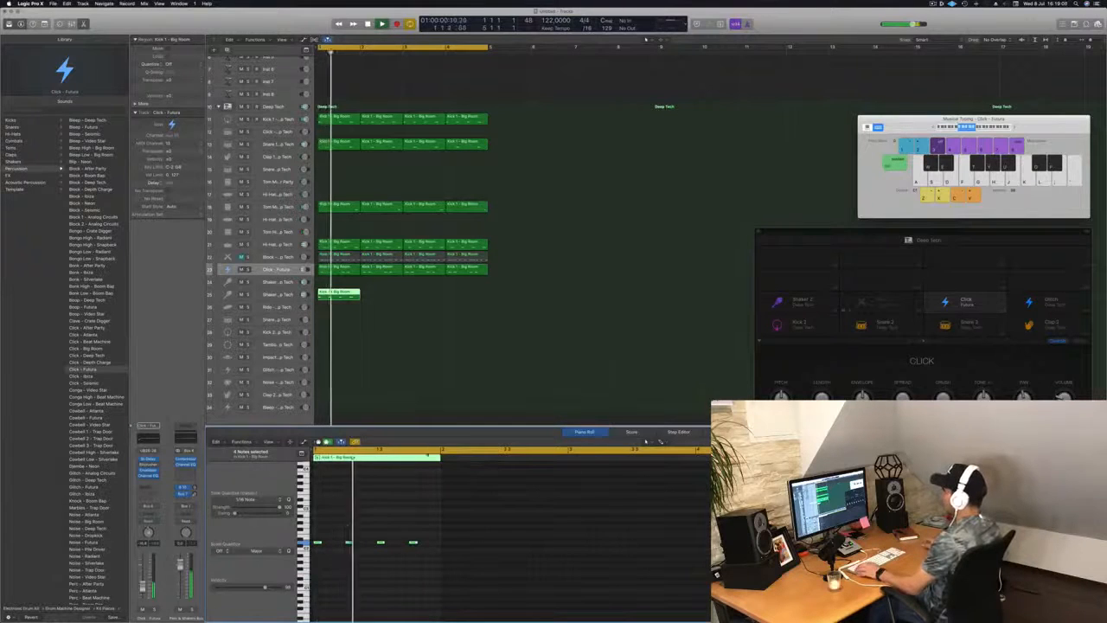
Step: Duplicate the four shaker notes an eighth note later and repeat the one-bar region to fill bars 1 to 4
{"action": "left_click_drag", "start_coordinate": [317, 543], "coordinate": [333, 543]}
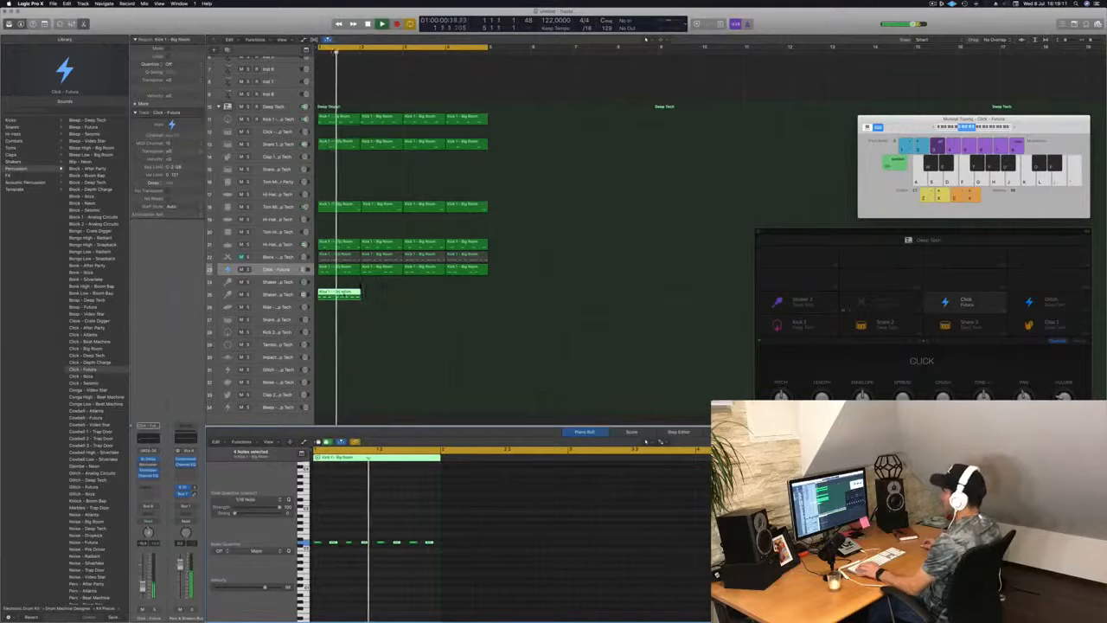
{"action": "left_click_drag", "start_coordinate": [347, 294], "coordinate": [426, 304]}
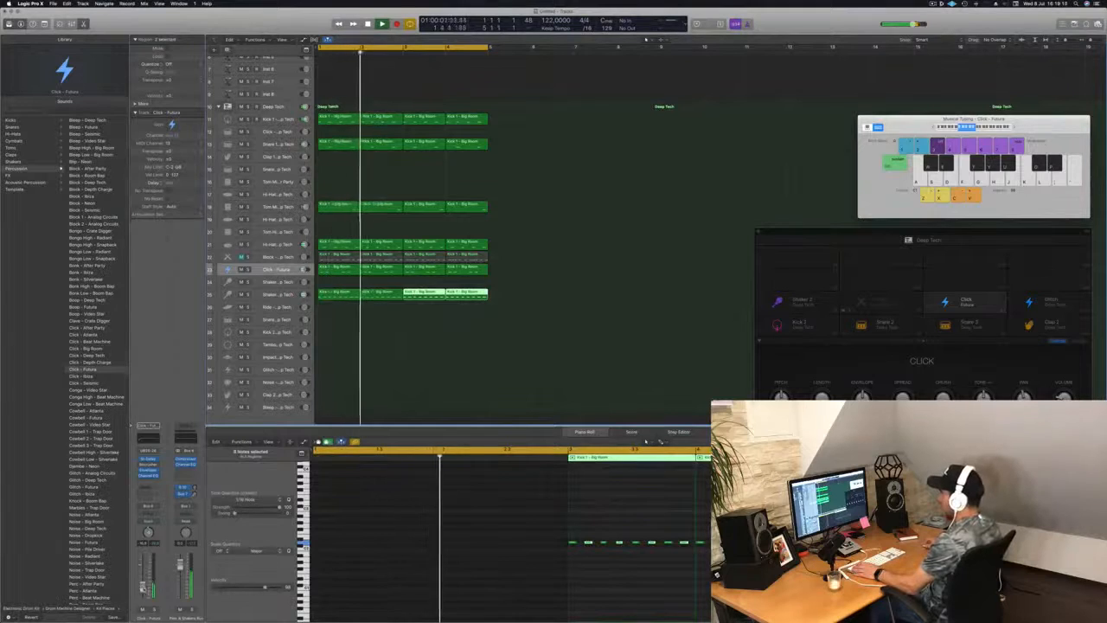
Step: Set the Stereo Delay on the Click - Future track to 100% output mix on both sides and mute the track
{"action": "left_click", "coordinate": [148, 459]}
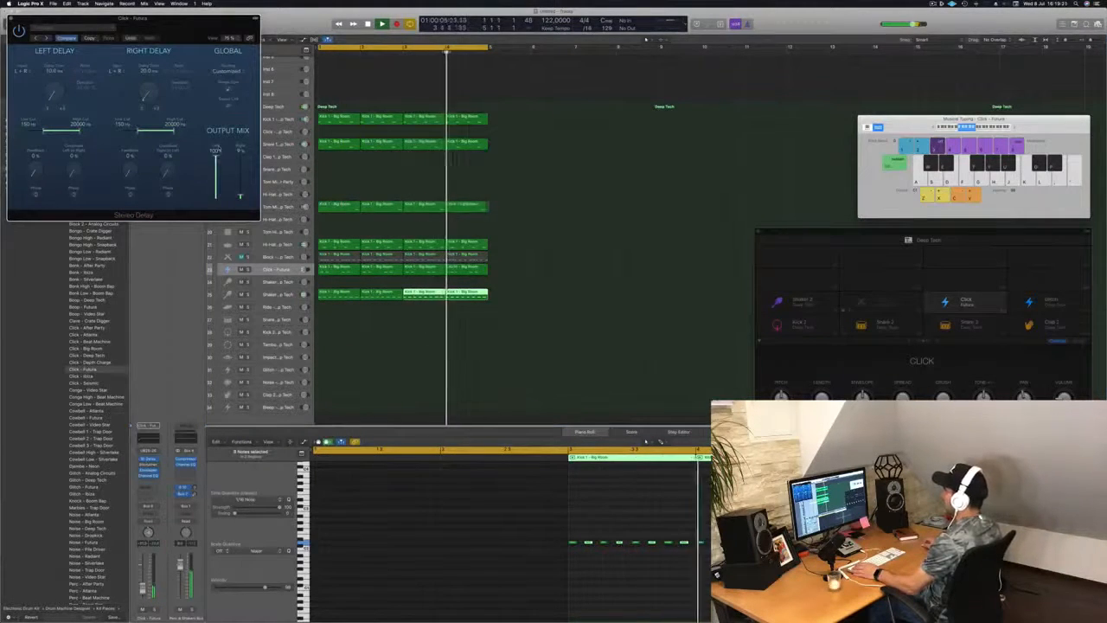
{"action": "left_click_drag", "start_coordinate": [149, 18], "coordinate": [527, 180]}
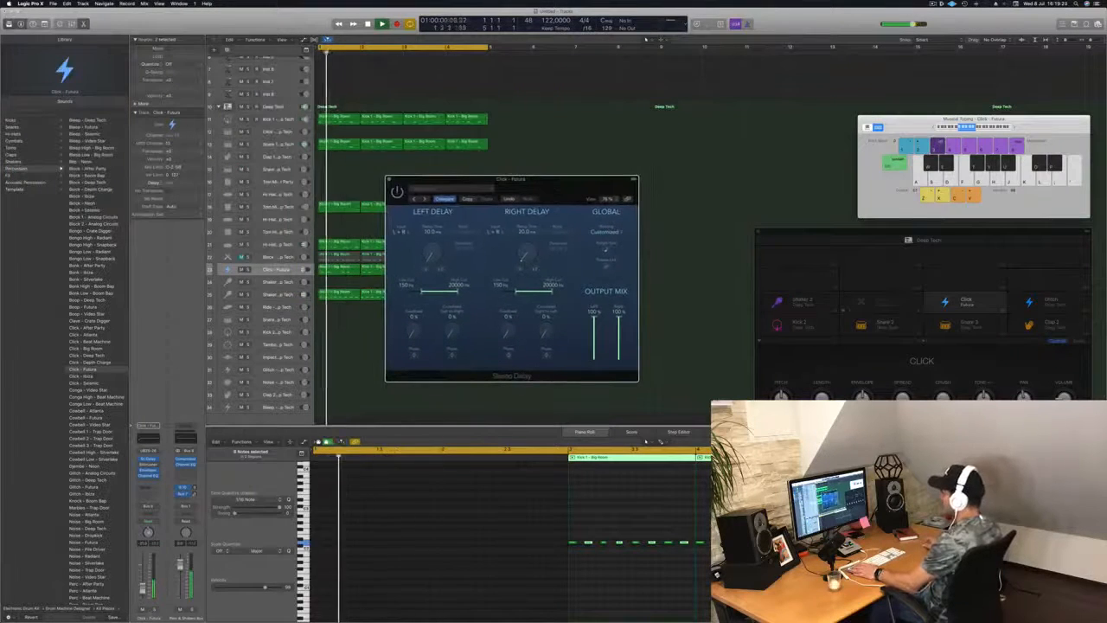
{"action": "left_click", "coordinate": [154, 610]}
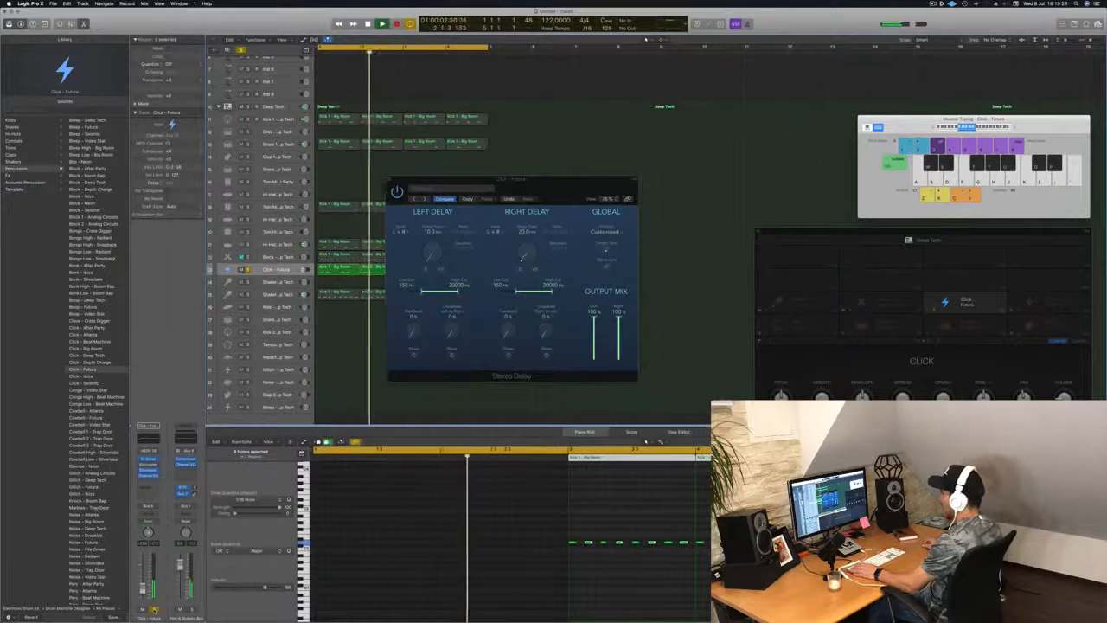
{"action": "left_click", "coordinate": [154, 610]}
{"action": "left_click_drag", "start_coordinate": [542, 184], "coordinate": [722, 190]}
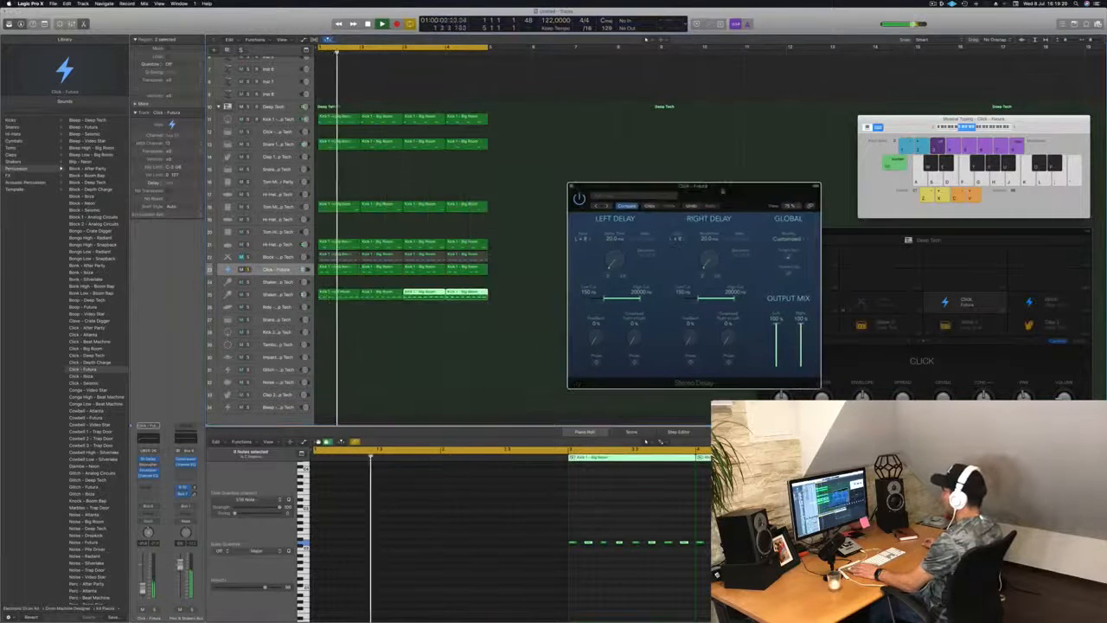
{"action": "left_click", "coordinate": [241, 269]}
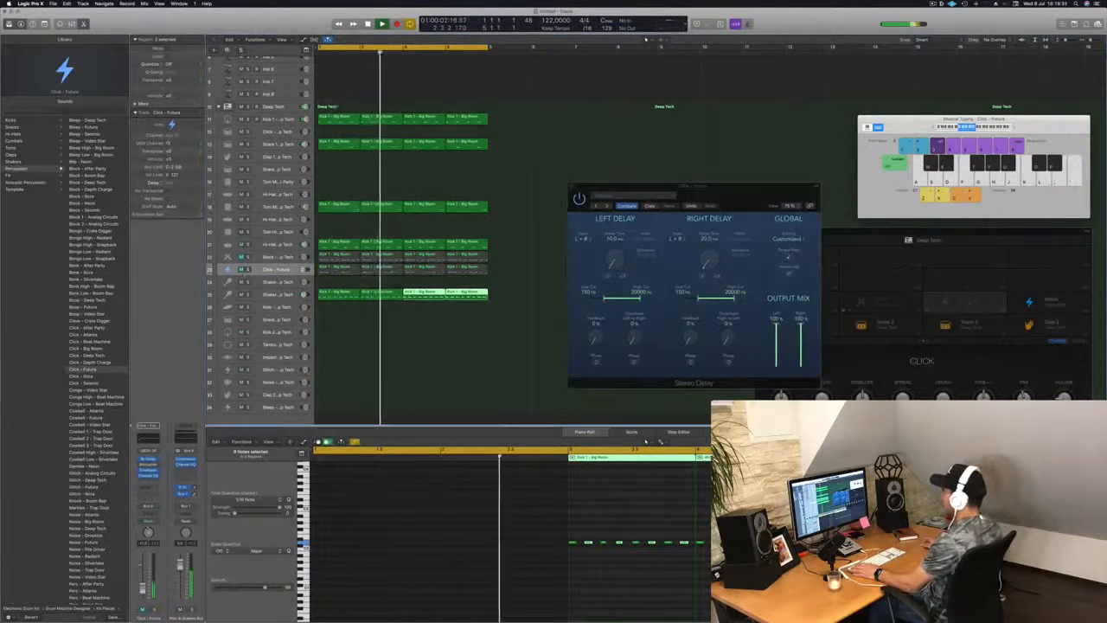
Step: Turn on the Stereo Delay of the Shaker 2 track with 100% output mix on both sides and close both delay windows
{"action": "key", "text": "Down"}
{"action": "key", "text": "Down"}
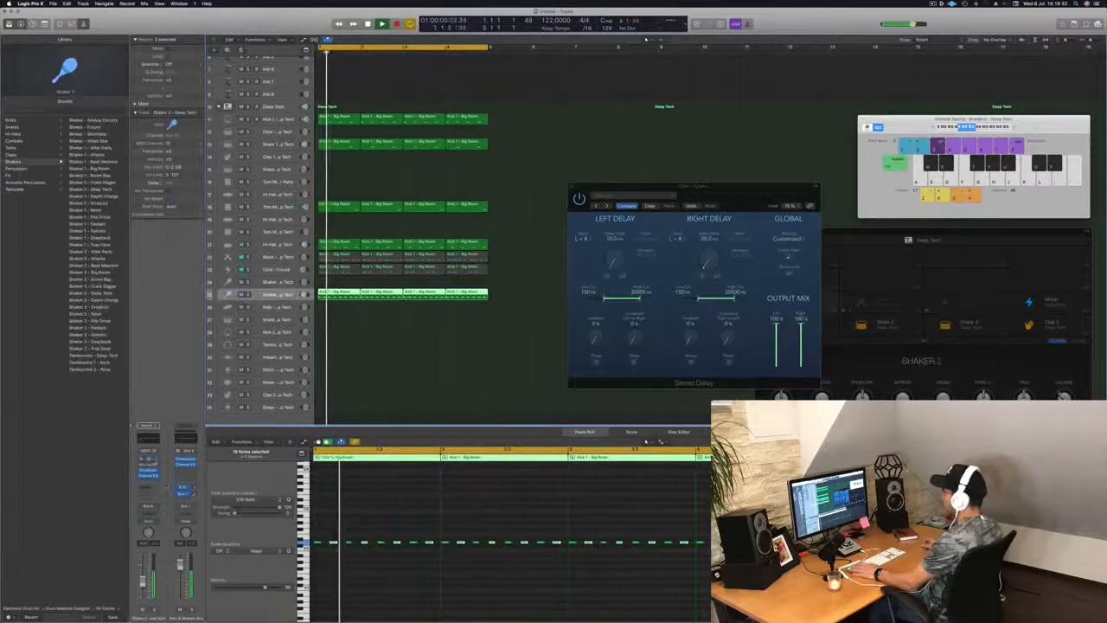
{"action": "left_click", "coordinate": [155, 460]}
{"action": "left_click", "coordinate": [148, 460]}
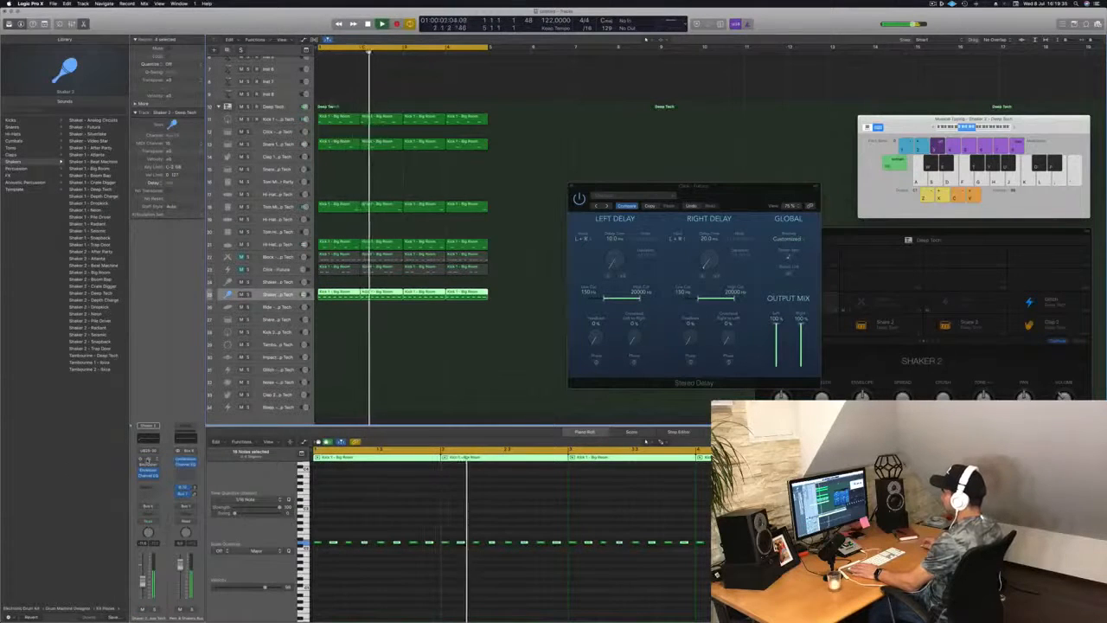
{"action": "left_click_drag", "start_coordinate": [133, 18], "coordinate": [316, 41]}
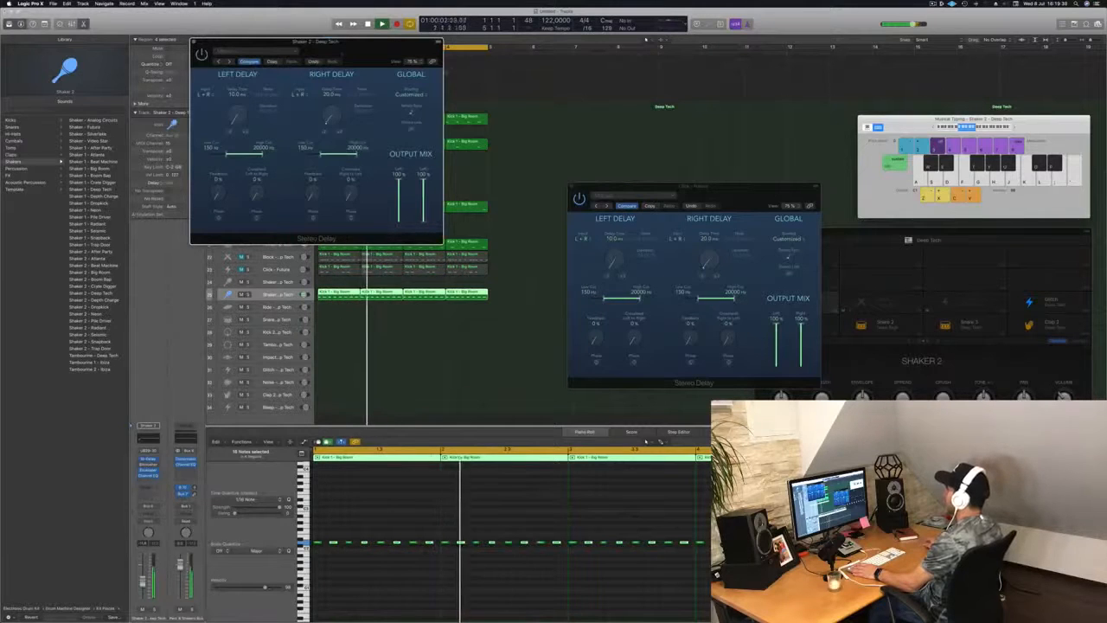
{"action": "left_click_drag", "start_coordinate": [316, 42], "coordinate": [475, 122]}
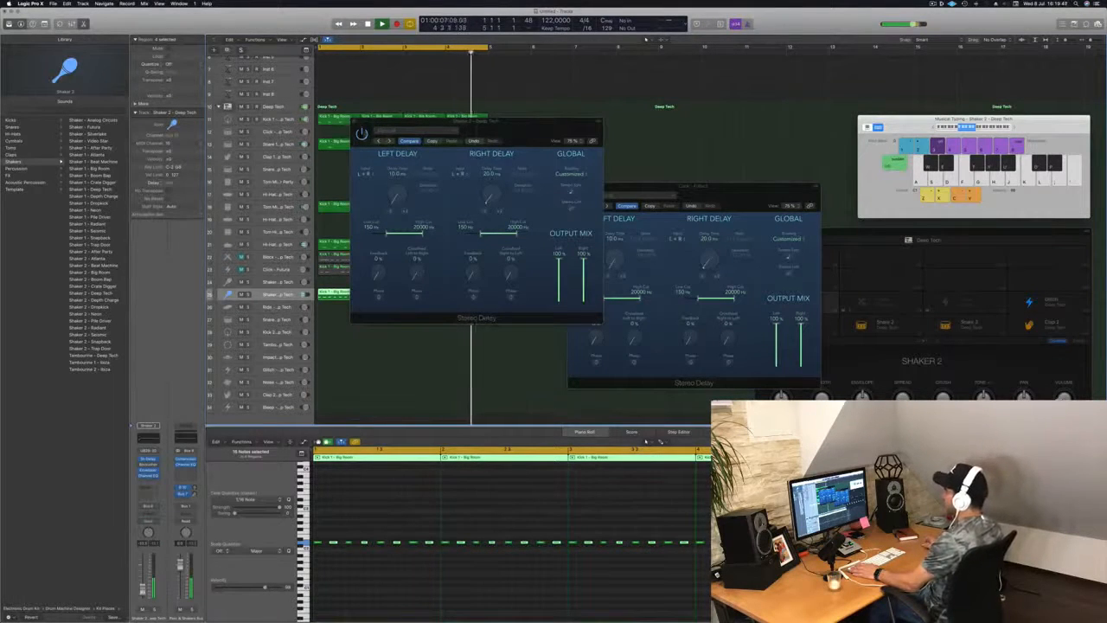
{"action": "left_click", "coordinate": [356, 124]}
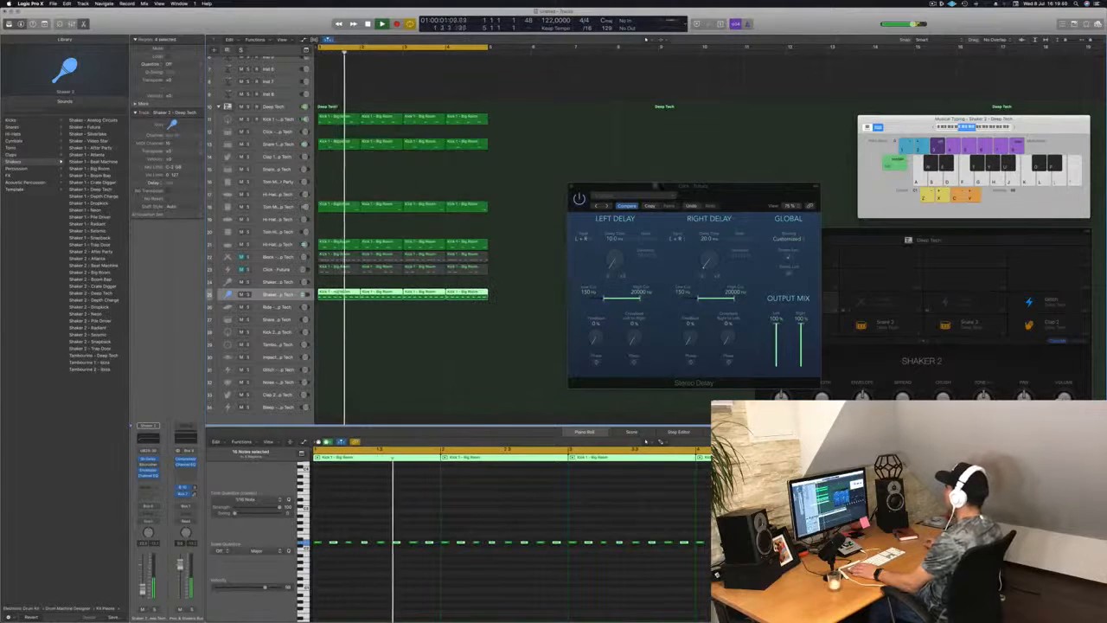
{"action": "left_click_drag", "start_coordinate": [656, 186], "coordinate": [630, 188]}
{"action": "left_click", "coordinate": [546, 188]}
Step: Copy the first one-bar region of the Tom Mid track that already holds a pattern to the Impact track
{"action": "scroll", "coordinate": [538, 260], "scroll_direction": "down", "scroll_amount": 3}
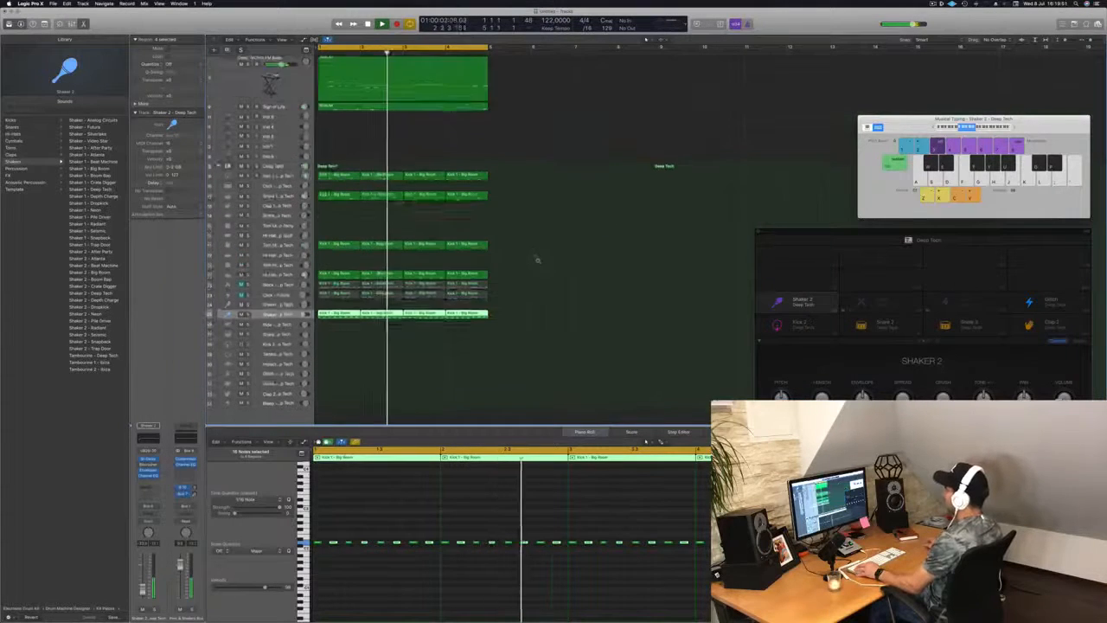
{"action": "scroll", "coordinate": [537, 259], "scroll_direction": "down", "scroll_amount": 5}
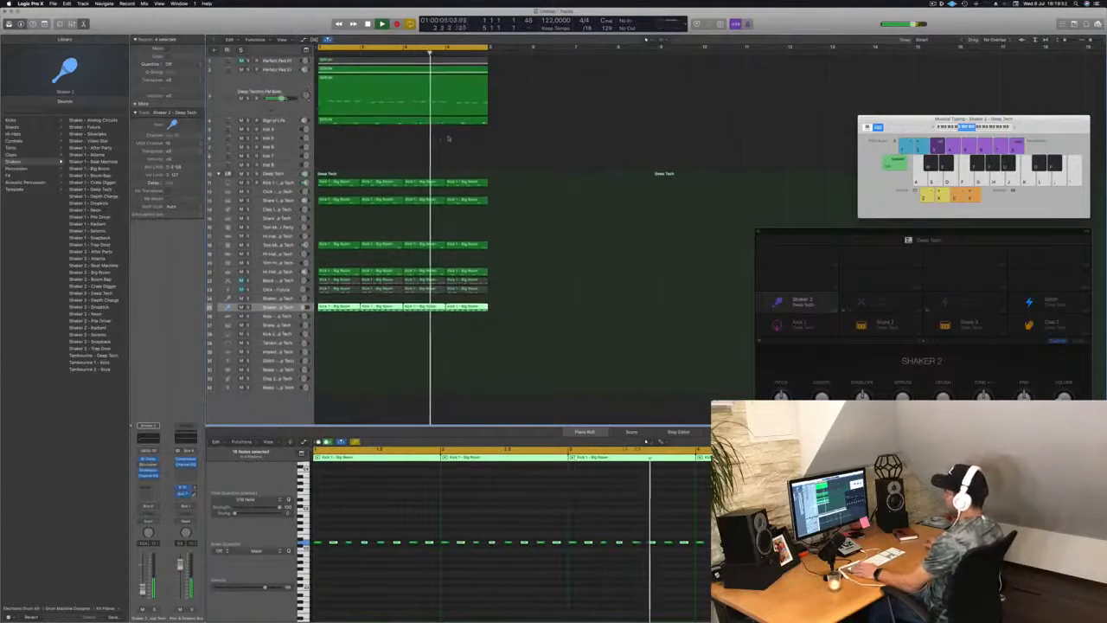
{"action": "left_click", "coordinate": [358, 364]}
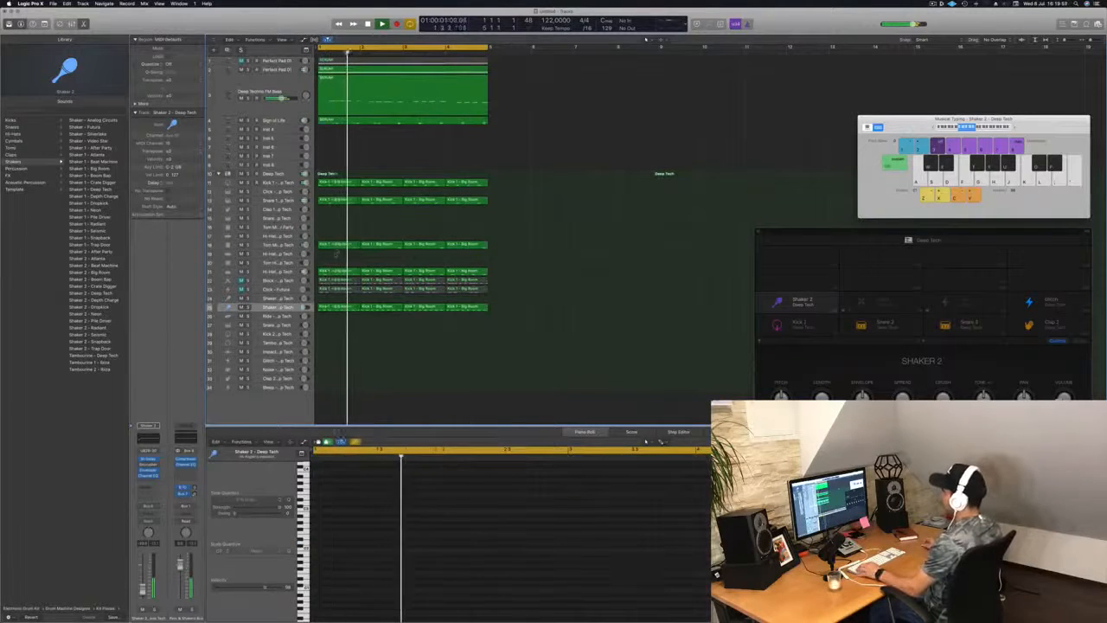
{"action": "left_click_drag", "start_coordinate": [338, 245], "coordinate": [328, 350]}
Step: Select the single note in the Impact region and raise its pitch
{"action": "left_click_drag", "start_coordinate": [374, 544], "coordinate": [487, 590]}
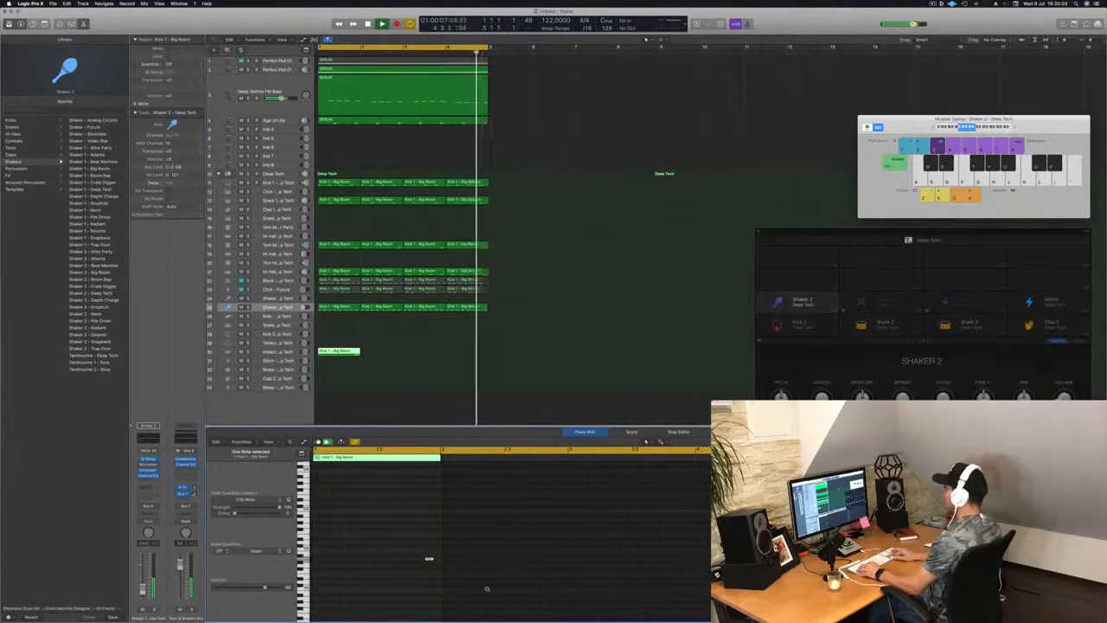
{"action": "key", "text": "alt+Up"}
{"action": "key", "text": "alt+Up"}
{"action": "key", "text": "alt+Up"}
{"action": "key", "text": "alt+Up"}
{"action": "key", "text": "alt+Up"}
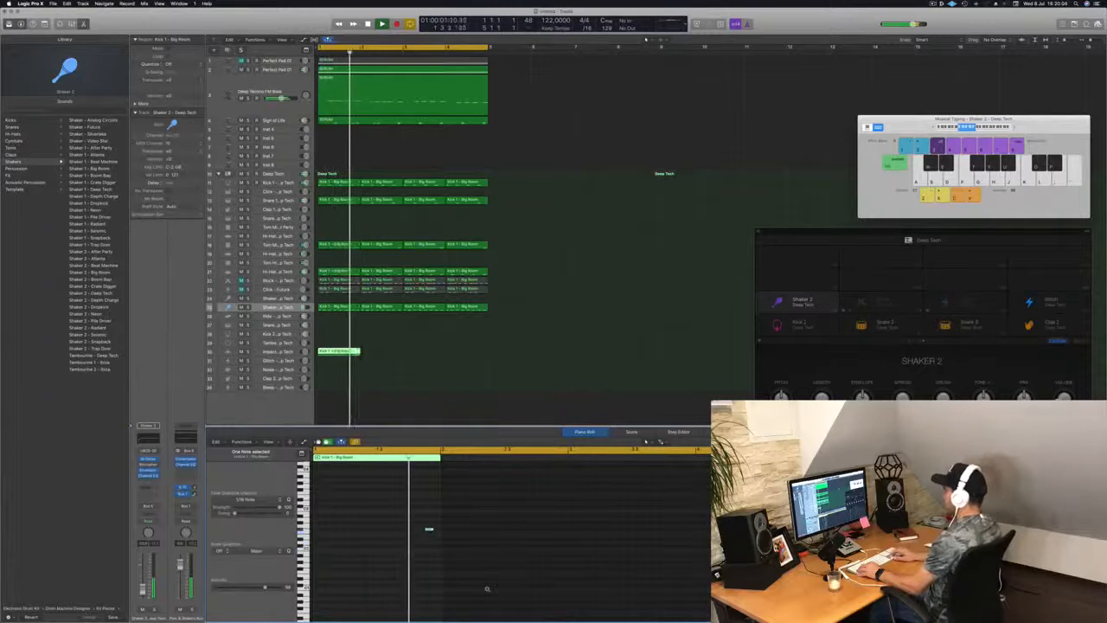
Step: Shift the Impact note earlier toward the first half of the bar and raise its pitch further
{"action": "key", "text": "alt+Left"}
{"action": "key", "text": "alt+Left"}
{"action": "key", "text": "alt+Left"}
{"action": "key", "text": "alt+Left"}
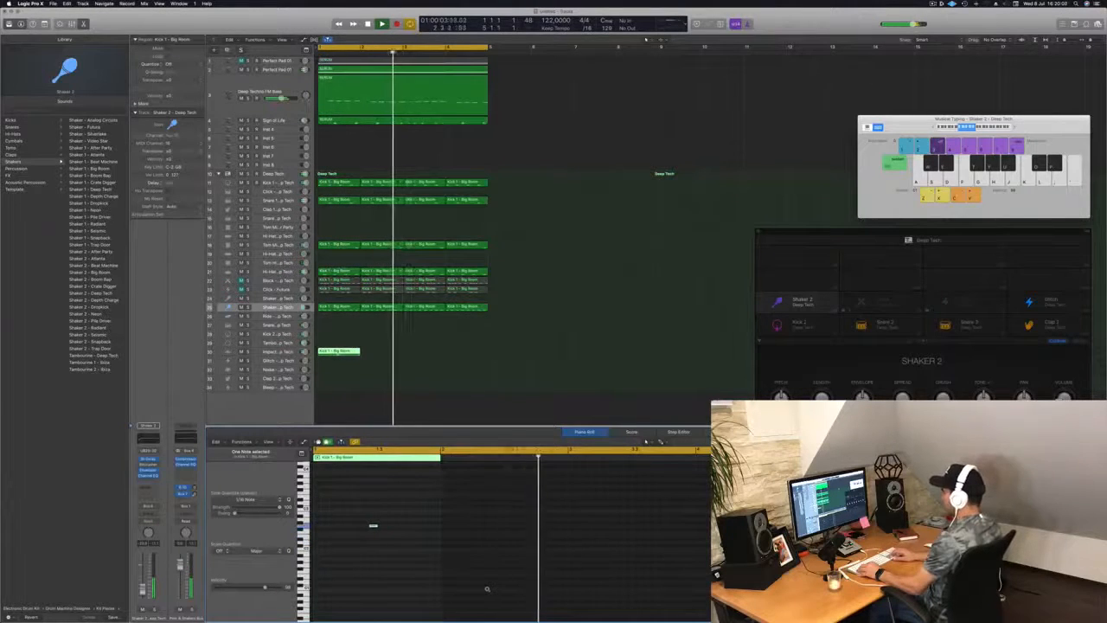
{"action": "key", "text": "alt+Up"}
{"action": "key", "text": "alt+Up"}
{"action": "key", "text": "alt+Up"}
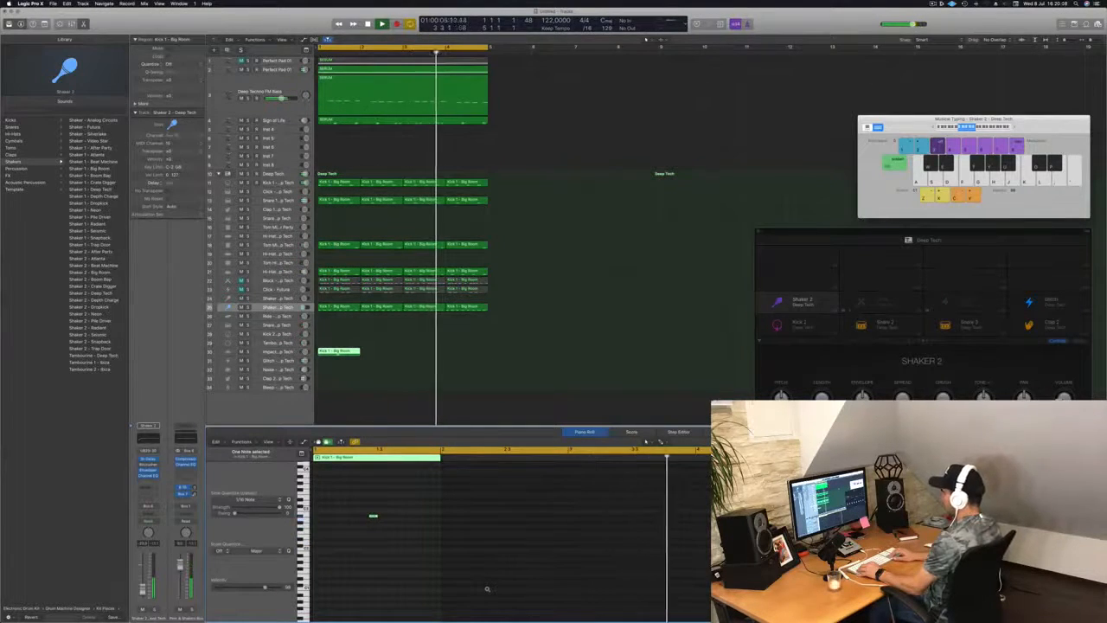
{"action": "key", "text": "alt+Left"}
{"action": "key", "text": "alt+Left"}
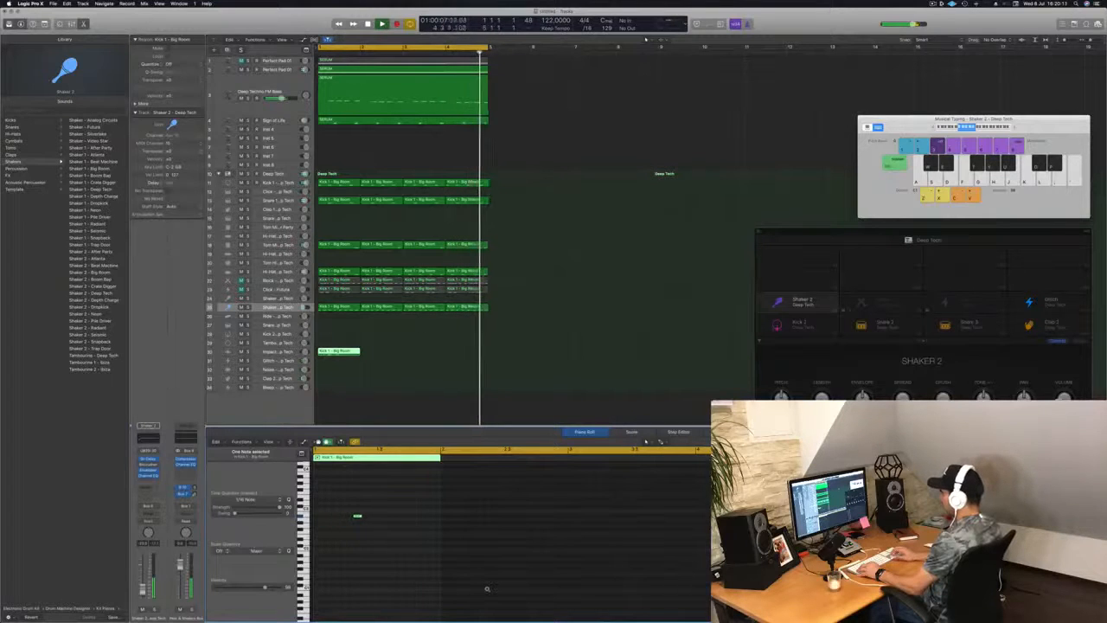
Step: Move the Impact note later again, to its original position near the end of the bar
{"action": "key", "text": "alt+Right"}
{"action": "key", "text": "alt+Right"}
{"action": "key", "text": "alt+Right"}
{"action": "key", "text": "alt+Right"}
{"action": "key", "text": "alt+Right"}
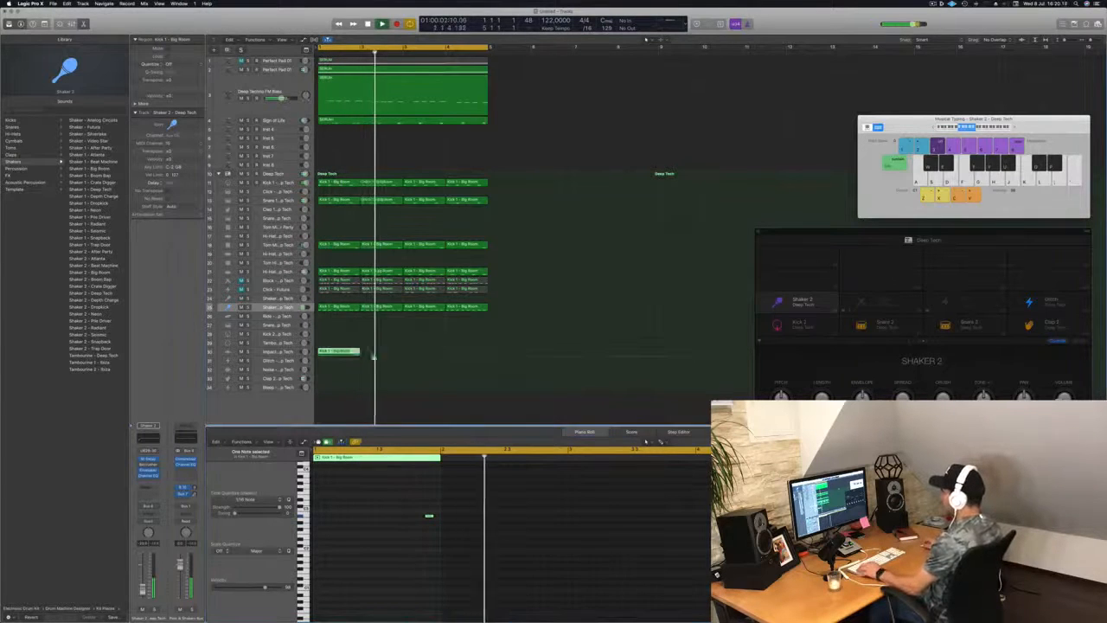
Step: Copy the Impact region across all four bars and move the four regions to the Clap 2 track
{"action": "left_click_drag", "start_coordinate": [346, 351], "coordinate": [423, 363]}
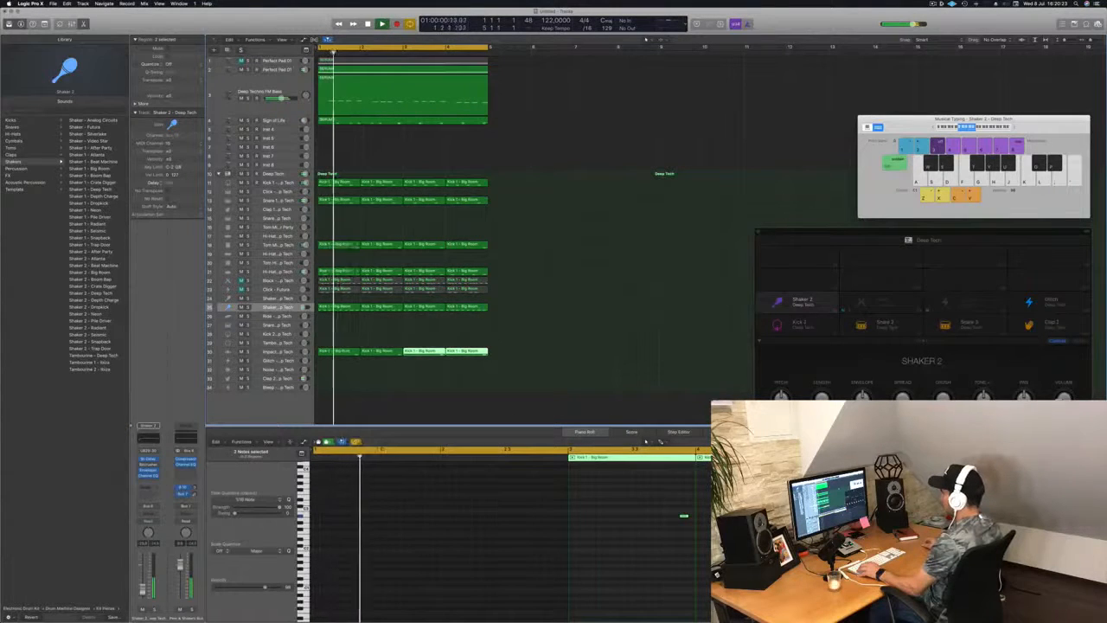
{"action": "left_click_drag", "start_coordinate": [584, 378], "coordinate": [349, 378]}
{"action": "left_click", "coordinate": [376, 350]}
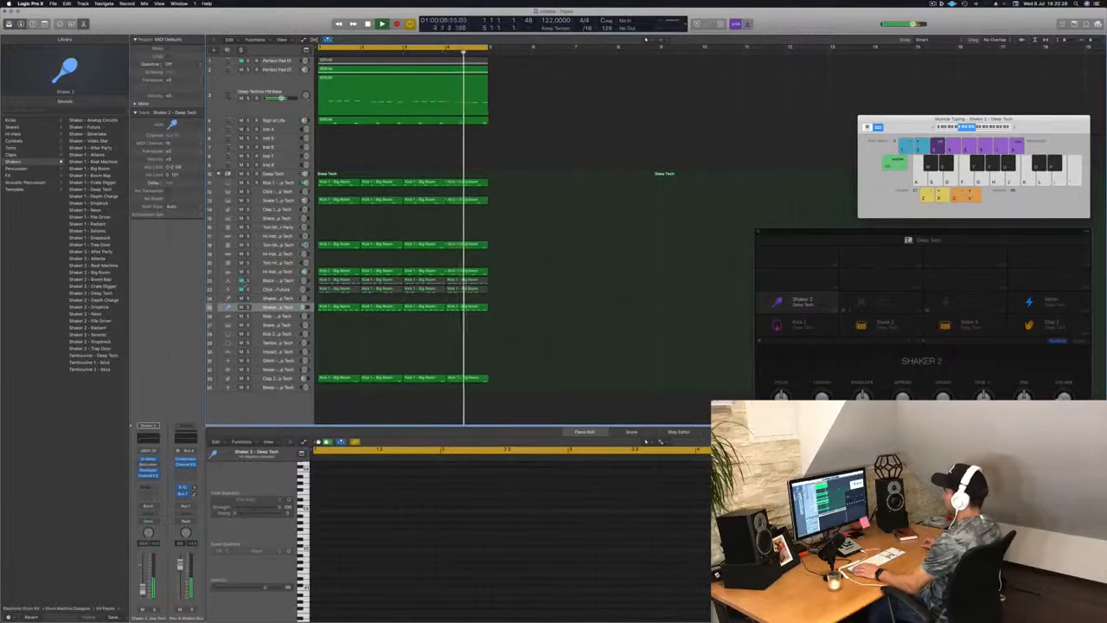
Step: Listen to the Block track in the loop, mute it again, and check the Shaker 2 track from the loop start
{"action": "left_click", "coordinate": [268, 281]}
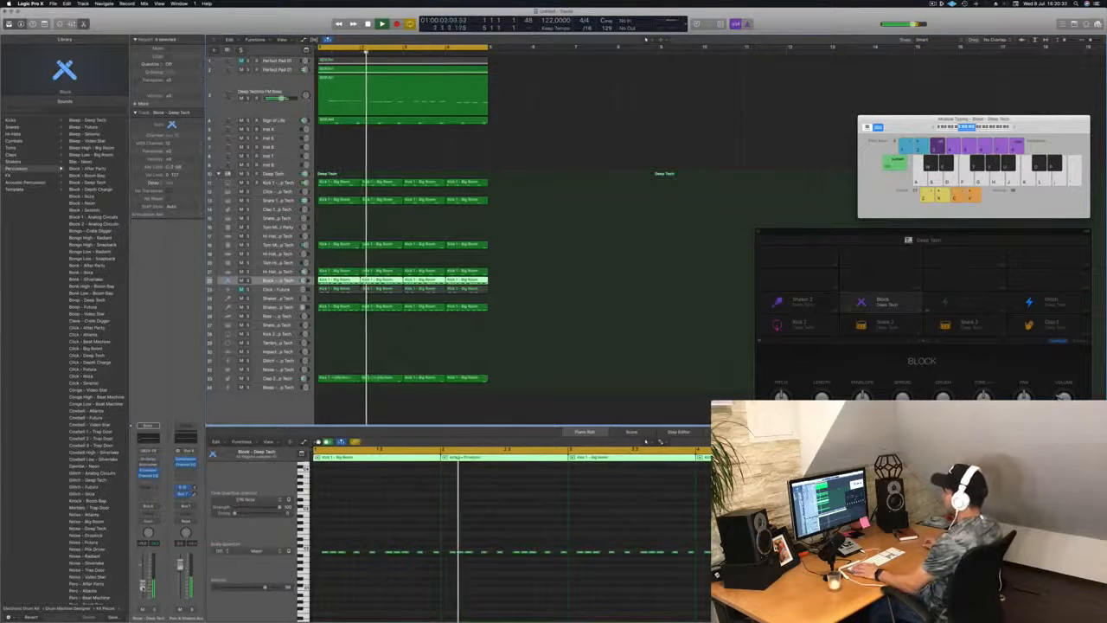
{"action": "left_click", "coordinate": [565, 316]}
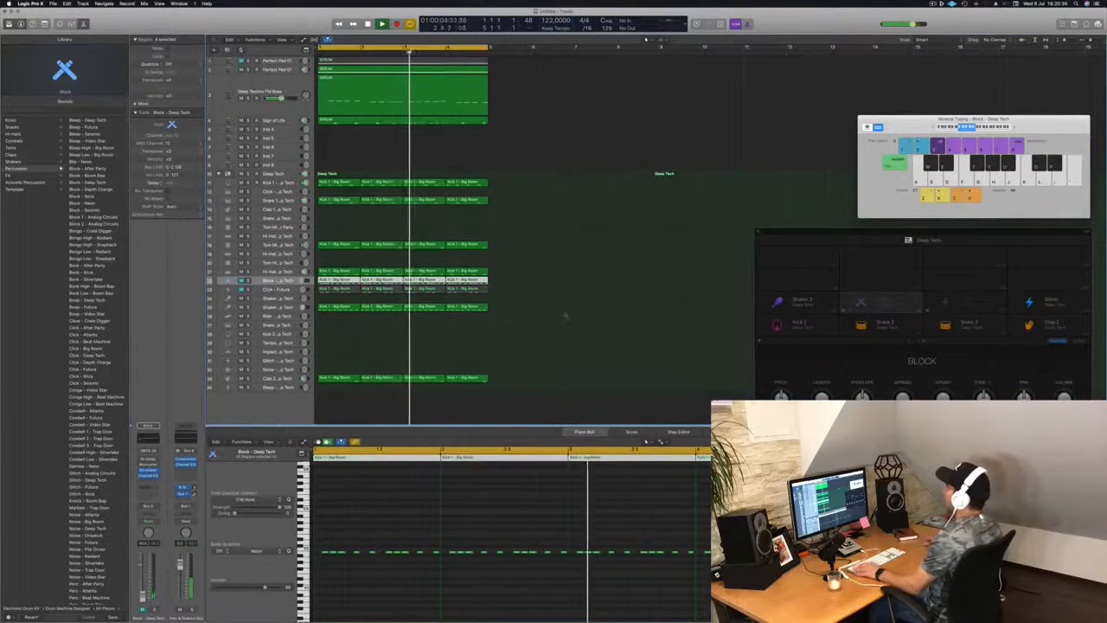
{"action": "key", "text": "Return"}
{"action": "left_click", "coordinate": [263, 308]}
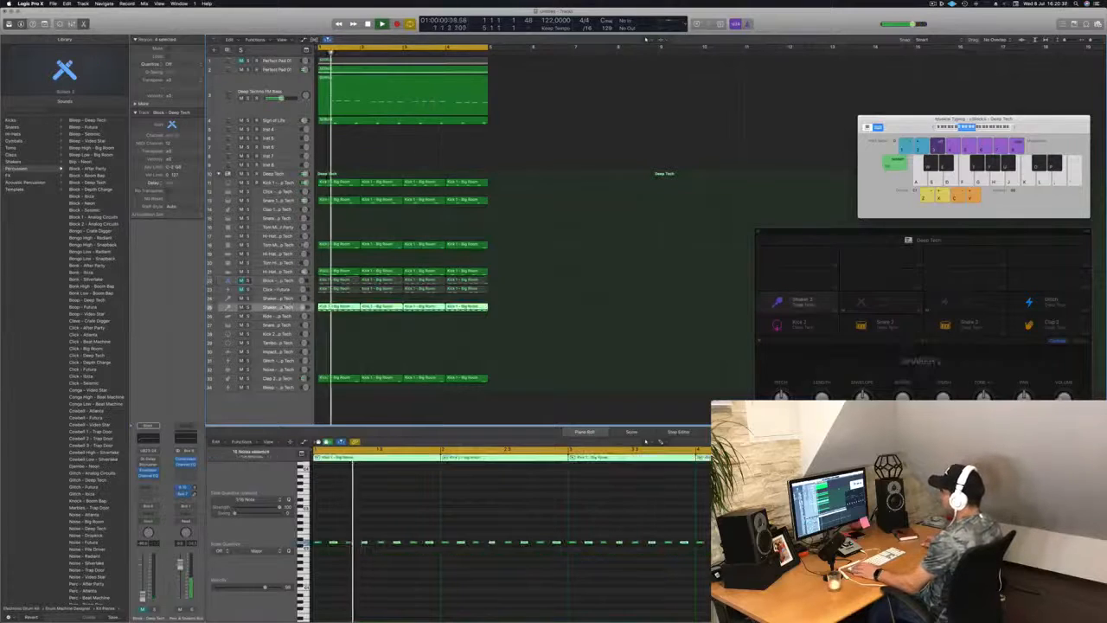
{"action": "key", "text": "Return"}
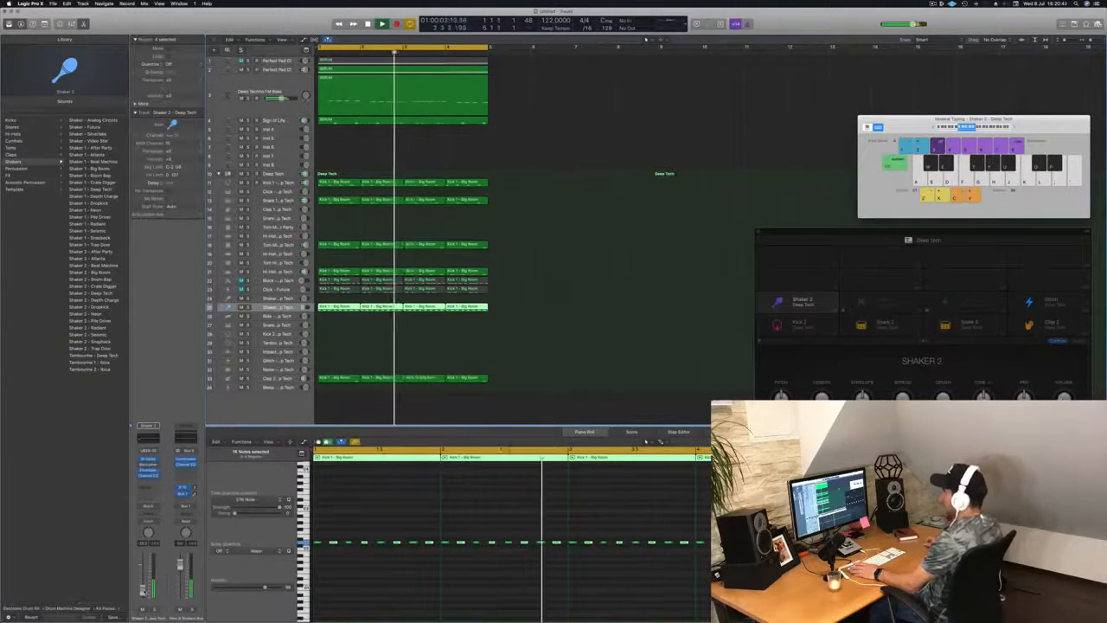
{"action": "key", "text": "Return"}
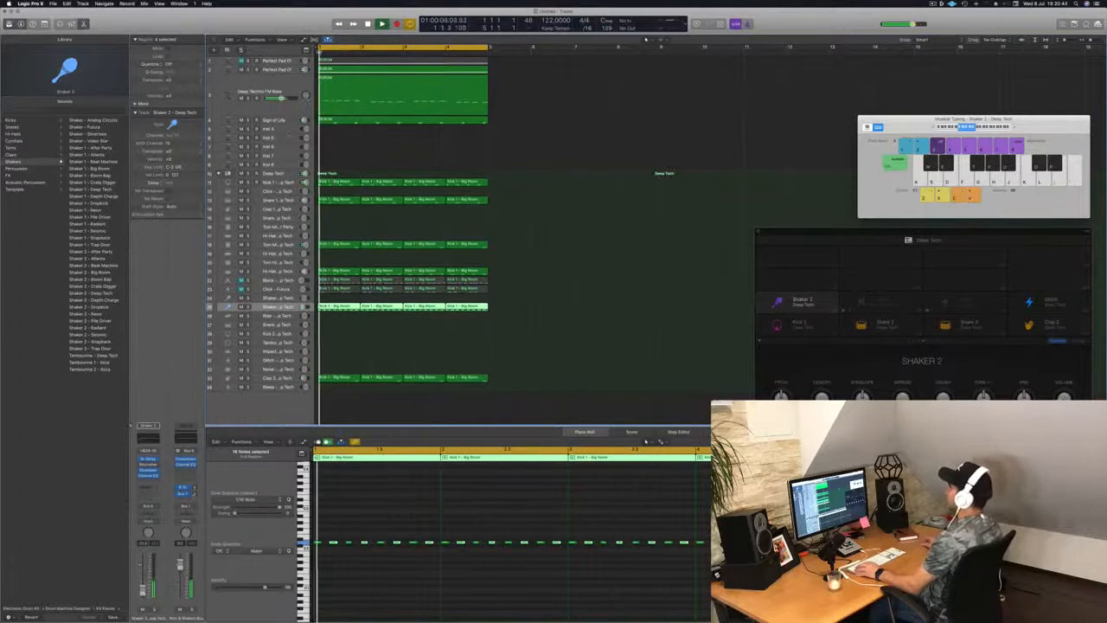
Step: Select the Inst 4 track and repeat all regions of the four-bar loop until they reach bar 17
{"action": "left_click", "coordinate": [288, 131]}
{"action": "key", "text": "Return"}
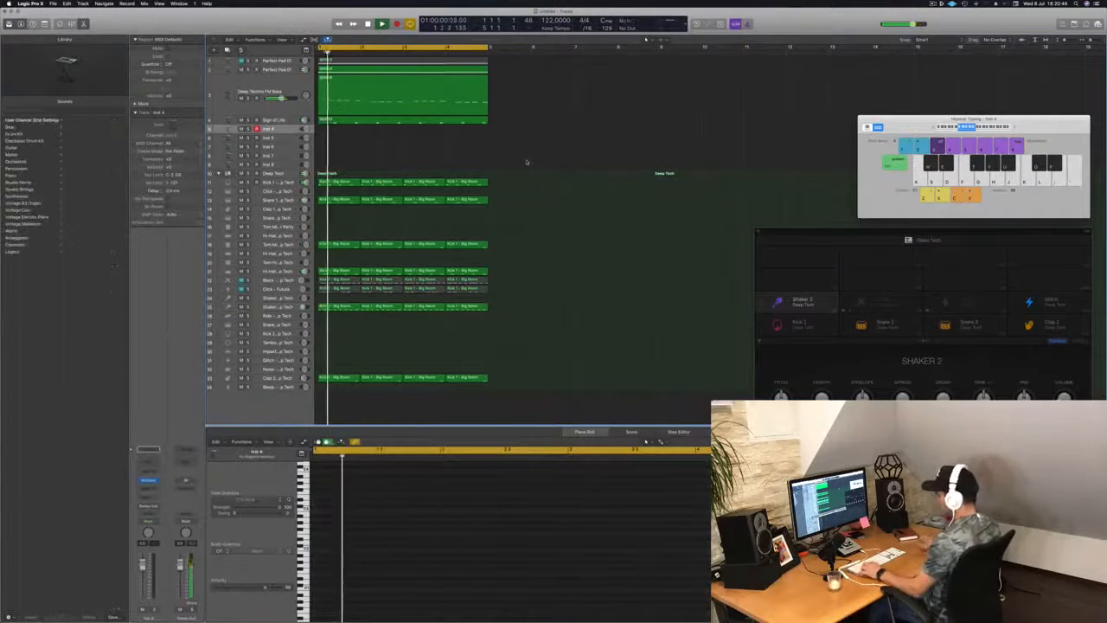
{"action": "key", "text": "super+r"}
{"action": "key", "text": "super+r"}
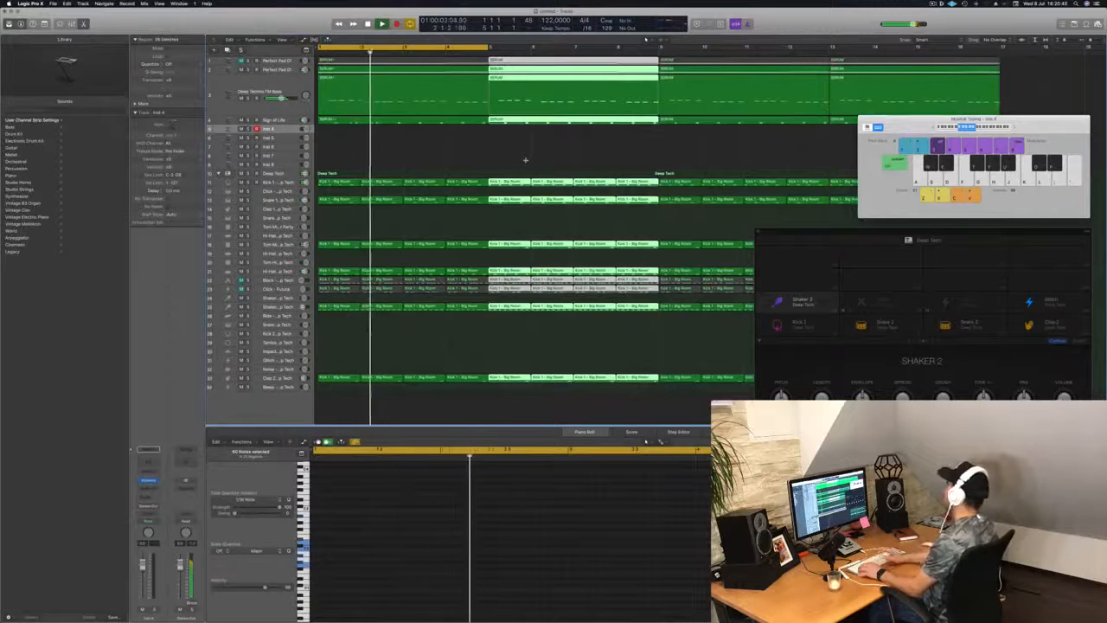
Step: Extend the cycle range to 16 bars, ending at bar 17, and deselect the repeated regions
{"action": "scroll", "coordinate": [482, 155], "scroll_direction": "down", "scroll_amount": 10}
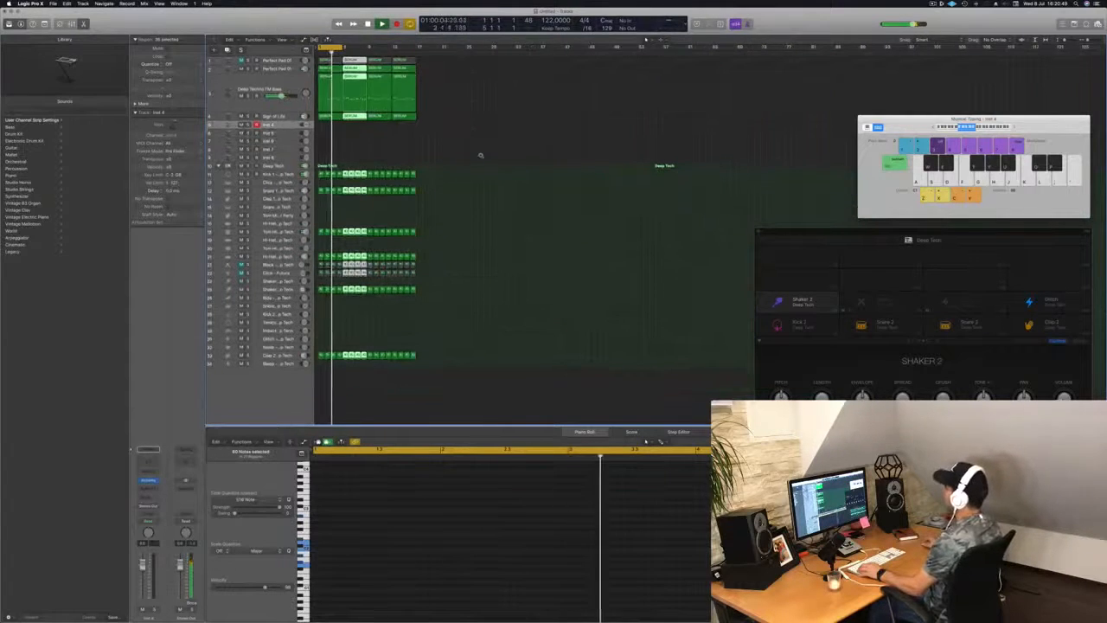
{"action": "scroll", "coordinate": [391, 68], "scroll_direction": "up", "scroll_amount": 2}
{"action": "left_click_drag", "start_coordinate": [337, 48], "coordinate": [445, 48]}
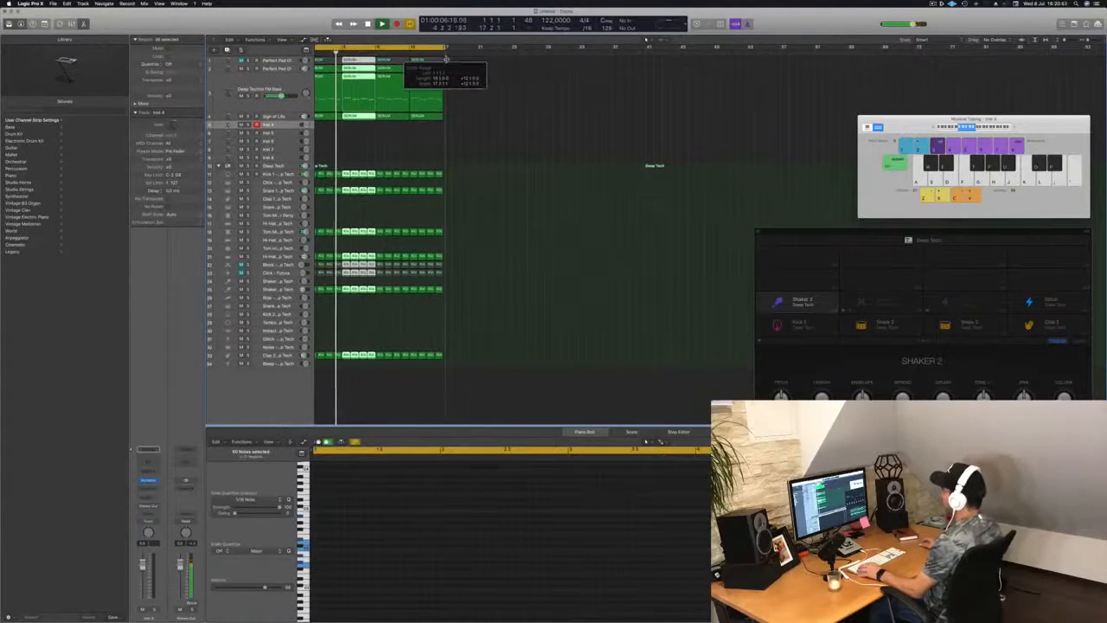
{"action": "scroll", "coordinate": [450, 143], "scroll_direction": "up", "scroll_amount": 3}
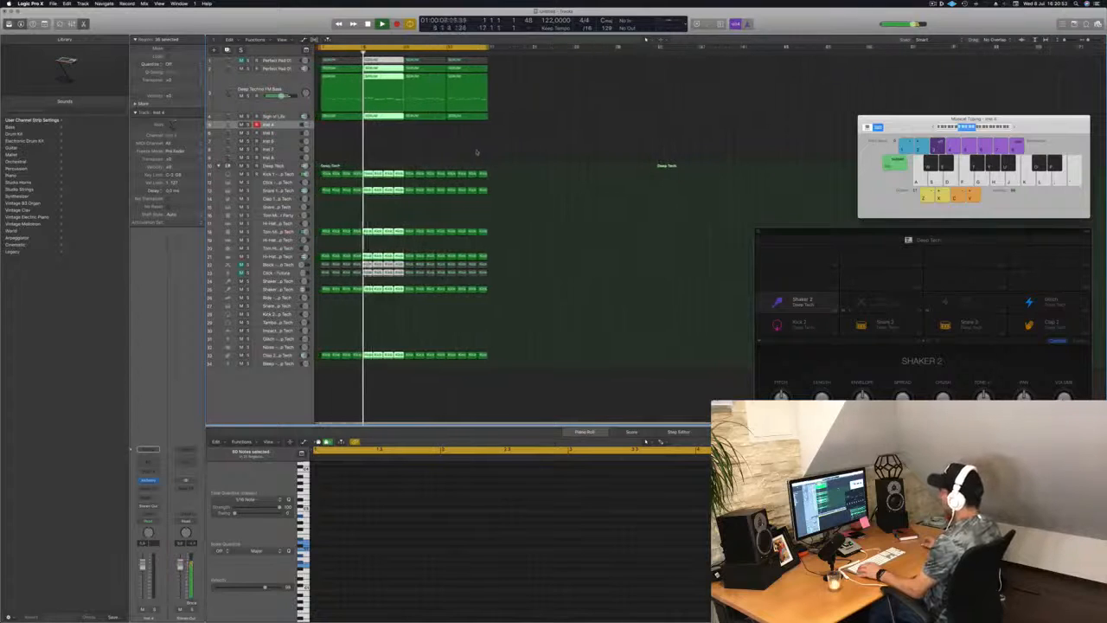
{"action": "left_click", "coordinate": [424, 151]}
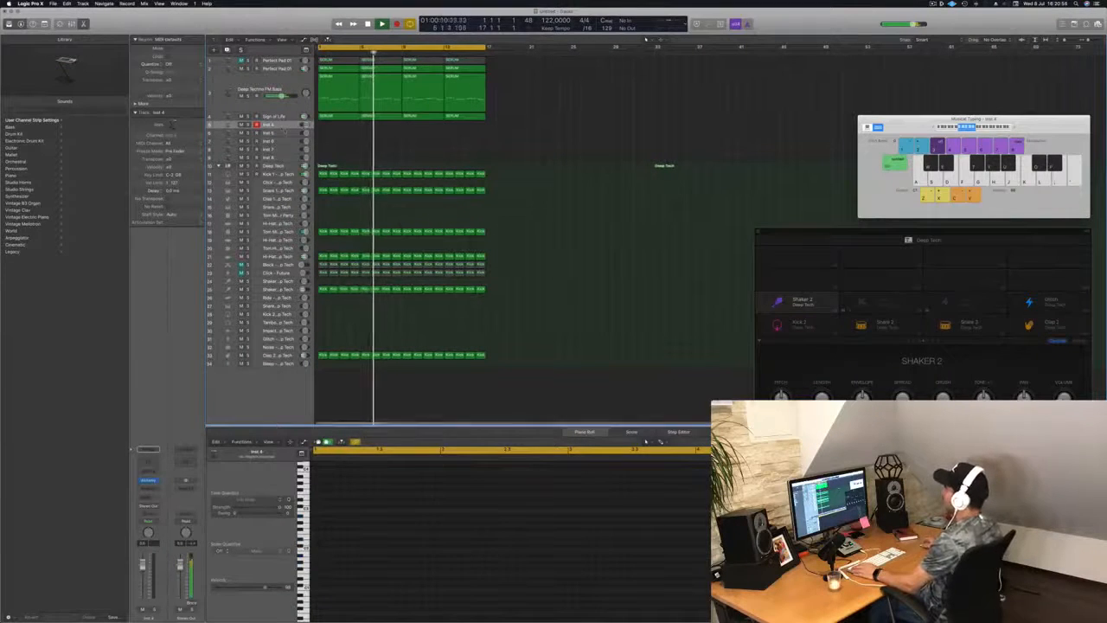
Step: Enlarge the Inst 4 track vertically and add a send to Bus 3 on its channel
{"action": "key", "text": "ctrl+z"}
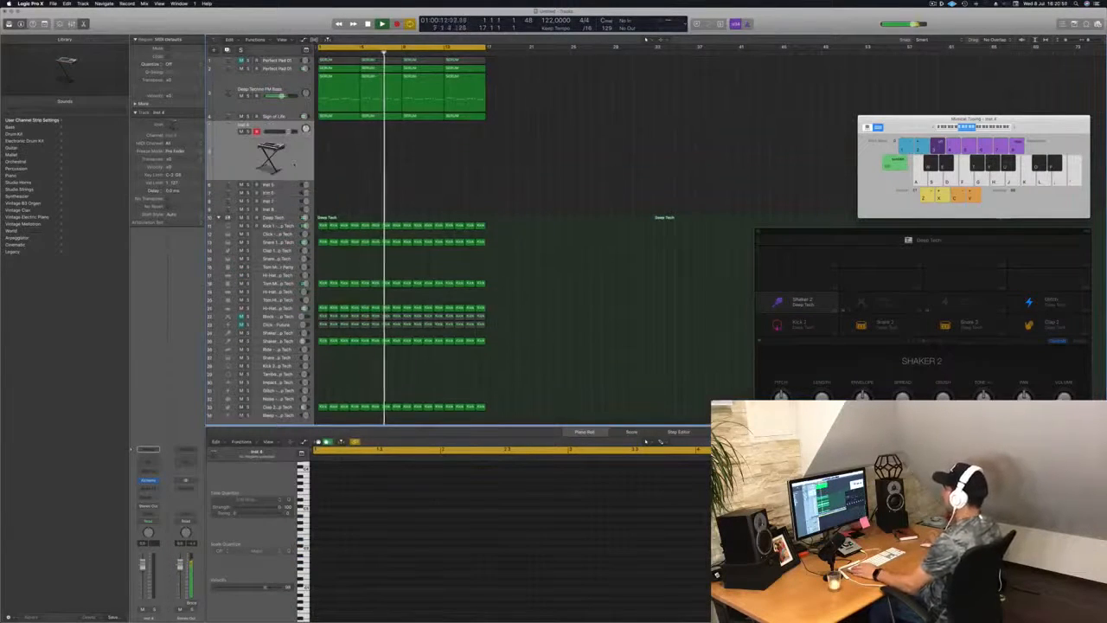
{"action": "scroll", "coordinate": [492, 163], "scroll_direction": "down", "scroll_amount": 1}
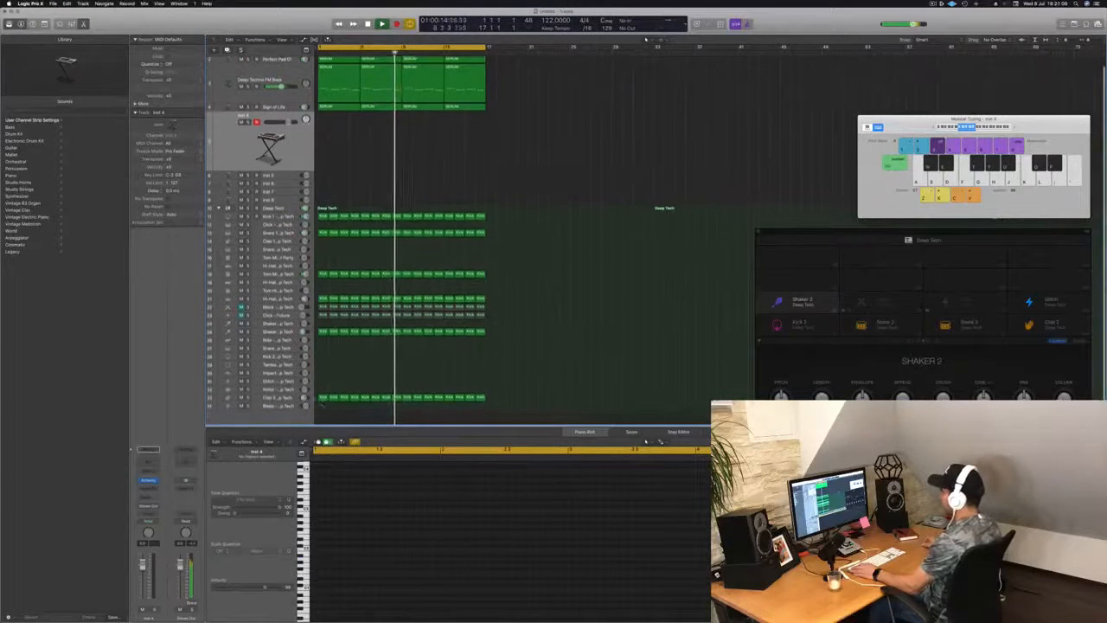
{"action": "left_click", "coordinate": [277, 398]}
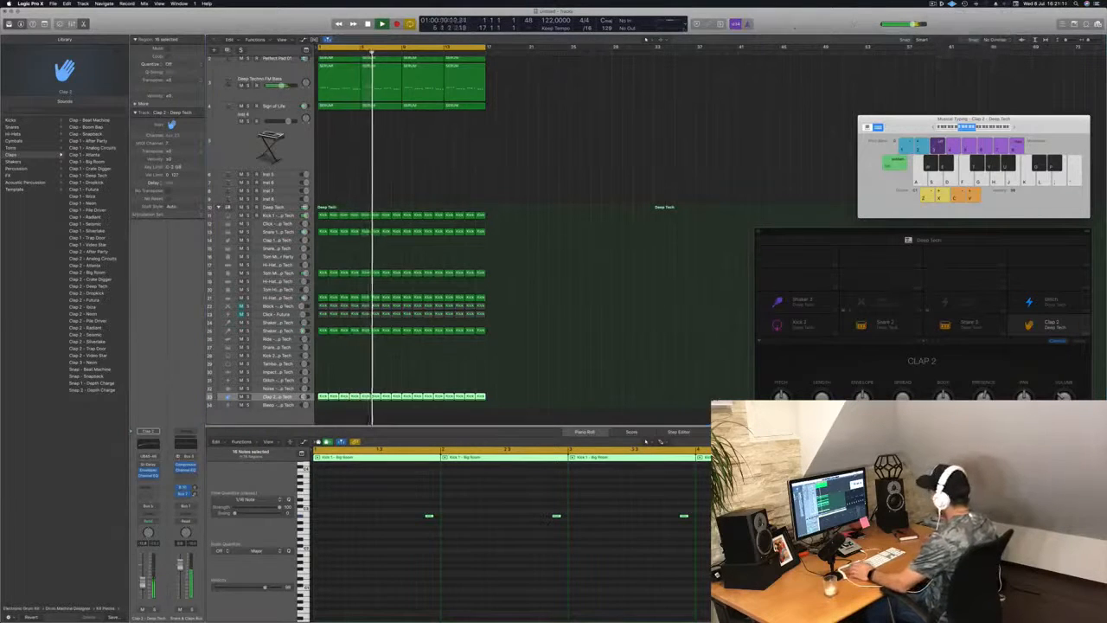
{"action": "left_click", "coordinate": [374, 163]}
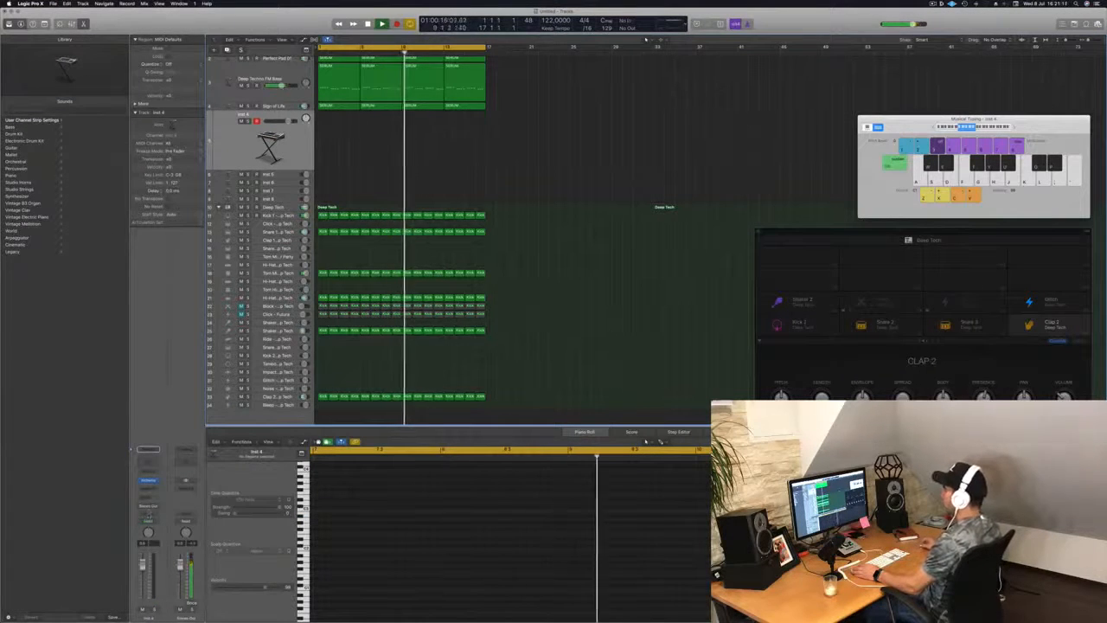
{"action": "left_click", "coordinate": [149, 500]}
{"action": "mouse_move", "coordinate": [169, 509]}
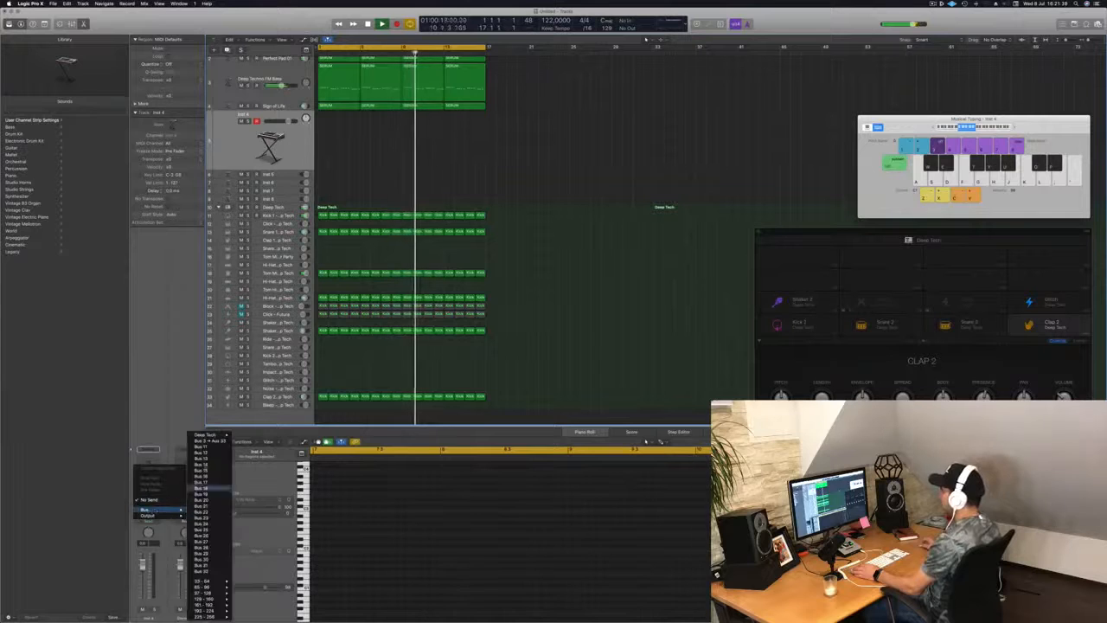
{"action": "left_click", "coordinate": [210, 441]}
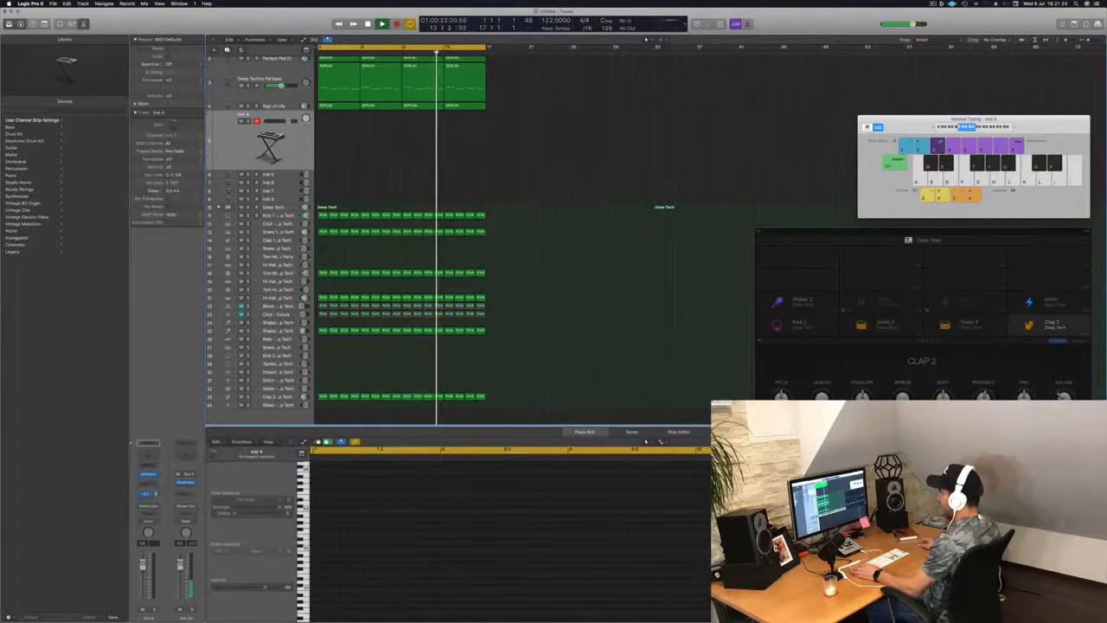
Step: Open Inst 4's Alchemy synth, browse the Keys category and load the Xylophone Keys preset
{"action": "left_click", "coordinate": [149, 474]}
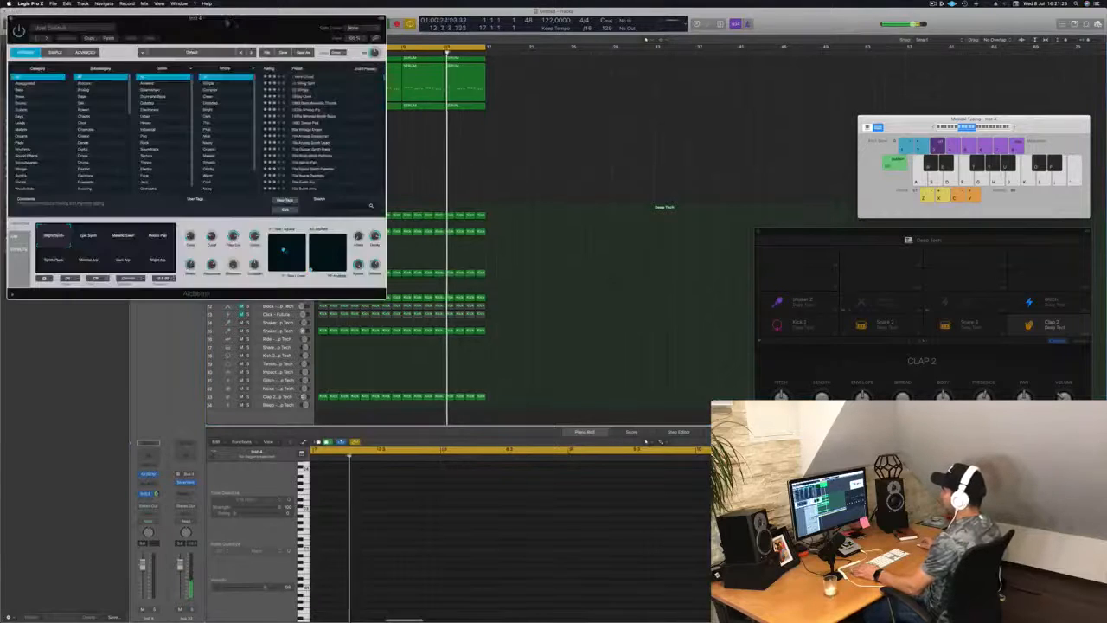
{"action": "left_click_drag", "start_coordinate": [227, 22], "coordinate": [657, 98]}
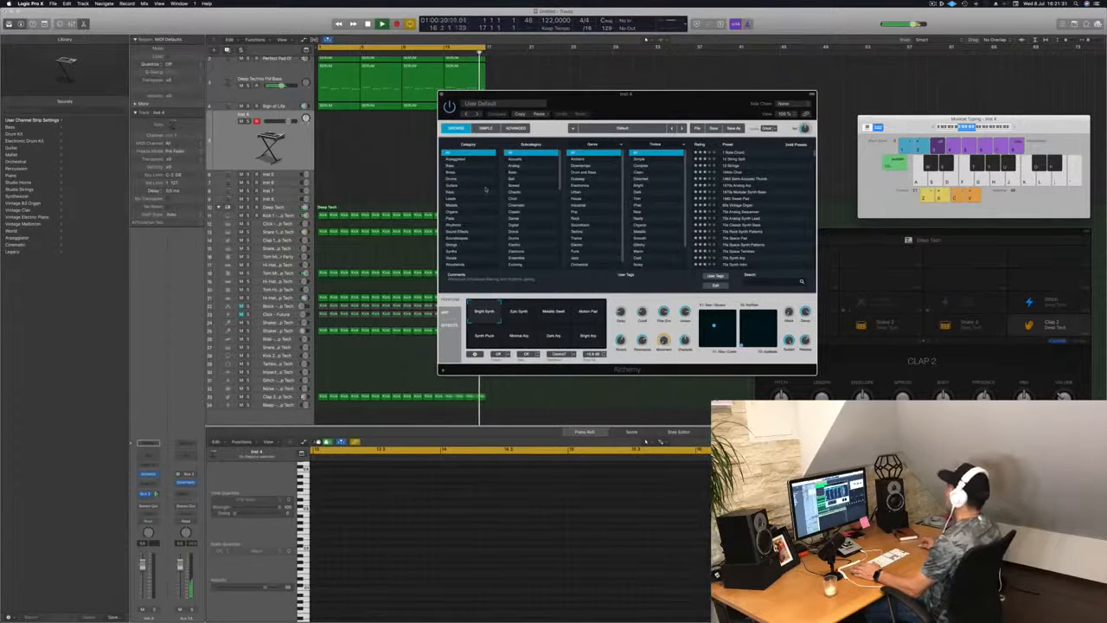
{"action": "left_click", "coordinate": [451, 193]}
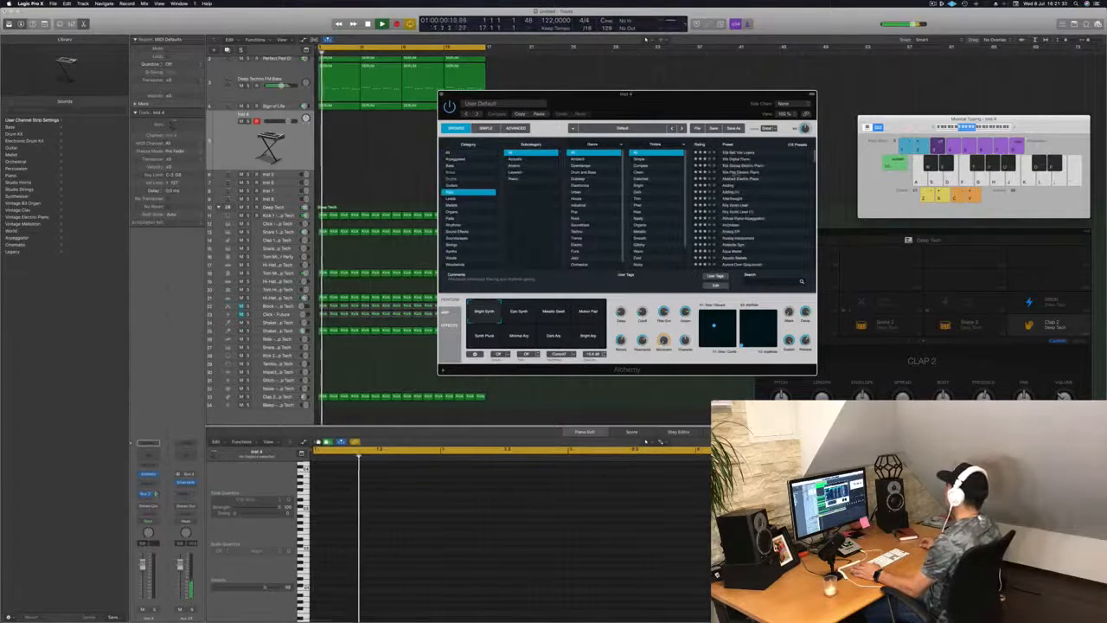
{"action": "left_click", "coordinate": [751, 173]}
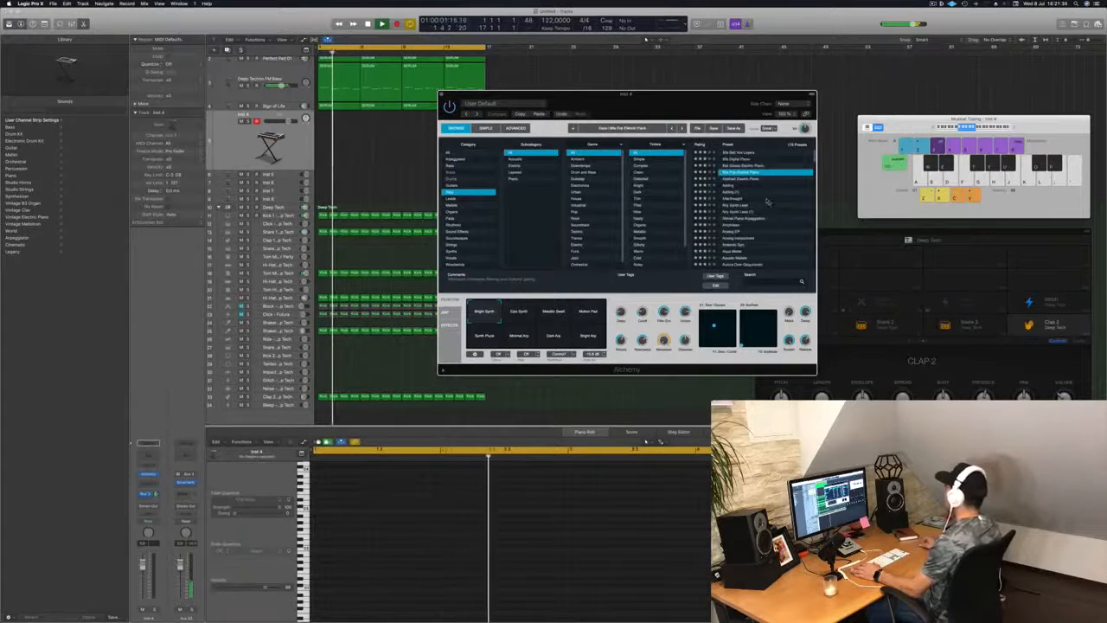
{"action": "left_click", "coordinate": [747, 263]}
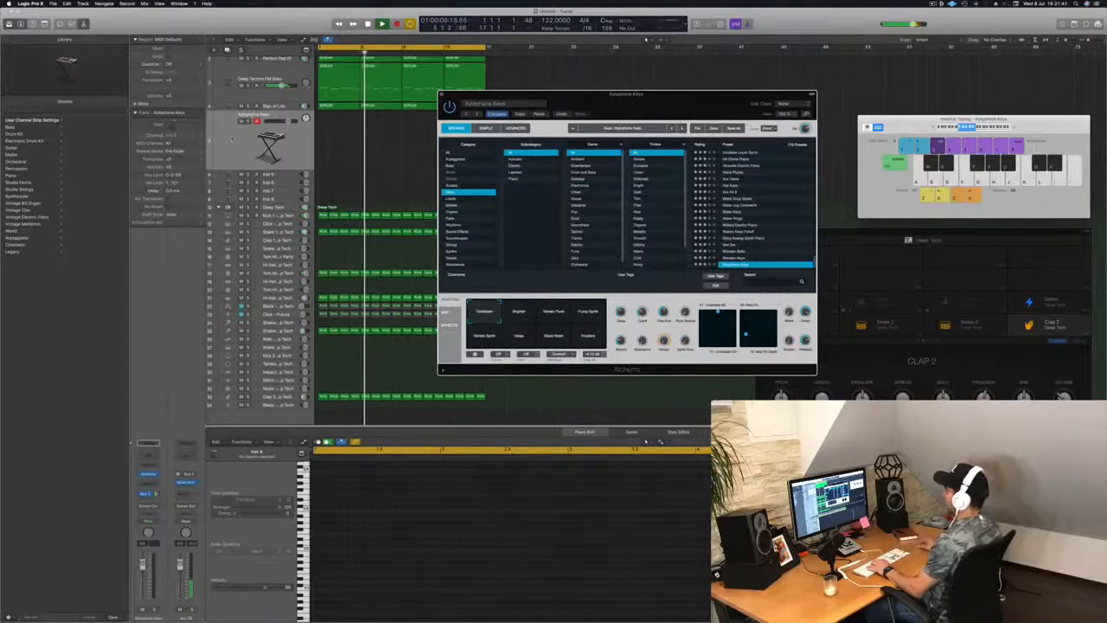
{"action": "left_click", "coordinate": [232, 139]}
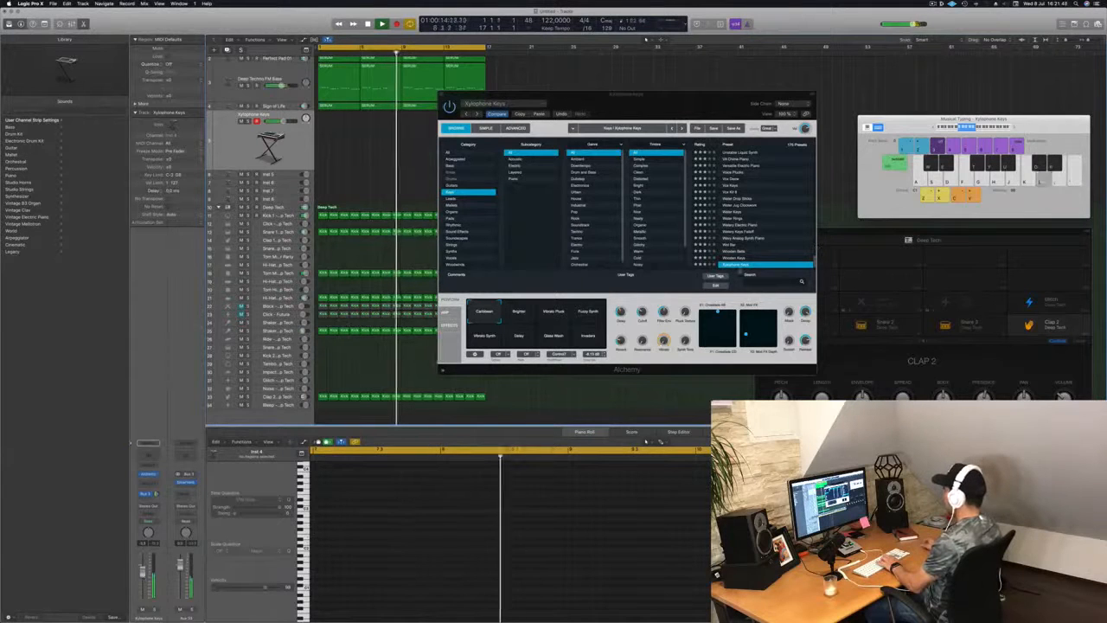
Step: Try the Wooden Keys, Wooden Bells and Wet Bar presets in Alchemy by playing a few notes
{"action": "left_click", "coordinate": [741, 259]}
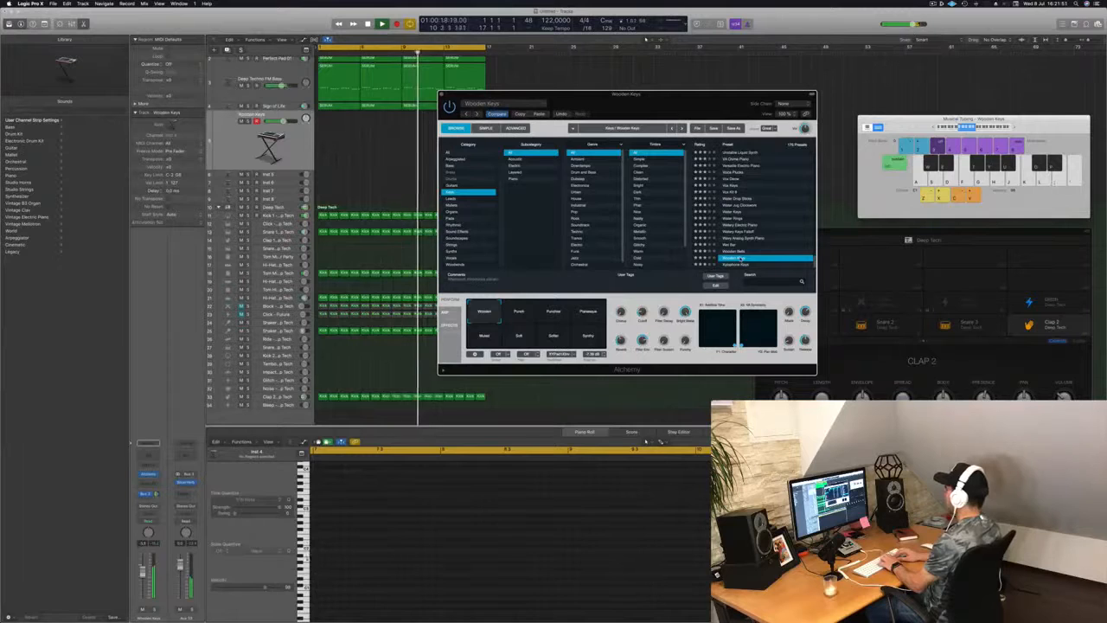
{"action": "key", "text": "Up"}
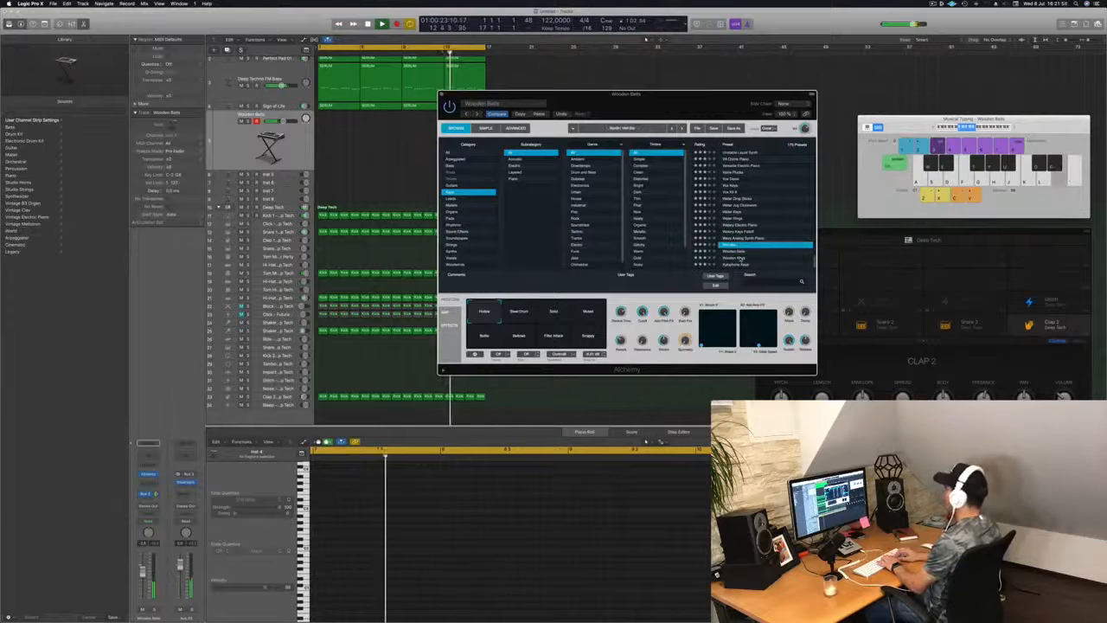
{"action": "key", "text": "j"}
{"action": "key", "text": "semicolon"}
{"action": "key", "text": "apostrophe"}
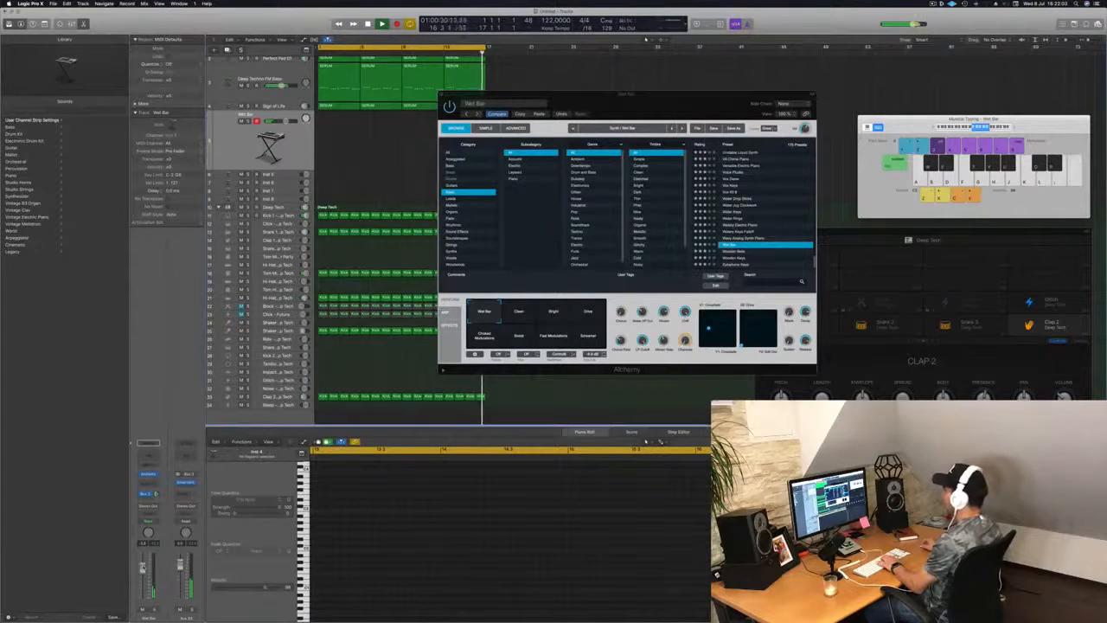
Step: Audition the performance snapshots of the Wet Bar preset, including Bright, Drive, Clean, Fast Modulations and Screamer
{"action": "left_click", "coordinate": [554, 315]}
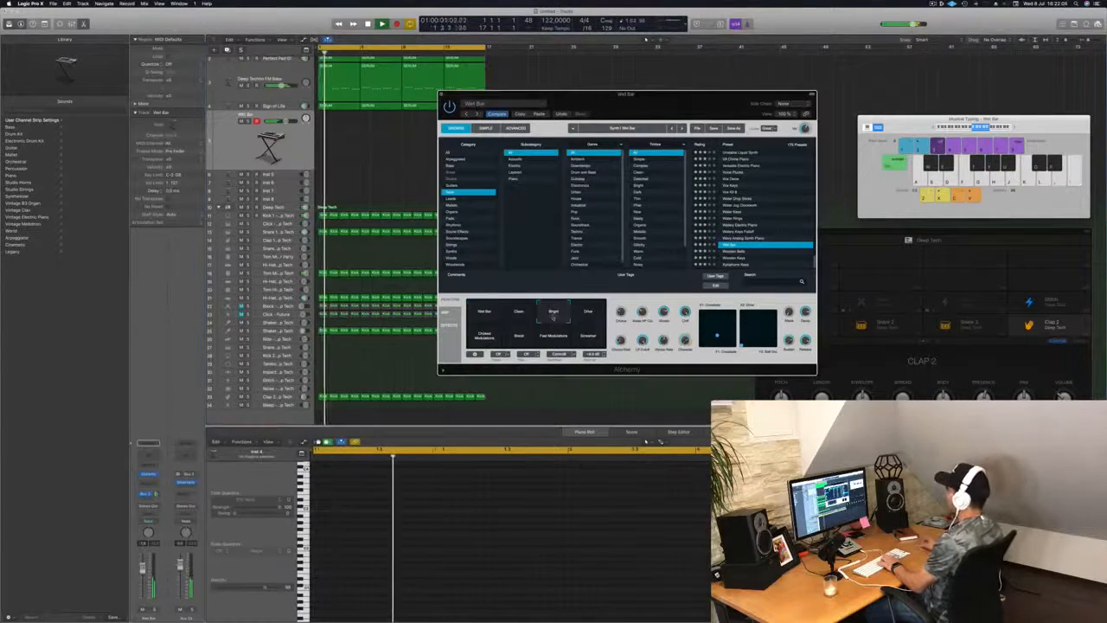
{"action": "left_click", "coordinate": [588, 315]}
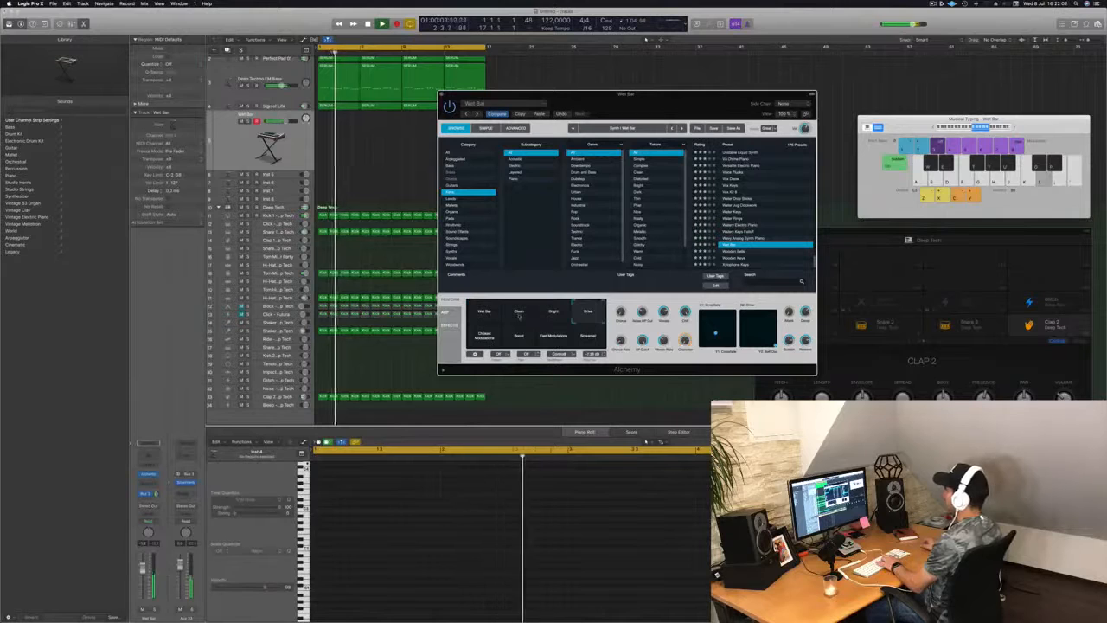
{"action": "left_click", "coordinate": [519, 316]}
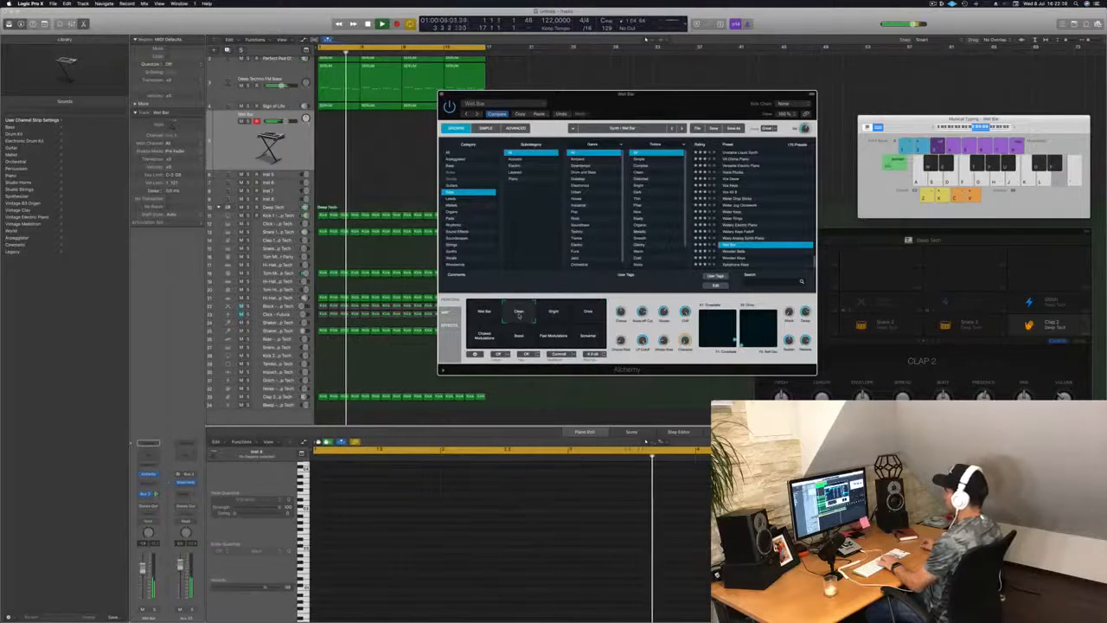
{"action": "left_click", "coordinate": [495, 337]}
{"action": "left_click", "coordinate": [519, 337]}
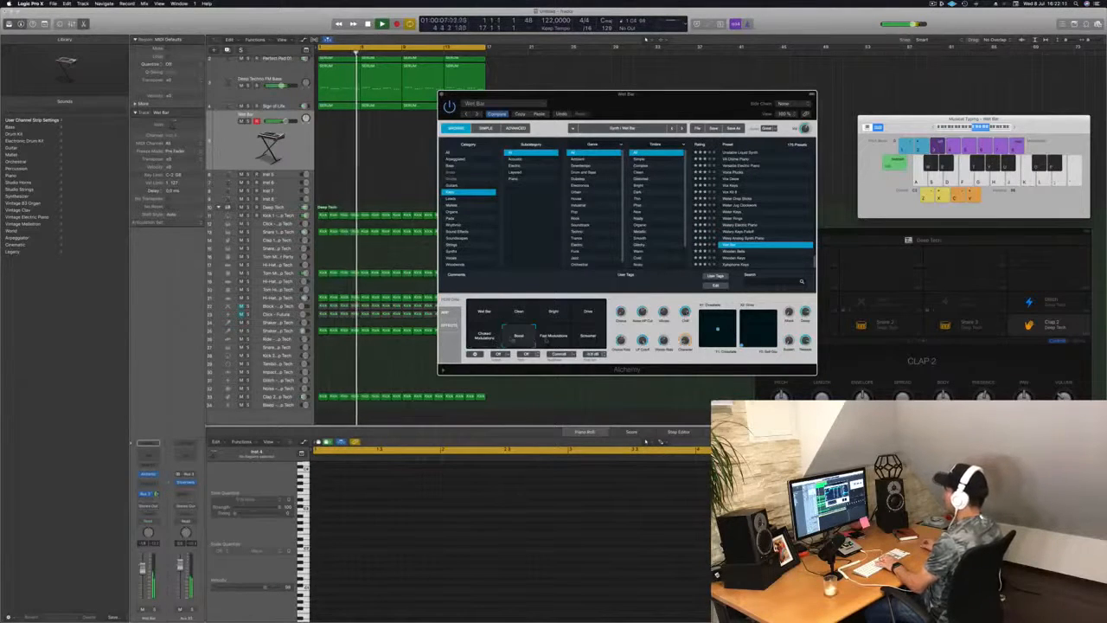
{"action": "left_click", "coordinate": [555, 338]}
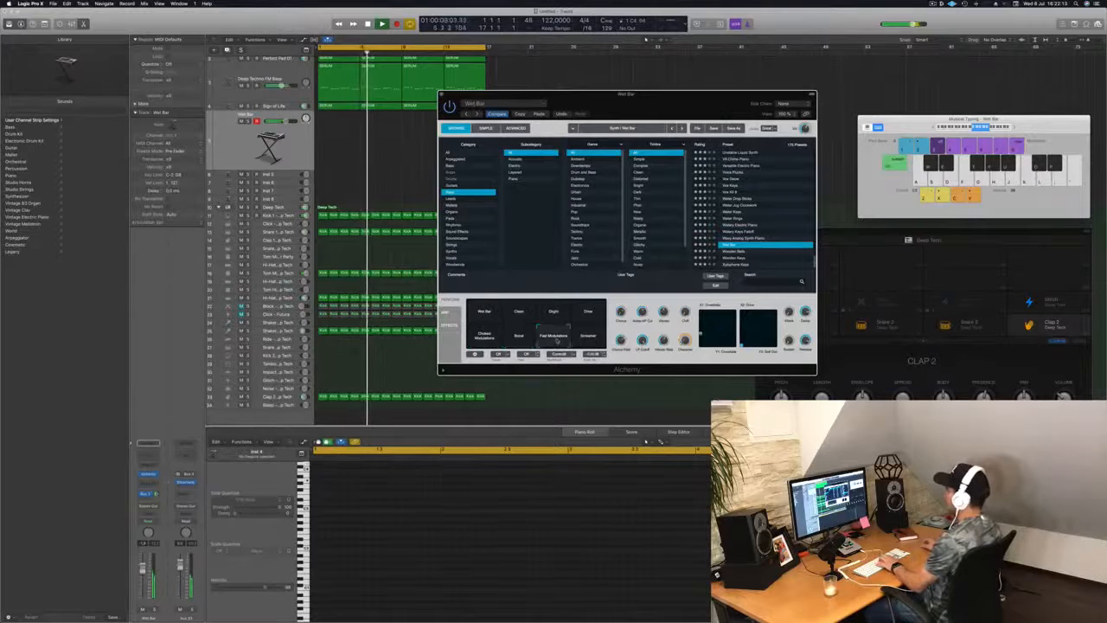
{"action": "left_click", "coordinate": [585, 339]}
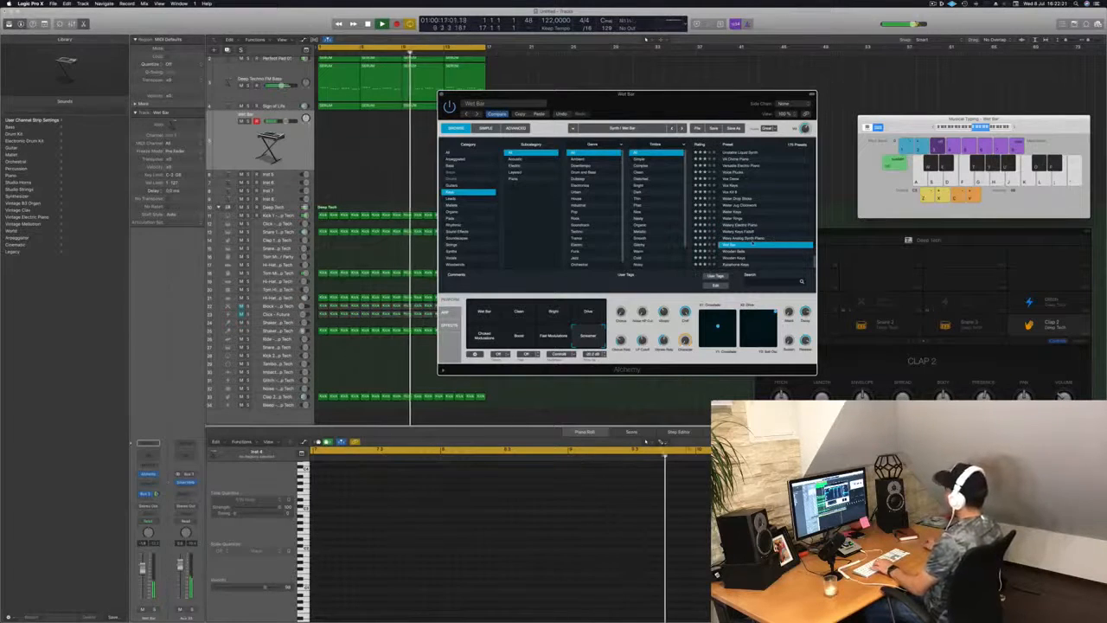
Step: Load the Wavy Analog Synth Piano preset in Alchemy
{"action": "left_click", "coordinate": [774, 238]}
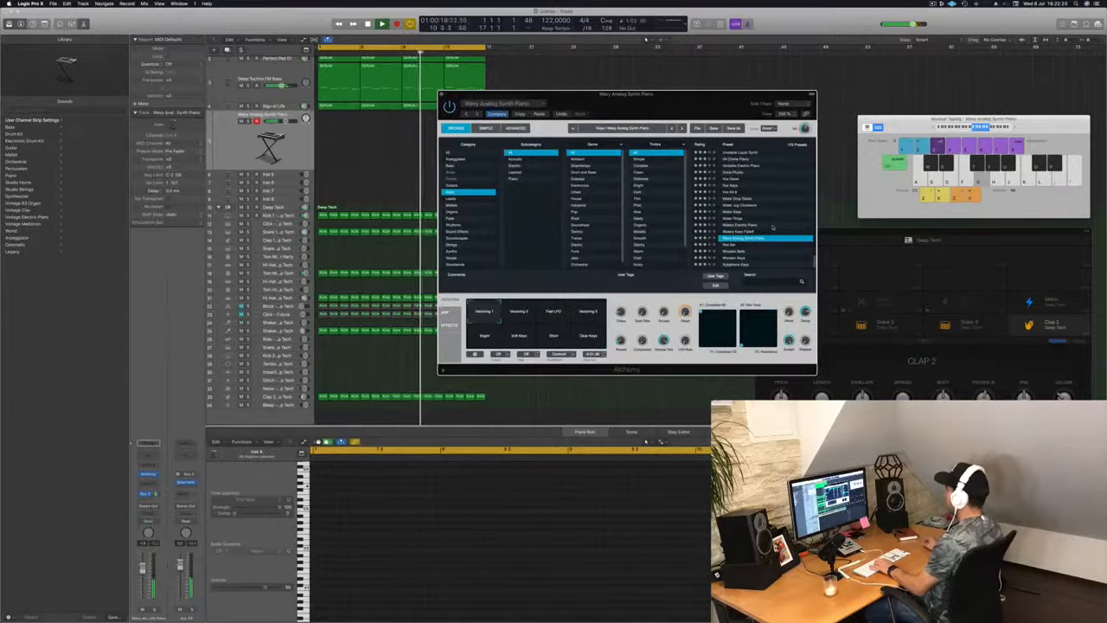
Step: Audition the Fast LFO snapshot of Wavy Analog Synth Piano, and try the Watery Keys Falloff, Watery Electric Piano and Water Rings presets
{"action": "left_click", "coordinate": [554, 313]}
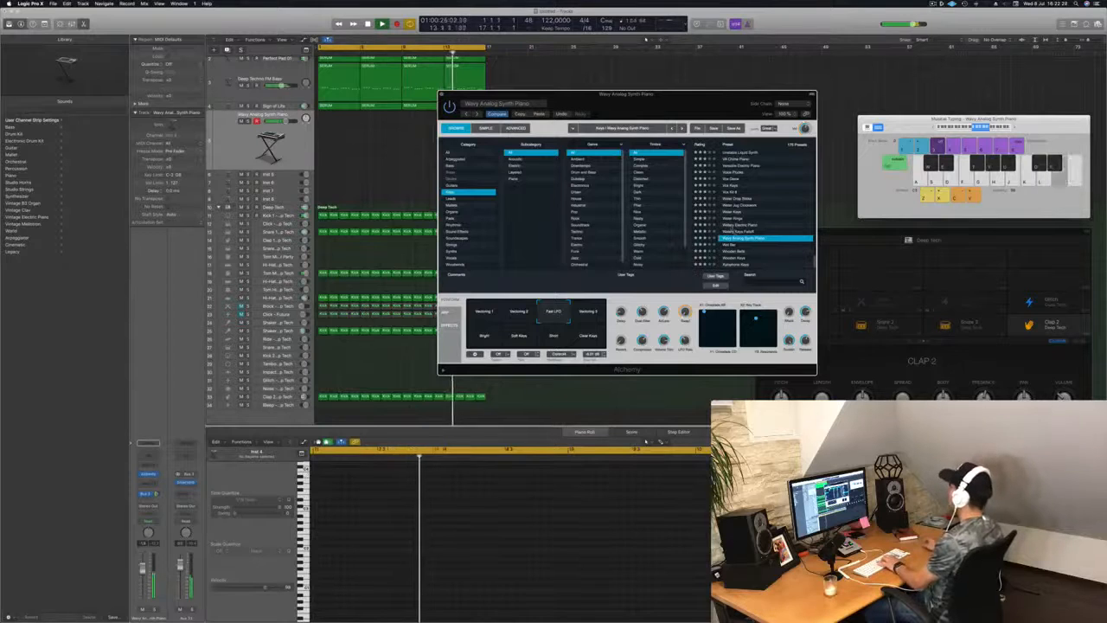
{"action": "left_click", "coordinate": [735, 232]}
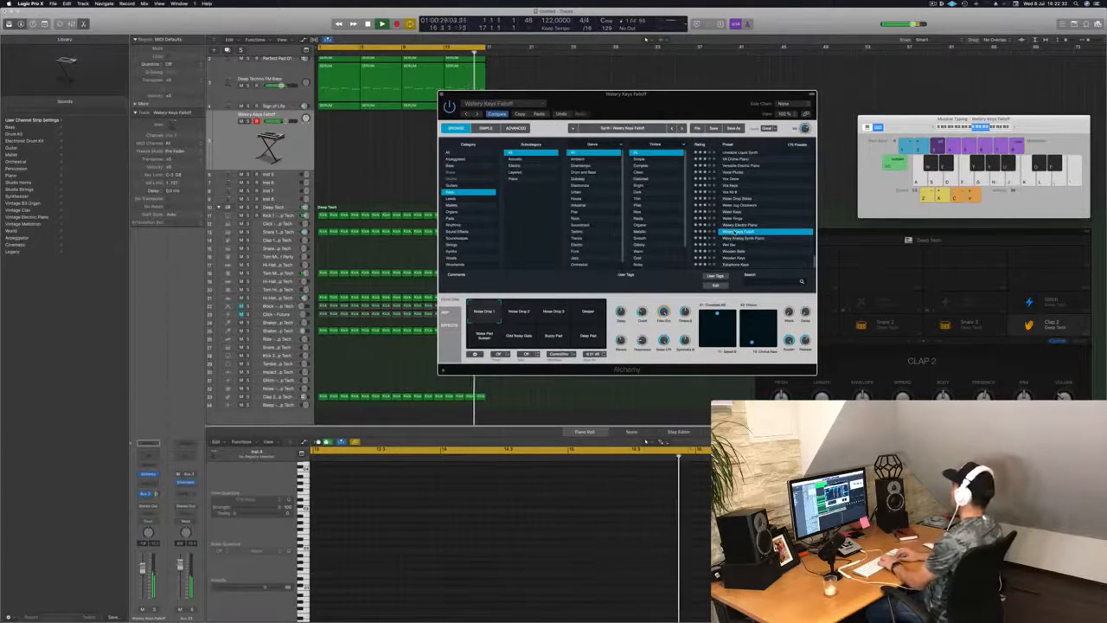
{"action": "key", "text": "Up"}
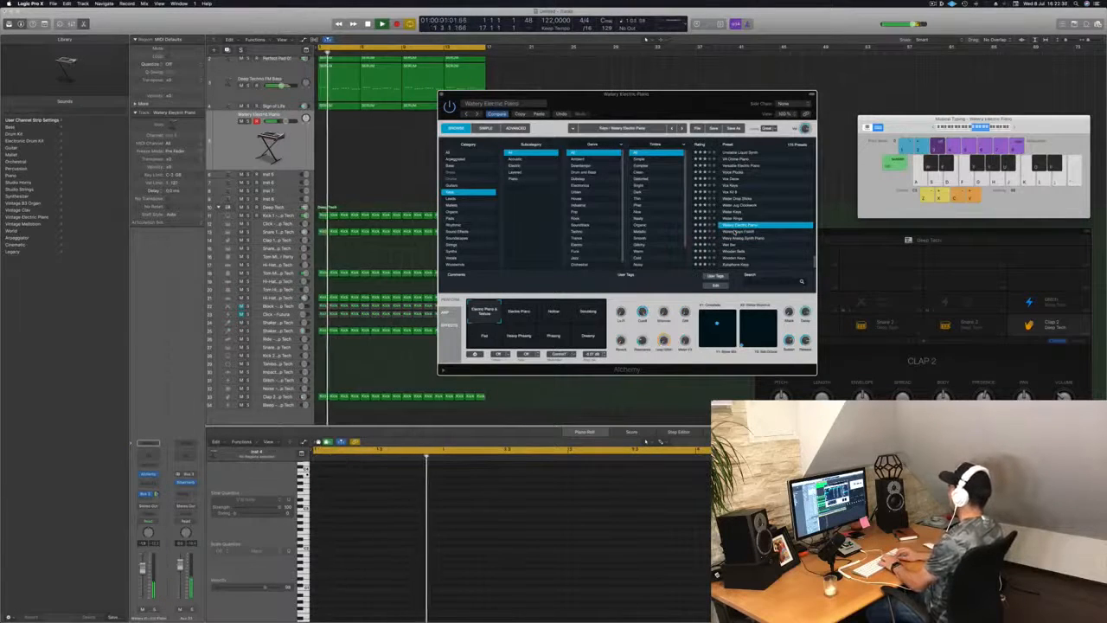
{"action": "key", "text": "Up"}
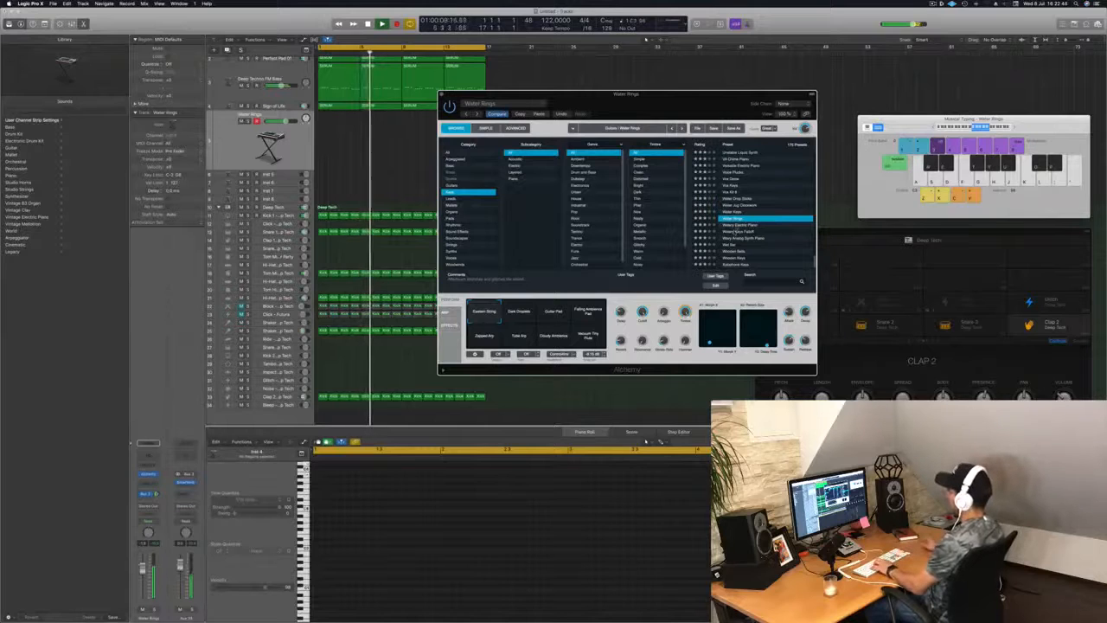
Step: Load the Water Keys preset in Alchemy and audition its performance snapshots, including Chords Arp and Soft Decay
{"action": "left_click", "coordinate": [733, 212]}
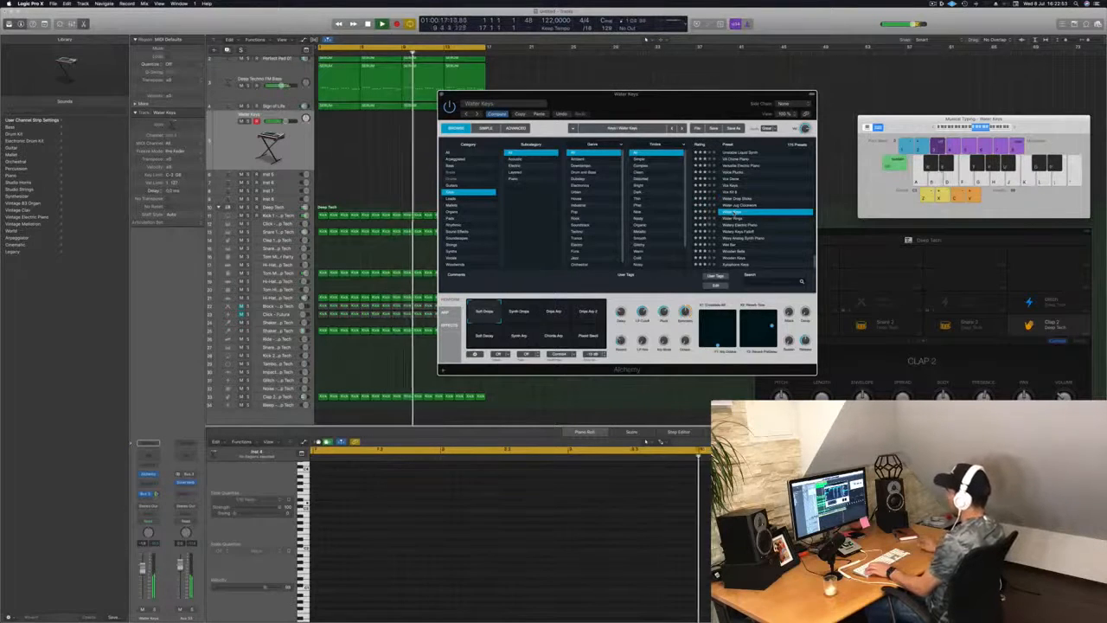
{"action": "left_click", "coordinate": [551, 314]}
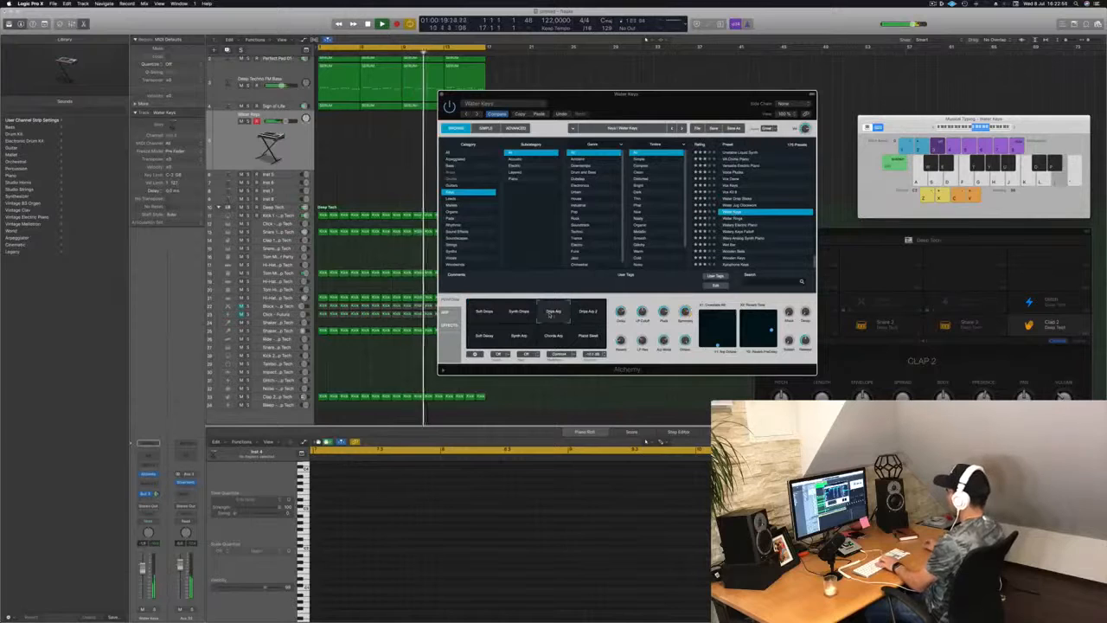
{"action": "left_click", "coordinate": [589, 313]}
{"action": "left_click", "coordinate": [584, 340]}
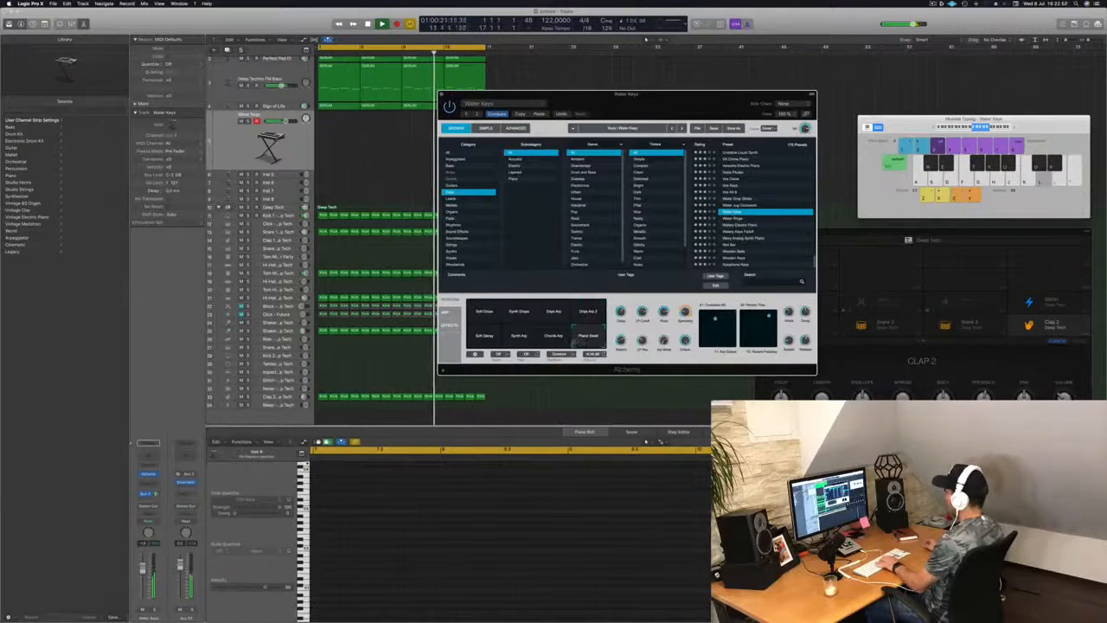
{"action": "left_click", "coordinate": [559, 340]}
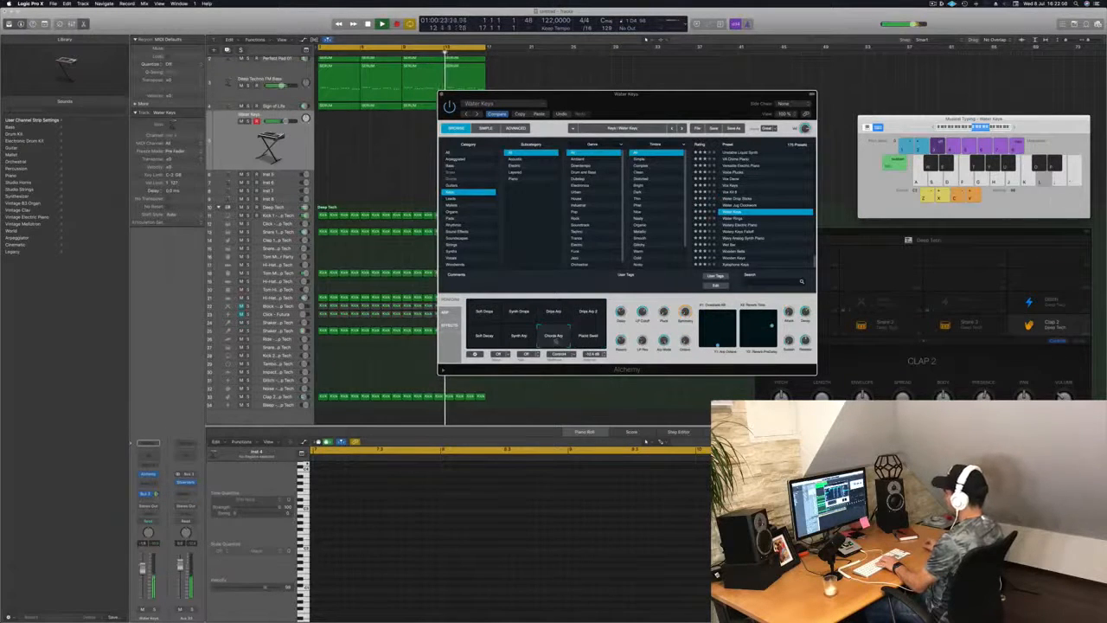
{"action": "left_click", "coordinate": [491, 337]}
Step: Step back through the Keys presets from Water Jug Clockwork and load Vox Kit B
{"action": "key", "text": "Up"}
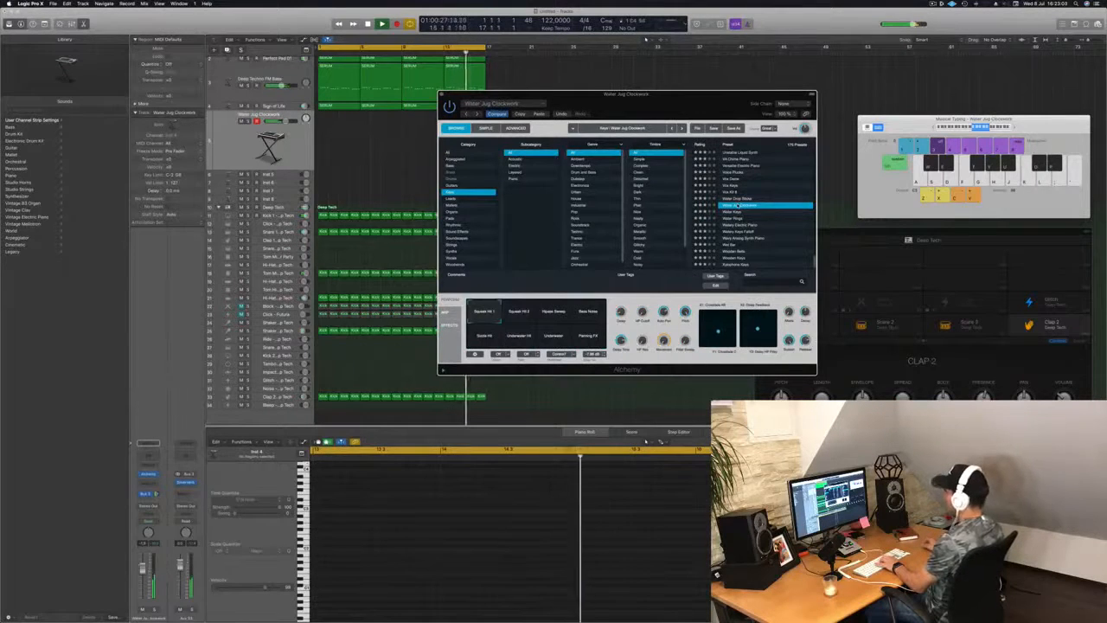
{"action": "key", "text": "Up"}
{"action": "key", "text": "Up"}
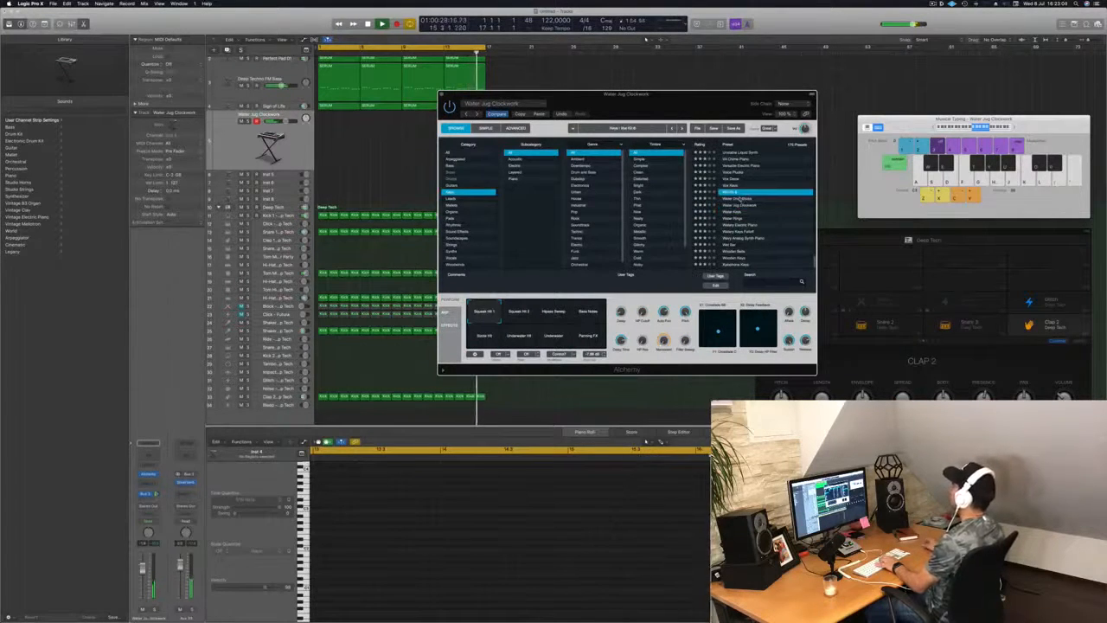
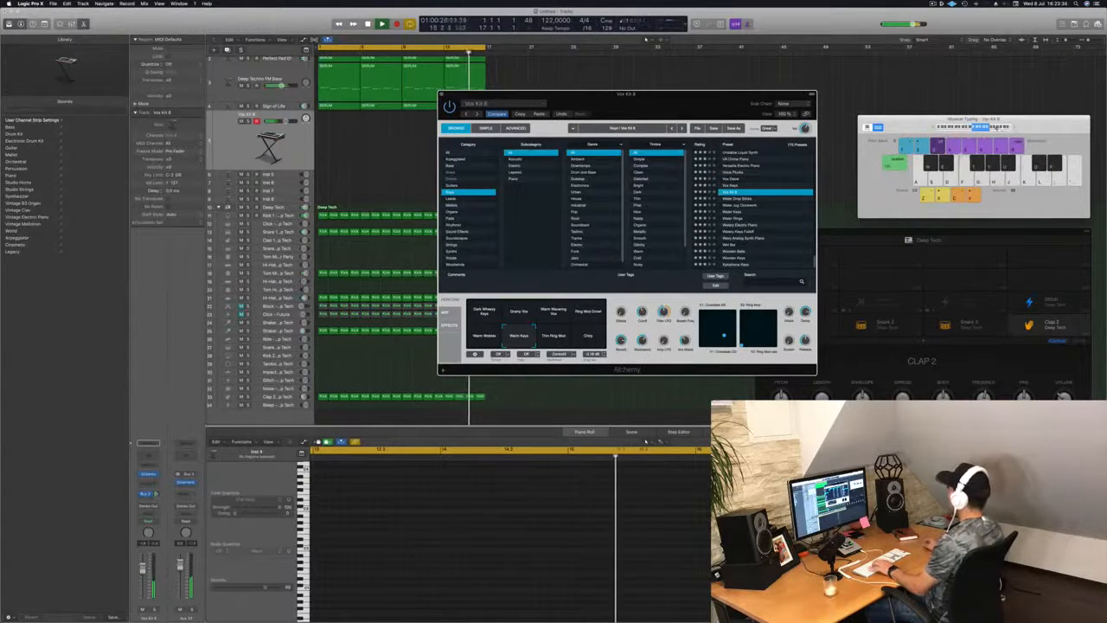
Step: Compare the Vox Keys, Voice Plucks and Vox Kit B presets by playing notes on them
{"action": "left_click", "coordinate": [734, 186]}
{"action": "key", "text": "f"}
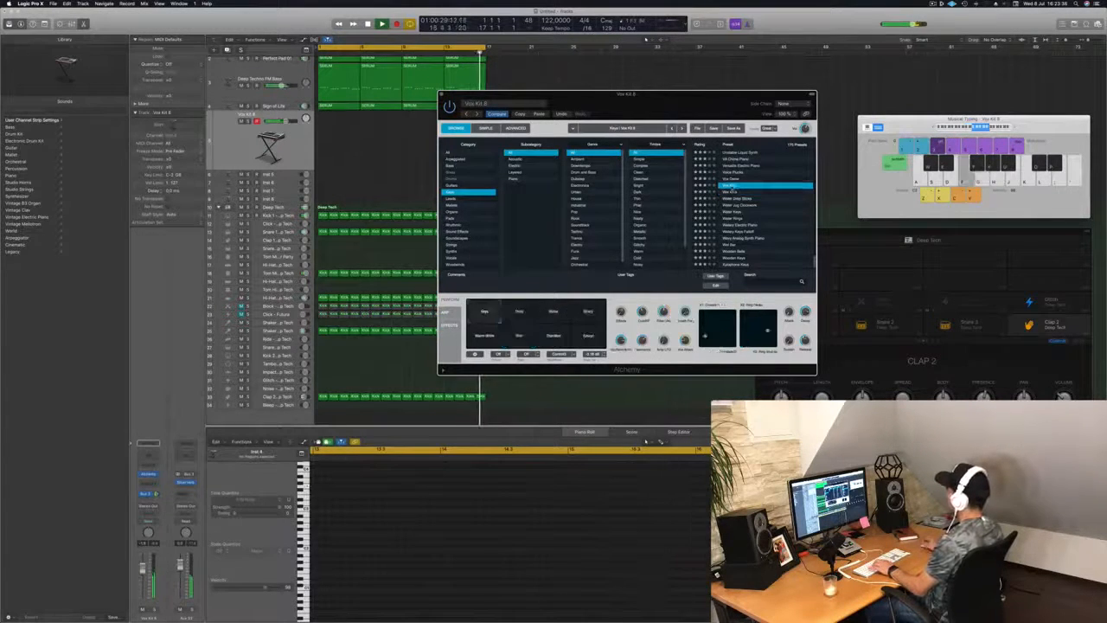
{"action": "scroll", "coordinate": [755, 193], "scroll_direction": "up", "scroll_amount": 3}
{"action": "left_click", "coordinate": [737, 208]}
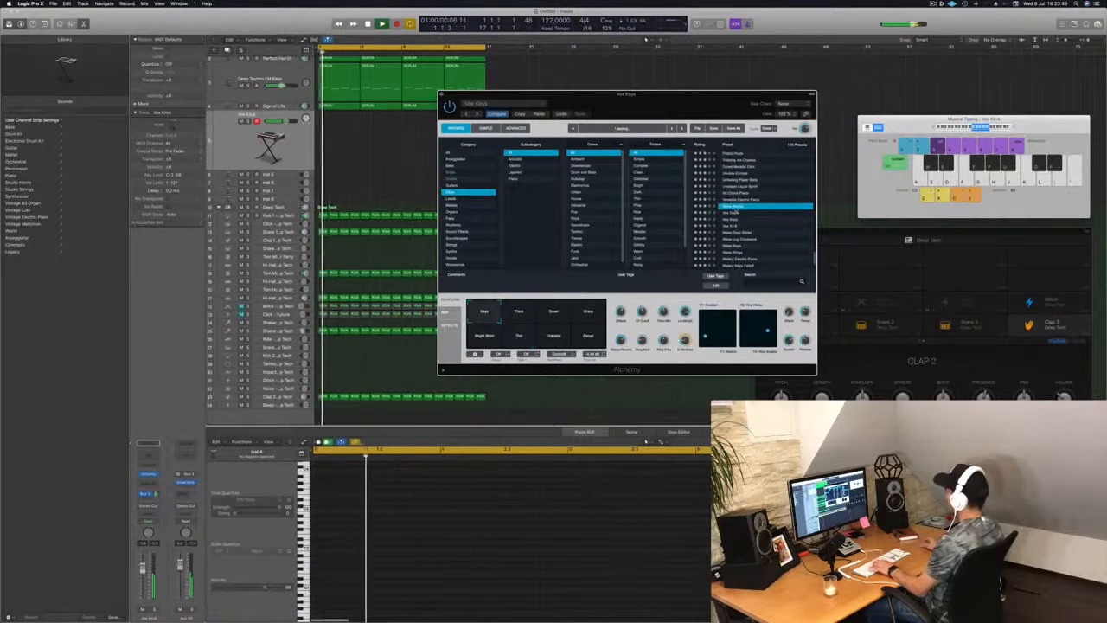
{"action": "key", "text": "f"}
{"action": "left_click", "coordinate": [735, 225]}
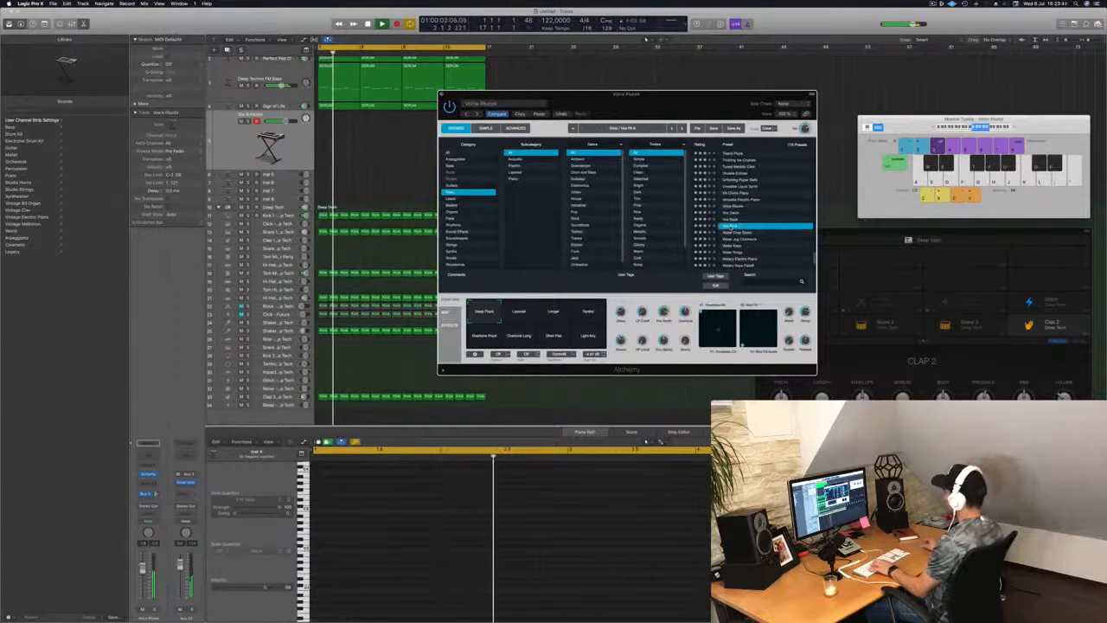
{"action": "key", "text": "Up"}
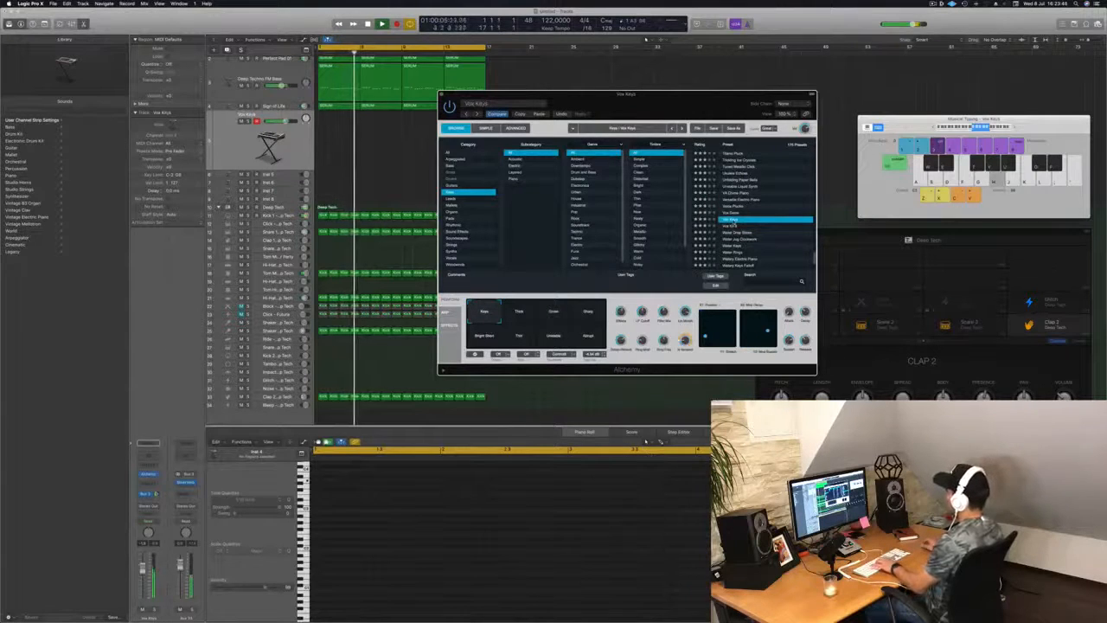
{"action": "left_click", "coordinate": [735, 214]}
Step: Load the Versatile Electric Piano preset and try it out with a short series of notes over the loop
{"action": "left_click", "coordinate": [742, 200]}
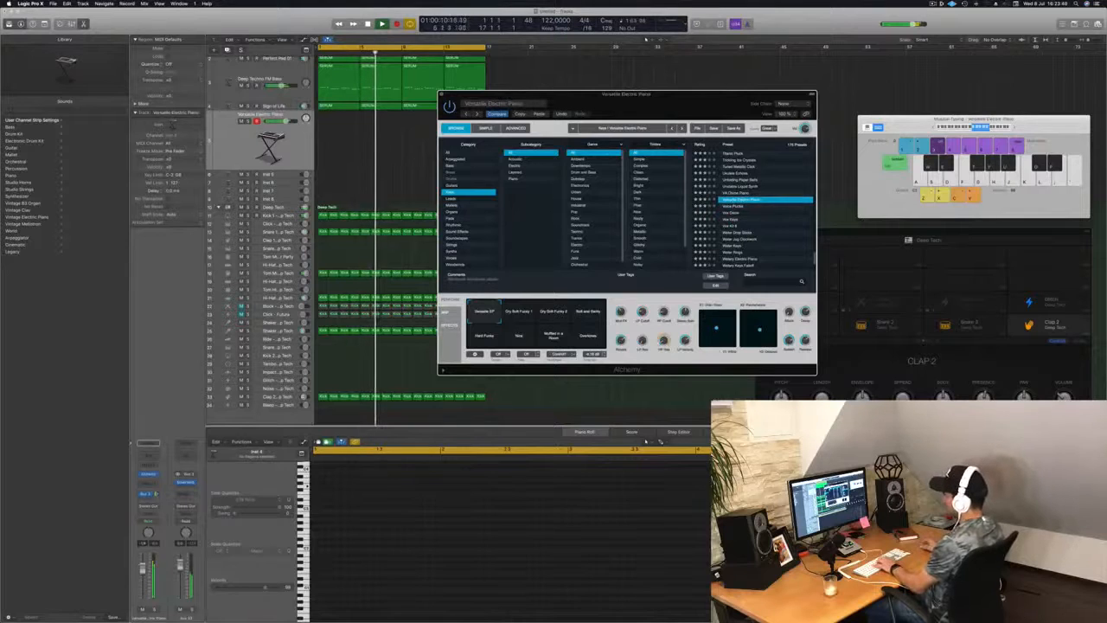
{"action": "key", "text": "k"}
{"action": "key", "text": "l"}
{"action": "left_click", "coordinate": [648, 378]}
{"action": "key", "text": "k"}
{"action": "key", "text": "l"}
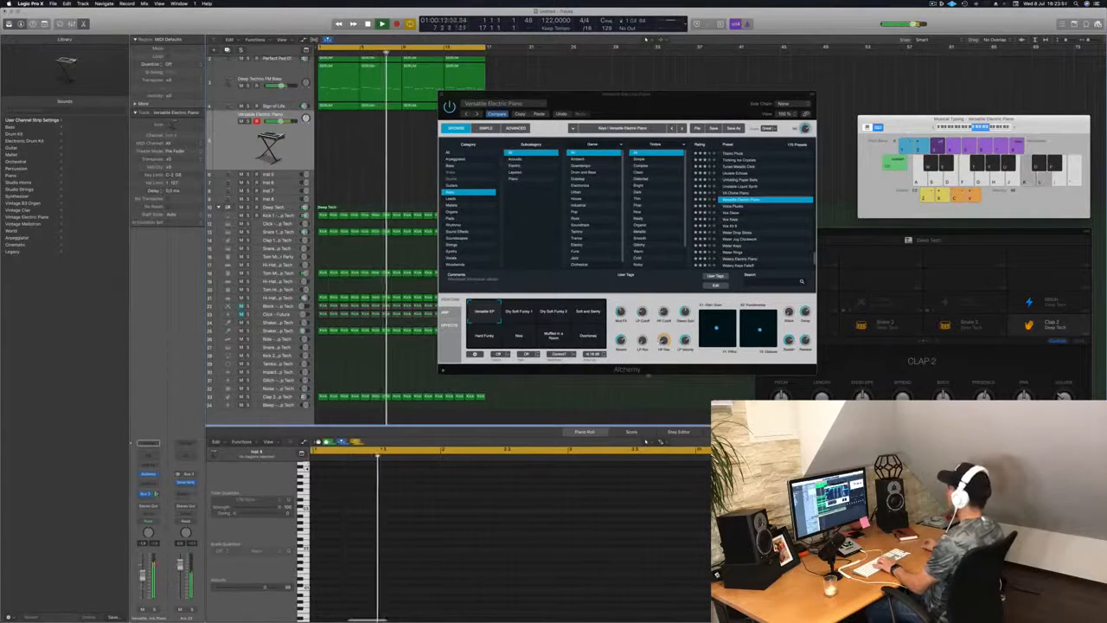
{"action": "key", "text": "k"}
{"action": "left_click", "coordinate": [684, 313]}
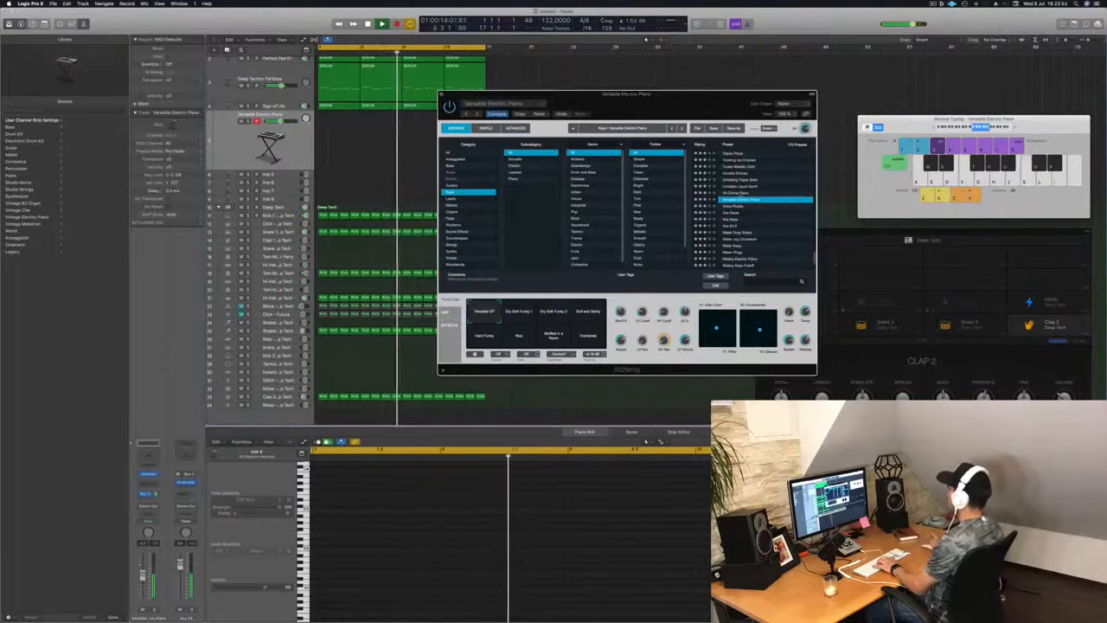
Step: Try the VA Chime Piano and Ukulele Echoes presets, shifting the Musical Typing keyboard's octave range and playing a few notes
{"action": "left_click", "coordinate": [740, 193]}
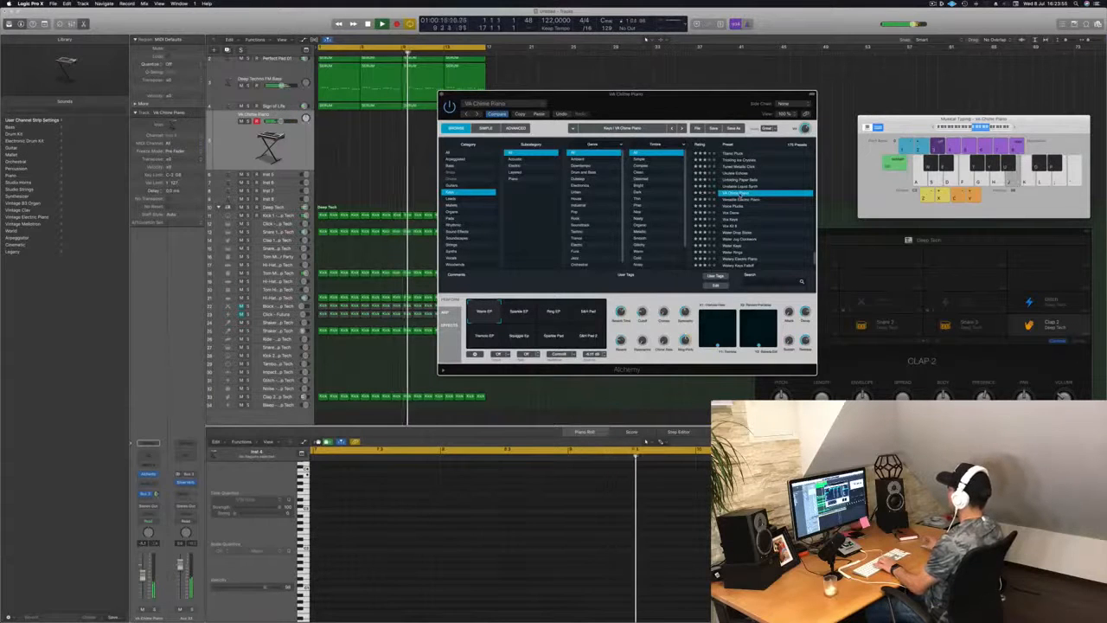
{"action": "scroll", "coordinate": [740, 196], "scroll_direction": "up", "scroll_amount": 2}
{"action": "key", "text": "k"}
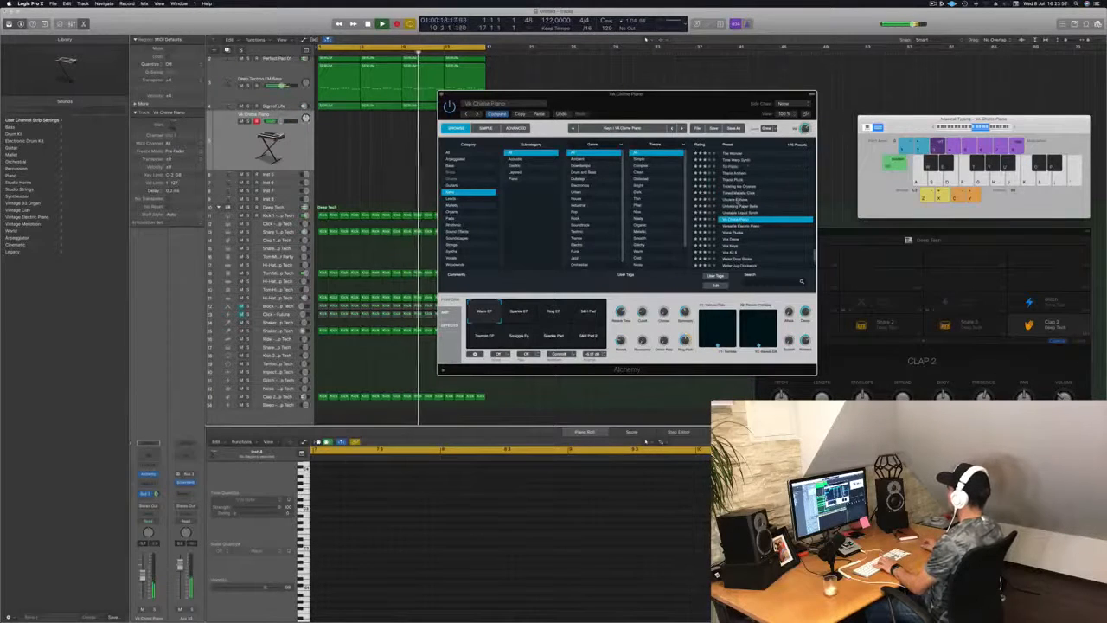
{"action": "left_click", "coordinate": [737, 200]}
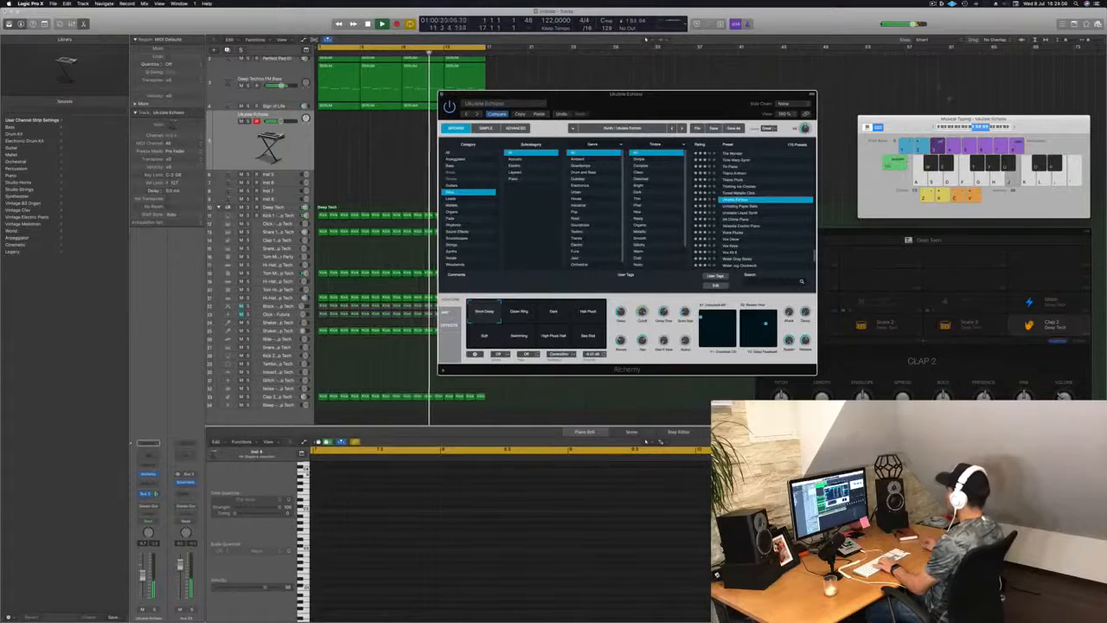
{"action": "left_click", "coordinate": [965, 128]}
{"action": "key", "text": "j"}
{"action": "key", "text": "k"}
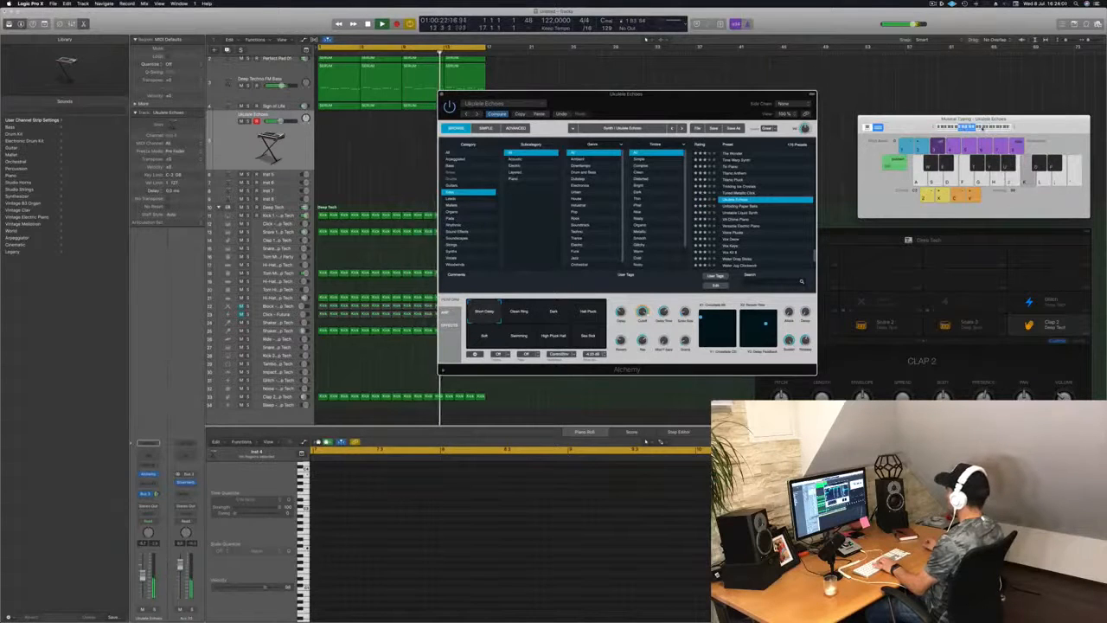
Step: Audition the Tuned Metallic Click, Titanic Pluck, Tin Piano and Time Warp Synth presets in Alchemy
{"action": "scroll", "coordinate": [740, 229], "scroll_direction": "up", "scroll_amount": 2}
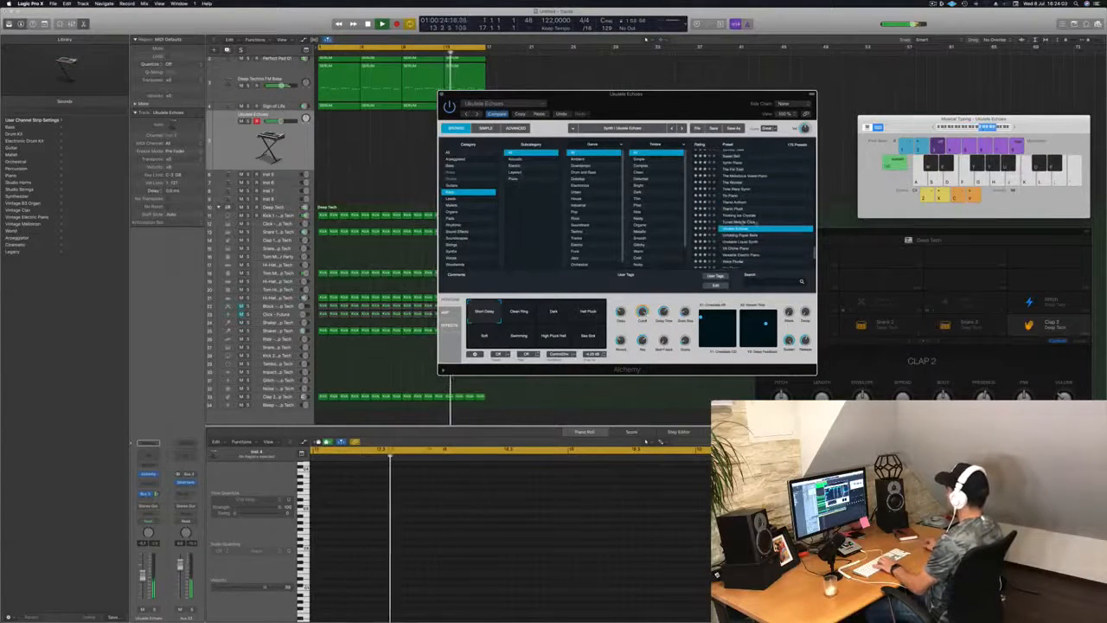
{"action": "left_click", "coordinate": [738, 222]}
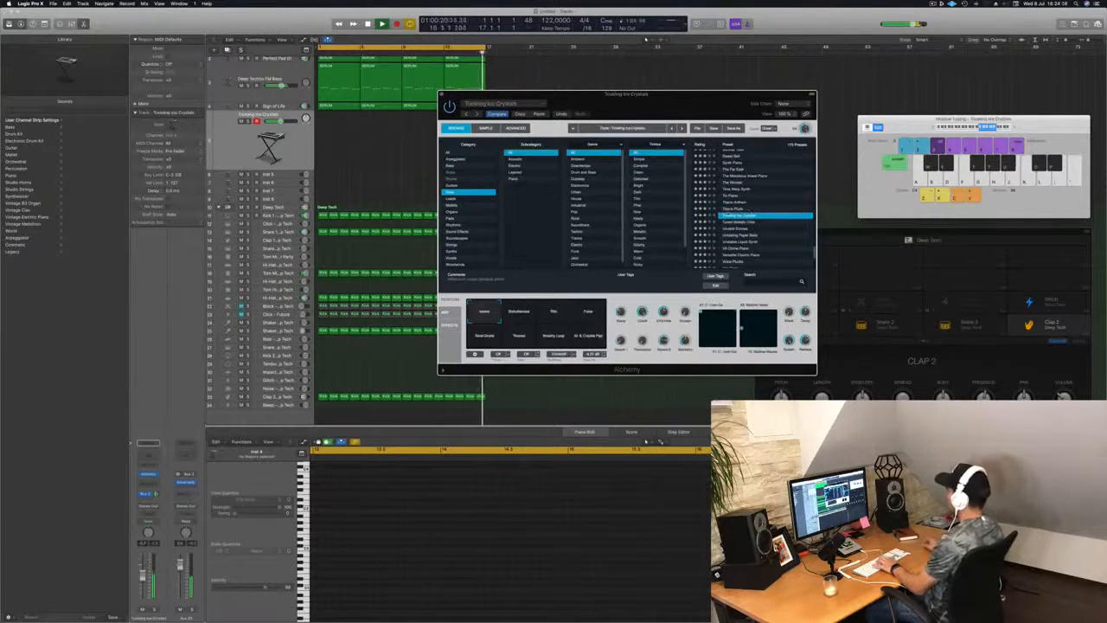
{"action": "key", "text": "Up"}
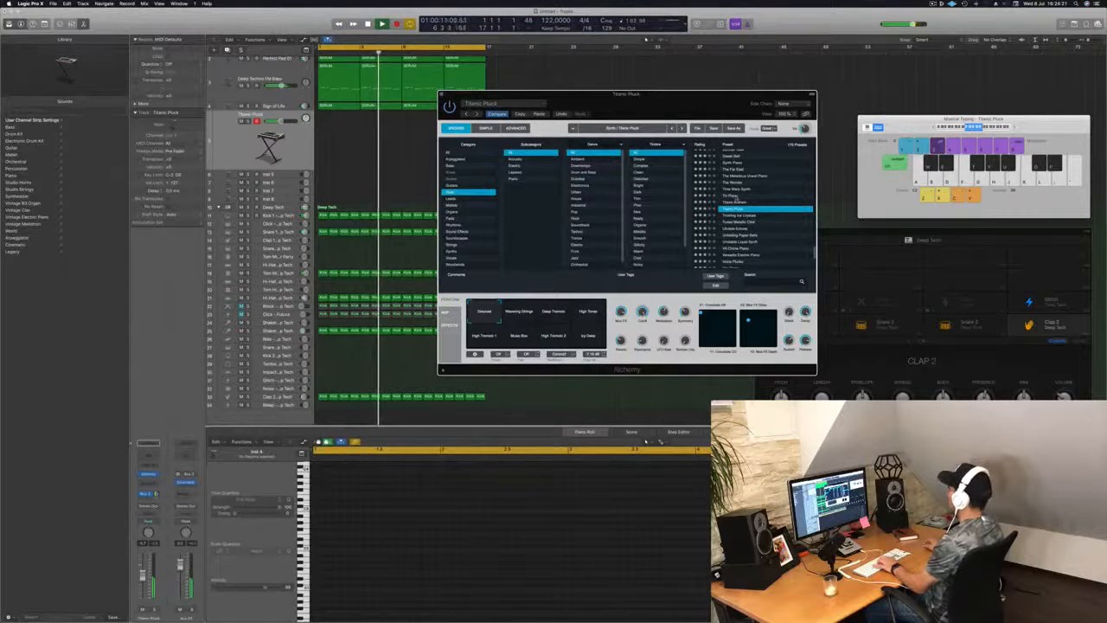
{"action": "left_click", "coordinate": [733, 197]}
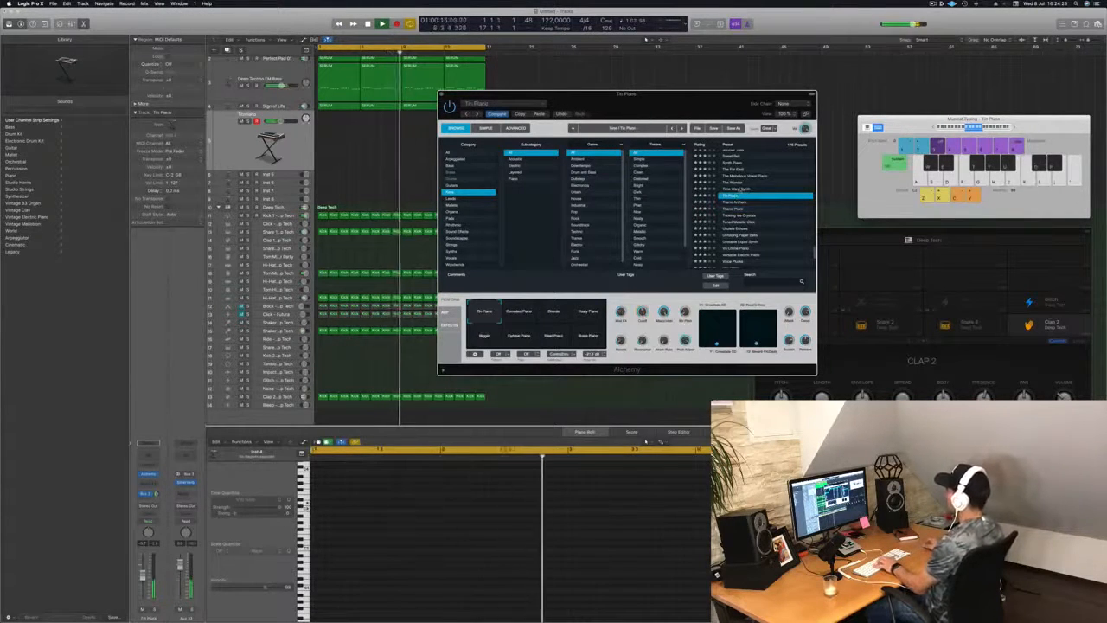
{"action": "left_click", "coordinate": [741, 189]}
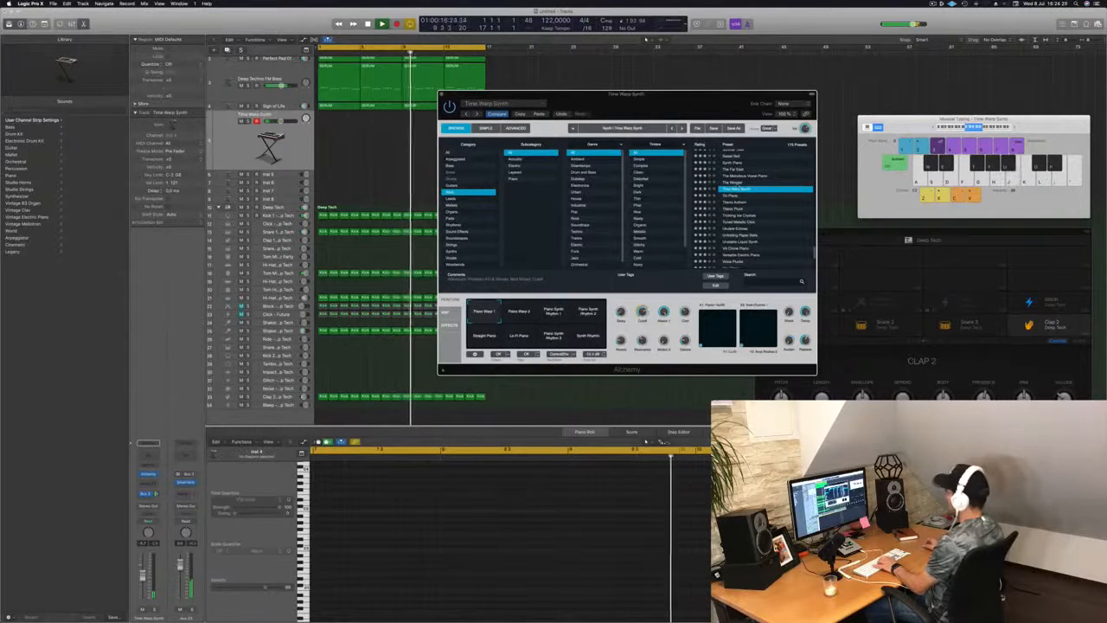
Step: Load The Wonder preset, raise the keys track's channel volume slightly and play notes with the loop
{"action": "left_click", "coordinate": [736, 183]}
{"action": "key", "text": "k"}
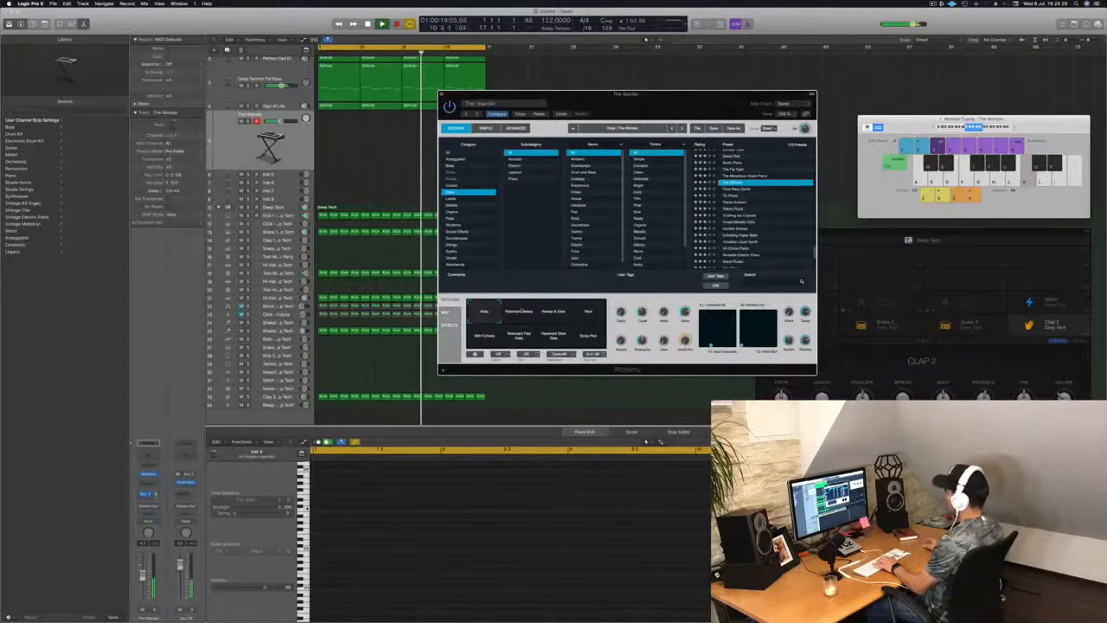
{"action": "key", "text": "l"}
{"action": "left_click_drag", "start_coordinate": [143, 577], "coordinate": [142, 567]}
{"action": "key", "text": "j"}
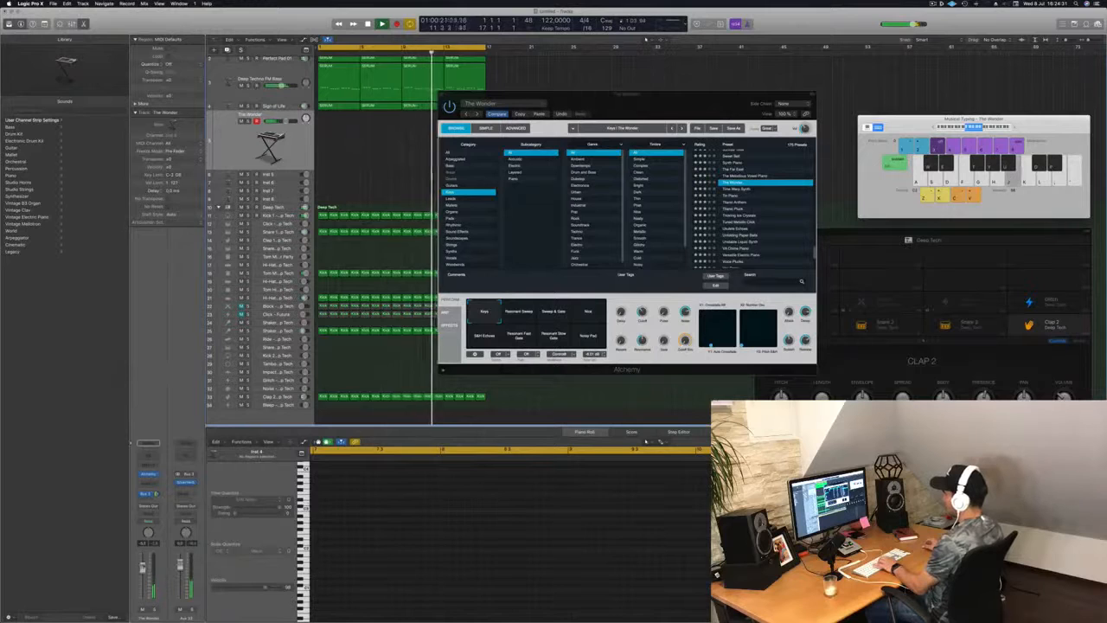
{"action": "key", "text": "a"}
{"action": "key", "text": "s"}
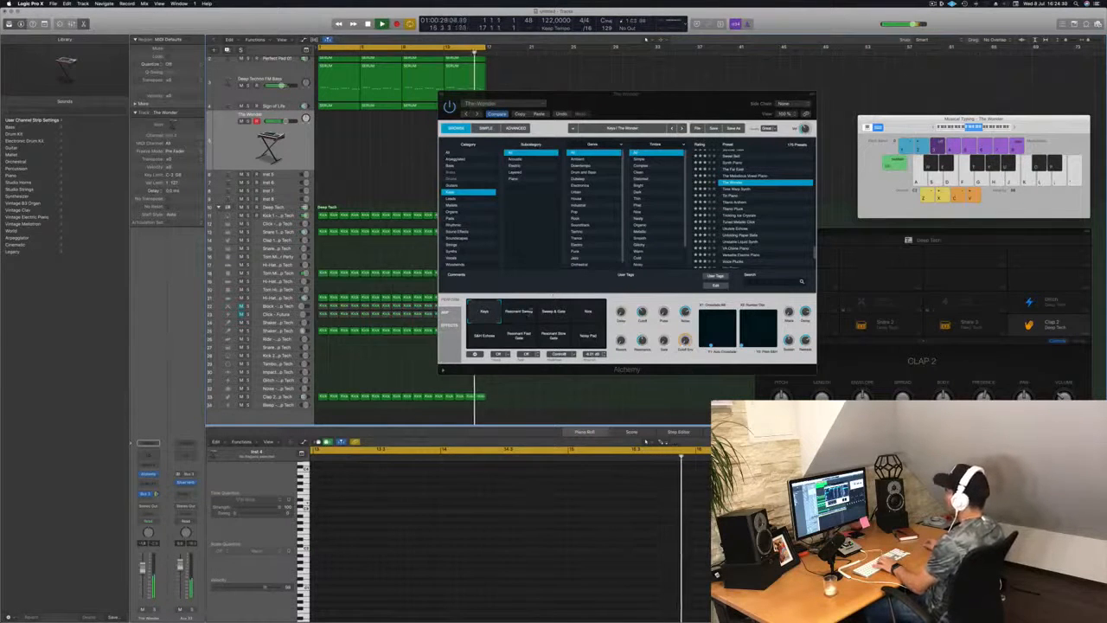
Step: Audition The Wonder's performance snapshots, including Resonant Sweep, Sweep & Gate and S&H Echoes
{"action": "left_click", "coordinate": [526, 313]}
{"action": "left_click", "coordinate": [559, 314]}
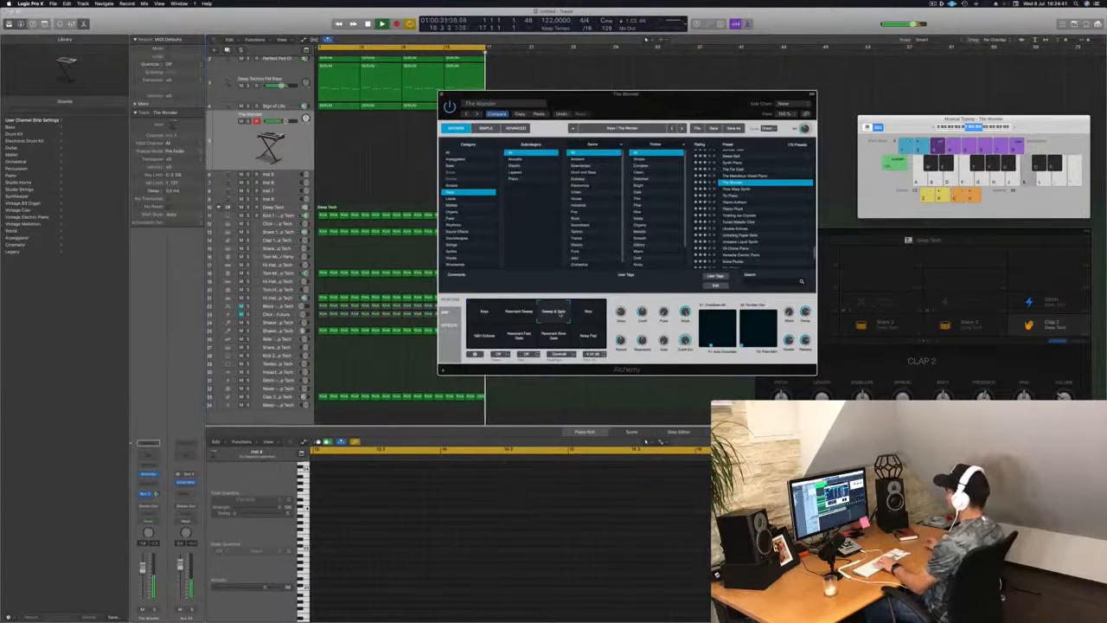
{"action": "left_click", "coordinate": [589, 313]}
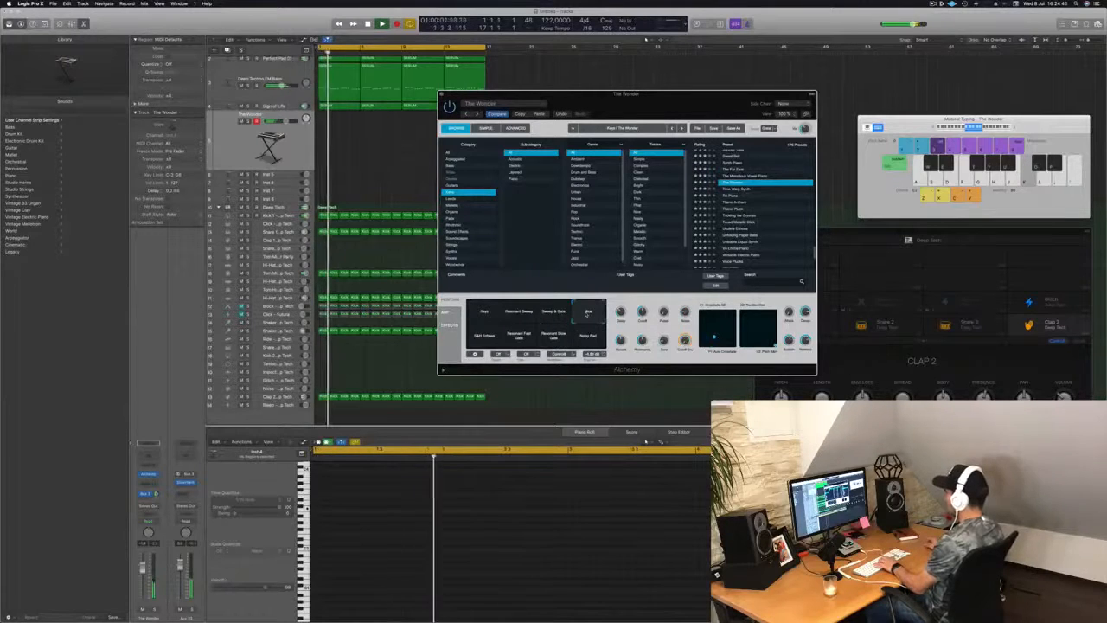
{"action": "left_click", "coordinate": [498, 338]}
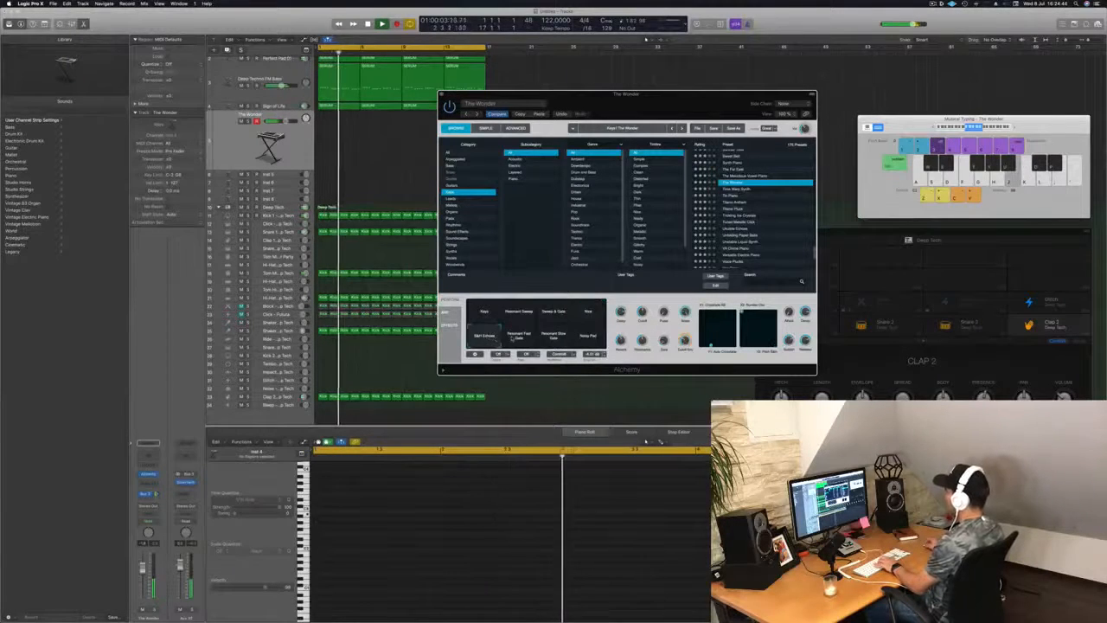
{"action": "left_click", "coordinate": [592, 311]}
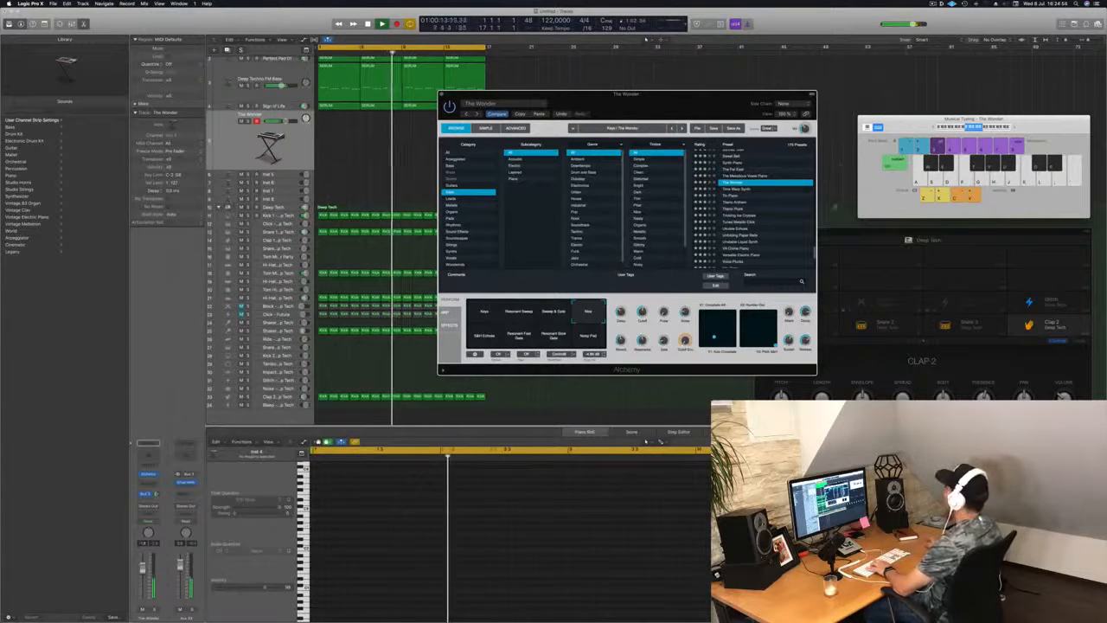
Step: Load The Melodious Vowel Piano preset in Alchemy
{"action": "left_click", "coordinate": [752, 177]}
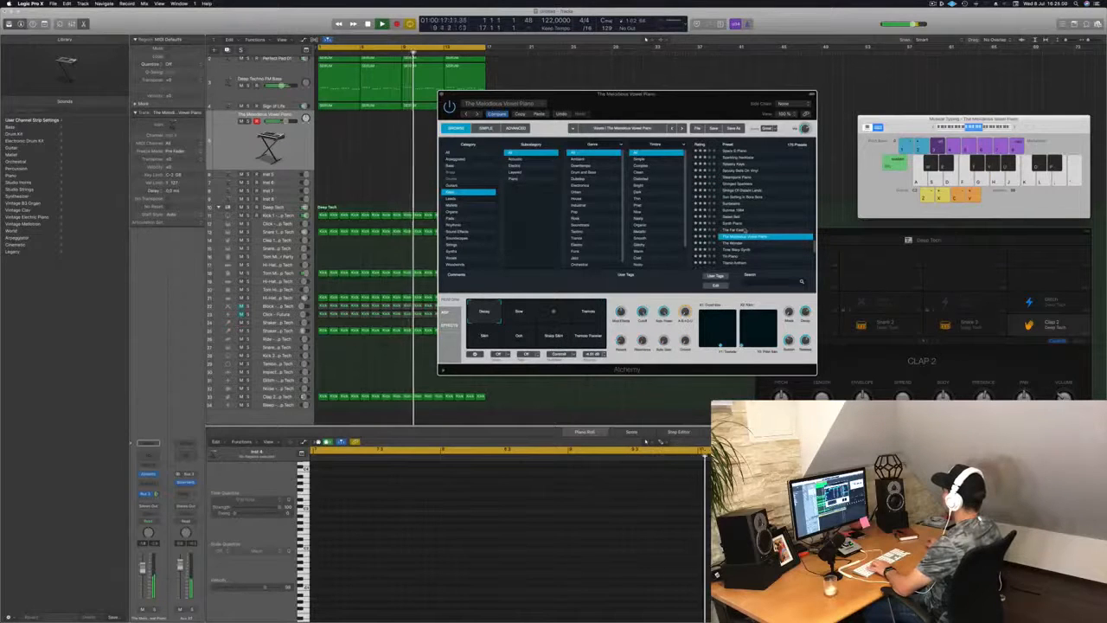
Step: Load The Far East preset in Alchemy and audition its performance snapshots, including Marimba and Trumpet, over the loop
{"action": "left_click", "coordinate": [748, 229]}
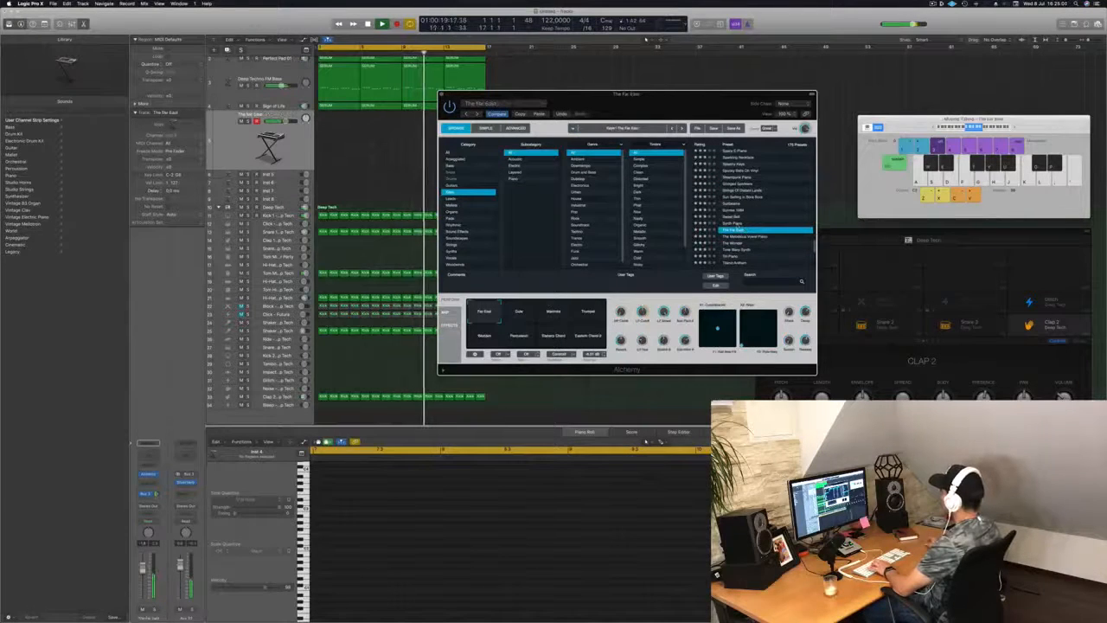
{"action": "left_click", "coordinate": [735, 224]}
{"action": "left_click", "coordinate": [735, 230]}
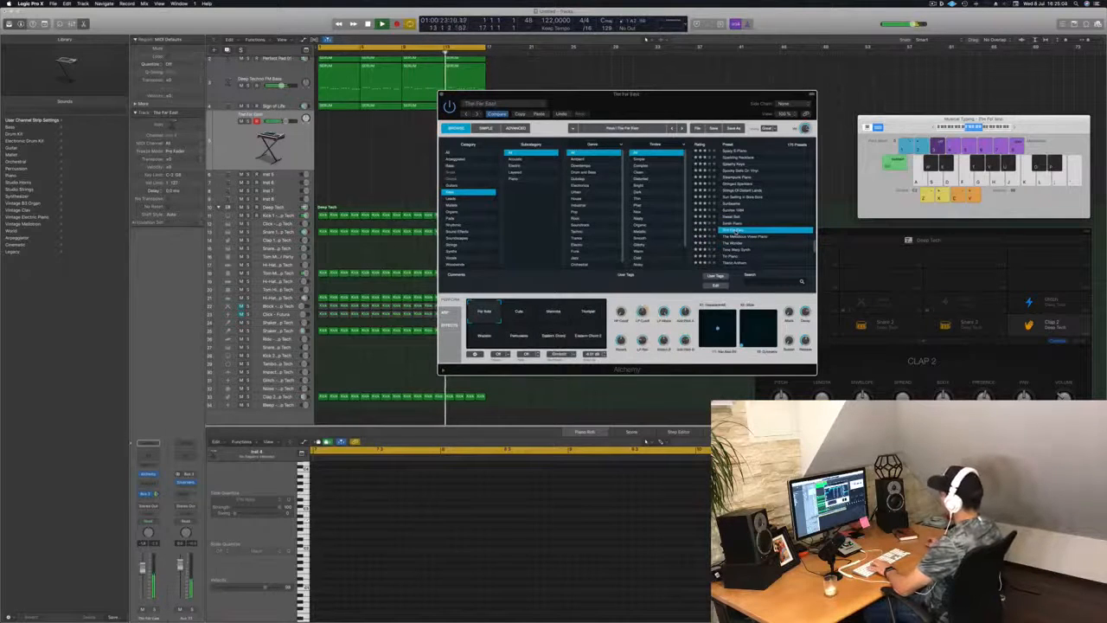
{"action": "left_click", "coordinate": [550, 313]}
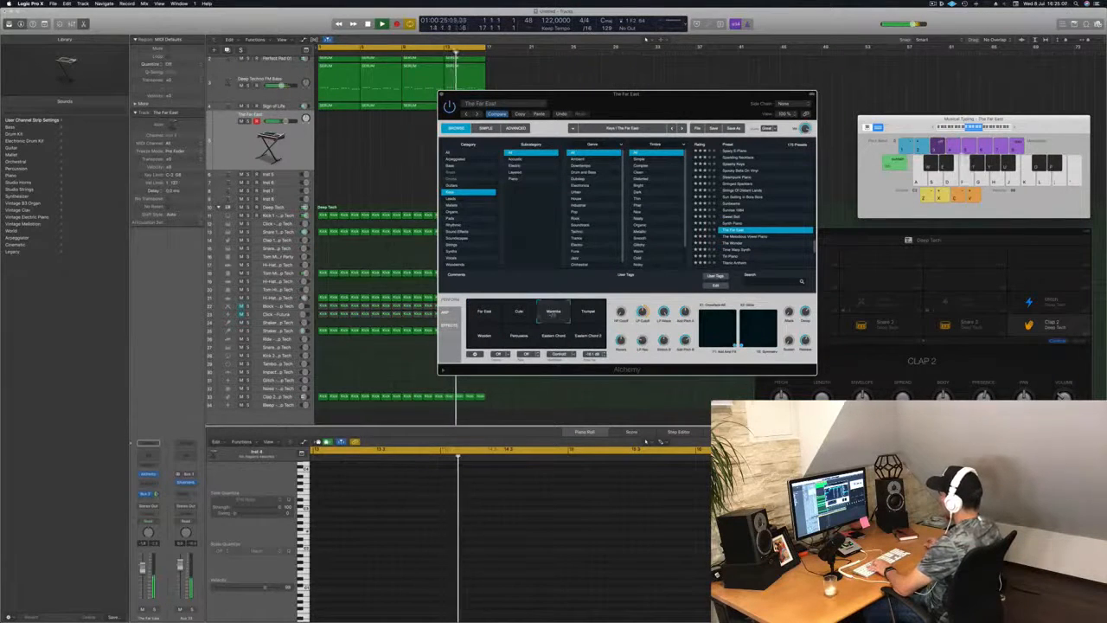
{"action": "left_click", "coordinate": [590, 315]}
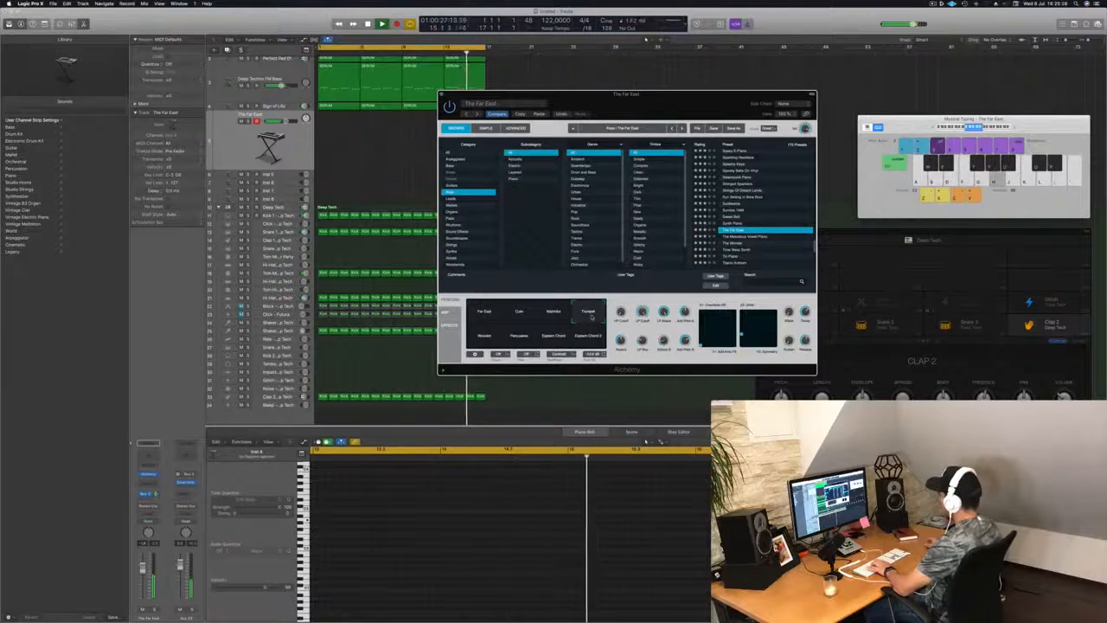
{"action": "left_click", "coordinate": [495, 338]}
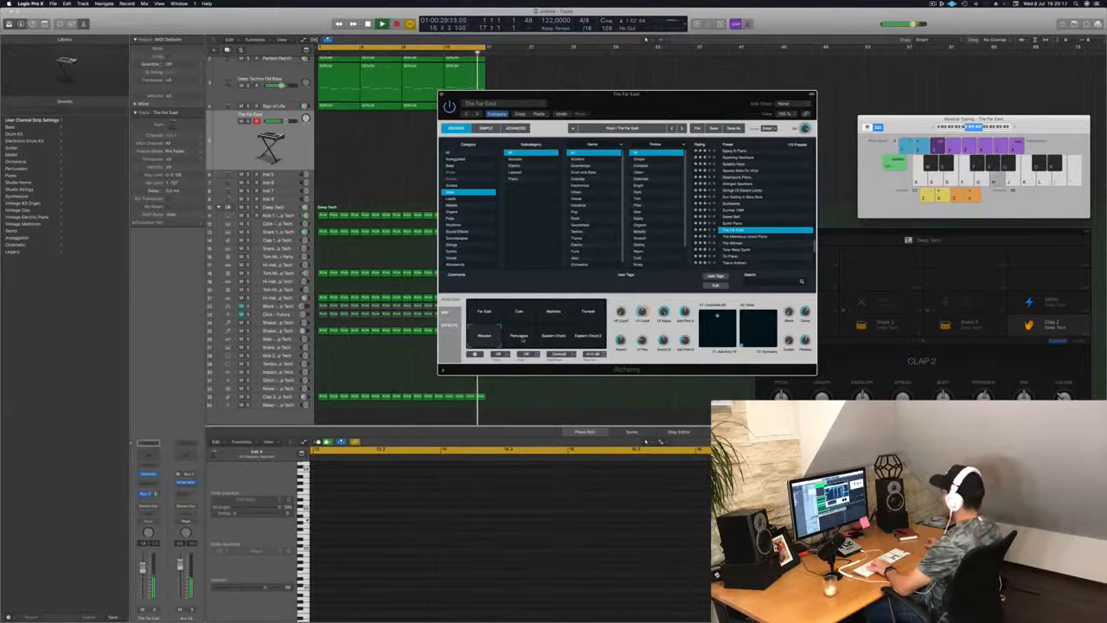
Step: Load the Sweet Bell preset in Alchemy and solo the keys track to play notes on it alone
{"action": "left_click", "coordinate": [737, 217]}
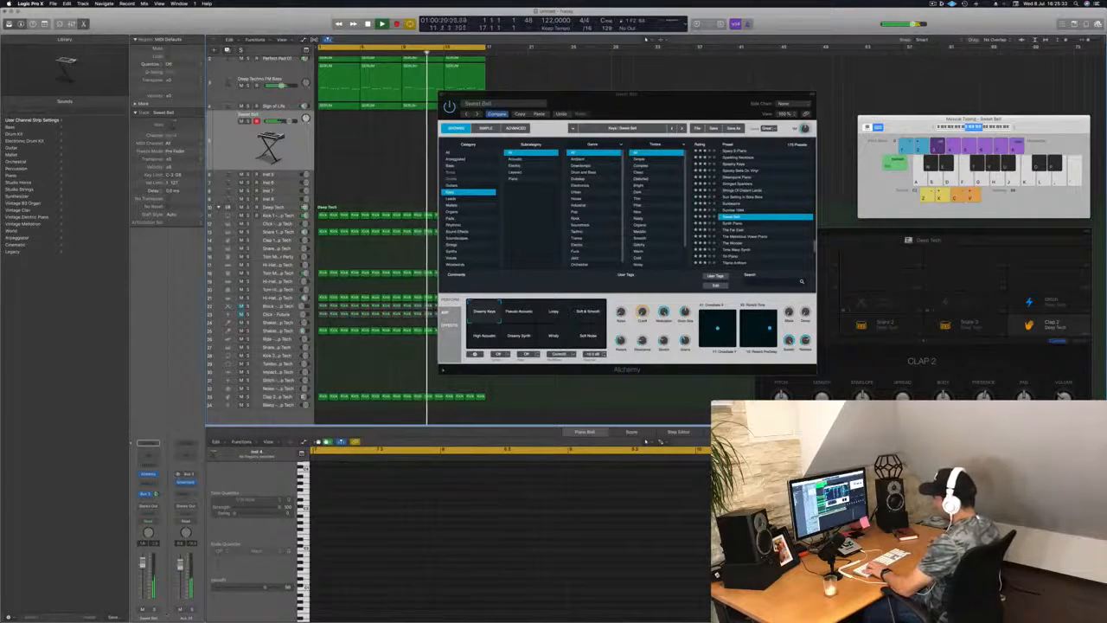
{"action": "left_click", "coordinate": [156, 611]}
{"action": "key", "text": "f"}
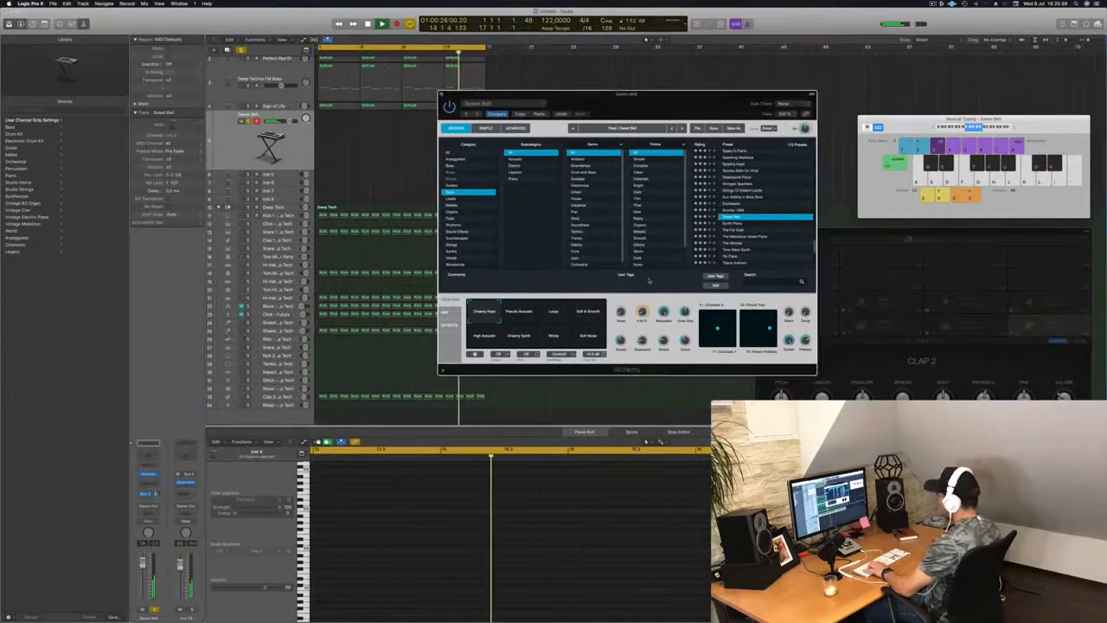
Step: Audition Sweet Bell's Pseudo Acoustic and Soft & Smooth performance snapshots with the keys track soloed
{"action": "left_click", "coordinate": [531, 319]}
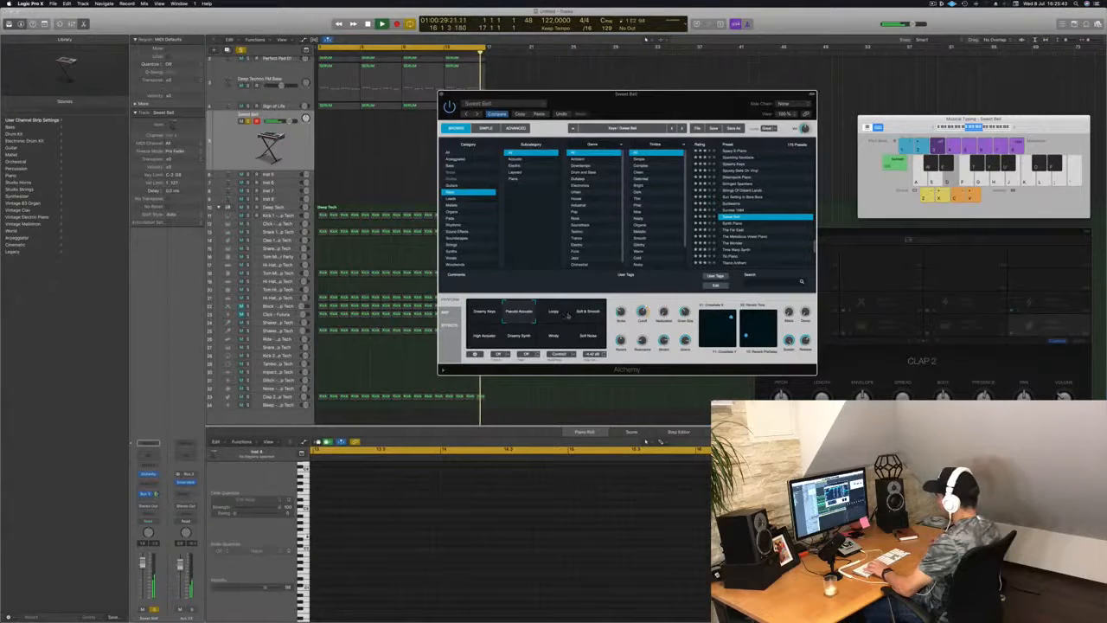
{"action": "left_click", "coordinate": [583, 315]}
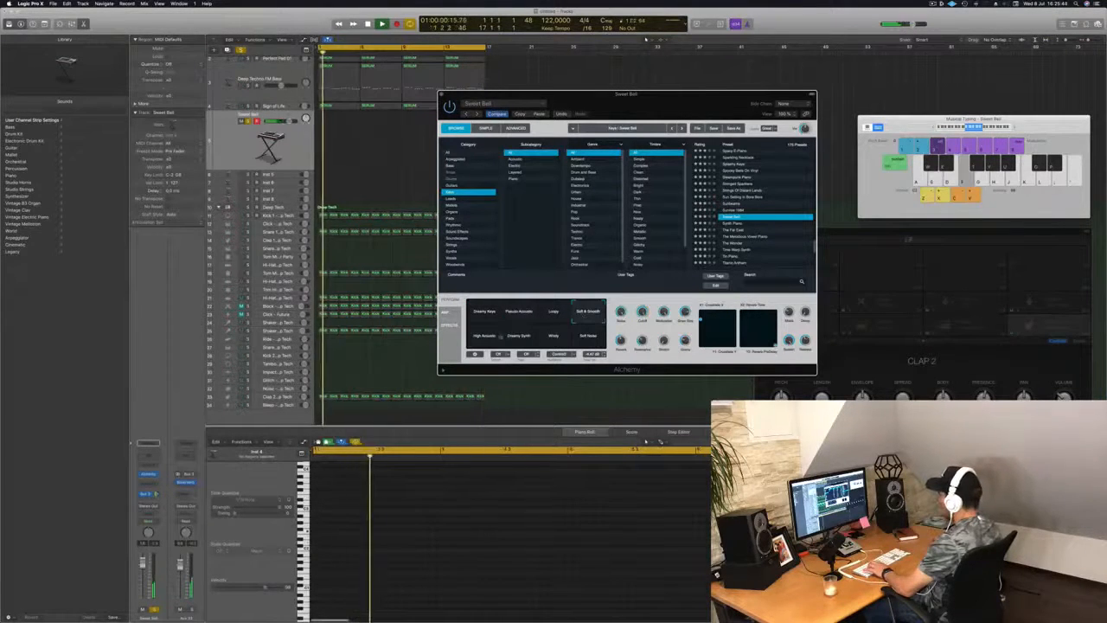
Step: Audition the Dreamy Synth, Windy and Soft Noise snapshots of the Sweet Bell preset
{"action": "left_click", "coordinate": [520, 336]}
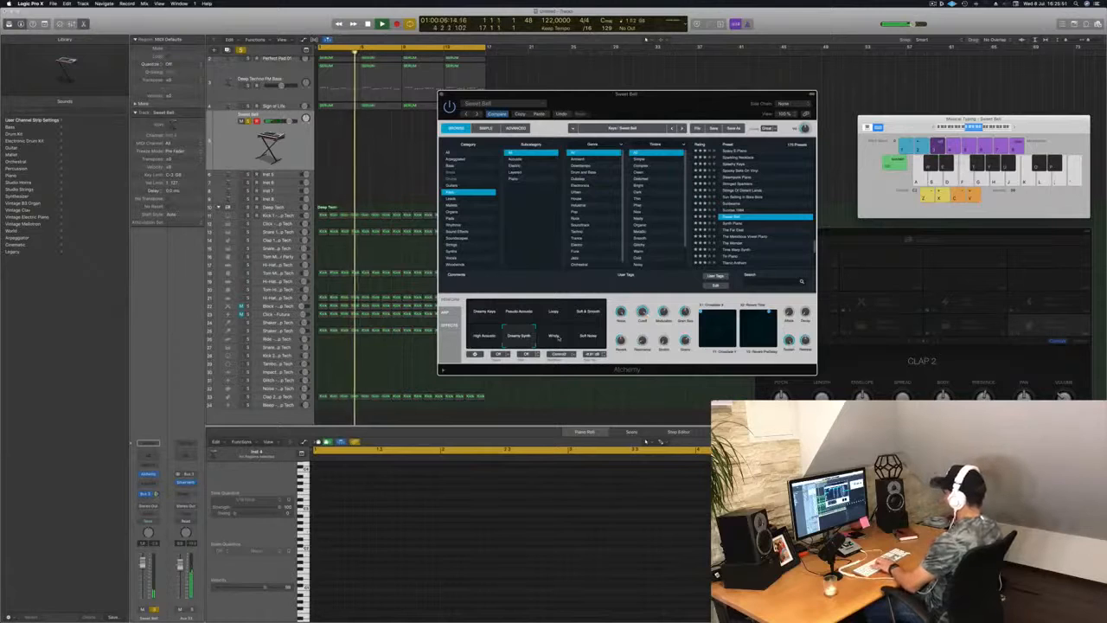
{"action": "left_click", "coordinate": [556, 338]}
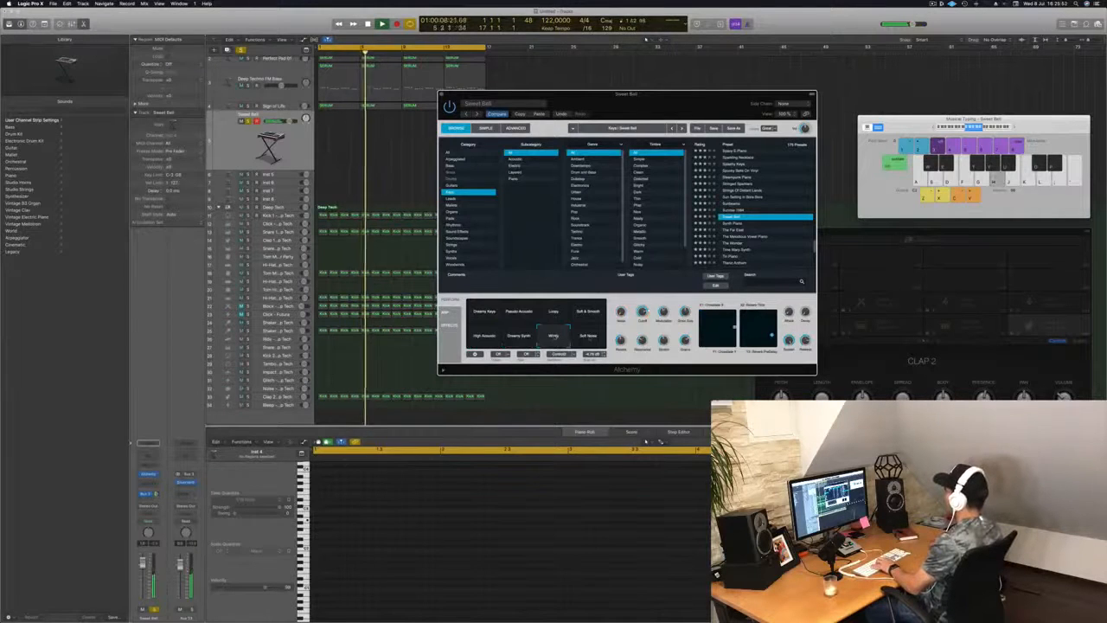
{"action": "left_click", "coordinate": [589, 336]}
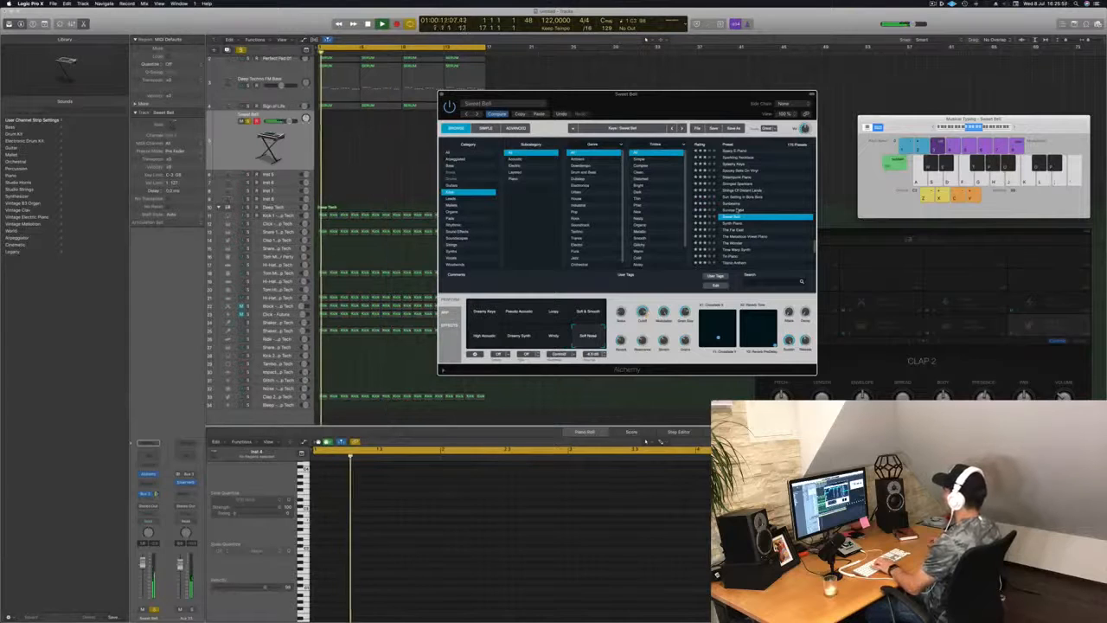
Step: Load the Sunrise 1984 keys preset and take its track out of solo, keeping the instrument window clear of the regions
{"action": "key", "text": "Up"}
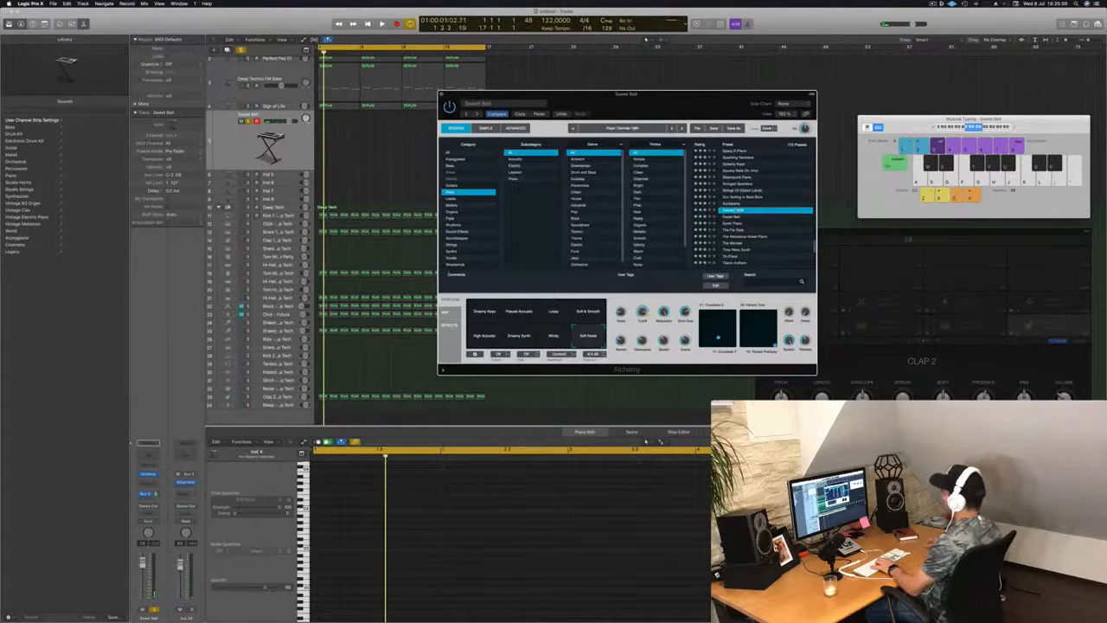
{"action": "key", "text": "super+a"}
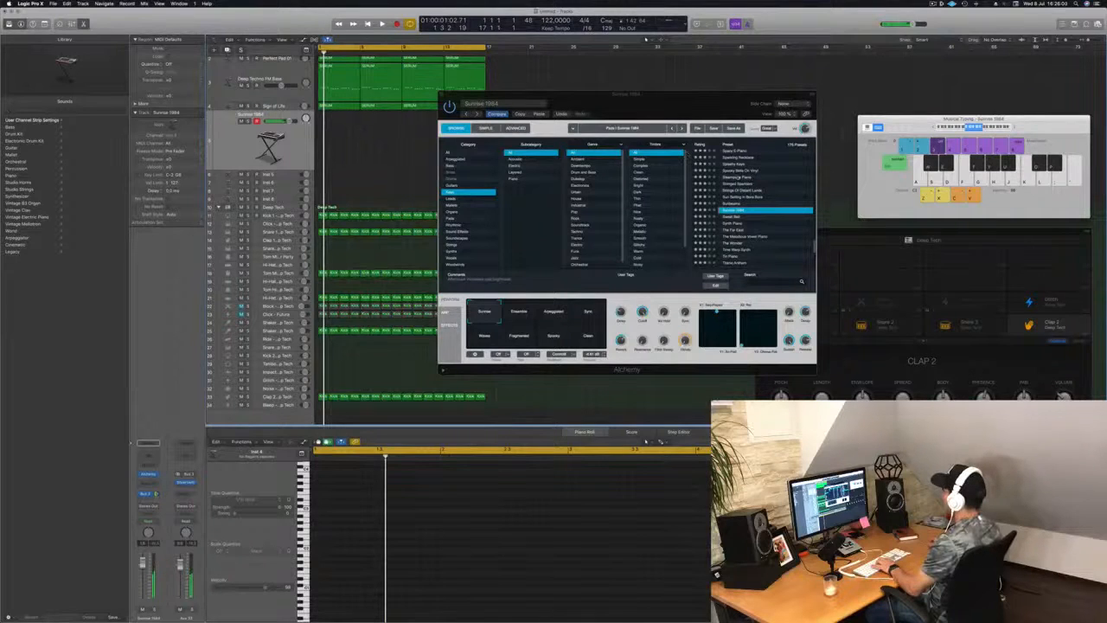
{"action": "left_click_drag", "start_coordinate": [718, 104], "coordinate": [878, 129]}
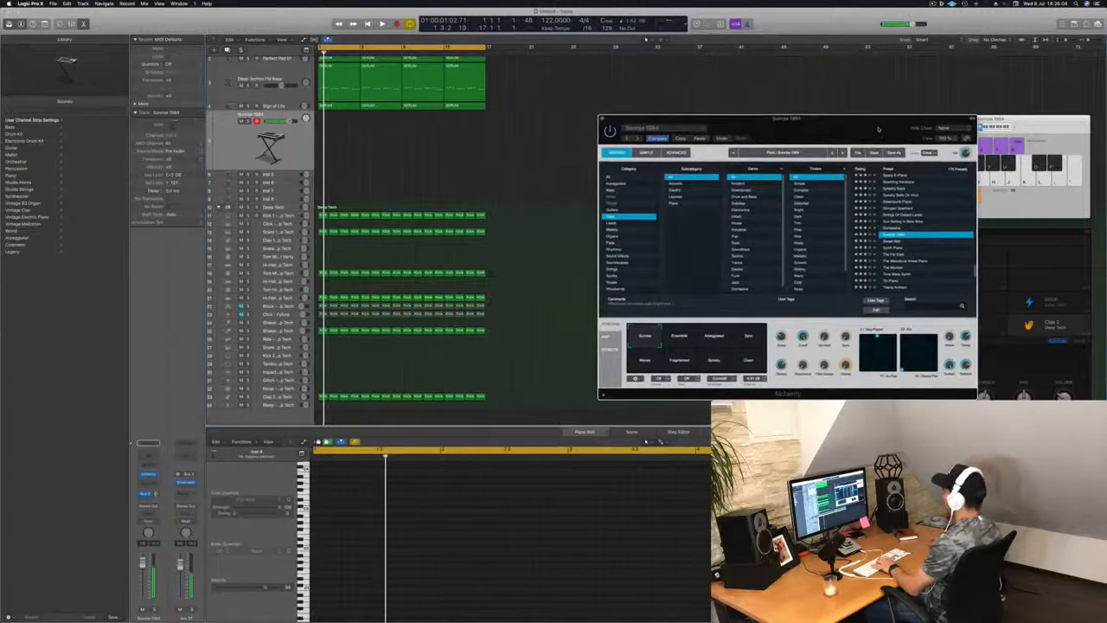
Step: Play the arrangement and show the notes of the first Deep Techno FM Bass region in the Piano Roll
{"action": "key", "text": "space"}
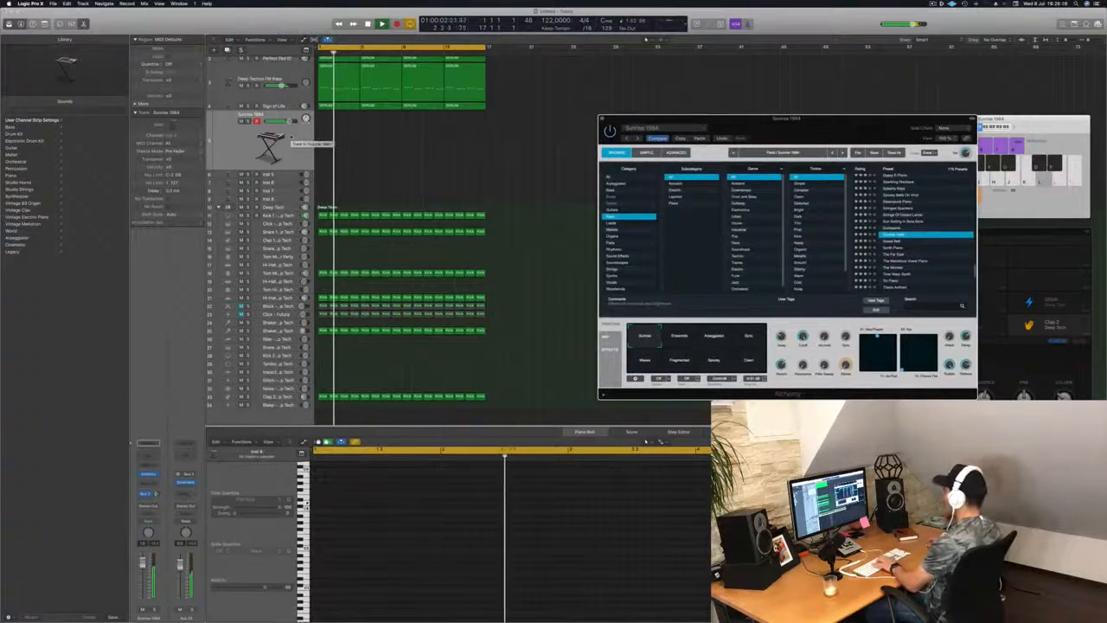
{"action": "scroll", "coordinate": [383, 165], "scroll_direction": "up", "scroll_amount": 2}
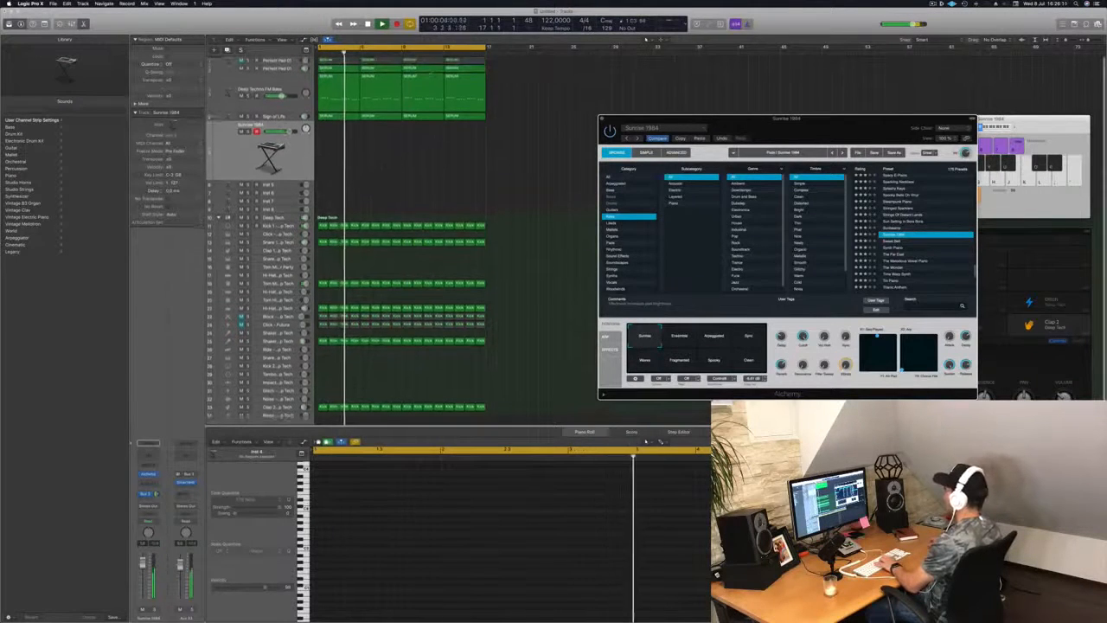
{"action": "left_click", "coordinate": [334, 78]}
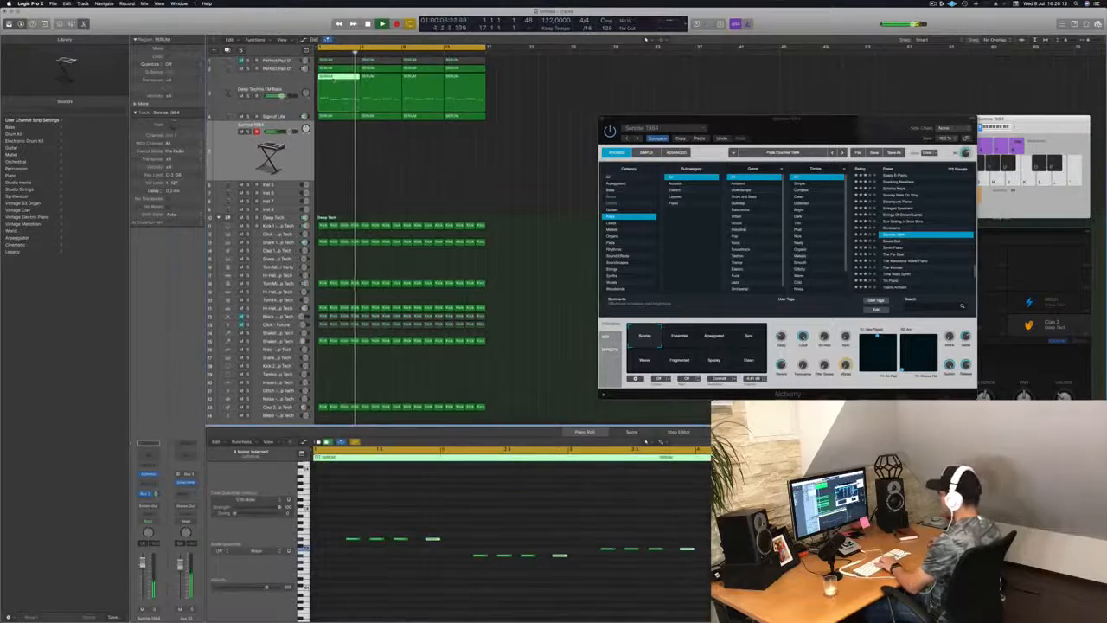
{"action": "key", "text": "i"}
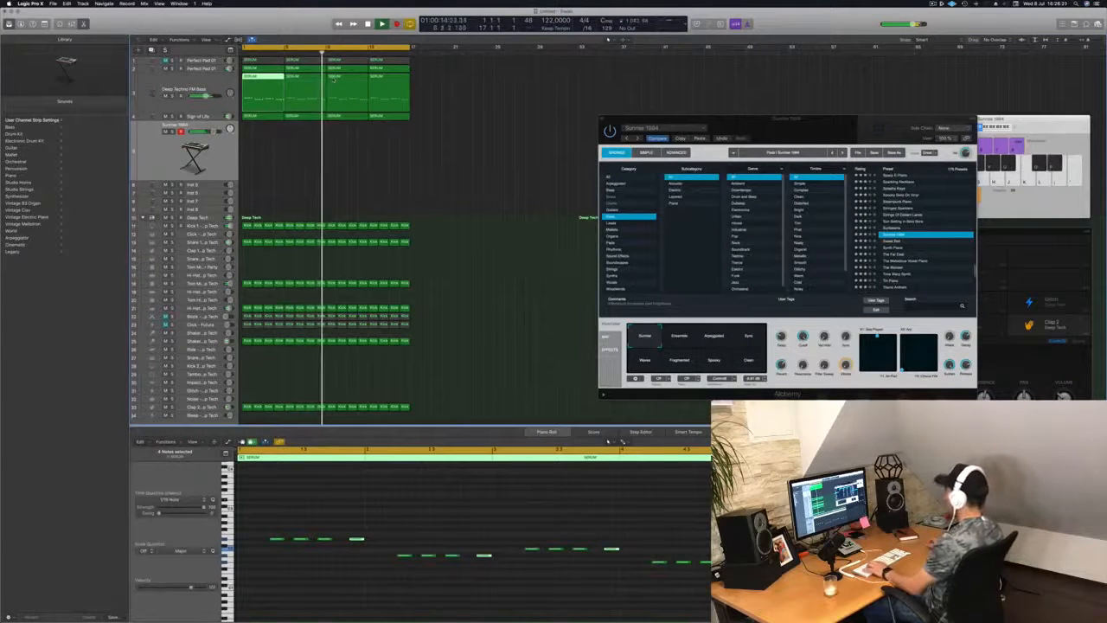
Step: Record two trial melody takes on the Sunrise 1984 track over the looping arrangement
{"action": "key", "text": "r"}
{"action": "left_click_drag", "start_coordinate": [882, 125], "coordinate": [734, 128]}
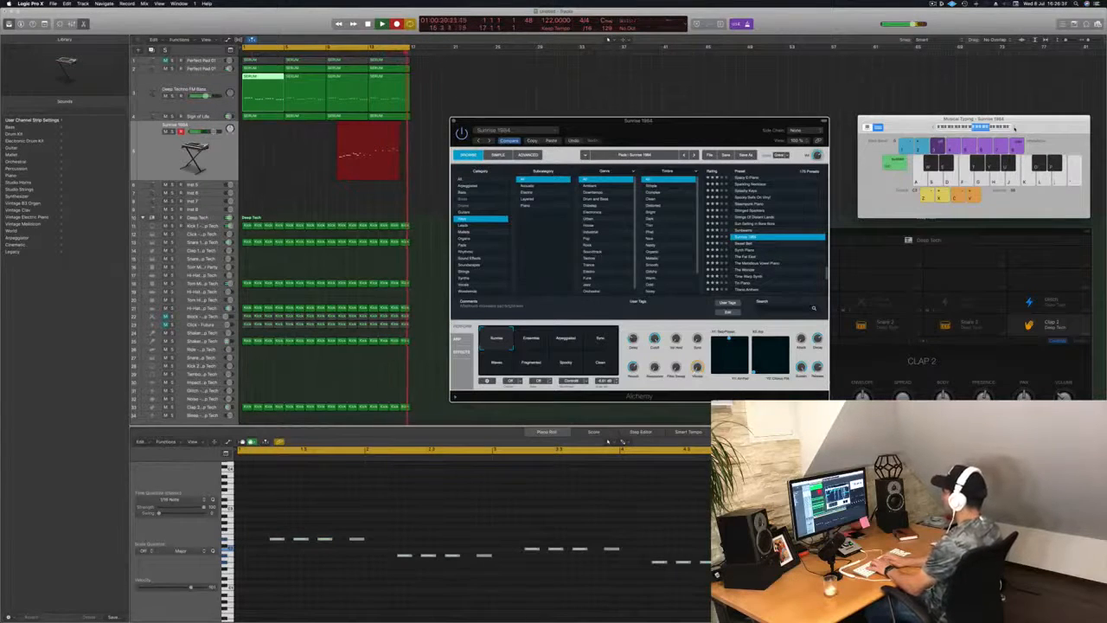
{"action": "key", "text": "space"}
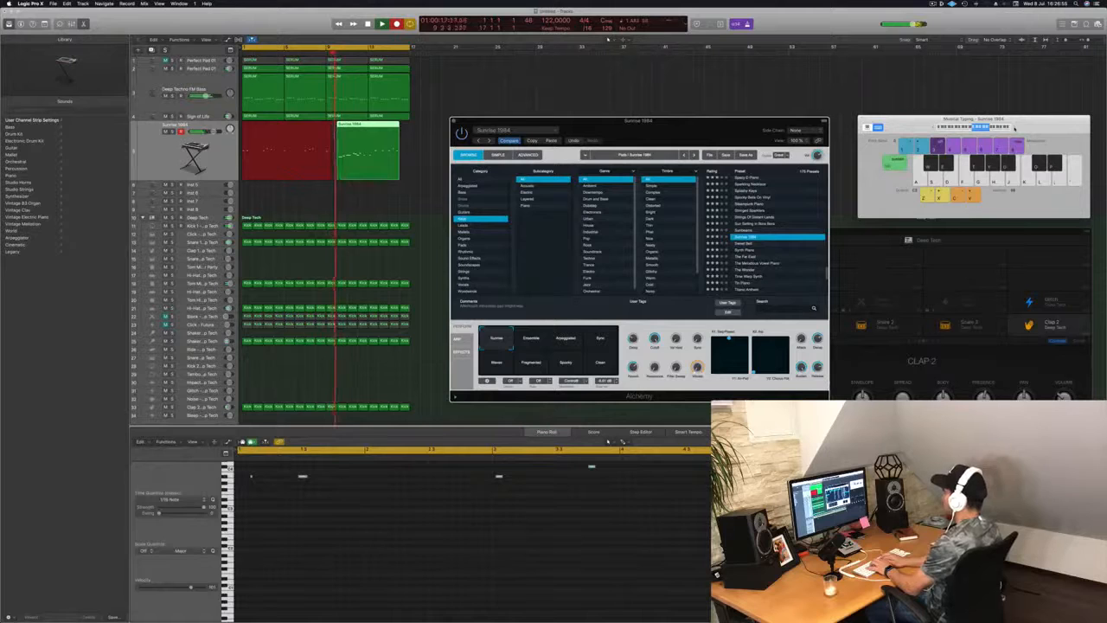
{"action": "key", "text": "space"}
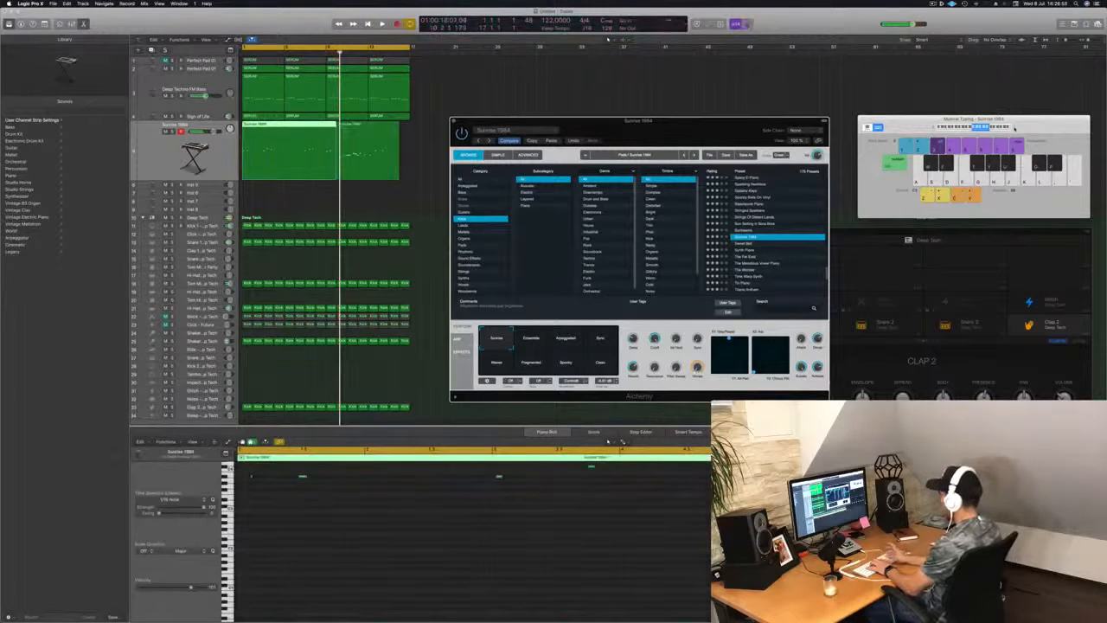
Step: Delete both trial takes from the Sunrise 1984 track
{"action": "key", "text": "Delete"}
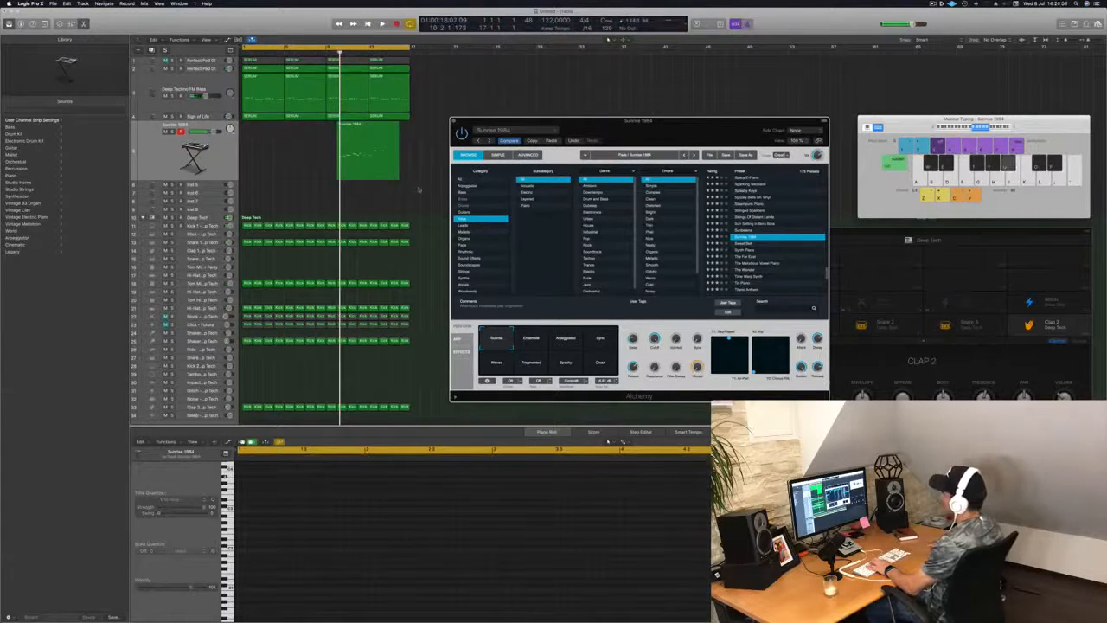
{"action": "left_click", "coordinate": [373, 165]}
{"action": "key", "text": "Delete"}
Step: Record a new repeating melody on the Sunrise 1984 track while the arrangement loops
{"action": "key", "text": "space"}
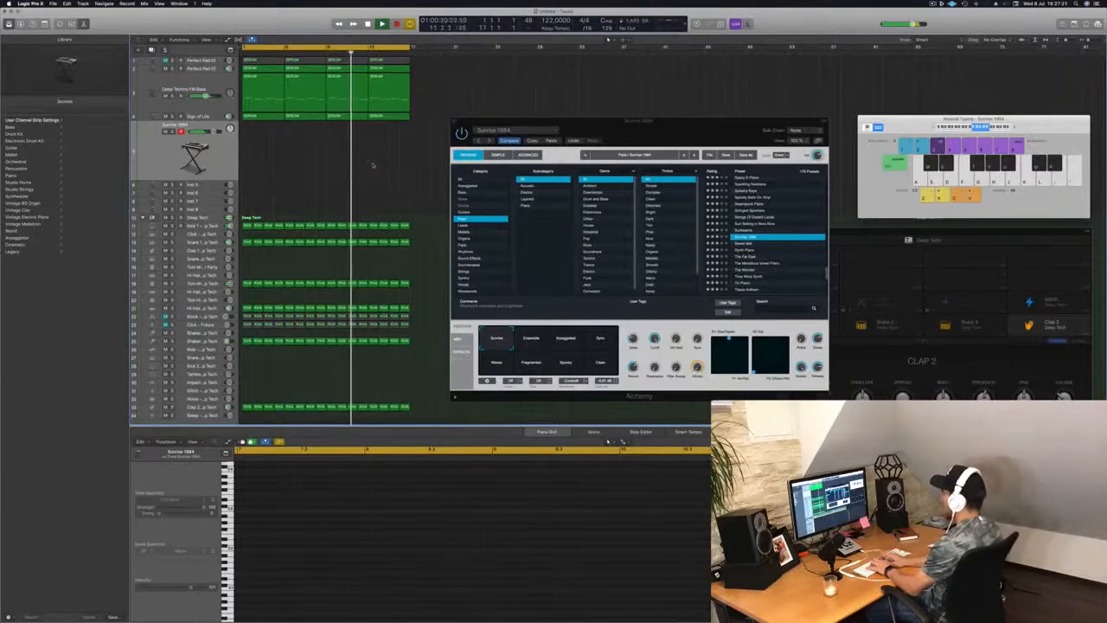
{"action": "key", "text": "i"}
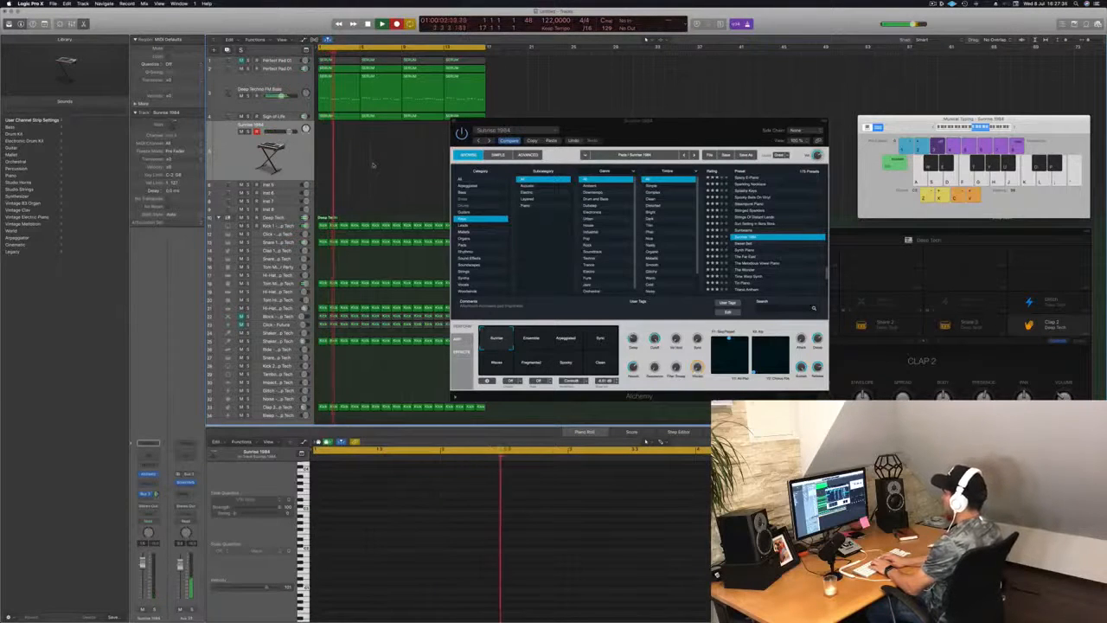
{"action": "key", "text": "u"}
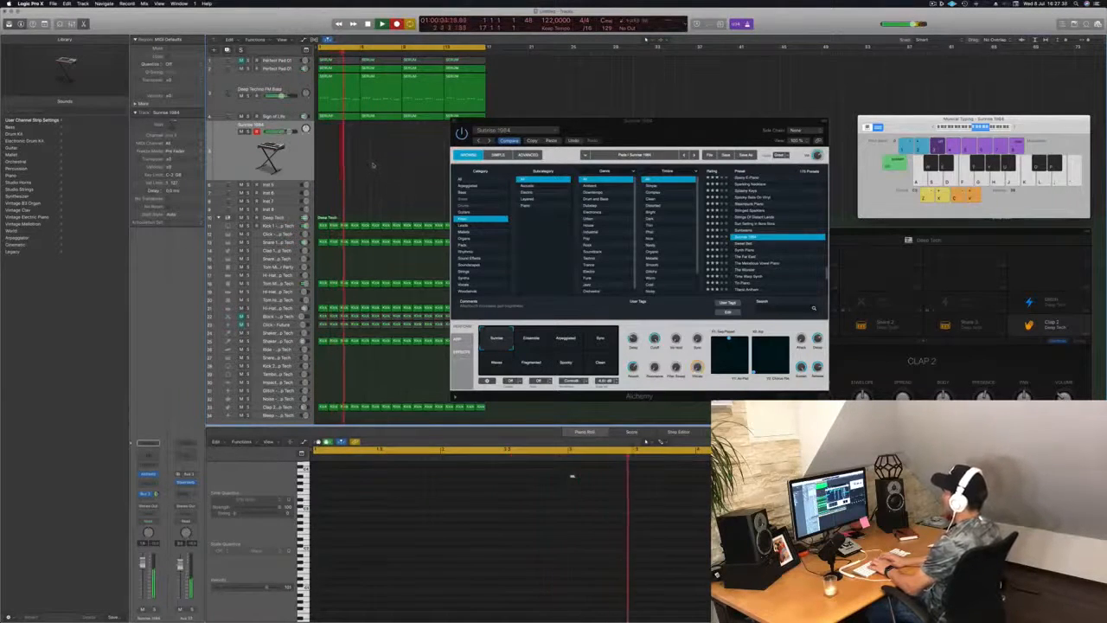
{"action": "key", "text": "u"}
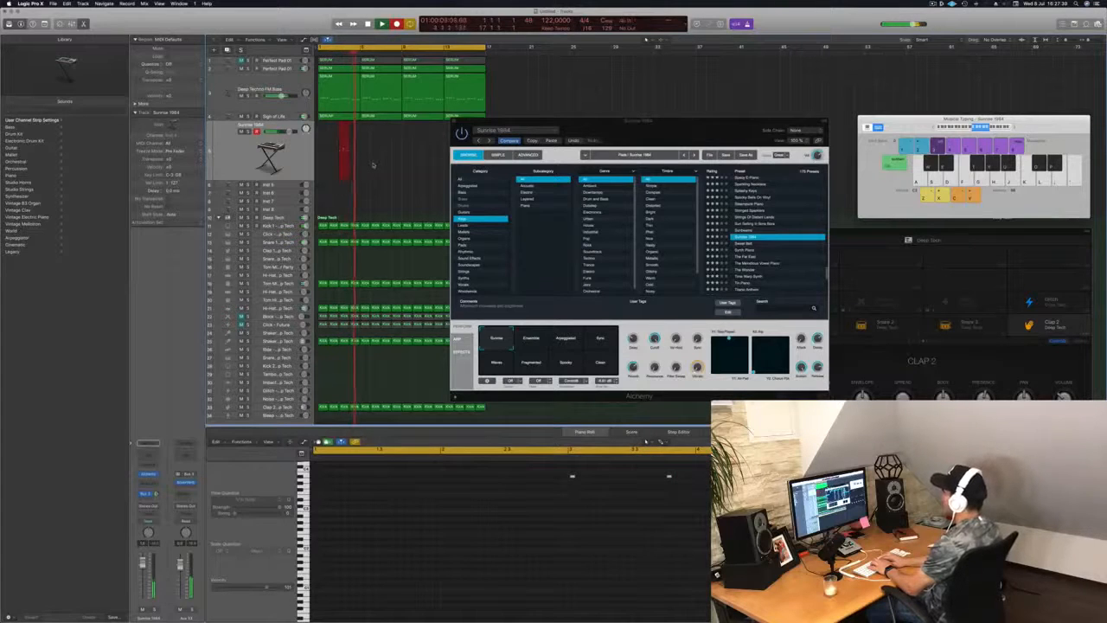
{"action": "key", "text": "u"}
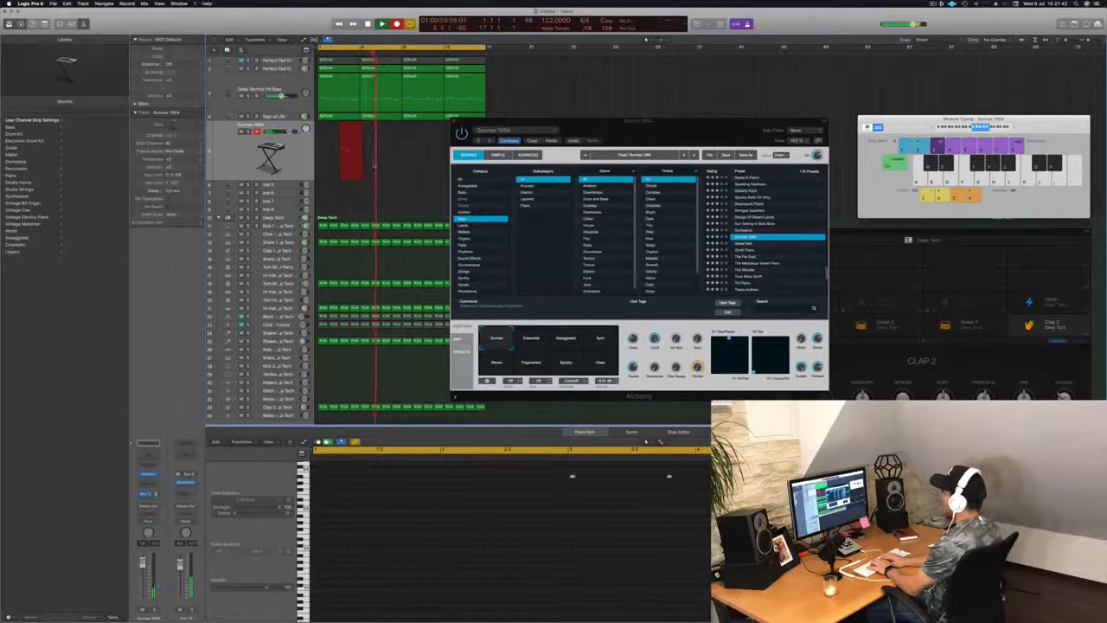
{"action": "key", "text": "u"}
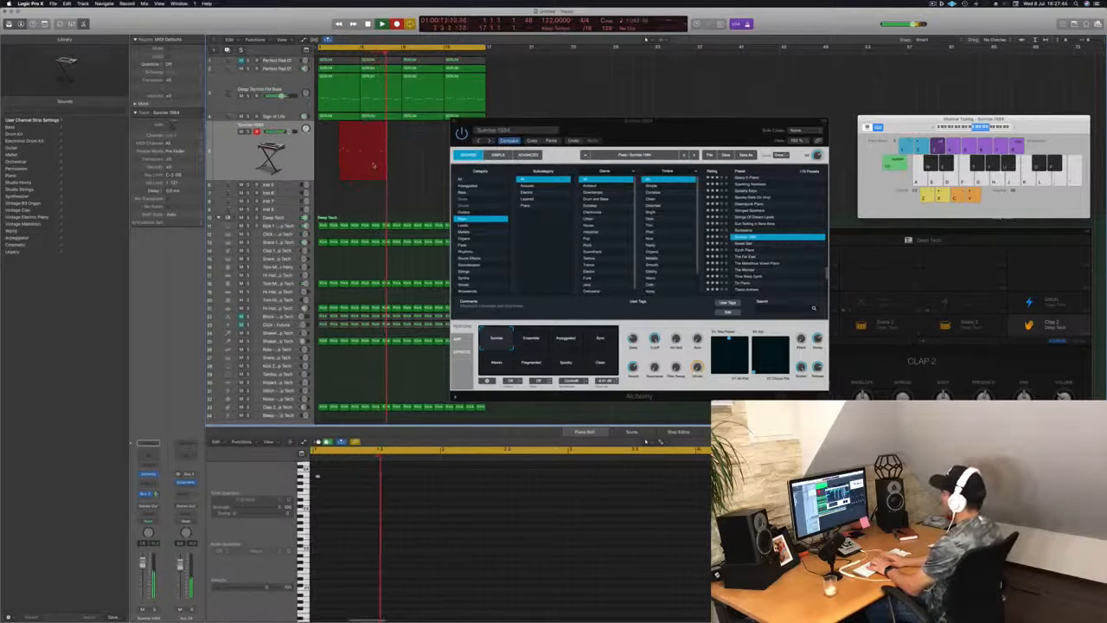
{"action": "key", "text": "u"}
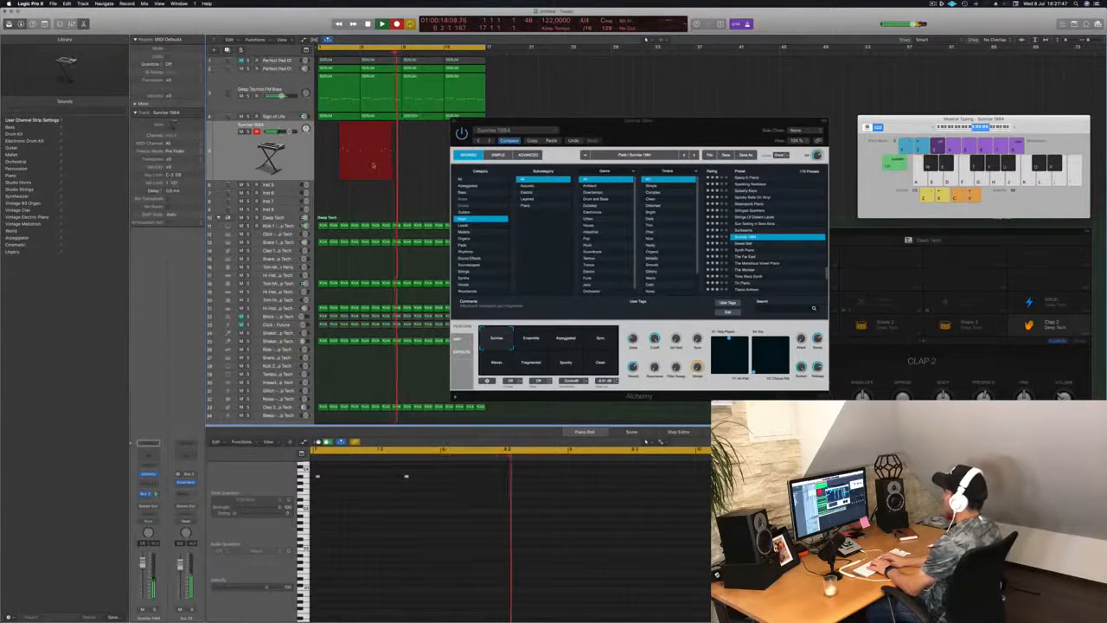
{"action": "key", "text": "u"}
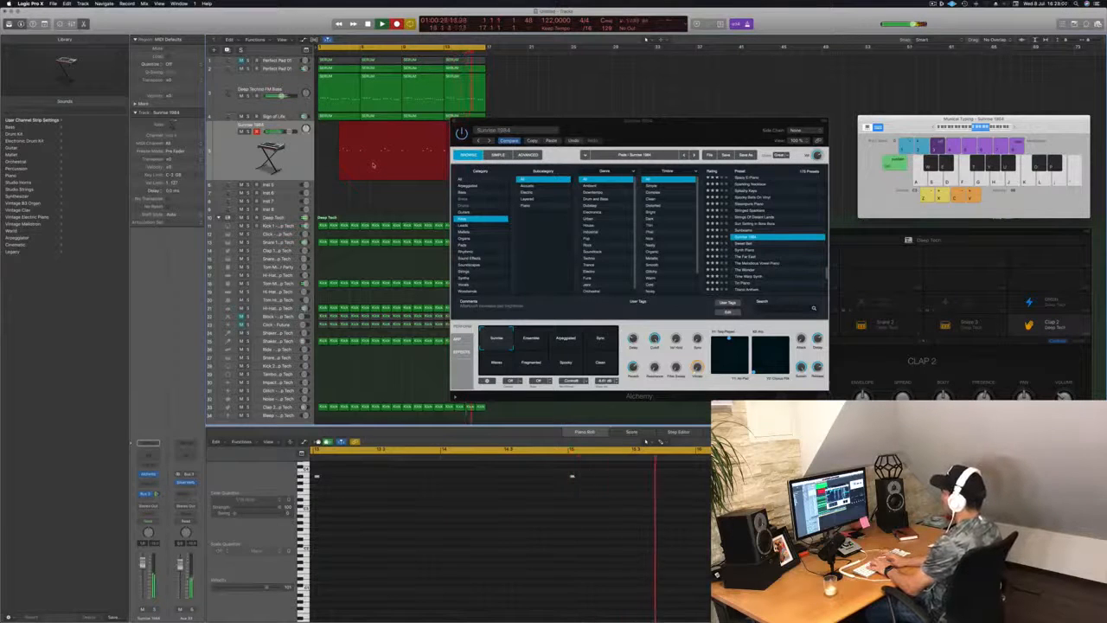
{"action": "key", "text": "i"}
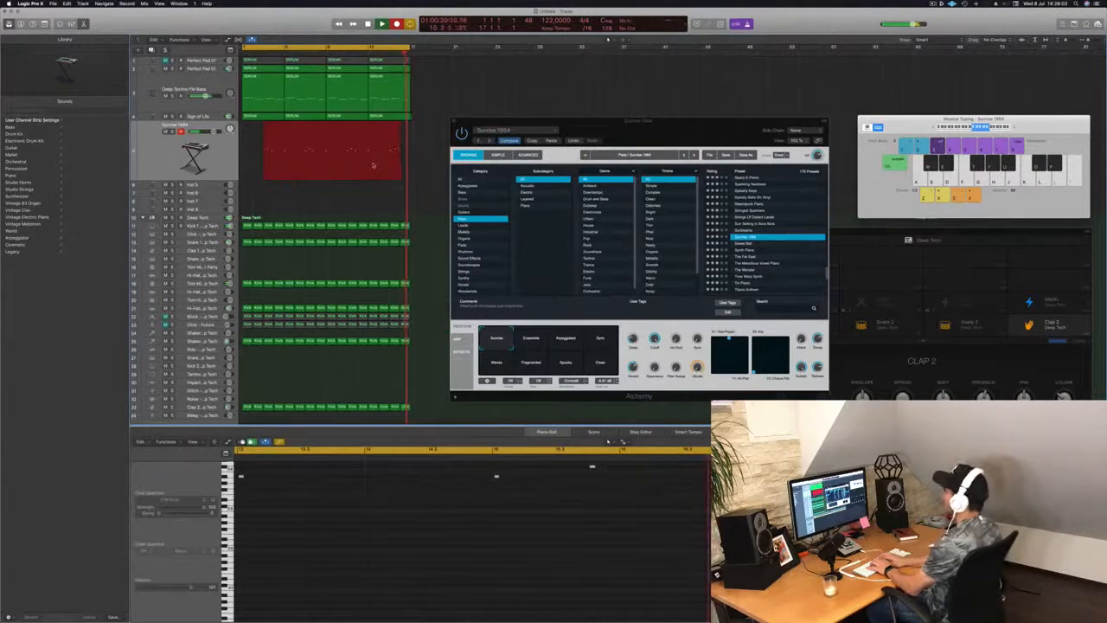
{"action": "key", "text": "space"}
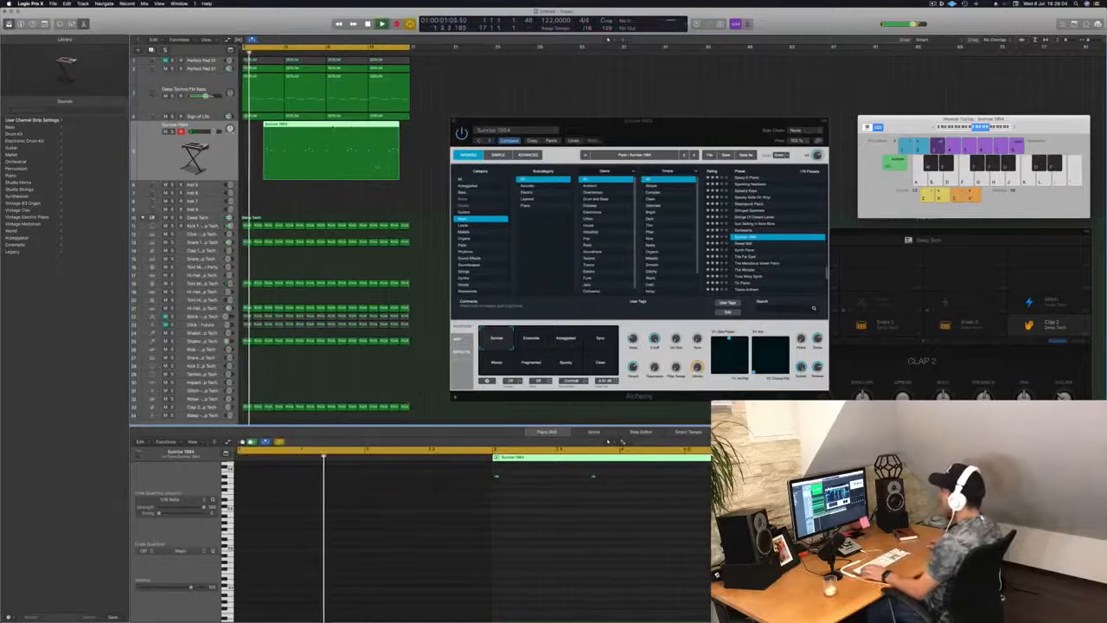
Step: Trim the first two bars off the recorded Sunrise 1984 region and align the remainder to bar 1
{"action": "left_click_drag", "start_coordinate": [372, 165], "coordinate": [311, 130]}
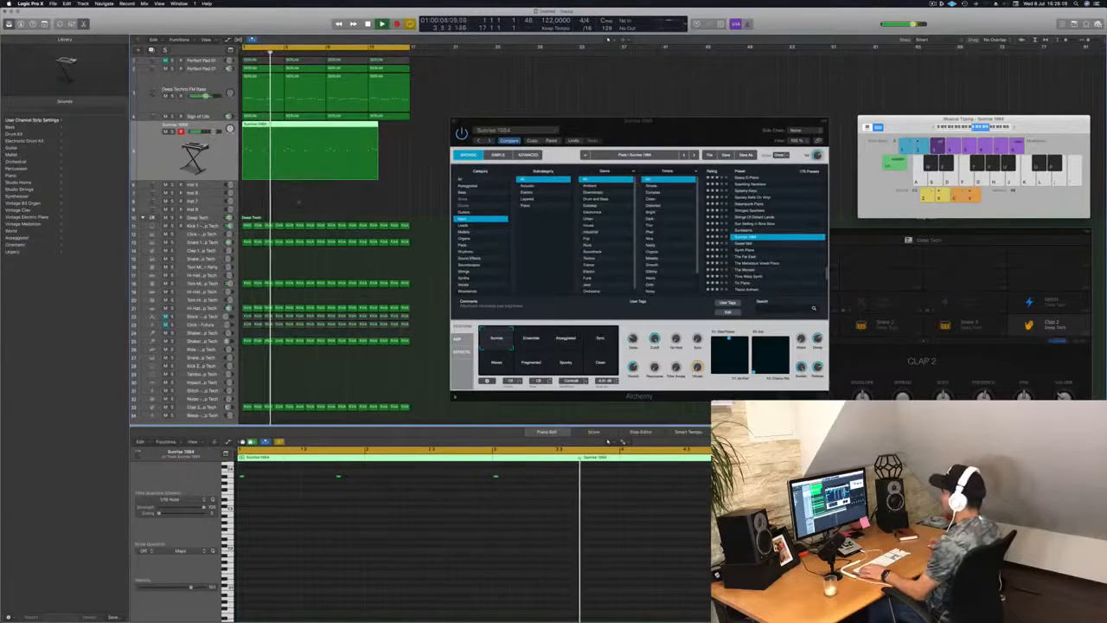
{"action": "double_click", "coordinate": [263, 141], "text": "super"}
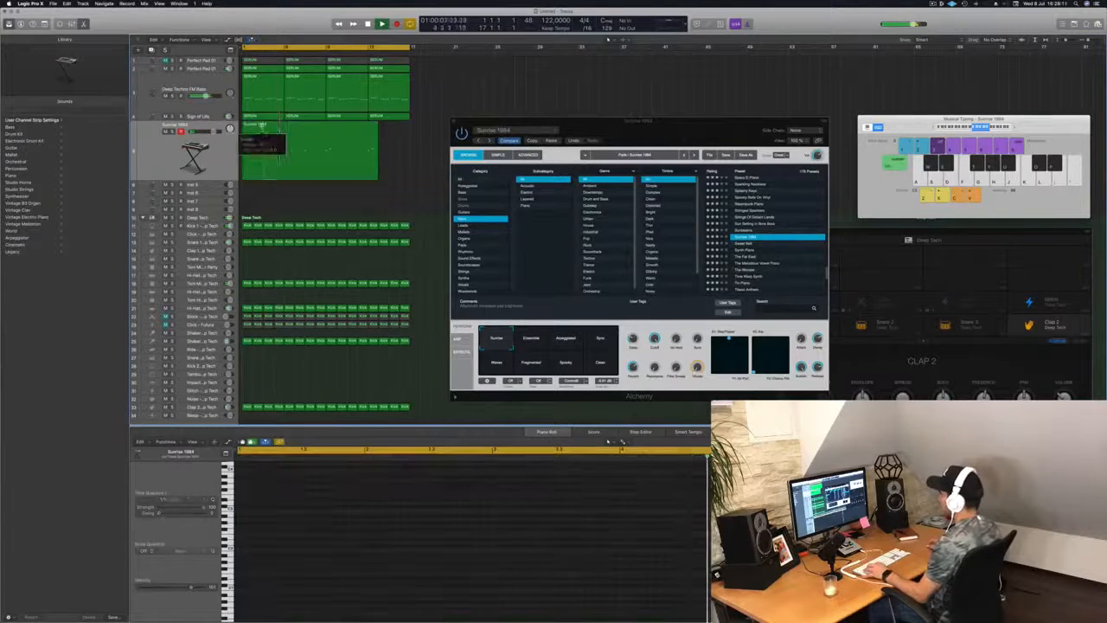
{"action": "left_click", "coordinate": [248, 145]}
{"action": "key", "text": "Delete"}
{"action": "left_click_drag", "start_coordinate": [309, 146], "coordinate": [288, 146]}
{"action": "key", "text": "space"}
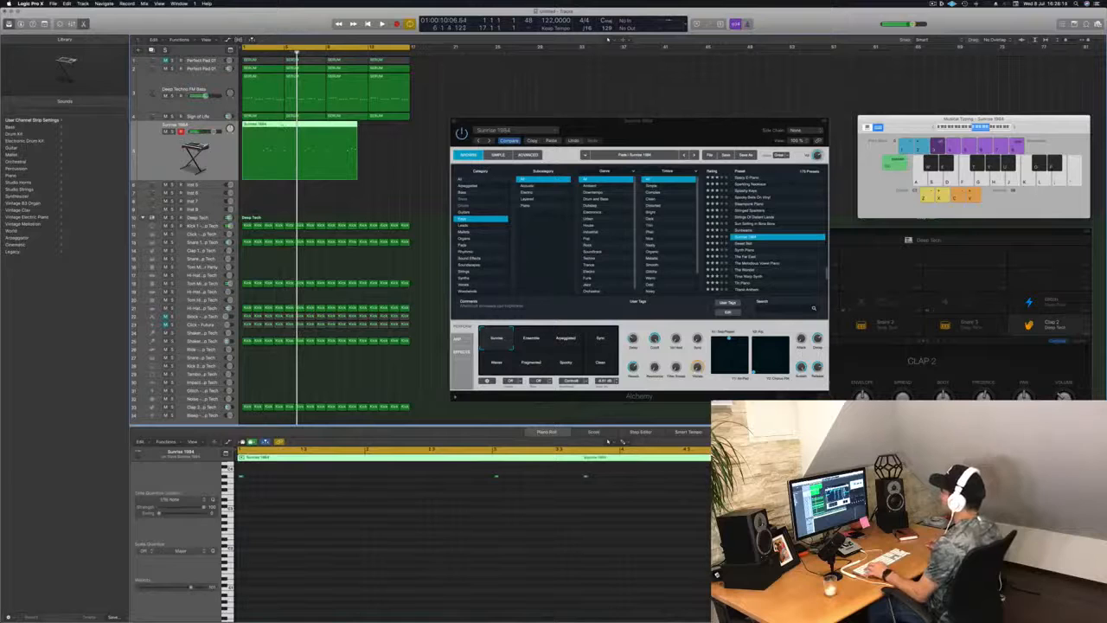
Step: Split the Sunrise 1984 region at bar 5 and delete the rest, keeping only the first four bars
{"action": "double_click", "coordinate": [284, 127], "text": "super"}
{"action": "key", "text": "Delete"}
{"action": "left_click", "coordinate": [255, 135]}
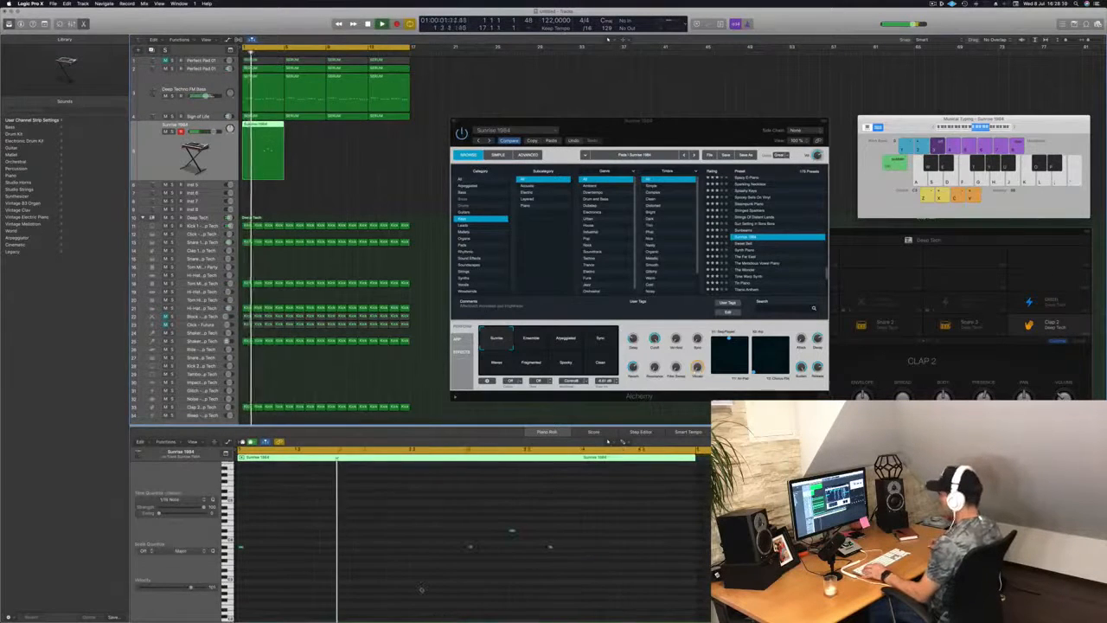
Step: Shift the last note of the four-bar Sunrise 1984 region slightly later in the Piano Roll
{"action": "key", "text": "super+a"}
{"action": "left_click", "coordinate": [356, 204]}
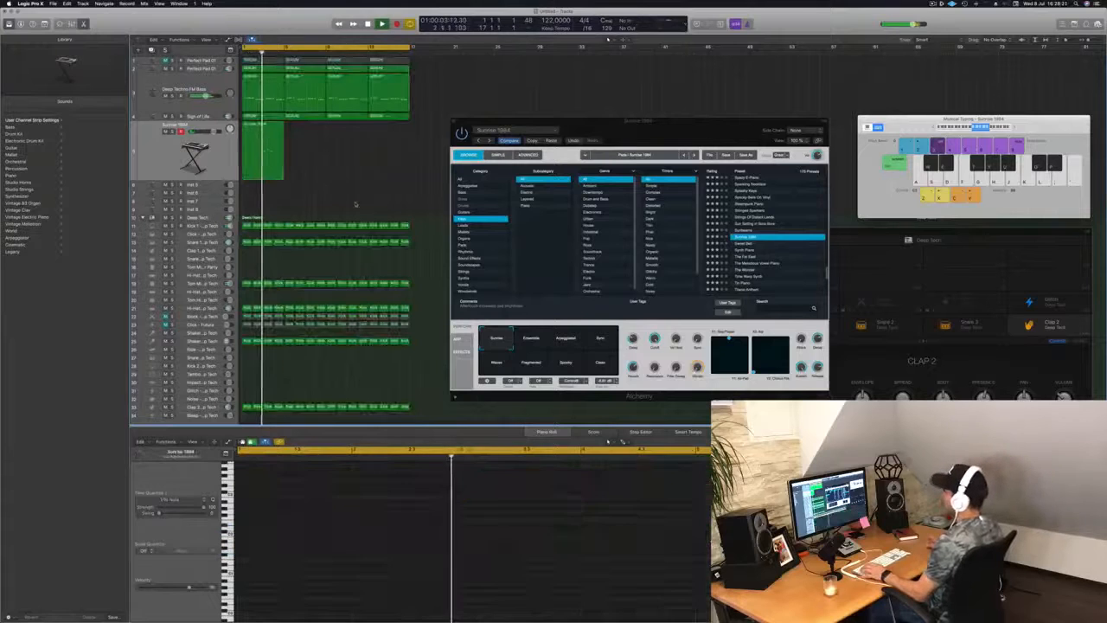
{"action": "left_click", "coordinate": [269, 145]}
{"action": "scroll", "coordinate": [524, 528], "scroll_direction": "up", "scroll_amount": 2}
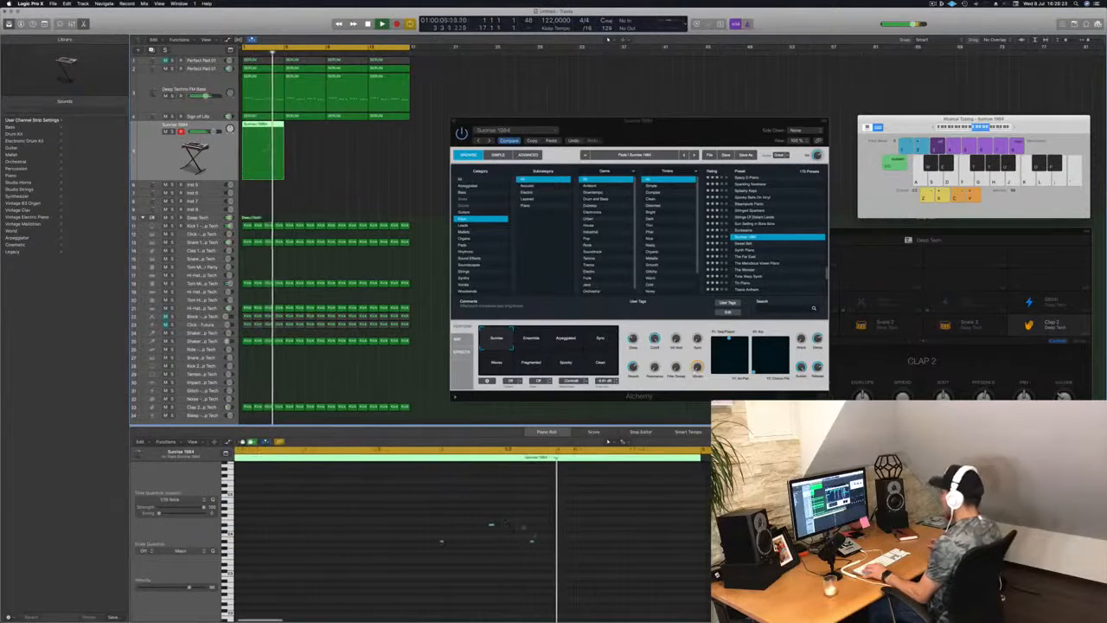
{"action": "key", "text": "space"}
{"action": "left_click", "coordinate": [530, 545]}
{"action": "key", "text": "space"}
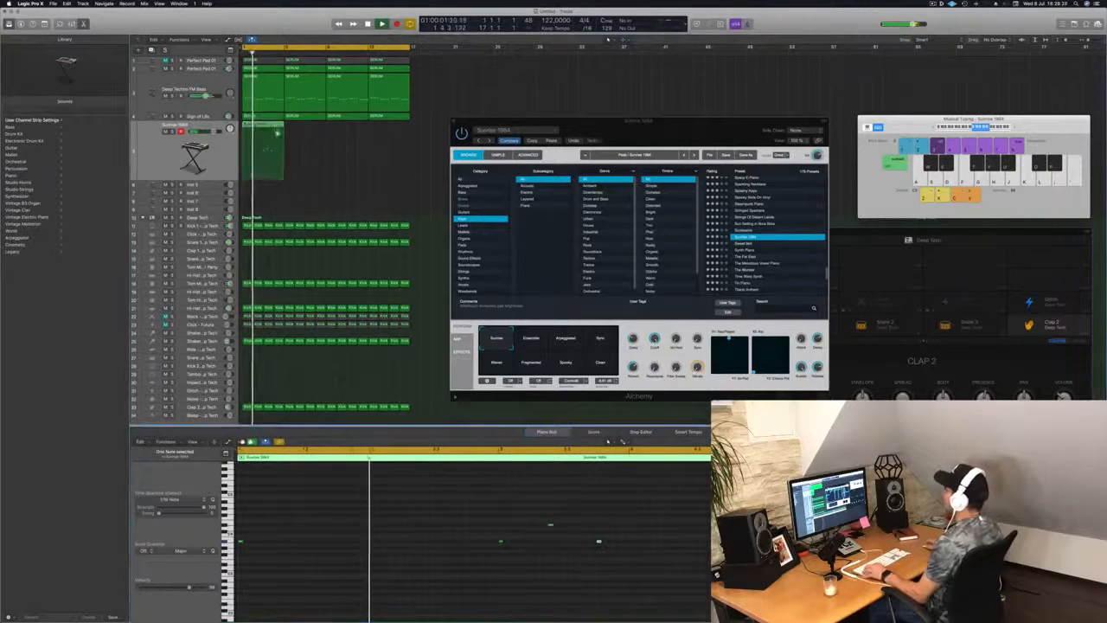
Step: Copy the four-bar Sunrise 1984 region along its track to fill the 16-bar loop and play it back
{"action": "left_click_drag", "start_coordinate": [260, 136], "coordinate": [358, 134]}
{"action": "left_click_drag", "start_coordinate": [661, 123], "coordinate": [596, 120]}
{"action": "key", "text": "space"}
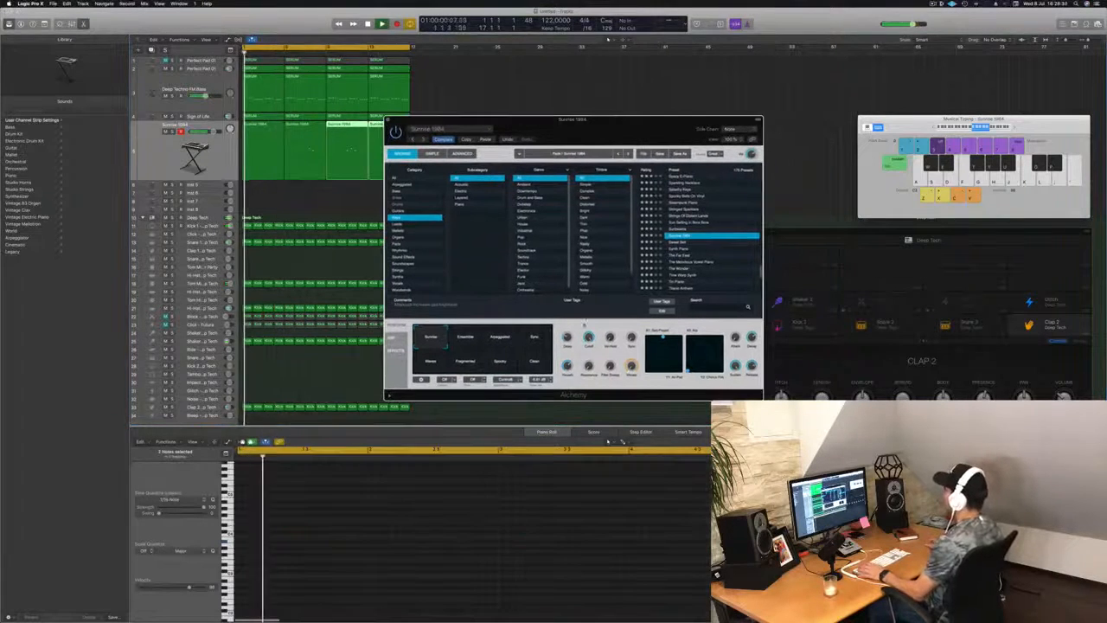
Step: Audition the other transform pad snapshots of the Sunrise 1984 preset, from Ensemble through Clean, during playback
{"action": "left_click", "coordinate": [467, 341]}
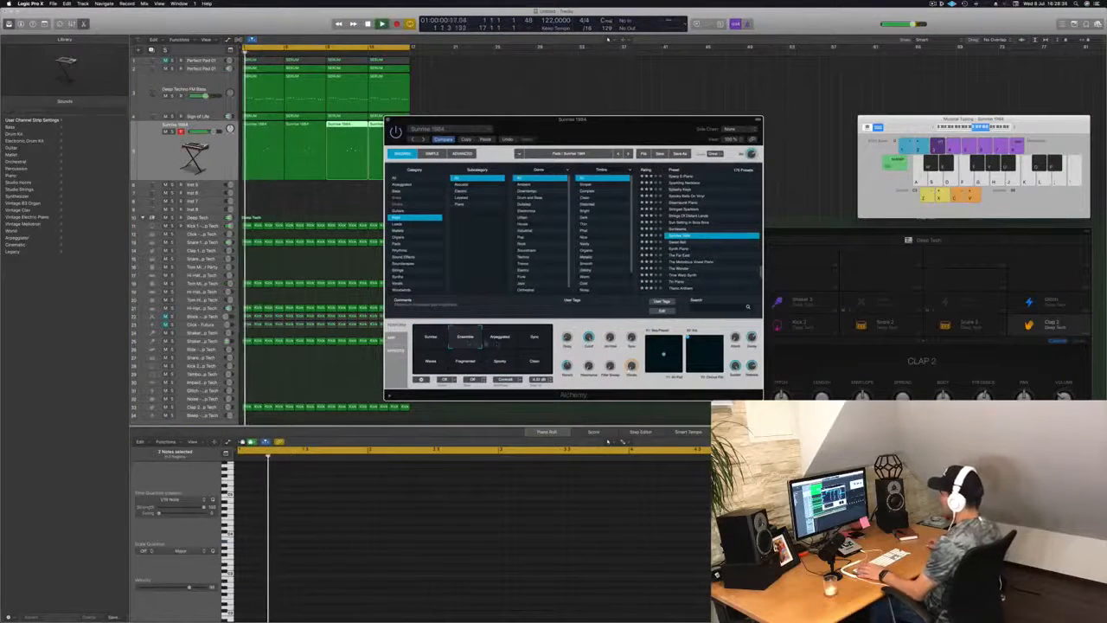
{"action": "left_click", "coordinate": [500, 342]}
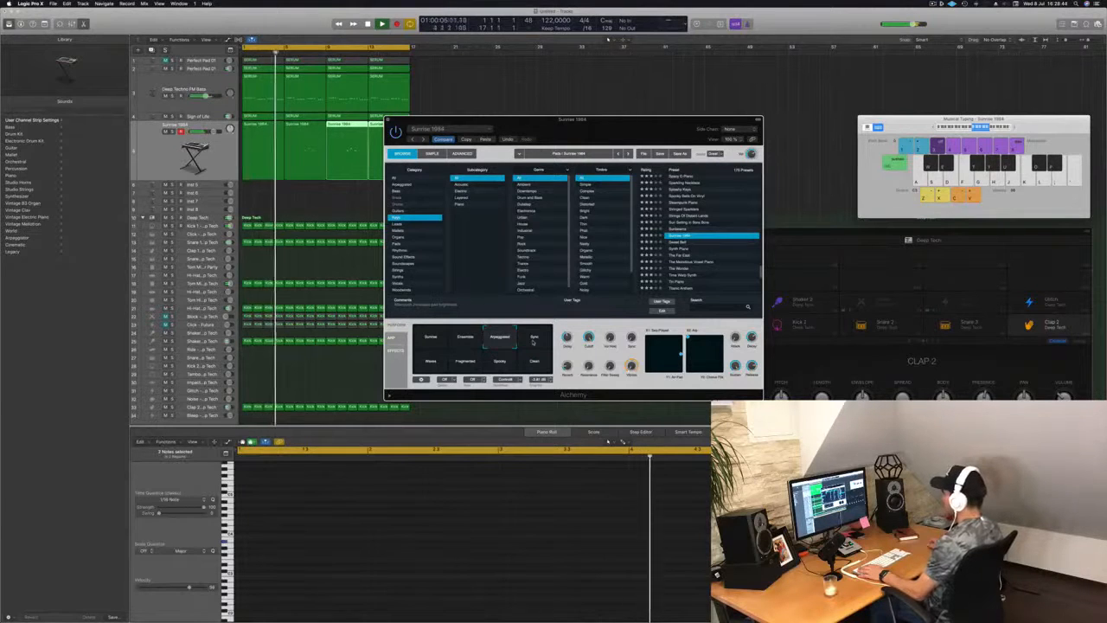
{"action": "left_click", "coordinate": [533, 341]}
{"action": "left_click", "coordinate": [429, 363]}
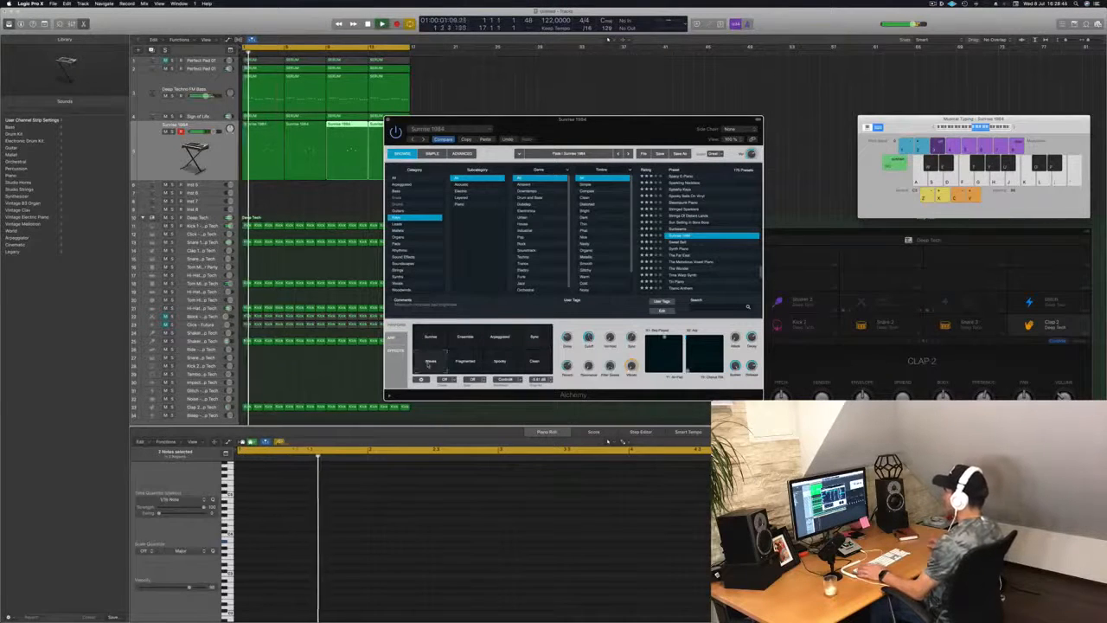
{"action": "left_click", "coordinate": [465, 364]}
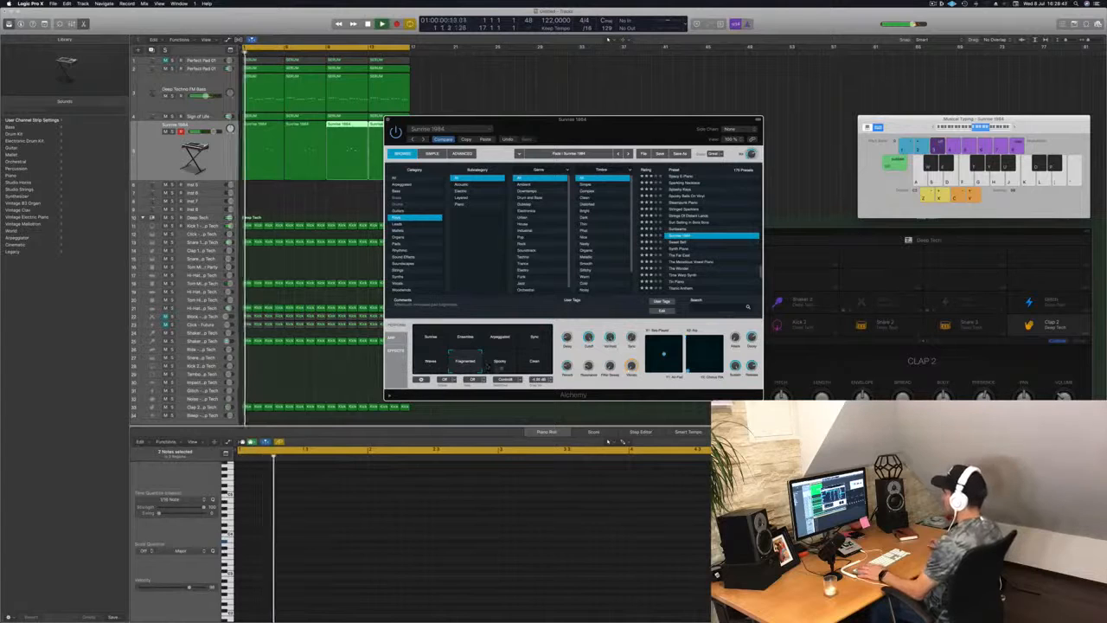
{"action": "left_click", "coordinate": [500, 362]}
{"action": "left_click", "coordinate": [534, 362]}
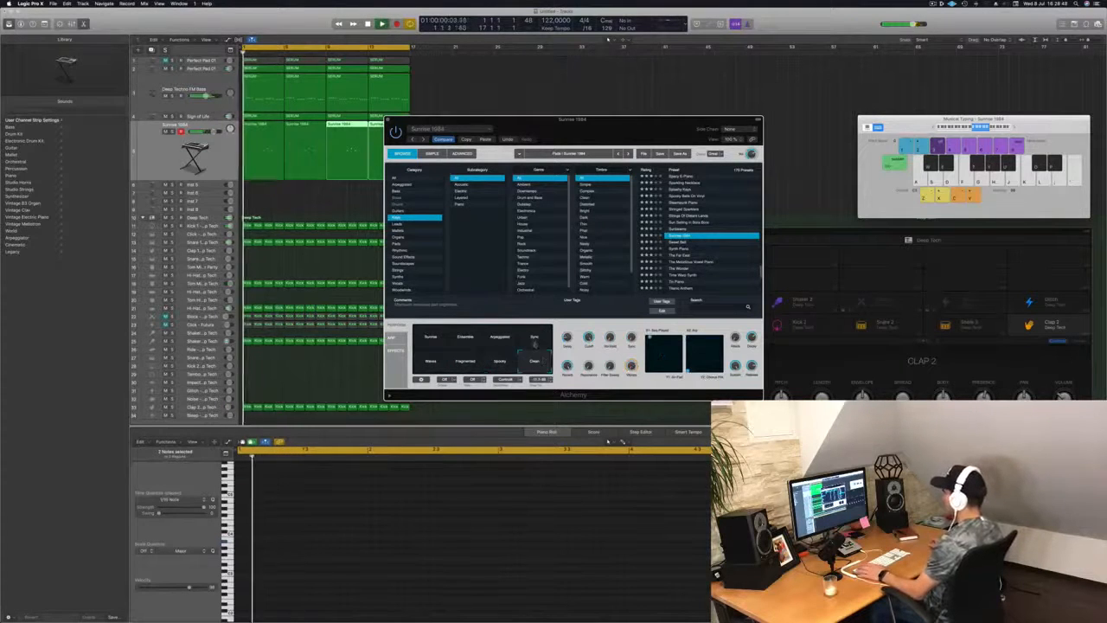
Step: Compare the upper-row snapshots of Sunrise 1984 again, settle on Arpeggiated, and close the Alchemy window
{"action": "left_click", "coordinate": [534, 338]}
{"action": "left_click", "coordinate": [500, 338]}
{"action": "left_click", "coordinate": [465, 337]}
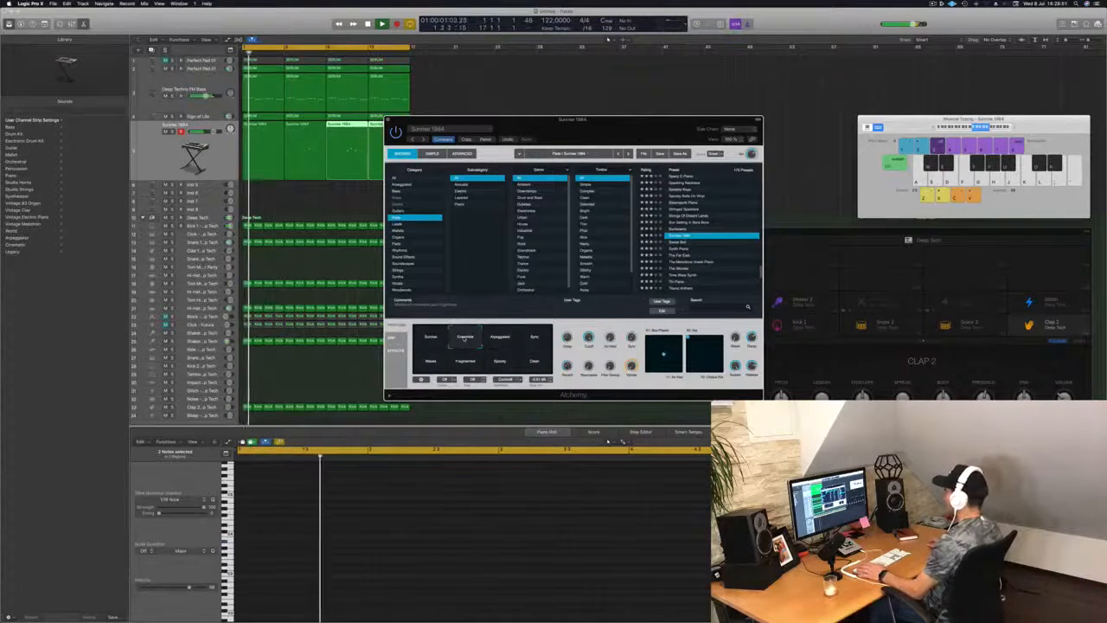
{"action": "left_click", "coordinate": [495, 340]}
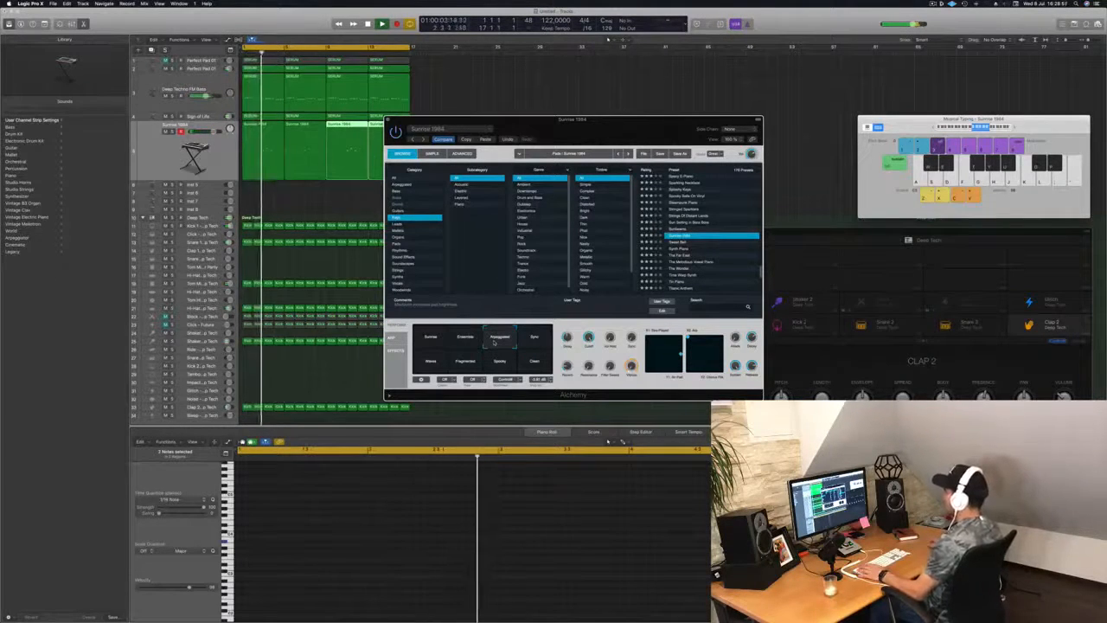
{"action": "left_click_drag", "start_coordinate": [595, 123], "coordinate": [666, 110]}
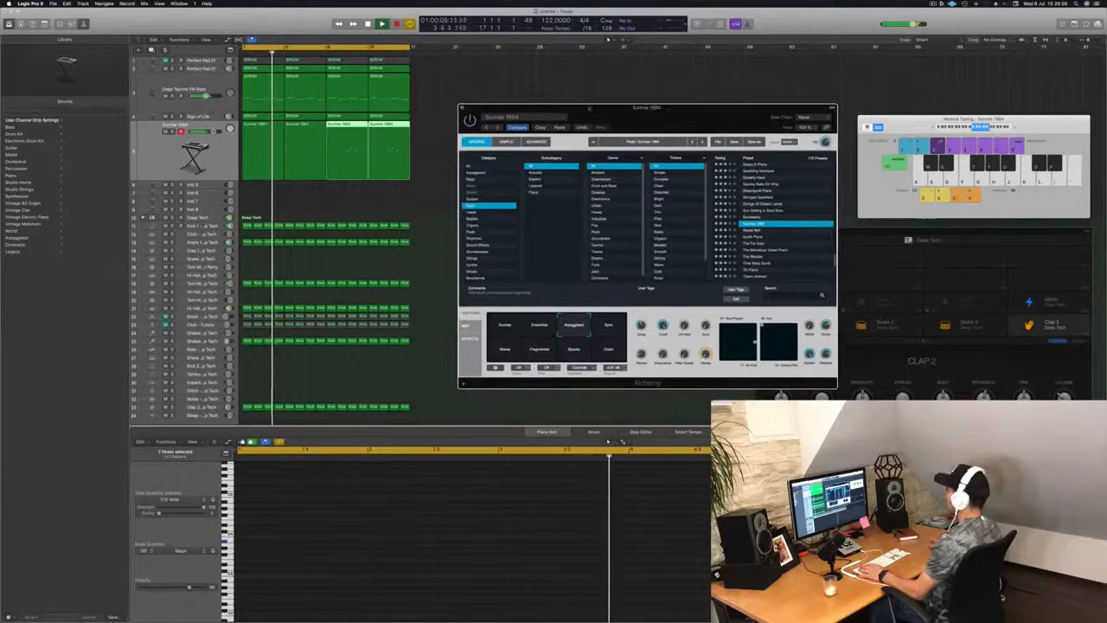
{"action": "left_click", "coordinate": [465, 110]}
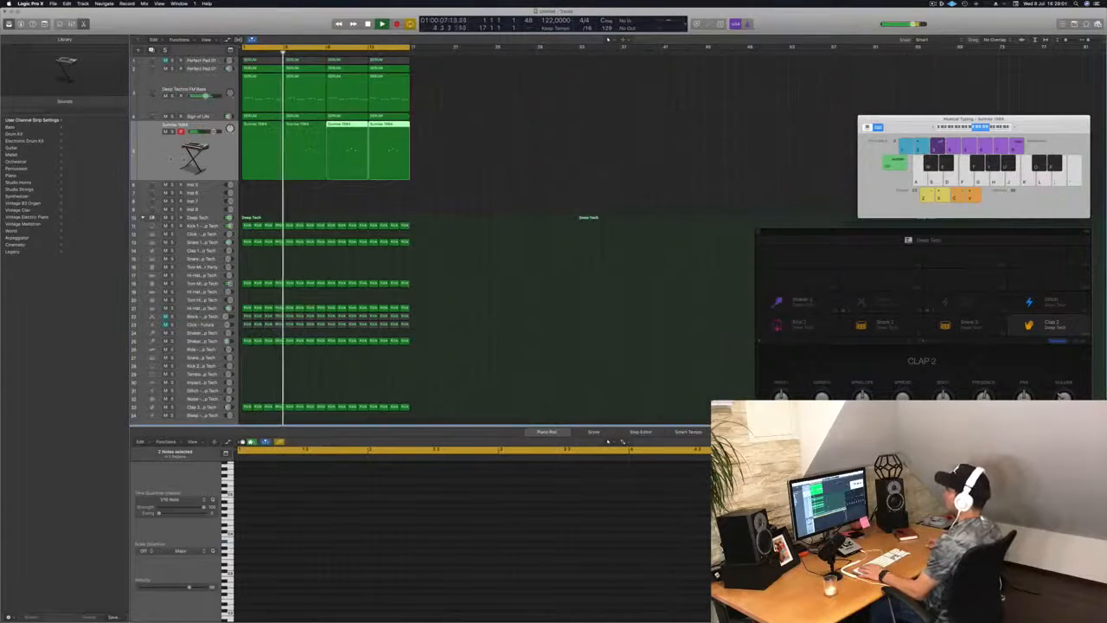
Step: Enlarge the empty Inst 5 track and copy the first four-bar chord region from the second Perfect Pad track onto it
{"action": "left_click", "coordinate": [205, 178]}
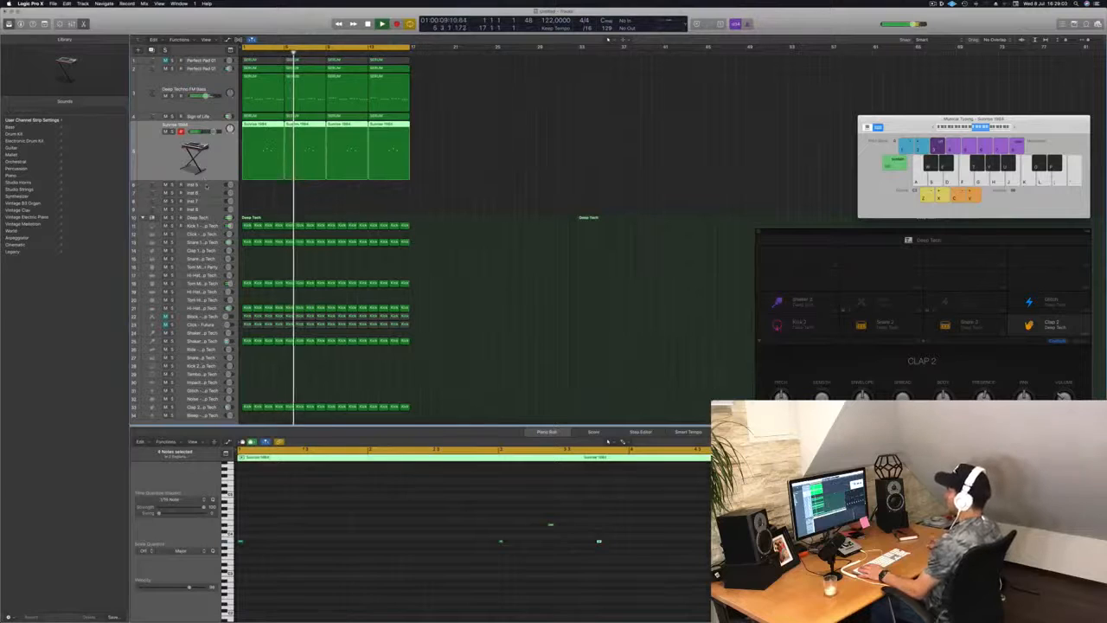
{"action": "left_click", "coordinate": [202, 184]}
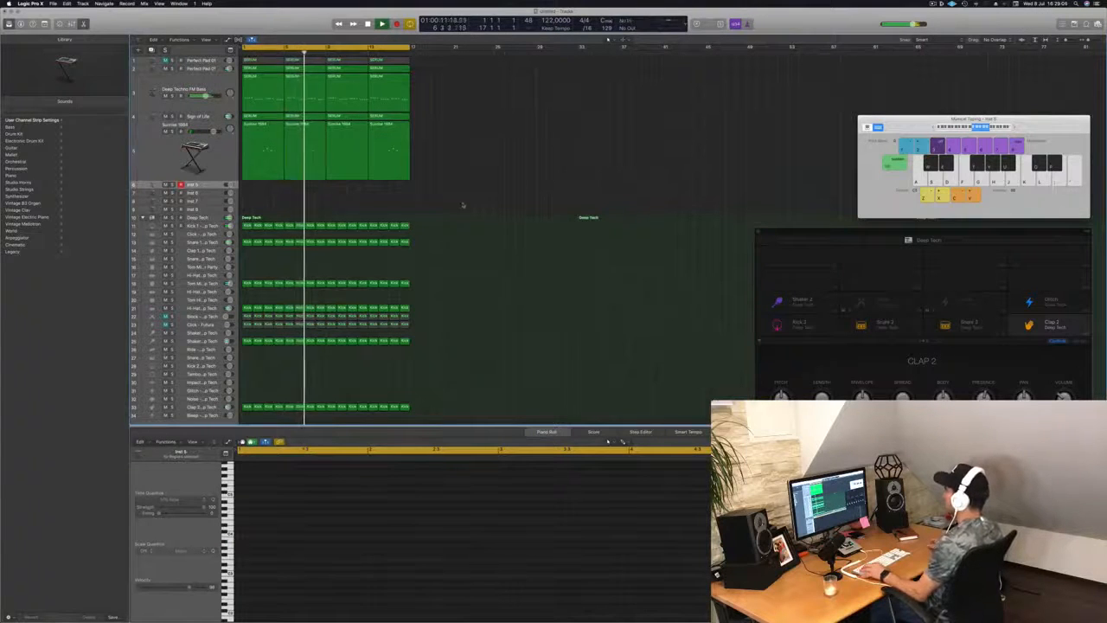
{"action": "scroll", "coordinate": [462, 191], "scroll_direction": "up", "scroll_amount": 3}
{"action": "scroll", "coordinate": [471, 192], "scroll_direction": "down", "scroll_amount": 1}
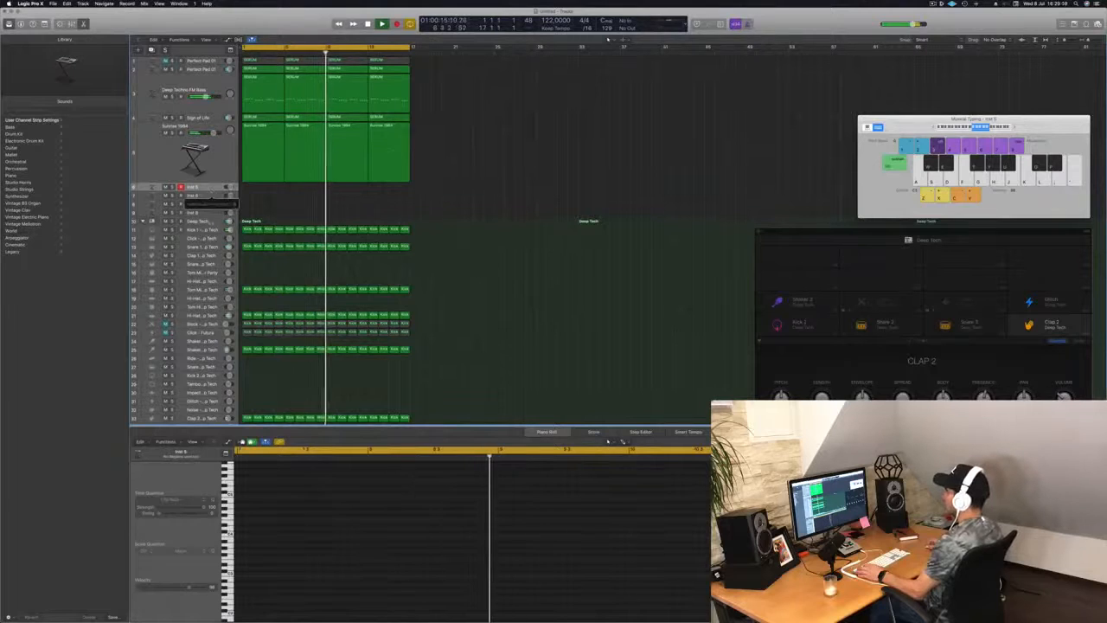
{"action": "key", "text": "ctrl+z"}
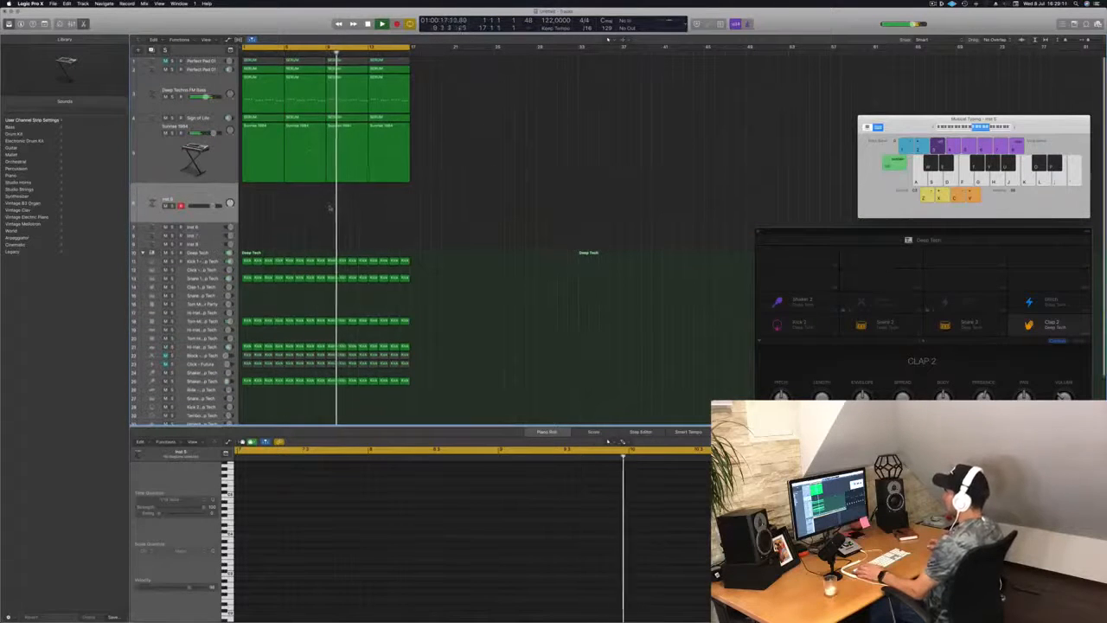
{"action": "left_click", "coordinate": [194, 87]}
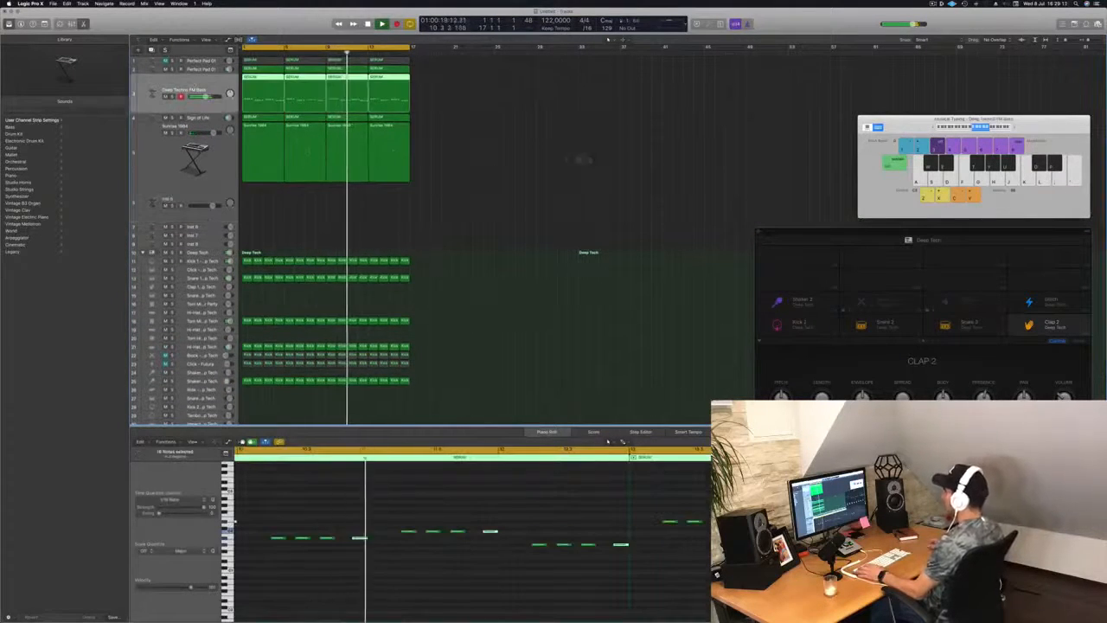
{"action": "left_click", "coordinate": [535, 161]}
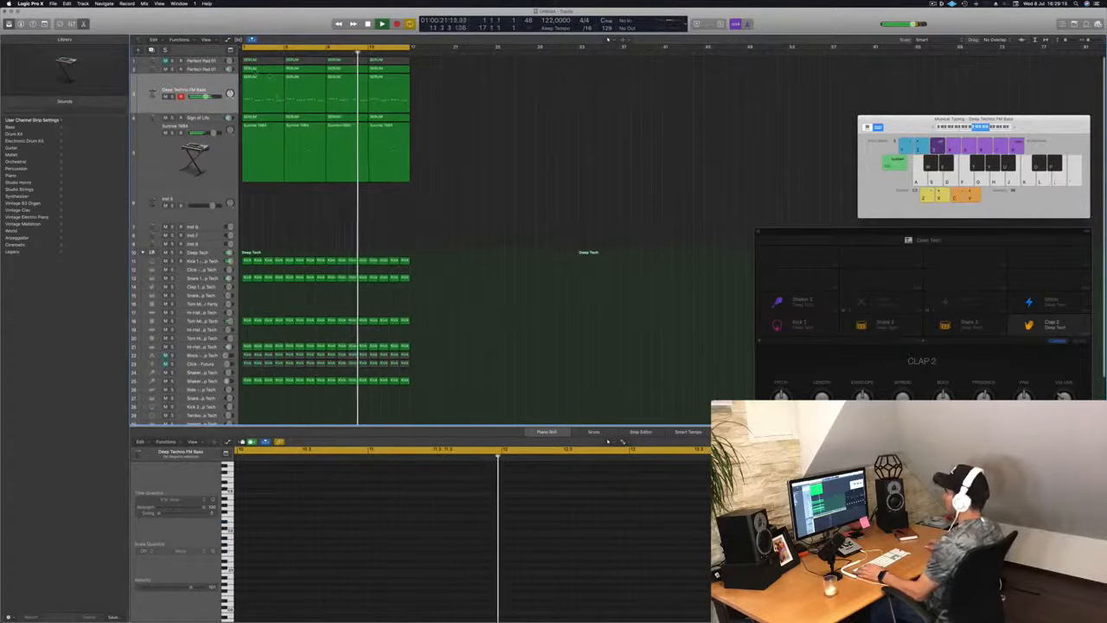
{"action": "left_click_drag", "start_coordinate": [255, 68], "coordinate": [255, 220]}
Step: Select all chord notes in the copied region and shorten them together into short stabs
{"action": "scroll", "coordinate": [262, 556], "scroll_direction": "down", "scroll_amount": 3}
{"action": "left_click_drag", "start_coordinate": [278, 481], "coordinate": [744, 586]}
{"action": "left_click_drag", "start_coordinate": [365, 494], "coordinate": [248, 500]}
{"action": "scroll", "coordinate": [248, 500], "scroll_direction": "up", "scroll_amount": 3}
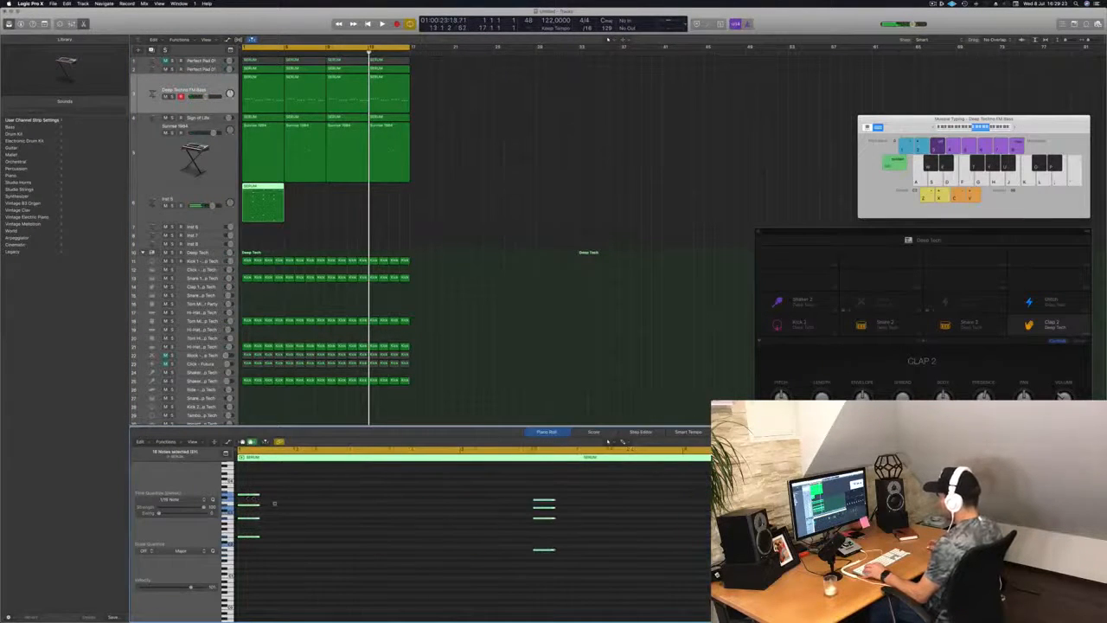
Step: Duplicate the chord stabs repeatedly within each bar, spacing the copies three sixteenth notes apart
{"action": "scroll", "coordinate": [275, 500], "scroll_direction": "left", "scroll_amount": 2}
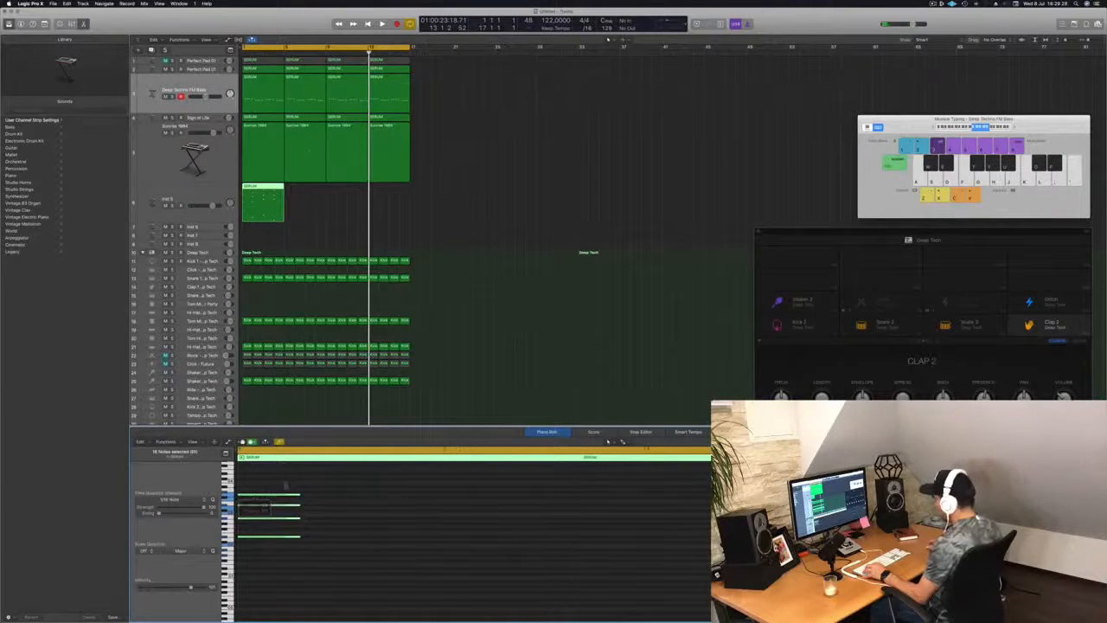
{"action": "left_click_drag", "start_coordinate": [278, 498], "coordinate": [428, 502]}
{"action": "key", "text": "space"}
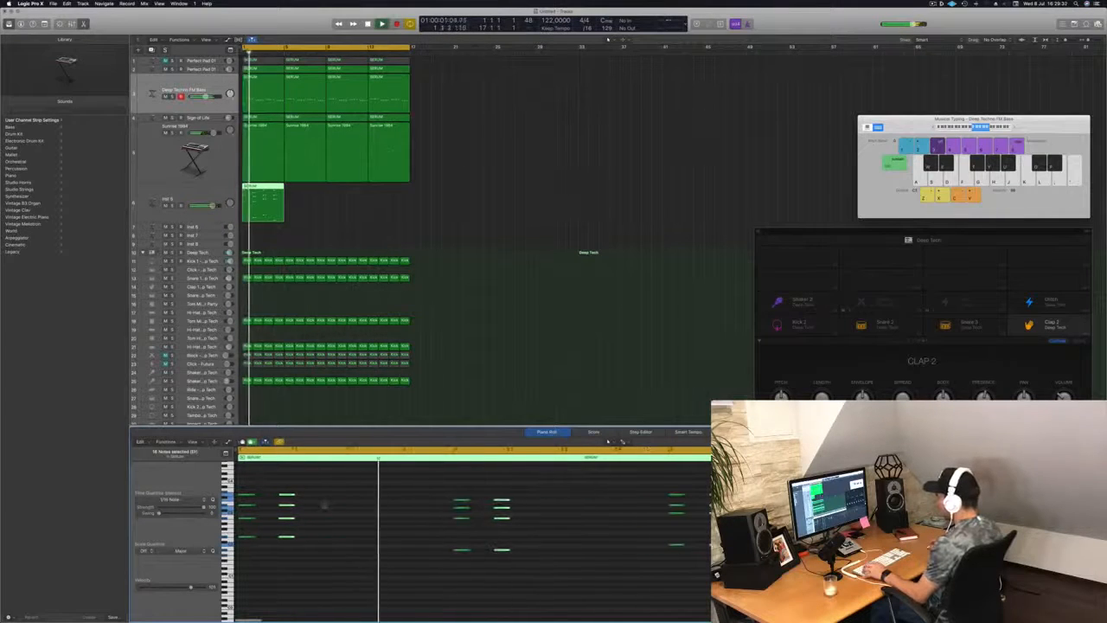
{"action": "key", "text": "super+a"}
{"action": "key", "text": "space"}
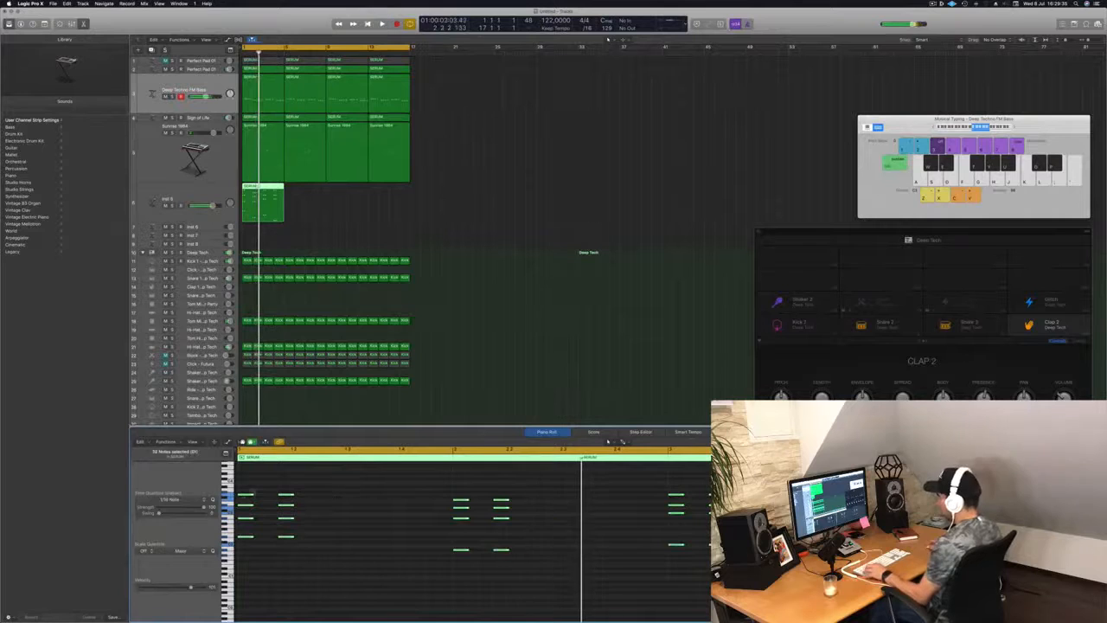
{"action": "left_click_drag", "start_coordinate": [246, 500], "coordinate": [446, 500]}
{"action": "key", "text": "ctrl+z"}
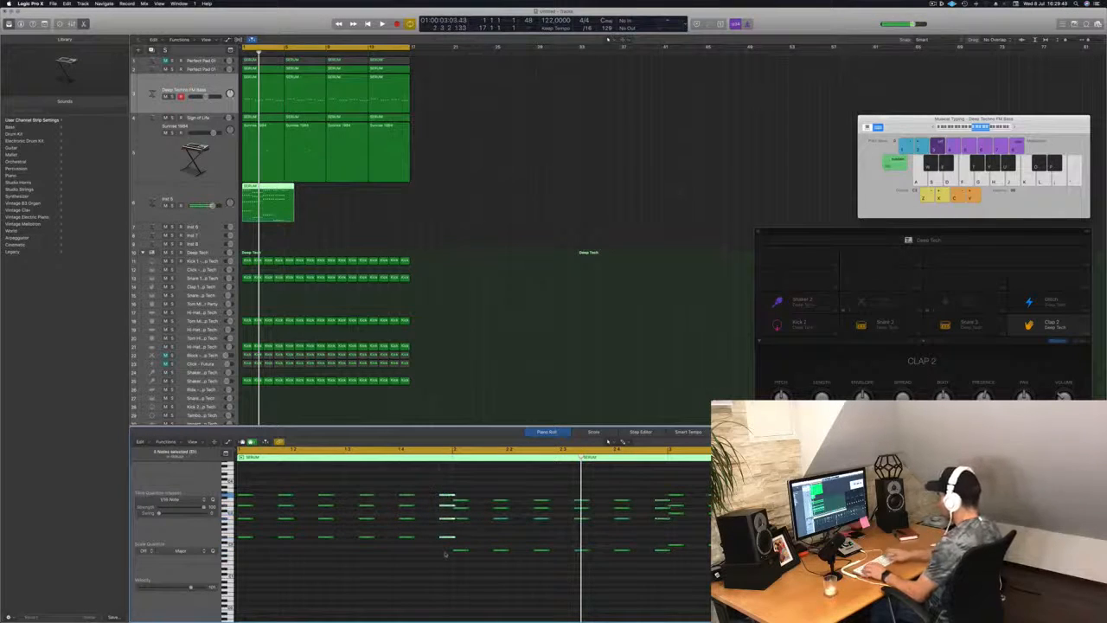
Step: Delete the extra stabs overlapping the chord changes and cut the Inst 5 region off at bar 5, splitting any crossing notes
{"action": "key", "text": "Delete"}
{"action": "left_click_drag", "start_coordinate": [648, 487], "coordinate": [669, 569]}
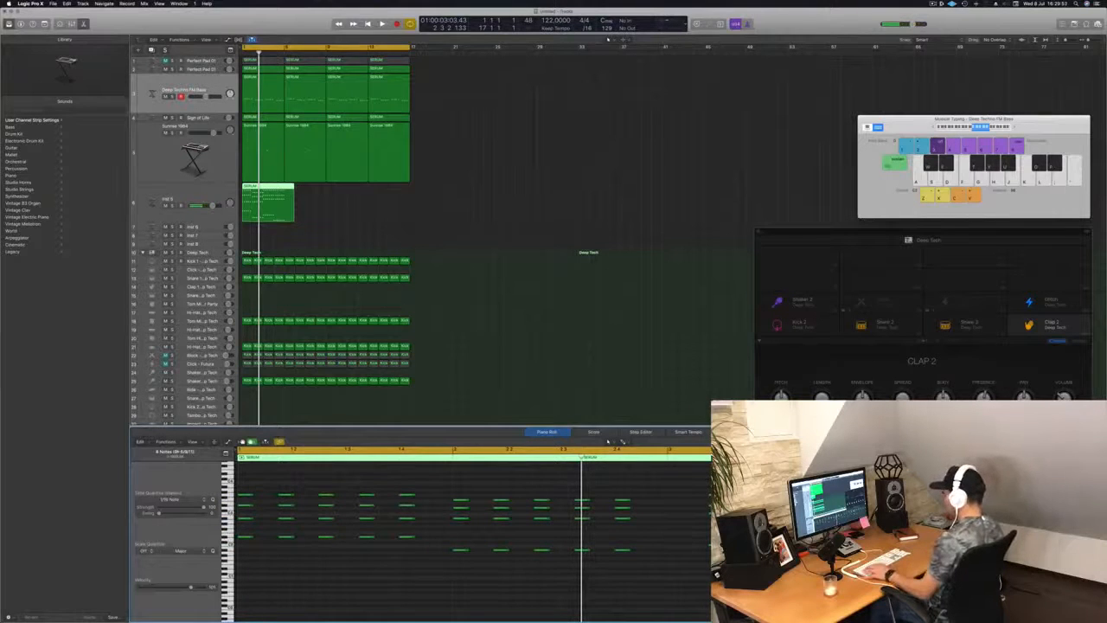
{"action": "left_click_drag", "start_coordinate": [640, 499], "coordinate": [676, 567]}
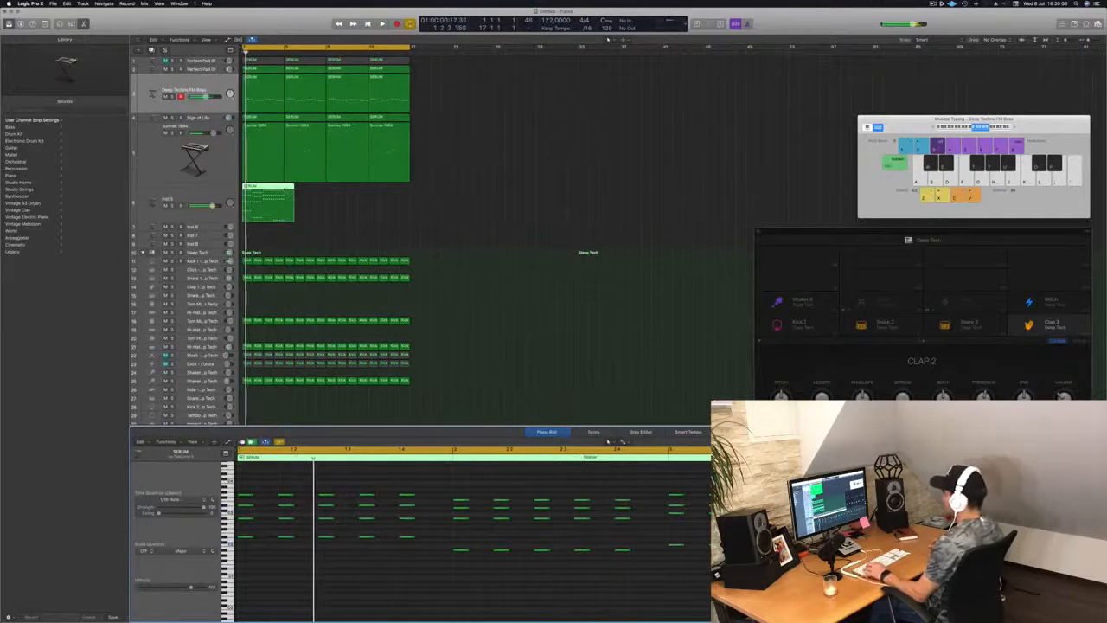
{"action": "left_click", "coordinate": [286, 207]}
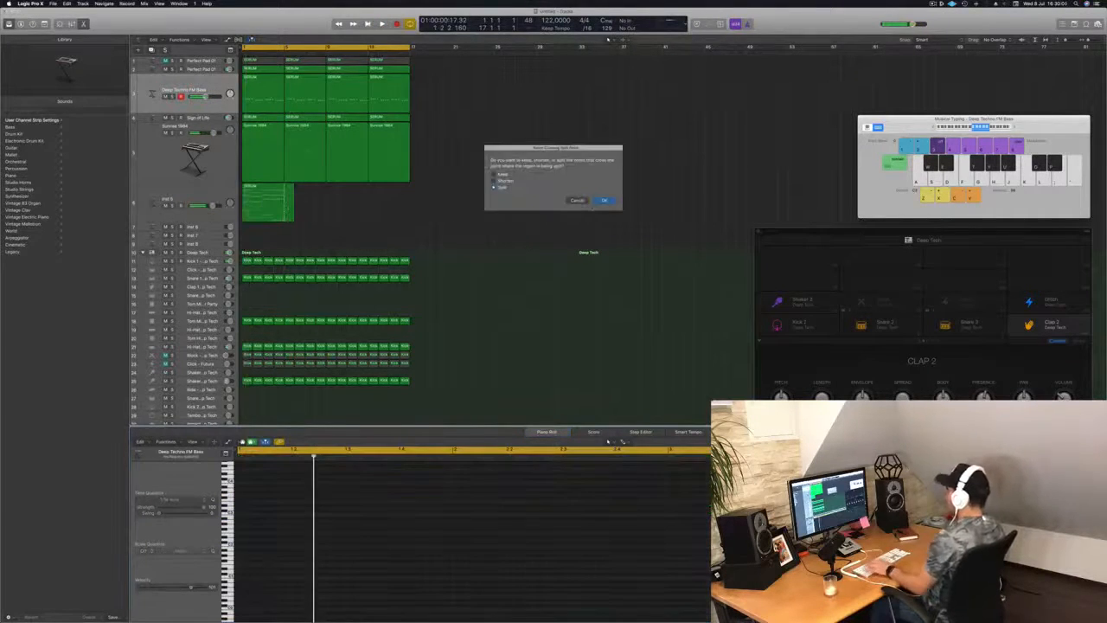
{"action": "left_click", "coordinate": [604, 200]}
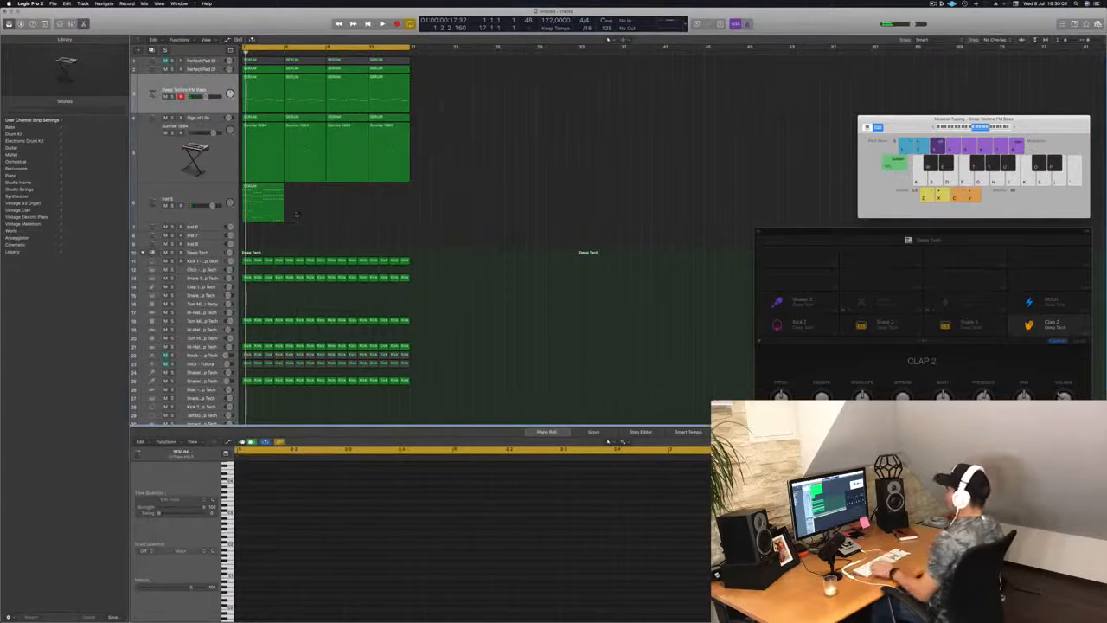
Step: Show the mixer and inspector for the Inst 5 track, start playback, and open its Alchemy instrument
{"action": "left_click", "coordinate": [191, 200]}
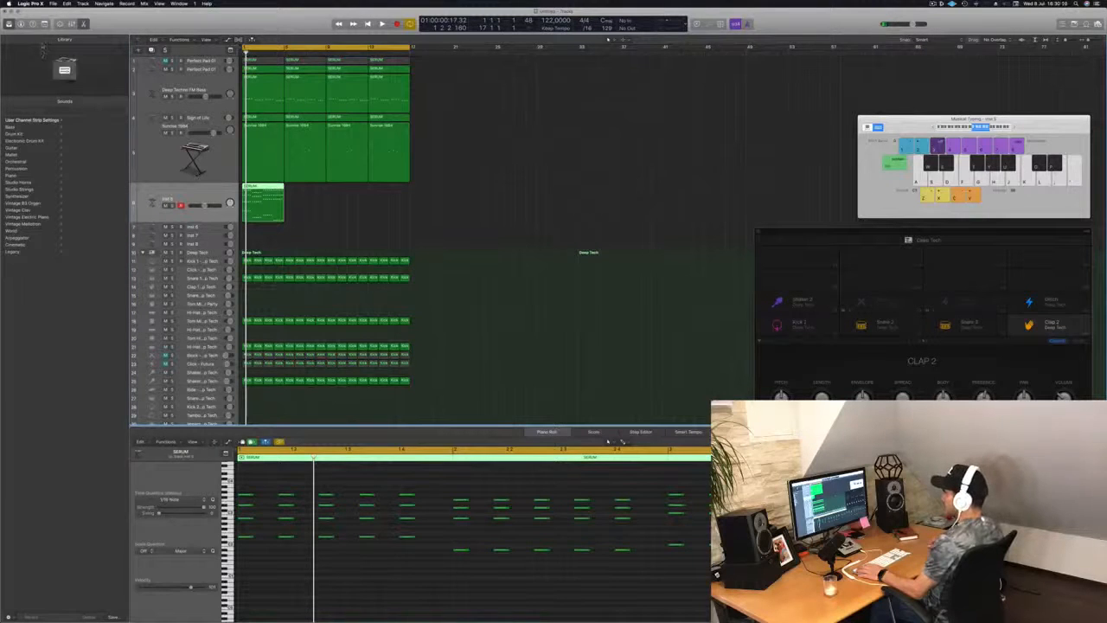
{"action": "key", "text": "x"}
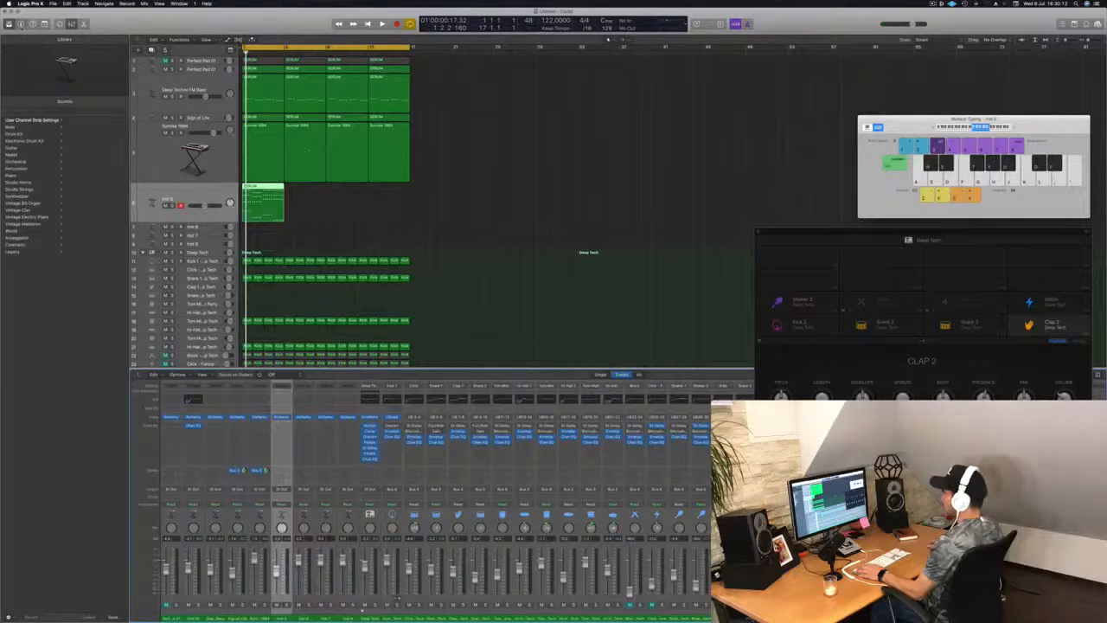
{"action": "left_click", "coordinate": [21, 24]}
{"action": "key", "text": "space"}
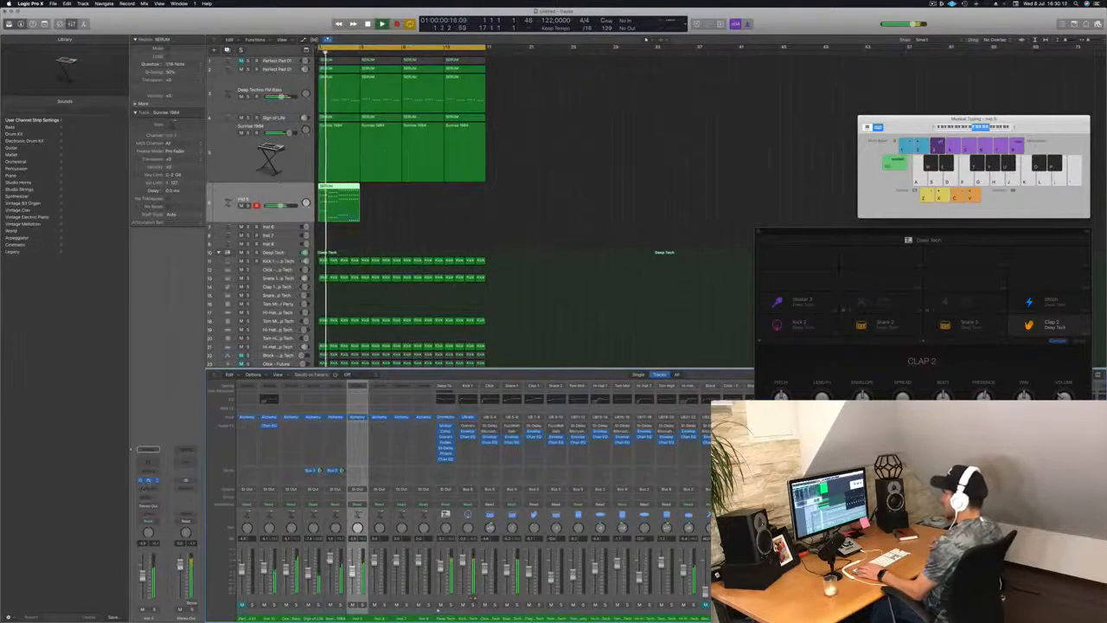
{"action": "left_click", "coordinate": [148, 481]}
{"action": "left_click_drag", "start_coordinate": [156, 18], "coordinate": [556, 101]}
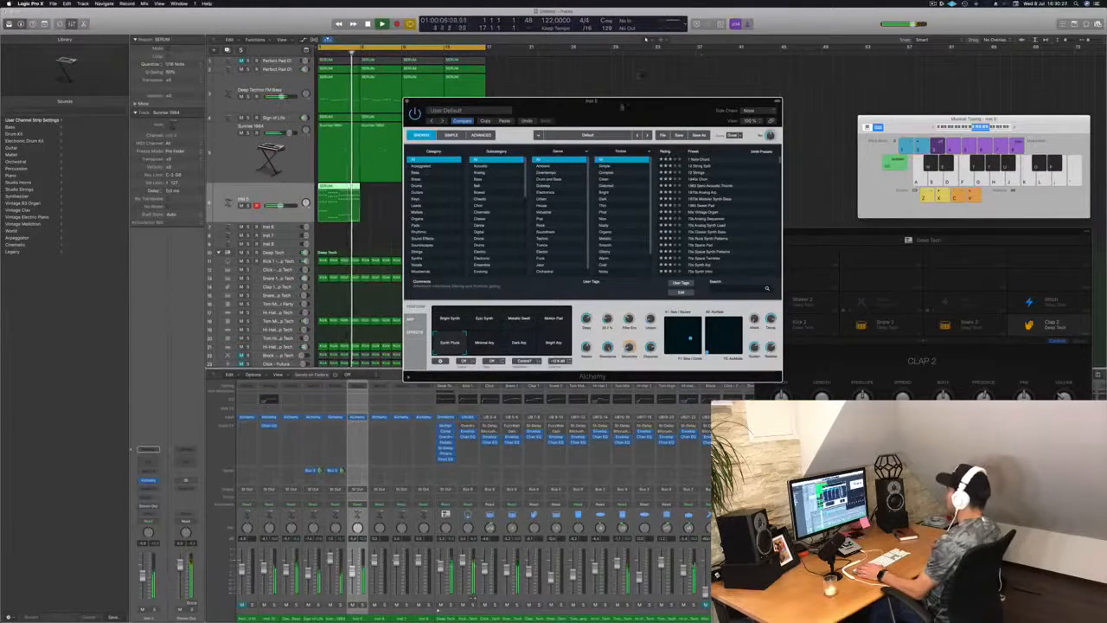
{"action": "left_click_drag", "start_coordinate": [623, 106], "coordinate": [639, 149]}
Step: Filter the Alchemy presets by the Plucked subcategory and load 12 String Split
{"action": "scroll", "coordinate": [502, 297], "scroll_direction": "down", "scroll_amount": 4}
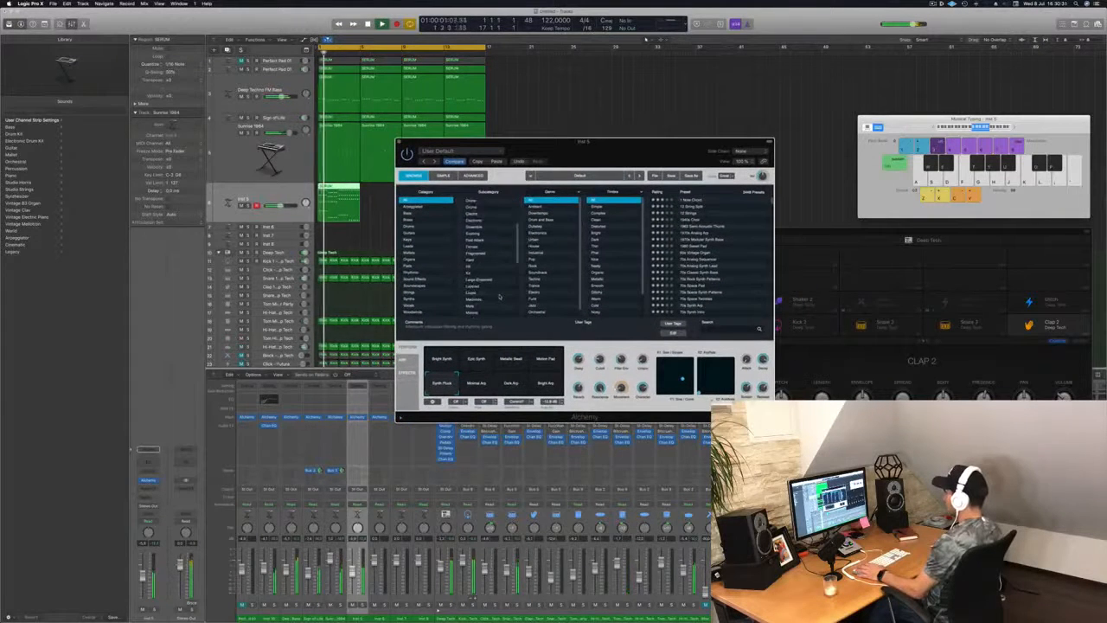
{"action": "scroll", "coordinate": [492, 298], "scroll_direction": "down", "scroll_amount": 5}
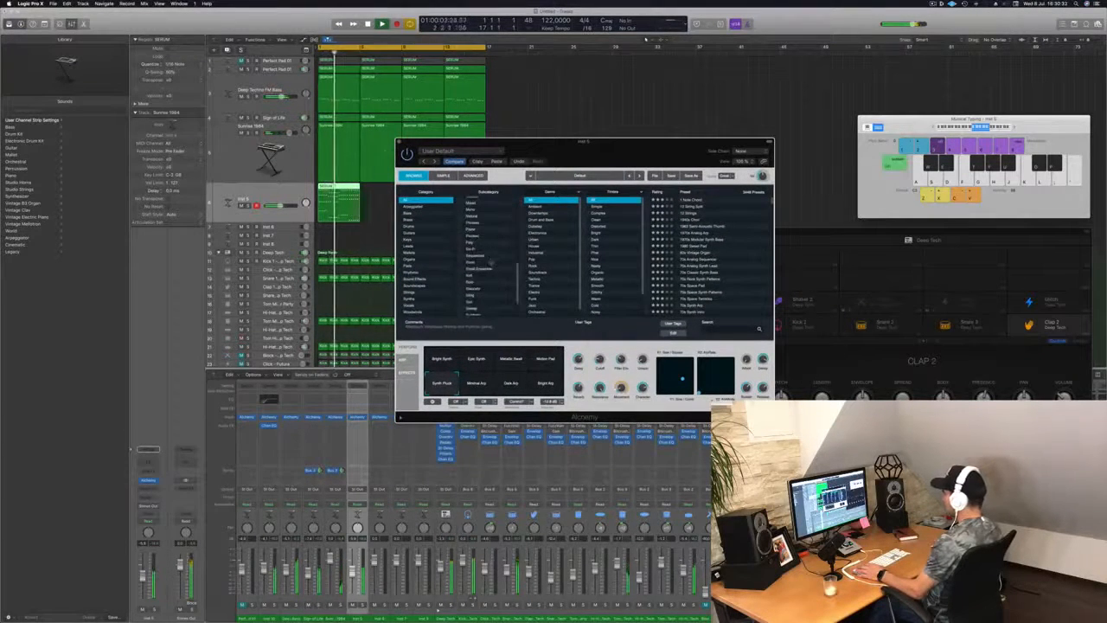
{"action": "scroll", "coordinate": [491, 265], "scroll_direction": "down", "scroll_amount": 3}
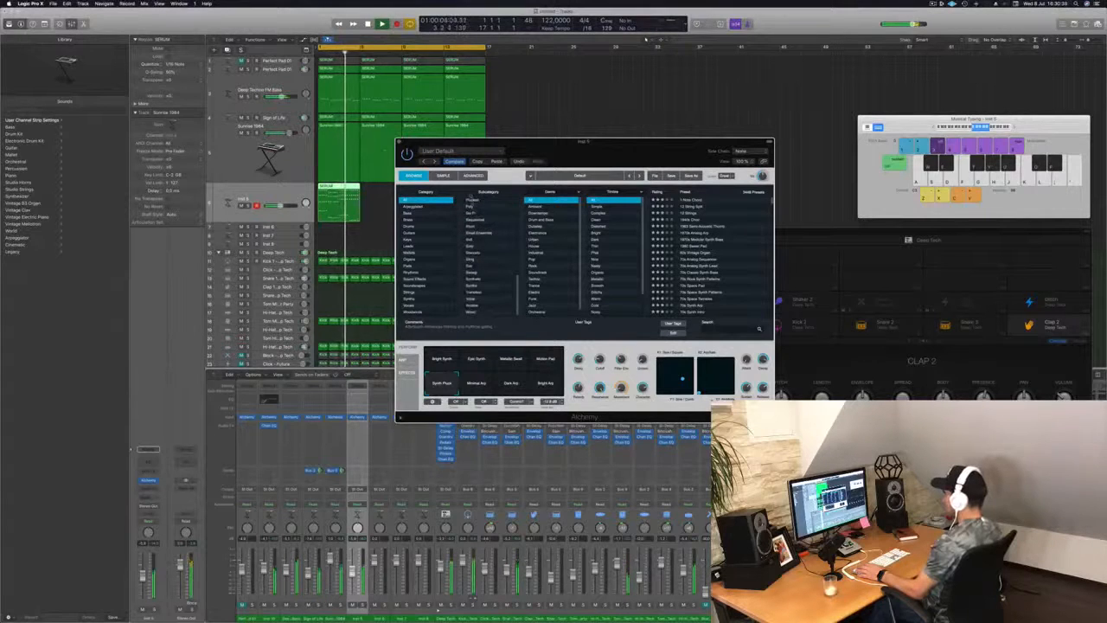
{"action": "left_click", "coordinate": [470, 201]}
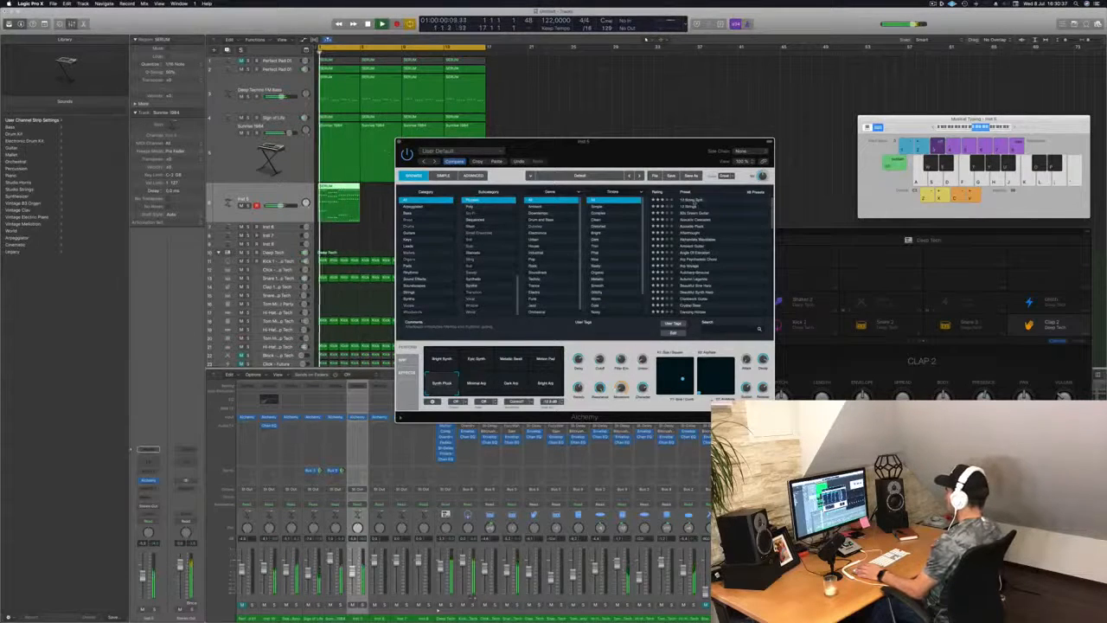
{"action": "left_click_drag", "start_coordinate": [639, 153], "coordinate": [746, 152]}
{"action": "left_click", "coordinate": [706, 169]}
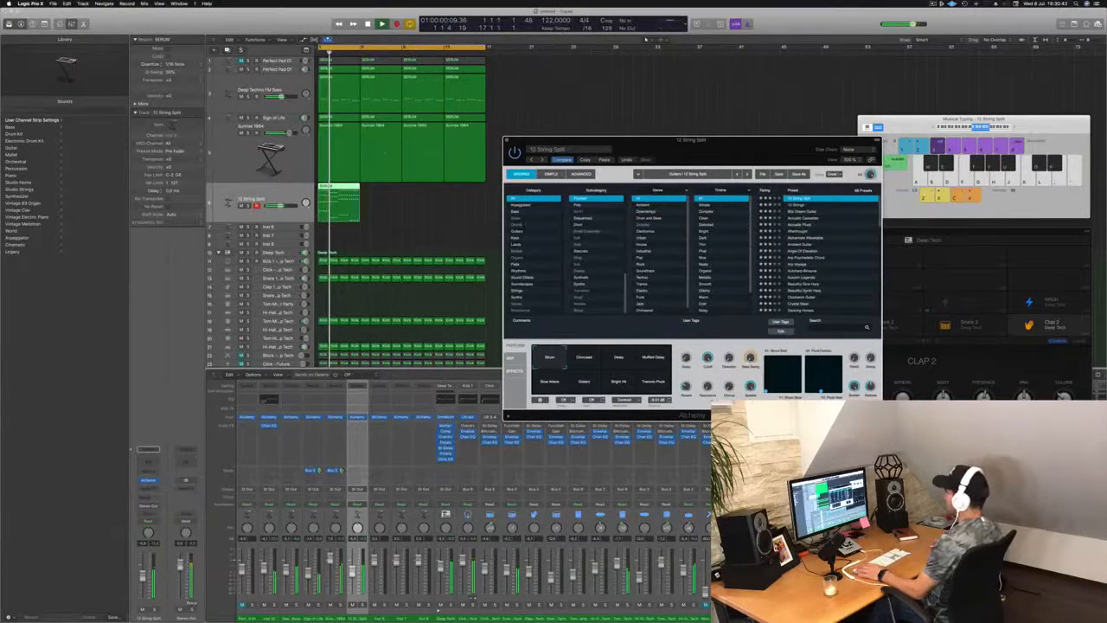
Step: Copy the four-bar chord stab region along its track to fill the 16-bar loop, and move the Alchemy window aside
{"action": "key", "text": "space"}
{"action": "left_click_drag", "start_coordinate": [339, 188], "coordinate": [375, 188]}
{"action": "mouse_move", "coordinate": [416, 204]}
{"action": "left_mouse_down"}
{"action": "mouse_move", "coordinate": [347, 189]}
{"action": "mouse_move", "coordinate": [430, 187]}
{"action": "left_mouse_up"}
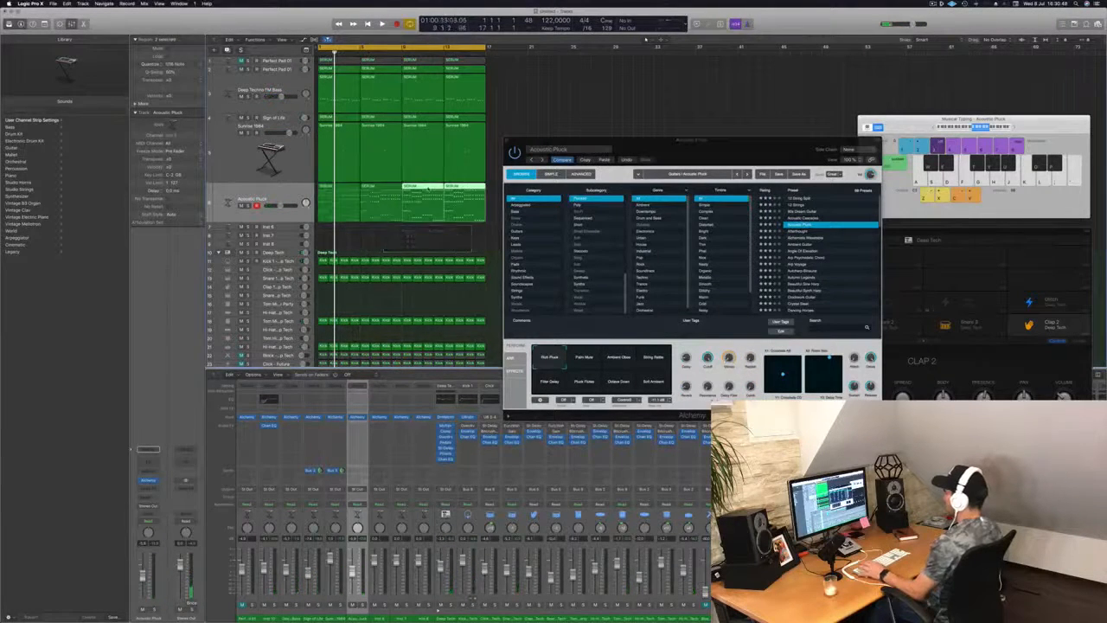
{"action": "left_click_drag", "start_coordinate": [756, 154], "coordinate": [781, 141]}
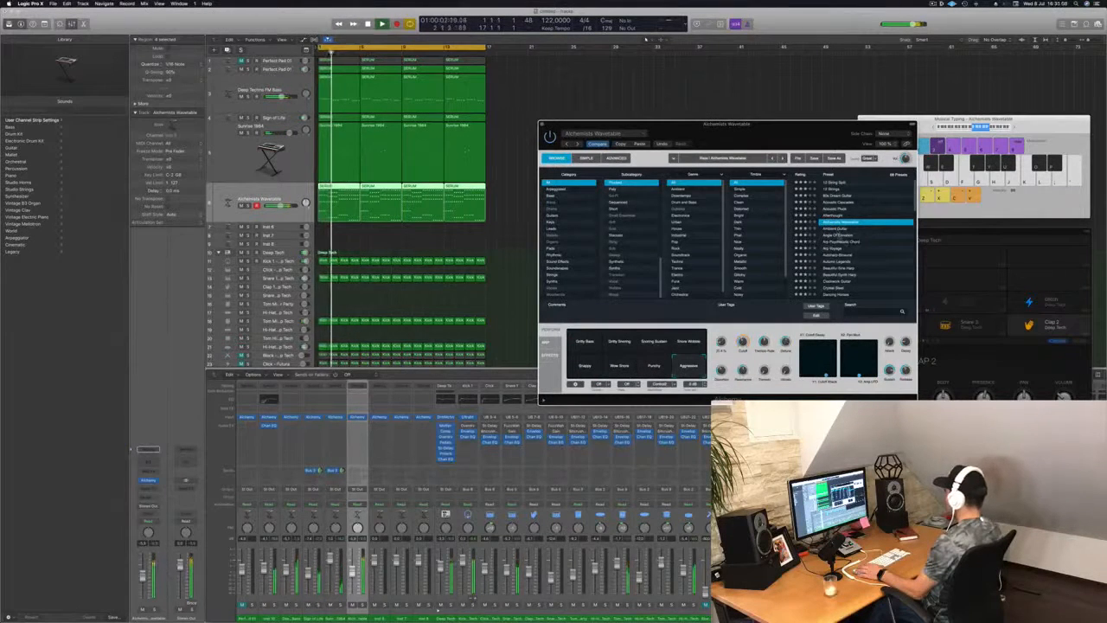
Step: Audition the plucked Alchemy presets from Ambient Guitar to Different Stages on the chord stab track
{"action": "left_click", "coordinate": [837, 231]}
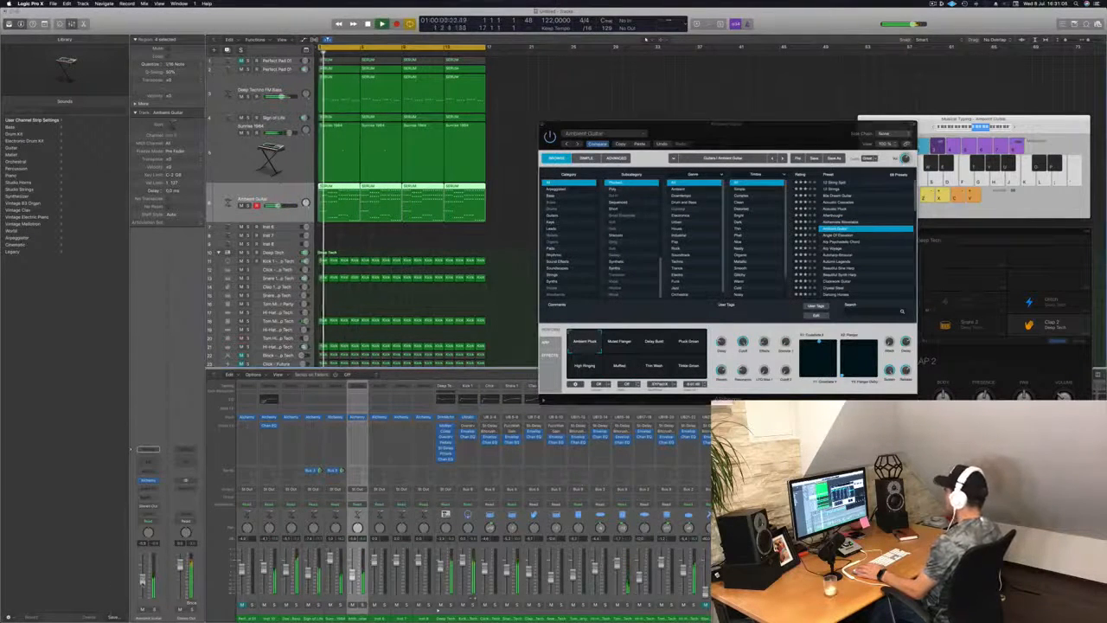
{"action": "scroll", "coordinate": [865, 233], "scroll_direction": "down", "scroll_amount": 1}
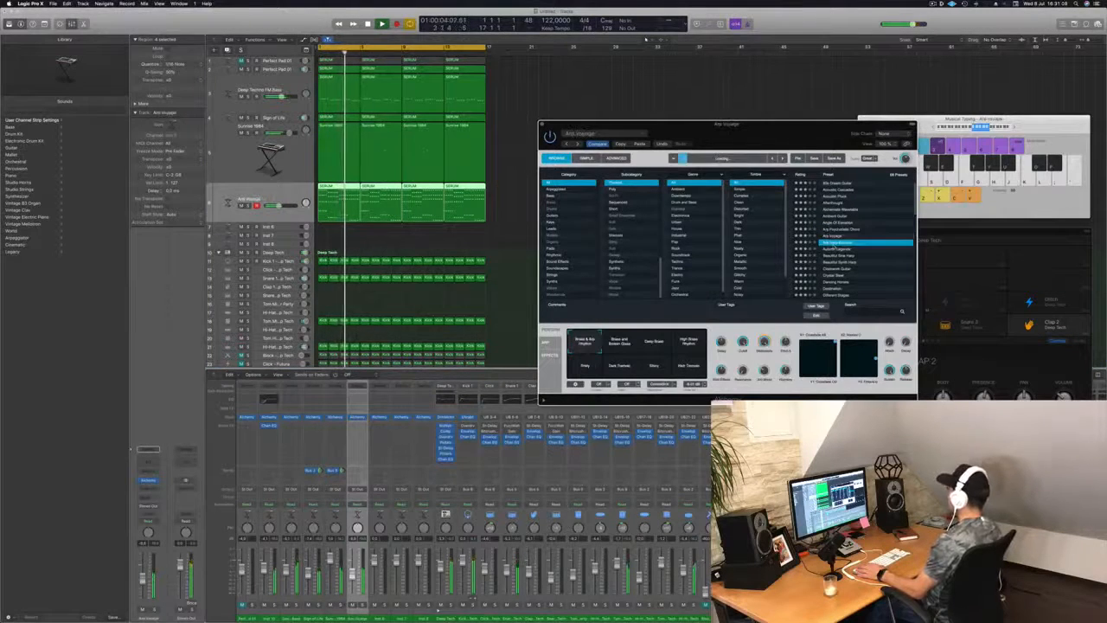
{"action": "left_click_drag", "start_coordinate": [789, 124], "coordinate": [719, 112]}
{"action": "key", "text": "Down"}
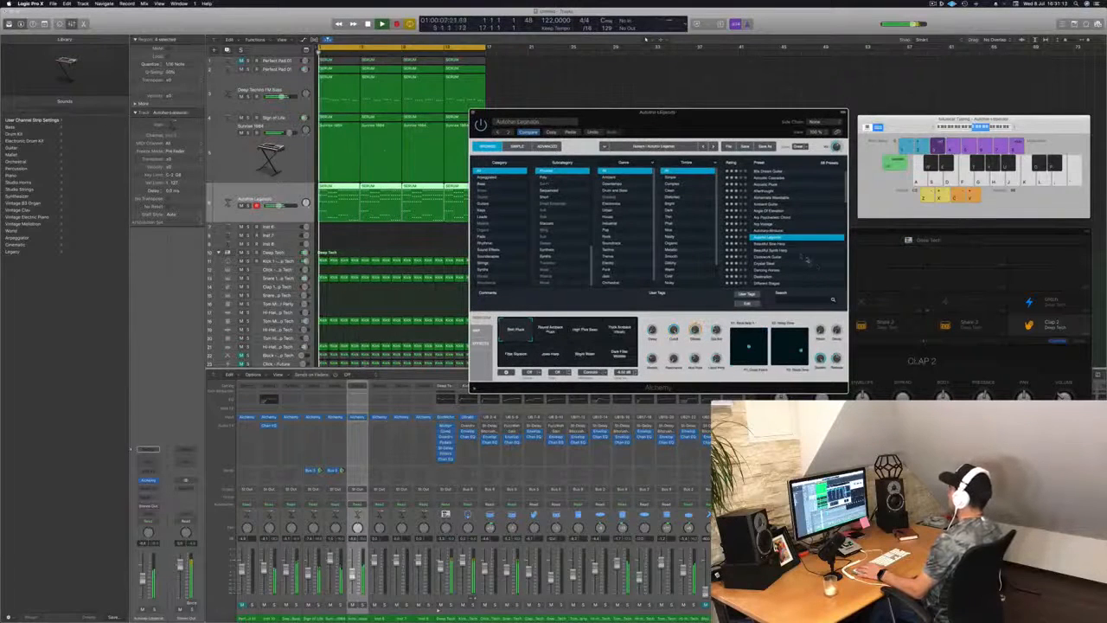
{"action": "key", "text": "Down"}
{"action": "key", "text": "Down"}
{"action": "key", "text": "Down"}
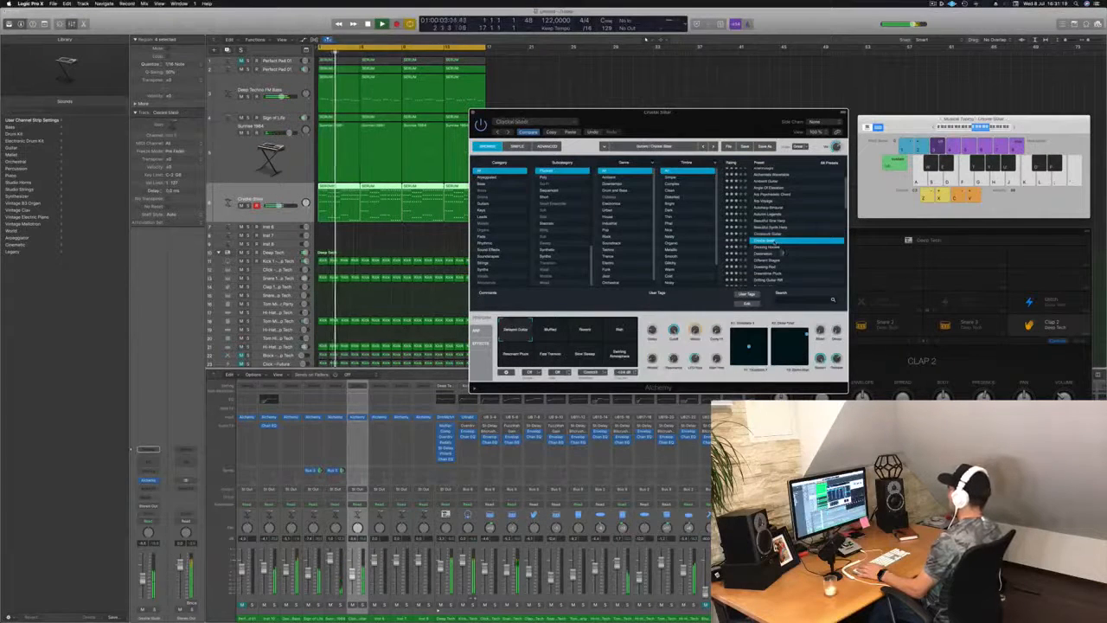
{"action": "key", "text": "Down"}
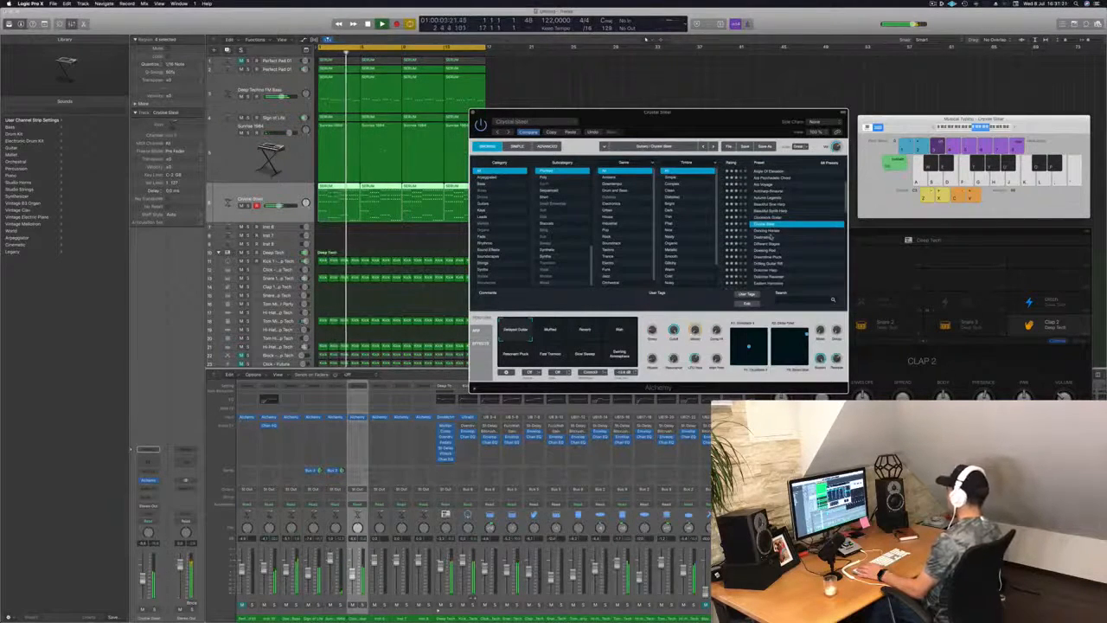
{"action": "key", "text": "Down"}
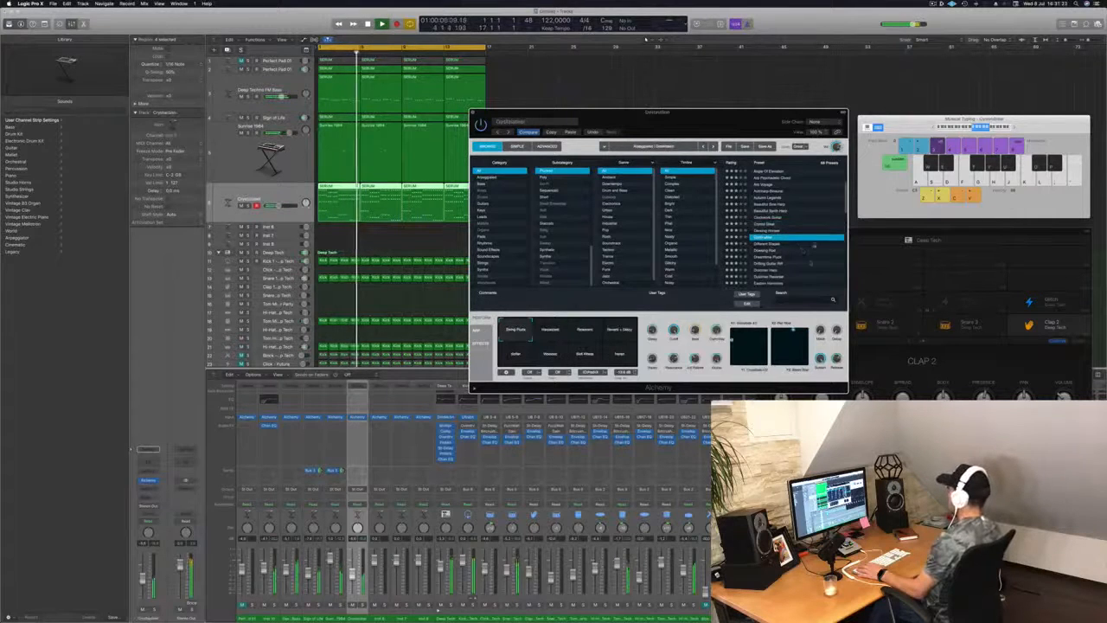
{"action": "key", "text": "Down"}
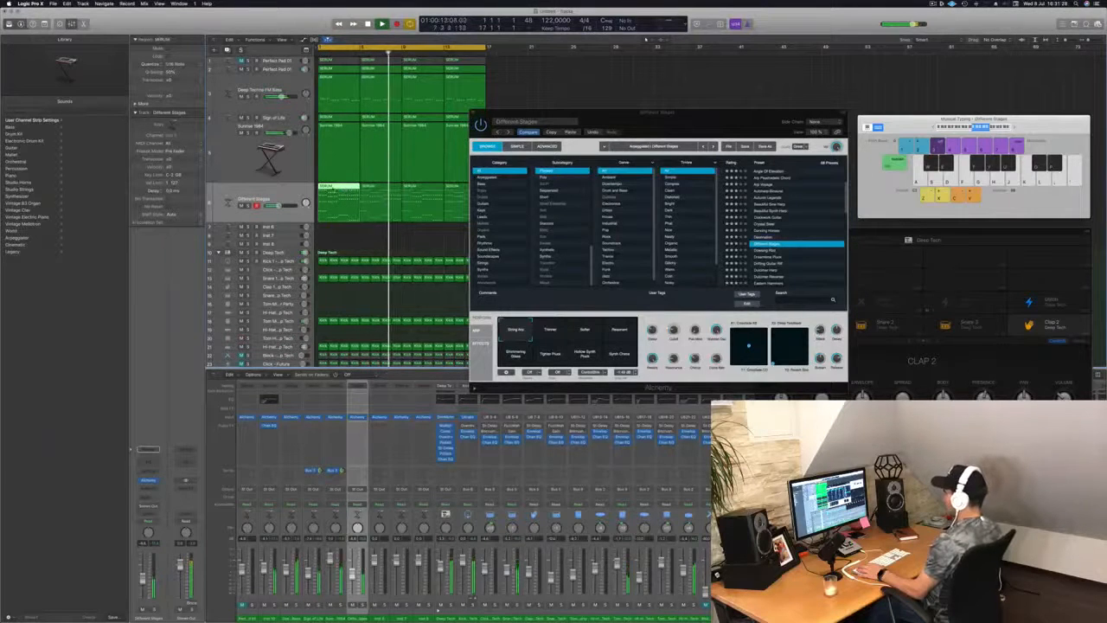
Step: Open the chord stab regions in the Piano Roll and restart playback with the Alchemy window moved clear of the notes
{"action": "left_click_drag", "start_coordinate": [630, 112], "coordinate": [933, 148]}
{"action": "left_click_drag", "start_coordinate": [499, 204], "coordinate": [353, 214]}
{"action": "double_click", "coordinate": [344, 187]}
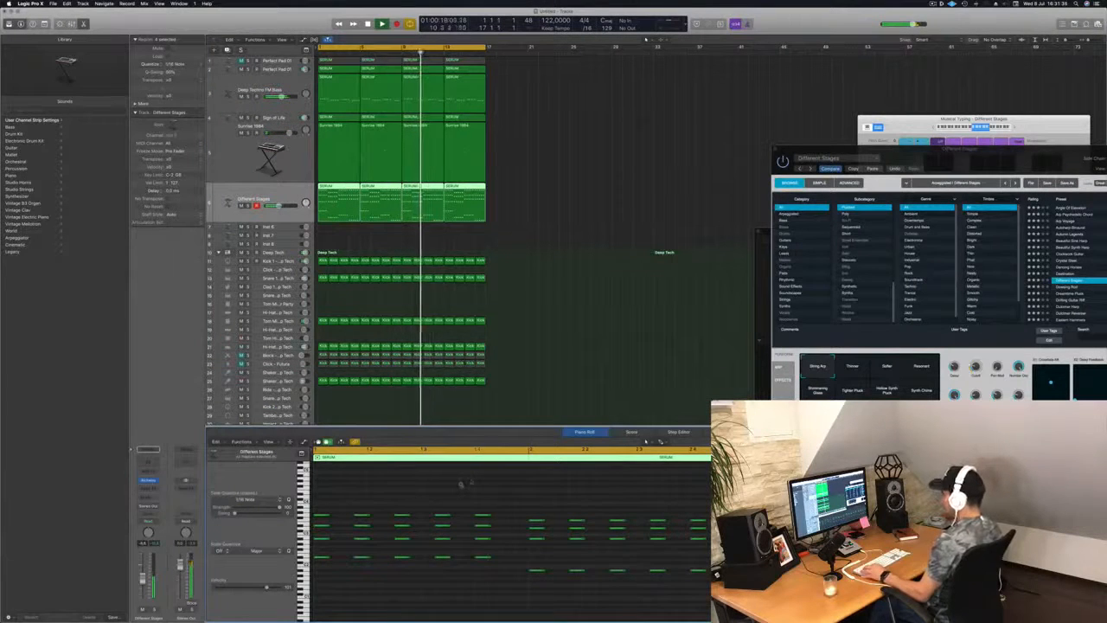
{"action": "scroll", "coordinate": [461, 484], "scroll_direction": "down", "scroll_amount": 2}
{"action": "left_click_drag", "start_coordinate": [1008, 150], "coordinate": [722, 137]}
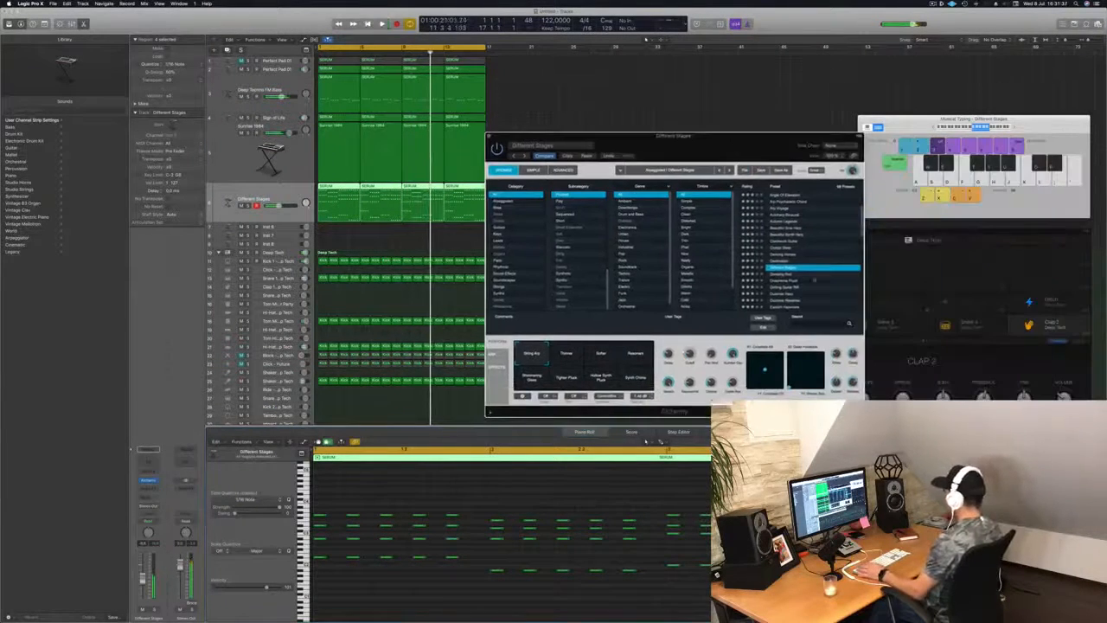
{"action": "key", "text": "space"}
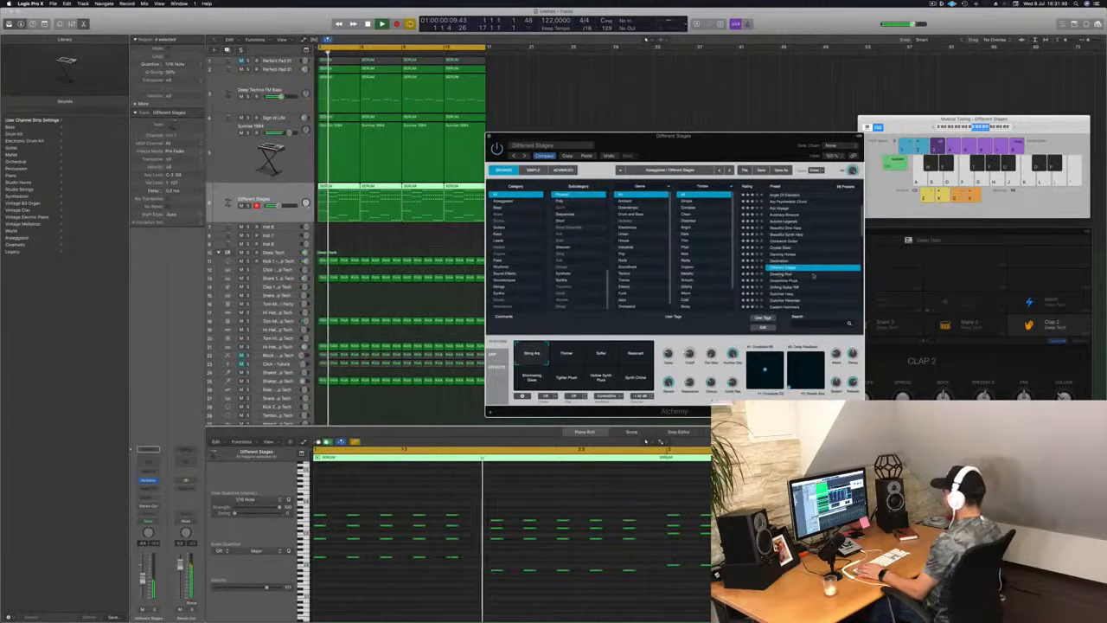
Step: Load Dreamtime Pluck and audition its Soft Decaying Pad, Small String Pluck, Chorus and Gated Rhythm variations
{"action": "key", "text": "Down"}
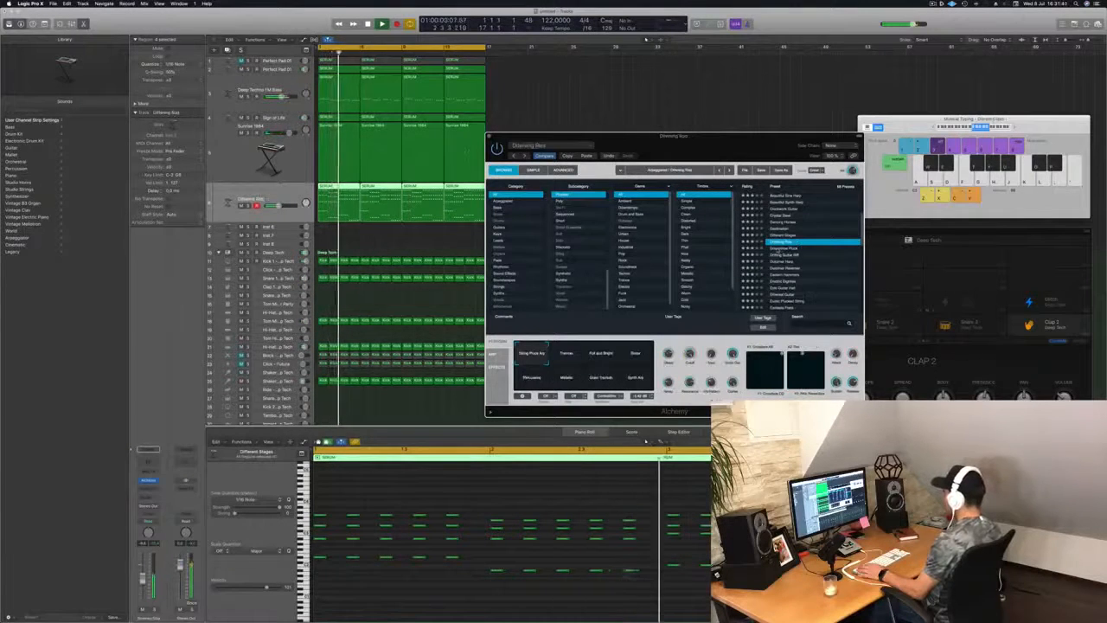
{"action": "key", "text": "Down"}
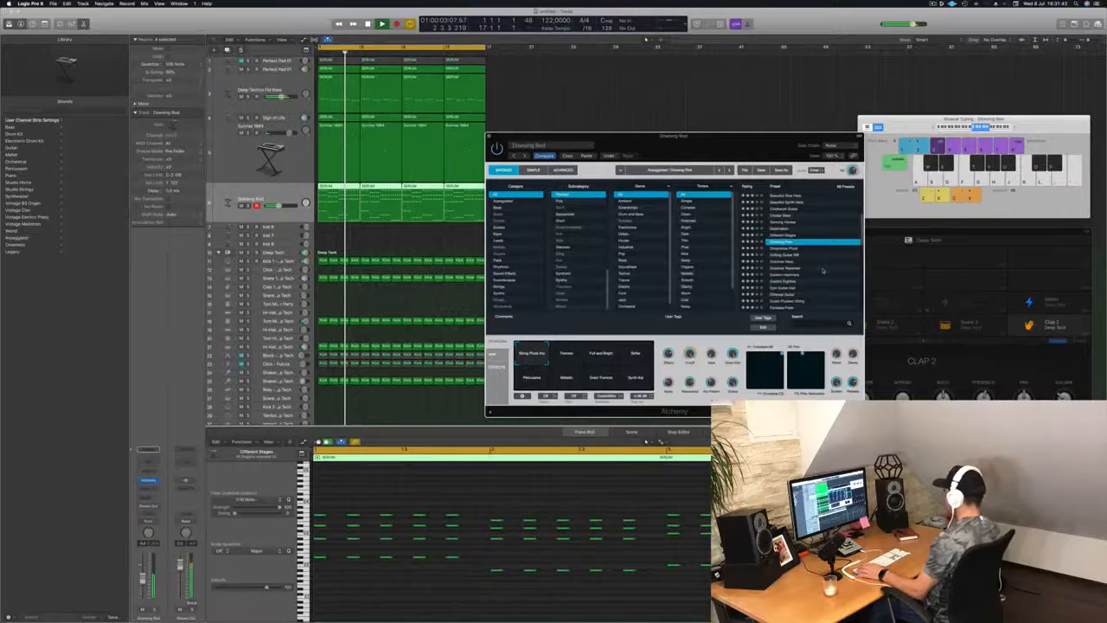
{"action": "key", "text": "Down"}
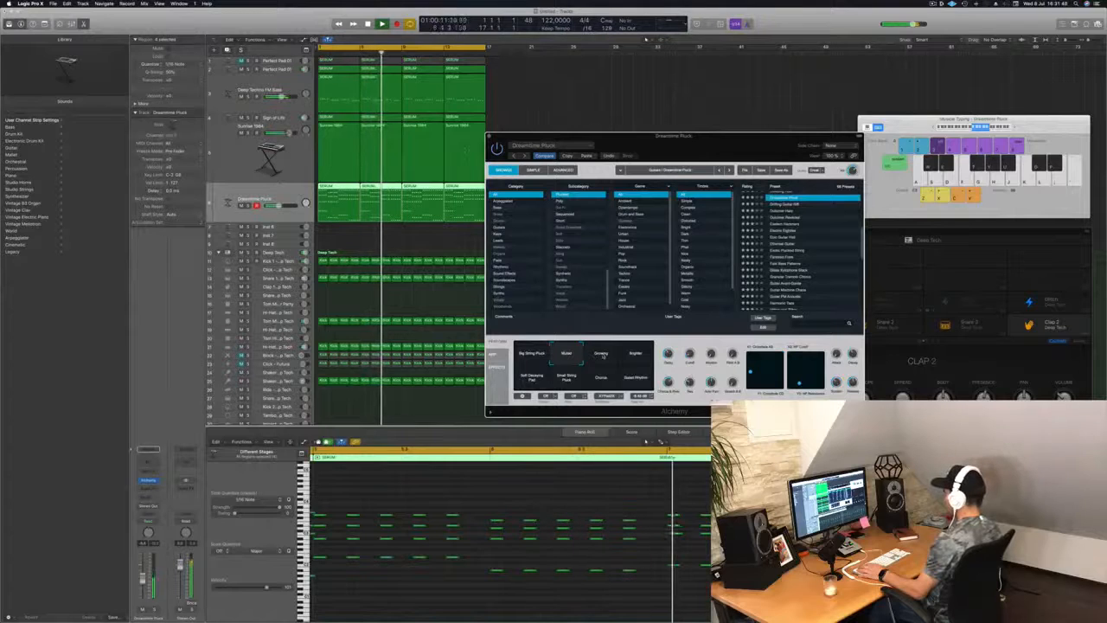
{"action": "left_click", "coordinate": [540, 382]}
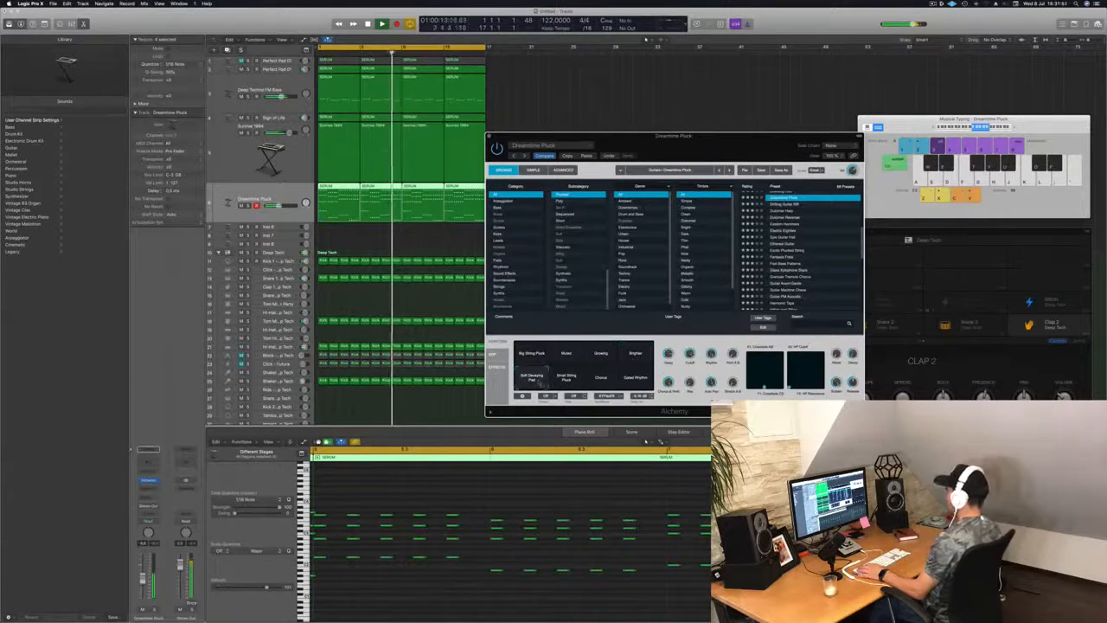
{"action": "left_click", "coordinate": [561, 382]}
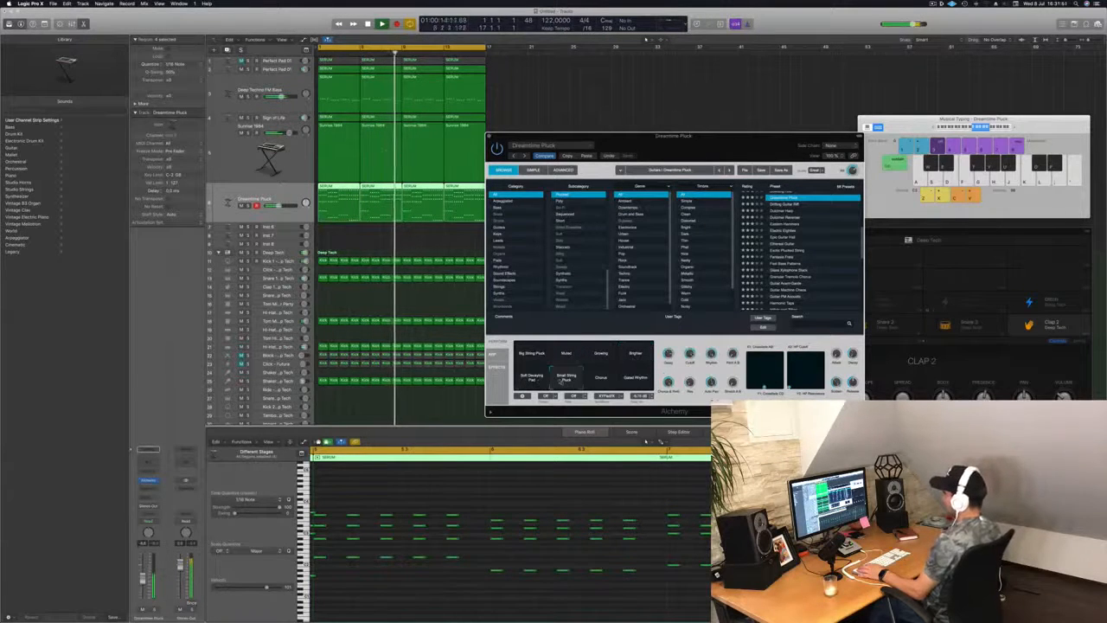
{"action": "left_click", "coordinate": [602, 378]}
{"action": "left_click", "coordinate": [636, 379]}
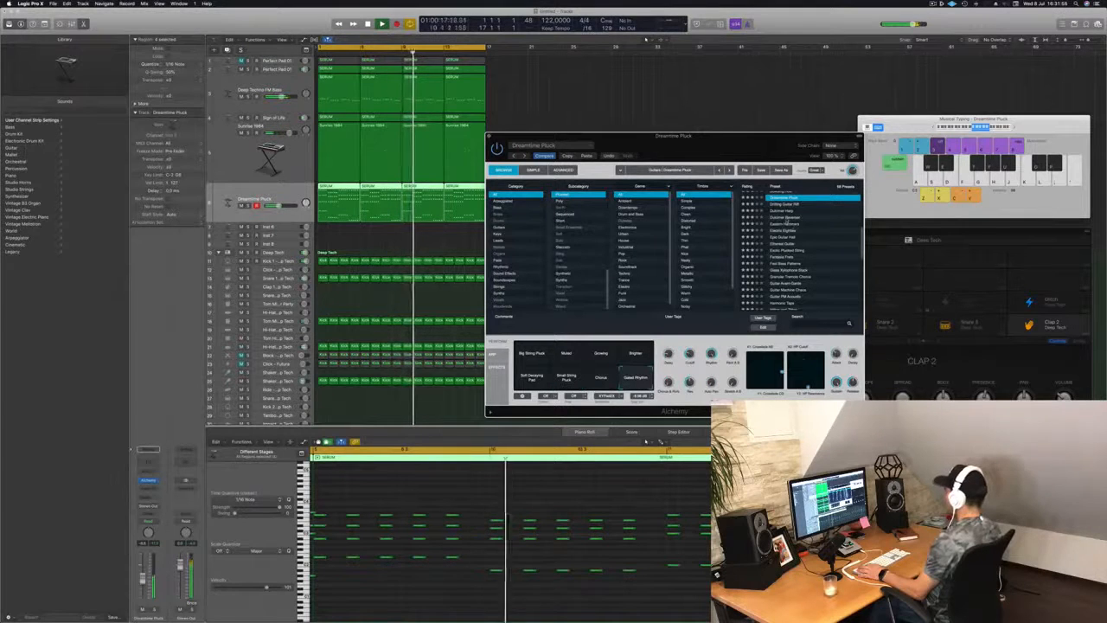
Step: Audition further plucked presets, including Dulcimer Reverser, Eastern Hammers and Harmonic Taps
{"action": "left_click", "coordinate": [784, 217]}
{"action": "key", "text": "Down"}
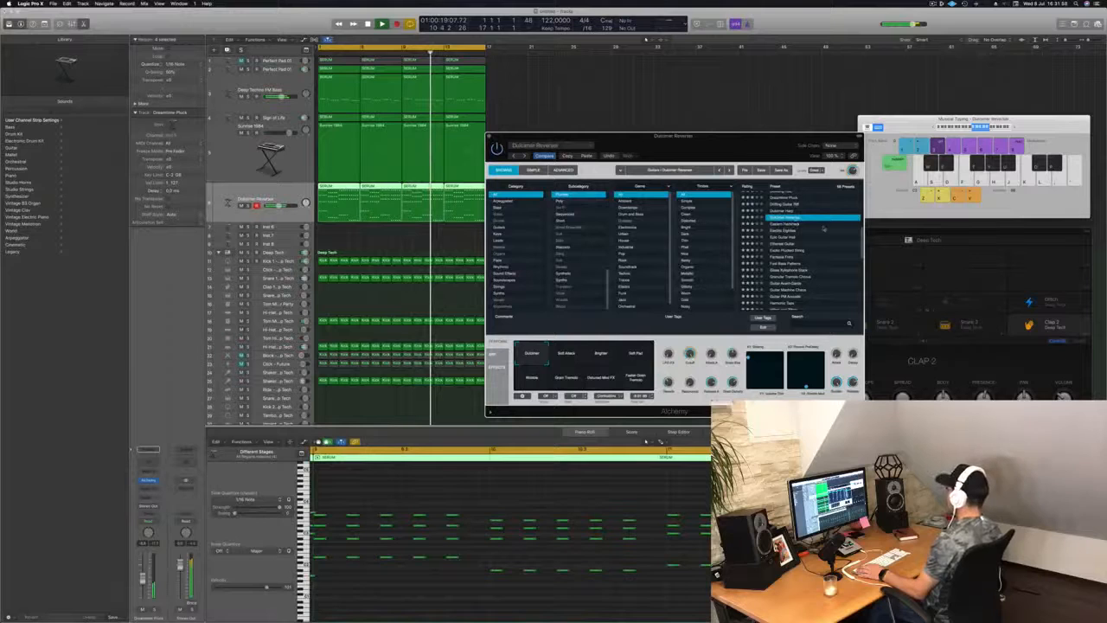
{"action": "key", "text": "Down"}
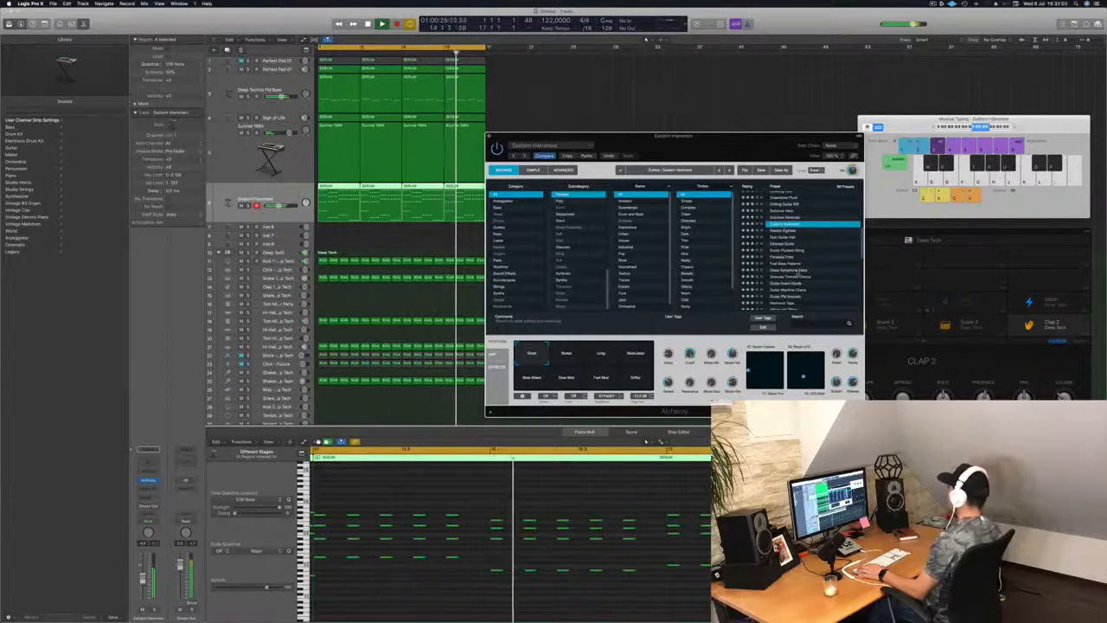
{"action": "left_click", "coordinate": [835, 256]}
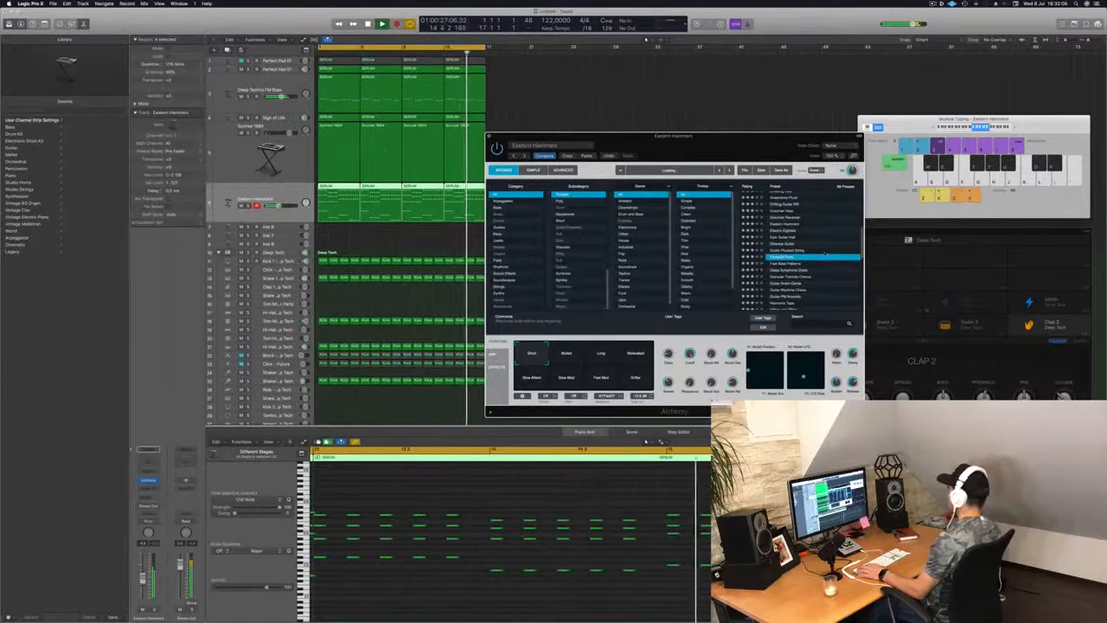
{"action": "scroll", "coordinate": [825, 234], "scroll_direction": "down", "scroll_amount": 1}
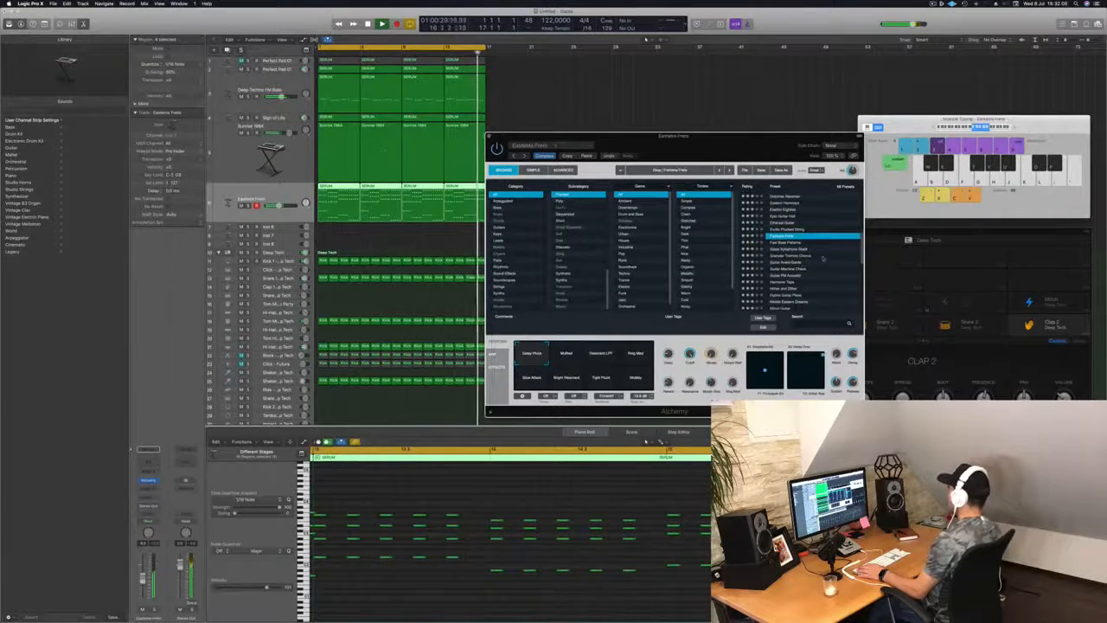
{"action": "scroll", "coordinate": [823, 258], "scroll_direction": "down", "scroll_amount": 1}
{"action": "left_click", "coordinate": [830, 274]}
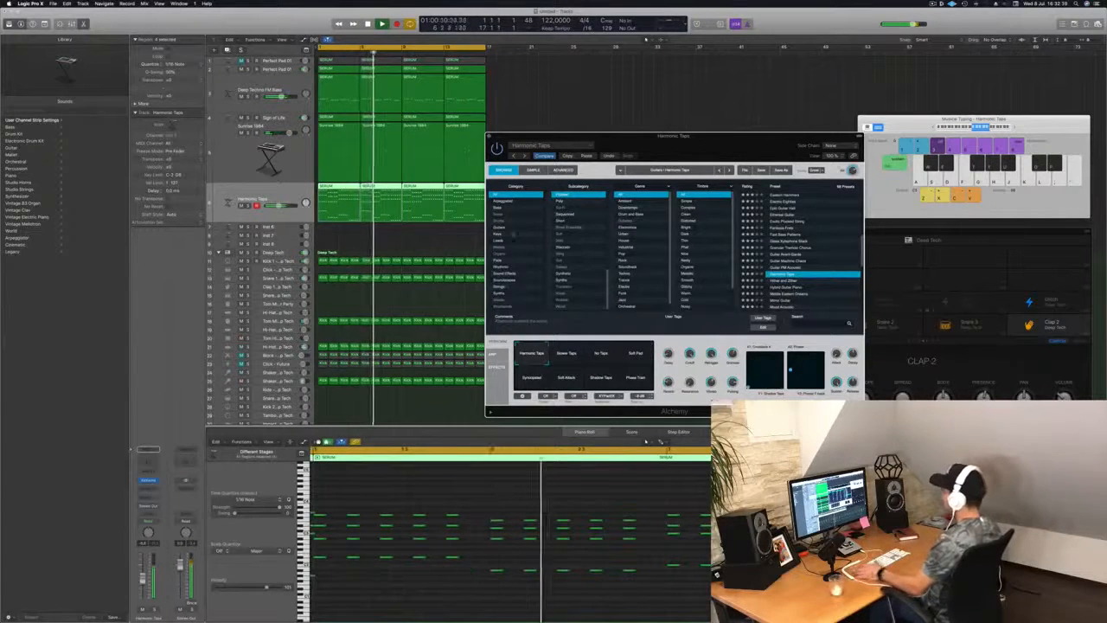
Step: Restart playback and audition the plucked presets following Harmonic Taps, down to Multi String Pluck
{"action": "key", "text": "space"}
{"action": "key", "text": "space"}
{"action": "left_click_drag", "start_coordinate": [789, 156], "coordinate": [818, 144]}
{"action": "key", "text": "space"}
{"action": "key", "text": "space"}
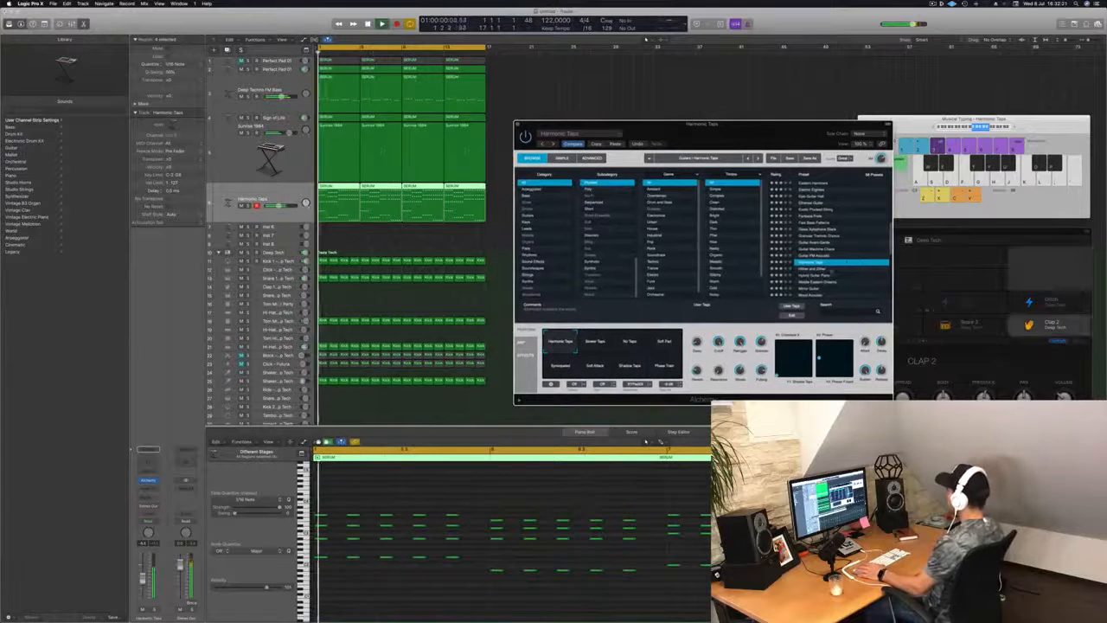
{"action": "left_click", "coordinate": [810, 269]}
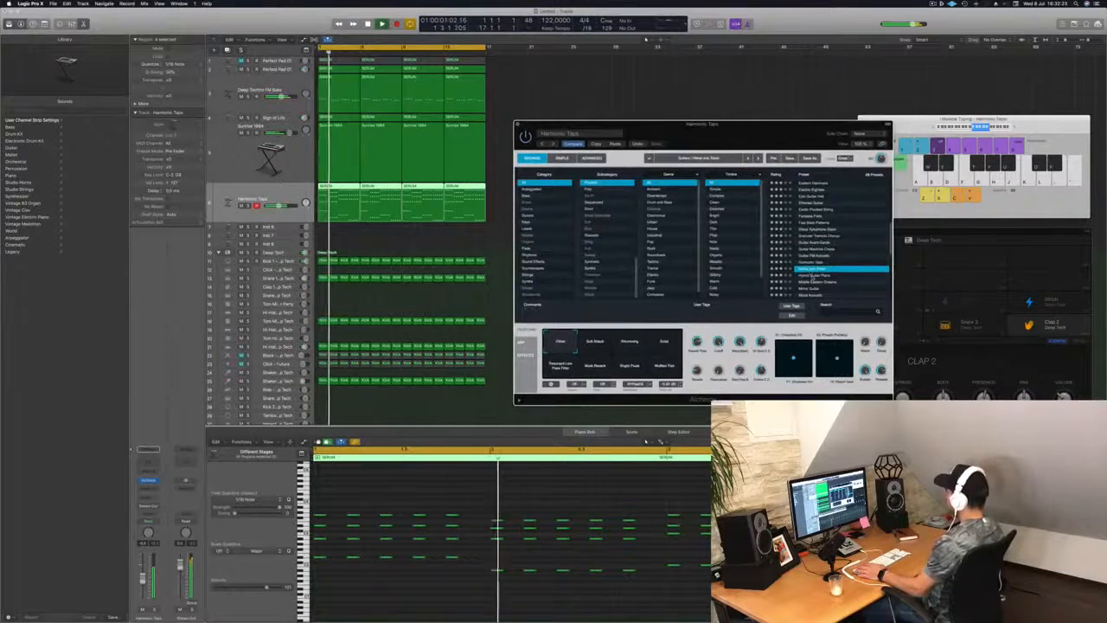
{"action": "left_click", "coordinate": [814, 276]}
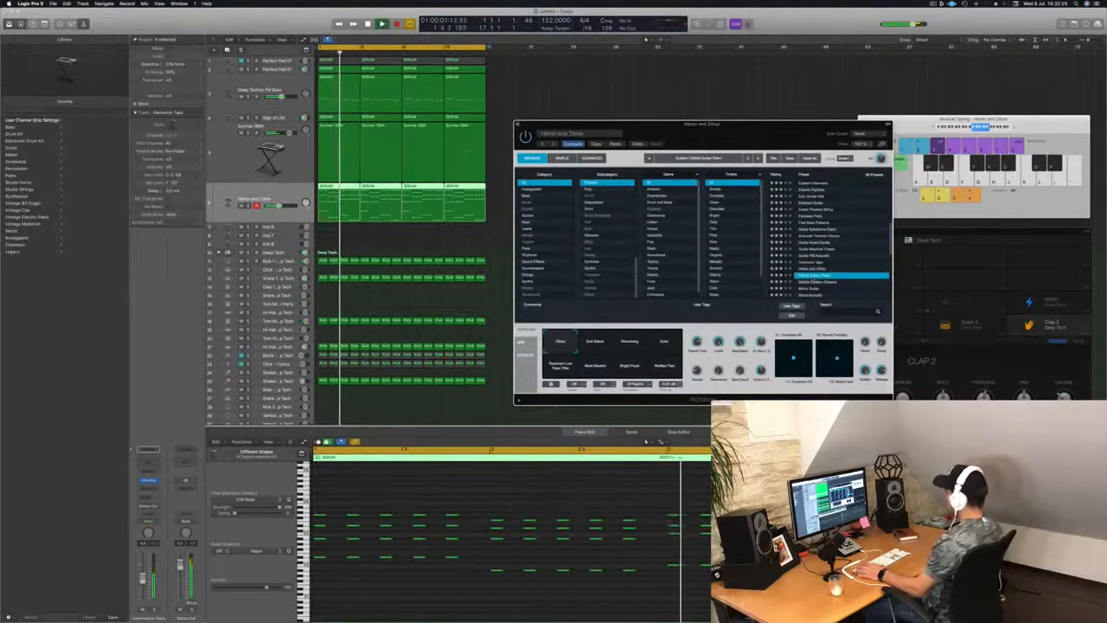
{"action": "key", "text": "Down"}
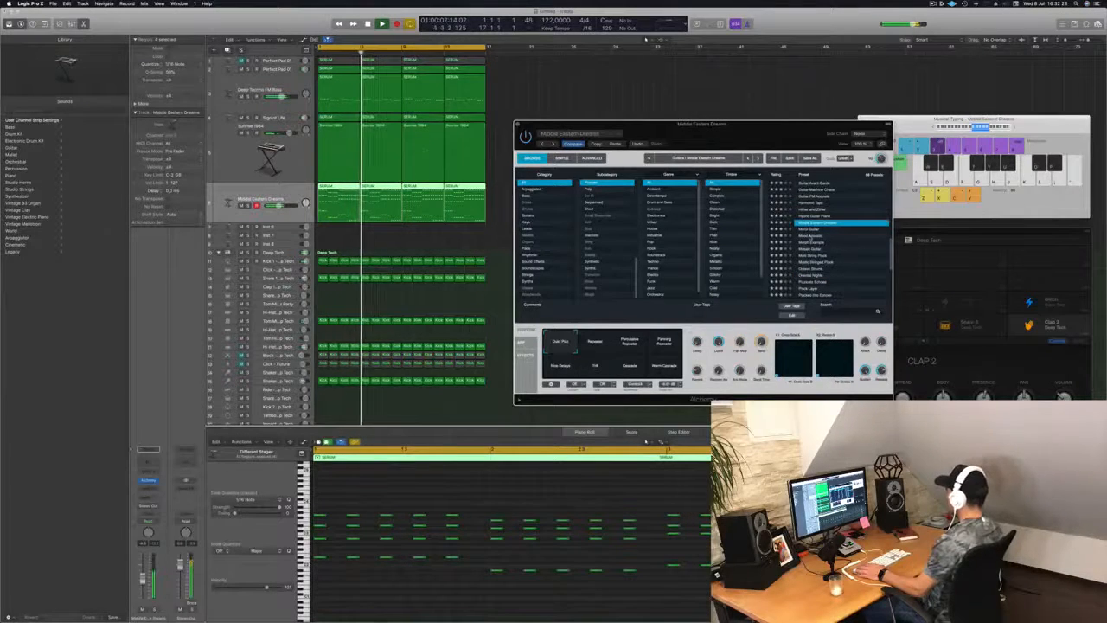
{"action": "key", "text": "Down"}
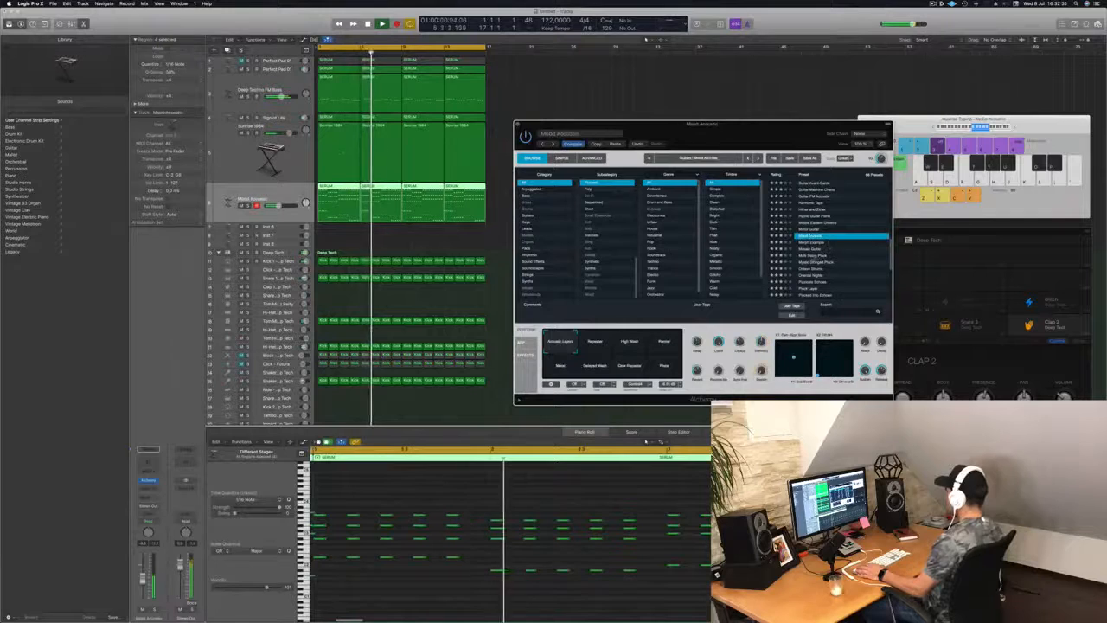
{"action": "key", "text": "Down"}
{"action": "key", "text": "Down"}
{"action": "key", "text": "Down"}
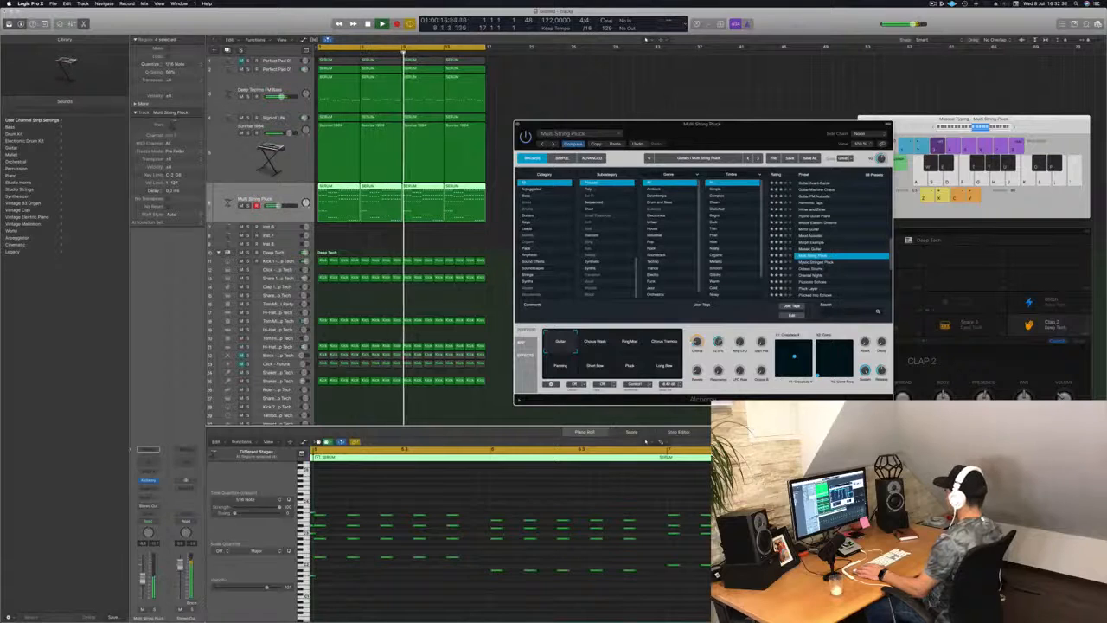
Step: Load the Pluck Layer preset with its Pluck variation after trying Chorus and Wash, and close the Alchemy window
{"action": "scroll", "coordinate": [813, 273], "scroll_direction": "down", "scroll_amount": 2}
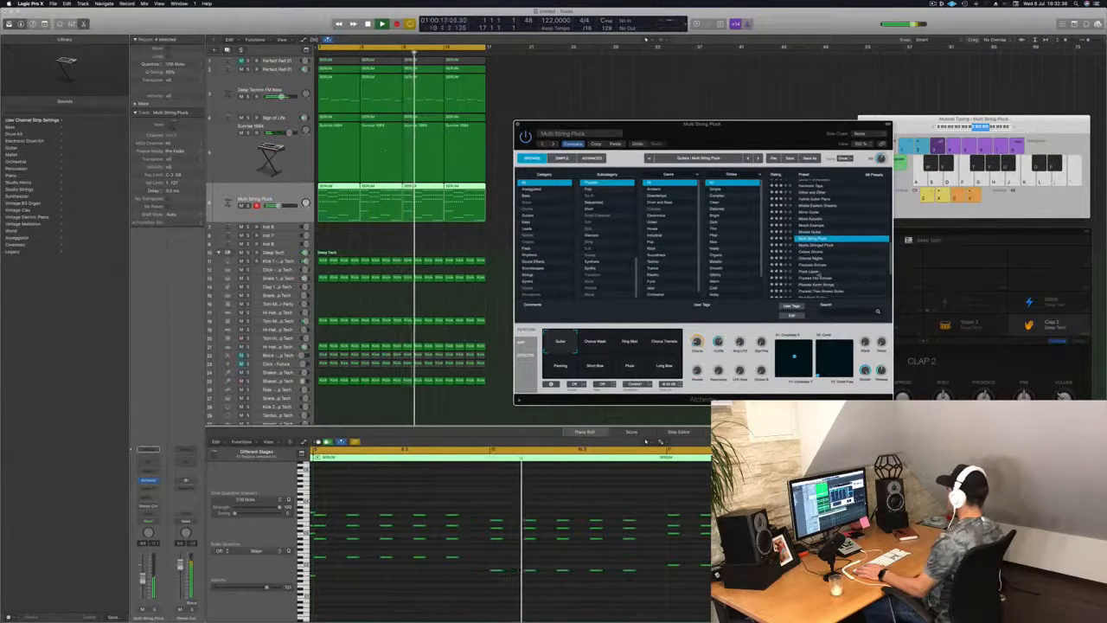
{"action": "left_click", "coordinate": [818, 272]}
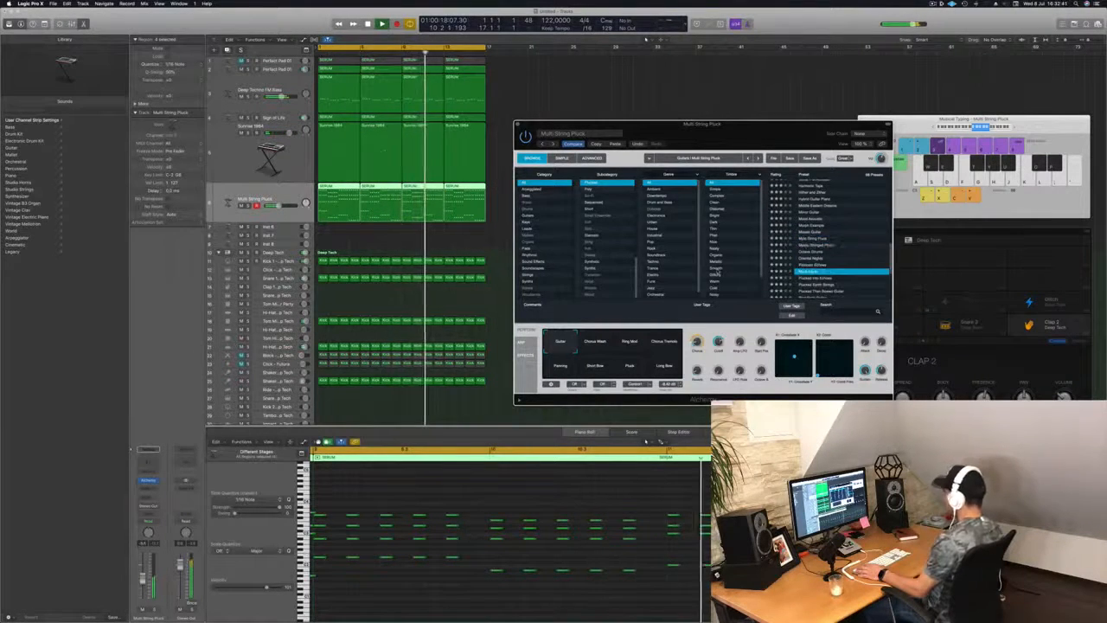
{"action": "left_click", "coordinate": [597, 341]}
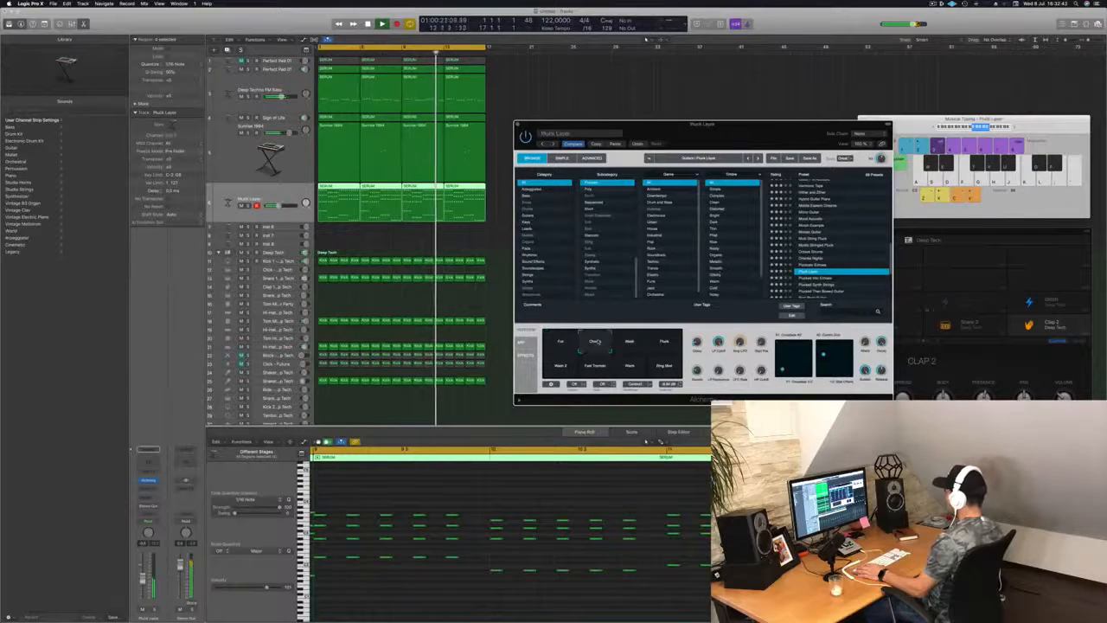
{"action": "left_click", "coordinate": [630, 343]}
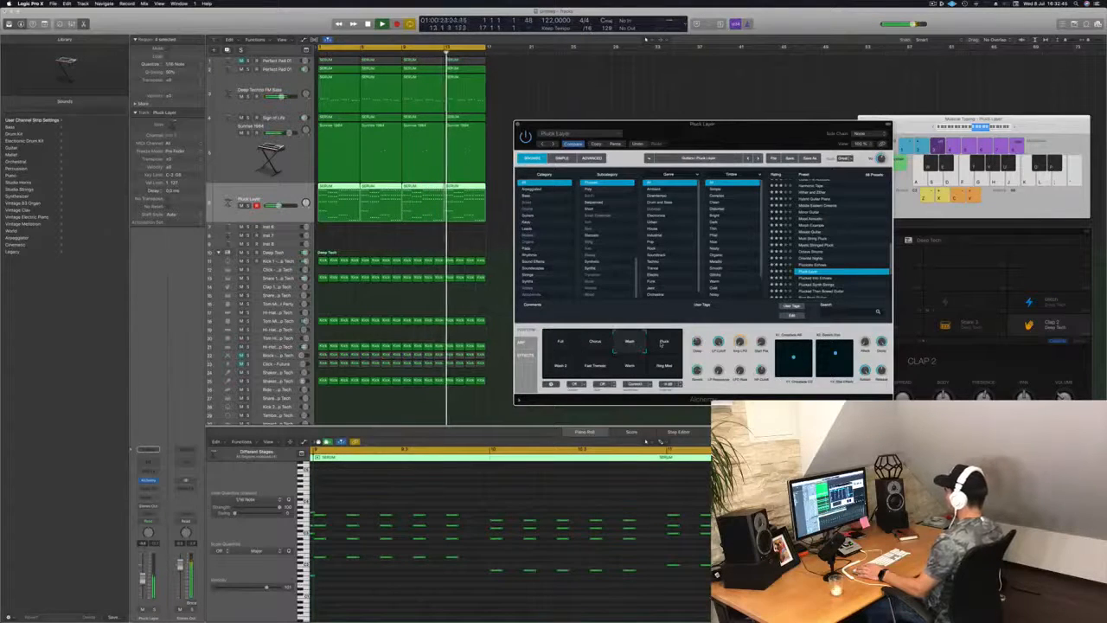
{"action": "left_click", "coordinate": [663, 342]}
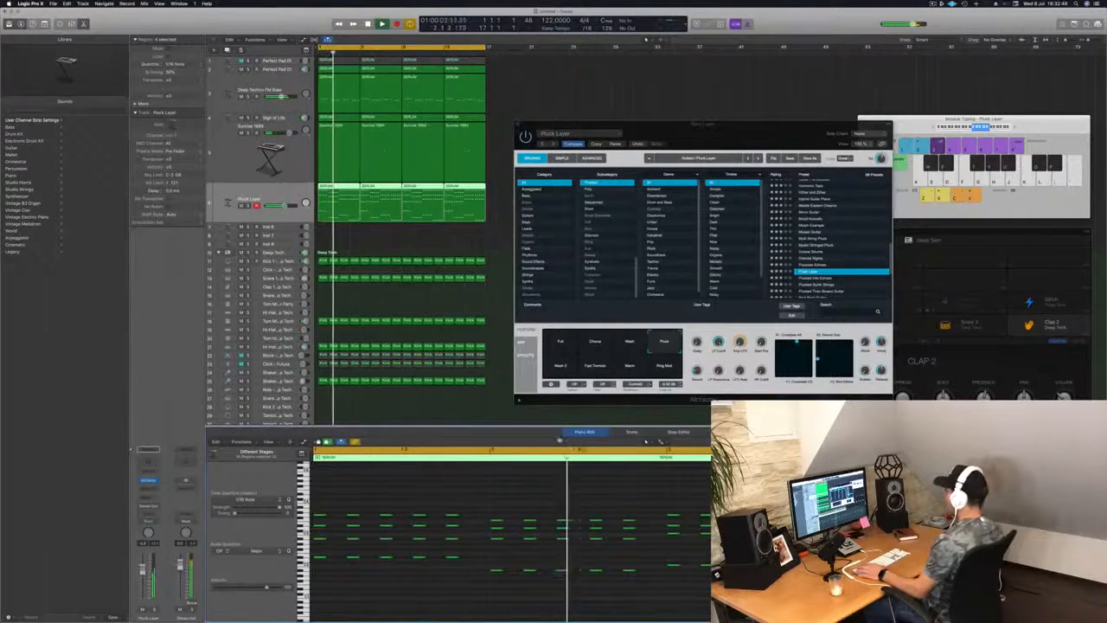
{"action": "left_click", "coordinate": [721, 391]}
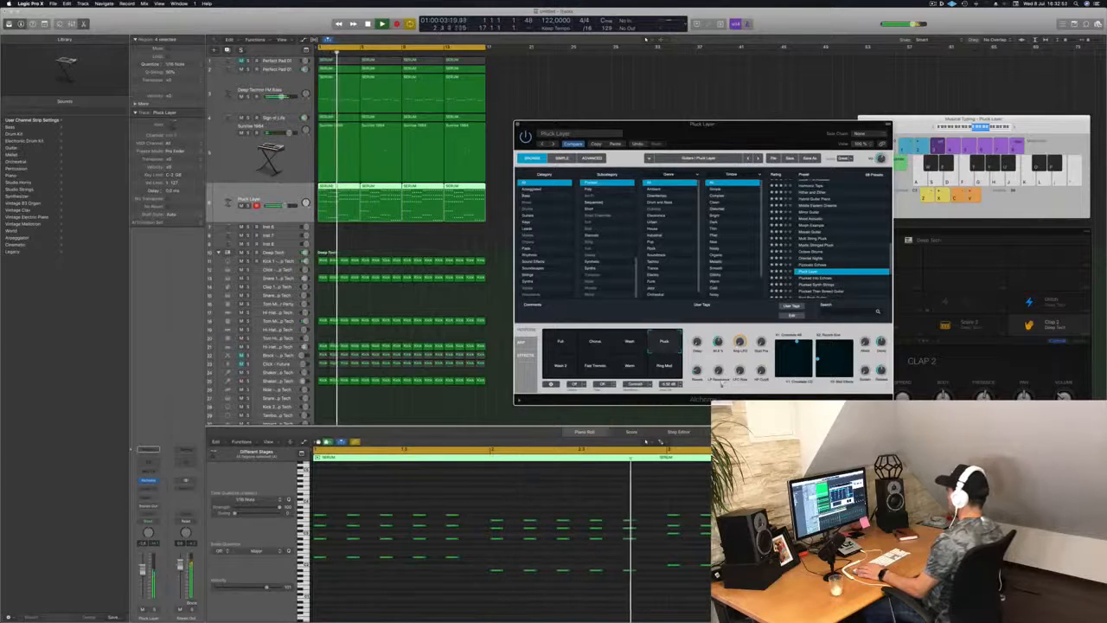
{"action": "left_click_drag", "start_coordinate": [716, 127], "coordinate": [752, 132]}
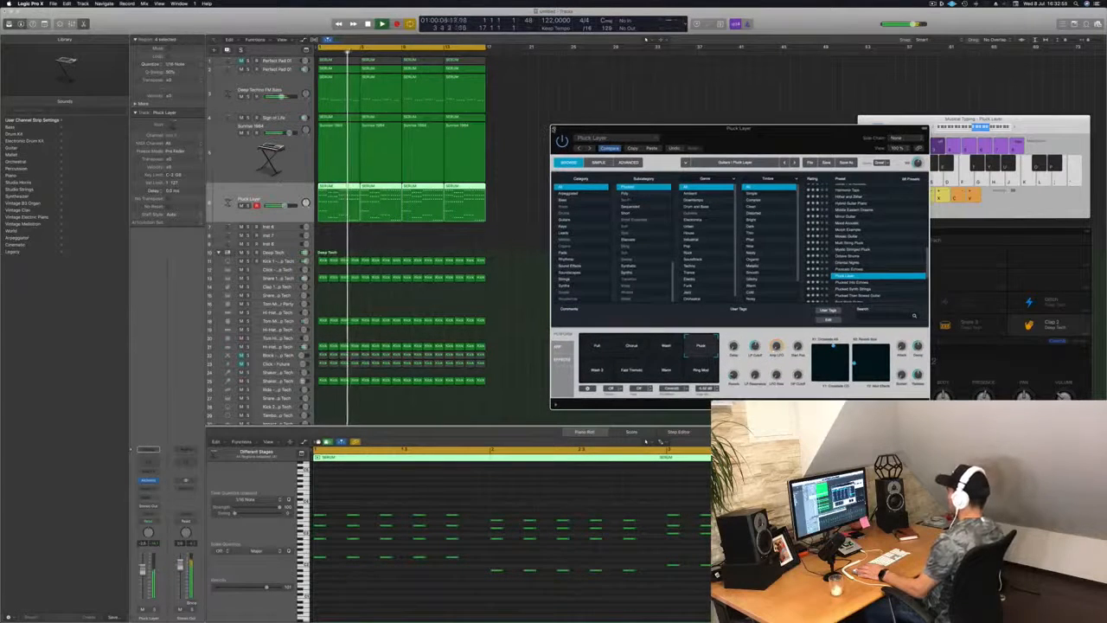
{"action": "key", "text": "super+w"}
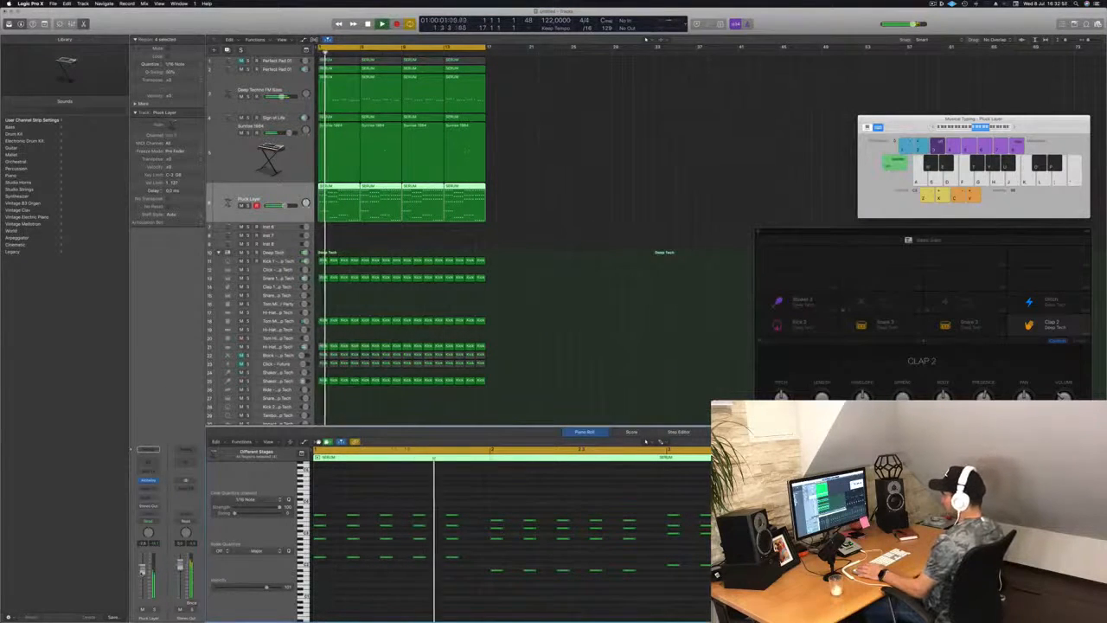
Step: Add a Channel EQ to the Pluck Layer track and roll off its lows with the low-cut band between 100 and 200 Hz
{"action": "left_click", "coordinate": [148, 462]}
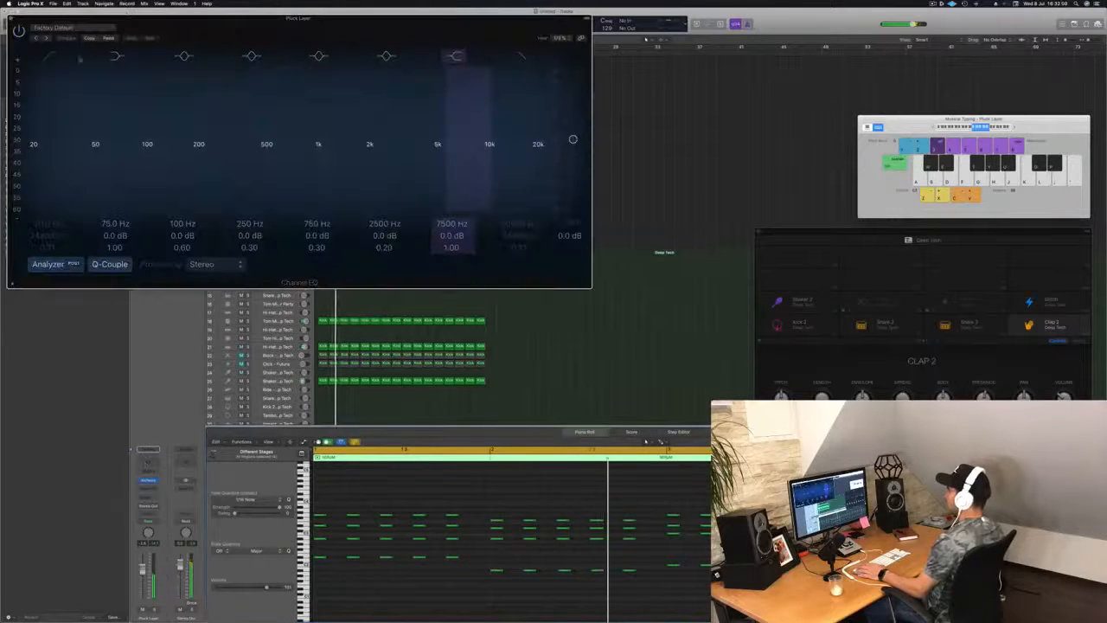
{"action": "left_click", "coordinate": [52, 58]}
{"action": "left_click_drag", "start_coordinate": [33, 156], "coordinate": [180, 156]}
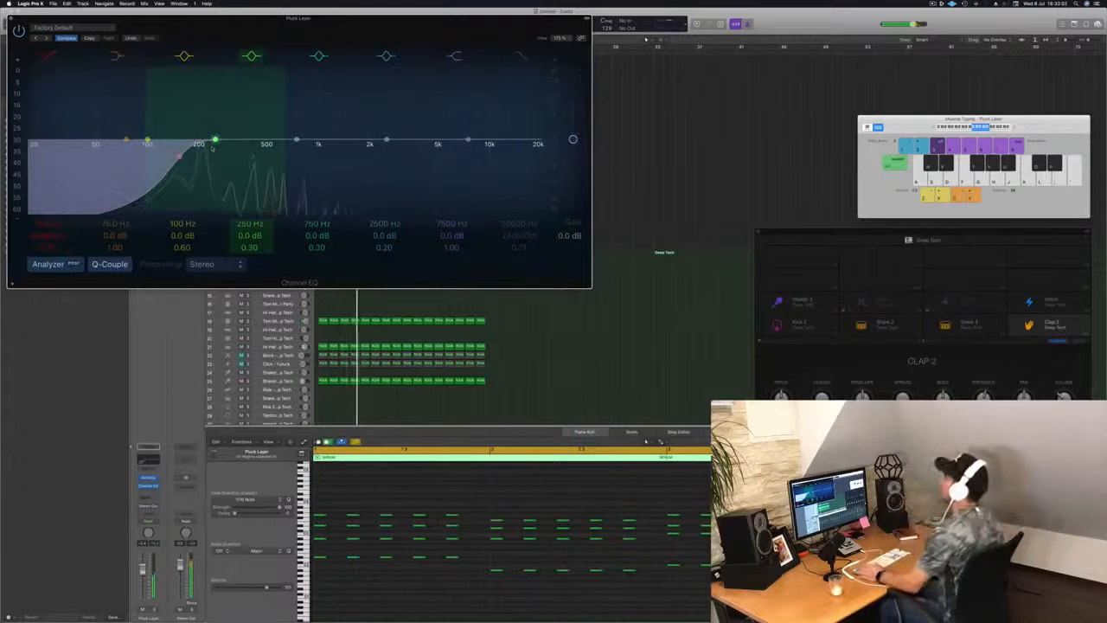
{"action": "left_click_drag", "start_coordinate": [180, 157], "coordinate": [172, 159]}
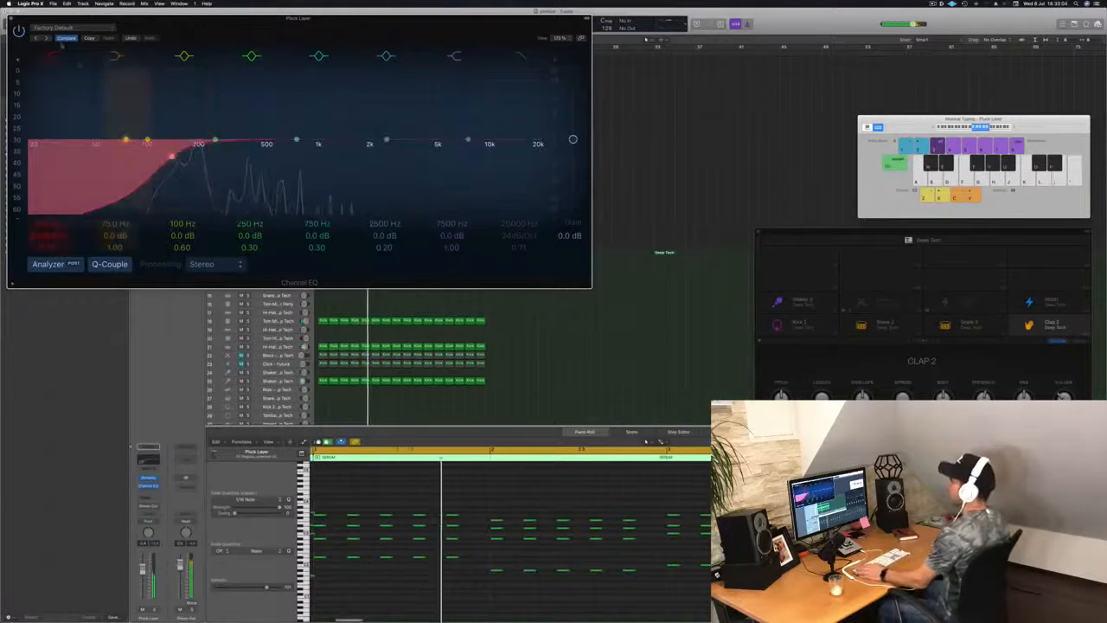
{"action": "left_click", "coordinate": [12, 19]}
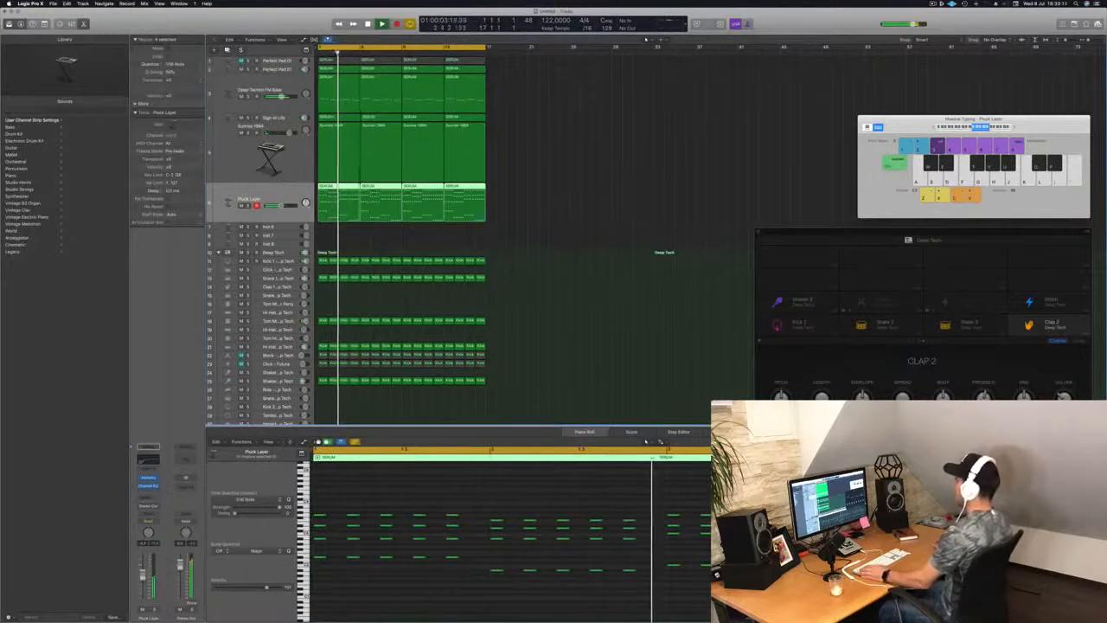
Step: Select the Sunrise 1984 track and save the project as a package in the Logic folder
{"action": "left_click", "coordinate": [546, 277]}
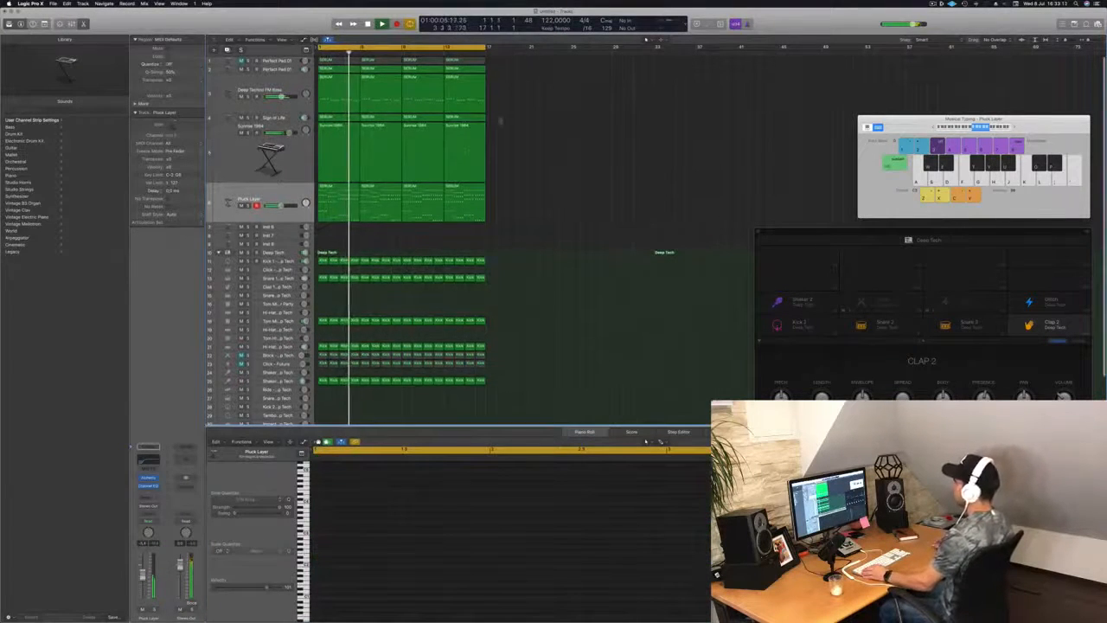
{"action": "left_click", "coordinate": [291, 151]}
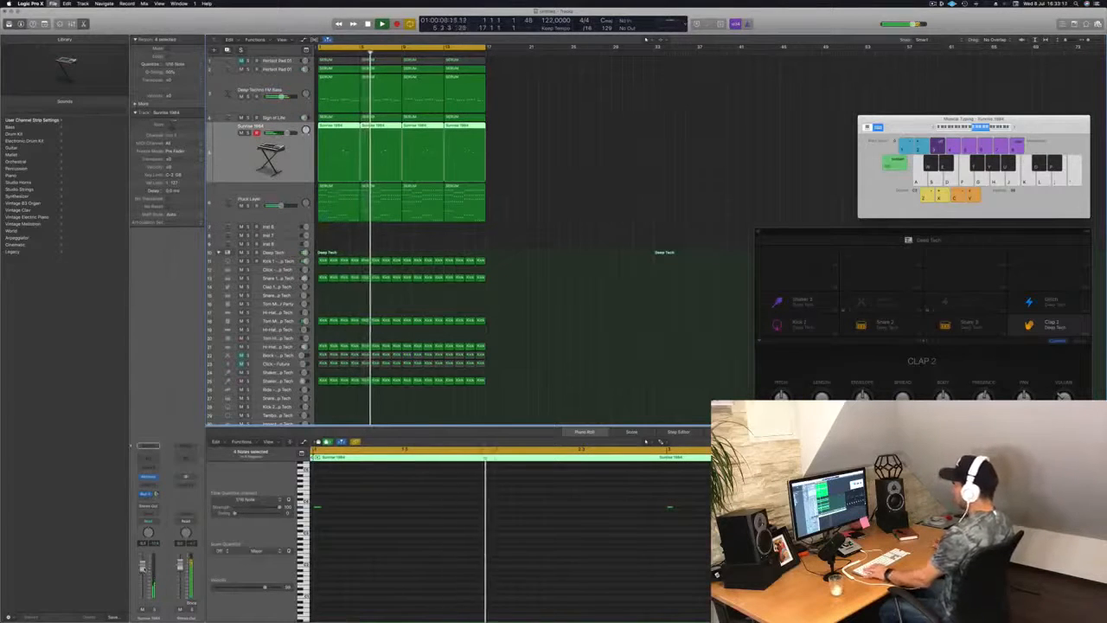
{"action": "key", "text": "super+s"}
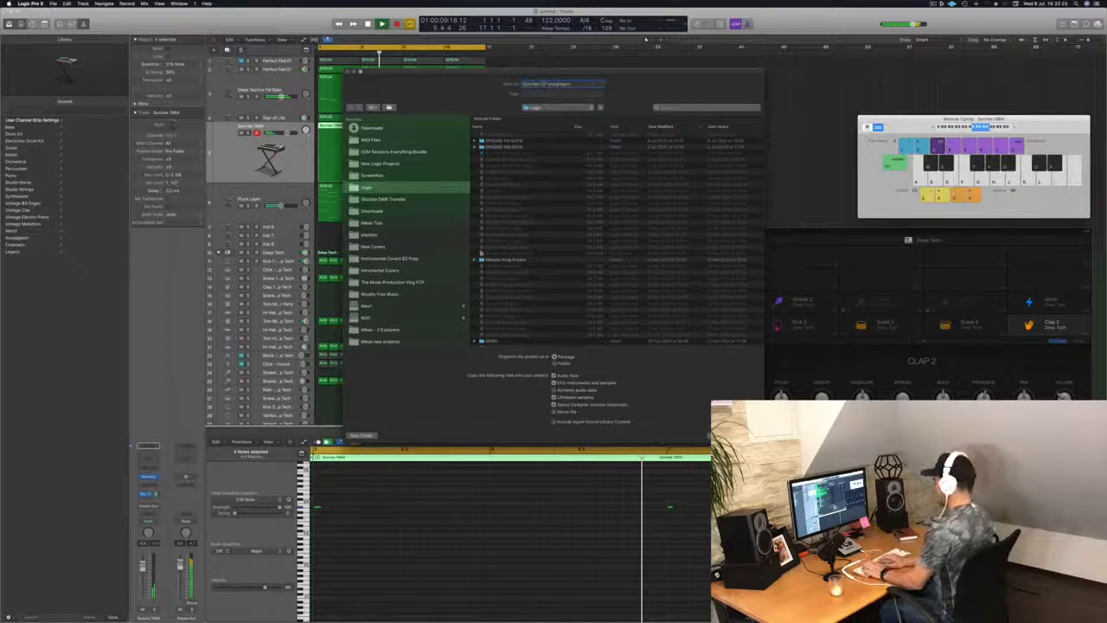
{"action": "key", "text": "Return"}
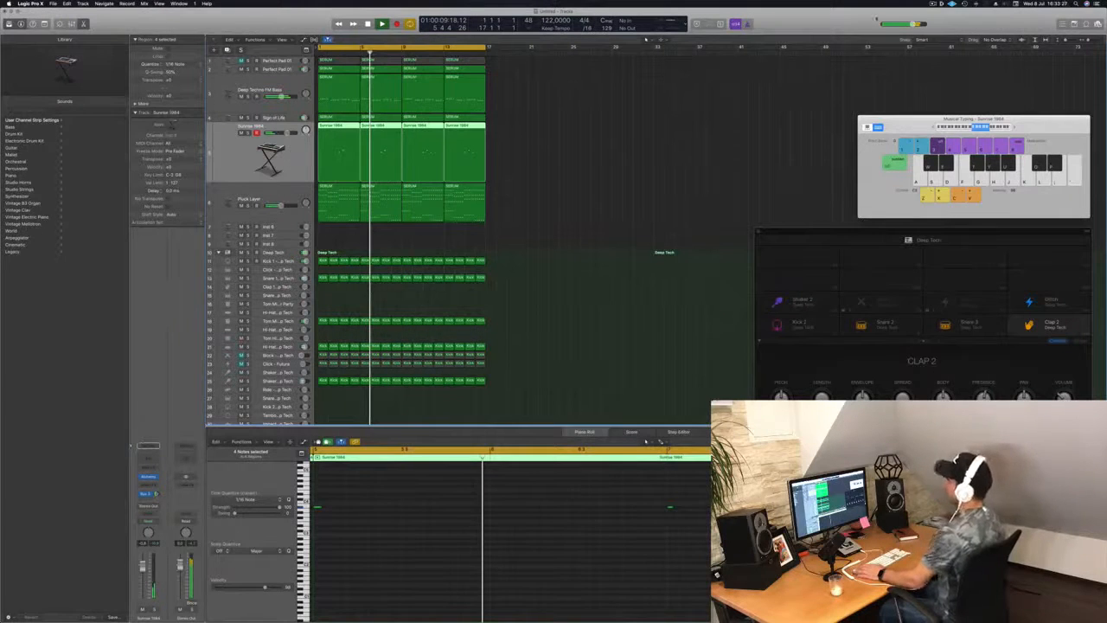
{"action": "left_click", "coordinate": [580, 121]}
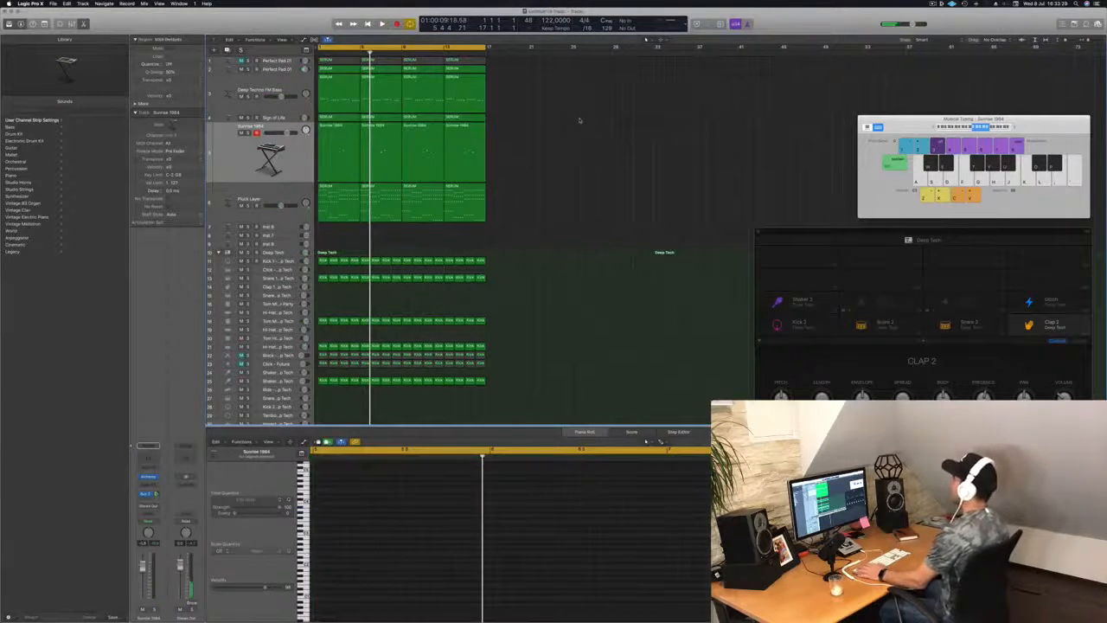
Step: Play the arrangement from the start and listen to how the layered bass, melody, chords and drums work together
{"action": "key", "text": "Return"}
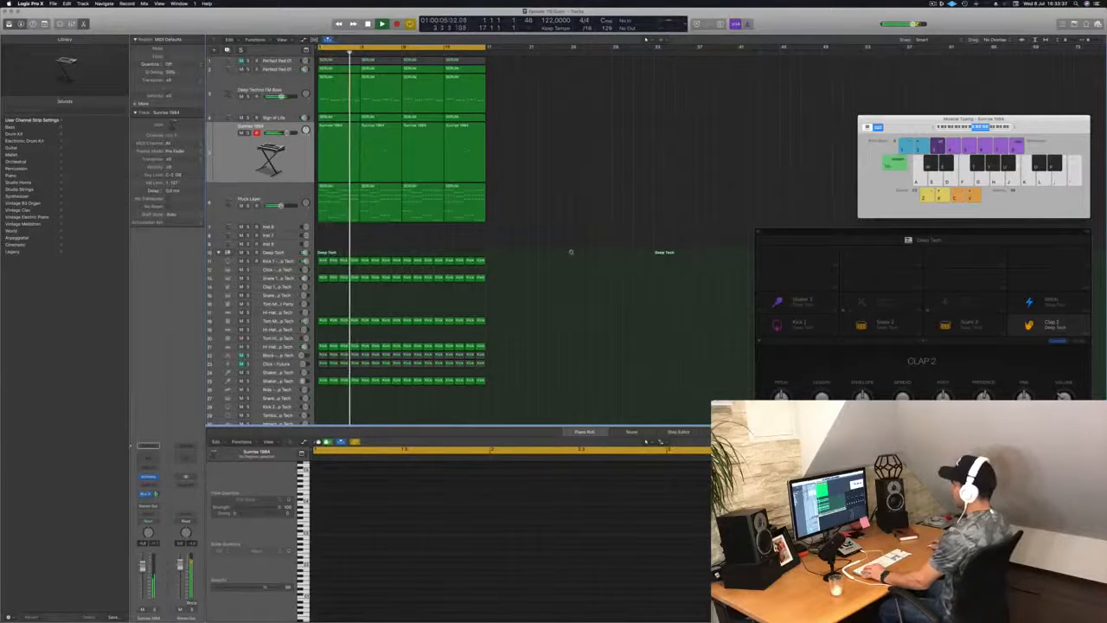
{"action": "scroll", "coordinate": [571, 252], "scroll_direction": "up", "scroll_amount": 1}
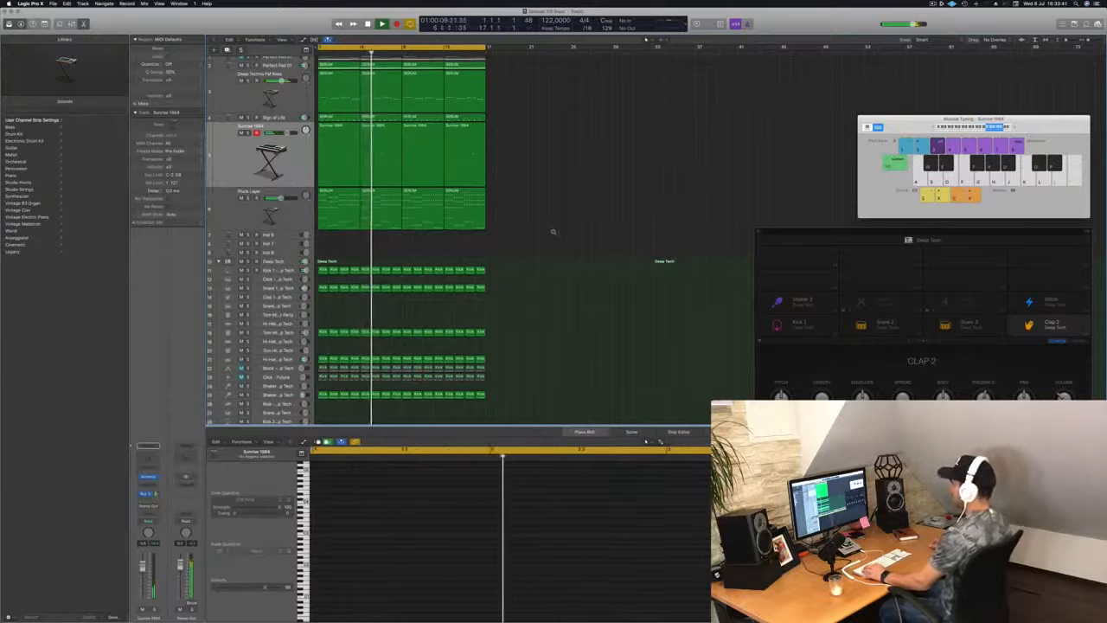
{"action": "scroll", "coordinate": [554, 233], "scroll_direction": "down", "scroll_amount": 1}
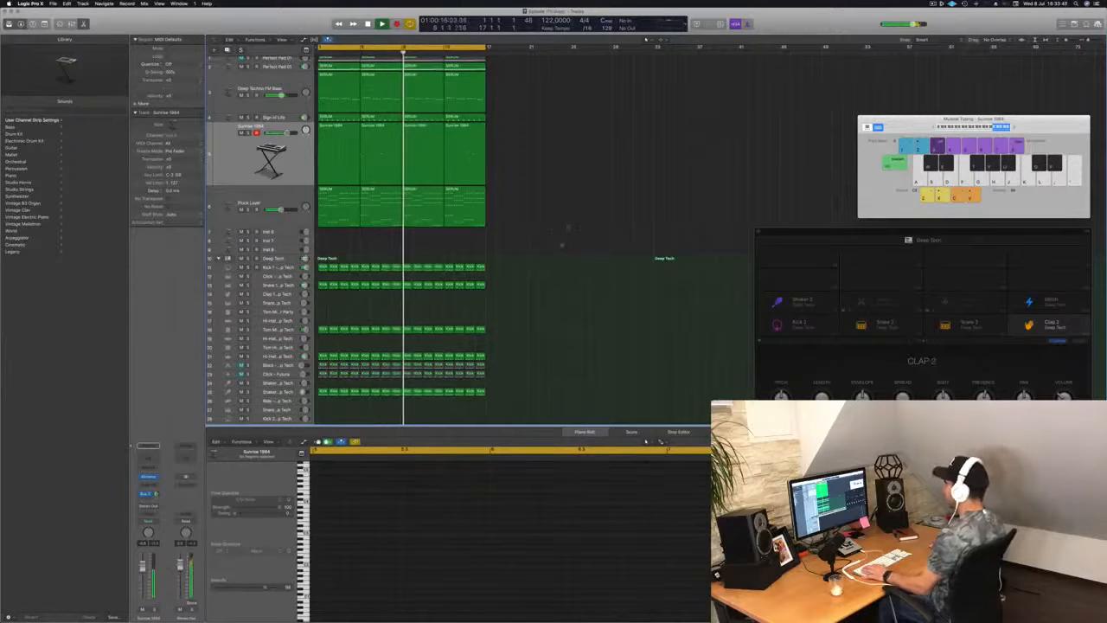
{"action": "left_click", "coordinate": [439, 222]}
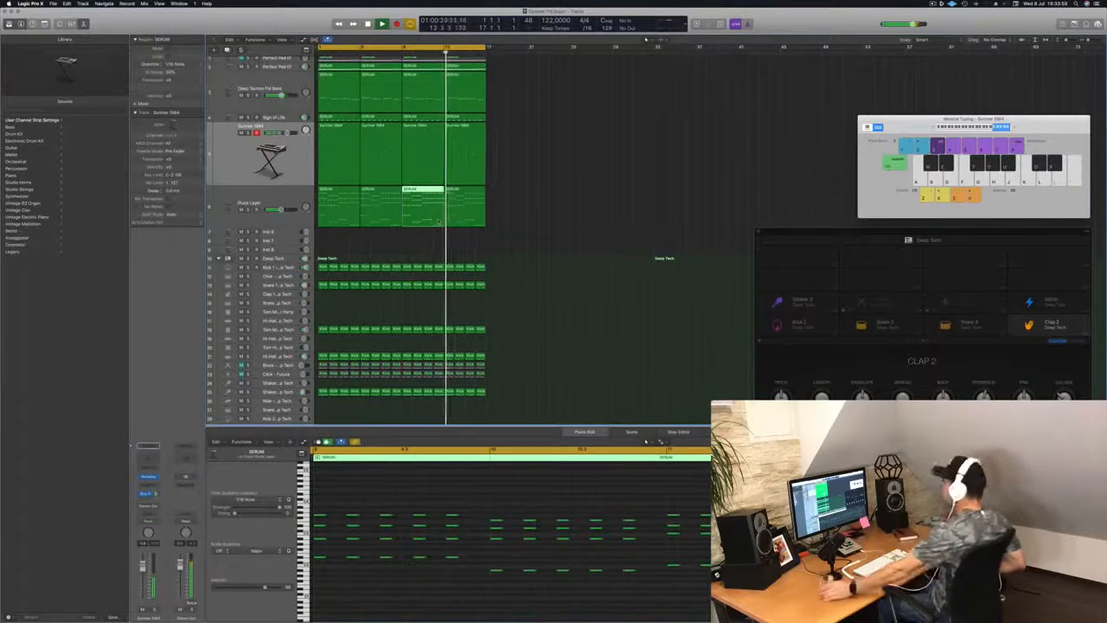
{"action": "left_click", "coordinate": [565, 227]}
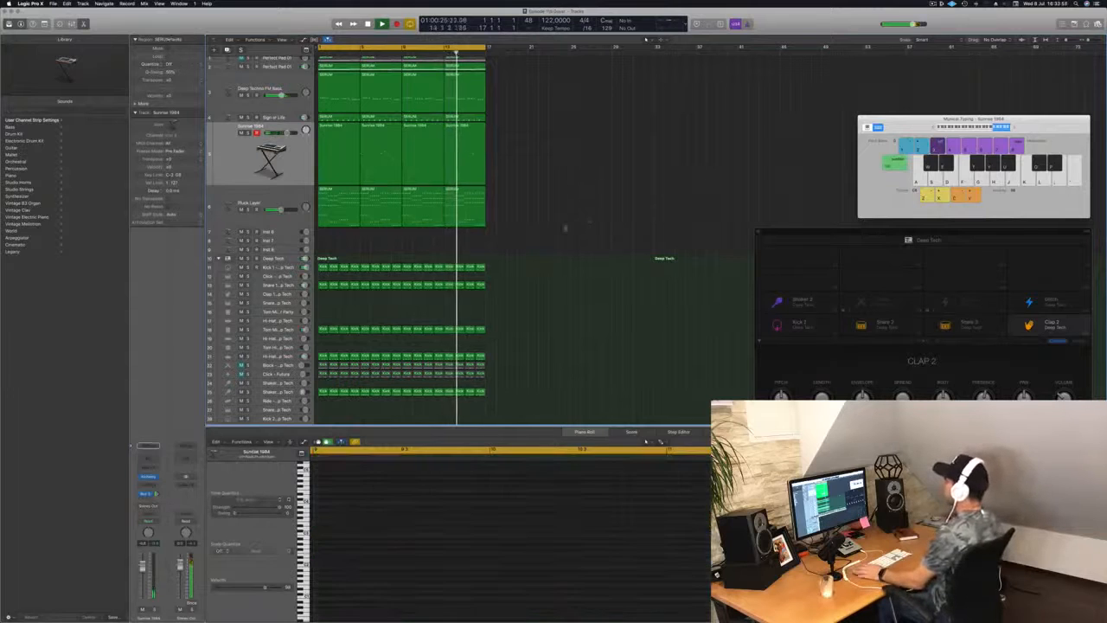
Step: Select the empty Inst 6 track and add sends to Bus 3 and Bus 11
{"action": "left_click", "coordinate": [270, 232]}
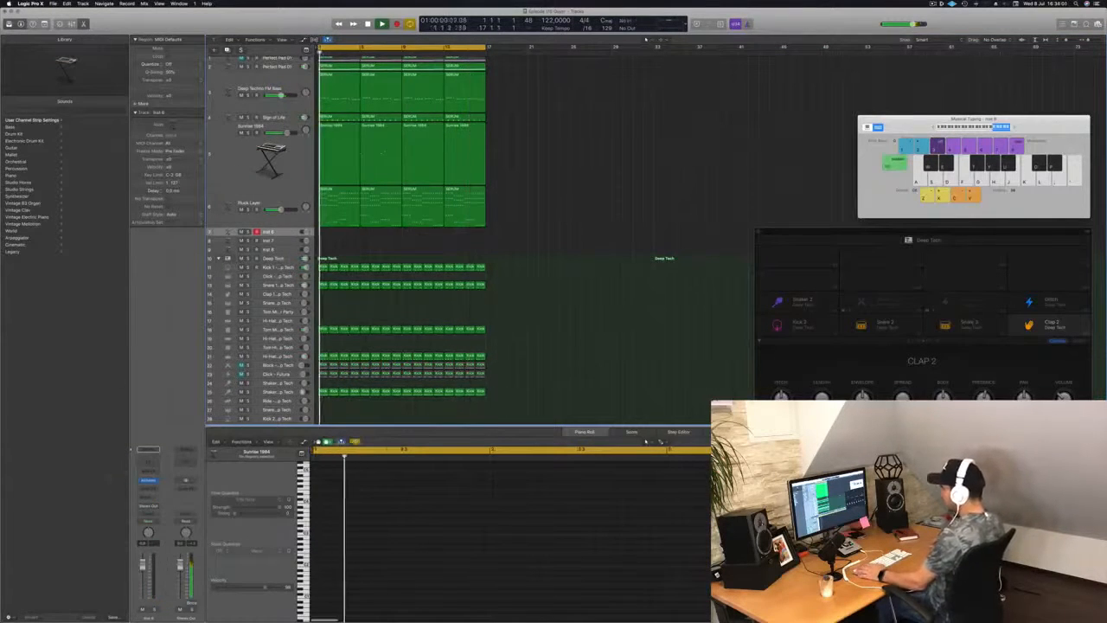
{"action": "left_click", "coordinate": [148, 450]}
{"action": "mouse_move", "coordinate": [157, 509]}
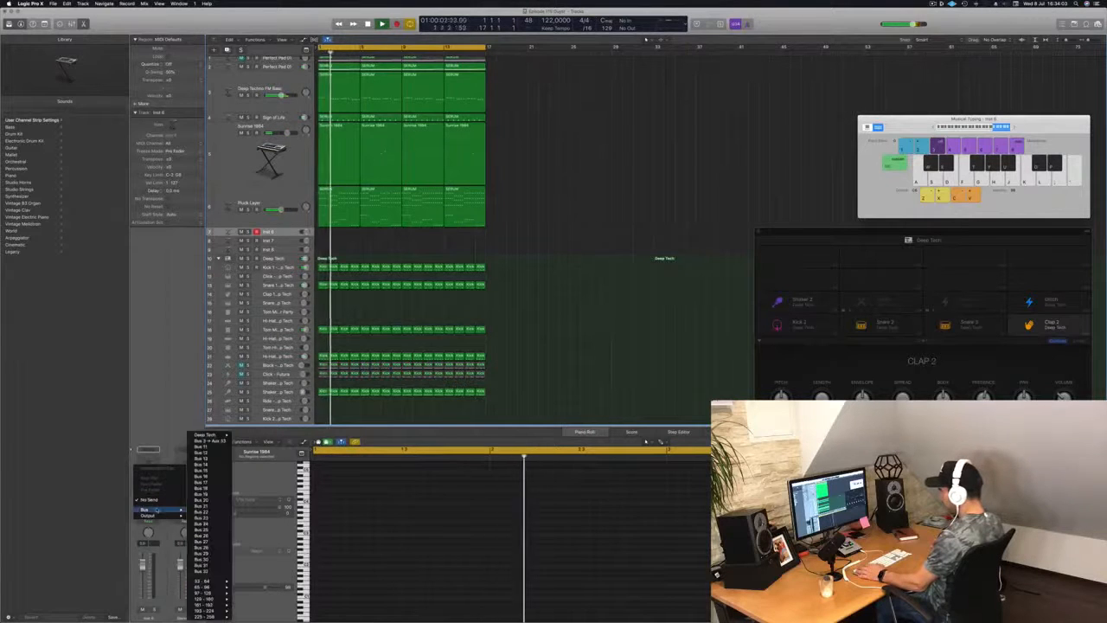
{"action": "left_click", "coordinate": [214, 441]}
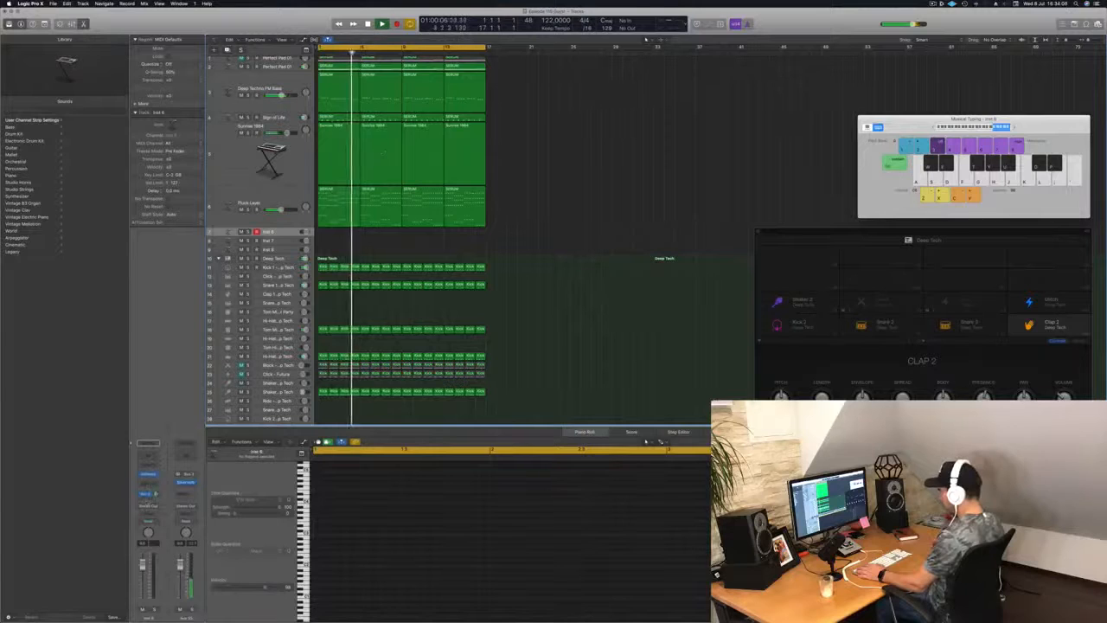
{"action": "left_click", "coordinate": [145, 499]}
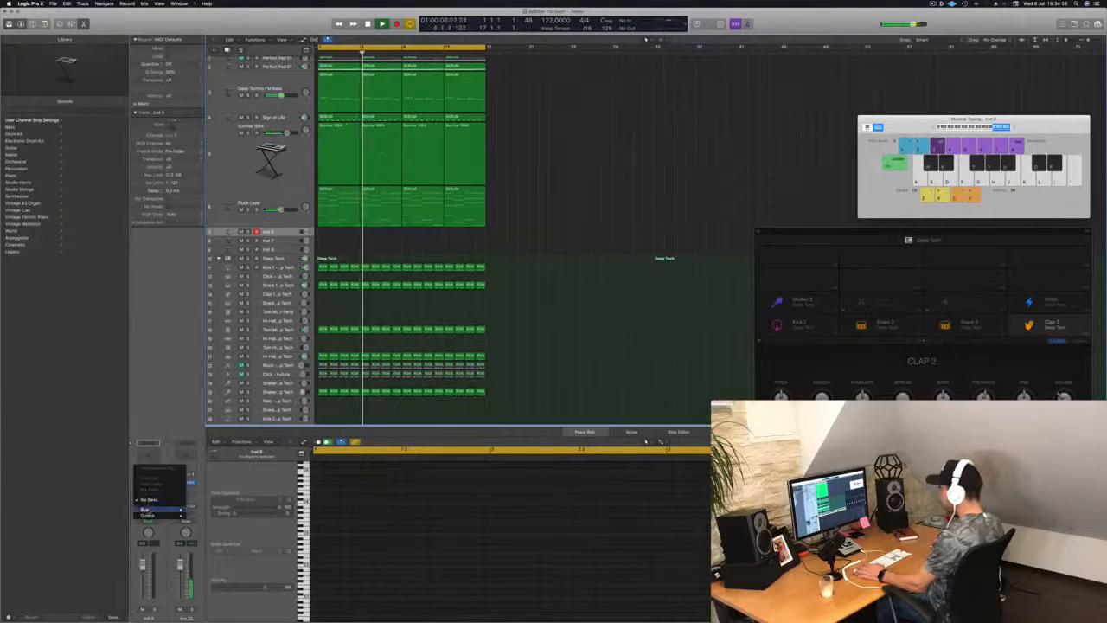
{"action": "mouse_move", "coordinate": [149, 511]}
{"action": "left_click", "coordinate": [209, 447]}
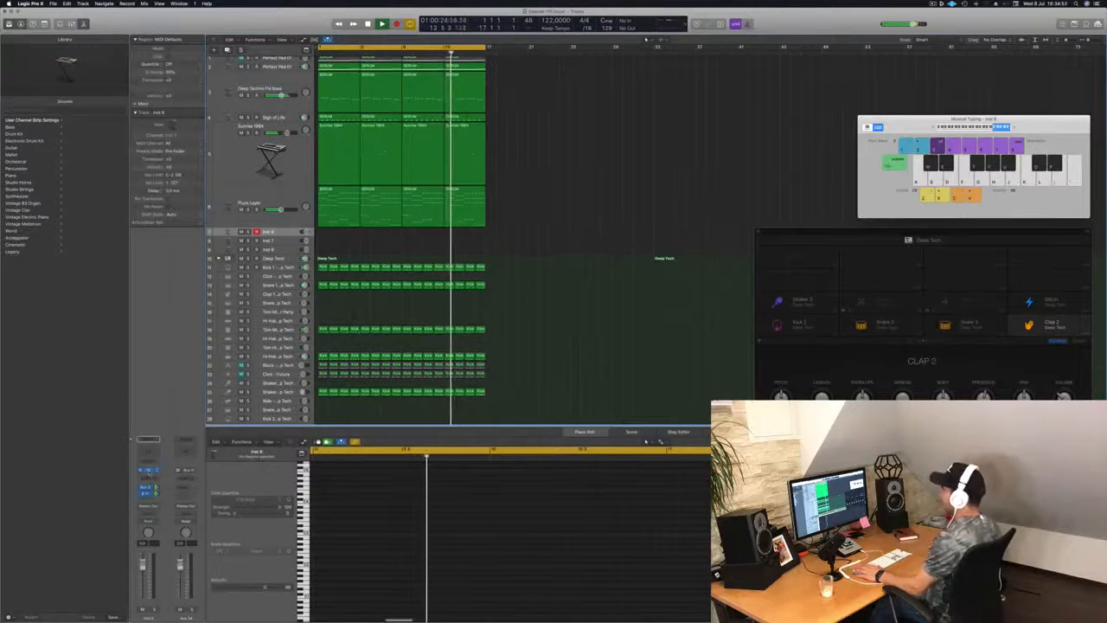
Step: Show the Inst 6 Alchemy window and insert a Delay Designer on the Bus 11 aux channel
{"action": "key", "text": "v"}
{"action": "left_click_drag", "start_coordinate": [194, 40], "coordinate": [915, 51]}
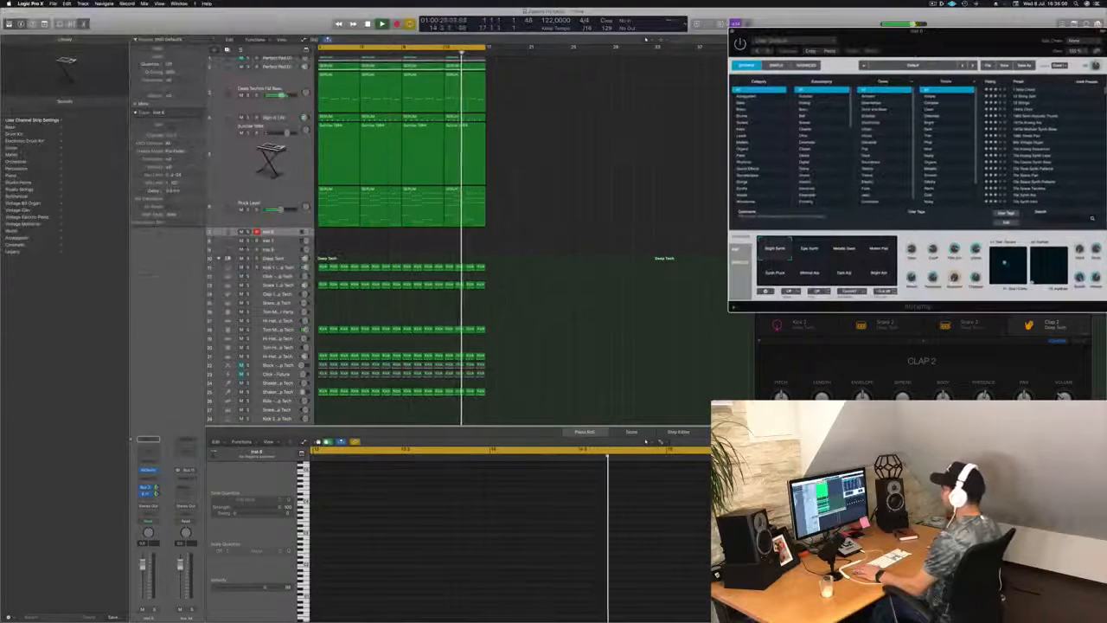
{"action": "left_click", "coordinate": [147, 489]}
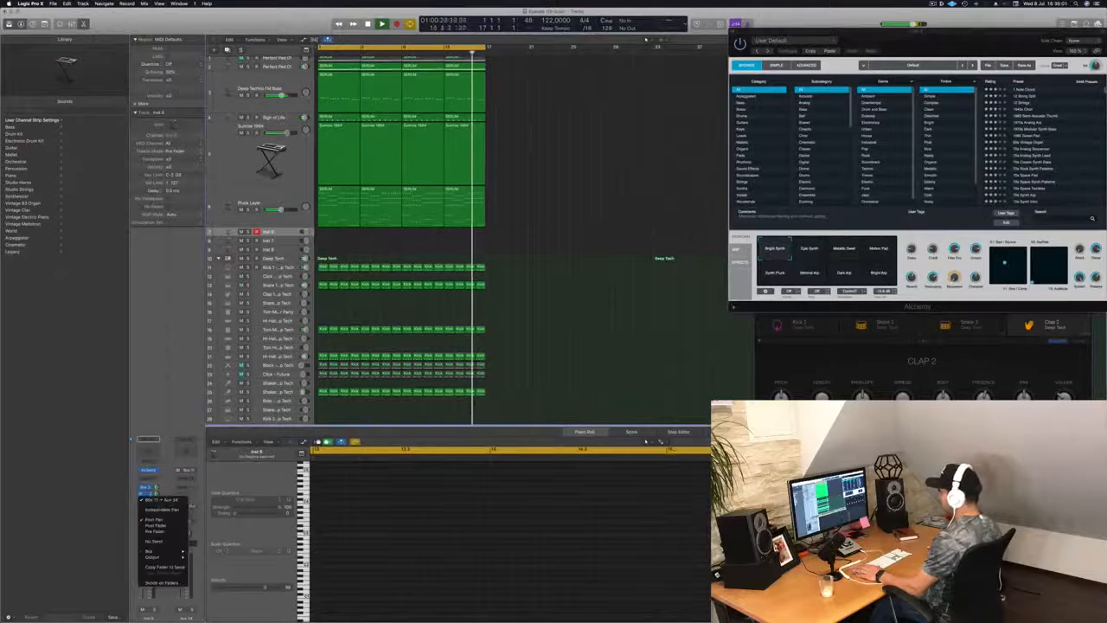
{"action": "left_click", "coordinate": [148, 489]}
{"action": "left_click", "coordinate": [148, 479]}
{"action": "mouse_move", "coordinate": [194, 514]}
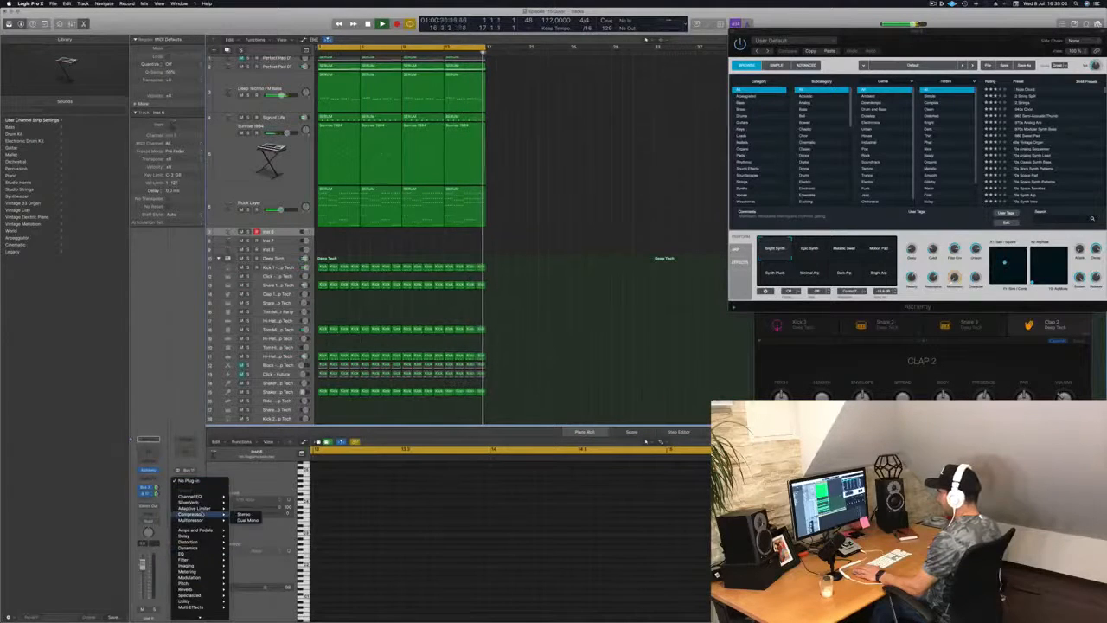
{"action": "mouse_move", "coordinate": [195, 536]}
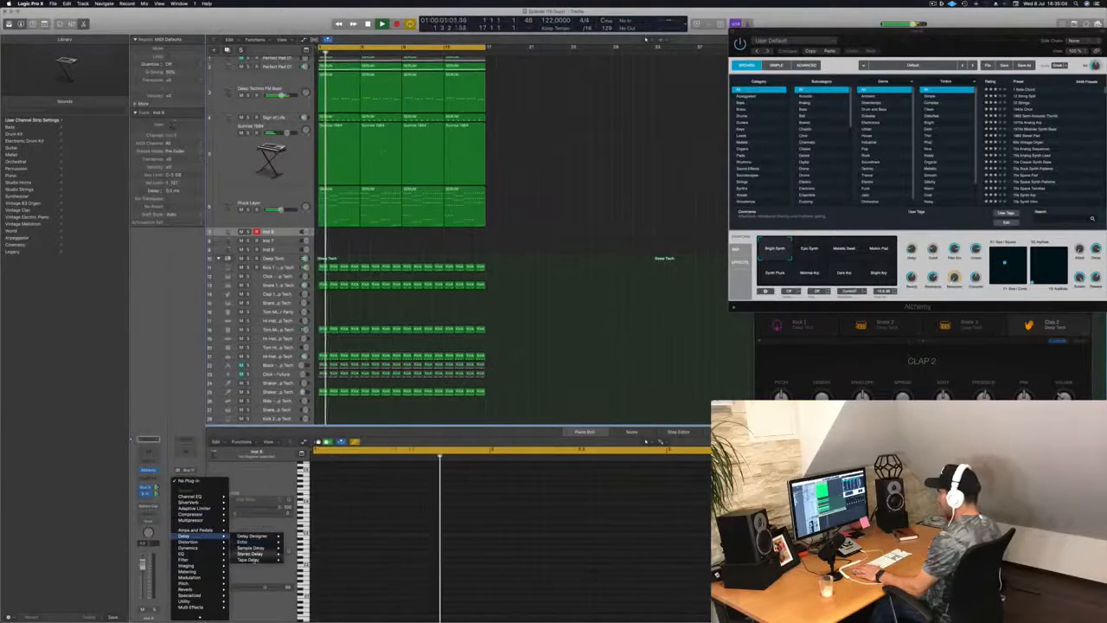
{"action": "mouse_move", "coordinate": [251, 542]}
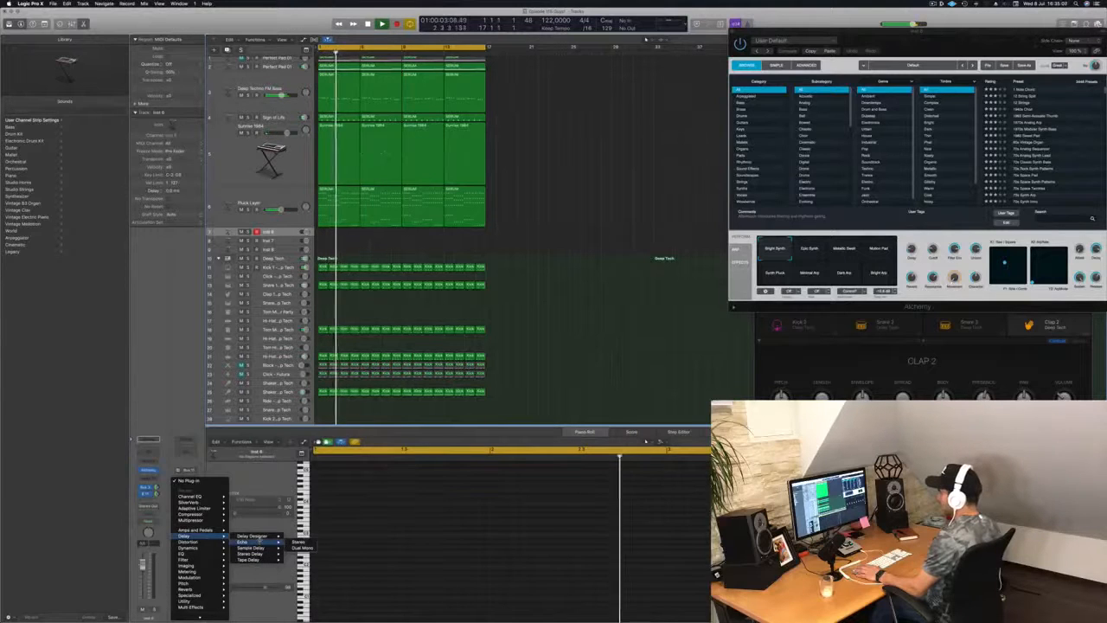
{"action": "left_click", "coordinate": [299, 536]}
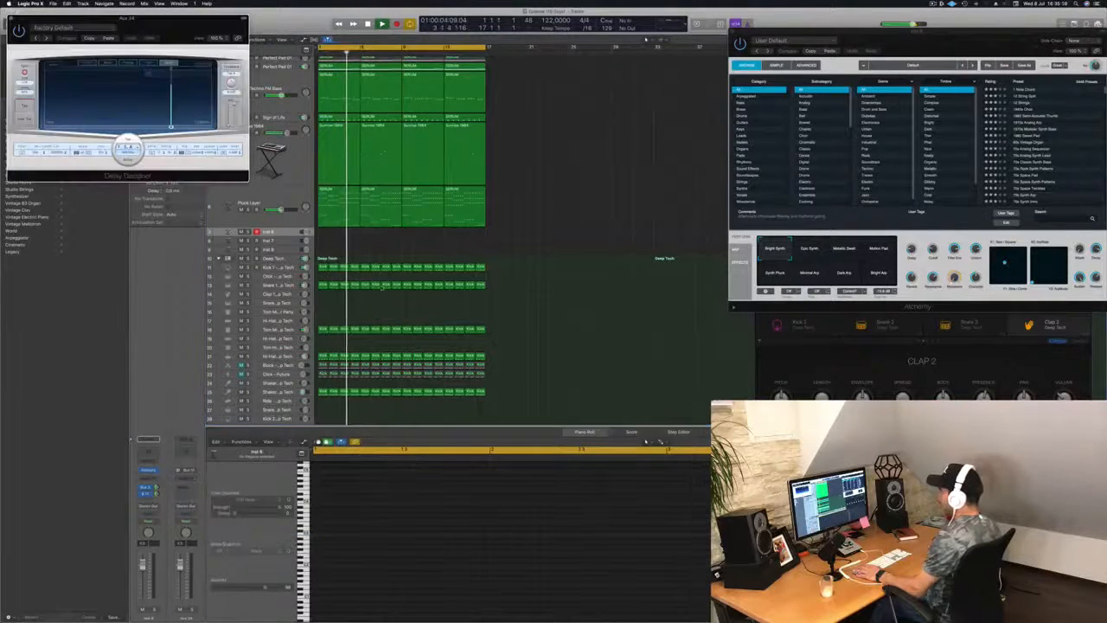
{"action": "left_click_drag", "start_coordinate": [129, 17], "coordinate": [679, 285]}
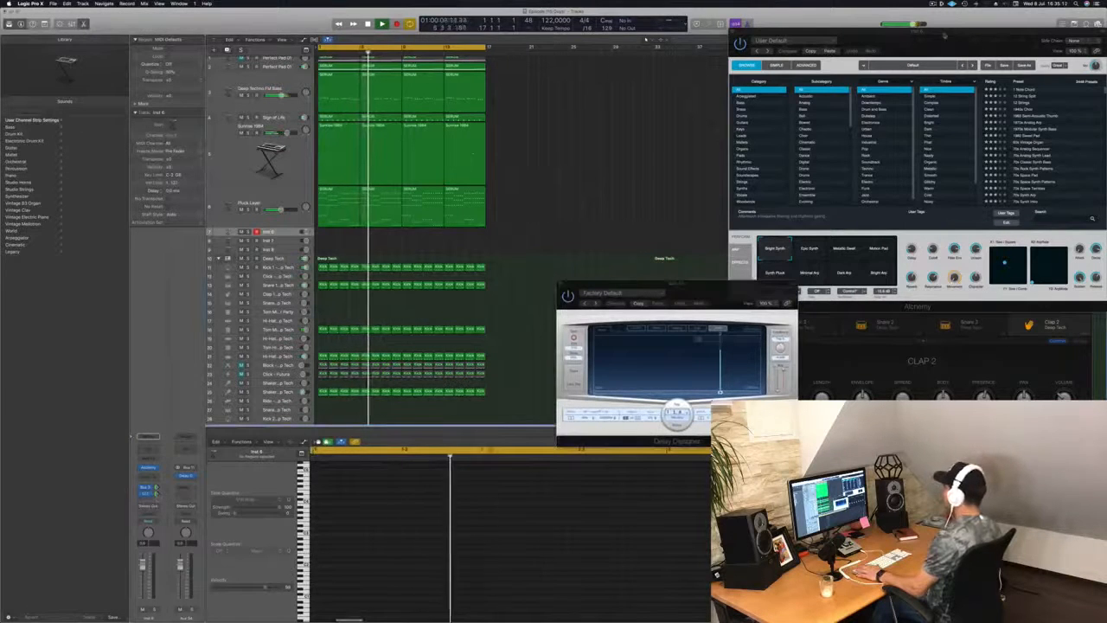
Step: Load the Soft Velocity Attack Lead preset from Alchemy's Leads category on the Inst 6 track
{"action": "left_click_drag", "start_coordinate": [940, 38], "coordinate": [635, 120]}
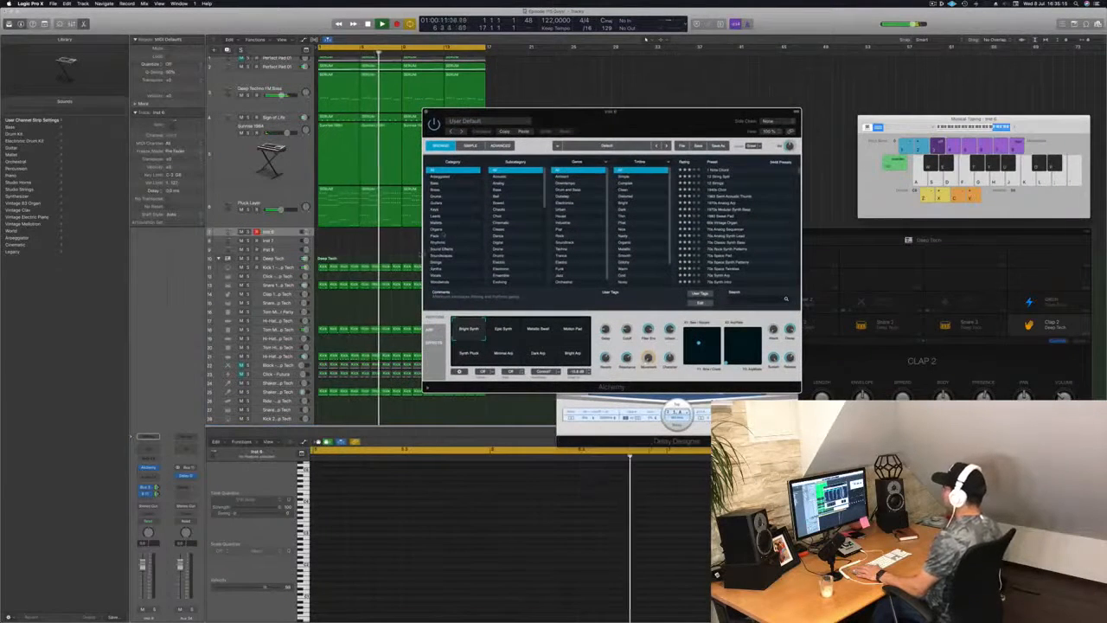
{"action": "left_click", "coordinate": [436, 217]}
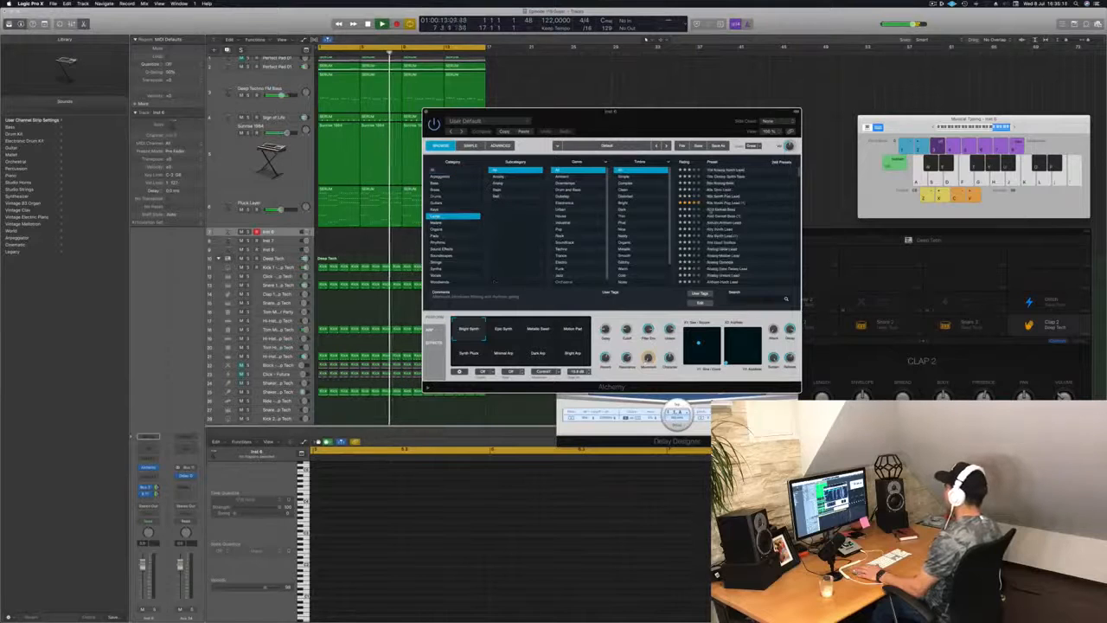
{"action": "scroll", "coordinate": [741, 233], "scroll_direction": "down", "scroll_amount": 10}
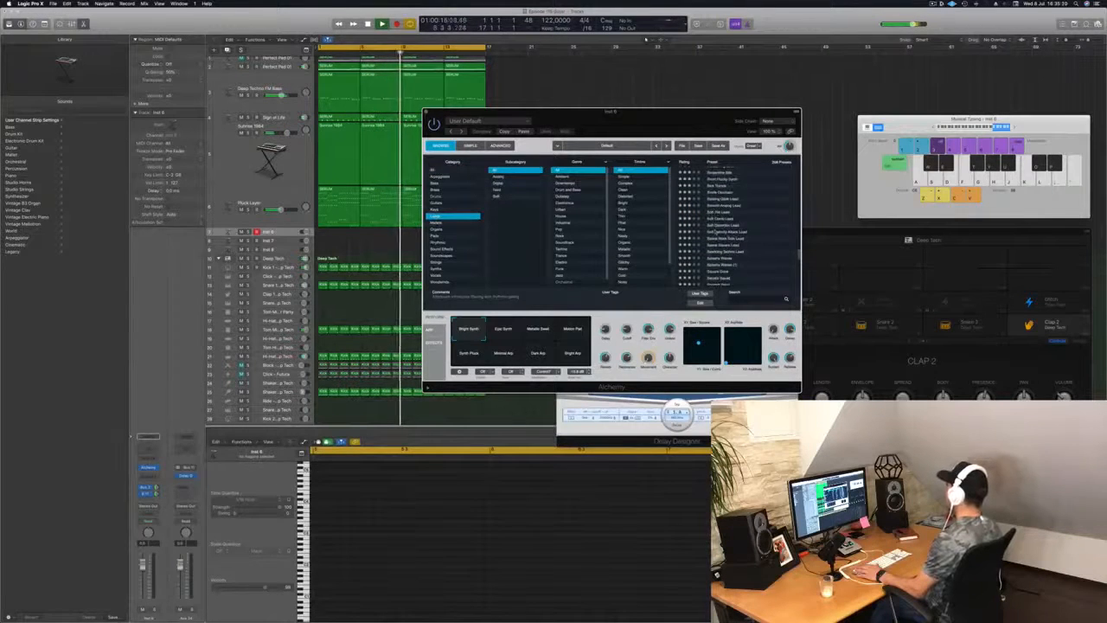
{"action": "left_click", "coordinate": [712, 231]}
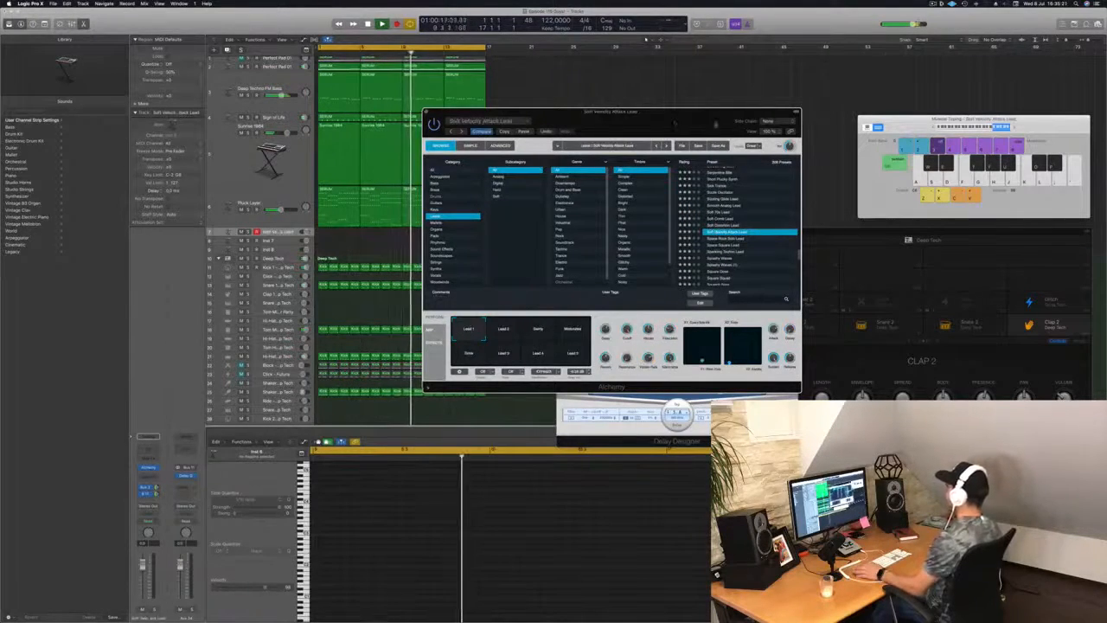
{"action": "left_click_drag", "start_coordinate": [666, 113], "coordinate": [798, 106]}
Step: Lower the lead track's volume and try out notes on it with Musical Typing in a lower octave range
{"action": "left_click_drag", "start_coordinate": [142, 565], "coordinate": [149, 585]}
{"action": "left_click", "coordinate": [988, 128]}
{"action": "left_click", "coordinate": [985, 129]}
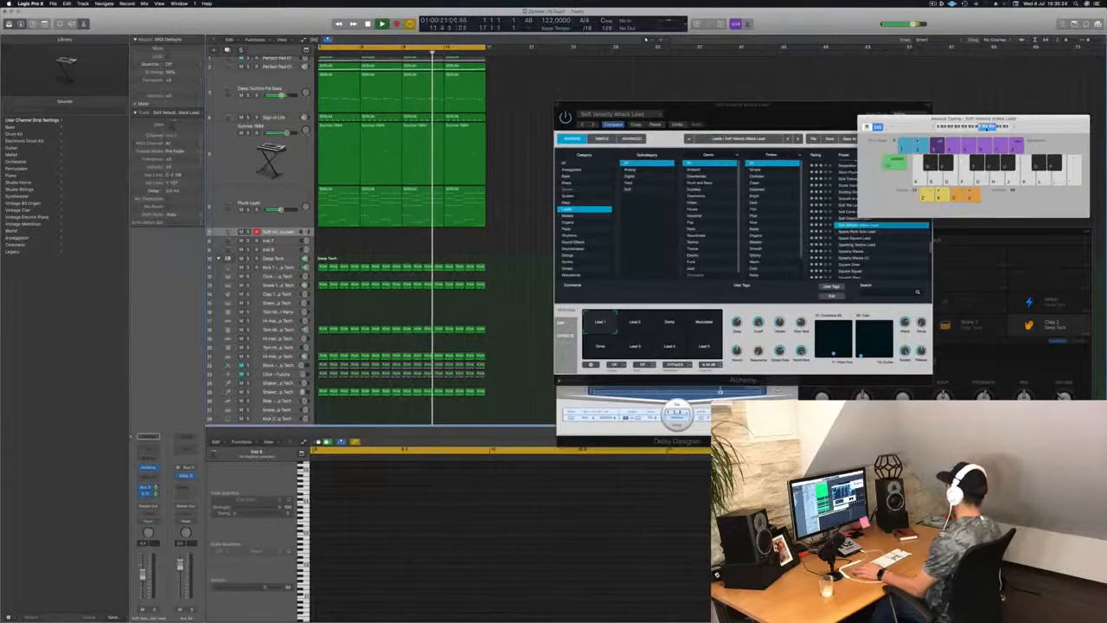
{"action": "key", "text": "j"}
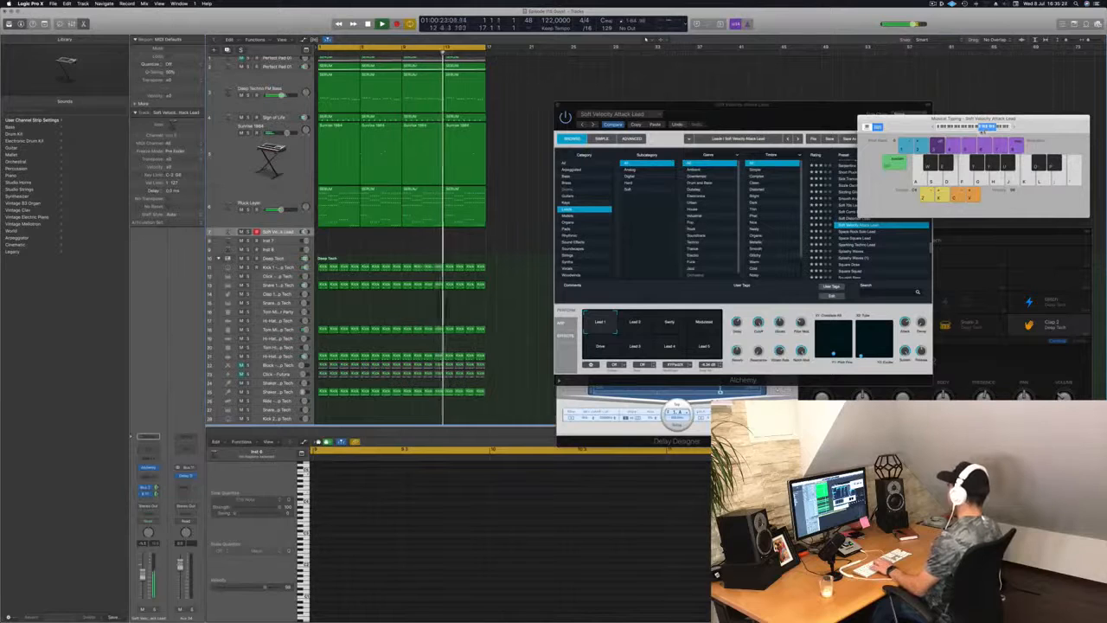
{"action": "key", "text": "d"}
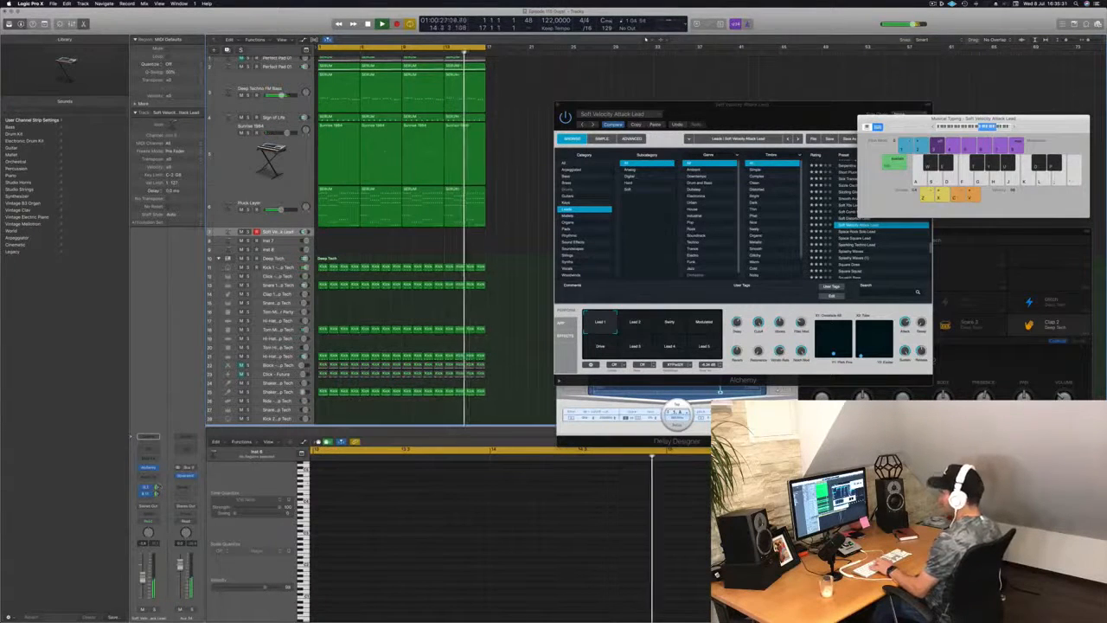
Step: Switch the lead track's Alchemy to the Soft Distortion Lead preset
{"action": "left_click_drag", "start_coordinate": [735, 114], "coordinate": [672, 190]}
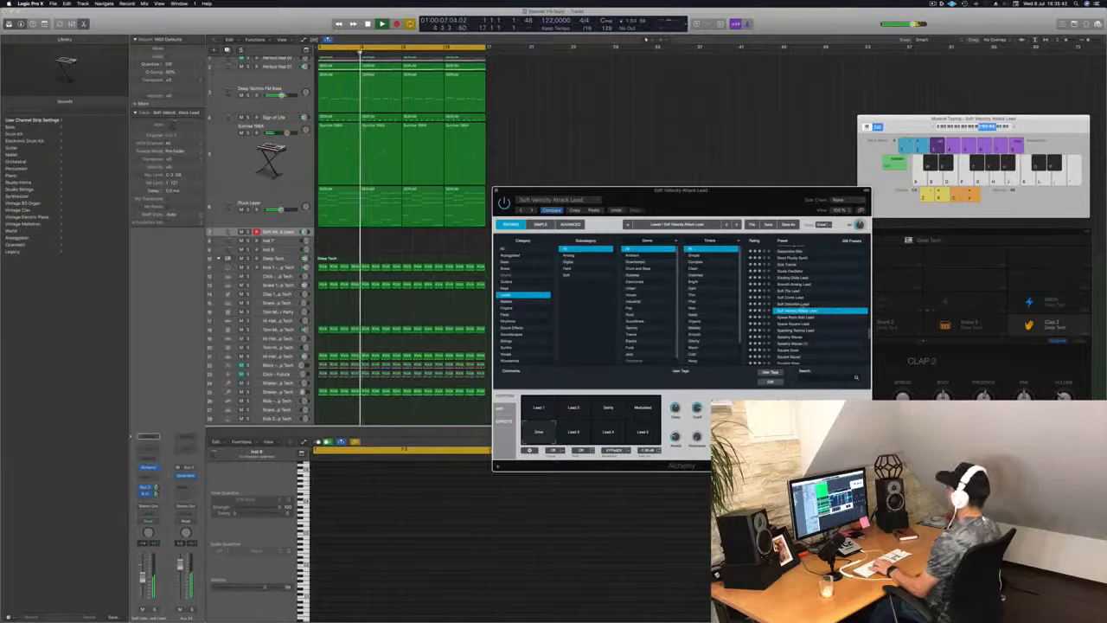
{"action": "key", "text": "Up"}
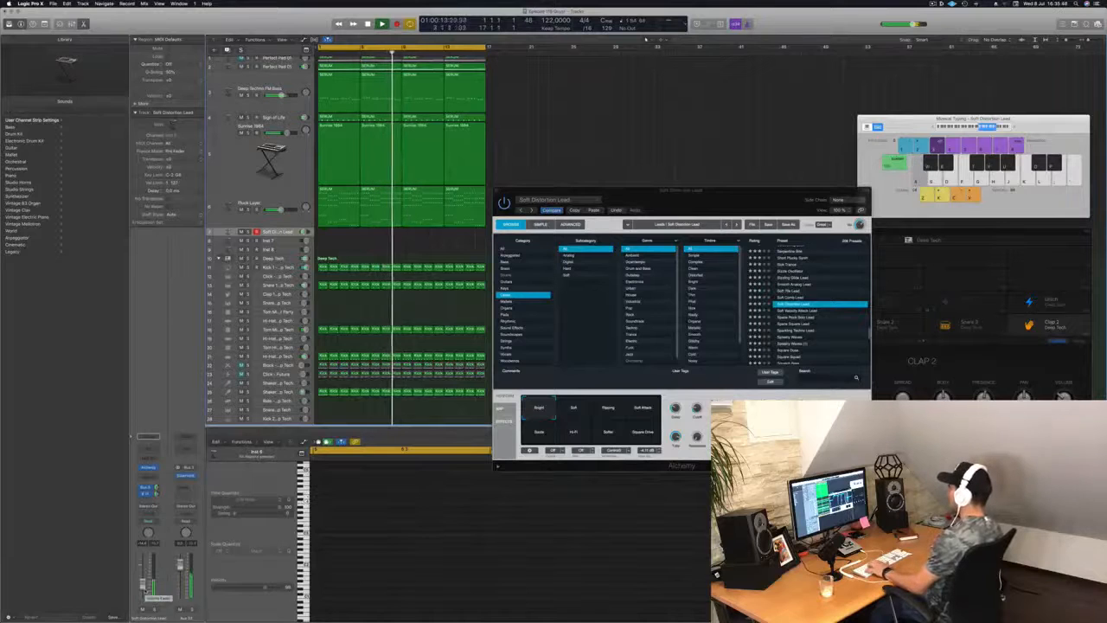
Step: Choose Alchemy's Soft snapshot, record a lead melody over the looped beat on the Soft Distortion Lead track, and play it back
{"action": "left_click", "coordinate": [573, 407]}
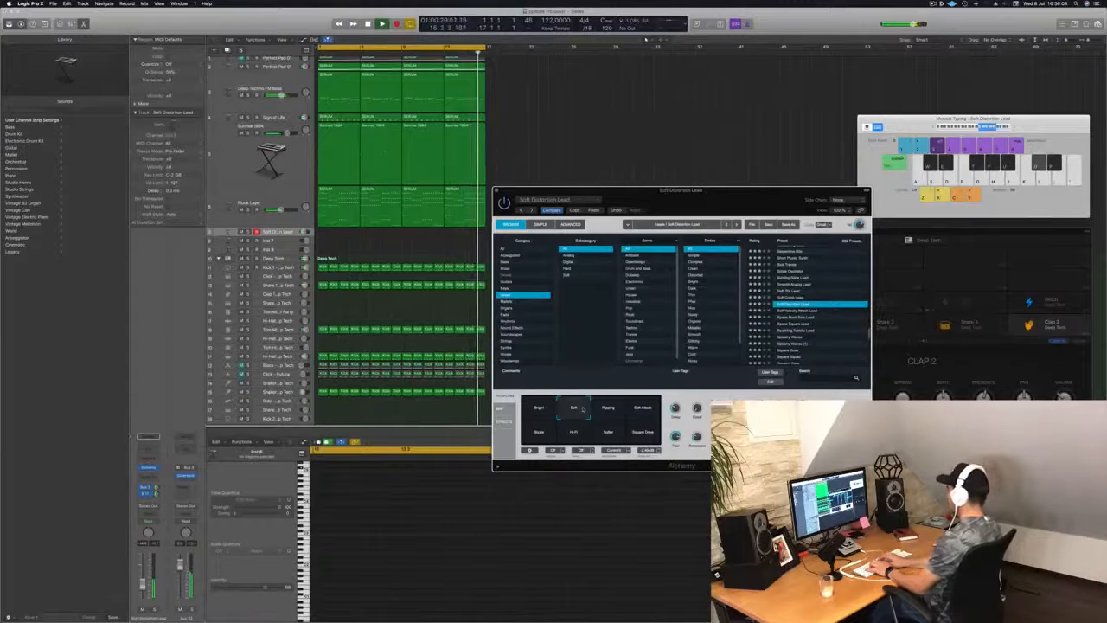
{"action": "key", "text": "r"}
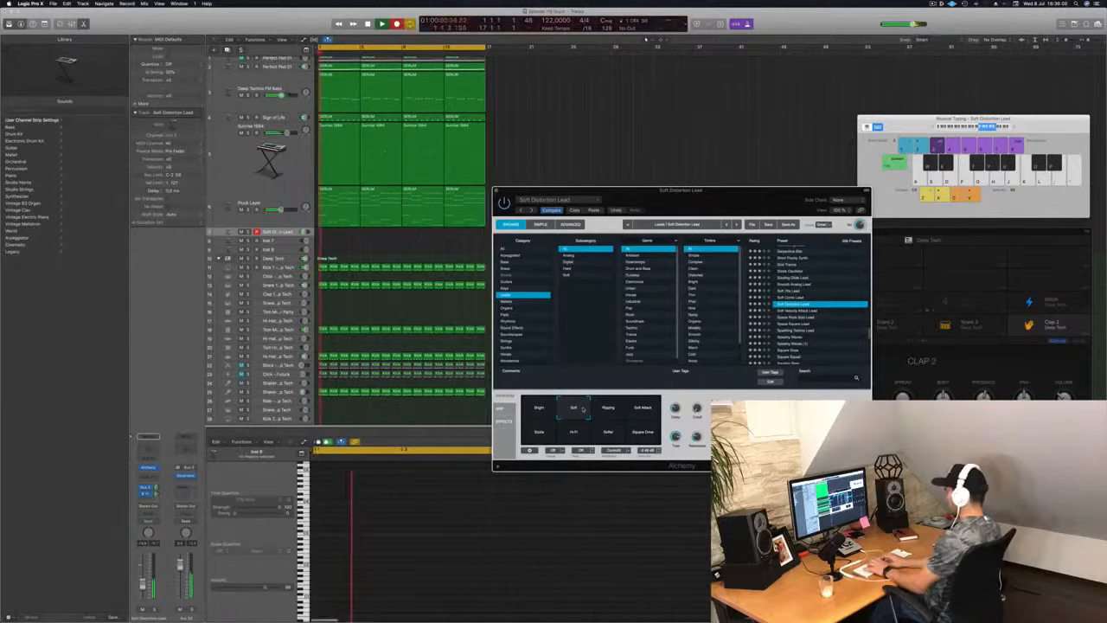
{"action": "key", "text": "l"}
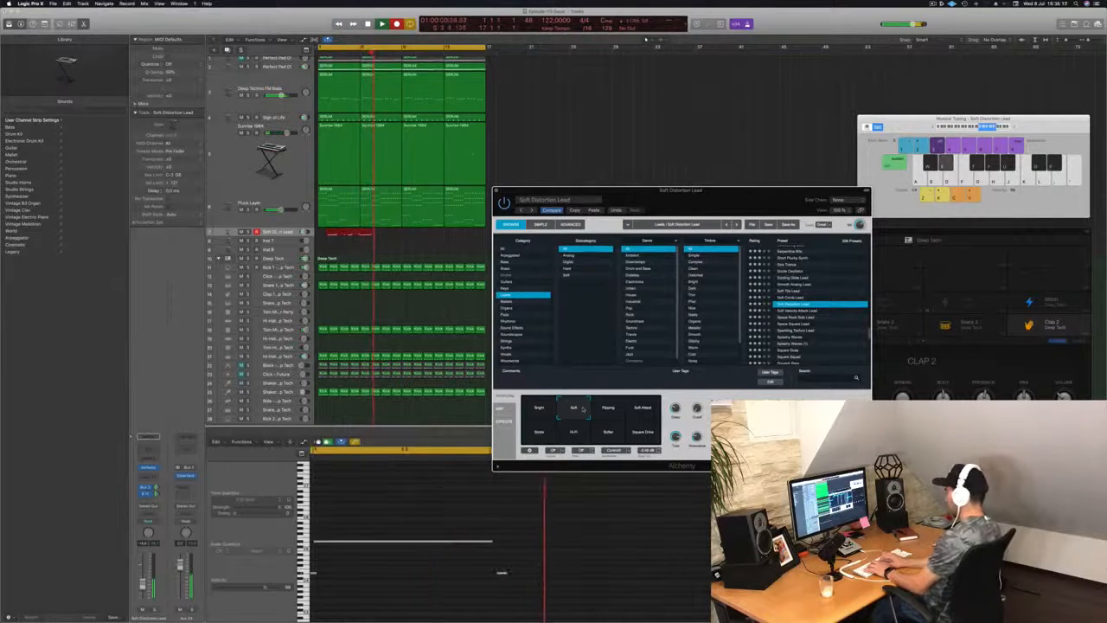
{"action": "key", "text": "p"}
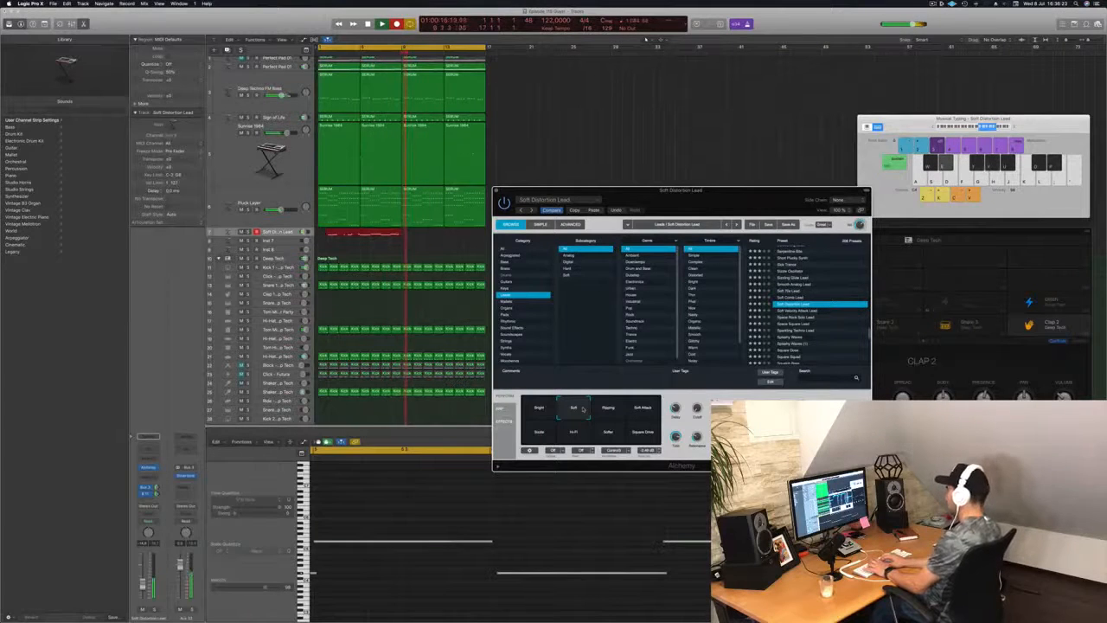
{"action": "key", "text": "p"}
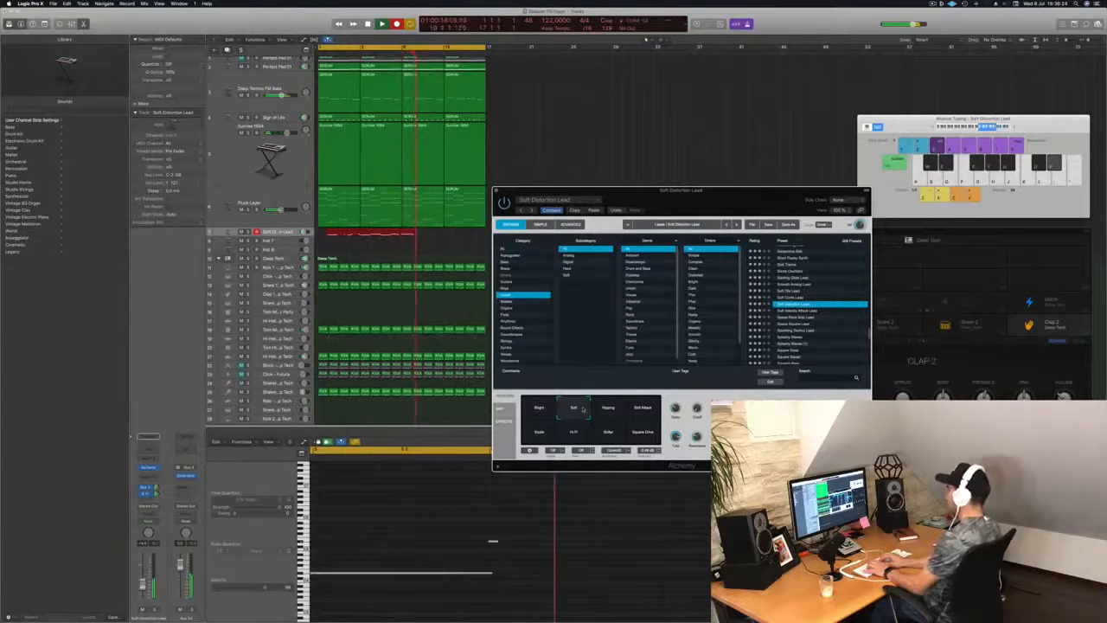
{"action": "key", "text": "e"}
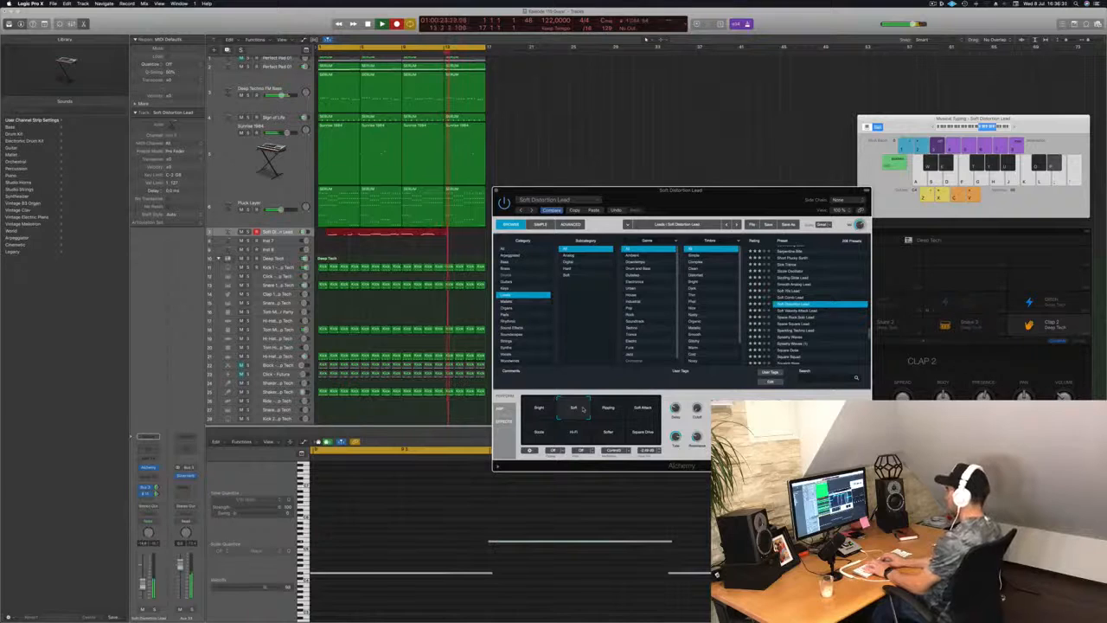
{"action": "key", "text": "e"}
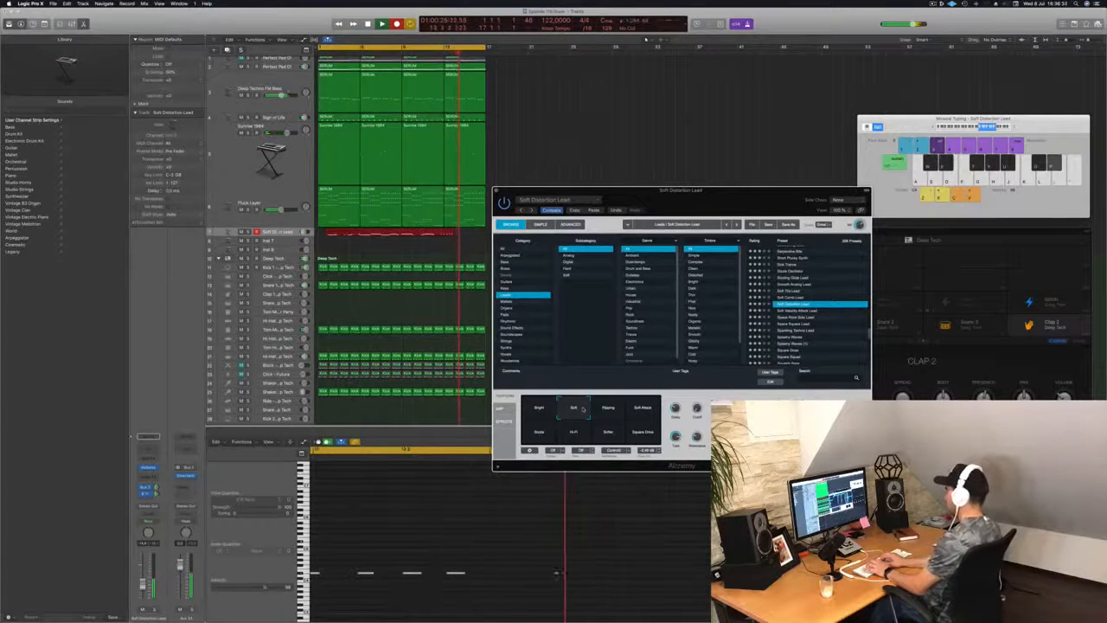
{"action": "key", "text": "space"}
{"action": "key", "text": "space"}
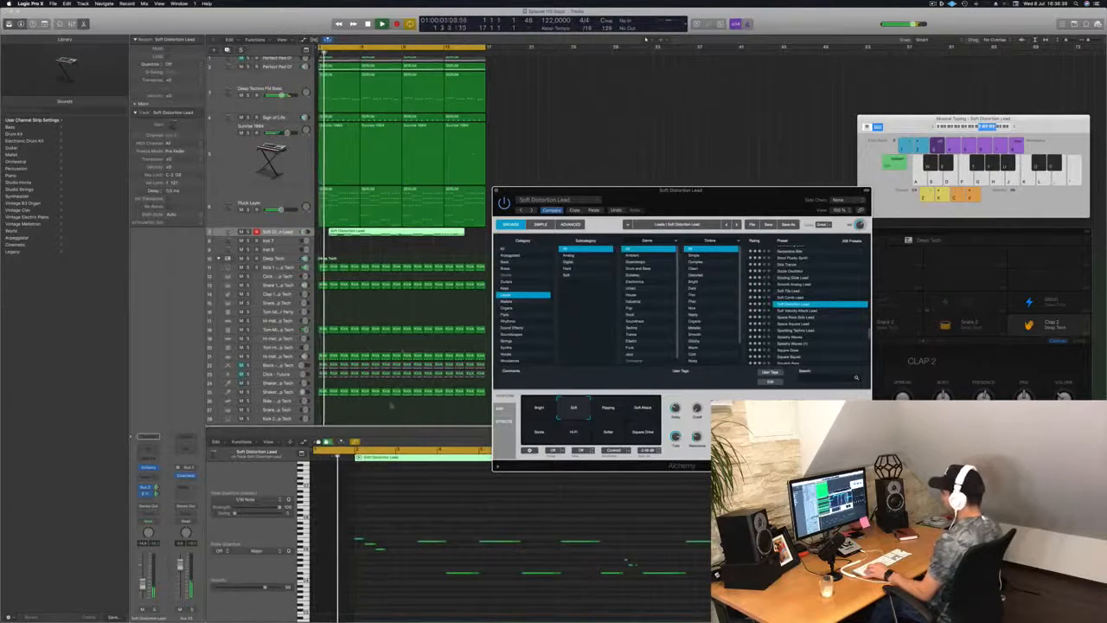
{"action": "key", "text": "space"}
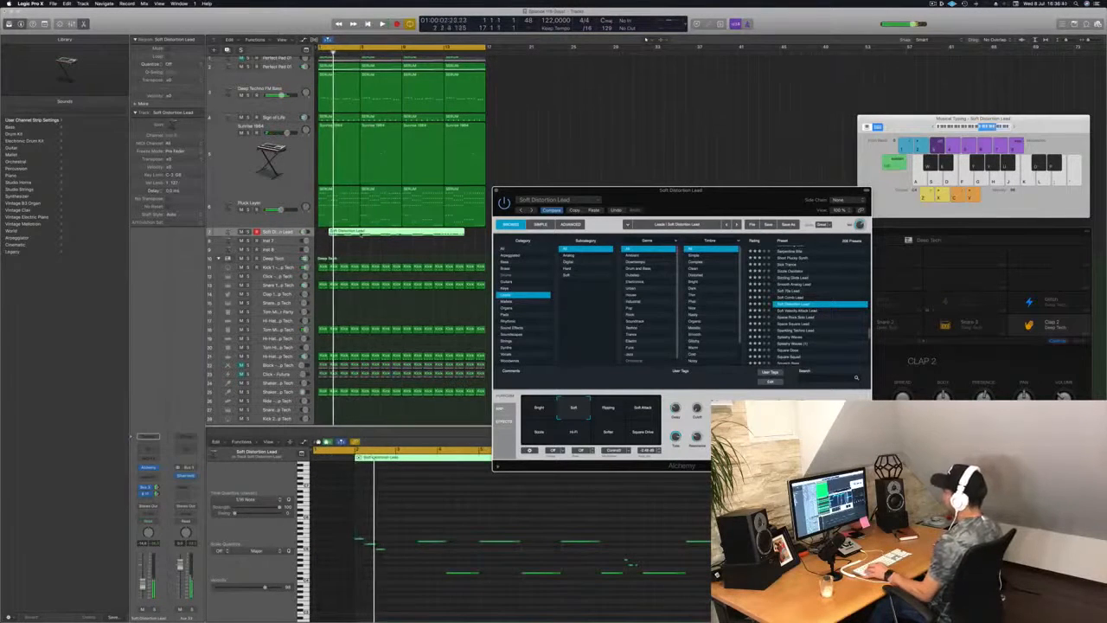
Step: Split the recorded lead region at bar 5, delete its first part and move the remaining part to bar 1
{"action": "key", "text": "space"}
{"action": "left_click", "coordinate": [340, 232], "text": "super"}
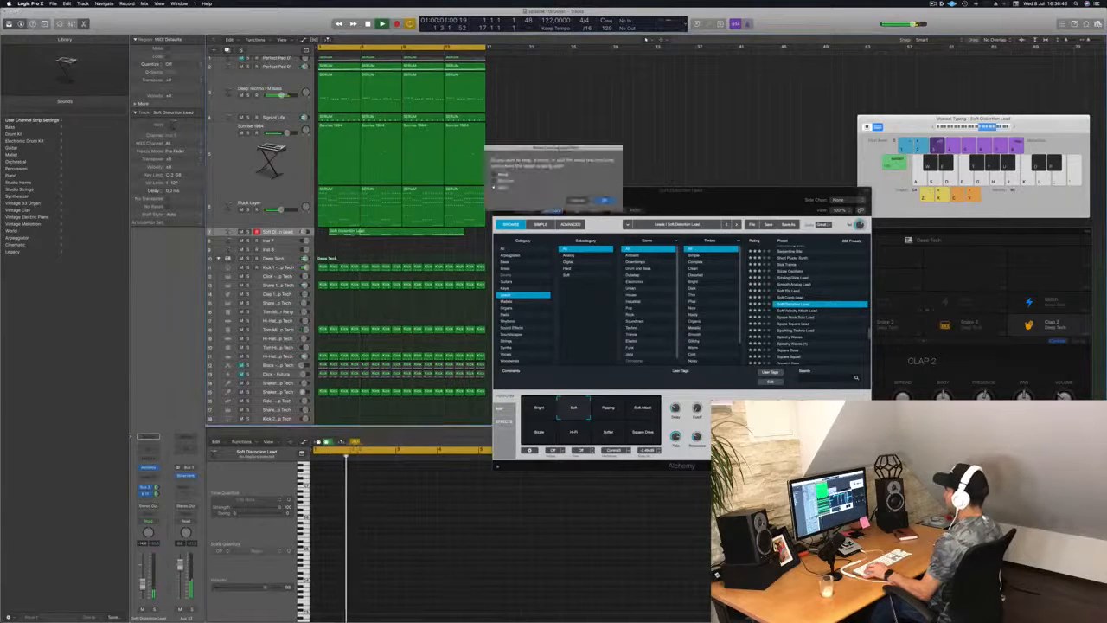
{"action": "key", "text": "Return"}
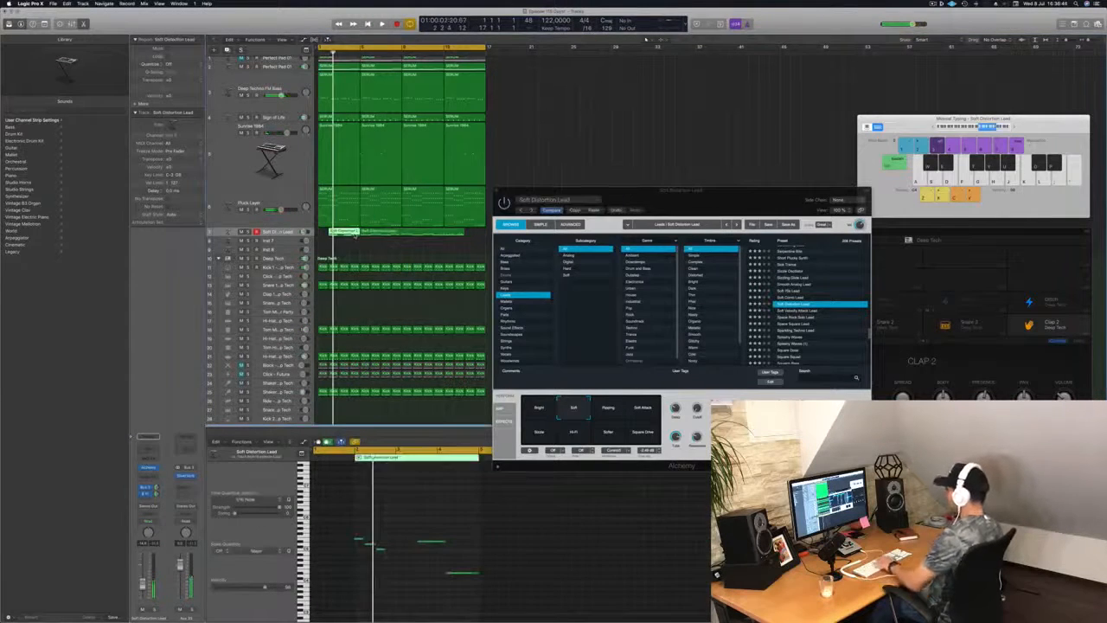
{"action": "key", "text": "Delete"}
{"action": "left_click_drag", "start_coordinate": [389, 232], "coordinate": [349, 234]}
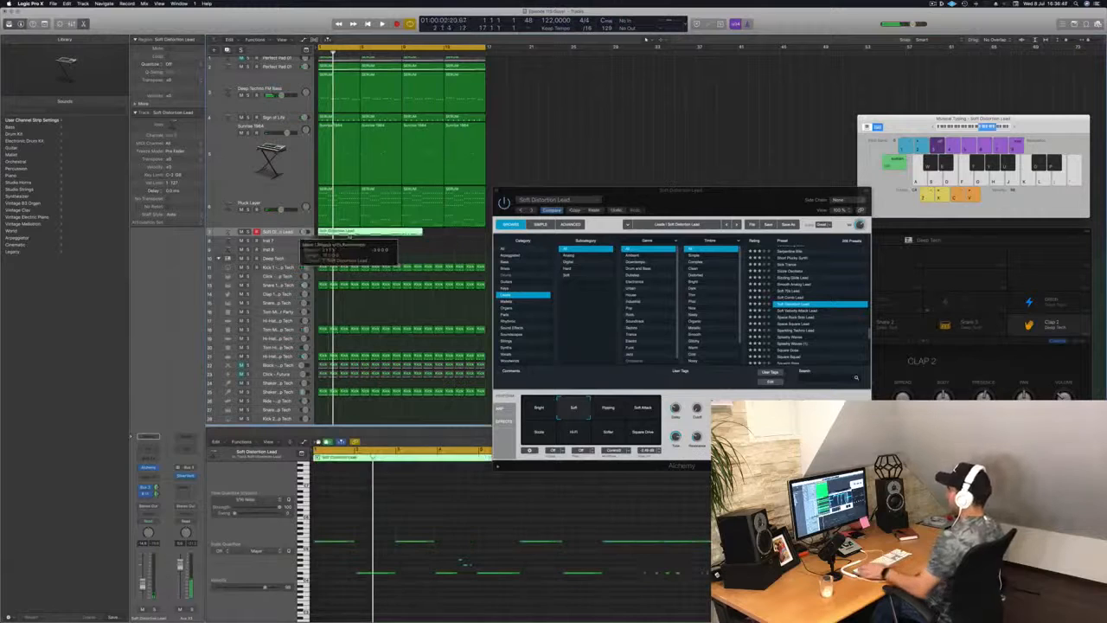
Step: Play the moved lead region and select all of its notes in the piano roll
{"action": "key", "text": "space"}
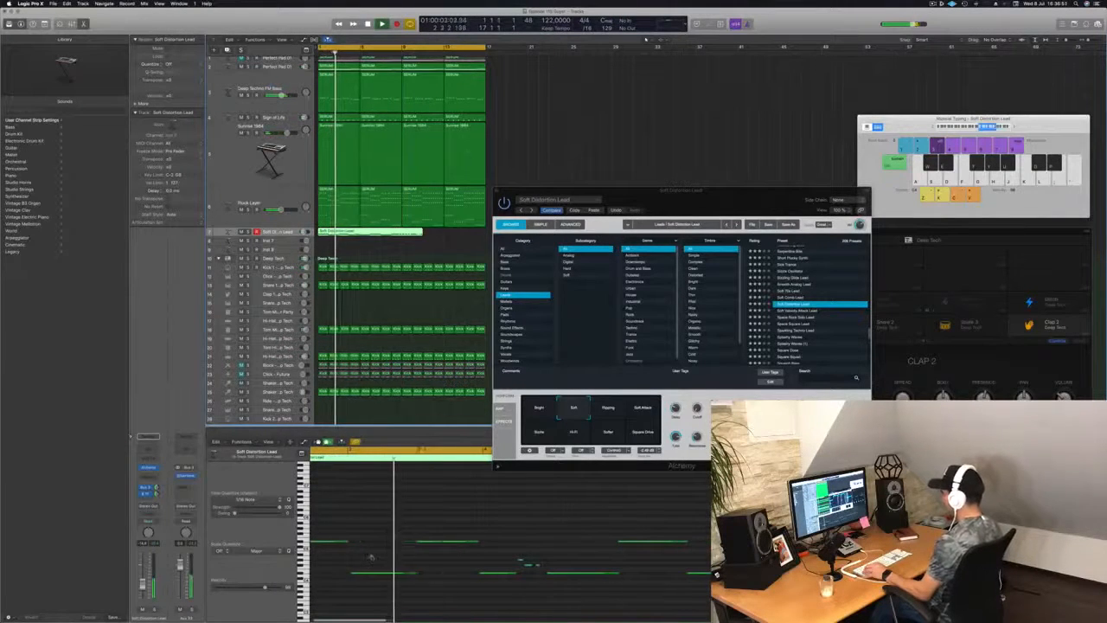
{"action": "key", "text": "super+a"}
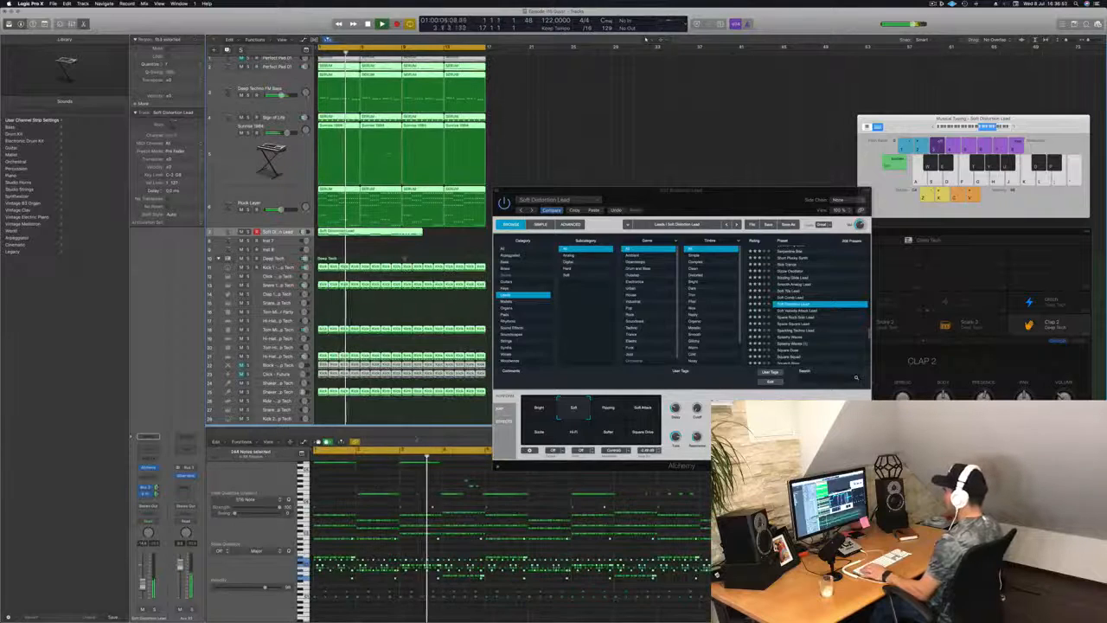
{"action": "left_click", "coordinate": [389, 249]}
{"action": "key", "text": "space"}
{"action": "left_click", "coordinate": [372, 233]}
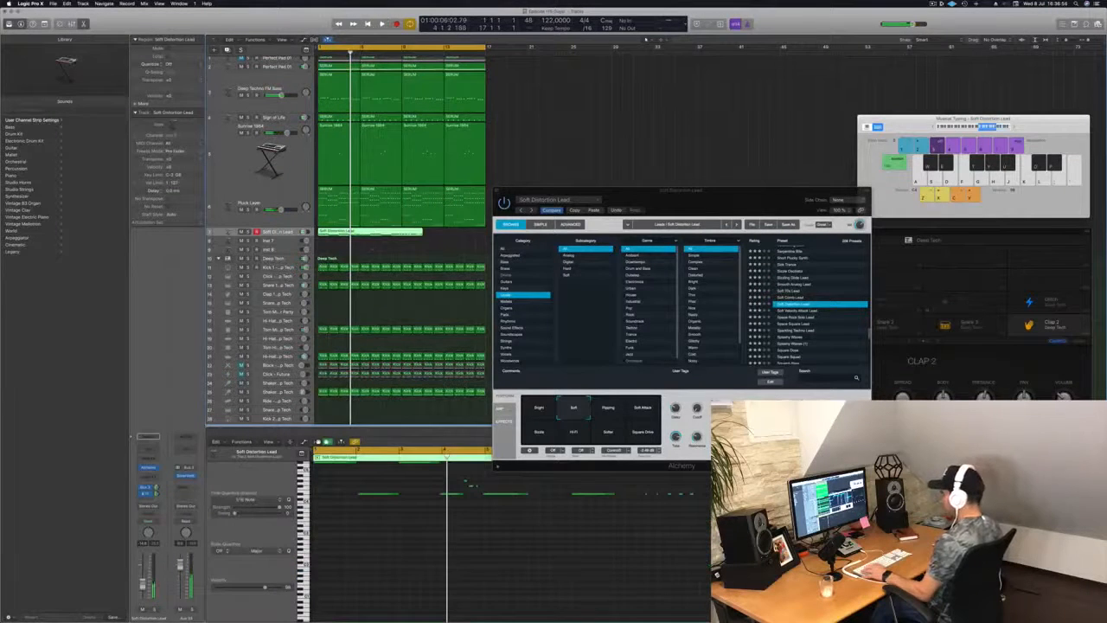
{"action": "key", "text": "super+a"}
{"action": "left_click", "coordinate": [379, 247]}
{"action": "left_click", "coordinate": [378, 234]}
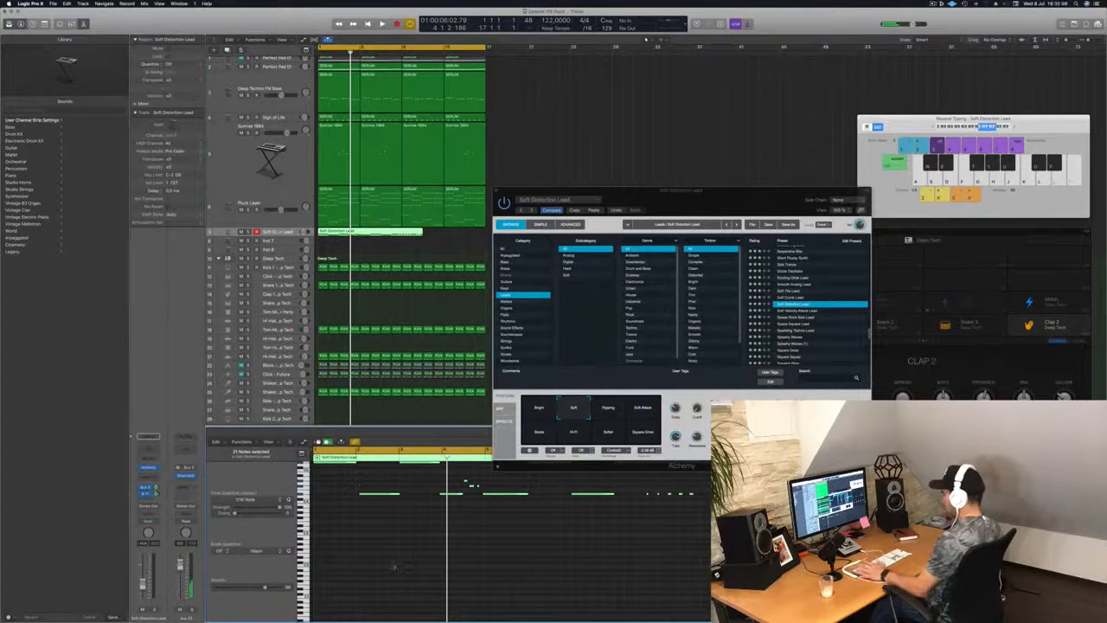
Step: Lengthen the first two notes of the lead region slightly so each reaches the start of the next note
{"action": "key", "text": "super+Right"}
{"action": "key", "text": "super+Right"}
{"action": "scroll", "coordinate": [421, 564], "scroll_direction": "up", "scroll_amount": 3}
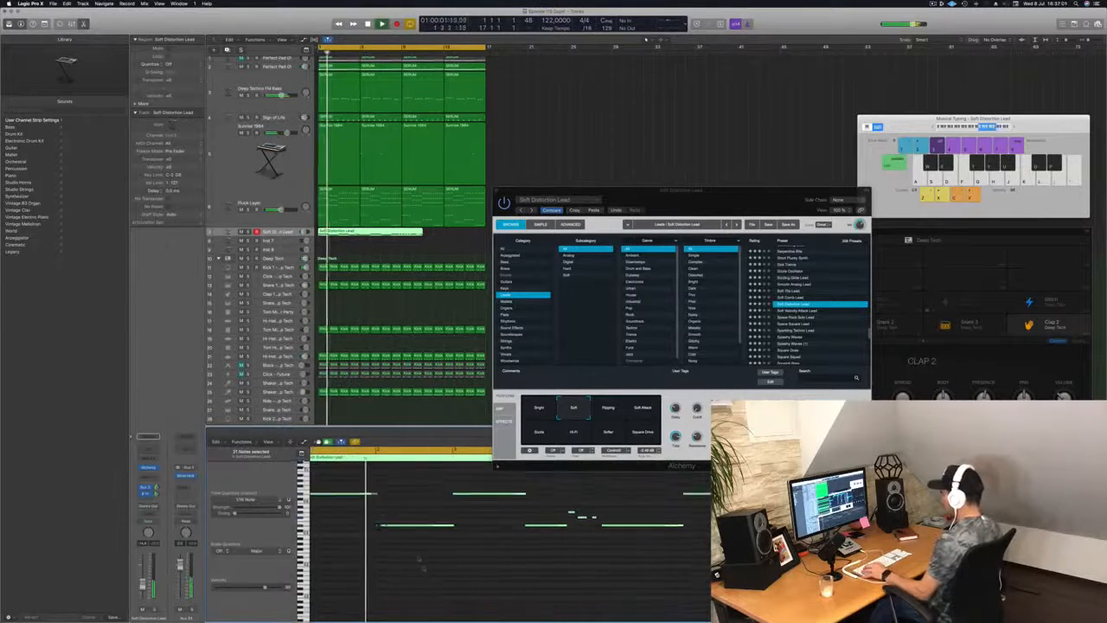
{"action": "left_click", "coordinate": [415, 534]}
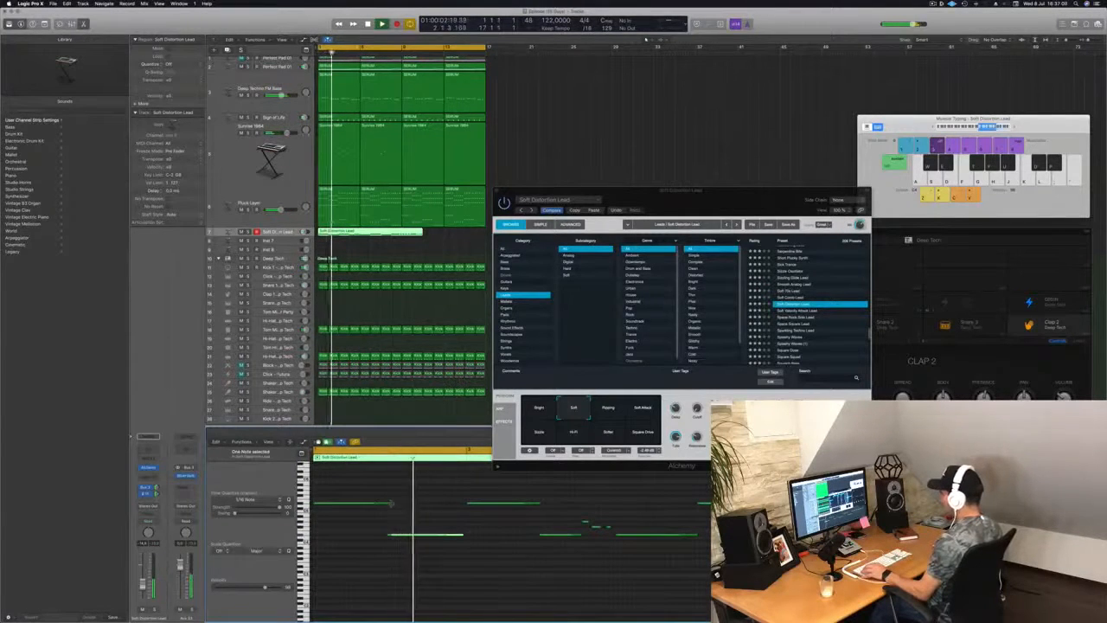
{"action": "left_click_drag", "start_coordinate": [390, 503], "coordinate": [398, 505]}
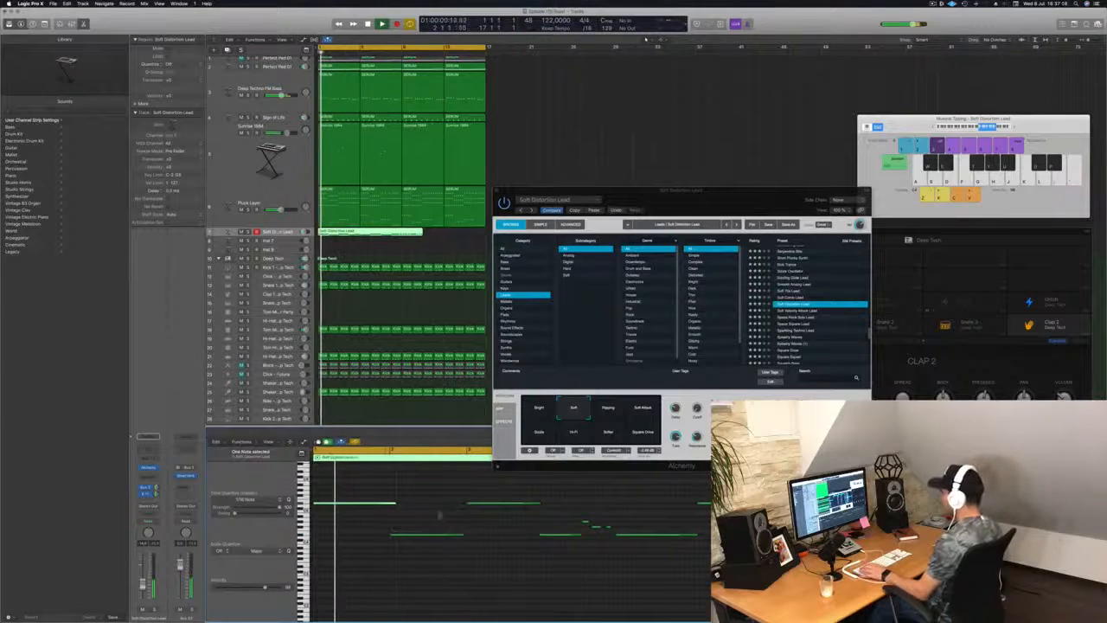
{"action": "left_click_drag", "start_coordinate": [462, 535], "coordinate": [470, 538]}
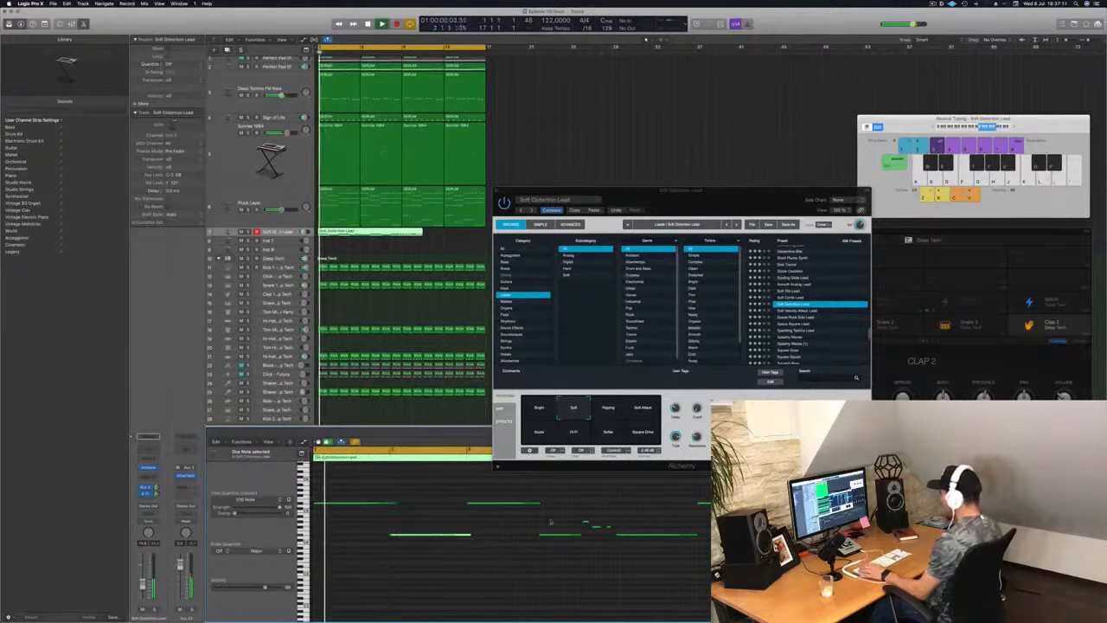
Step: Split the lead region at bar 5, dividing the overlapping notes, and keep only its first four bars
{"action": "key", "text": "super+Left"}
{"action": "key", "text": "super+Left"}
{"action": "key", "text": "super+Left"}
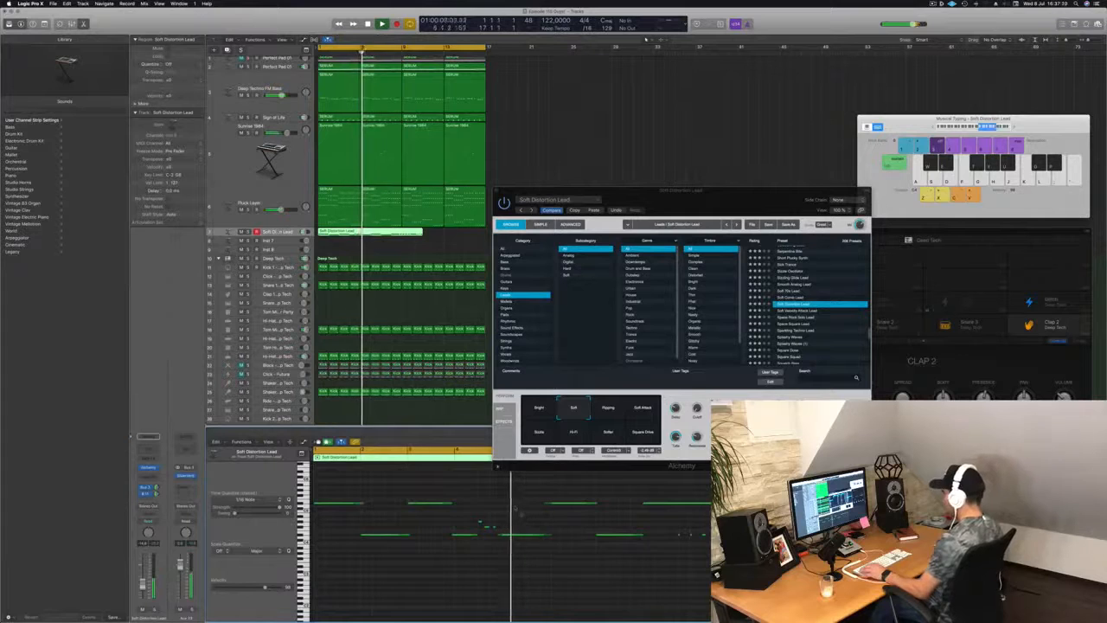
{"action": "key", "text": "Return"}
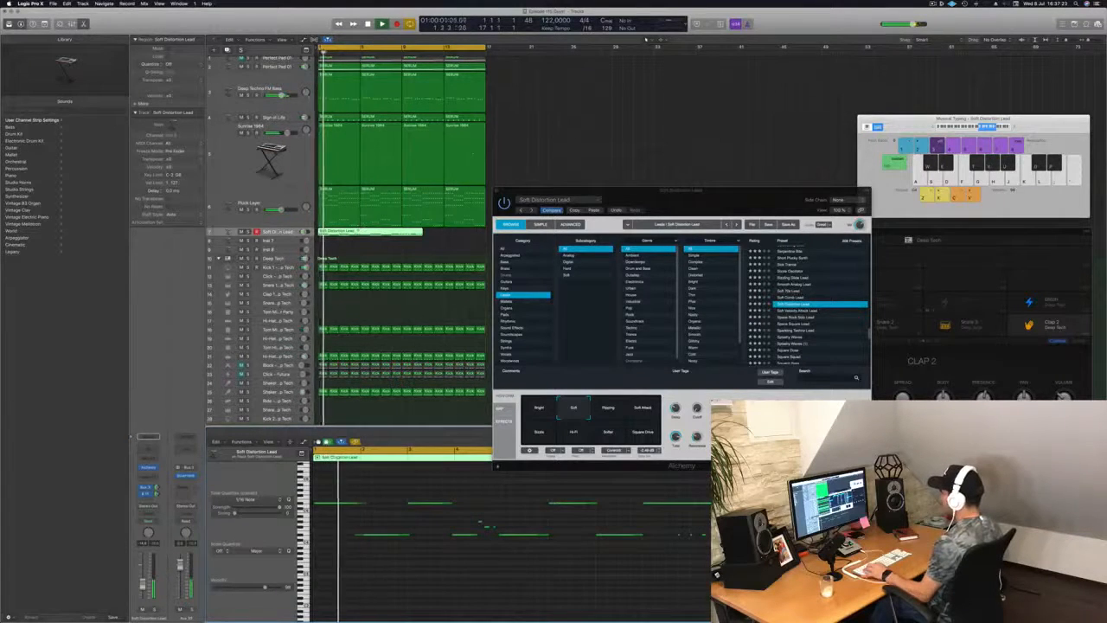
{"action": "left_click_drag", "start_coordinate": [358, 231], "coordinate": [370, 259]}
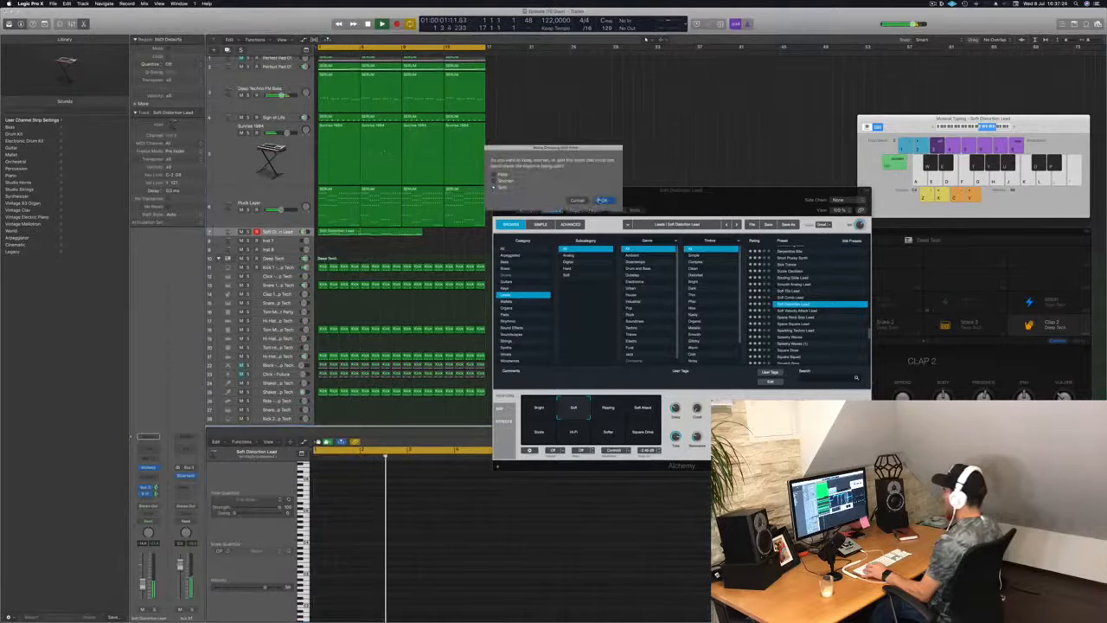
{"action": "key", "text": "Return"}
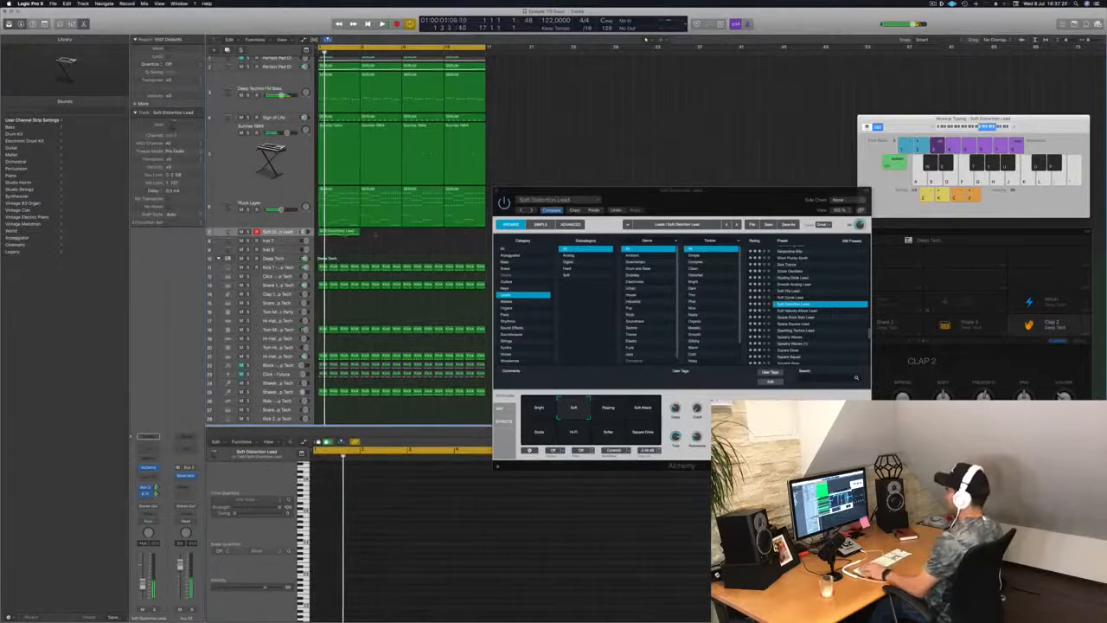
Step: Adjust the lengths of the later lead notes, remove the short stub at the end and extend the last note to the region's end
{"action": "left_click", "coordinate": [343, 232]}
{"action": "left_click", "coordinate": [435, 546]}
{"action": "key", "text": "Return"}
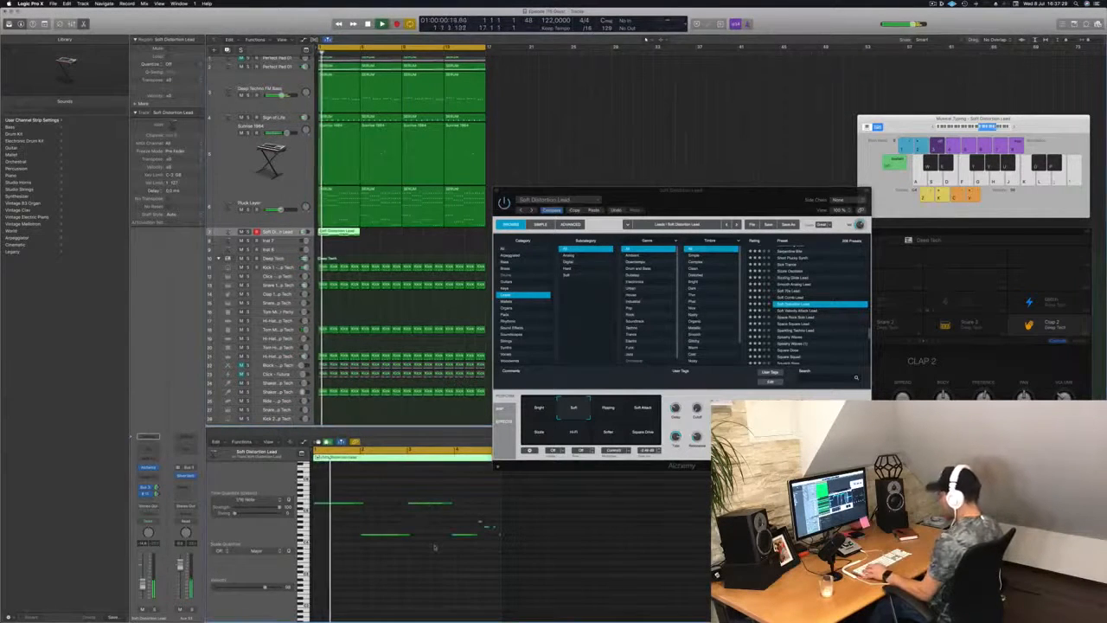
{"action": "key", "text": "super+Right"}
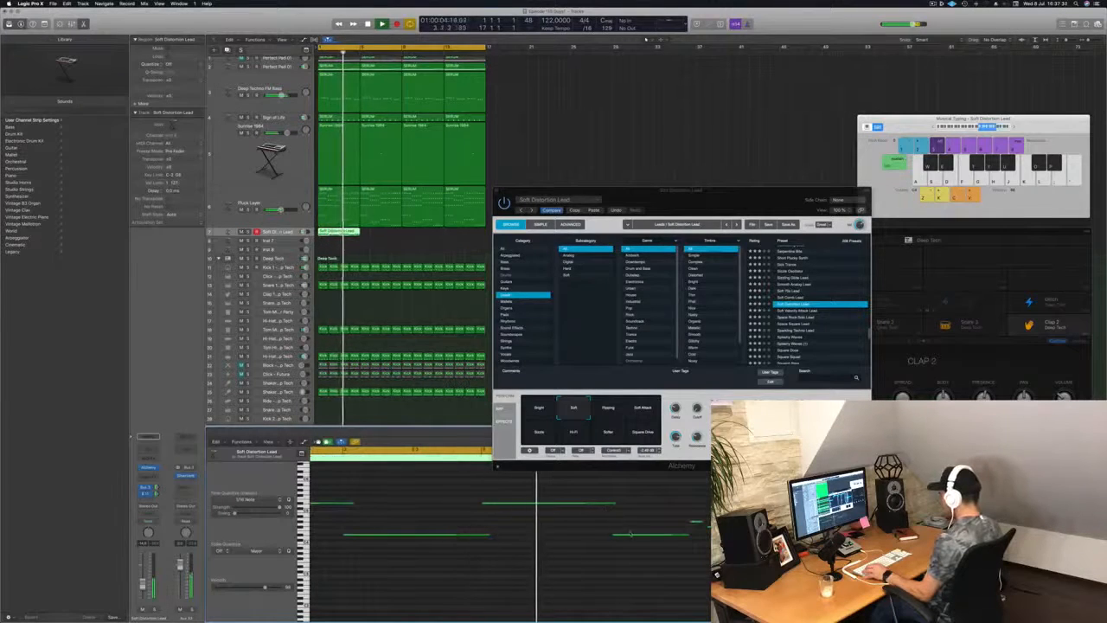
{"action": "left_click_drag", "start_coordinate": [631, 536], "coordinate": [637, 538]}
{"action": "left_click_drag", "start_coordinate": [614, 502], "coordinate": [625, 506]}
{"action": "left_click_drag", "start_coordinate": [695, 535], "coordinate": [694, 538]}
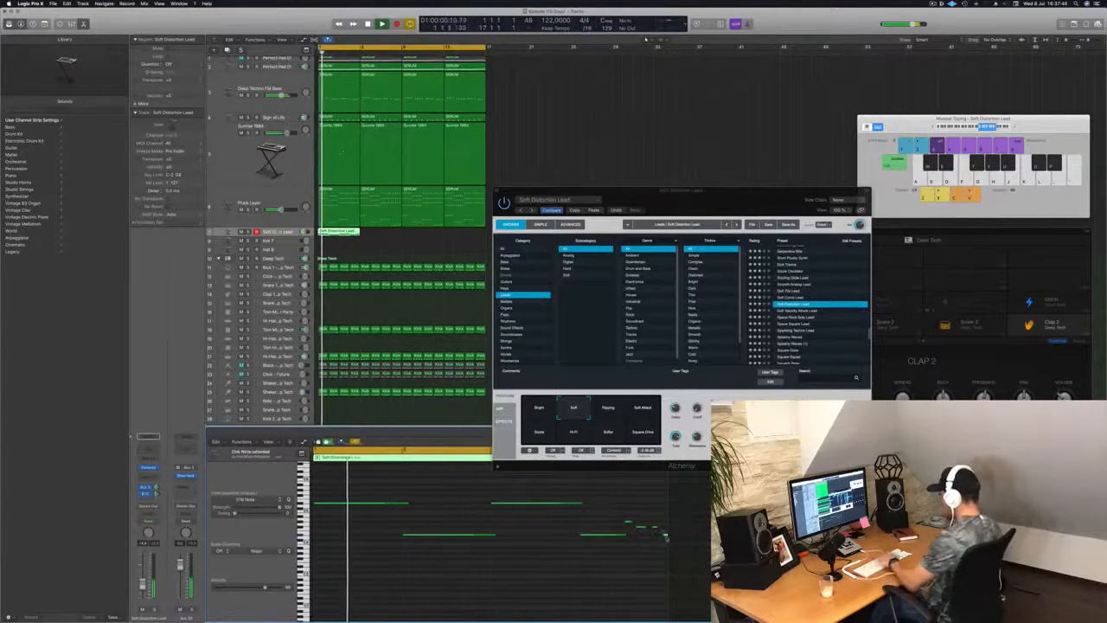
{"action": "left_click_drag", "start_coordinate": [657, 527], "coordinate": [667, 528]}
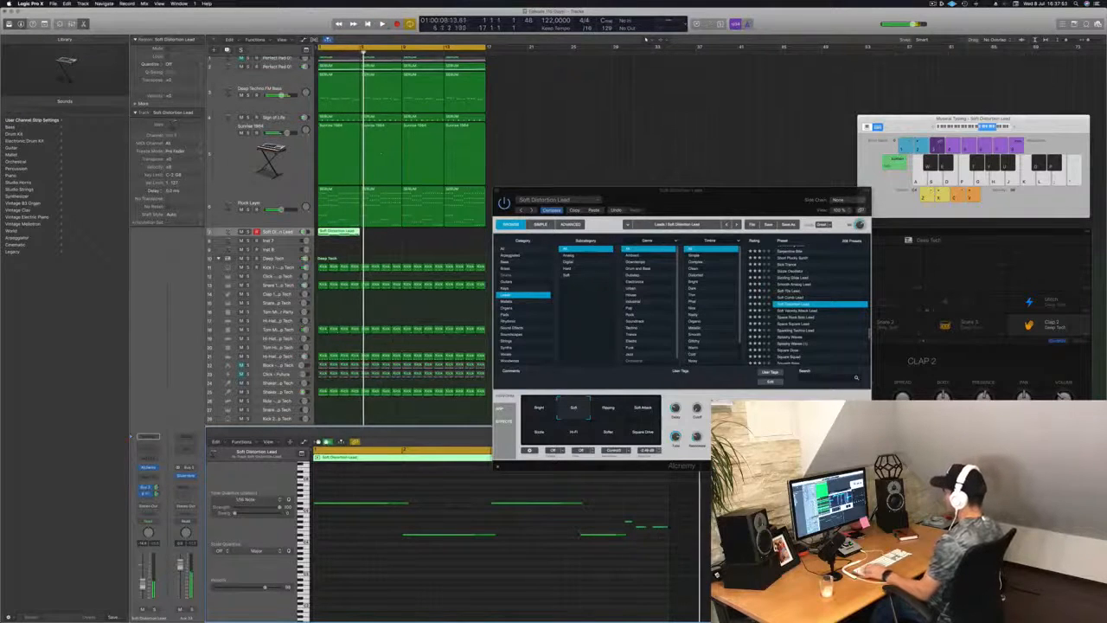
Step: Repeat the four-bar lead region until it fills the loop up to bar 17, and move the Alchemy window clear of the regions
{"action": "key", "text": "r"}
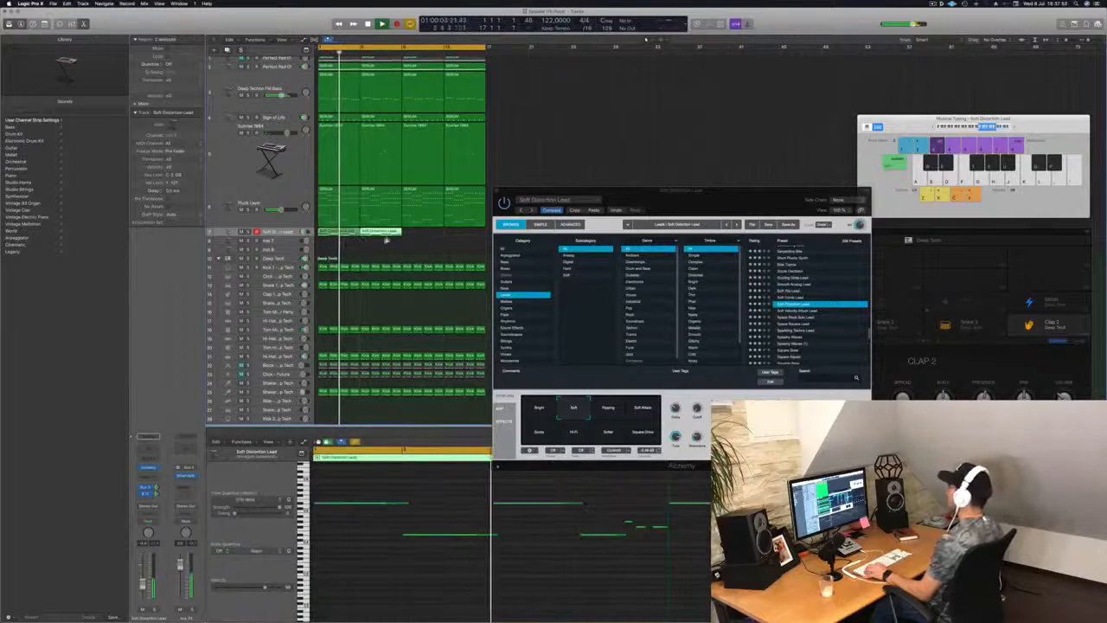
{"action": "left_click_drag", "start_coordinate": [718, 198], "coordinate": [766, 176]}
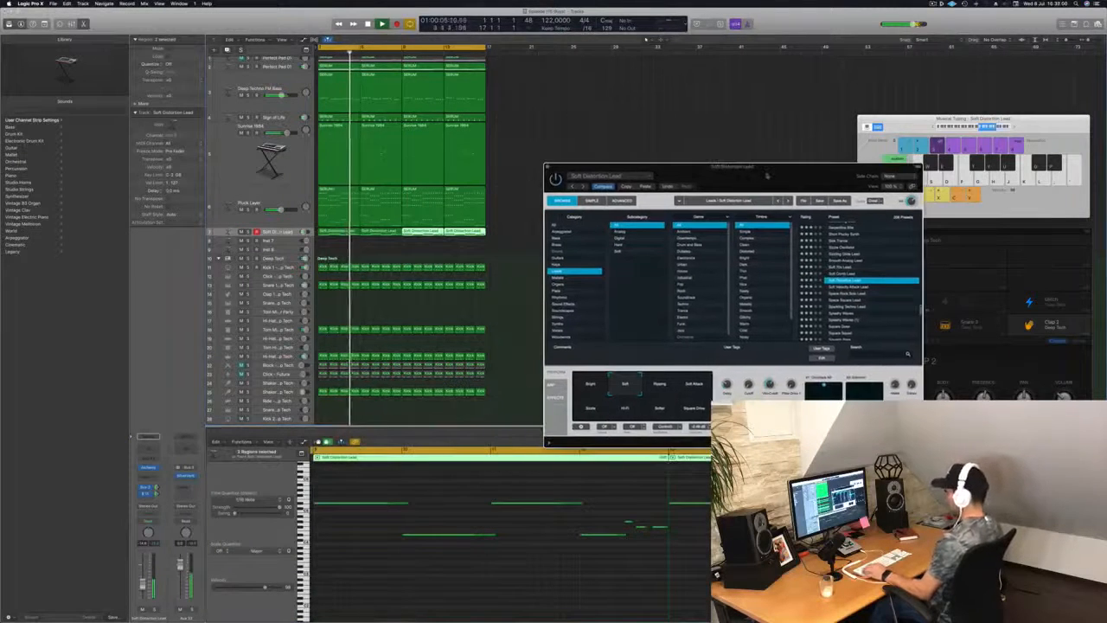
{"action": "key", "text": "super+Left"}
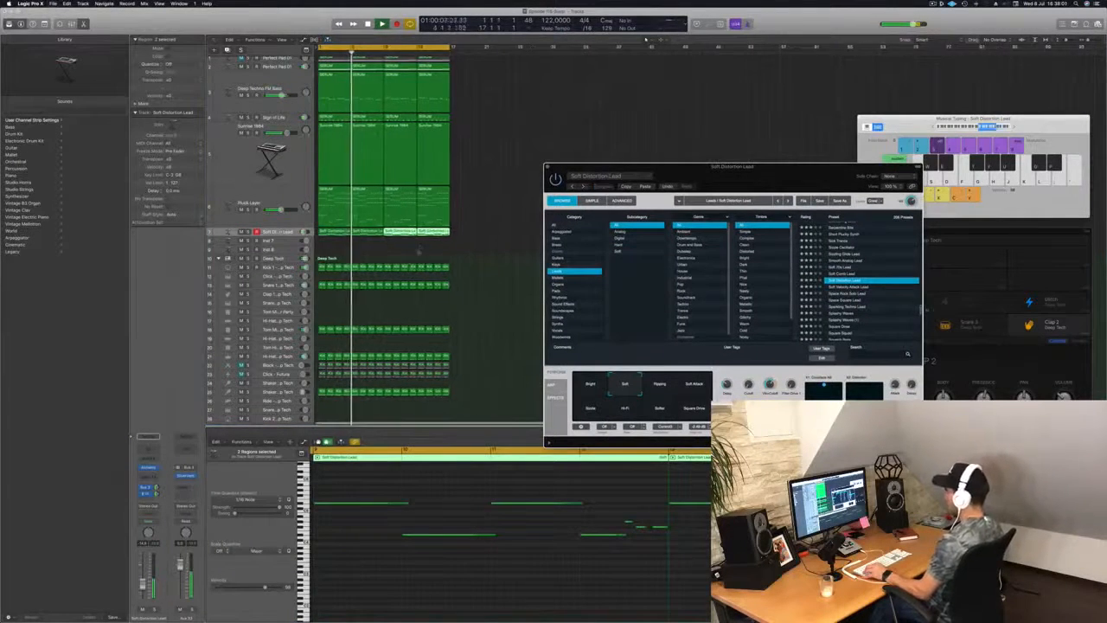
{"action": "left_click_drag", "start_coordinate": [730, 191], "coordinate": [710, 188]}
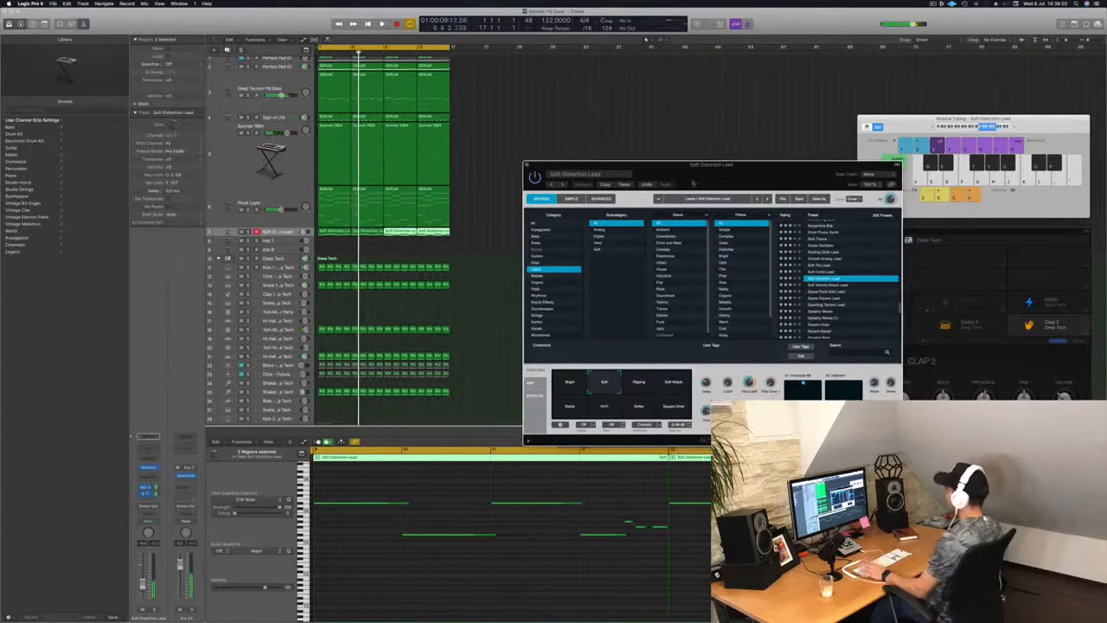
Step: Audition other Alchemy snapshots on the looped lead, including Soft Attack, and switch to the snapshot below Bright
{"action": "key", "text": "Return"}
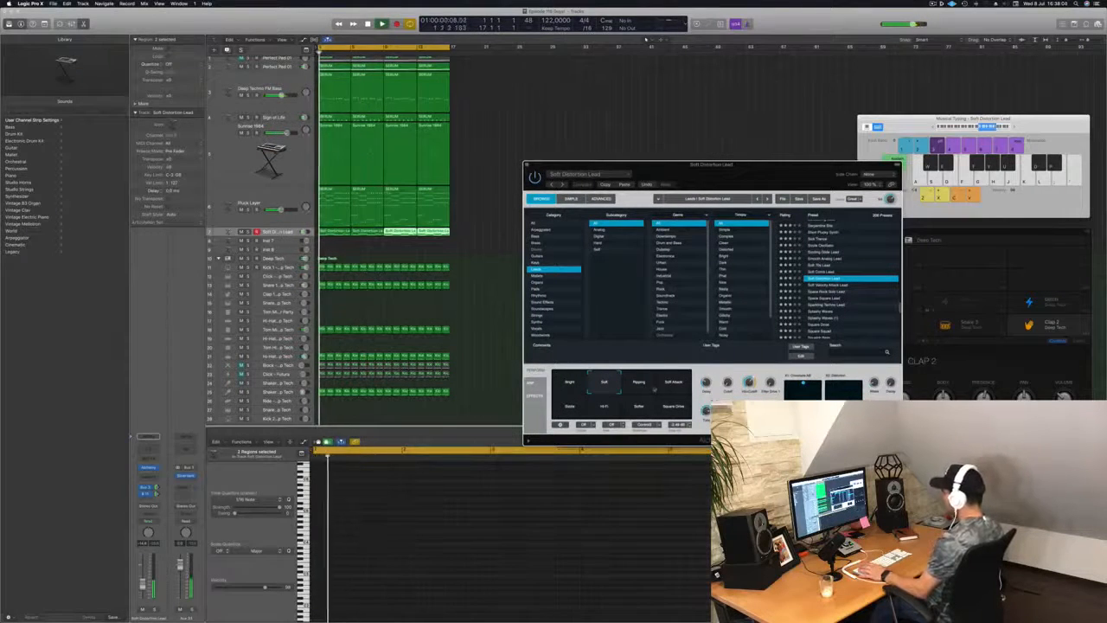
{"action": "left_click", "coordinate": [629, 382]}
{"action": "left_click", "coordinate": [672, 383]}
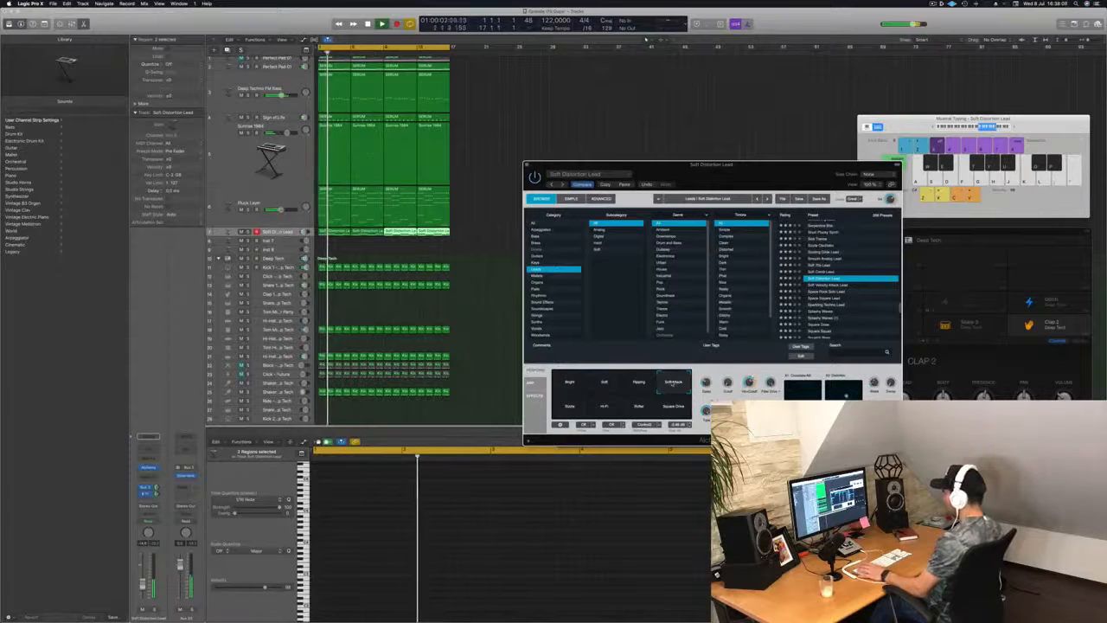
{"action": "left_click", "coordinate": [571, 410]}
{"action": "key", "text": "Return"}
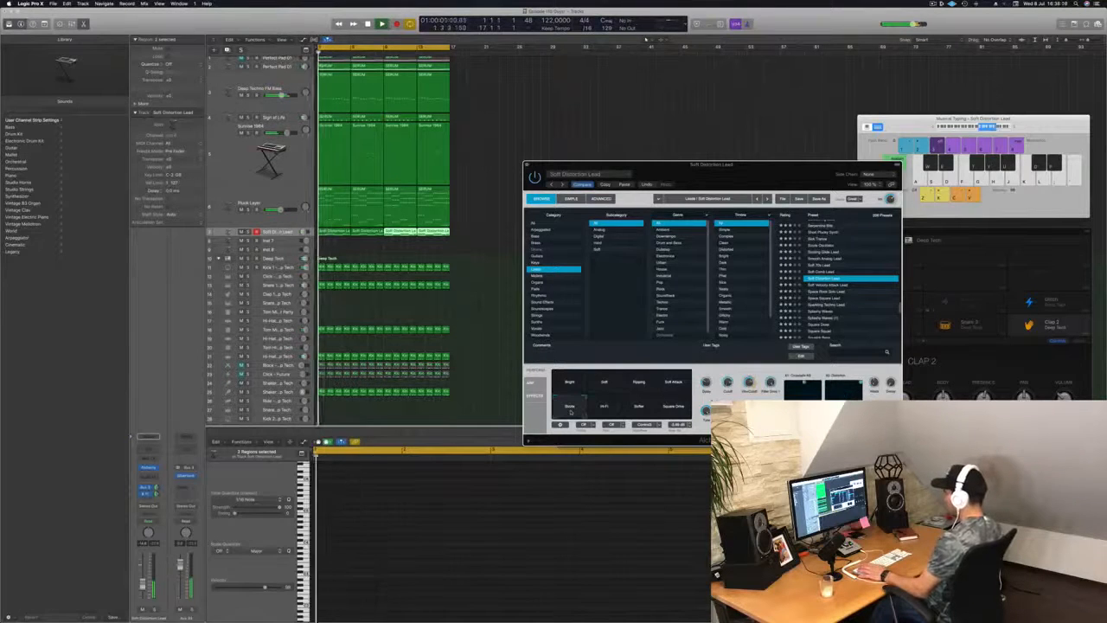
Step: Audition the remaining Alchemy snapshots over the looped lead, including Square Drive, Bright and Soft, and settle on Ripping
{"action": "left_click", "coordinate": [610, 411]}
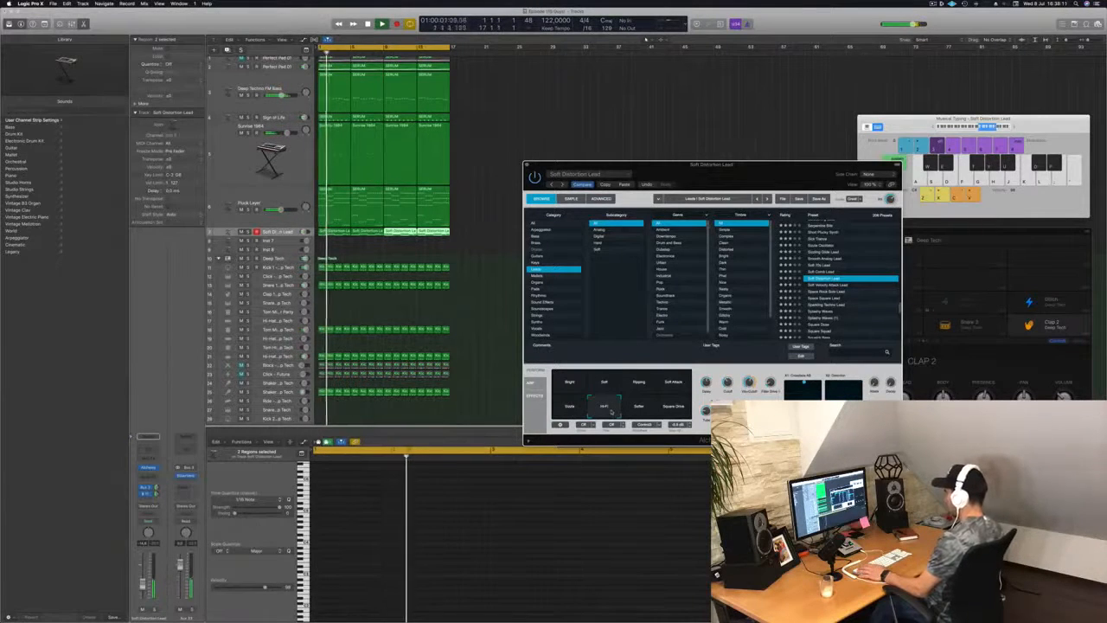
{"action": "left_click_drag", "start_coordinate": [658, 164], "coordinate": [620, 147]}
{"action": "left_click", "coordinate": [603, 388]}
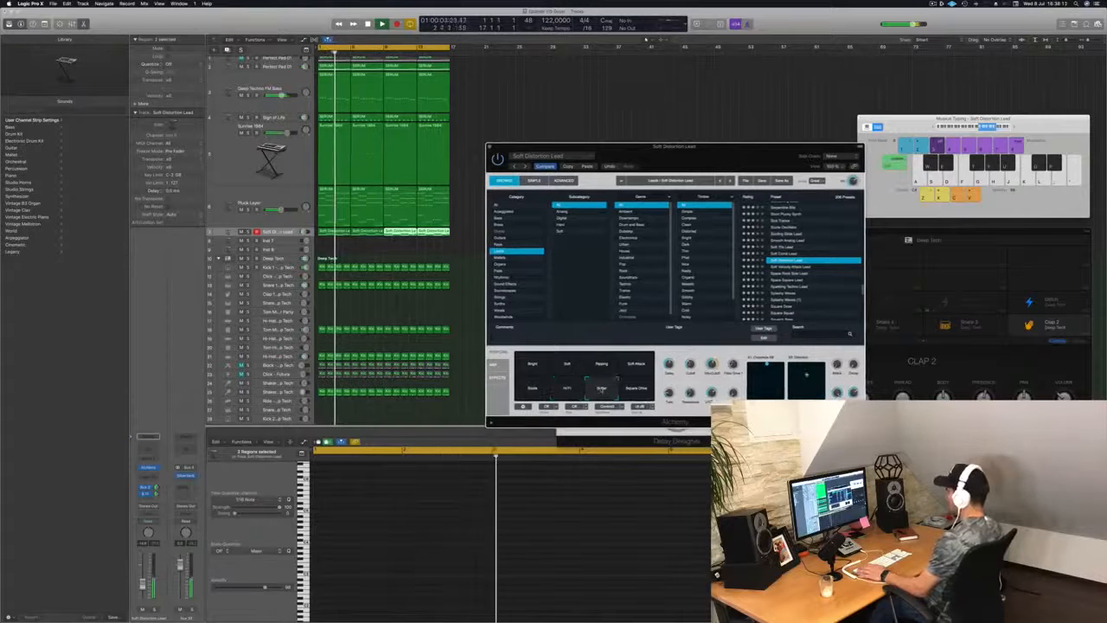
{"action": "left_click", "coordinate": [639, 391]}
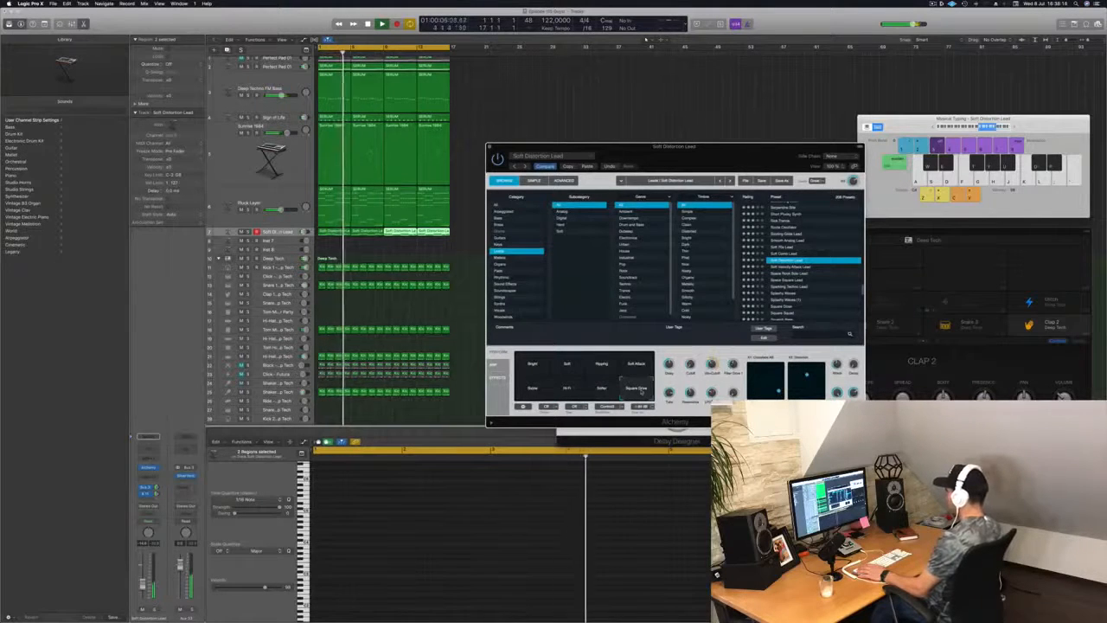
{"action": "key", "text": "Return"}
{"action": "left_click", "coordinate": [533, 394]}
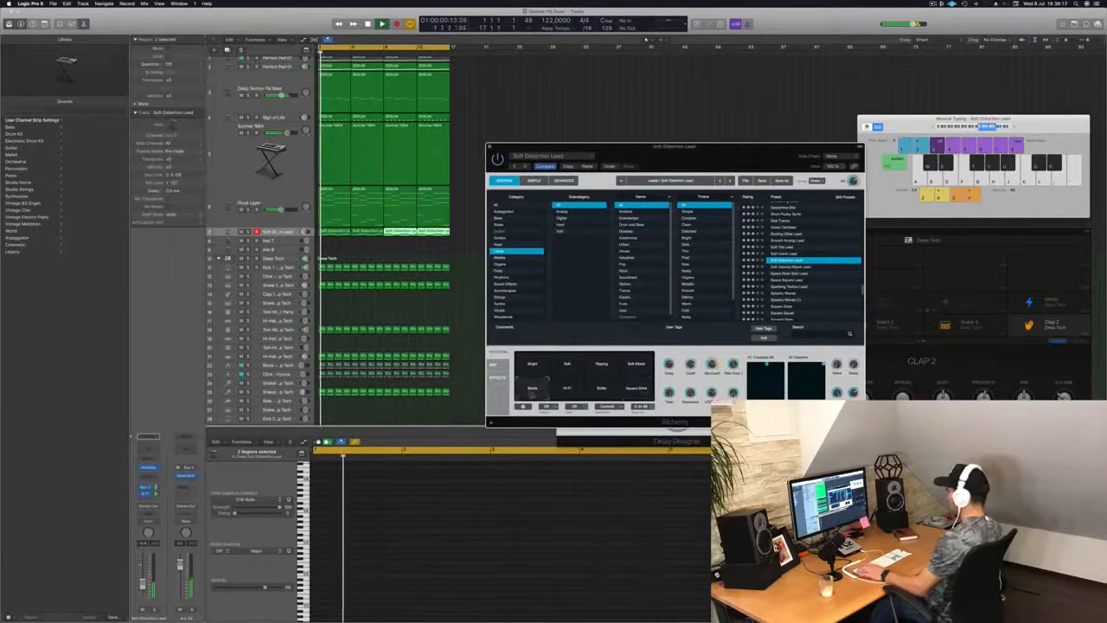
{"action": "left_click", "coordinate": [530, 365]}
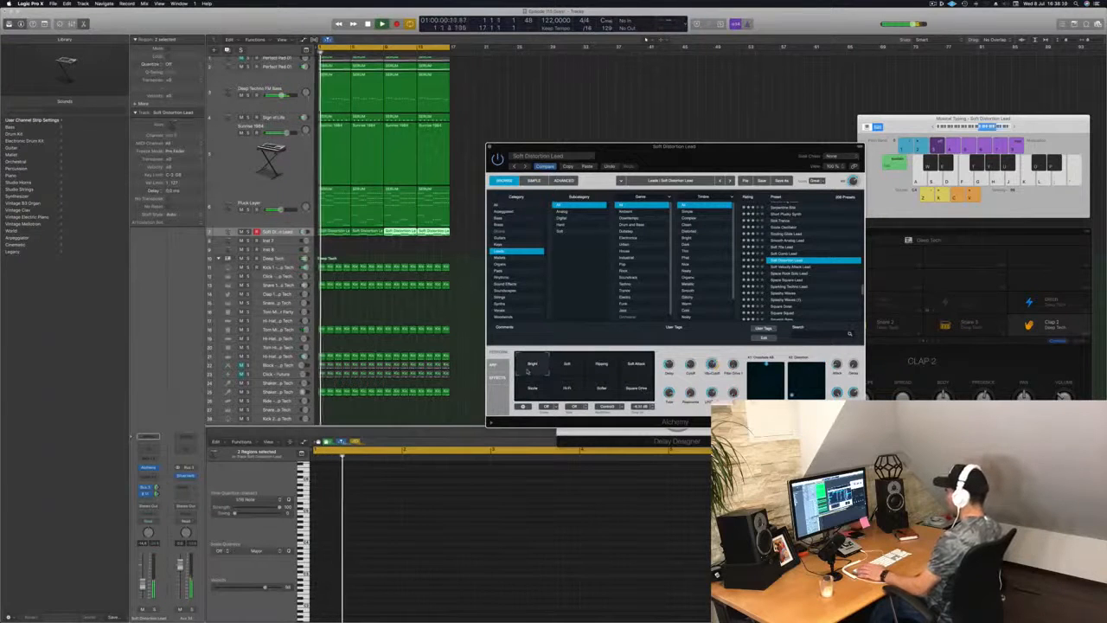
{"action": "left_click", "coordinate": [567, 367]}
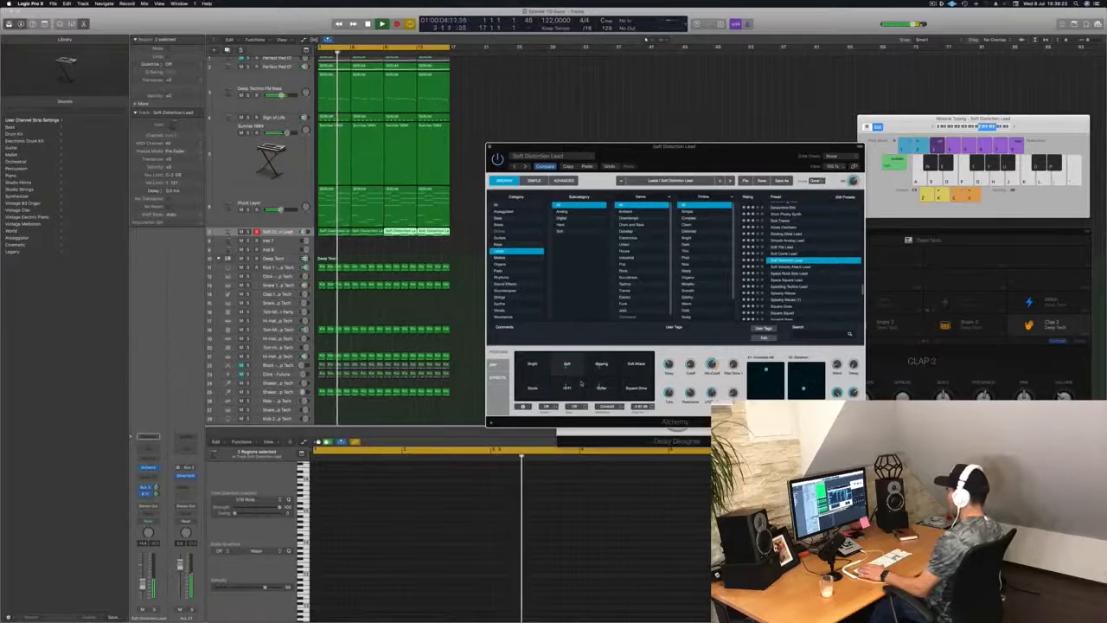
{"action": "left_click", "coordinate": [598, 385]}
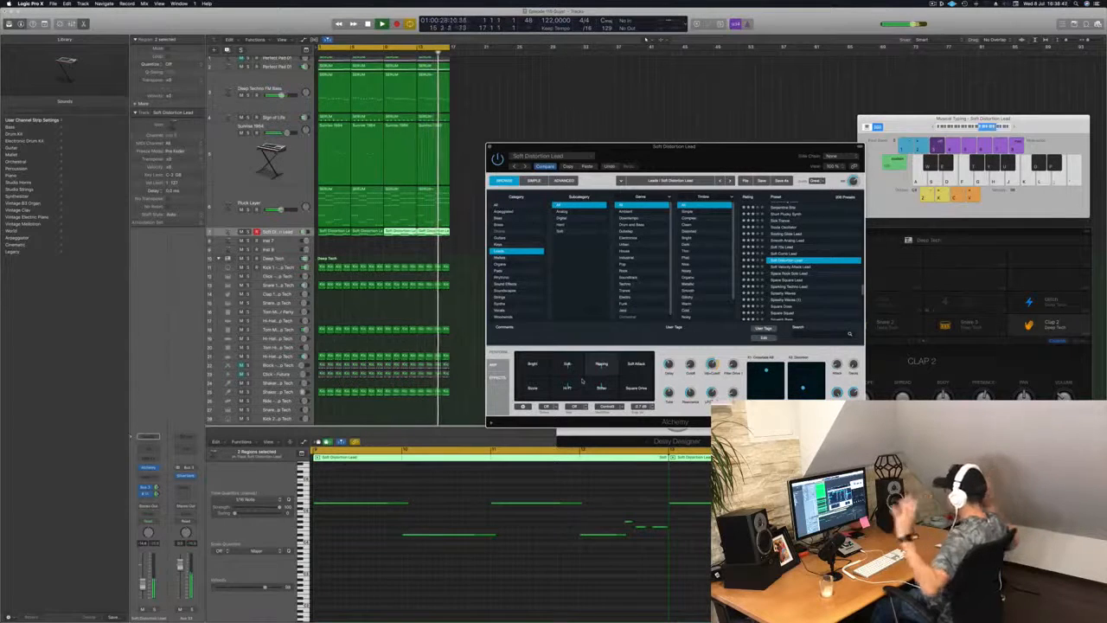
Step: Enlarge the Soft Distortion Lead track's height and move the Alchemy window clear of the Delay Designer
{"action": "left_click_drag", "start_coordinate": [644, 146], "coordinate": [686, 120]}
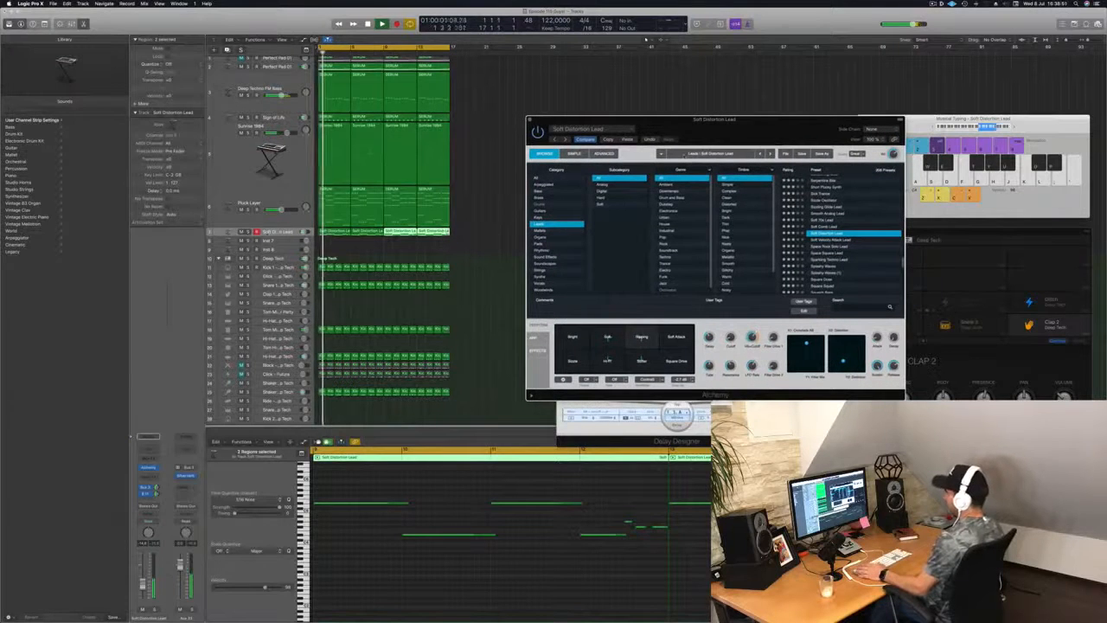
{"action": "left_click", "coordinate": [273, 232]}
{"action": "left_click_drag", "start_coordinate": [272, 236], "coordinate": [272, 260]}
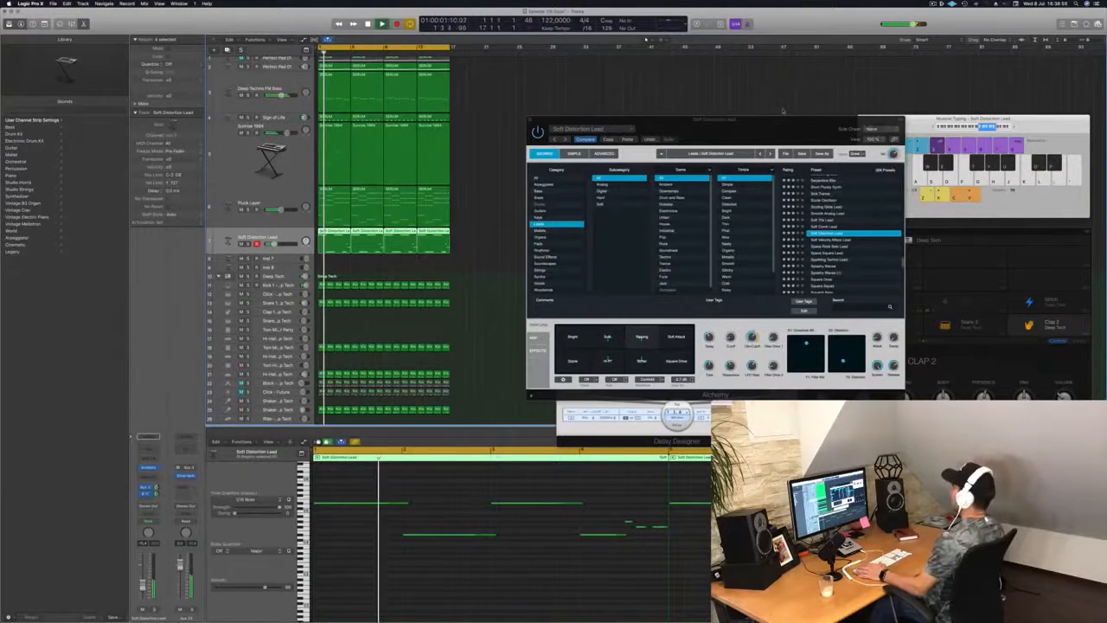
{"action": "left_click_drag", "start_coordinate": [769, 131], "coordinate": [911, 74]}
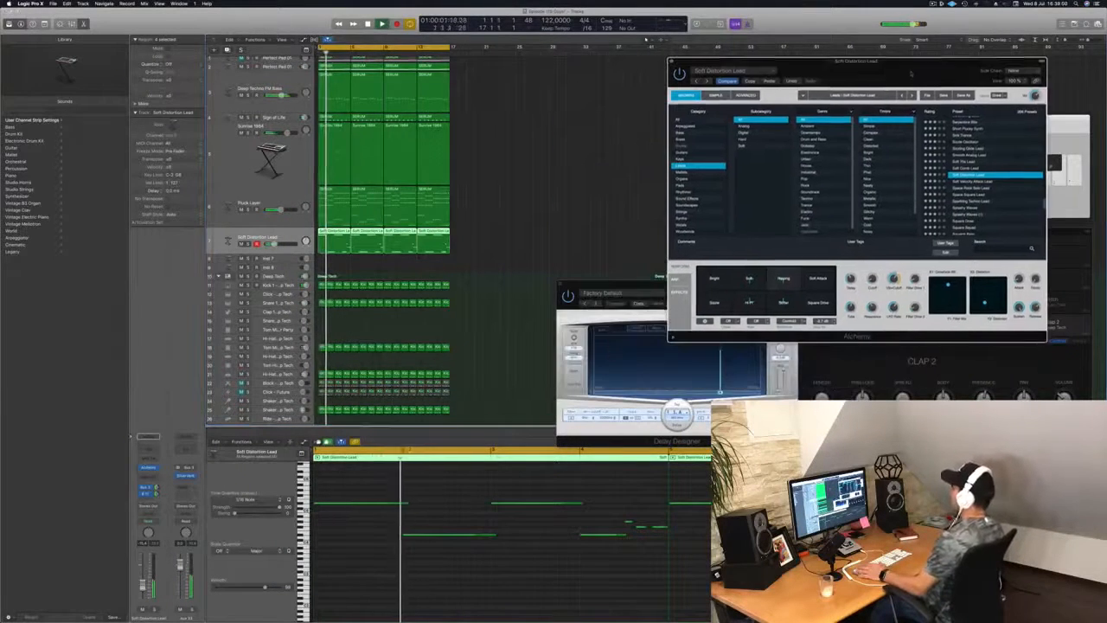
Step: Insert a stereo Compressor on the Soft Distortion Lead track and move its window clear of the track list
{"action": "left_click", "coordinate": [262, 242]}
{"action": "key", "text": "Return"}
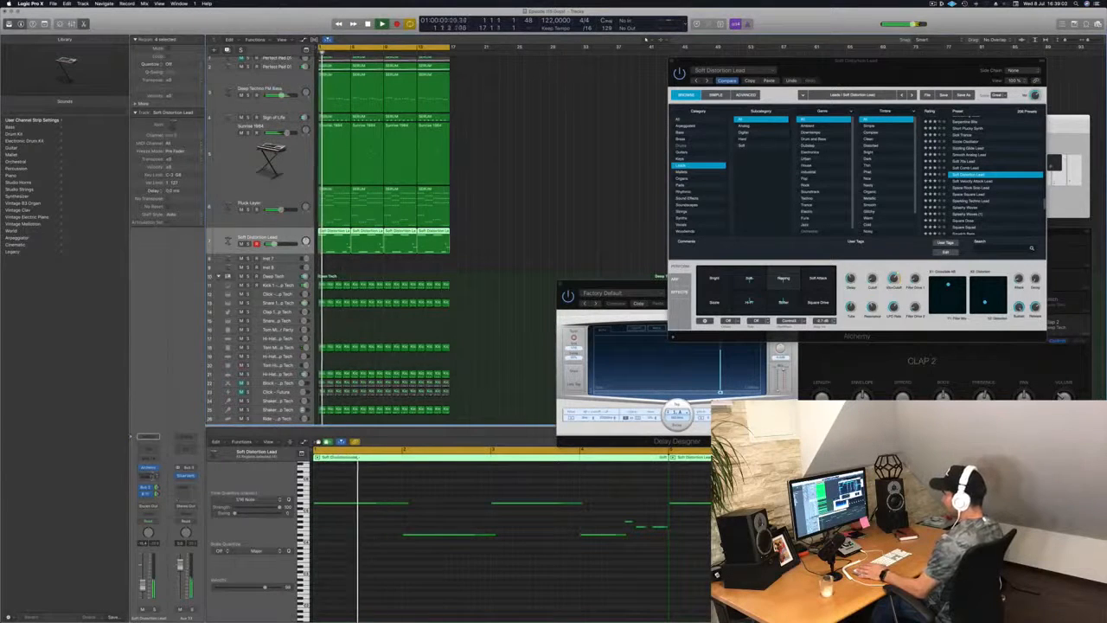
{"action": "left_click", "coordinate": [149, 475]}
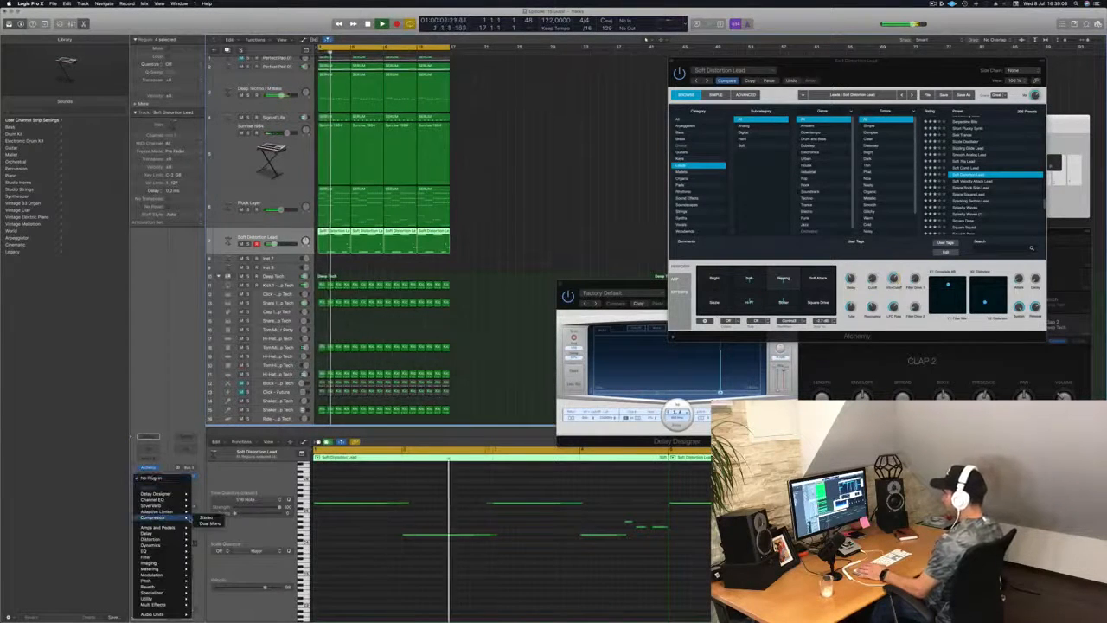
{"action": "left_click", "coordinate": [206, 518]}
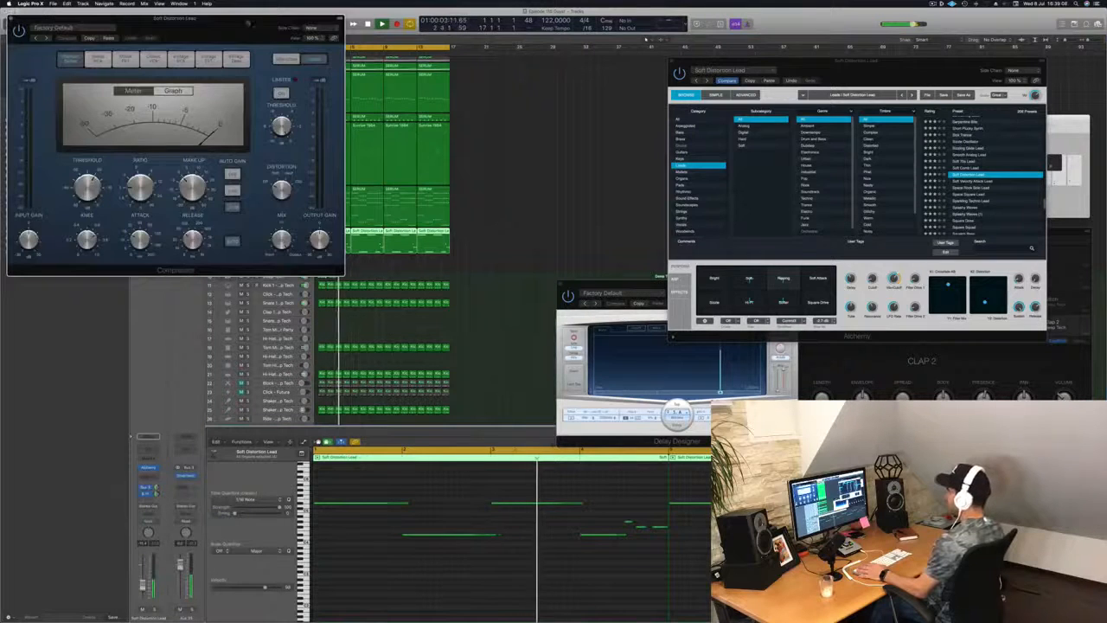
{"action": "left_click_drag", "start_coordinate": [173, 19], "coordinate": [616, 155]}
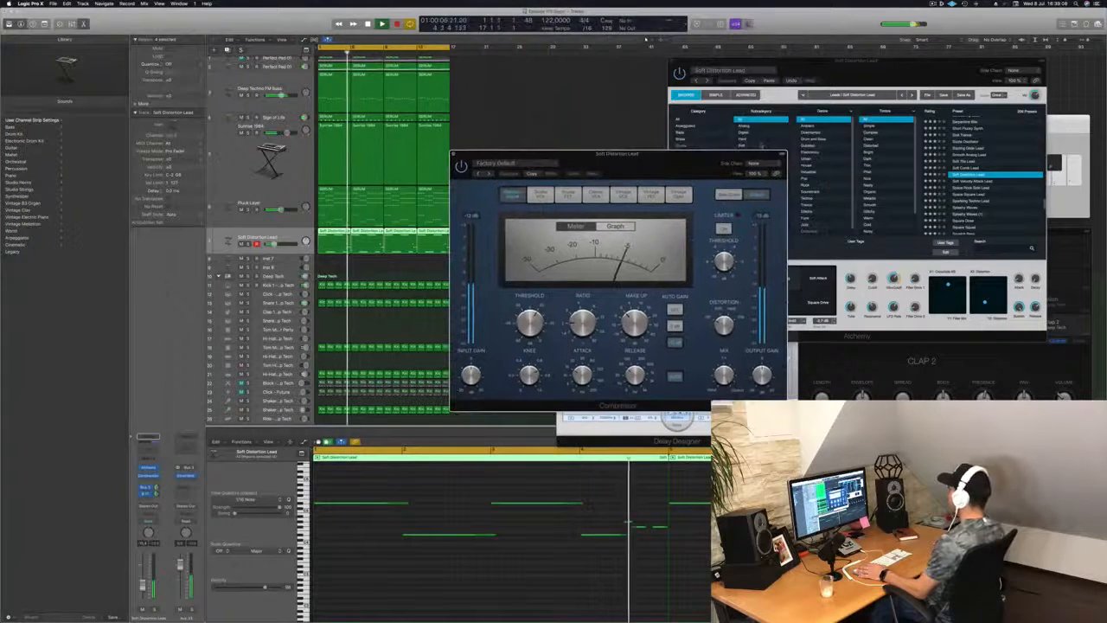
Step: Side-chain the lead's Compressor to Bus 8, which carries the kicks, and adjust its threshold
{"action": "left_click", "coordinate": [763, 164]}
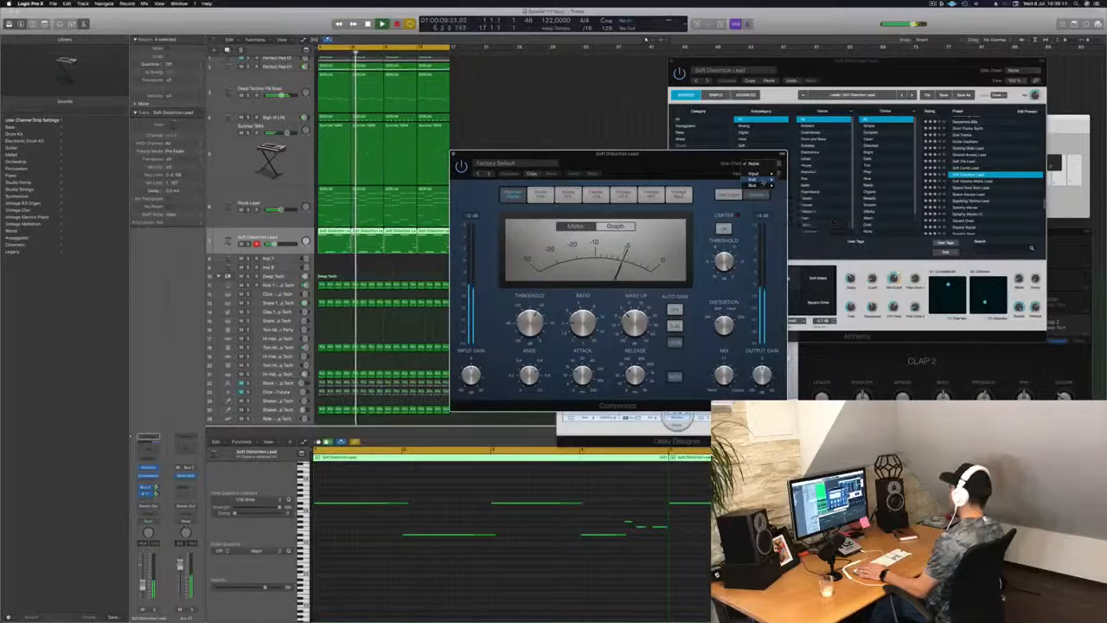
{"action": "mouse_move", "coordinate": [764, 181]}
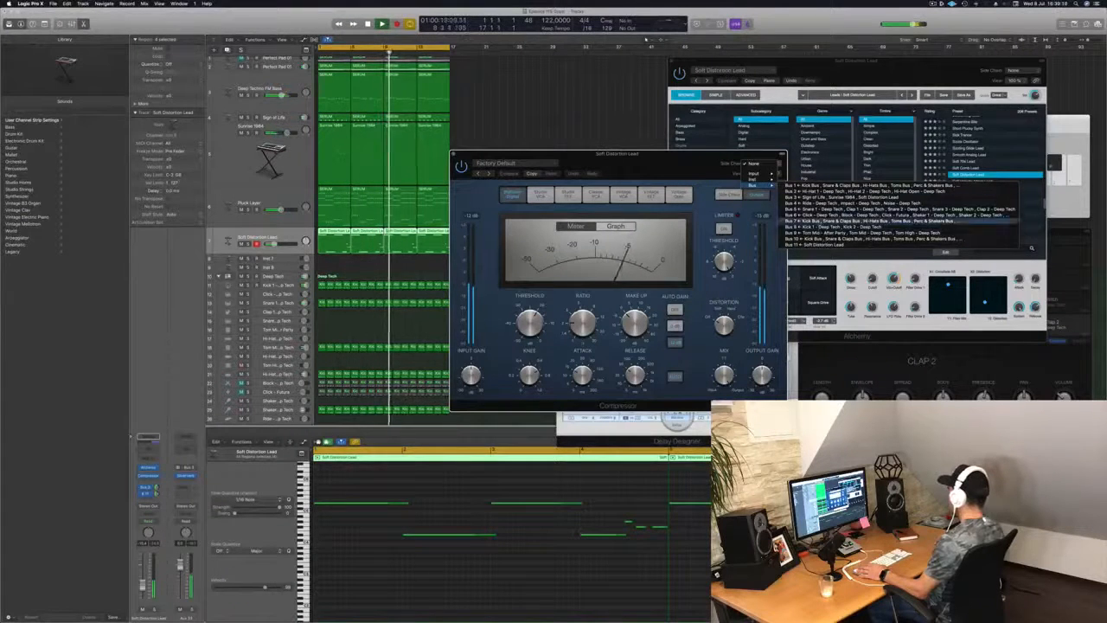
{"action": "left_click", "coordinate": [821, 227]}
{"action": "left_click_drag", "start_coordinate": [707, 162], "coordinate": [748, 170]}
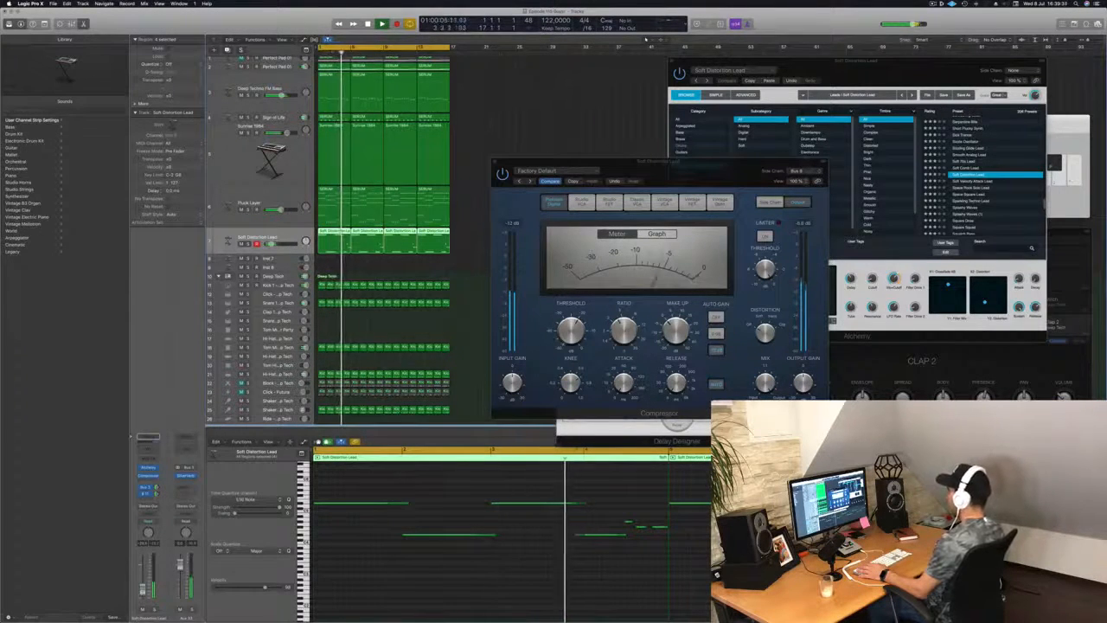
{"action": "left_click", "coordinate": [571, 330]}
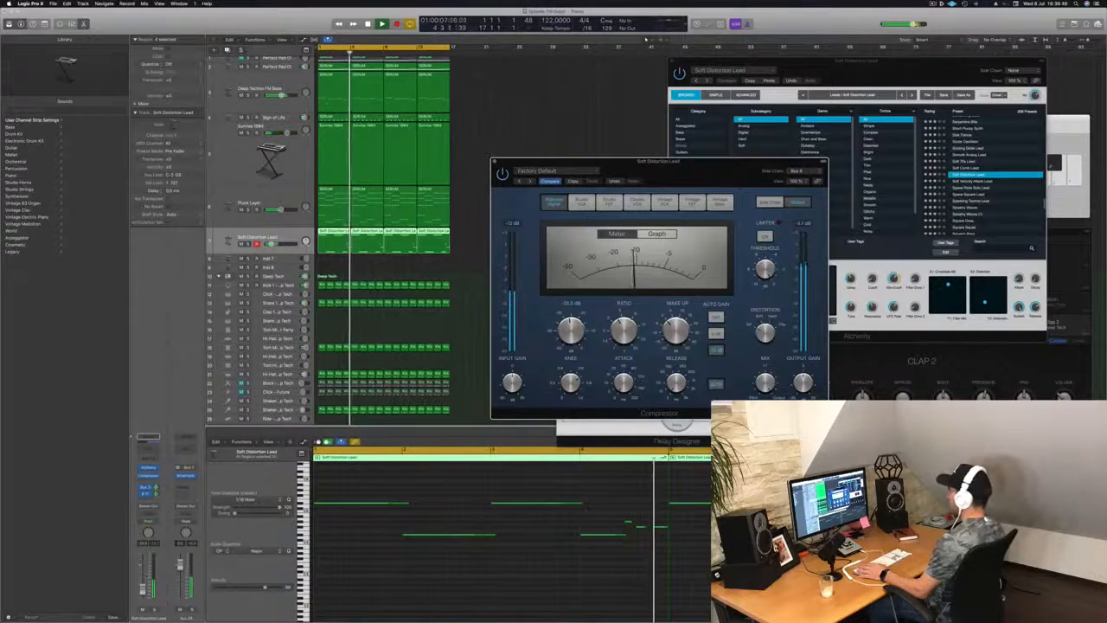
{"action": "left_click", "coordinate": [644, 39]}
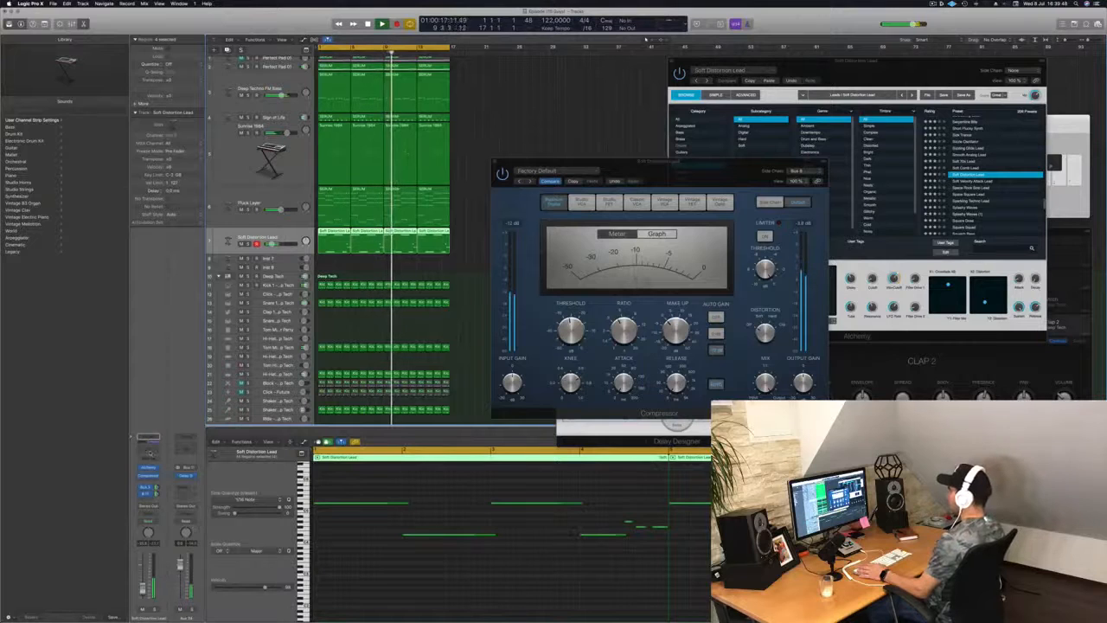
Step: Add a Channel EQ and a stereo Tremolo to the lead track, place the Tremolo window mid-screen and restart playback
{"action": "left_click", "coordinate": [149, 454]}
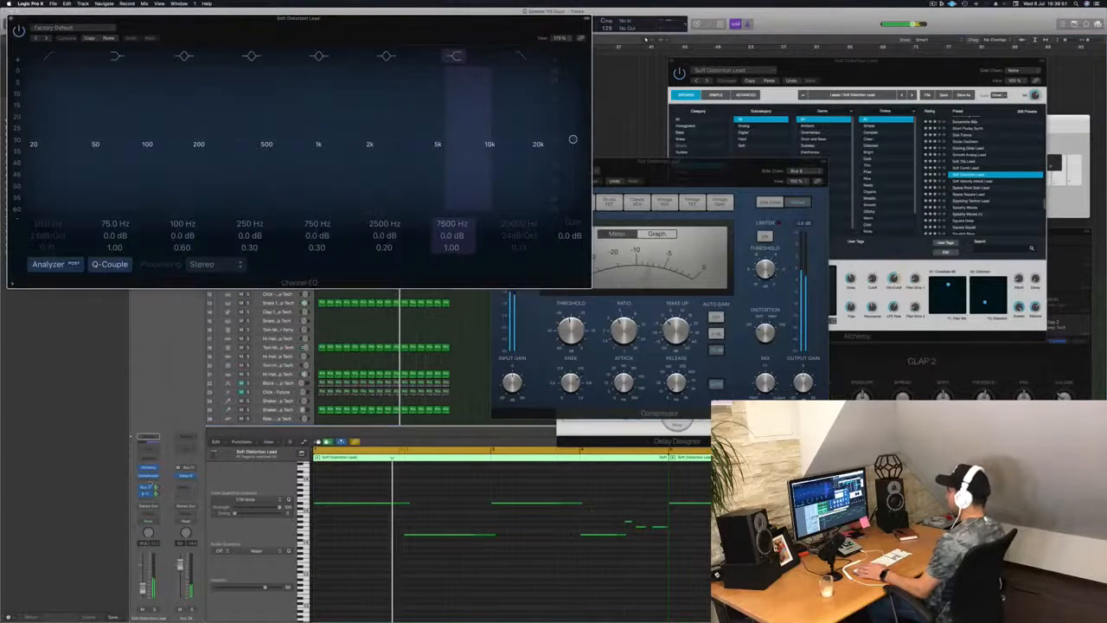
{"action": "left_click", "coordinate": [150, 482]}
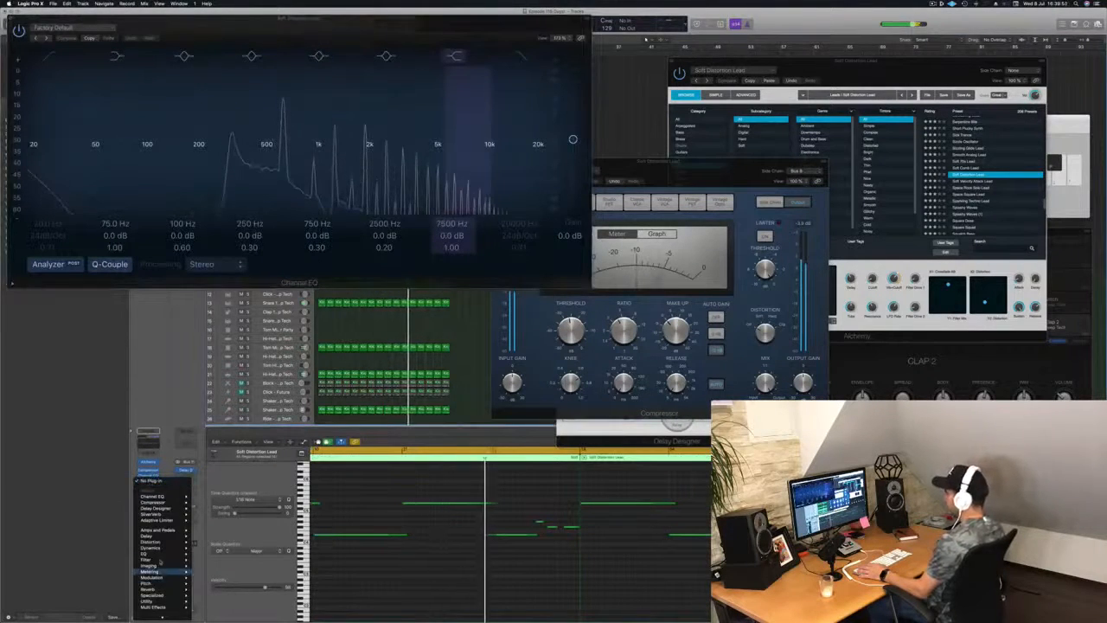
{"action": "mouse_move", "coordinate": [160, 578]}
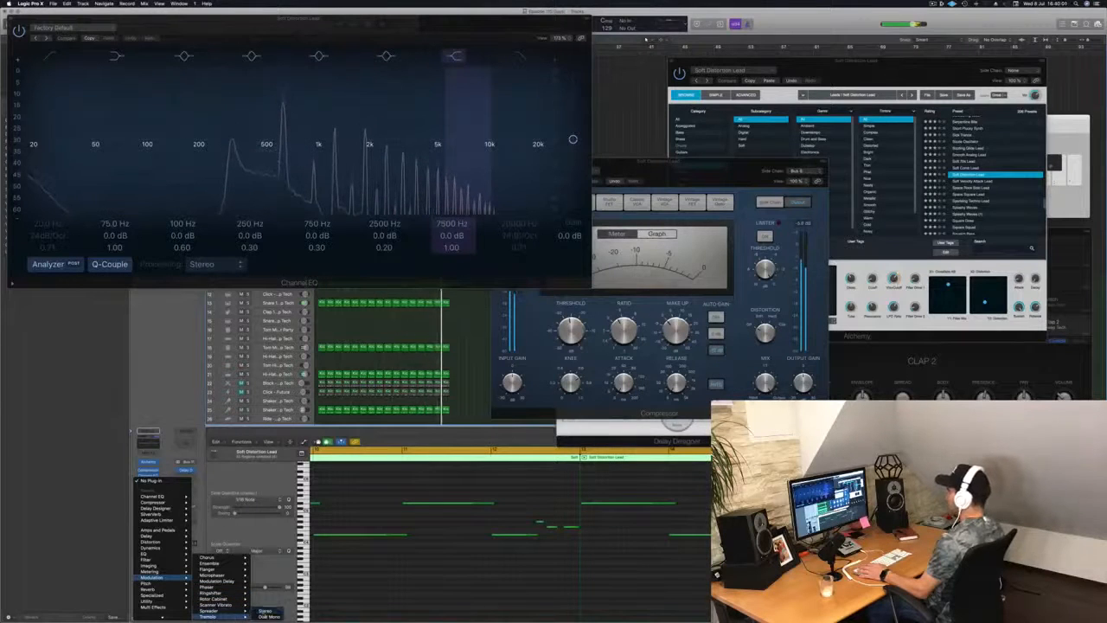
{"action": "left_click", "coordinate": [264, 611]}
{"action": "left_click_drag", "start_coordinate": [92, 23], "coordinate": [628, 116]}
{"action": "key", "text": "space"}
{"action": "key", "text": "space"}
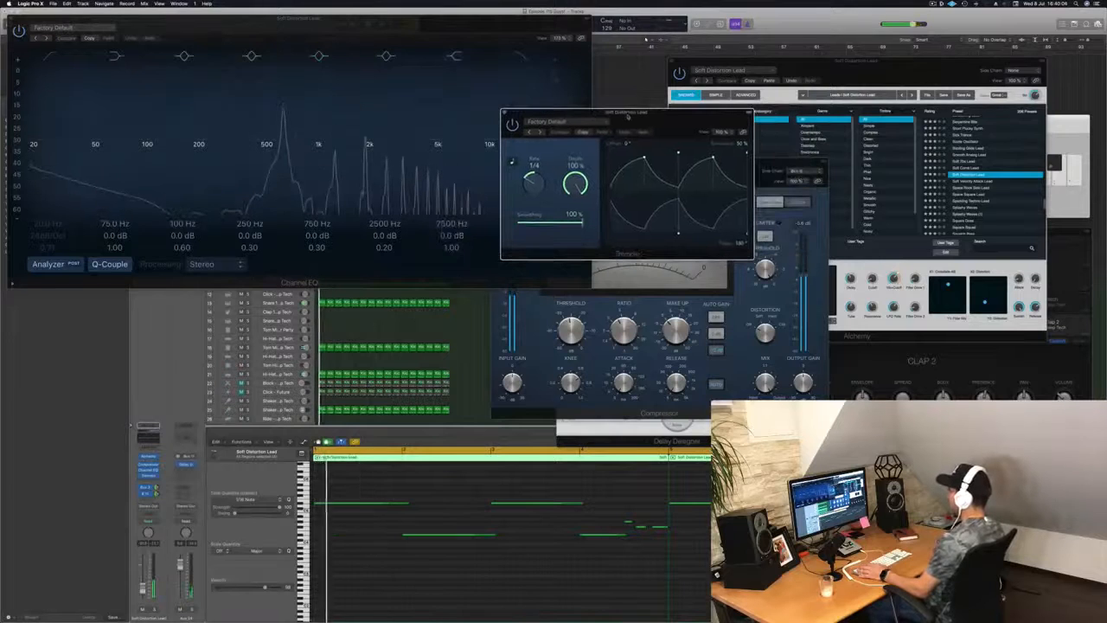
Step: Try a Tremolo depth of 51%, replace it with the Deep Tremolo preset and close the Channel EQ window
{"action": "left_click_drag", "start_coordinate": [573, 185], "coordinate": [571, 232]}
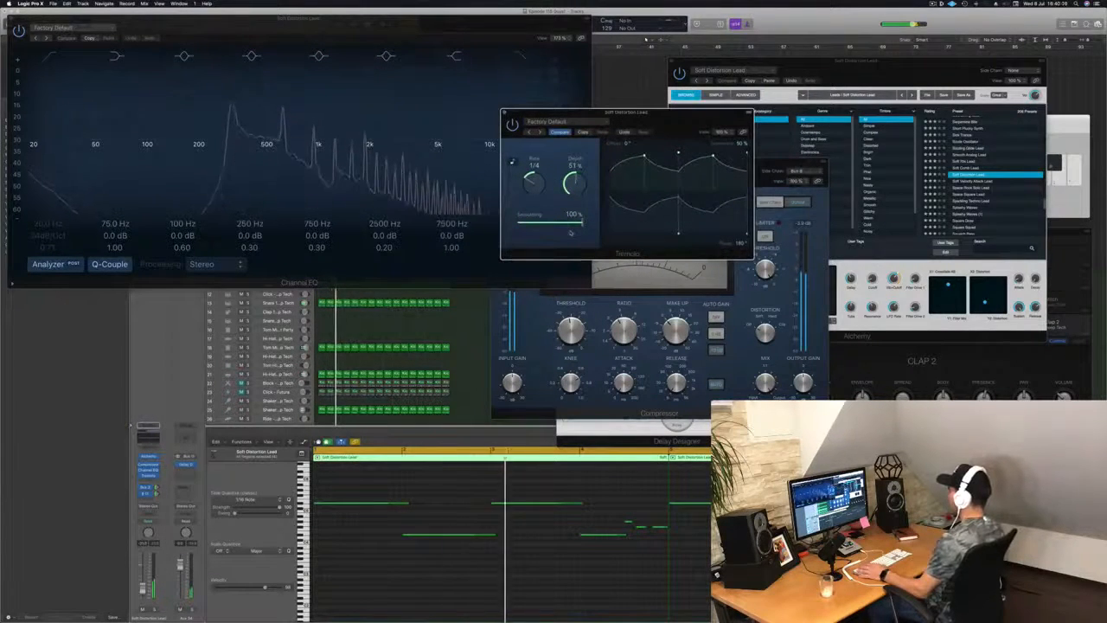
{"action": "left_click", "coordinate": [561, 132]}
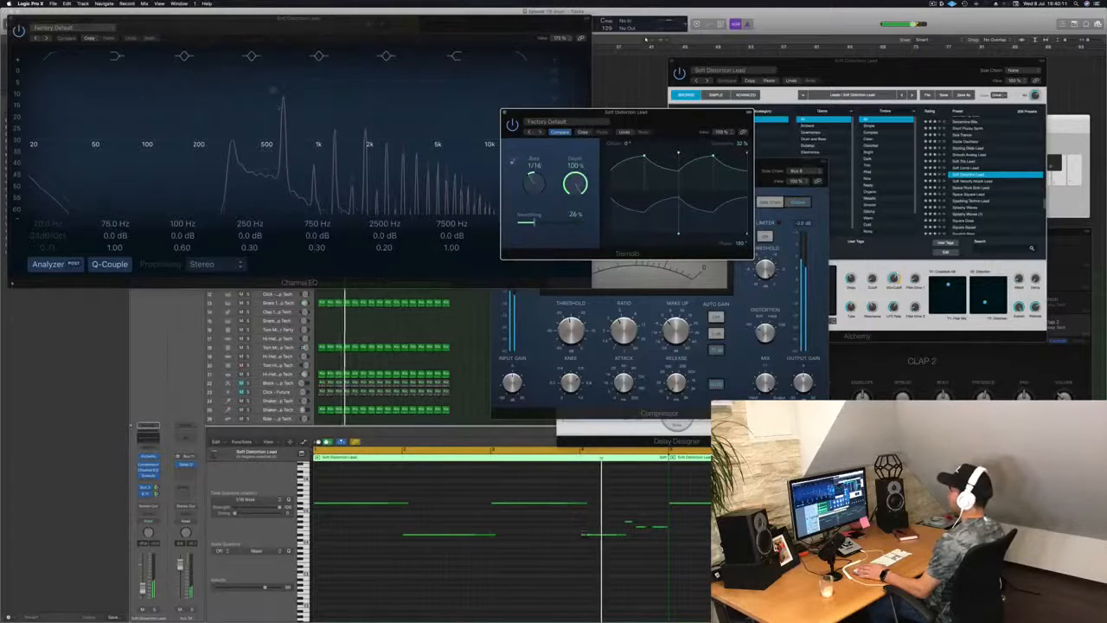
{"action": "left_click", "coordinate": [11, 19]}
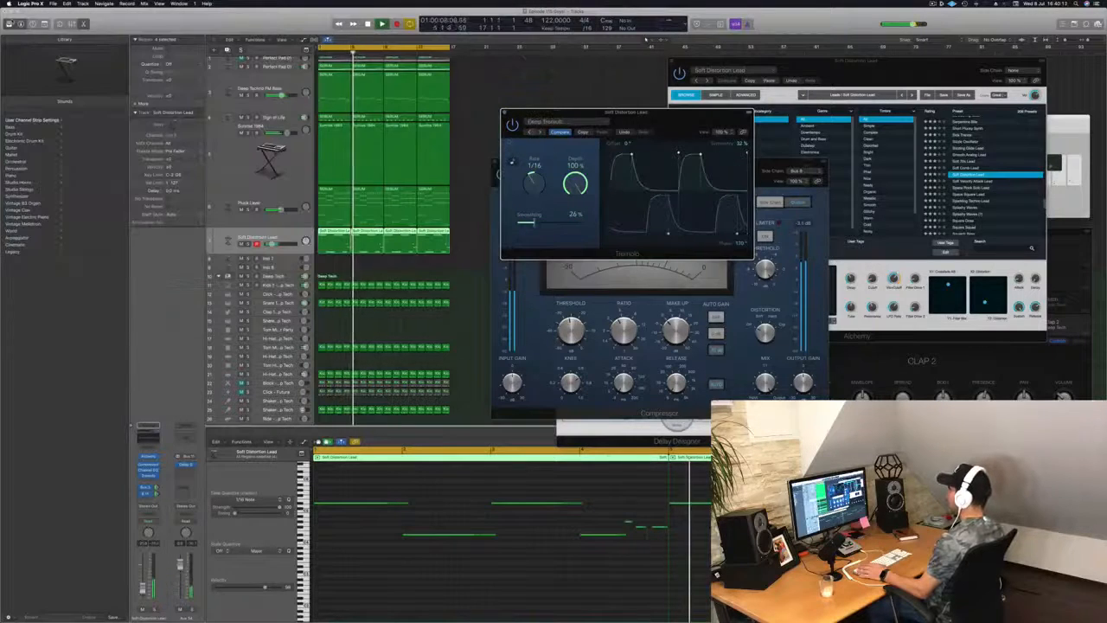
{"action": "left_click_drag", "start_coordinate": [606, 112], "coordinate": [578, 116]}
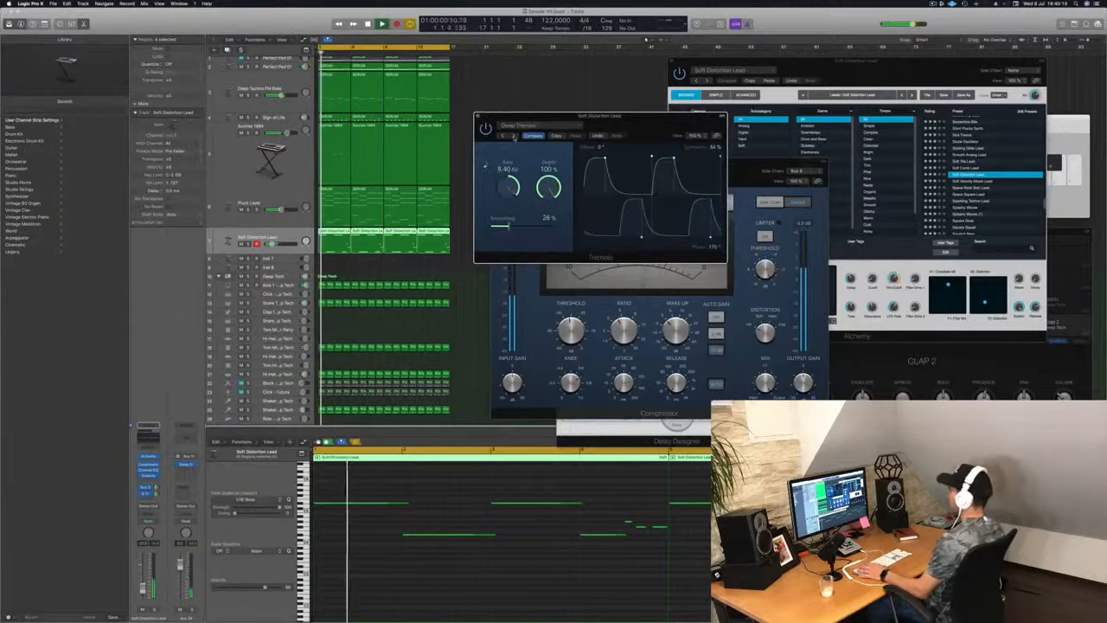
Step: Audition Tremolo presets on the lead, including Hard Panning, Reverse Ramp and Soft Tremolo, and stop at Mono Tremolo
{"action": "left_click", "coordinate": [514, 136]}
{"action": "left_click", "coordinate": [513, 136]}
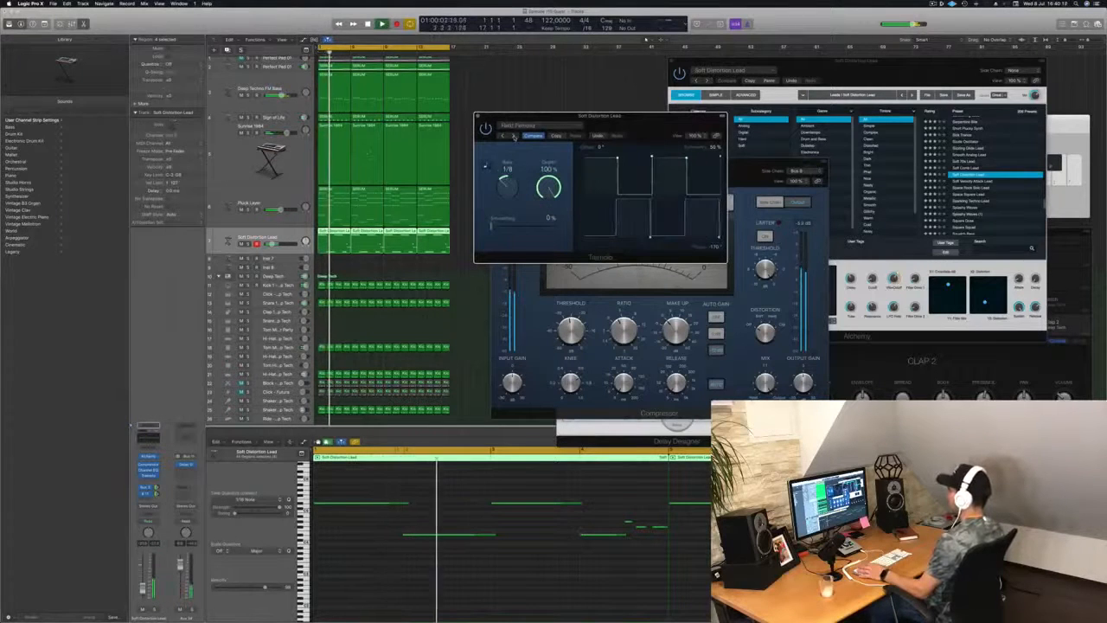
{"action": "left_click", "coordinate": [514, 136]}
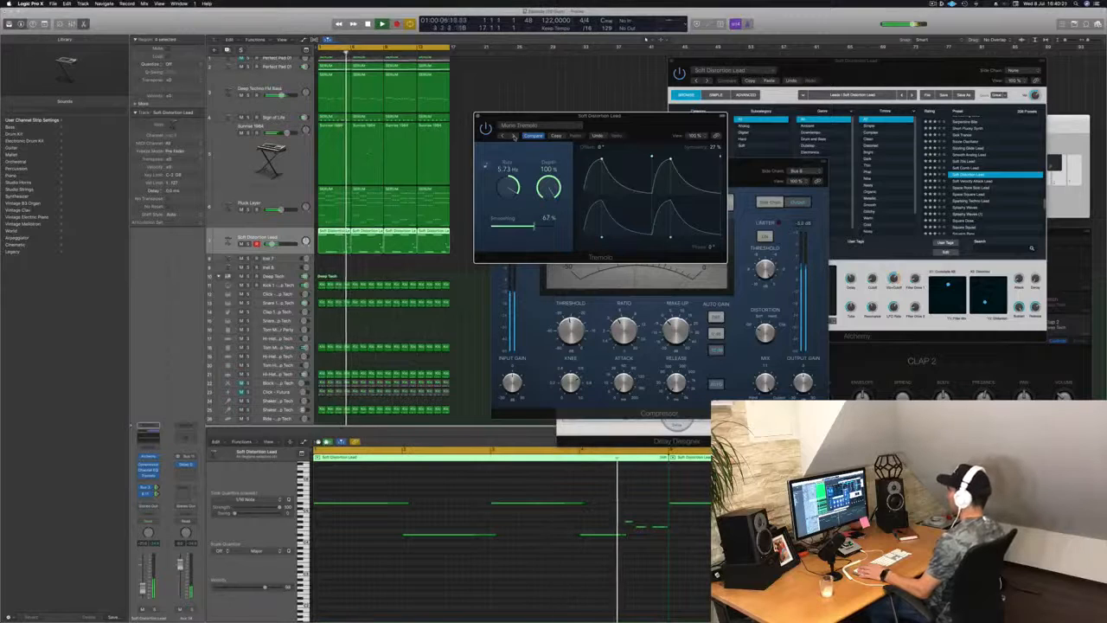
{"action": "left_click", "coordinate": [514, 136]}
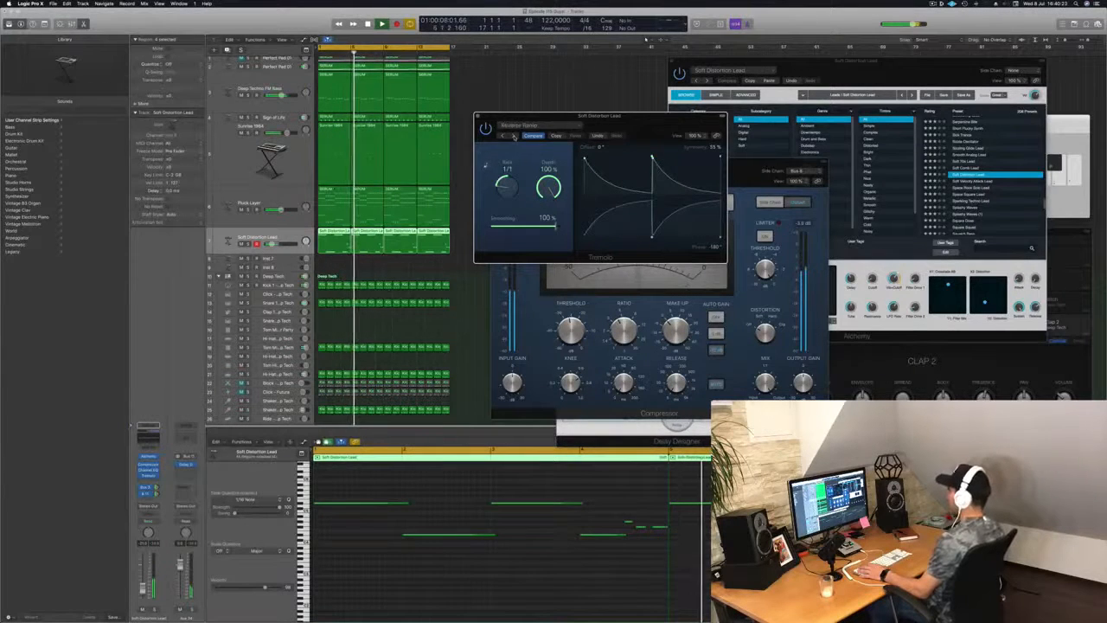
{"action": "left_click", "coordinate": [514, 135]}
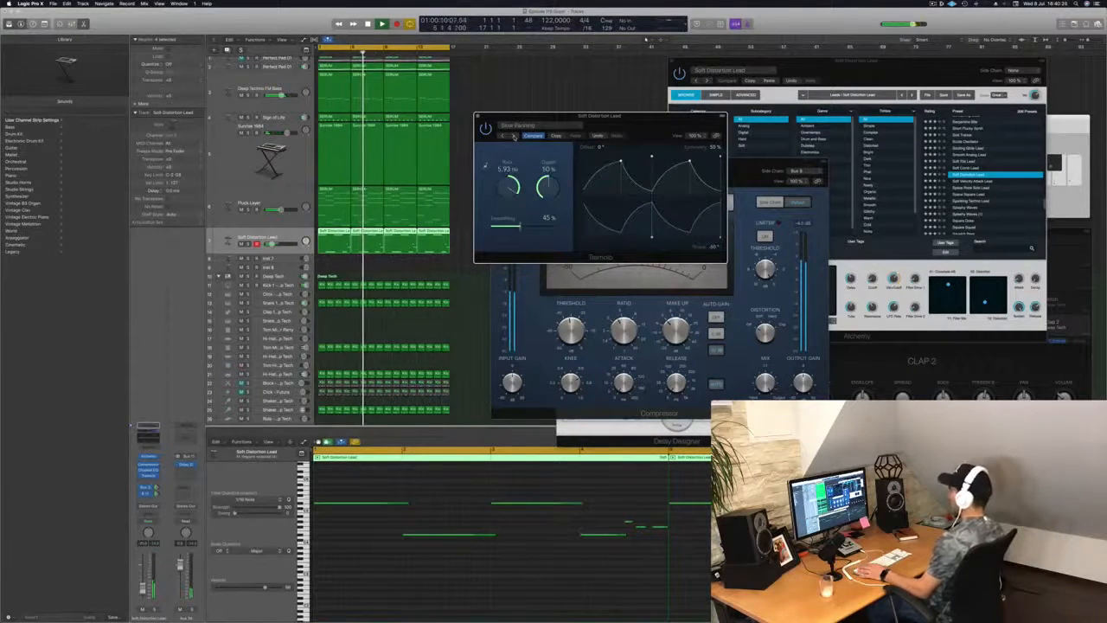
{"action": "left_click", "coordinate": [514, 135]}
{"action": "left_click", "coordinate": [514, 136]}
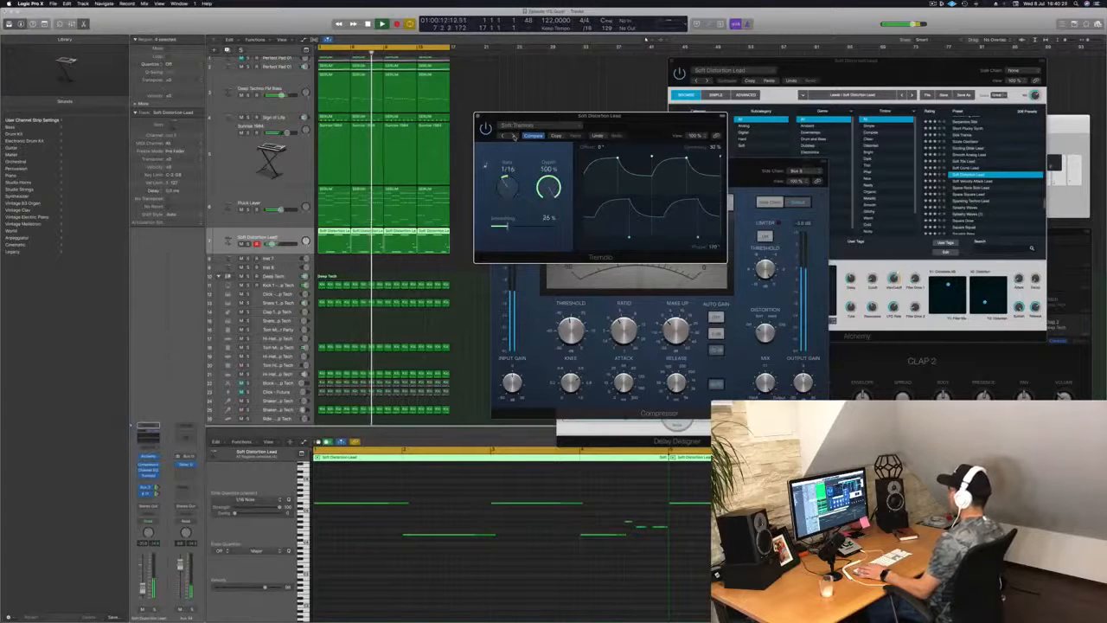
{"action": "left_click", "coordinate": [514, 136]}
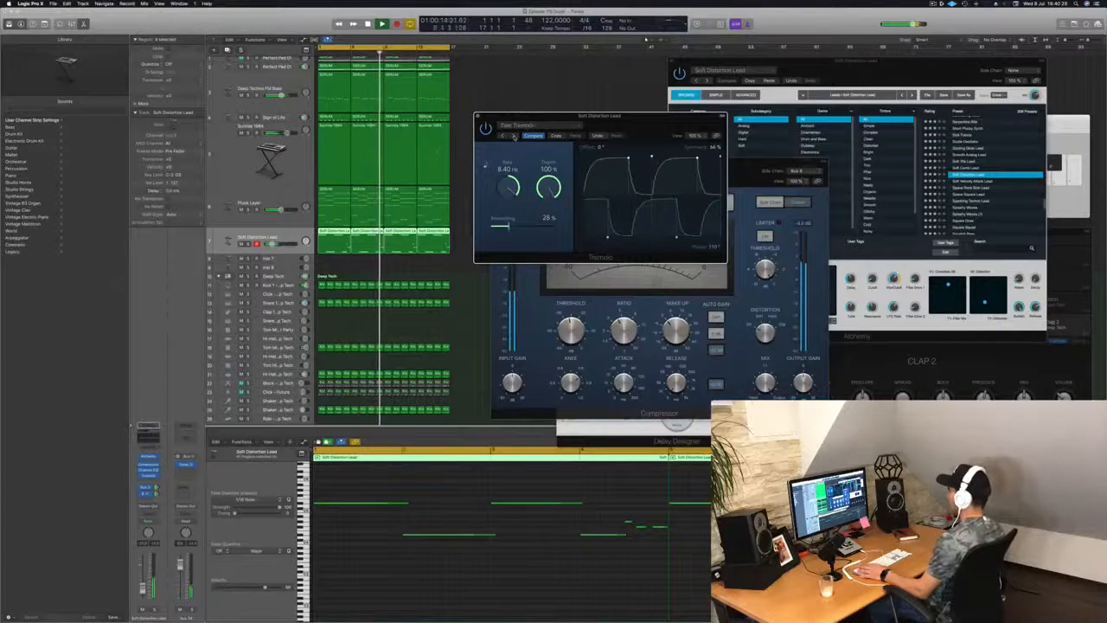
{"action": "left_click", "coordinate": [514, 136]}
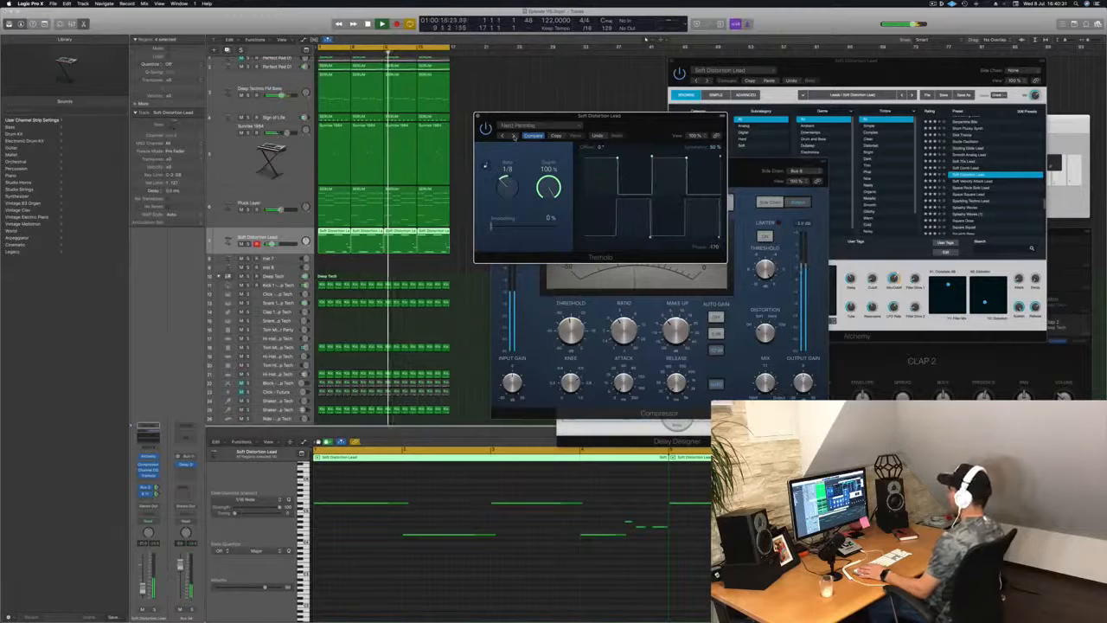
{"action": "left_click", "coordinate": [514, 136]}
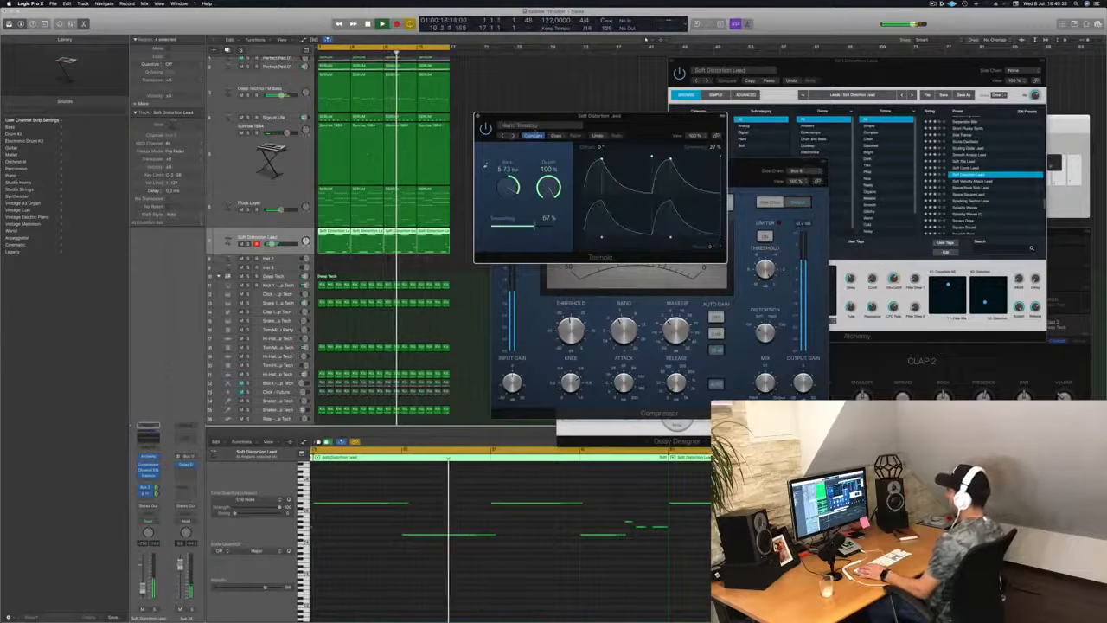
Step: Sync the lead's Tremolo rate to 1/16, and set its smoothing and depth to 100%
{"action": "left_click_drag", "start_coordinate": [648, 123], "coordinate": [611, 129]}
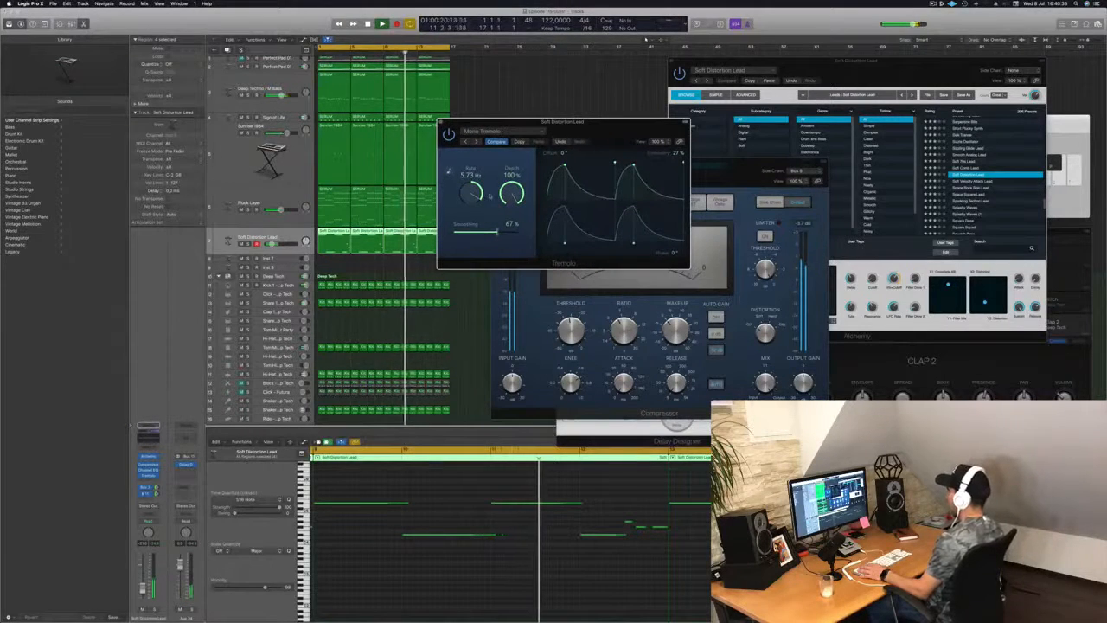
{"action": "left_click_drag", "start_coordinate": [511, 194], "coordinate": [520, 232]}
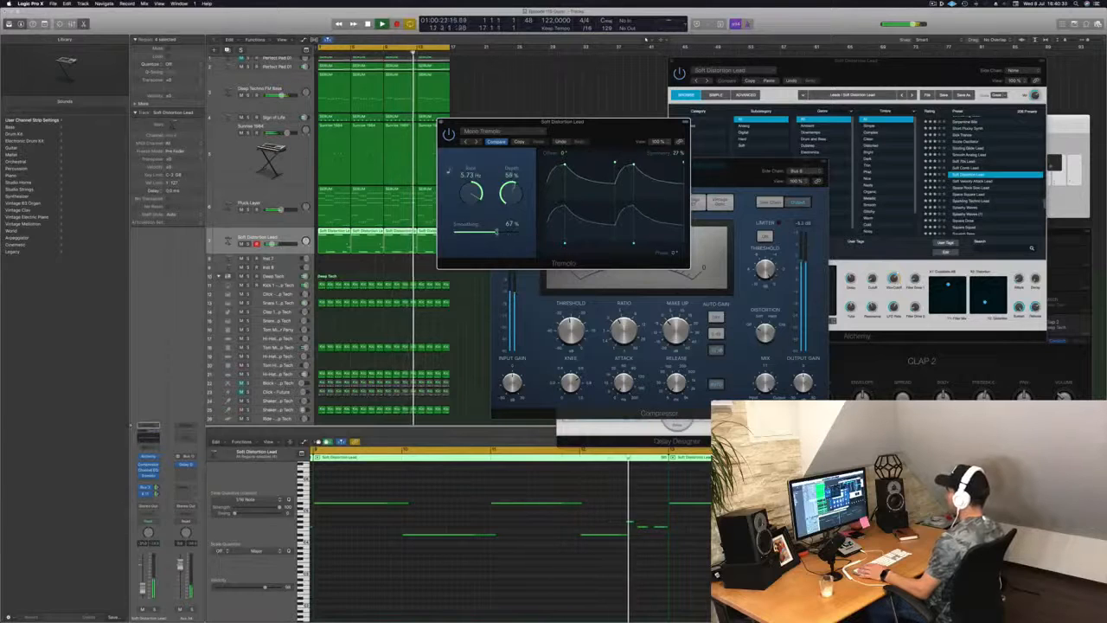
{"action": "left_click_drag", "start_coordinate": [510, 194], "coordinate": [512, 218]}
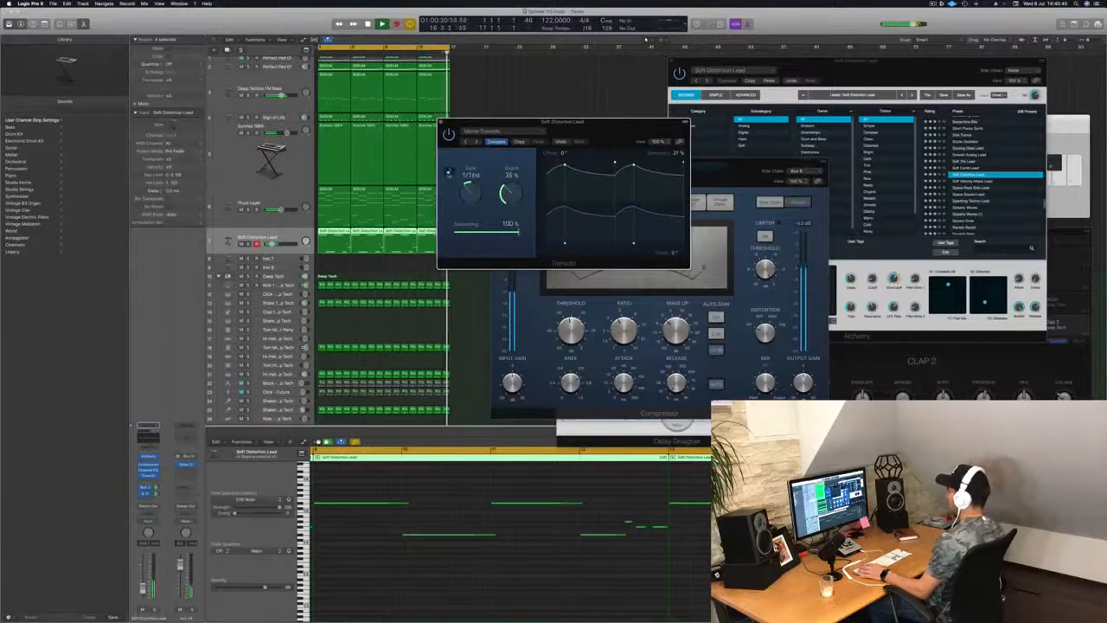
{"action": "left_click", "coordinate": [448, 171]}
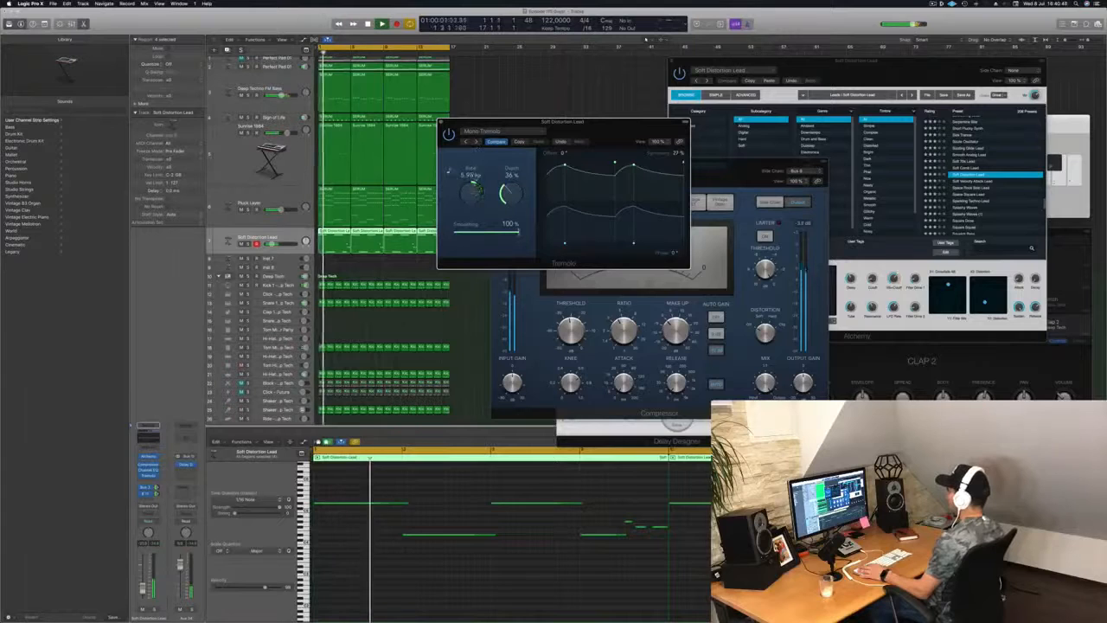
{"action": "left_click", "coordinate": [449, 171]}
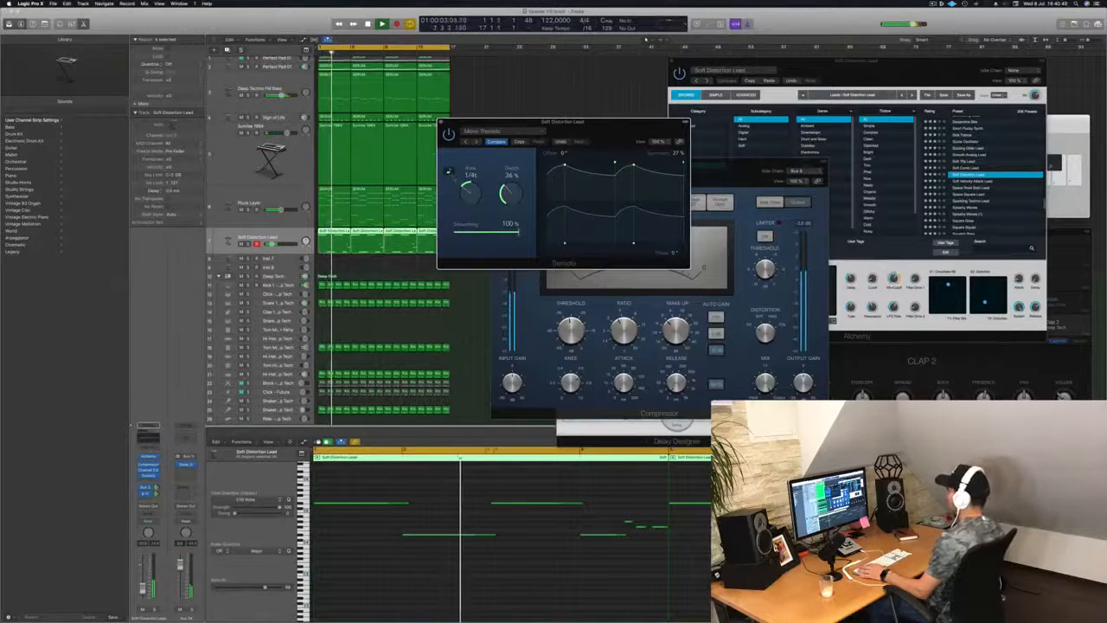
{"action": "left_click_drag", "start_coordinate": [513, 144], "coordinate": [518, 128]}
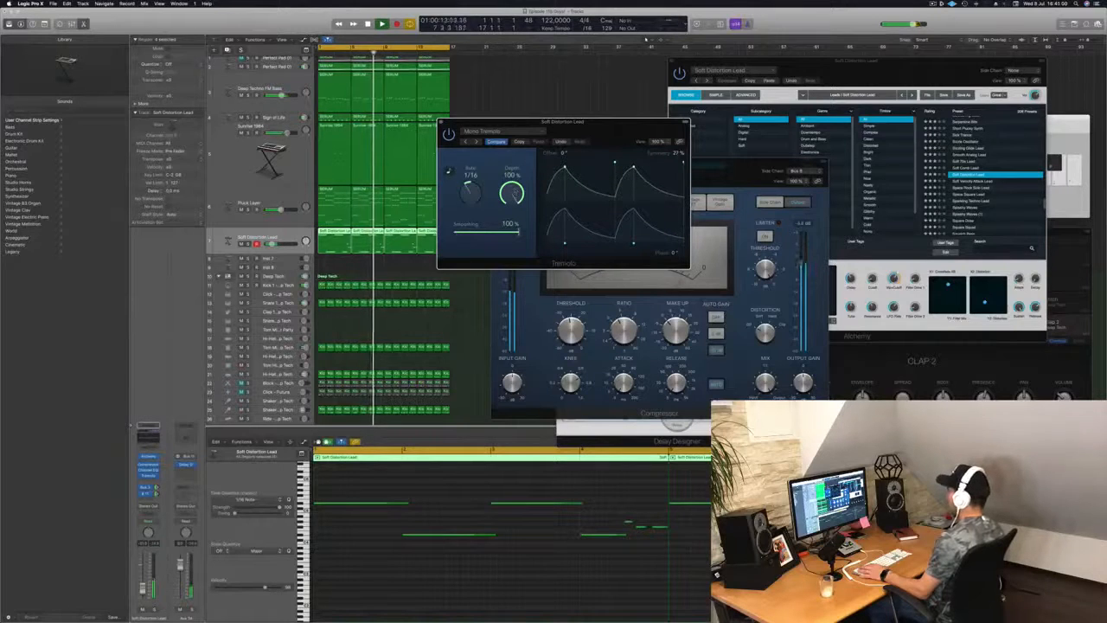
Step: Restart playback and listen to the 1/16 Tremolo on the lead, repositioning its window and keeping smoothing at 100%
{"action": "left_click_drag", "start_coordinate": [562, 122], "coordinate": [643, 97]}
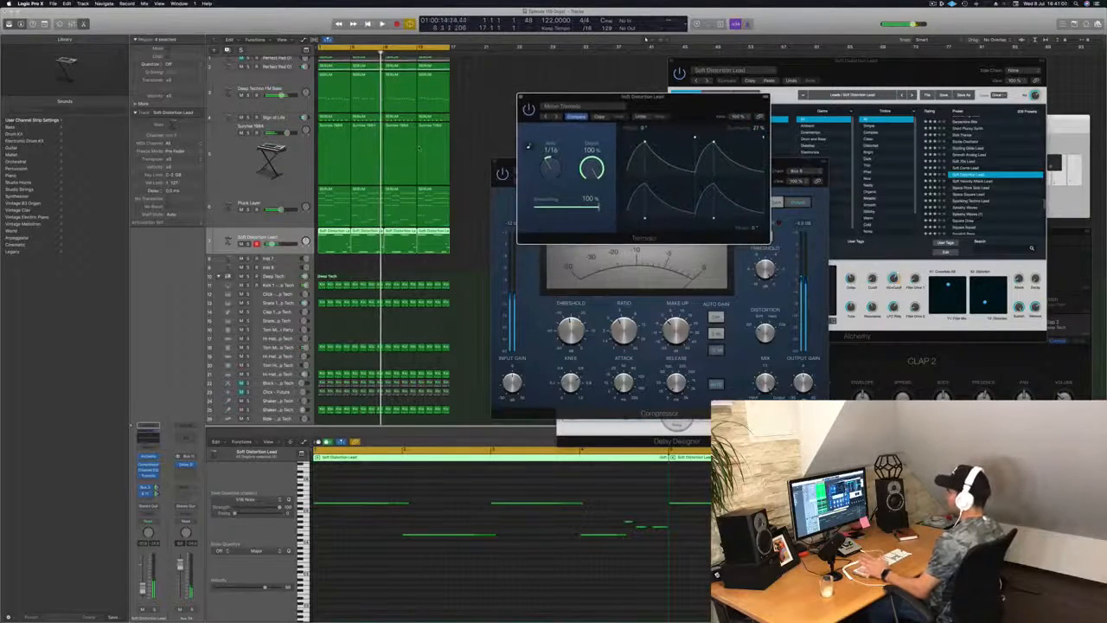
{"action": "key", "text": "space"}
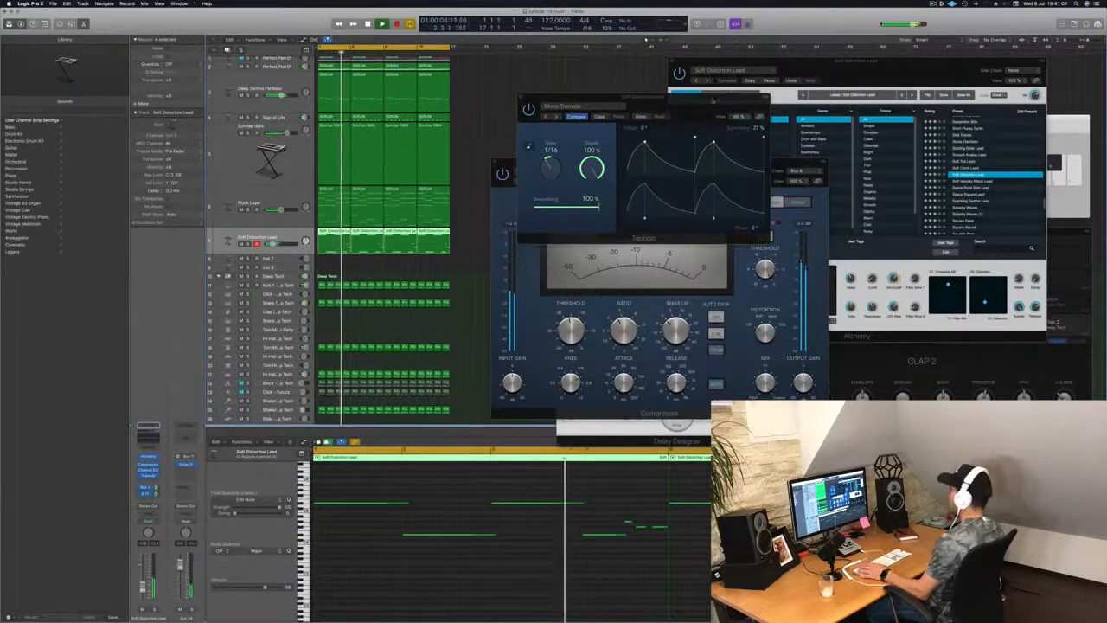
{"action": "left_click_drag", "start_coordinate": [712, 100], "coordinate": [731, 170]}
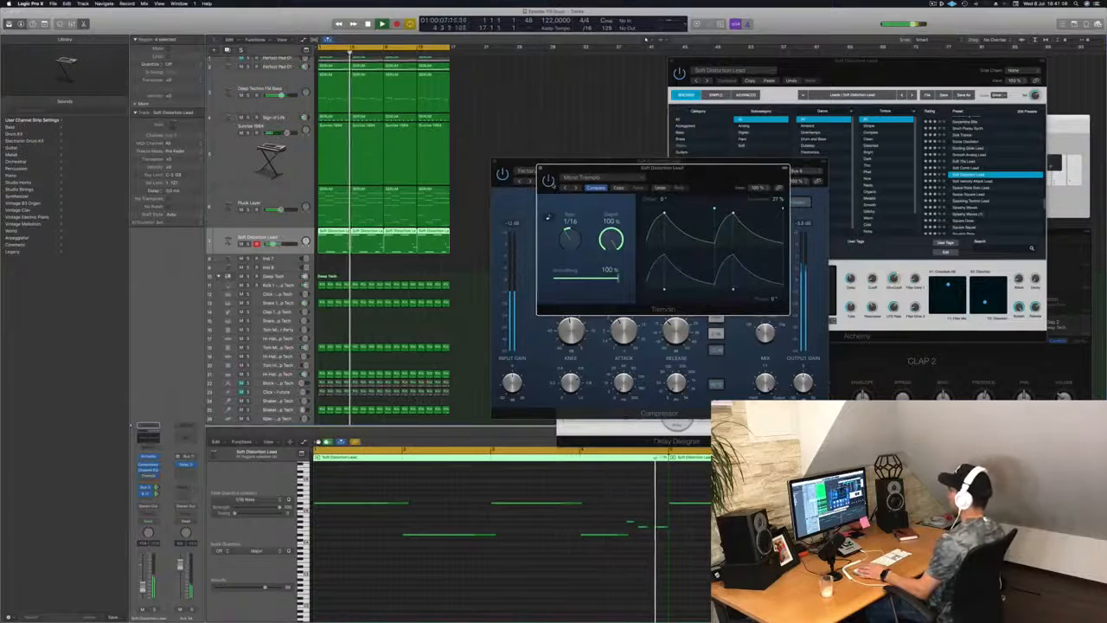
{"action": "left_click_drag", "start_coordinate": [694, 170], "coordinate": [624, 162]}
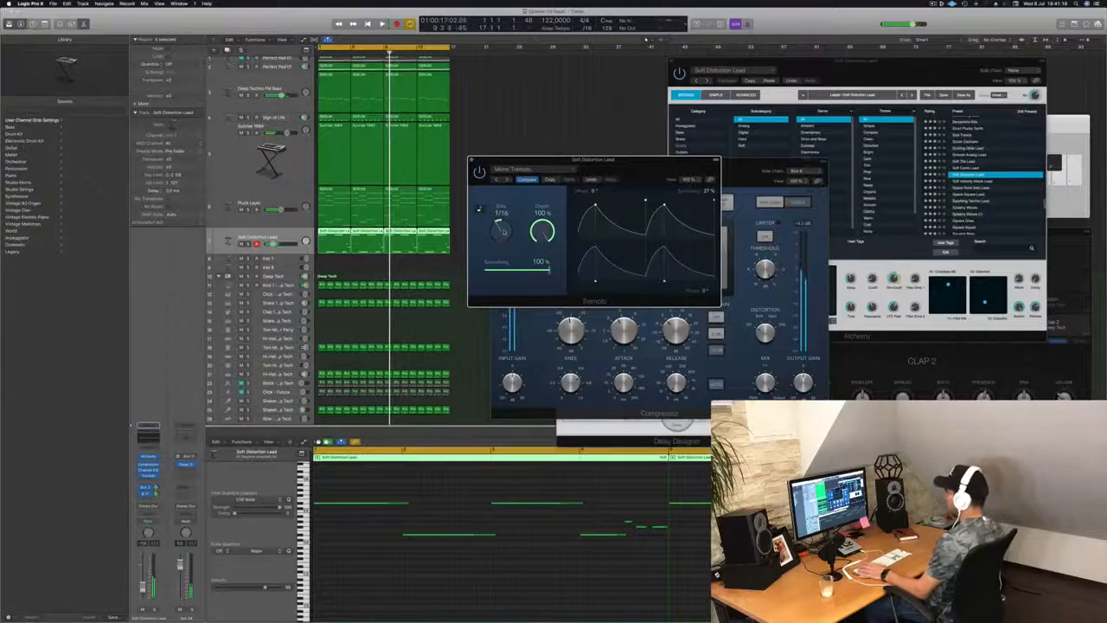
{"action": "mouse_move", "coordinate": [547, 270]}
{"action": "left_mouse_down"}
{"action": "mouse_move", "coordinate": [483, 270]}
{"action": "mouse_move", "coordinate": [548, 270]}
{"action": "left_mouse_up"}
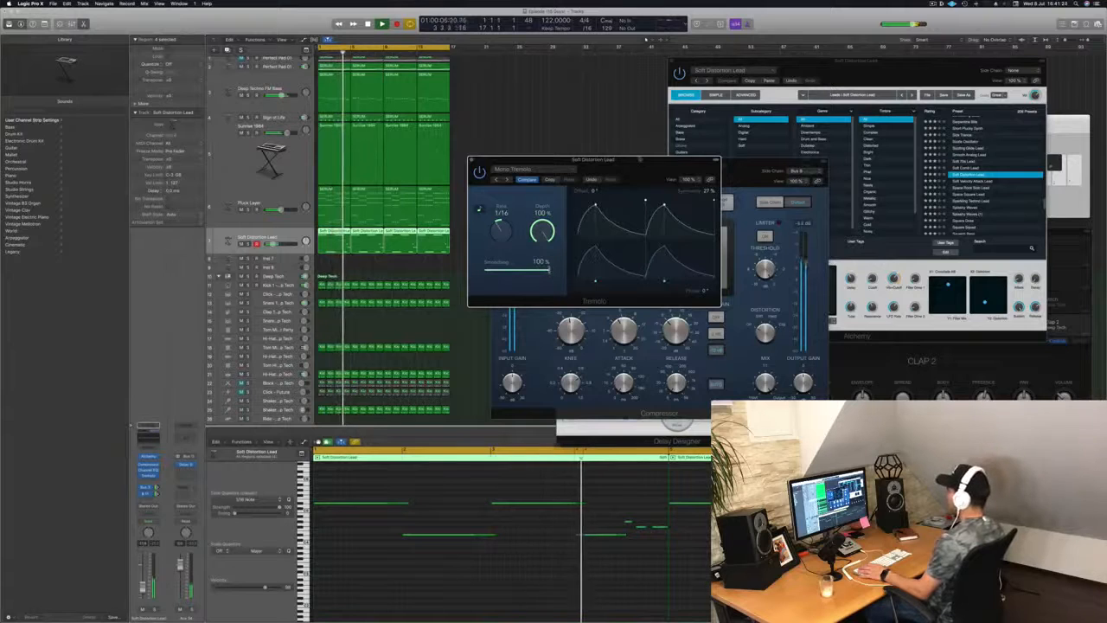
{"action": "left_click_drag", "start_coordinate": [640, 160], "coordinate": [655, 160]}
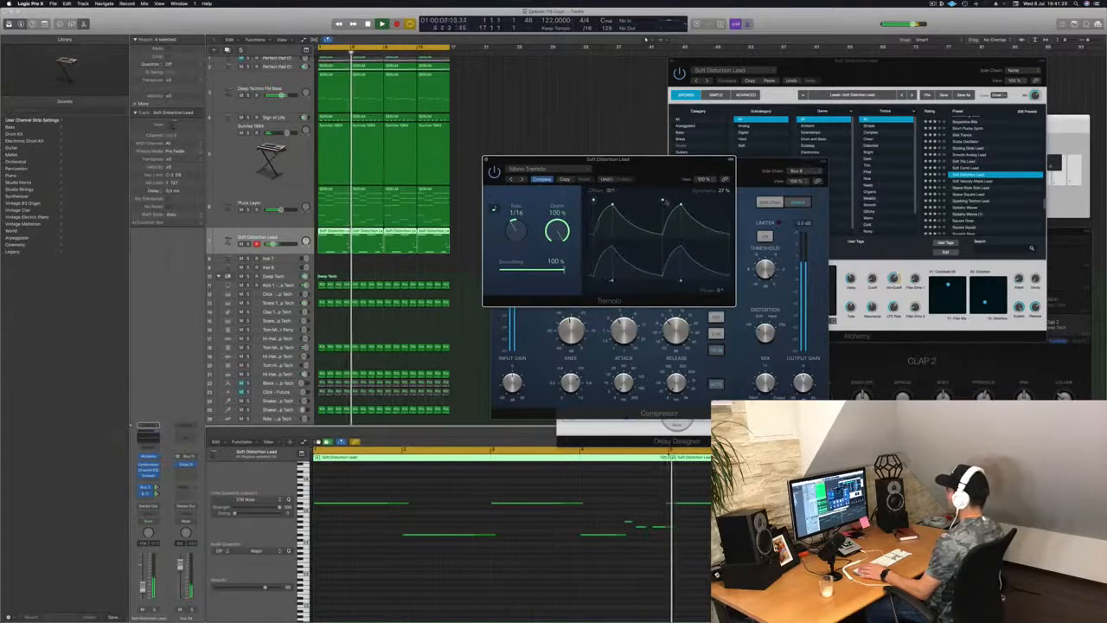
{"action": "left_click_drag", "start_coordinate": [665, 202], "coordinate": [604, 160]}
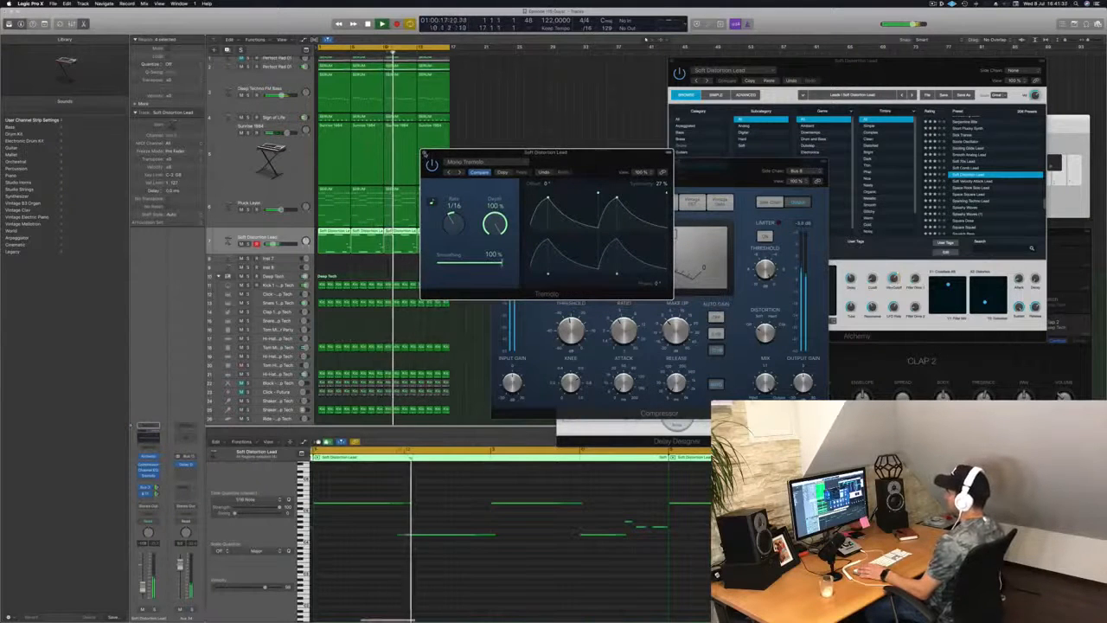
Step: Close the lead's Tremolo and Compressor windows and deselect its regions
{"action": "left_click", "coordinate": [425, 155]}
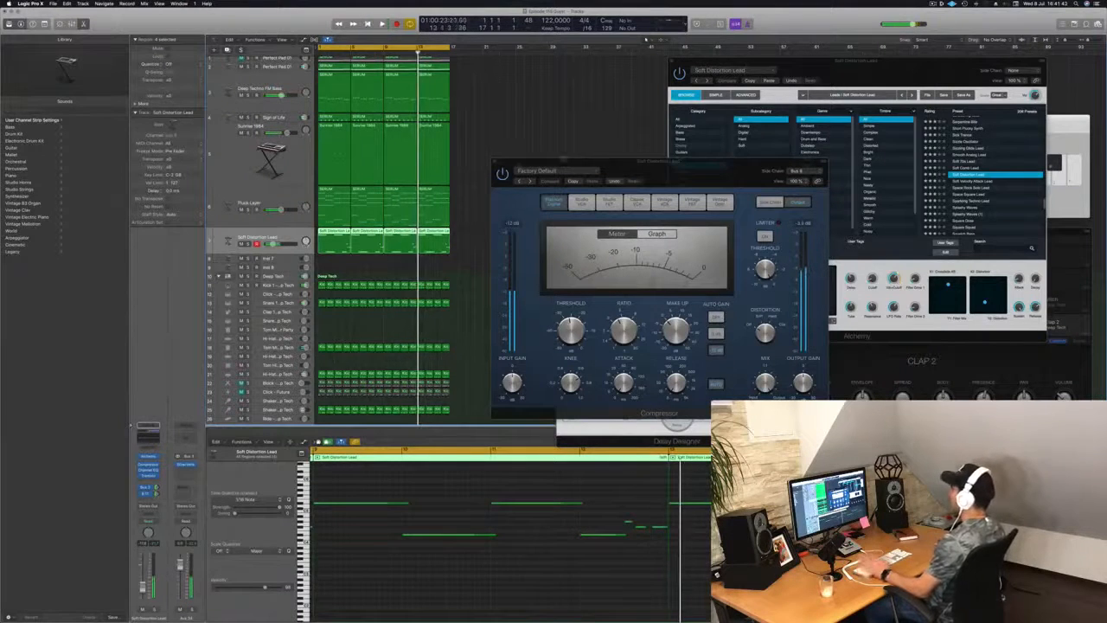
{"action": "left_click", "coordinate": [495, 161]}
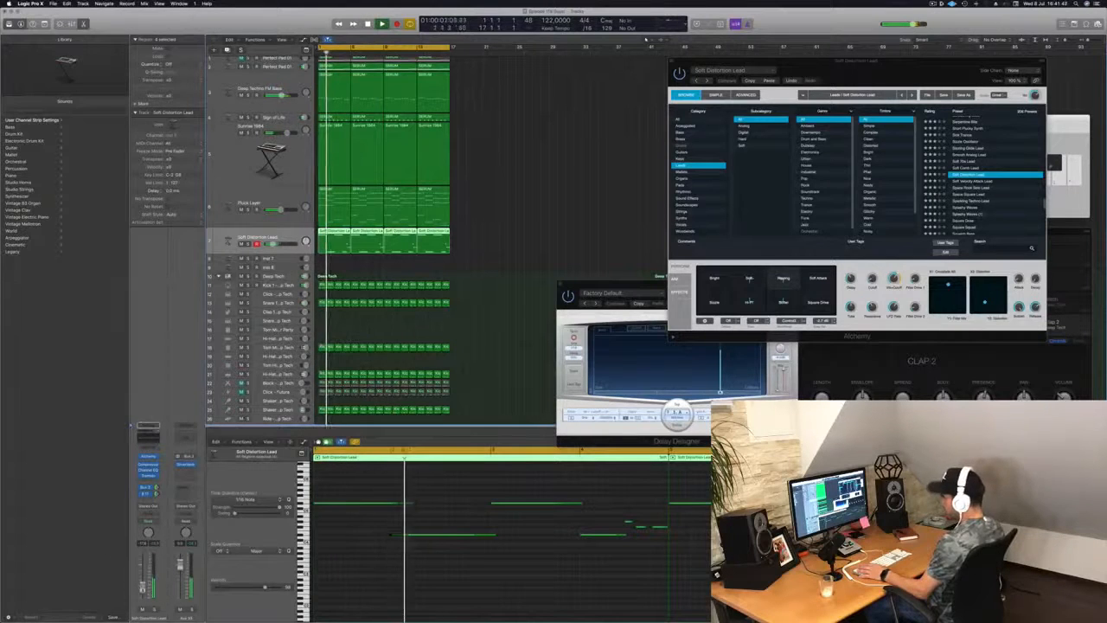
{"action": "left_click", "coordinate": [554, 227]}
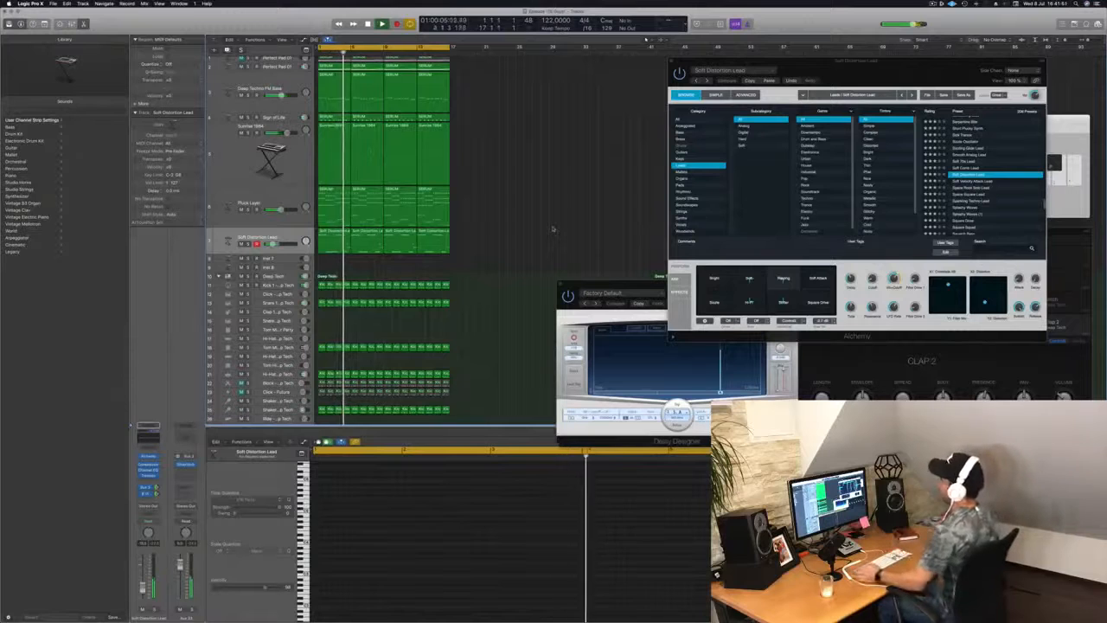
Step: Select the Sunrise 1984 track and briefly mute the Pluck Layer to compare the mix without it
{"action": "scroll", "coordinate": [502, 221], "scroll_direction": "down", "scroll_amount": 2}
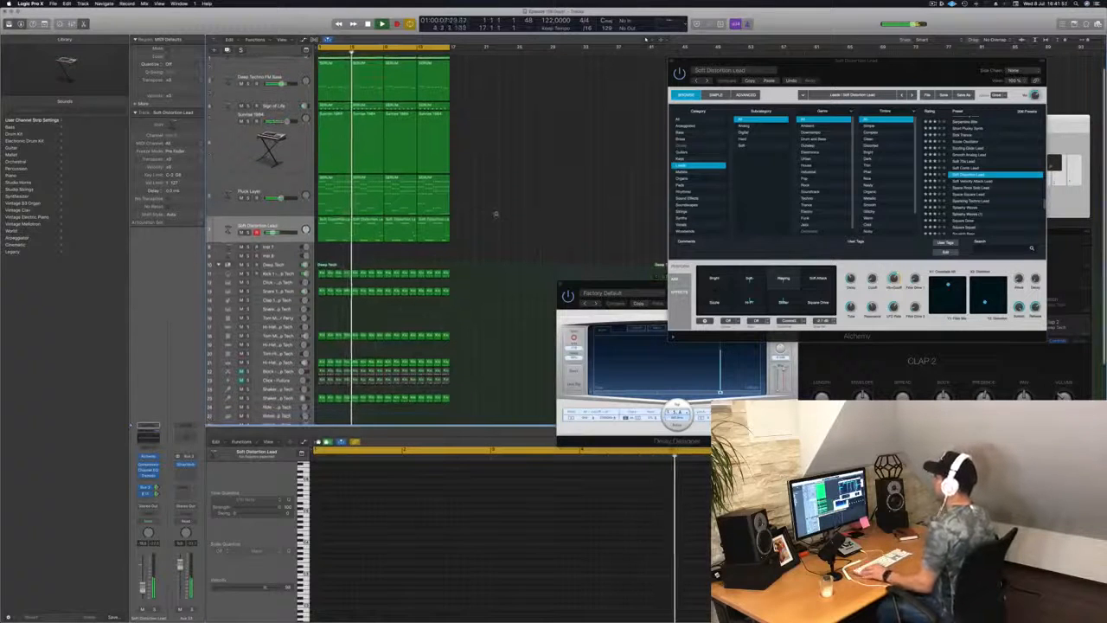
{"action": "scroll", "coordinate": [496, 213], "scroll_direction": "down", "scroll_amount": 3}
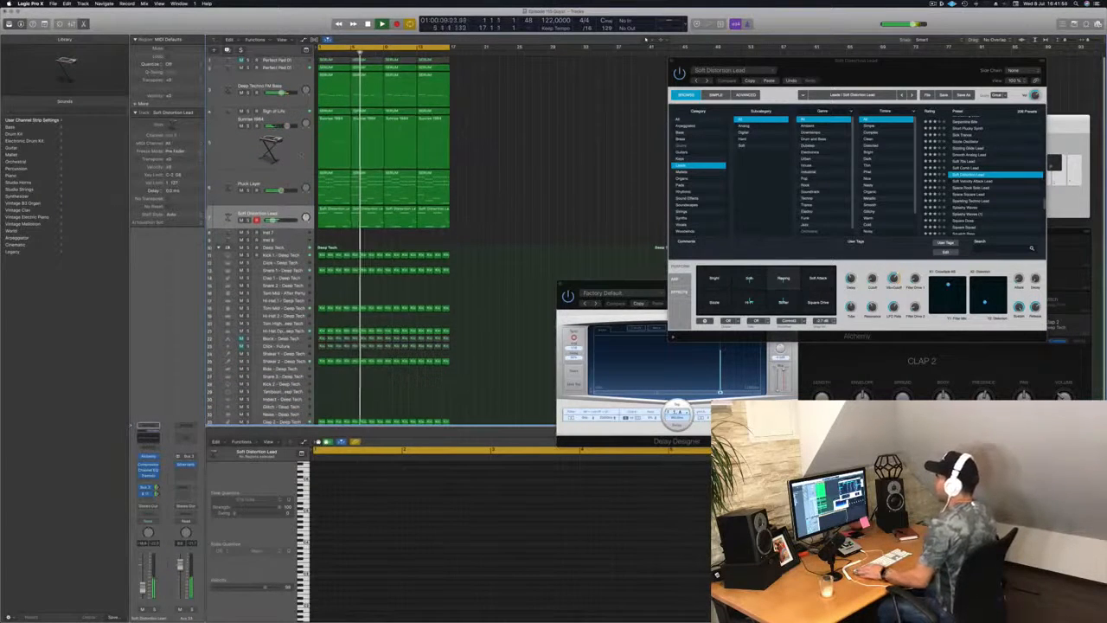
{"action": "left_click", "coordinate": [298, 149]}
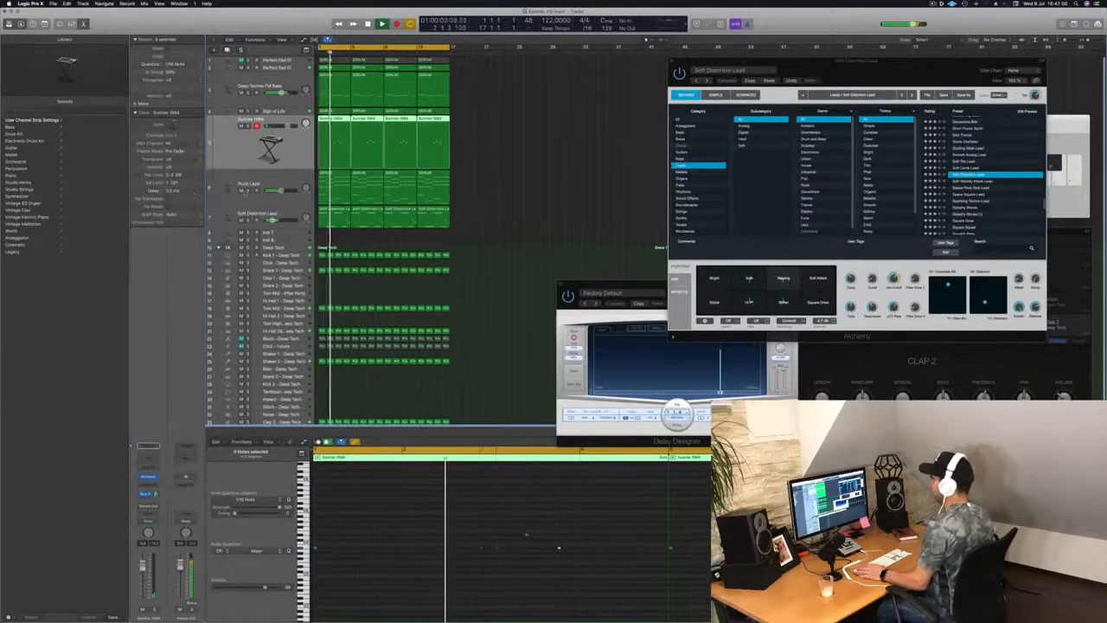
{"action": "left_click", "coordinate": [243, 191]}
{"action": "left_click", "coordinate": [242, 191]}
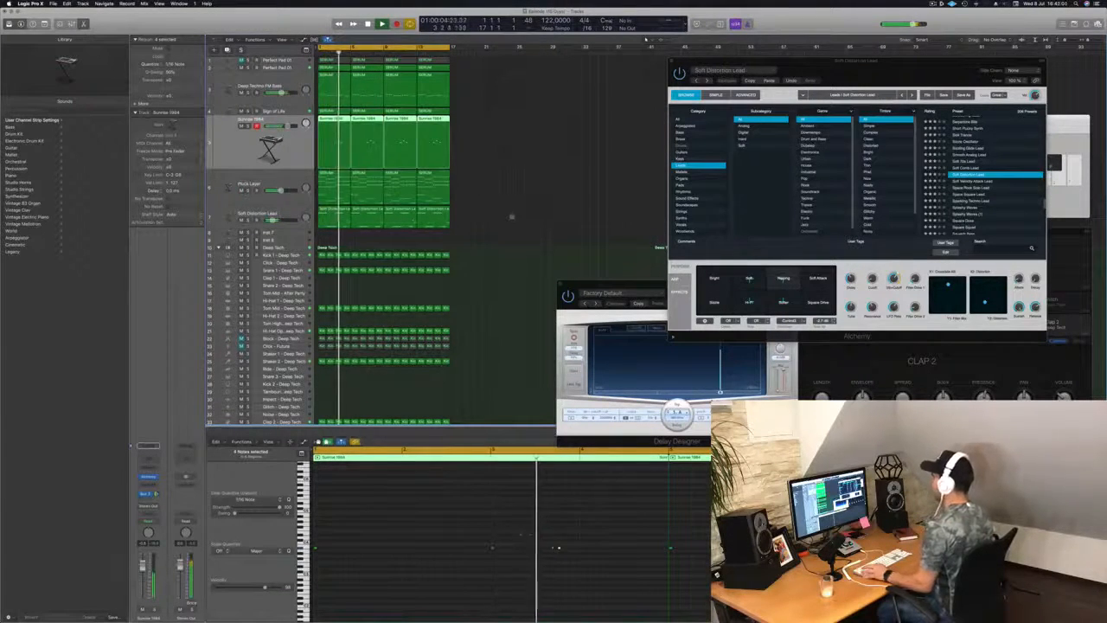
Step: Close the Alchemy window of the Soft Distortion Lead to clear the arrangement
{"action": "scroll", "coordinate": [419, 255], "scroll_direction": "down", "scroll_amount": 1}
{"action": "scroll", "coordinate": [463, 254], "scroll_direction": "down", "scroll_amount": 1}
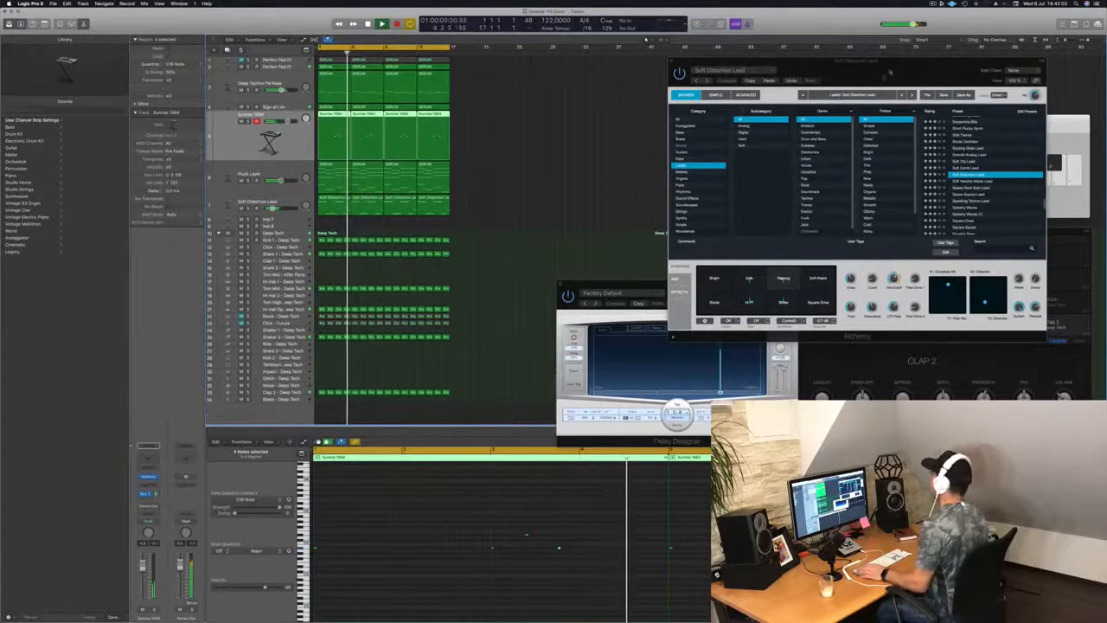
{"action": "left_click_drag", "start_coordinate": [890, 74], "coordinate": [842, 75]}
{"action": "key", "text": "super+w"}
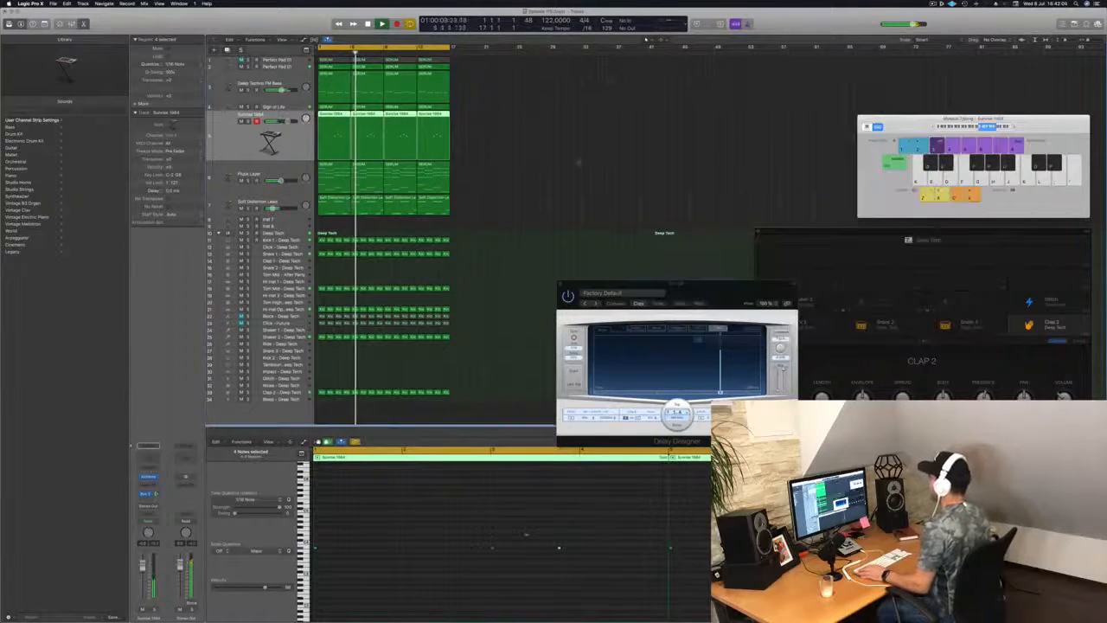
Step: Solo the Kick 1, Snare 1, Tom Mid and Hi-Hat Open tracks of the Deep Tech kit one after another during playback
{"action": "scroll", "coordinate": [612, 156], "scroll_direction": "up", "scroll_amount": 8}
{"action": "scroll", "coordinate": [640, 157], "scroll_direction": "down", "scroll_amount": 3}
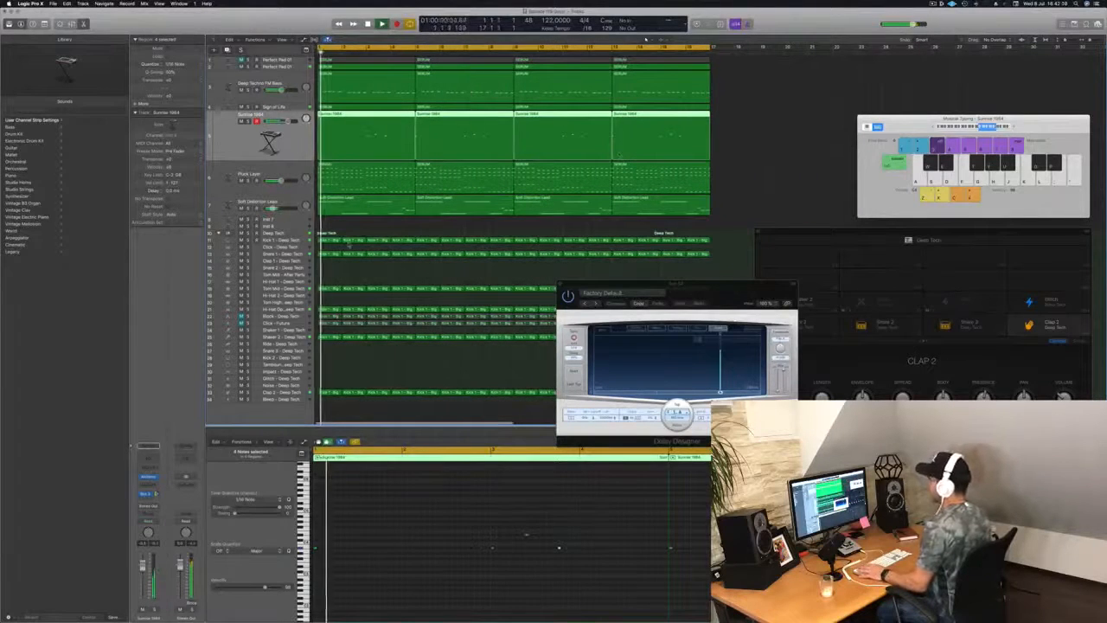
{"action": "key", "text": "ctrl+m"}
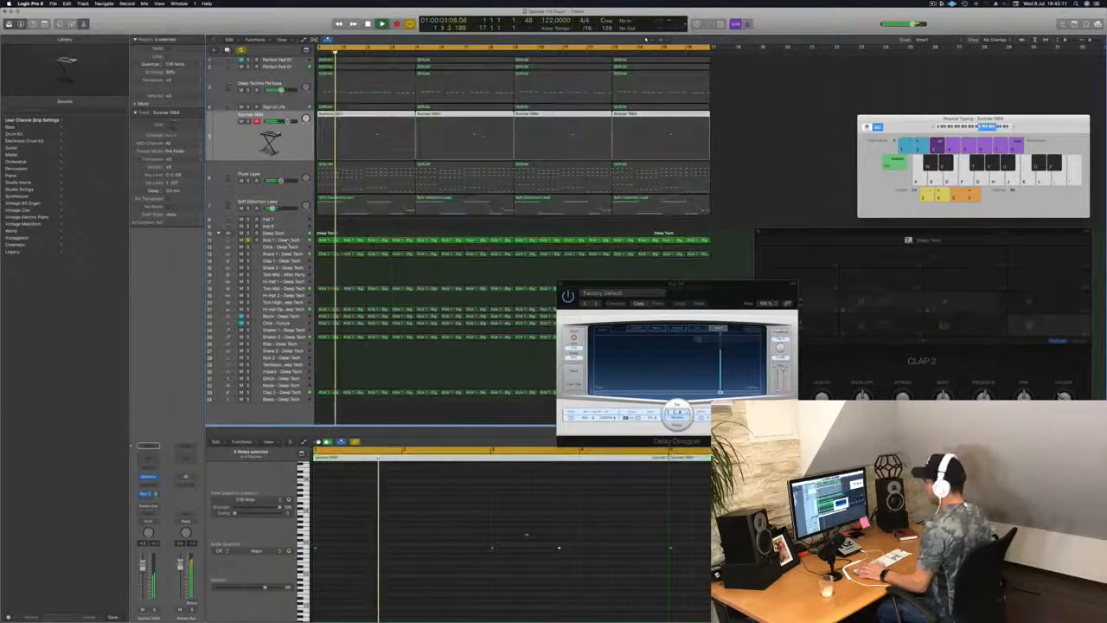
{"action": "left_click", "coordinate": [289, 240]}
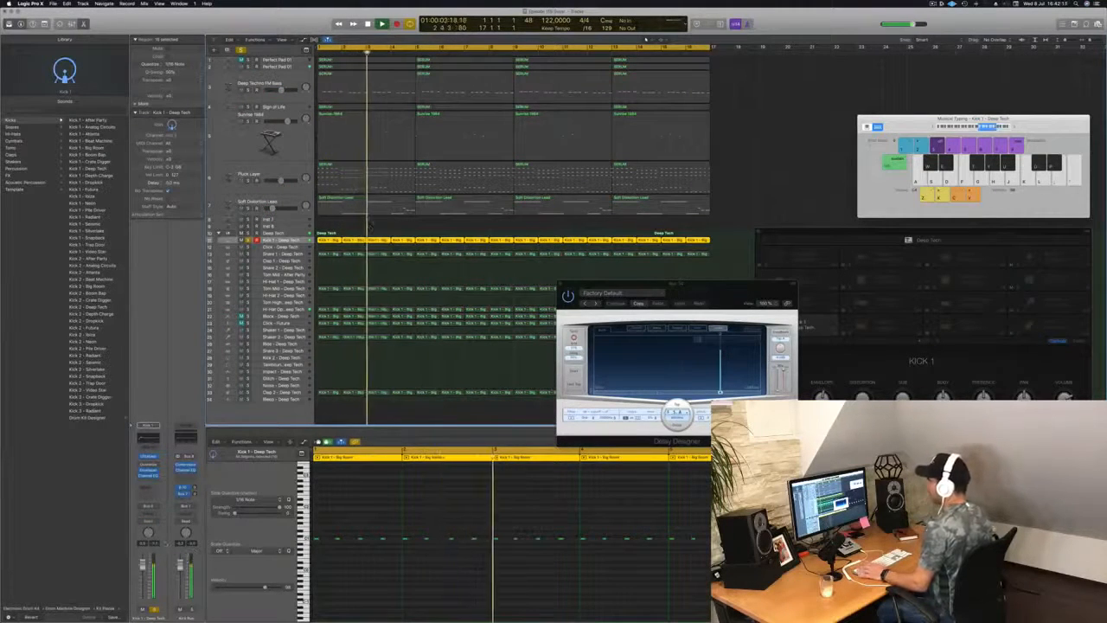
{"action": "key", "text": "Down"}
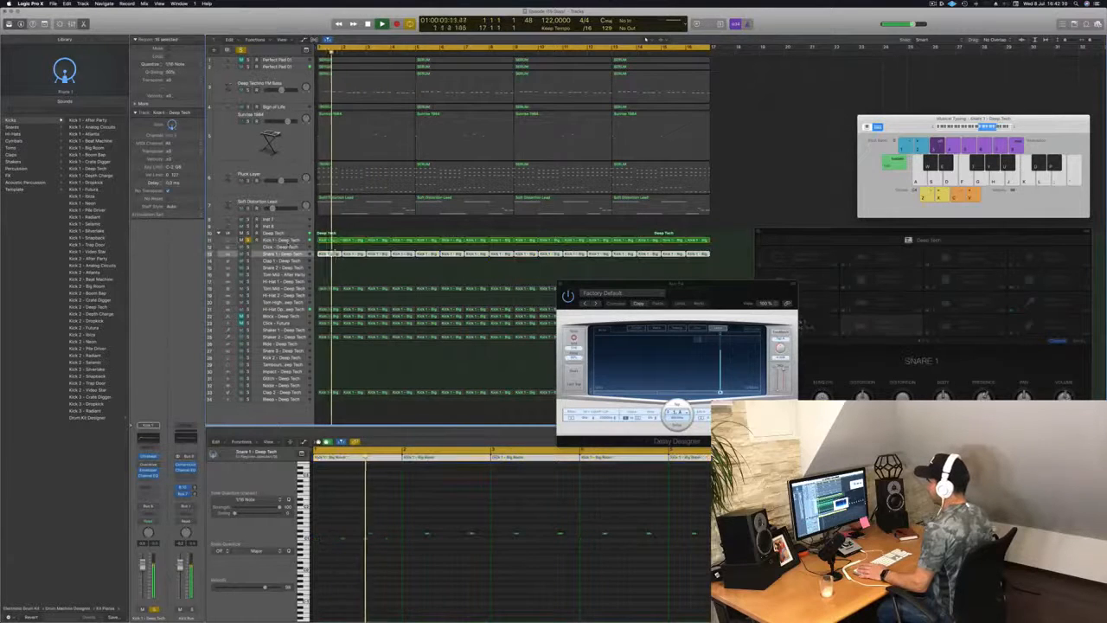
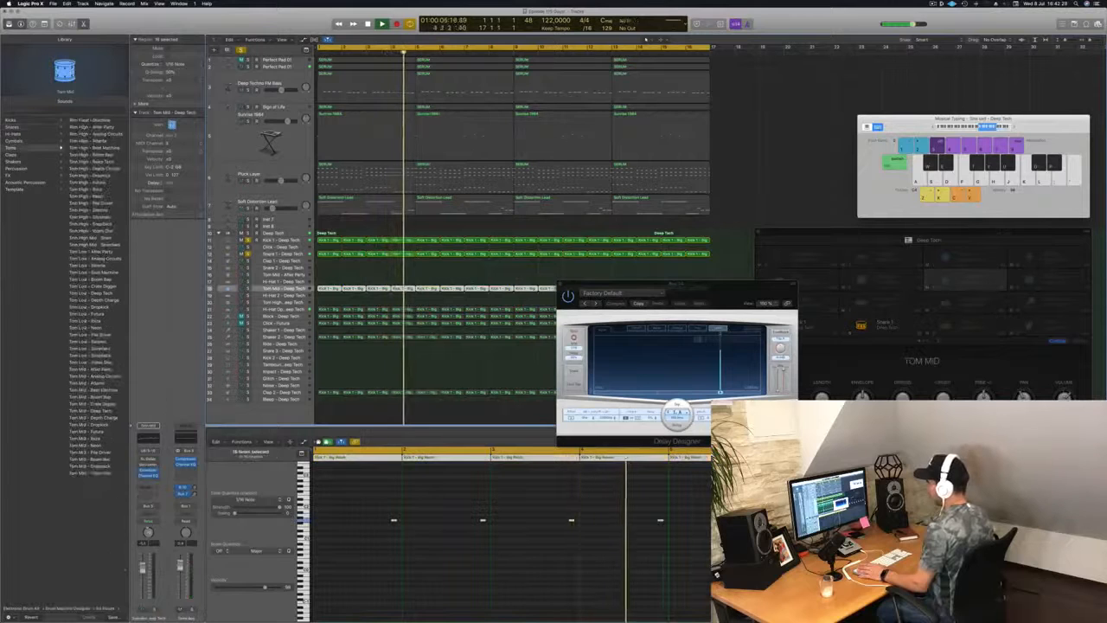
{"action": "left_click", "coordinate": [249, 289]}
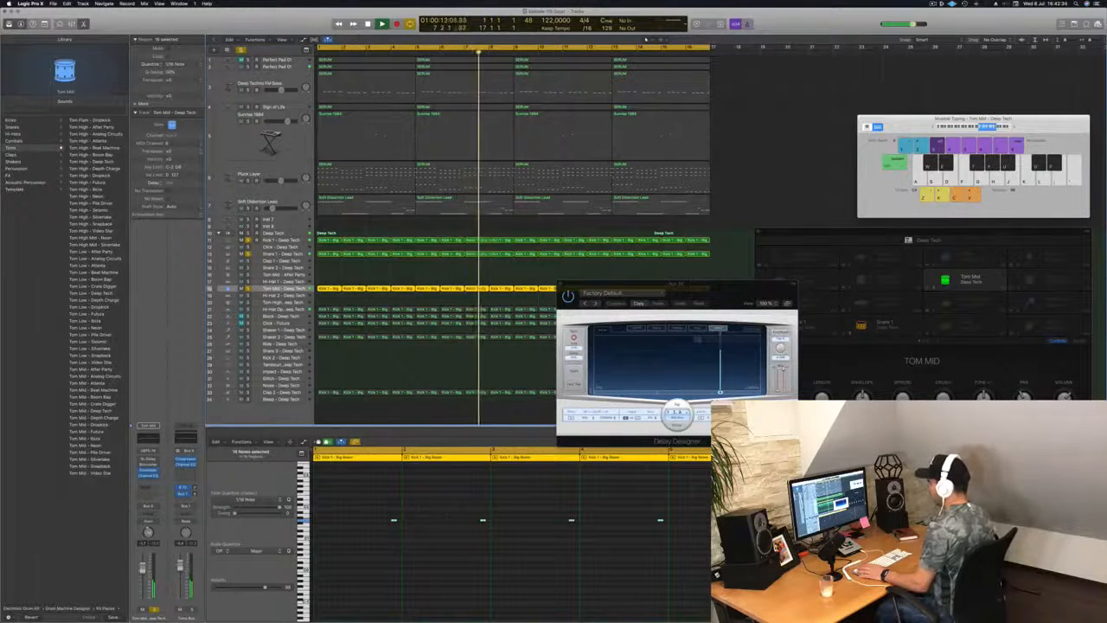
{"action": "left_click", "coordinate": [273, 308]}
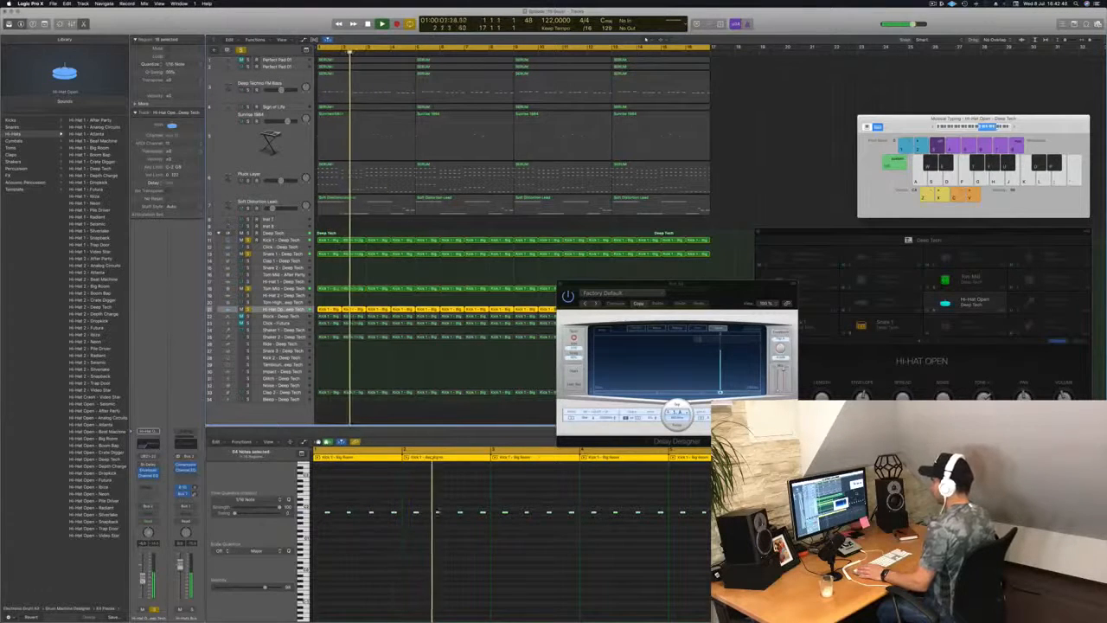
Step: Move the Delay Designer window off the tracks, add Shaker 2 and Clap 2 to the soloed drums, and restart playback
{"action": "left_click_drag", "start_coordinate": [668, 292], "coordinate": [930, 268]}
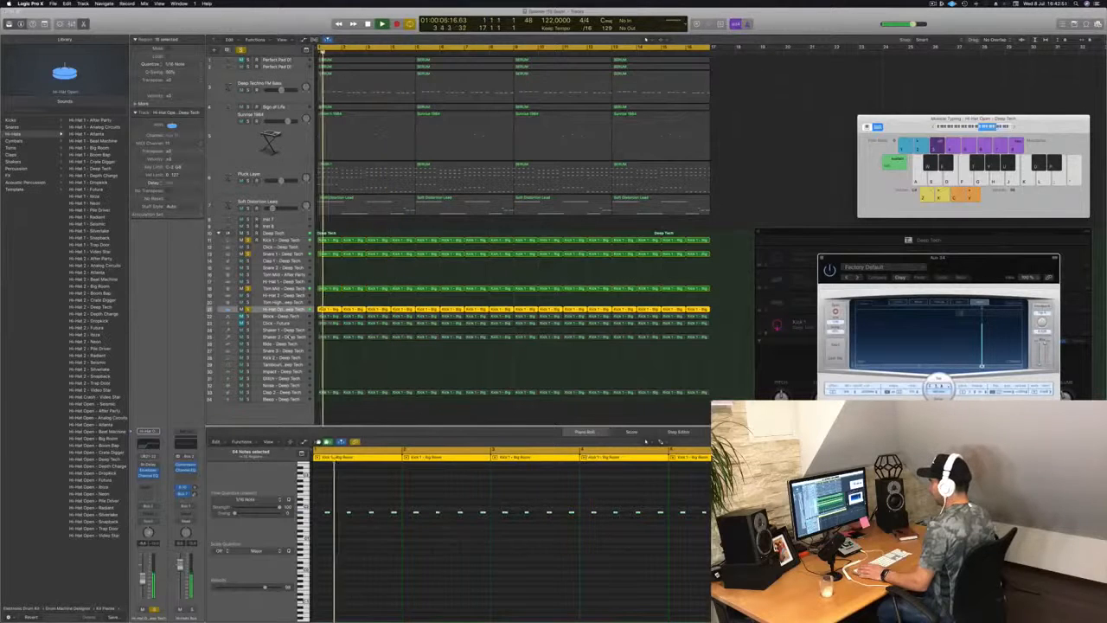
{"action": "key", "text": "Down"}
{"action": "key", "text": "Down"}
{"action": "key", "text": "Down"}
{"action": "key", "text": "Down"}
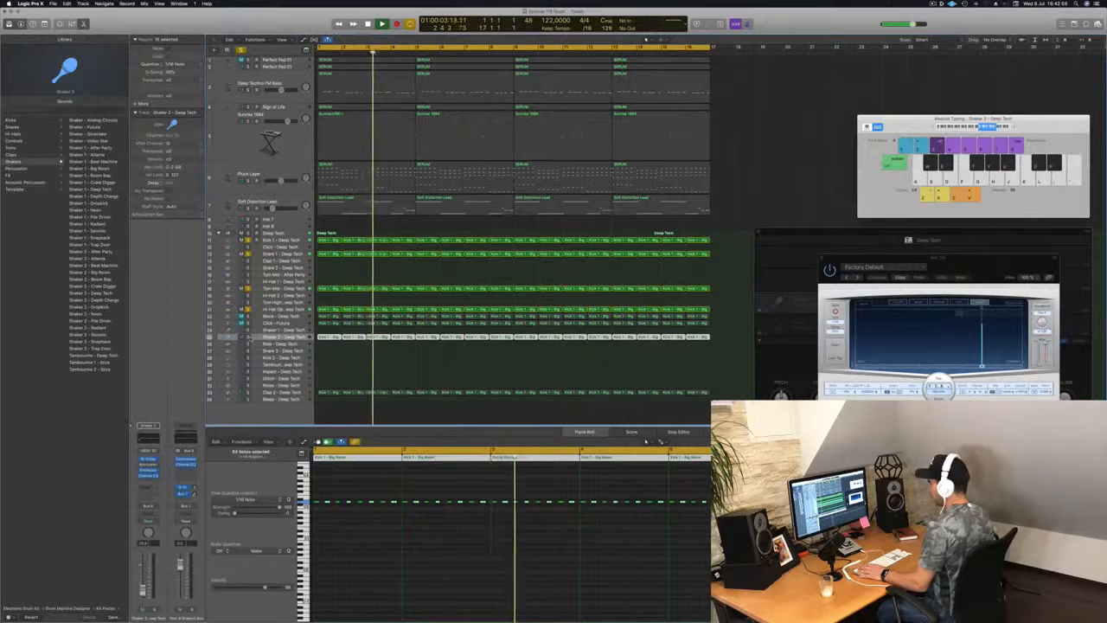
{"action": "left_click", "coordinate": [249, 337]}
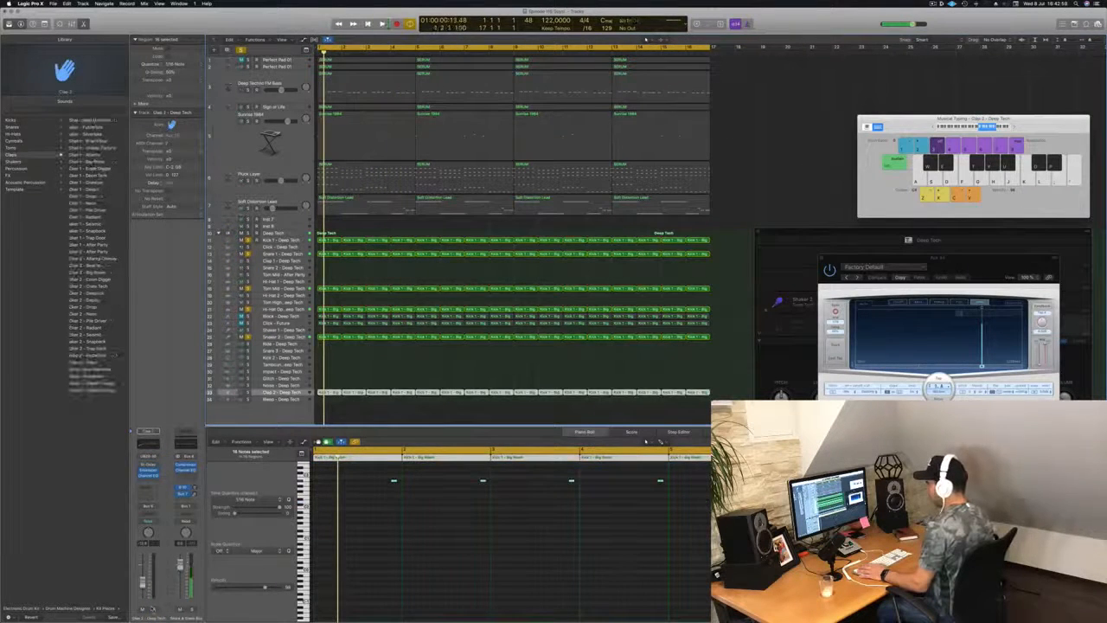
{"action": "key", "text": "space"}
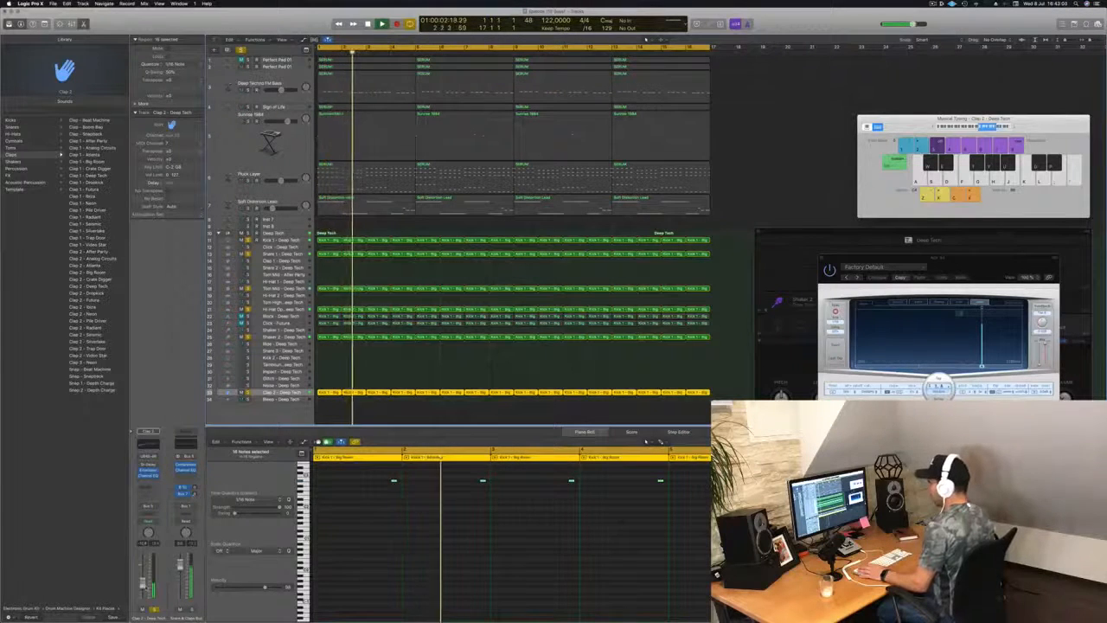
Step: Solo the Deep Techno FM Bass track together with the soloed drums and replay from the beginning
{"action": "left_click", "coordinate": [260, 85]}
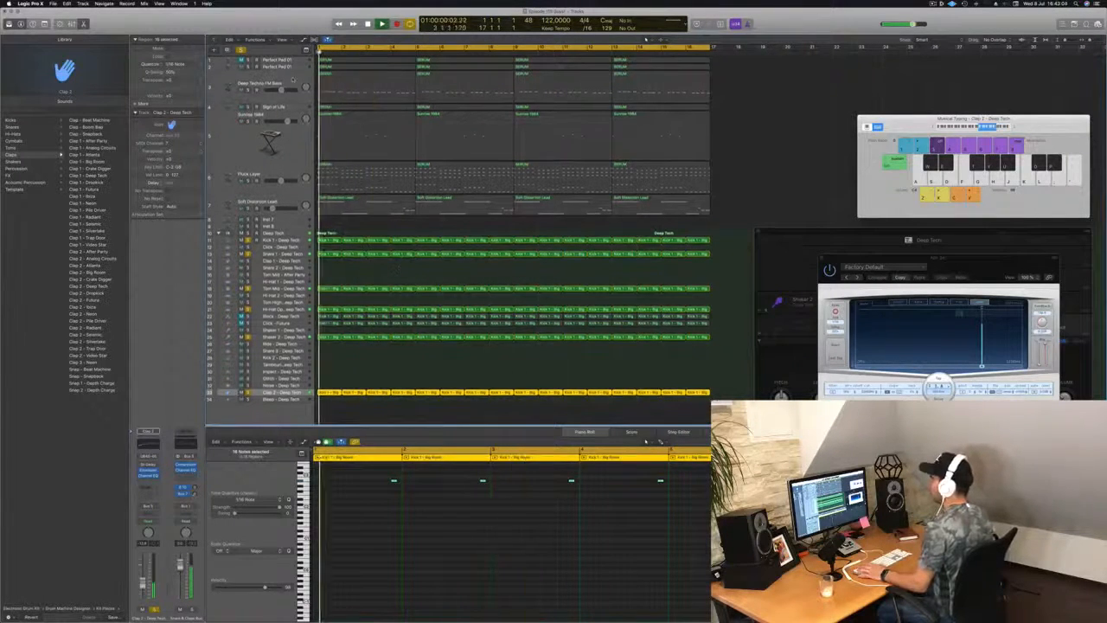
{"action": "key", "text": "Return"}
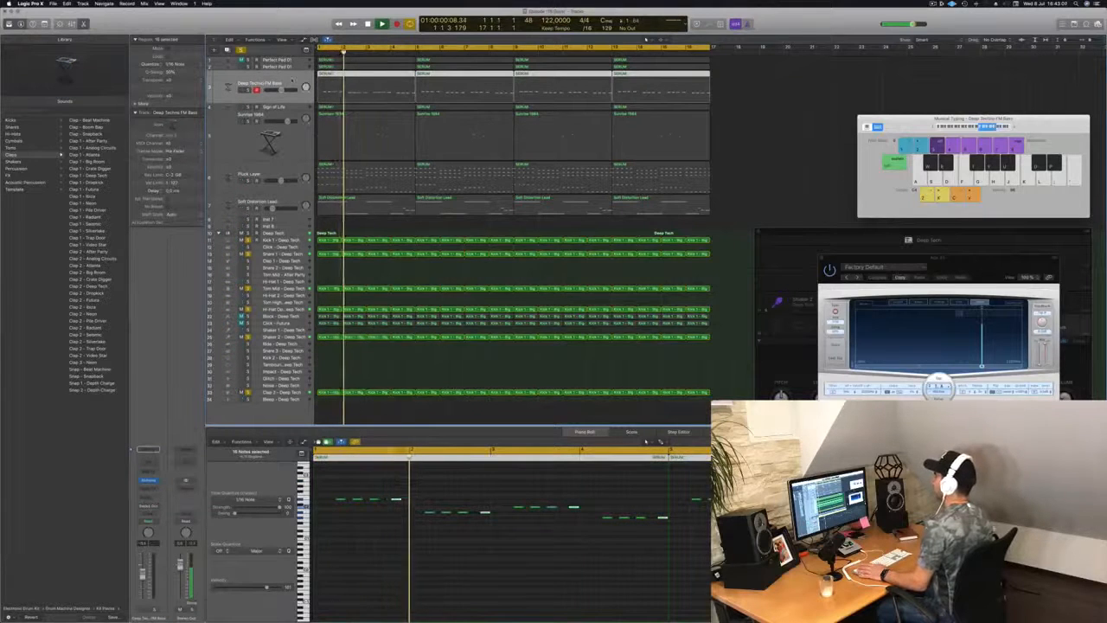
{"action": "key", "text": "Return"}
{"action": "left_click", "coordinate": [247, 90]}
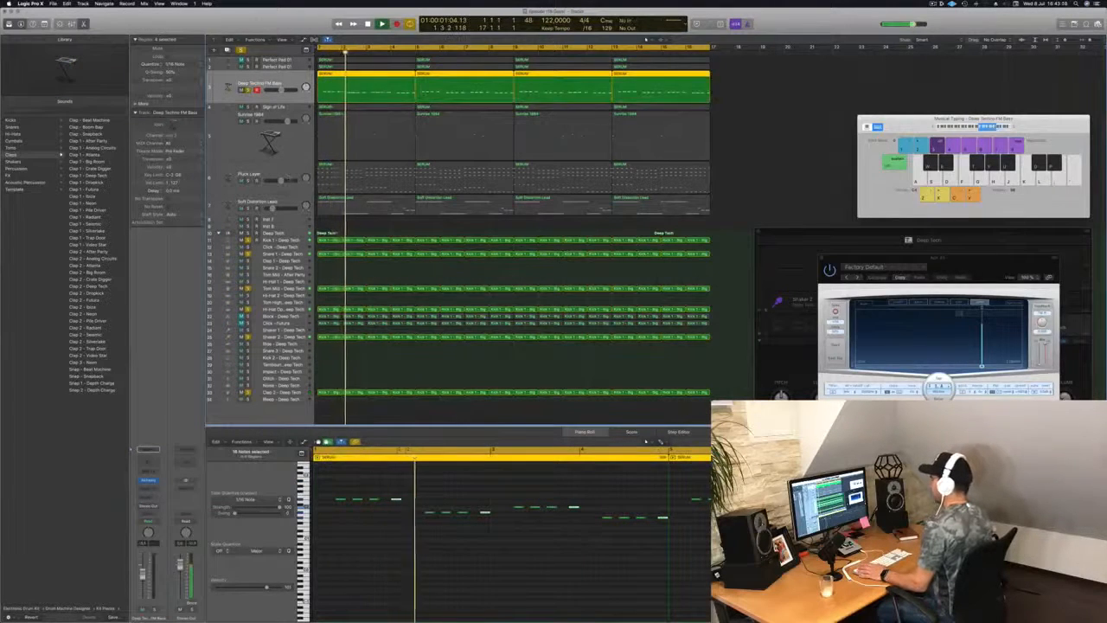
{"action": "left_click", "coordinate": [247, 107]}
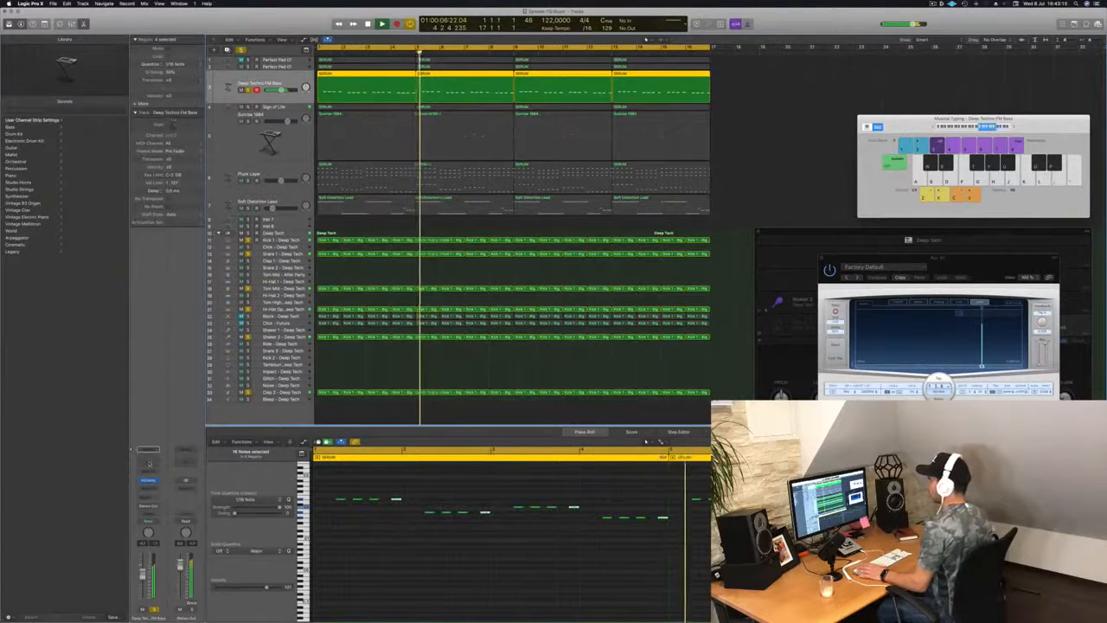
Step: Insert a Channel EQ on the Deep Techno FM Bass, enable its low-cut band and close the EQ window
{"action": "left_click", "coordinate": [140, 450]}
{"action": "left_click_drag", "start_coordinate": [206, 29], "coordinate": [411, 48]}
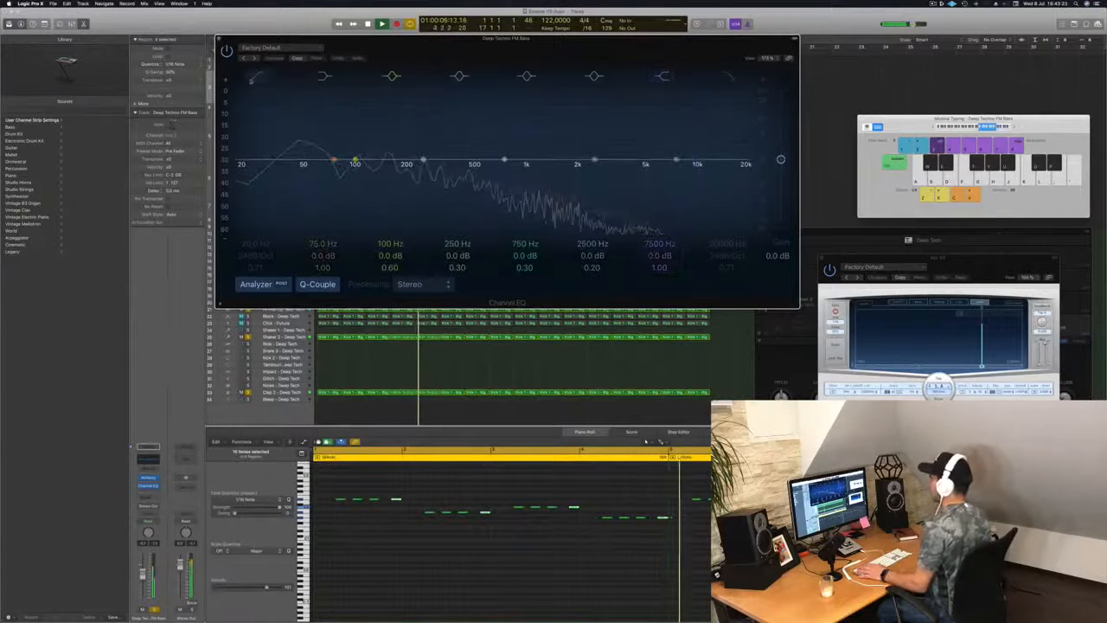
{"action": "left_click", "coordinate": [235, 173]}
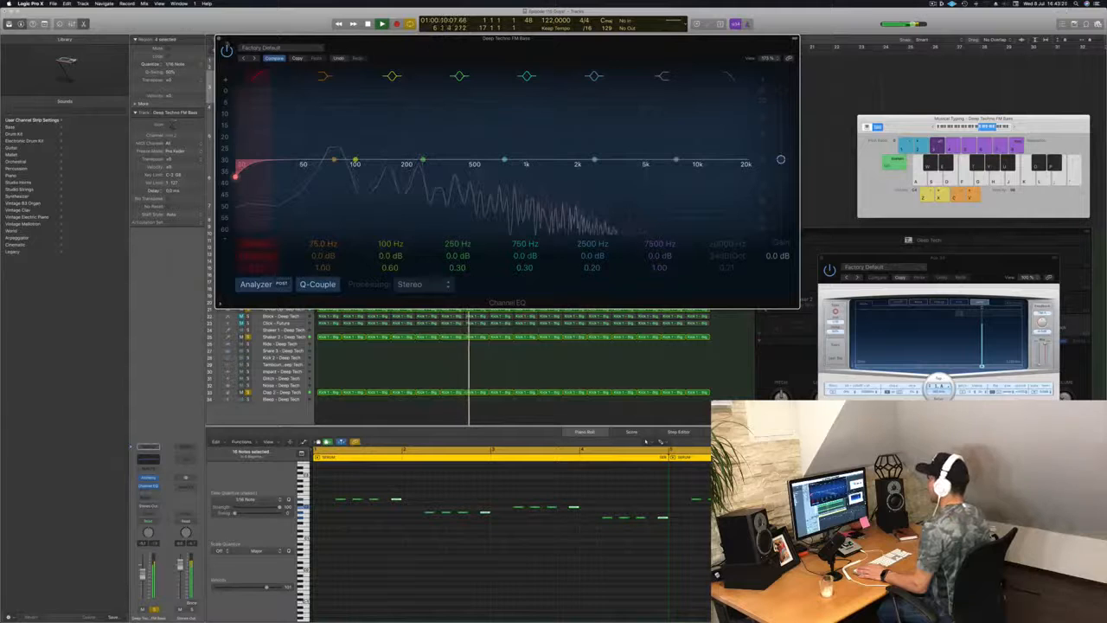
{"action": "left_click", "coordinate": [219, 40]}
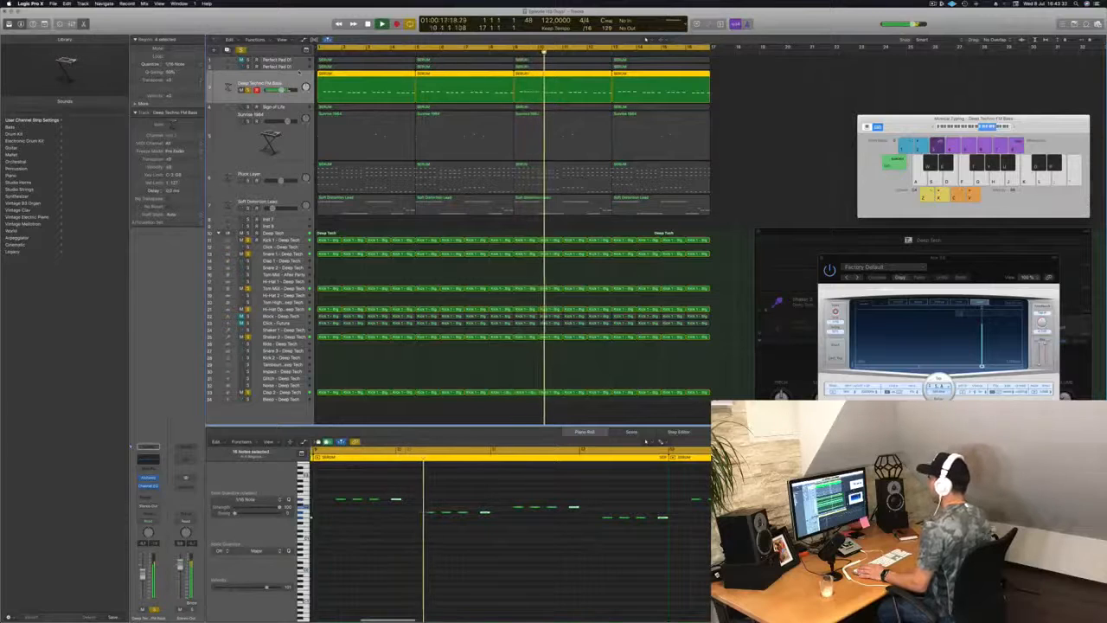
Step: Restart playback from the beginning and add the Sign of Life track to the soloed layers
{"action": "key", "text": "space"}
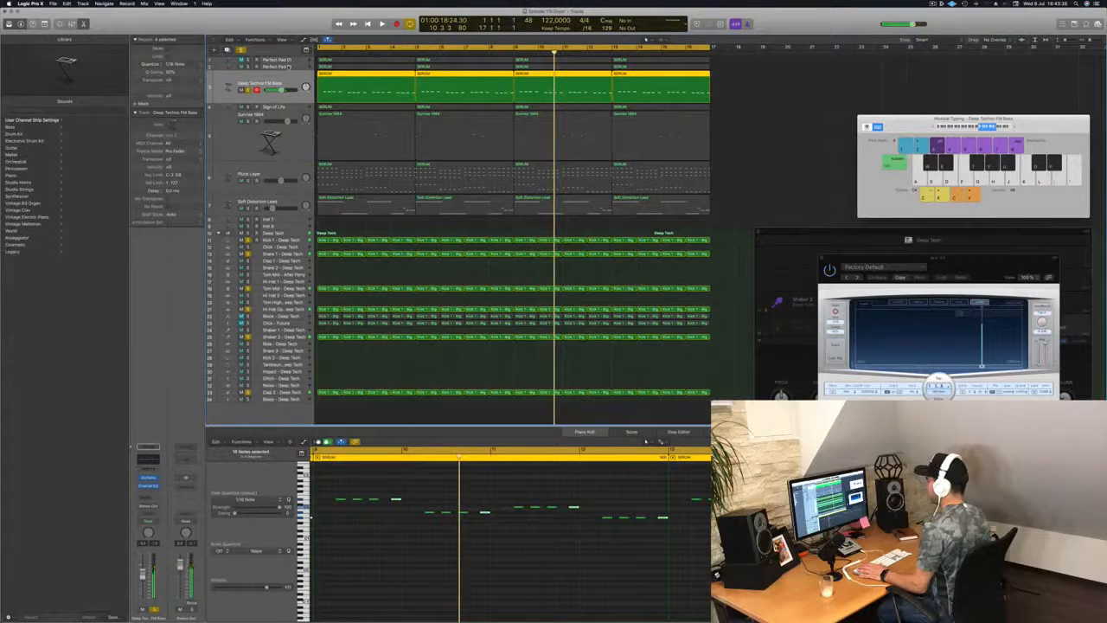
{"action": "key", "text": "Return"}
{"action": "key", "text": "space"}
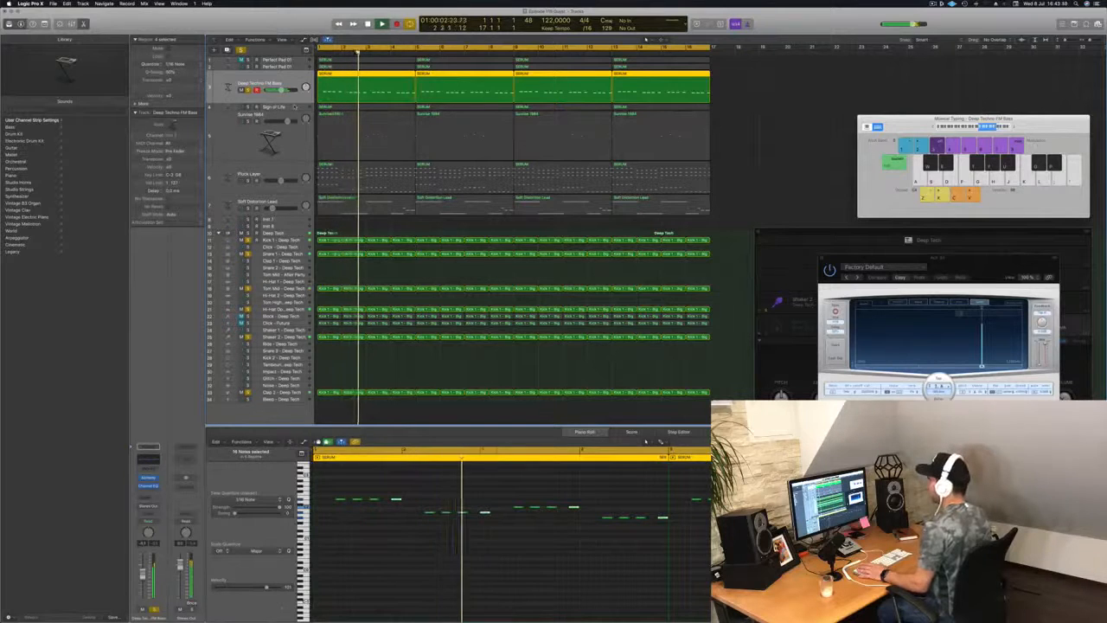
{"action": "key", "text": "Down"}
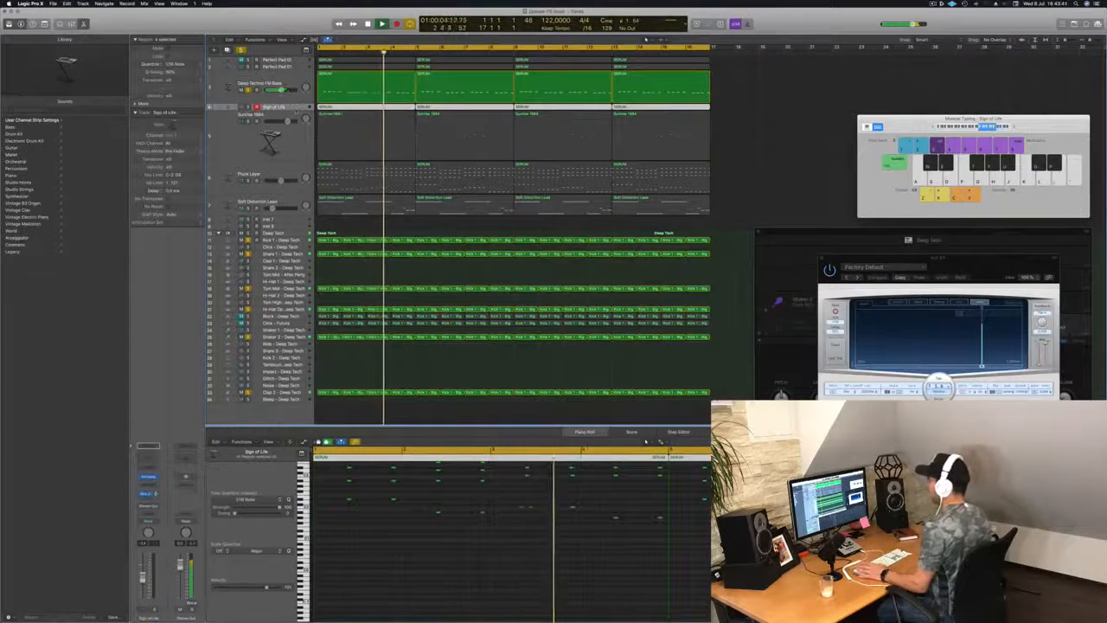
{"action": "key", "text": "Return"}
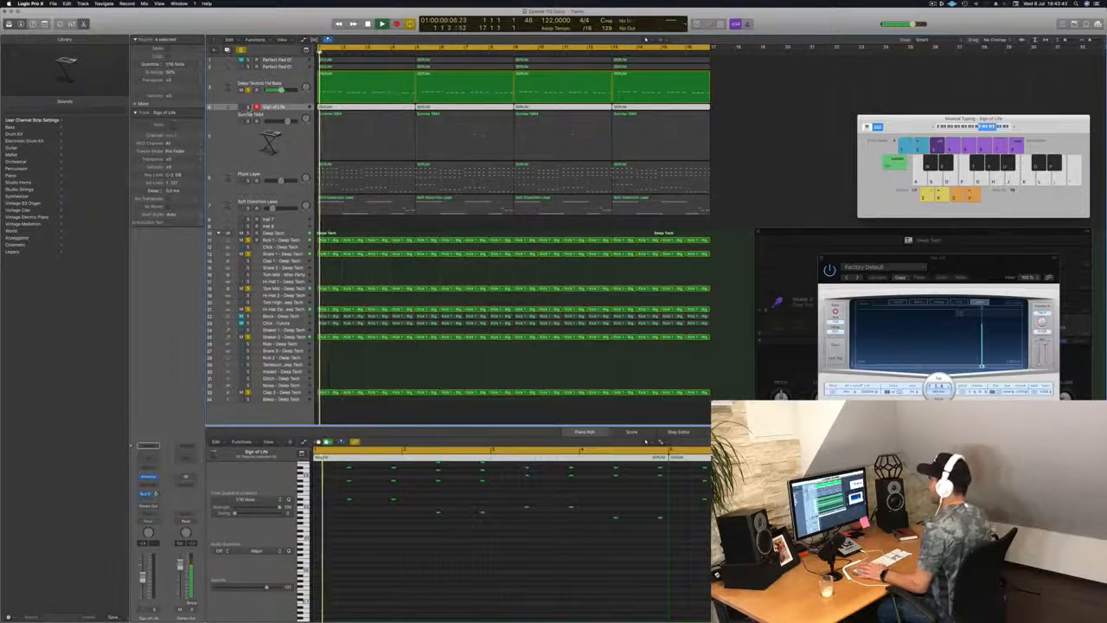
{"action": "key", "text": "Down"}
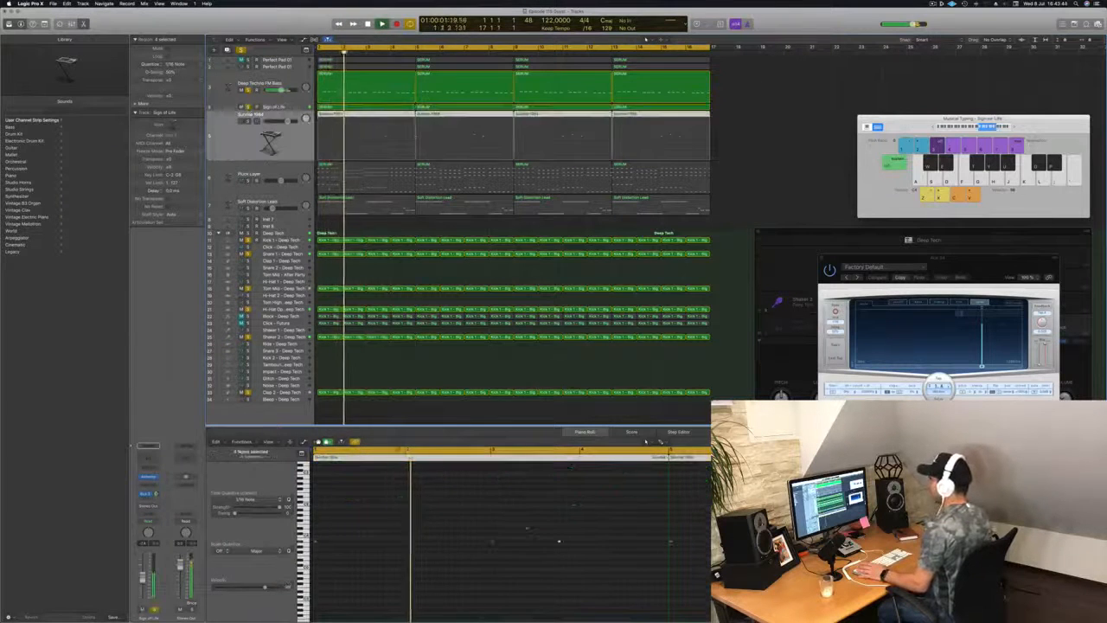
Step: Add a Channel EQ with a 20 Hz low cut to the Sunrise 1984 track, and close the EQ and Delay Designer windows
{"action": "key", "text": "ctrl+e"}
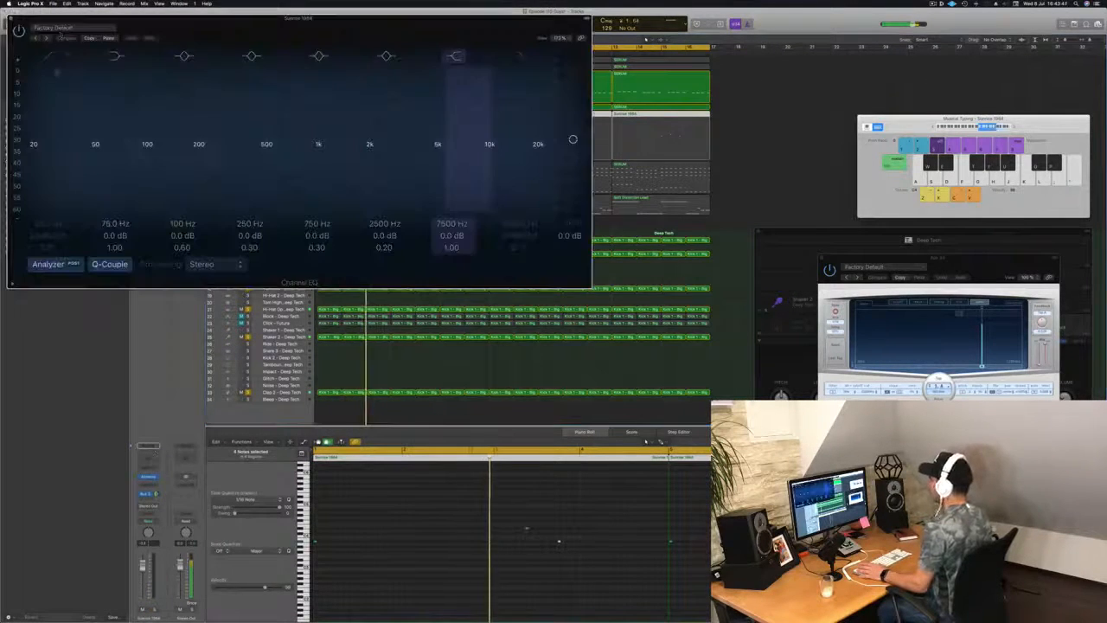
{"action": "left_click", "coordinate": [47, 57]}
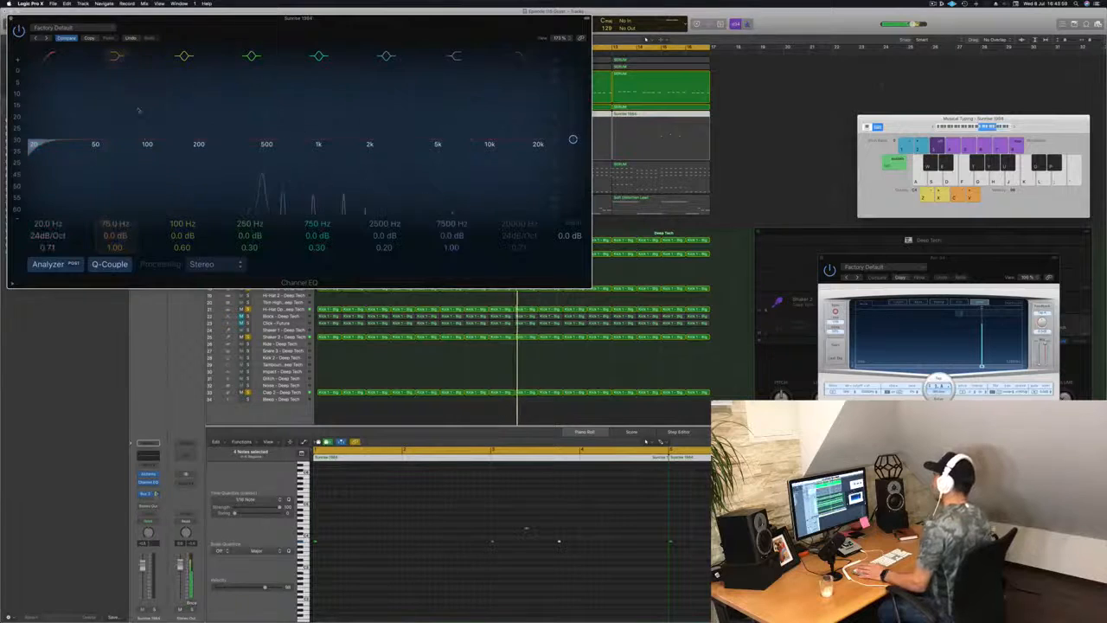
{"action": "left_click", "coordinate": [10, 18]}
{"action": "left_click", "coordinate": [823, 256]}
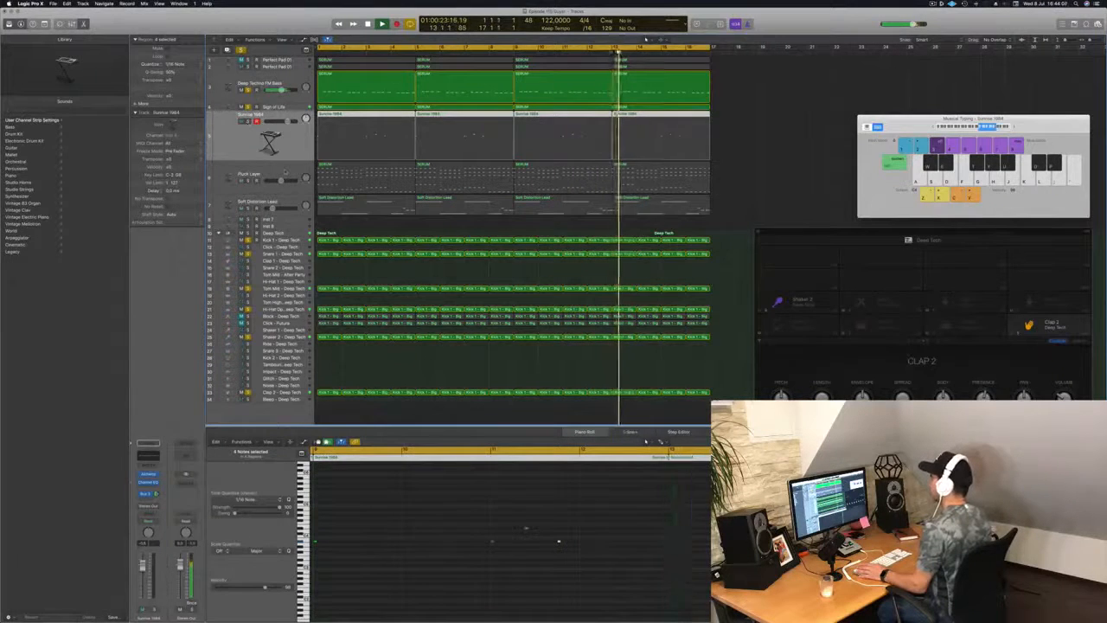
Step: Add the Pluck Layer and Sunrise 1984 tracks to the soloed layers during playback
{"action": "key", "text": "Down"}
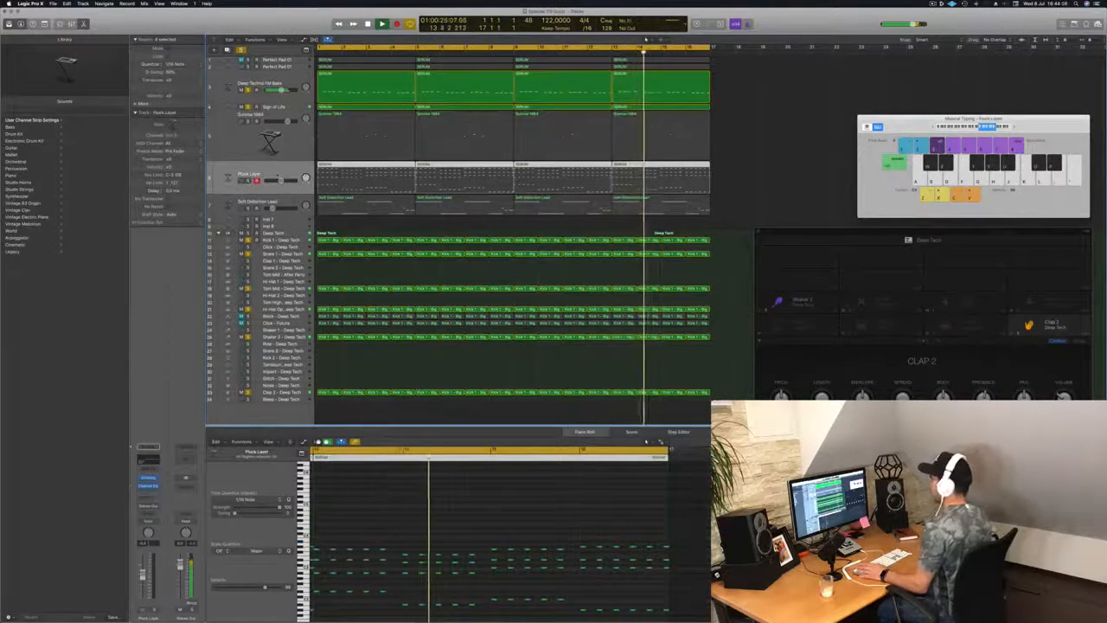
{"action": "left_click", "coordinate": [249, 181]}
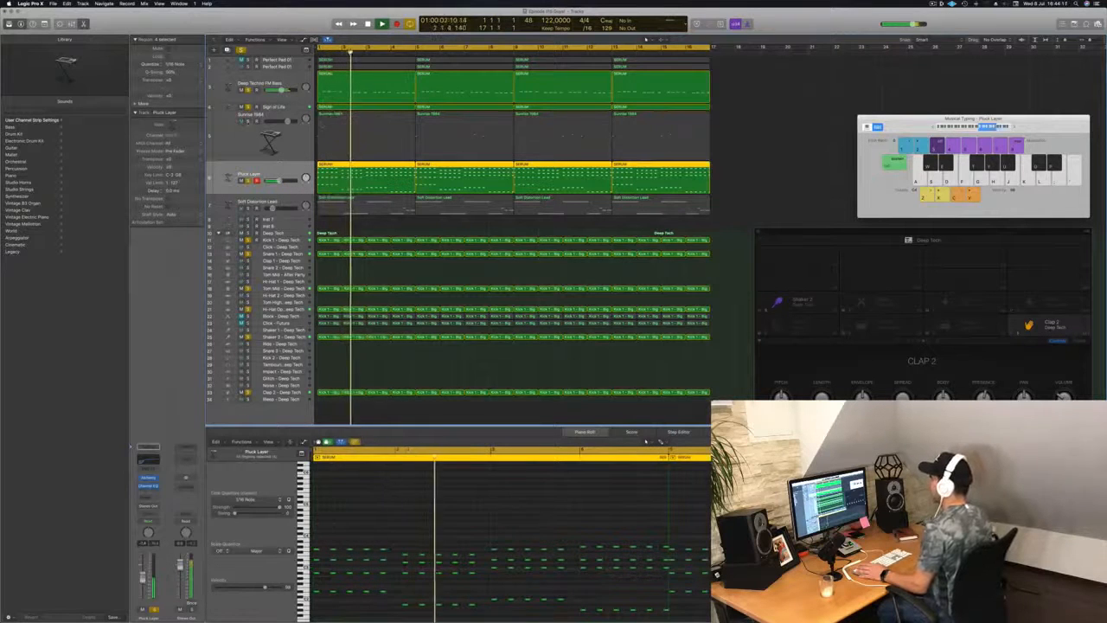
{"action": "left_click", "coordinate": [248, 121]}
{"action": "left_click", "coordinate": [238, 145]}
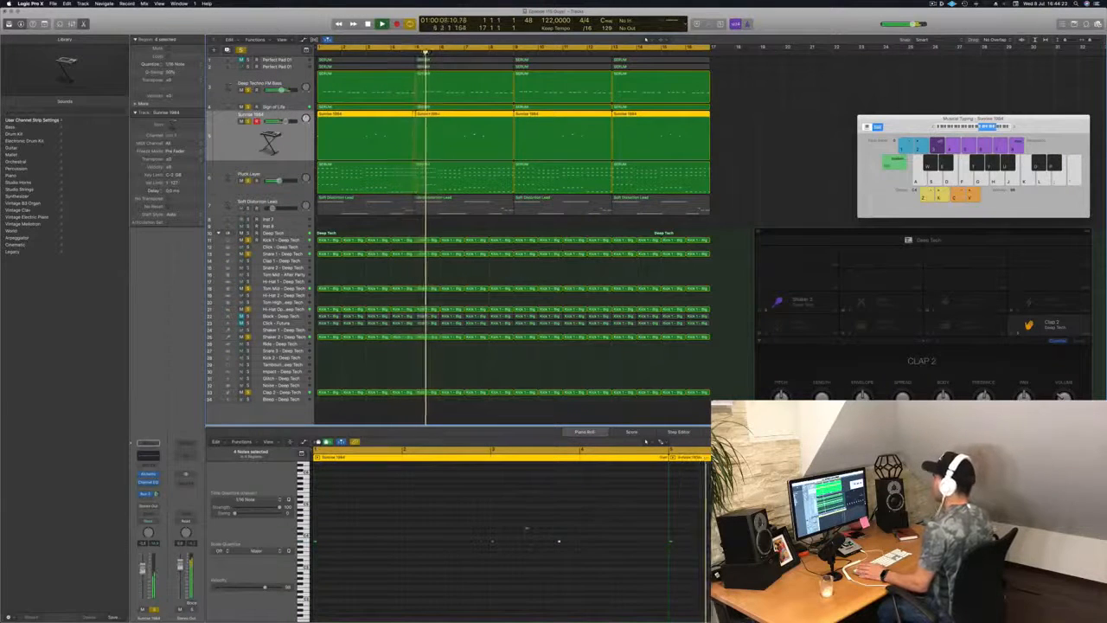
Step: Solo the second Perfect Pad 01 track as well, and clear all solos to hear the full mix
{"action": "left_click", "coordinate": [277, 66]}
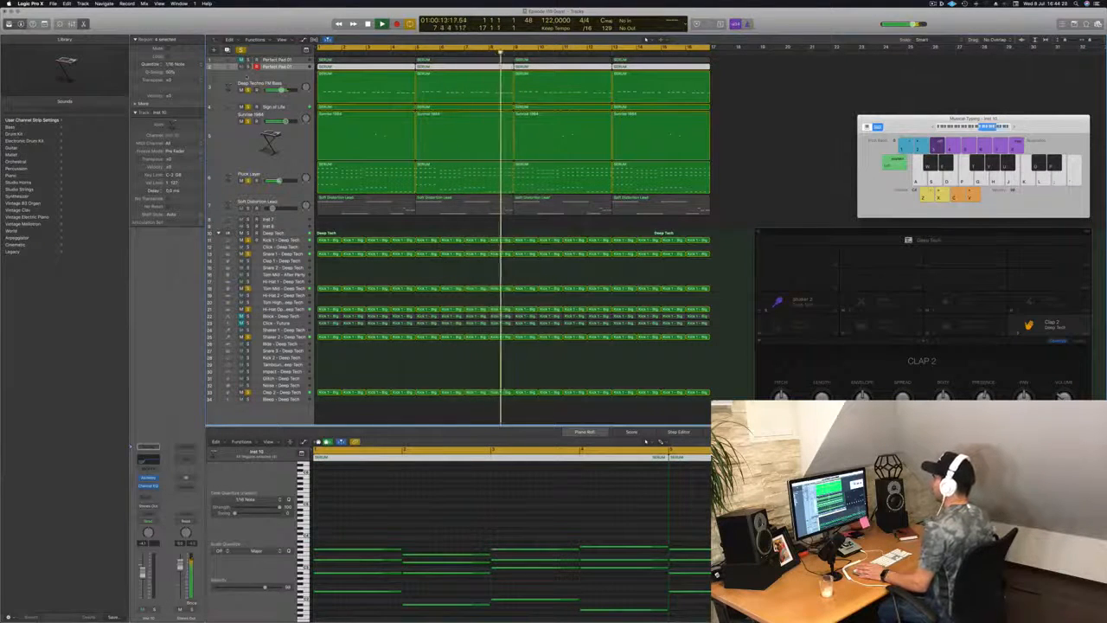
{"action": "key", "text": "Down"}
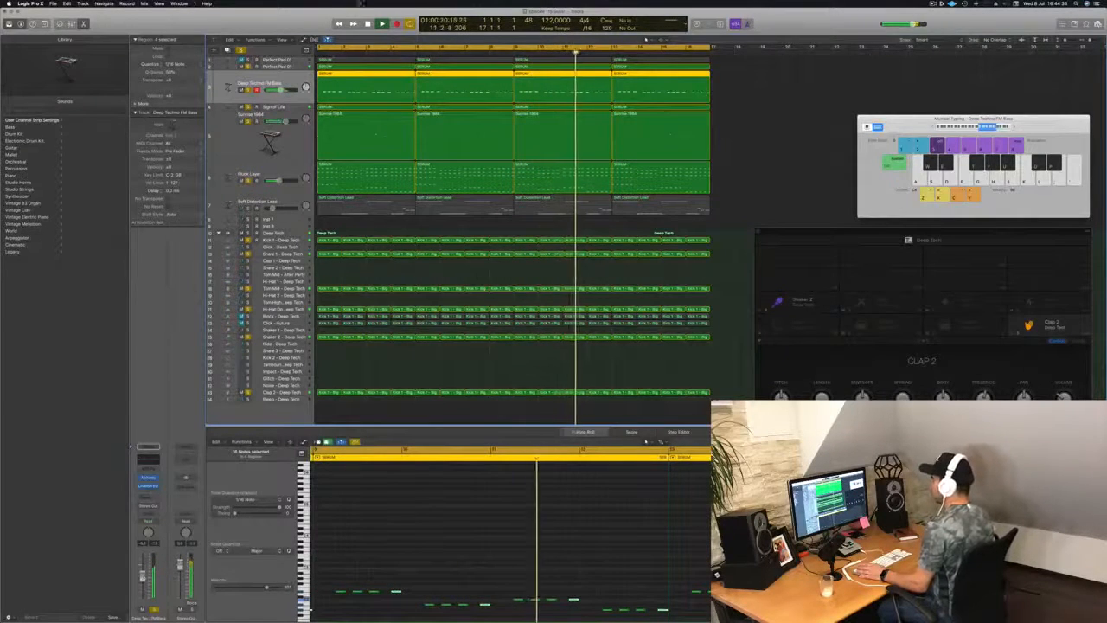
{"action": "left_click", "coordinate": [241, 50]}
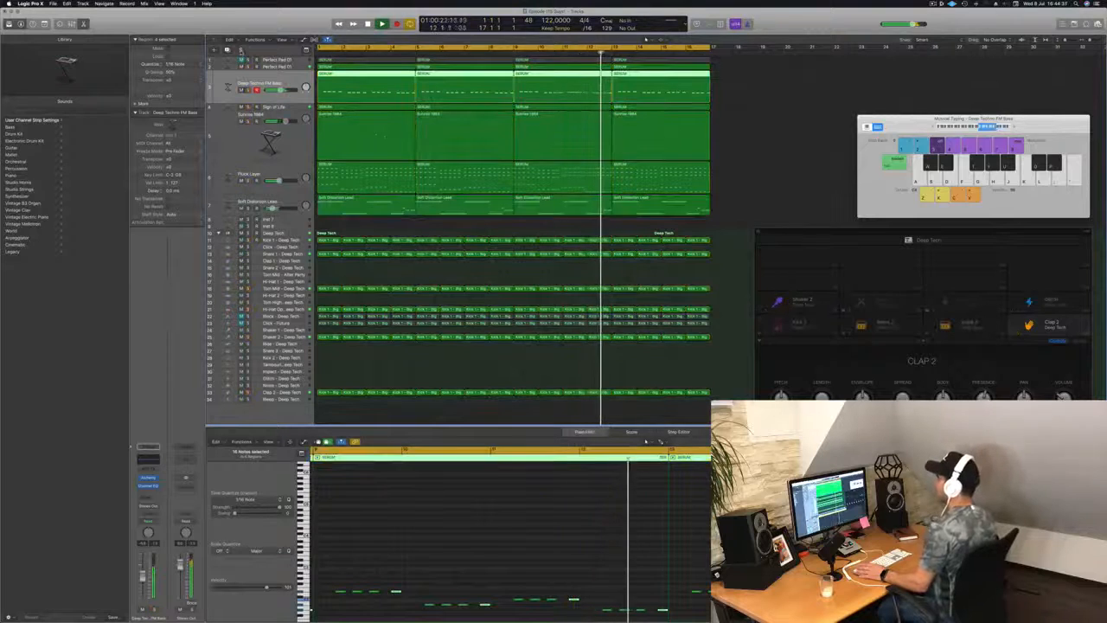
Step: Open the Soft Distortion Lead's Channel EQ and set a low cut at 425 Hz and a high cut at 2650 Hz
{"action": "left_click", "coordinate": [258, 202]}
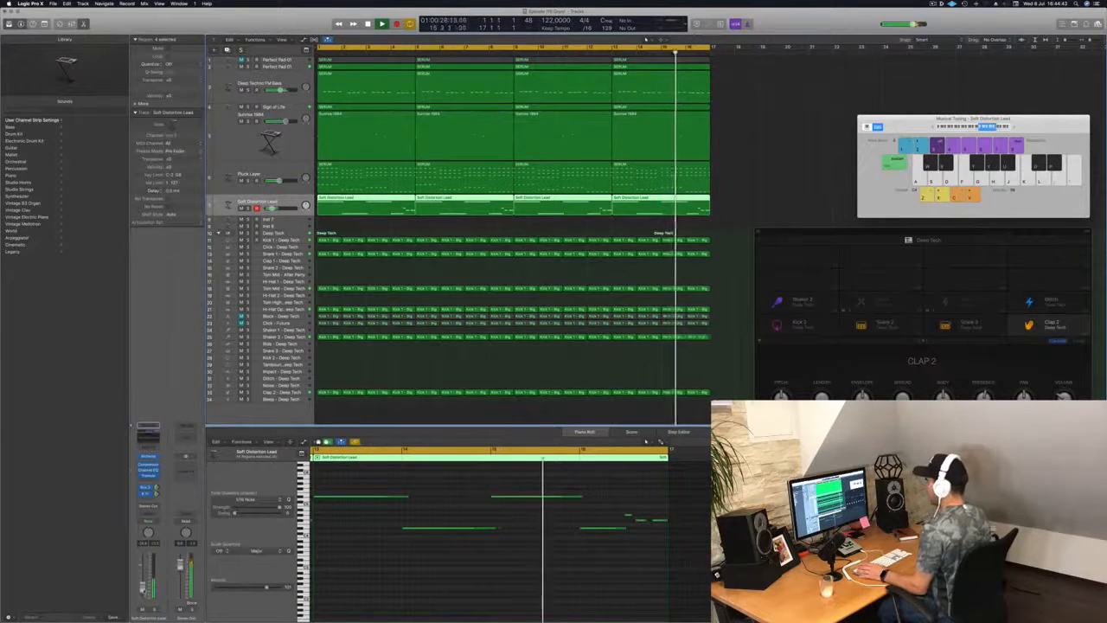
{"action": "left_click", "coordinate": [148, 427]}
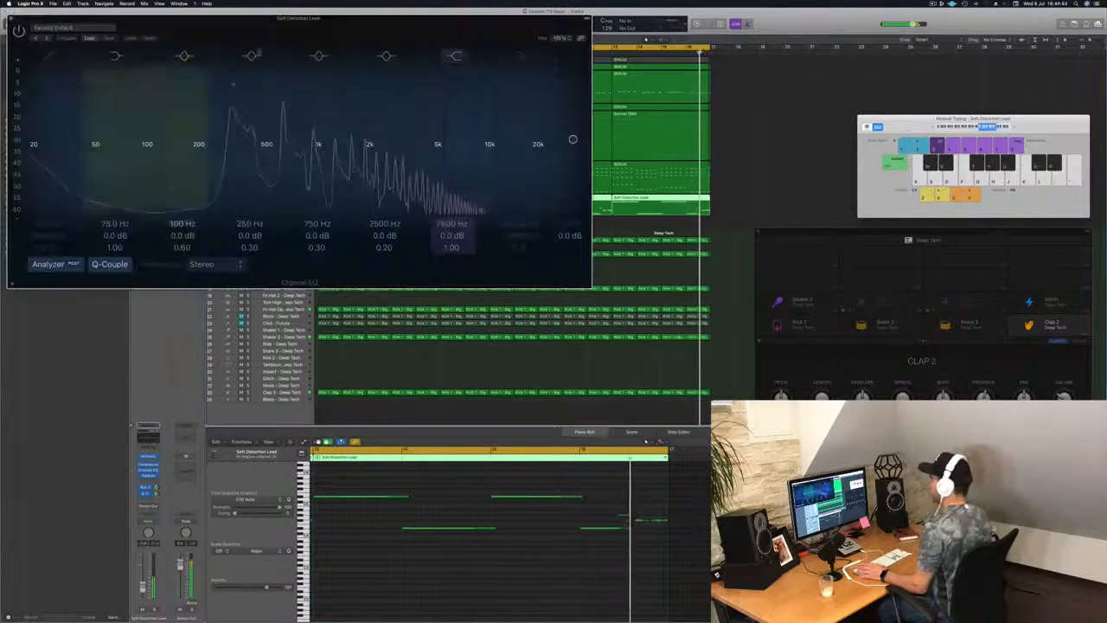
{"action": "left_click_drag", "start_coordinate": [148, 128], "coordinate": [261, 130]}
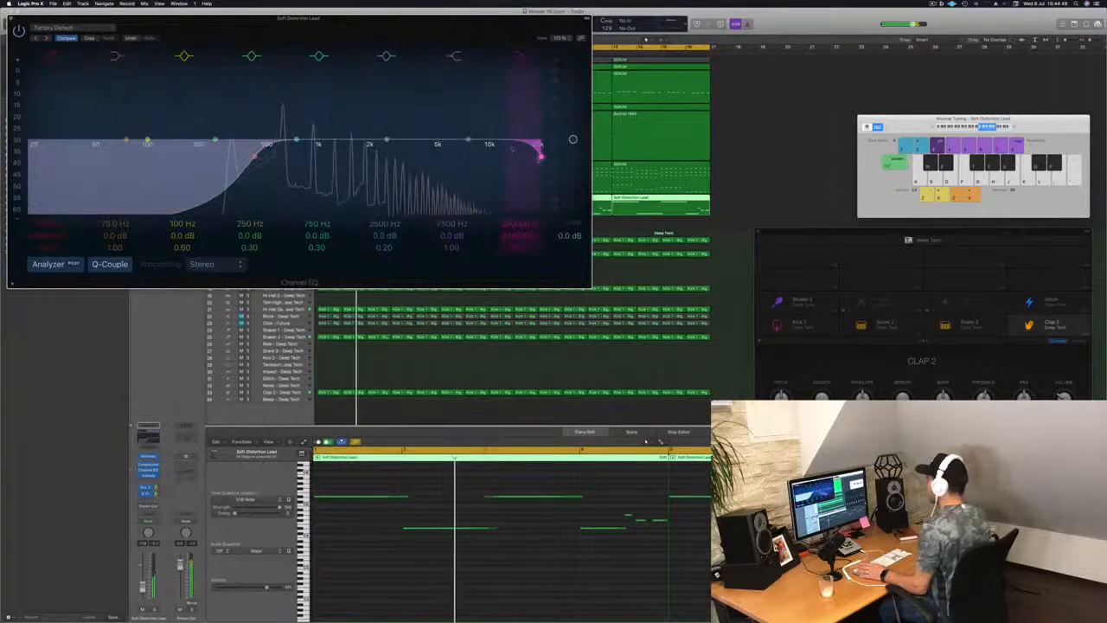
{"action": "left_click_drag", "start_coordinate": [535, 142], "coordinate": [418, 158]}
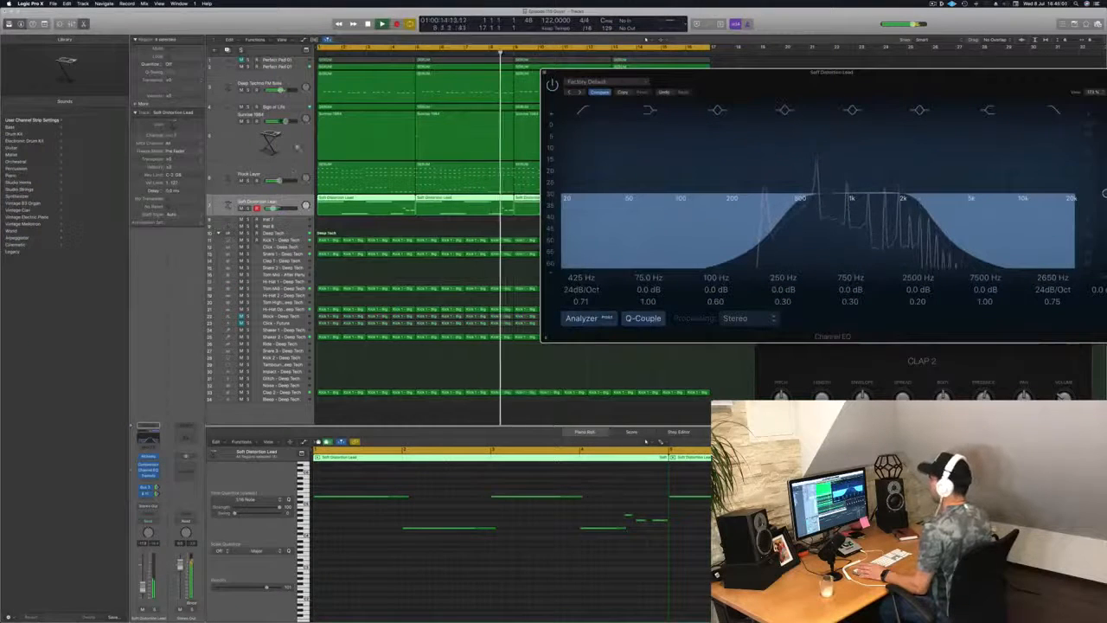
Step: Reopen the Channel EQ of the Sunrise 1984 track and set its low cut to 930 Hz with a Q of 0.67
{"action": "key", "text": "Up"}
{"action": "key", "text": "Up"}
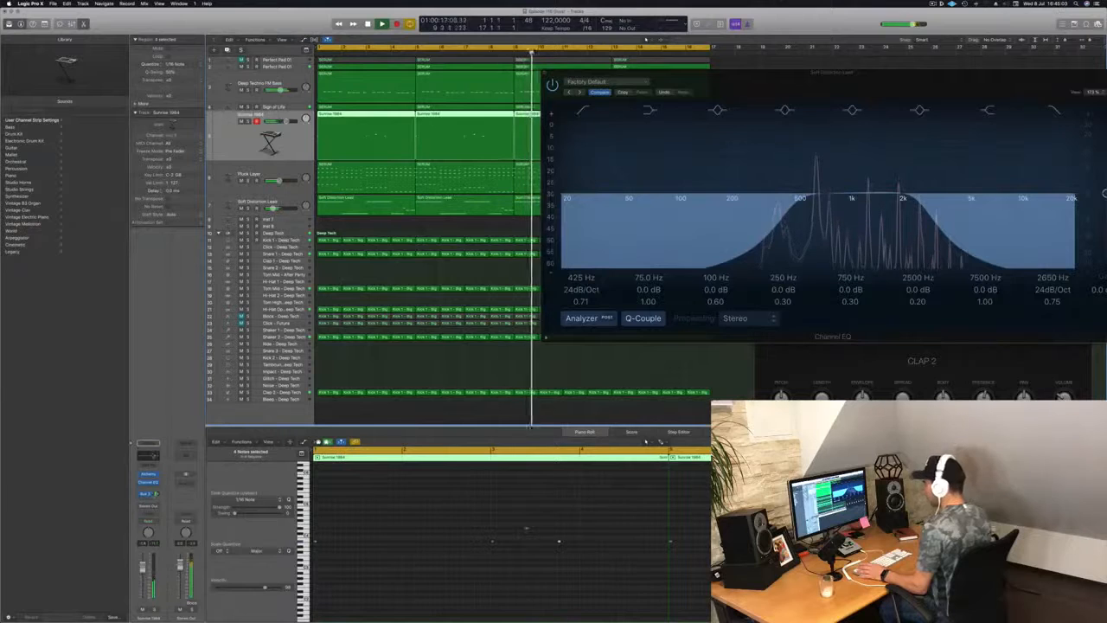
{"action": "left_click", "coordinate": [153, 458]}
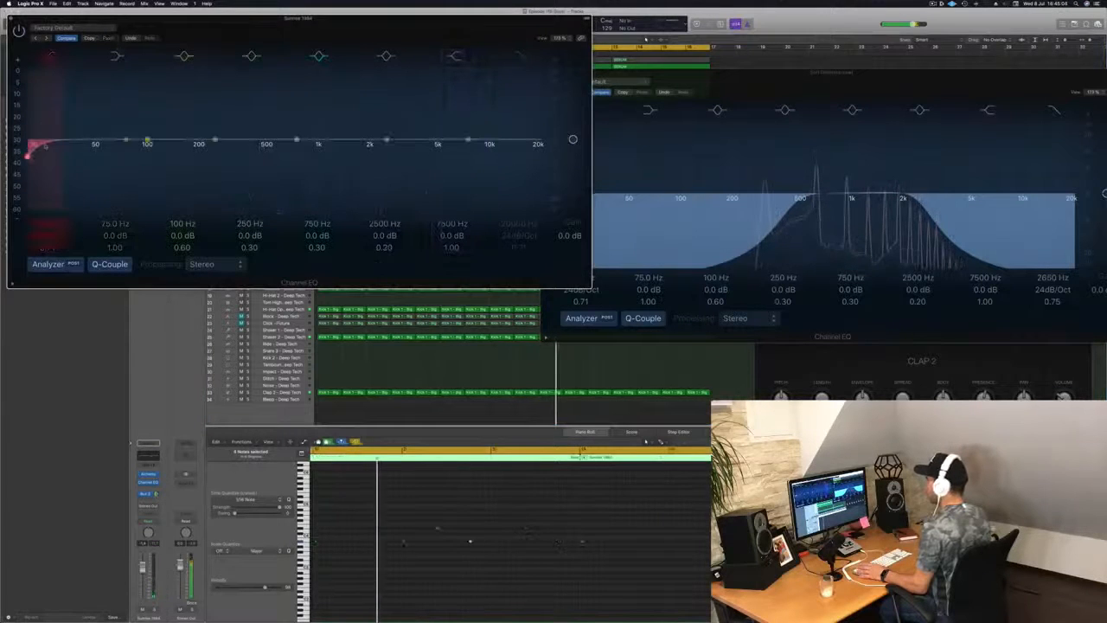
{"action": "left_click_drag", "start_coordinate": [28, 153], "coordinate": [400, 149]}
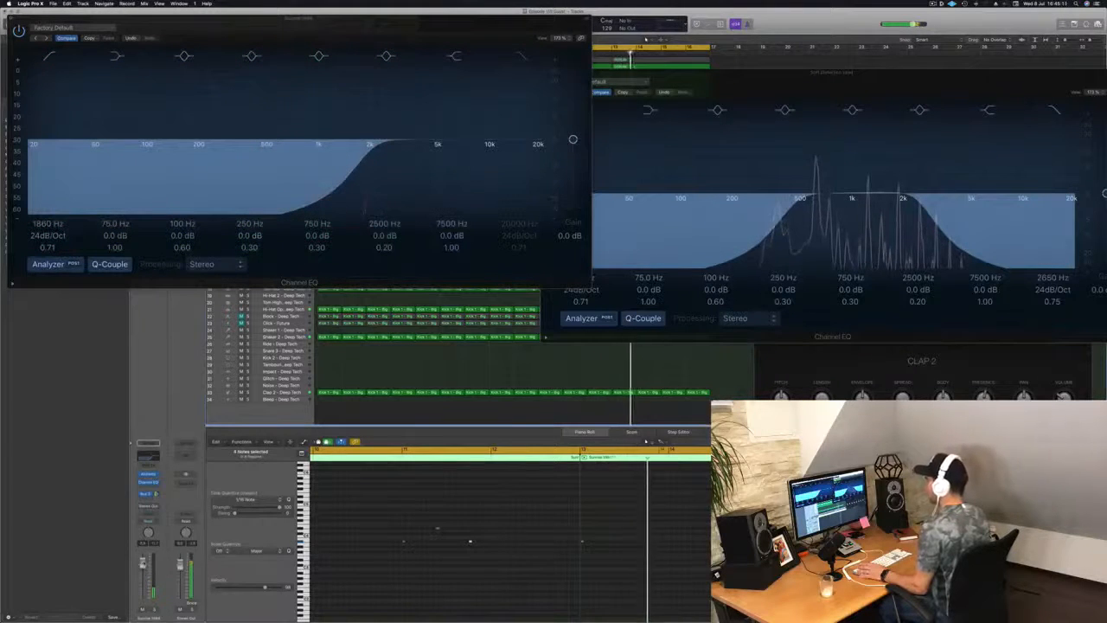
{"action": "left_click_drag", "start_coordinate": [364, 155], "coordinate": [348, 156]}
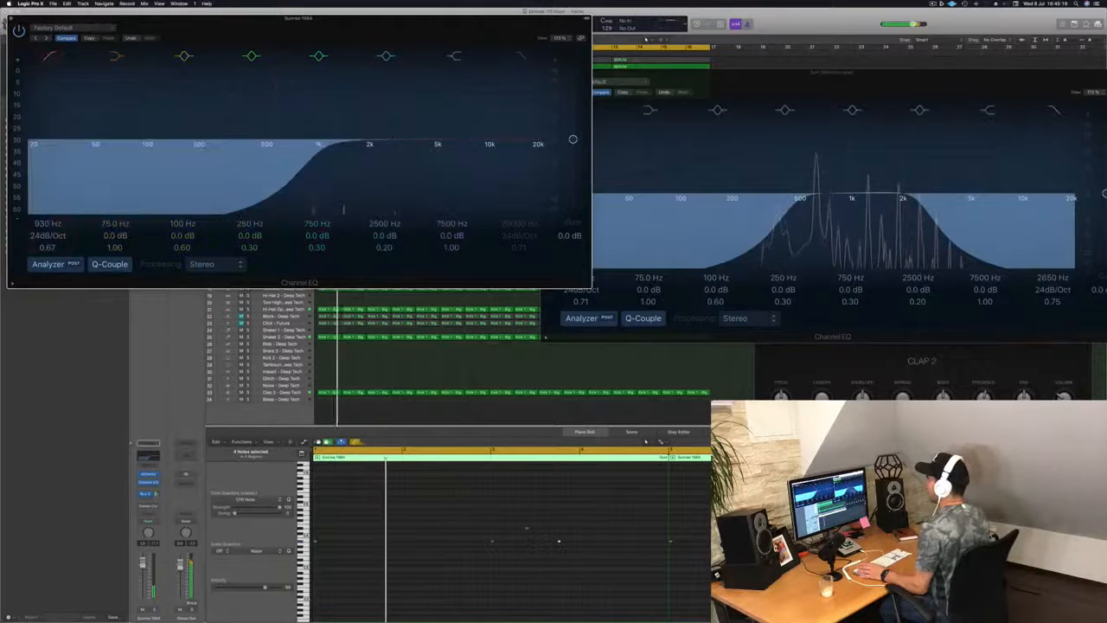
Step: Close the Channel EQ windows of Sunrise 1984 and the Soft Distortion Lead to clear the arrangement
{"action": "left_click", "coordinate": [12, 19]}
{"action": "left_click_drag", "start_coordinate": [792, 76], "coordinate": [443, 206]}
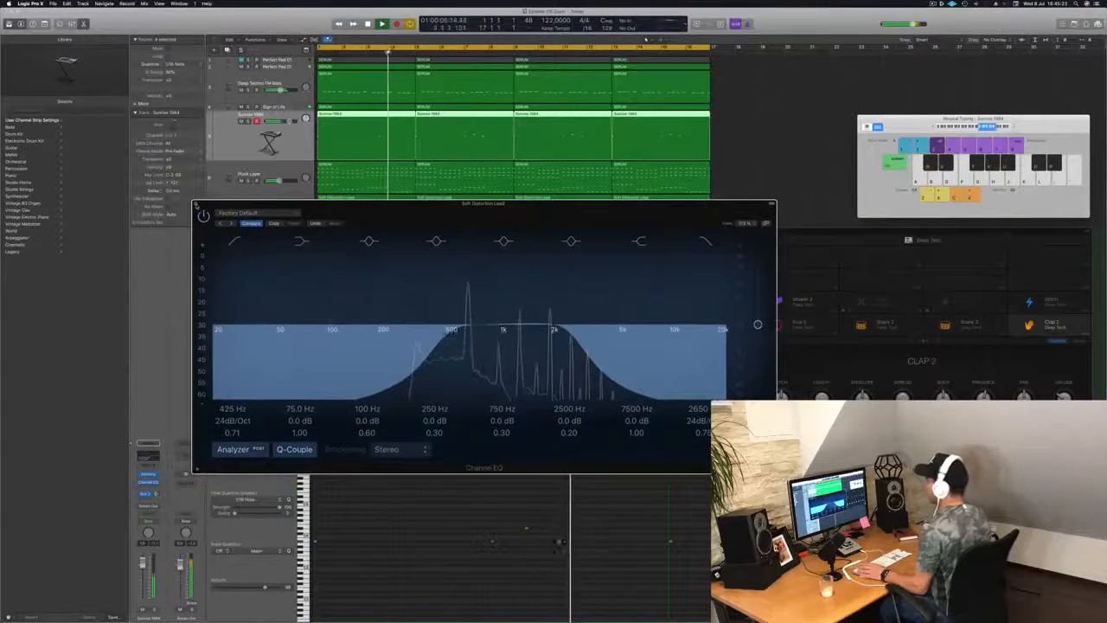
{"action": "key", "text": "super+w"}
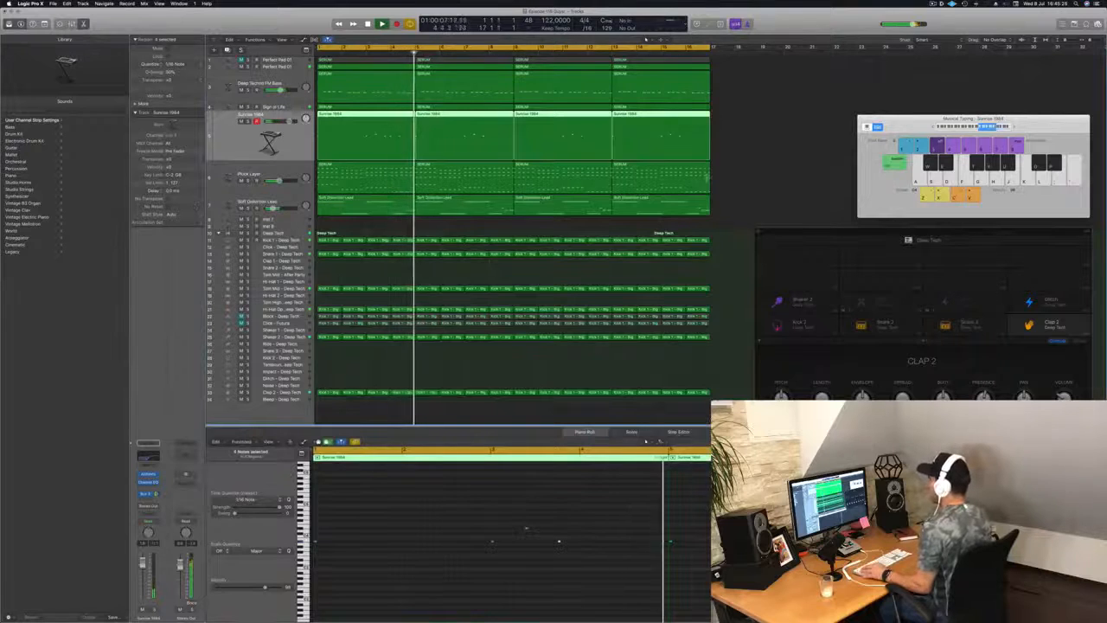
Step: Unmute the Click - Future track, deselect its notes and restart playback from the beginning
{"action": "key", "text": "super+Down"}
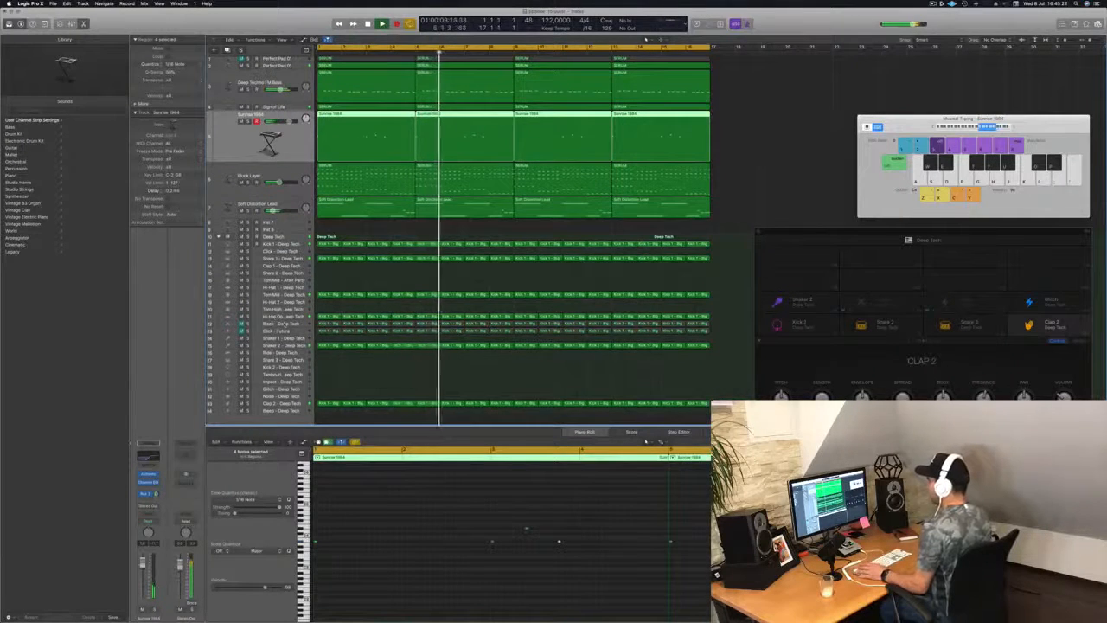
{"action": "left_click", "coordinate": [283, 331]}
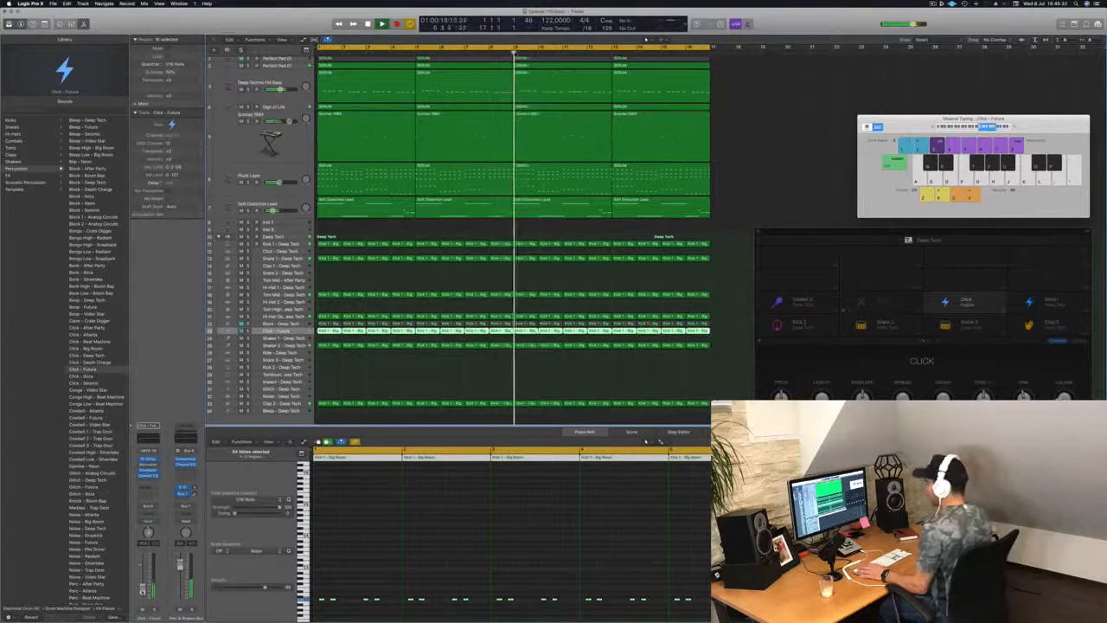
{"action": "left_click", "coordinate": [363, 564]}
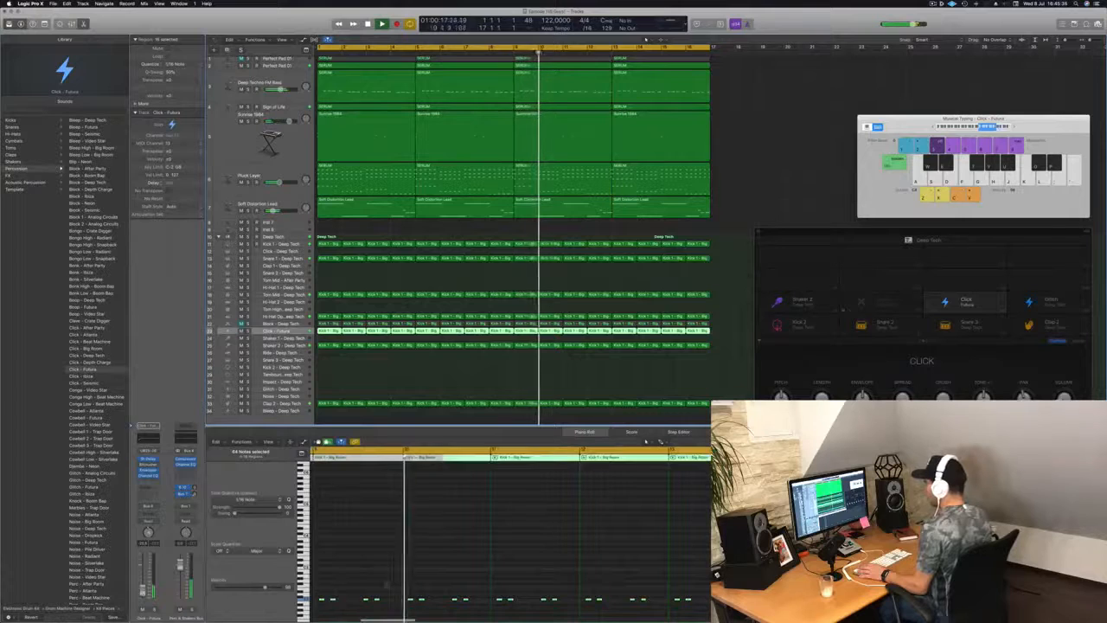
{"action": "key", "text": "Return"}
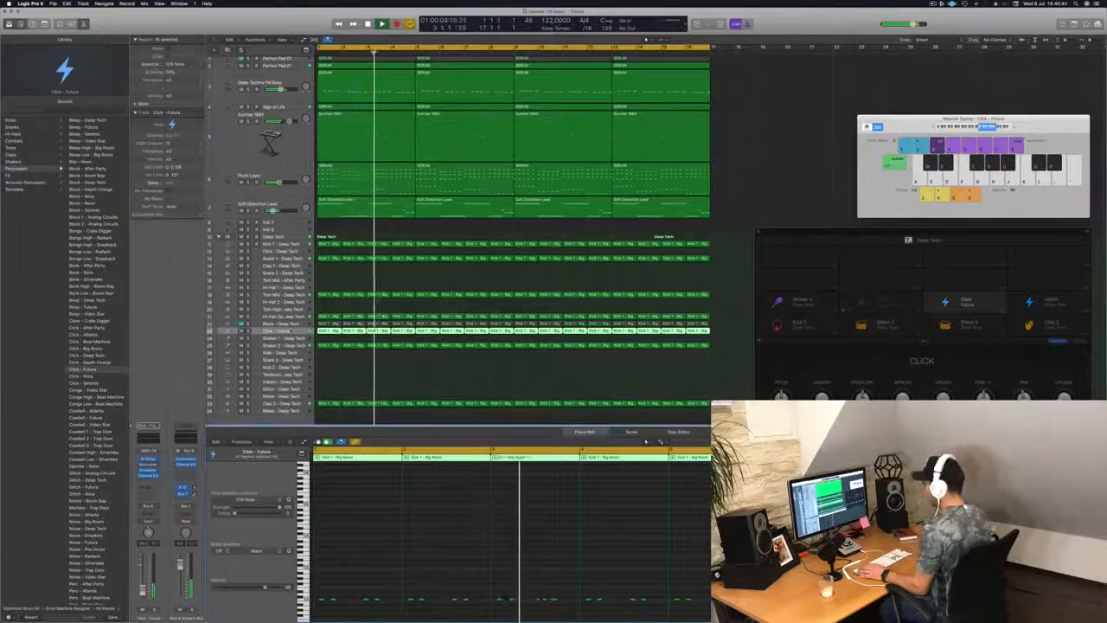
Step: Select and unmute the Block - Deep Tech track, deselect its regions and restart playback from the beginning
{"action": "key", "text": "Return"}
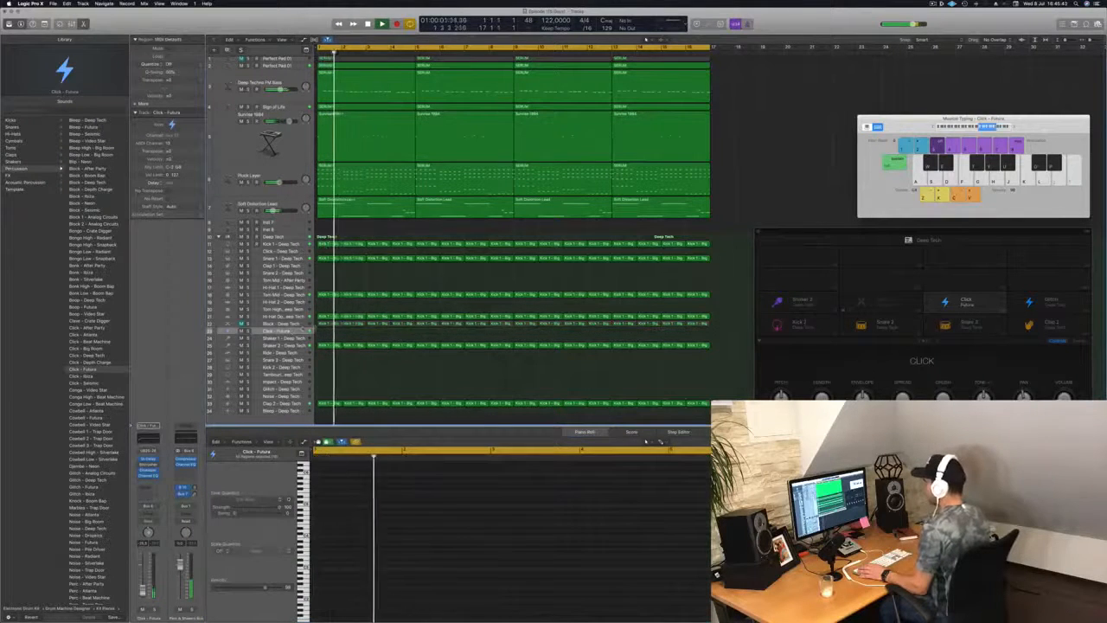
{"action": "key", "text": "Up"}
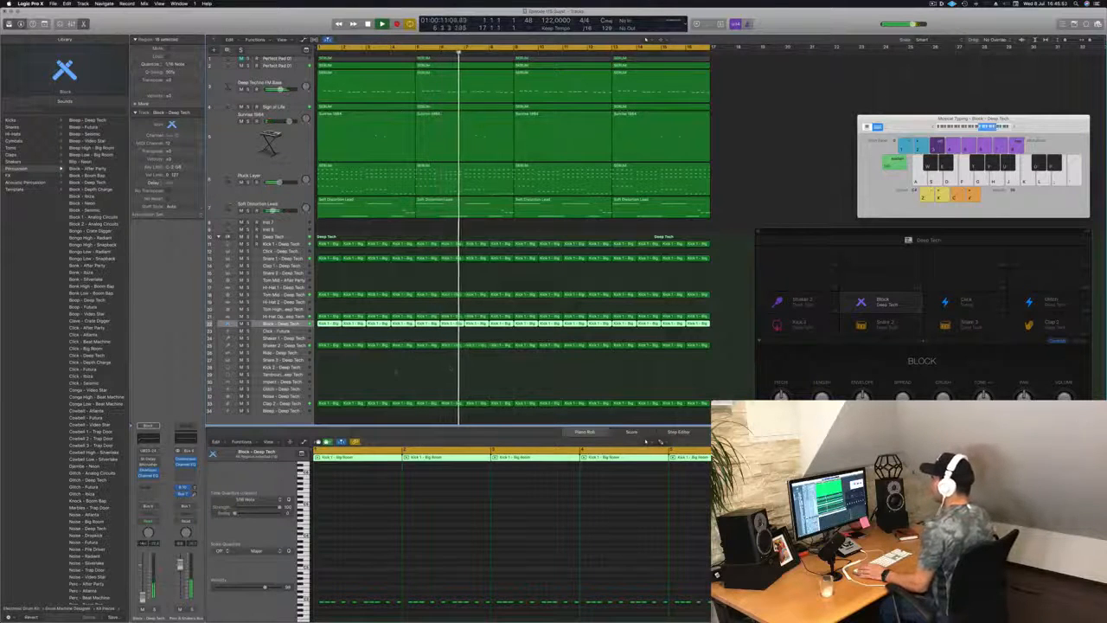
{"action": "left_click", "coordinate": [385, 381]}
{"action": "scroll", "coordinate": [389, 376], "scroll_direction": "left", "scroll_amount": 2}
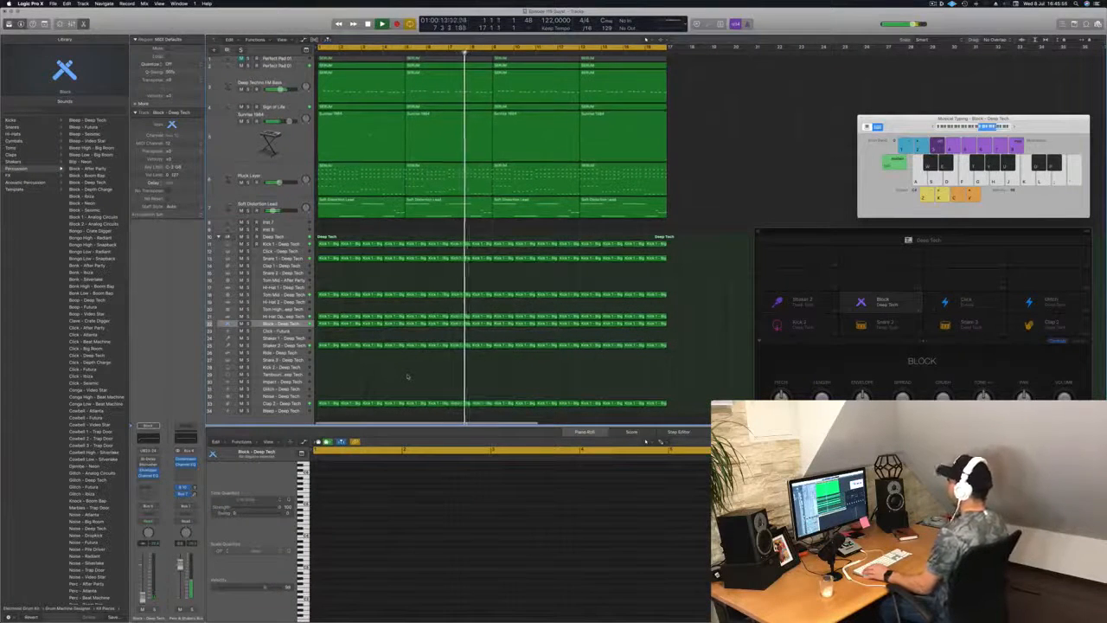
{"action": "key", "text": "Return"}
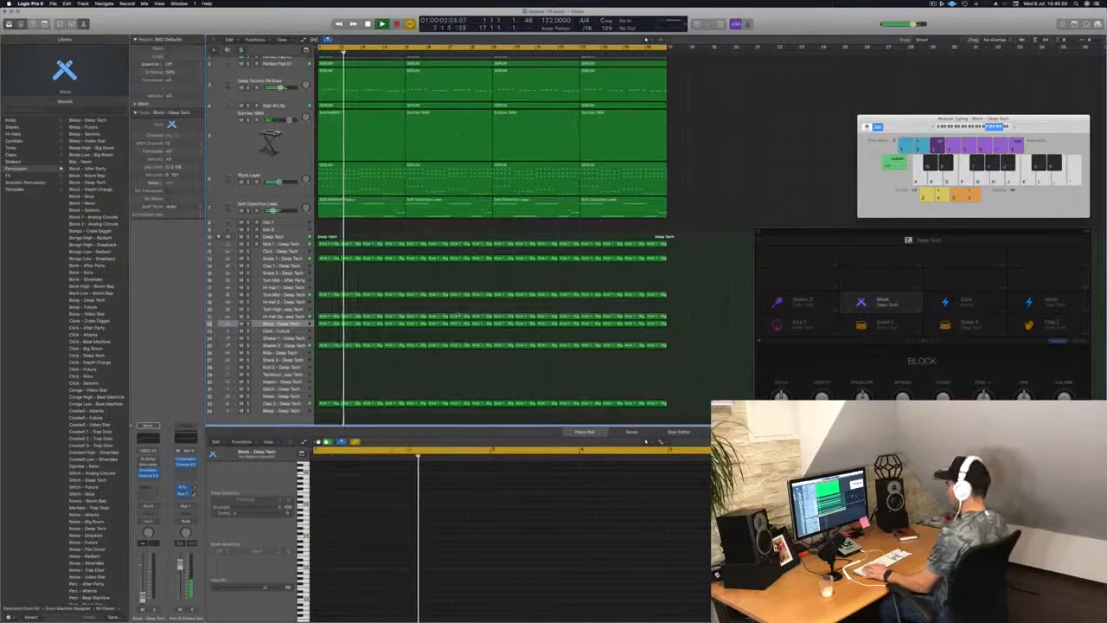
{"action": "key", "text": "Return"}
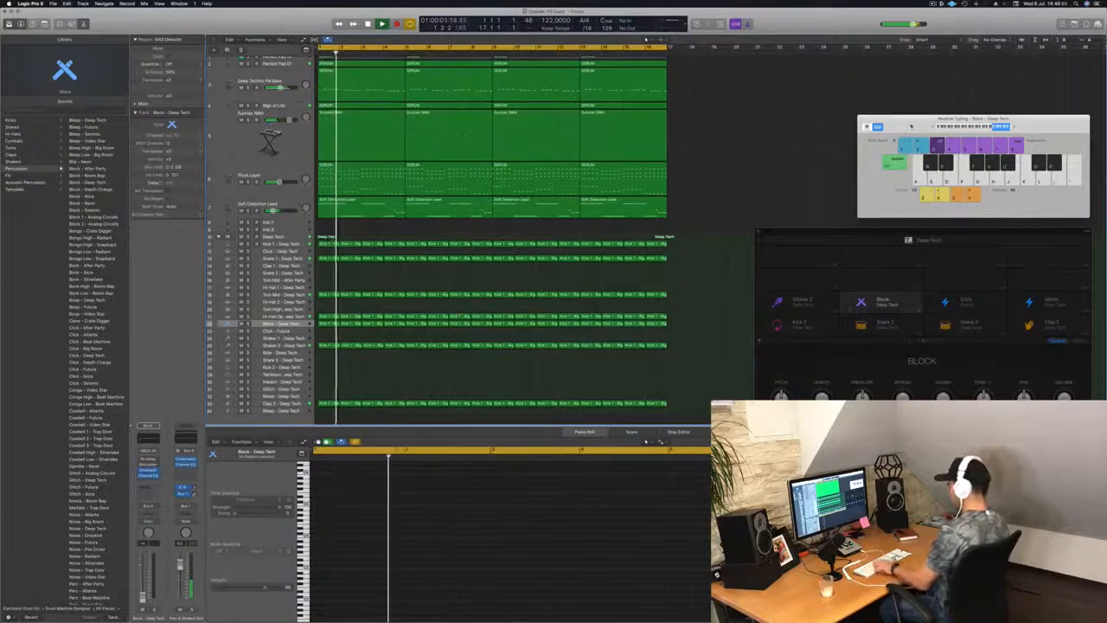
Step: Close the Musical Typing keyboard and the Deep Tech drum machine window, and replay the arrangement from the start
{"action": "key", "text": "super+k"}
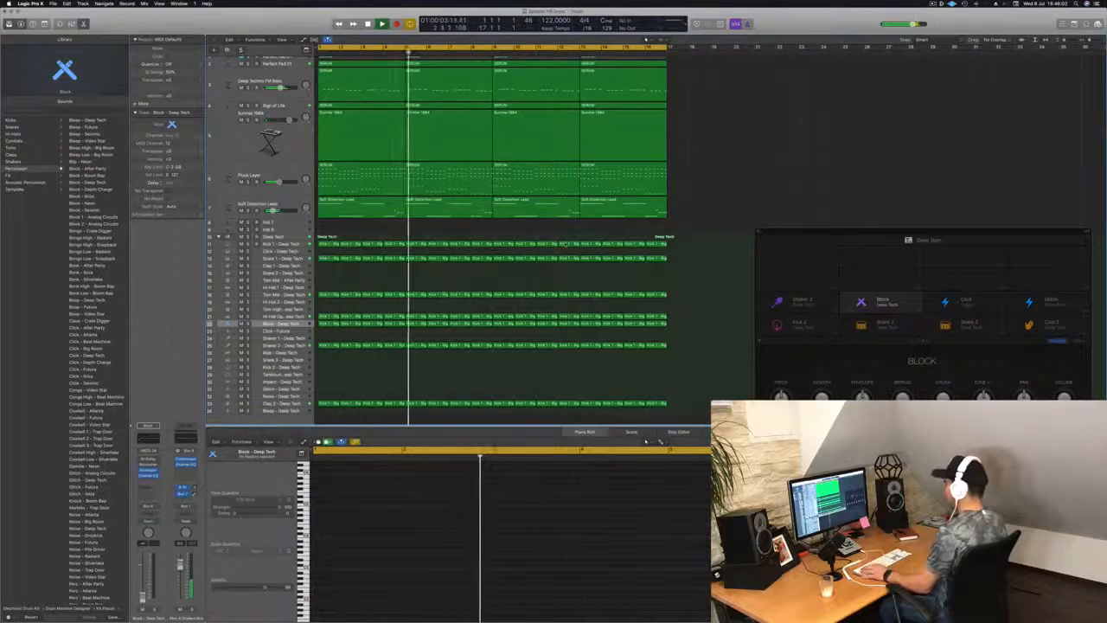
{"action": "scroll", "coordinate": [565, 244], "scroll_direction": "up", "scroll_amount": 5}
{"action": "scroll", "coordinate": [566, 244], "scroll_direction": "down", "scroll_amount": 5}
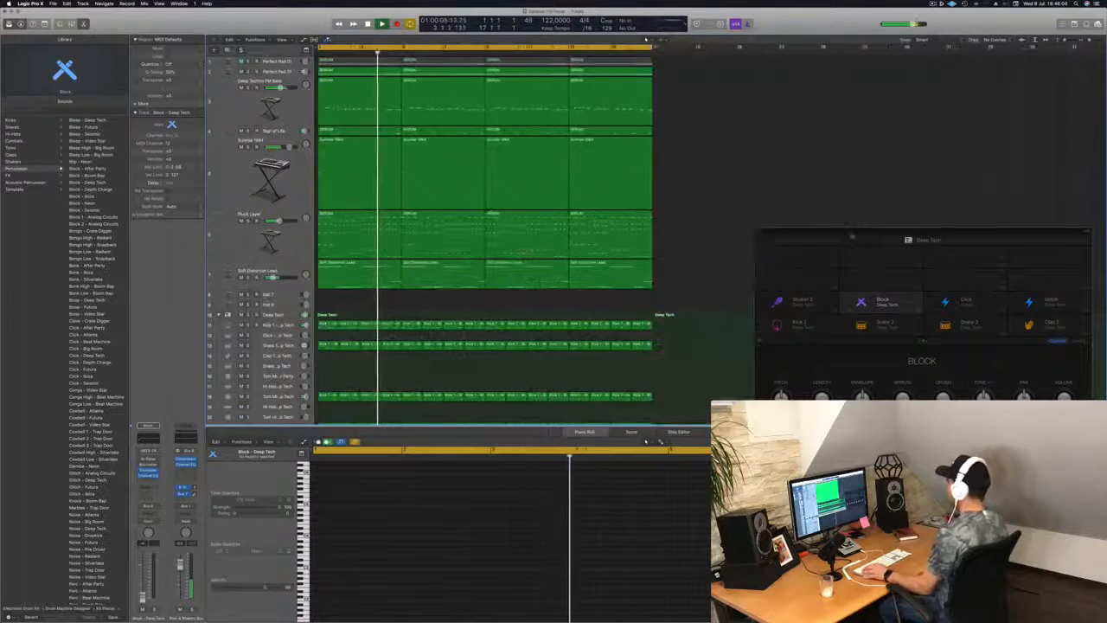
{"action": "left_click", "coordinate": [715, 228]}
{"action": "key", "text": "Return"}
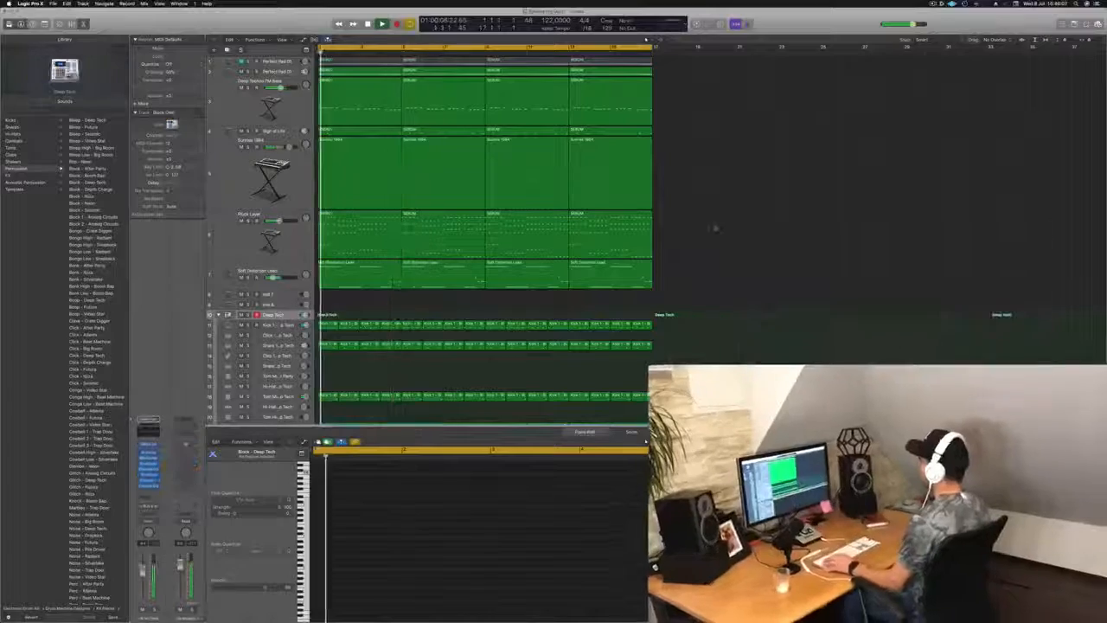
Step: Widen the regions in the arrangement and hide the Piano Roll editor so all drum tracks fit in view
{"action": "key", "text": "super+Right"}
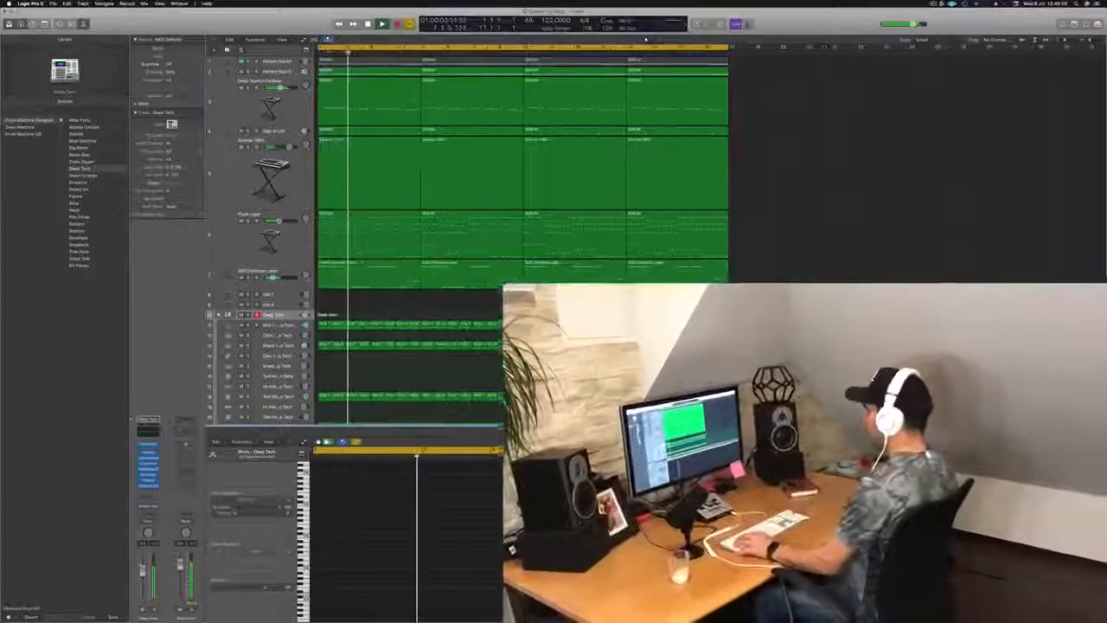
{"action": "key", "text": "x"}
{"action": "key", "text": "x"}
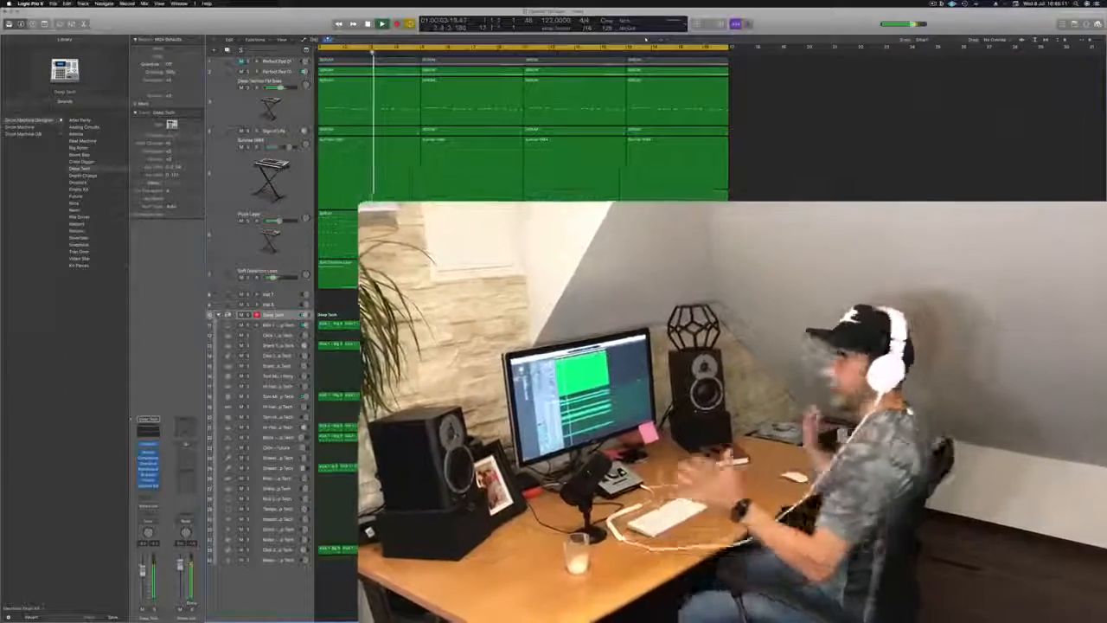